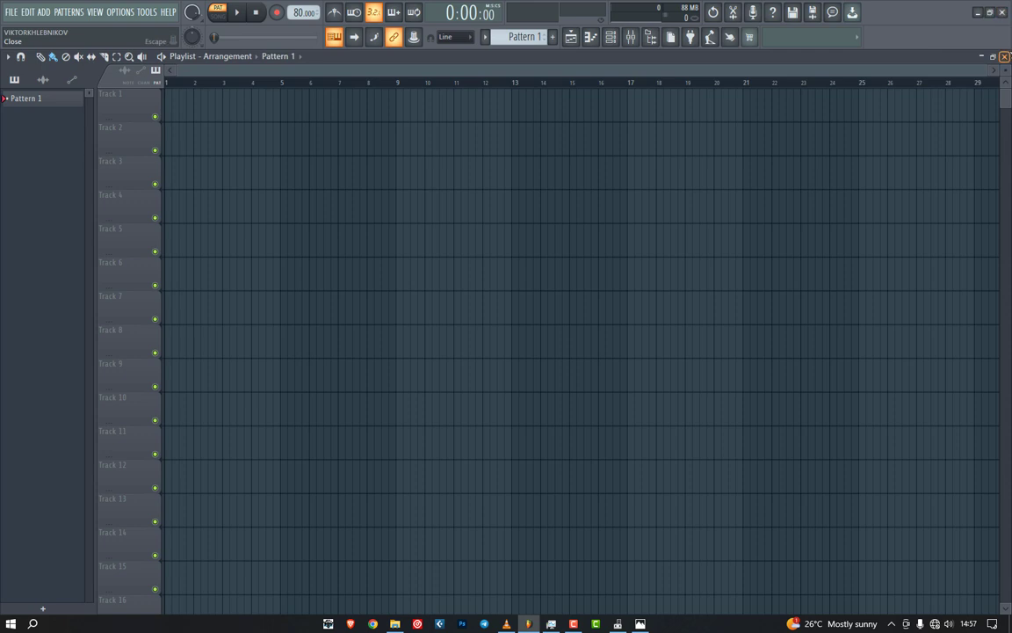
# Step: Show the channel rack over the playlist
pyautogui.click(1005, 57)
pyautogui.click(573, 38)
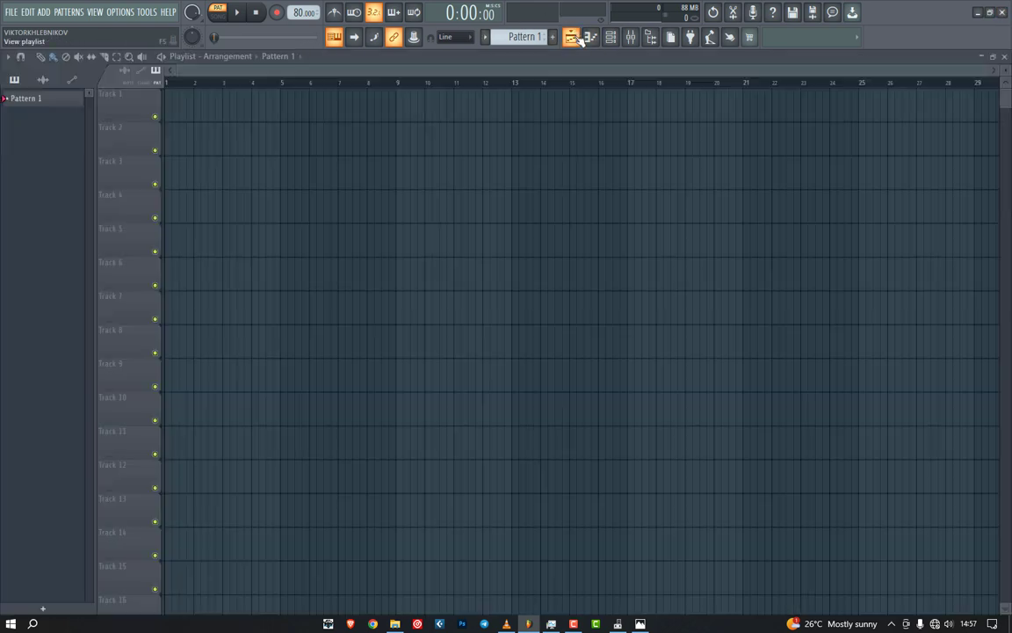
pyautogui.click(611, 36)
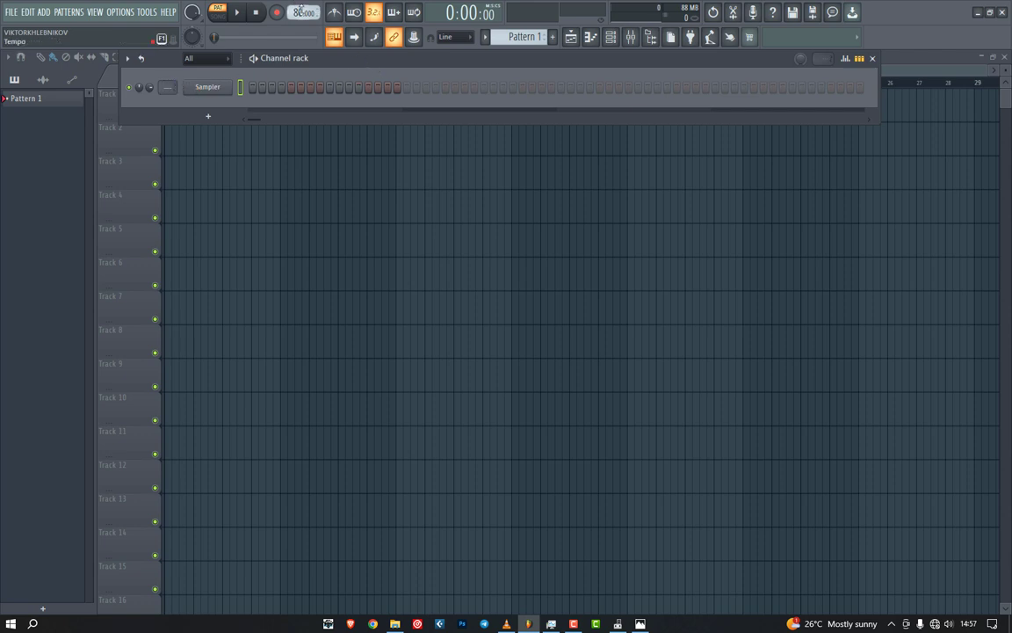
# Step: Set the project tempo to 85 BPM
pyautogui.rightClick(300, 12)
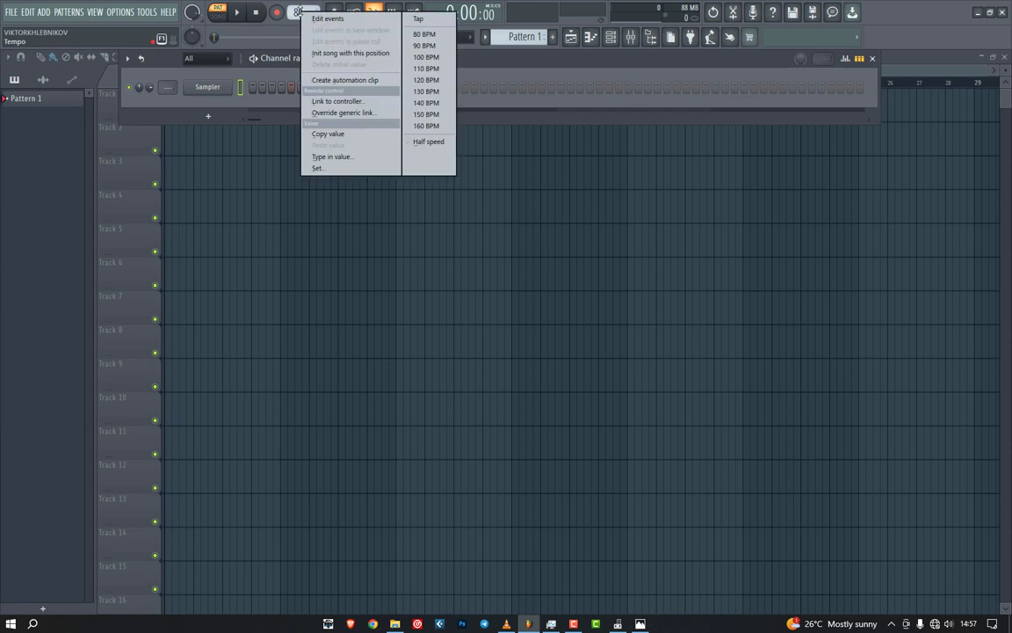
pyautogui.click(435, 37)
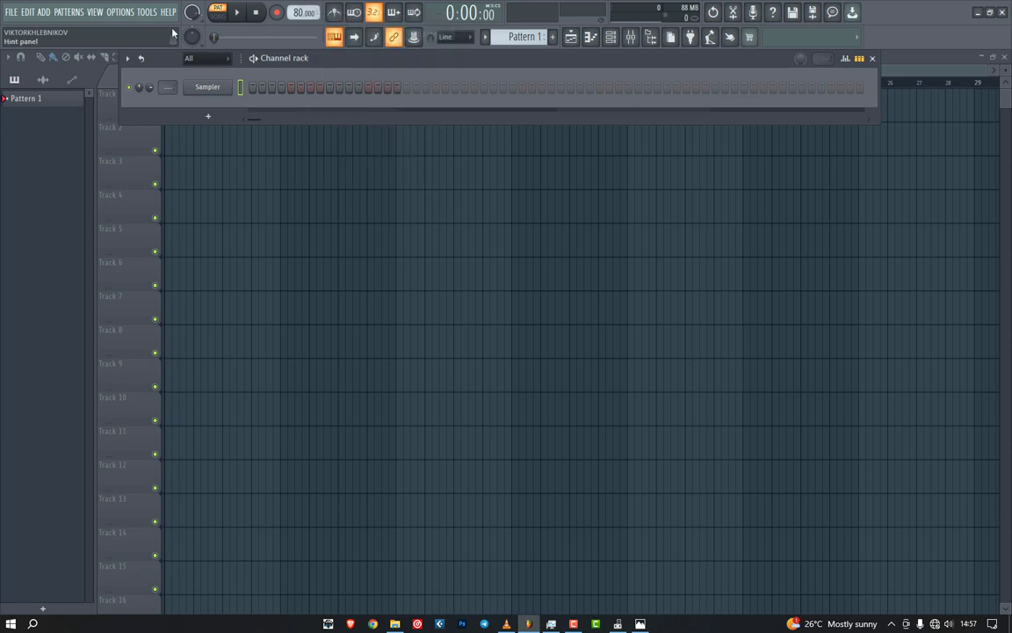
pyautogui.moveTo(299, 13); pyautogui.dragTo(299, 7)
# Step: Add a Nexus instrument channel and move its plugin window up, clear of the lower workspace
pyautogui.click(208, 115)
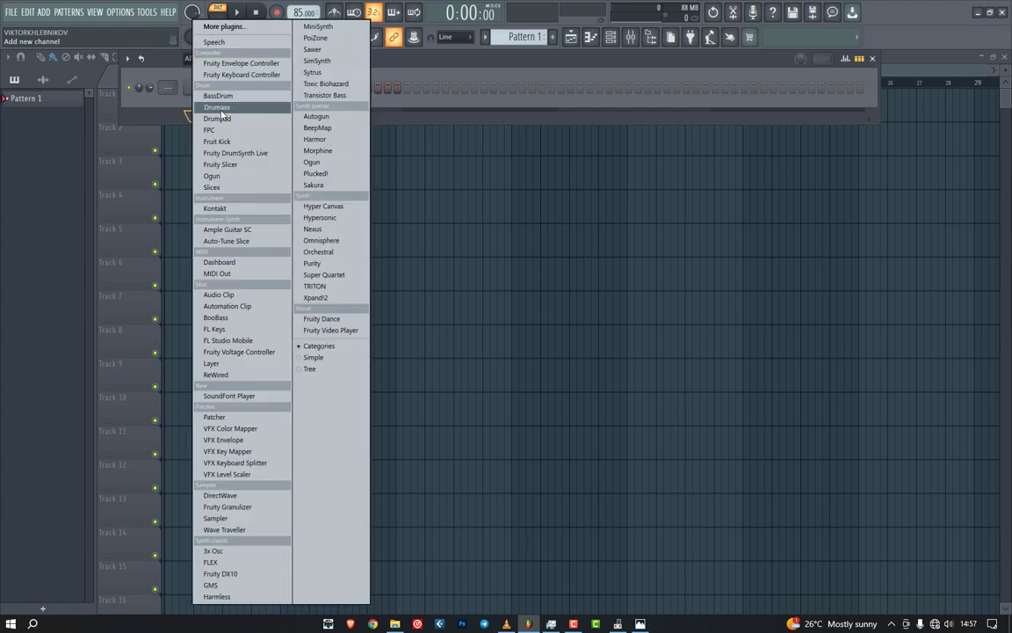
pyautogui.click(337, 230)
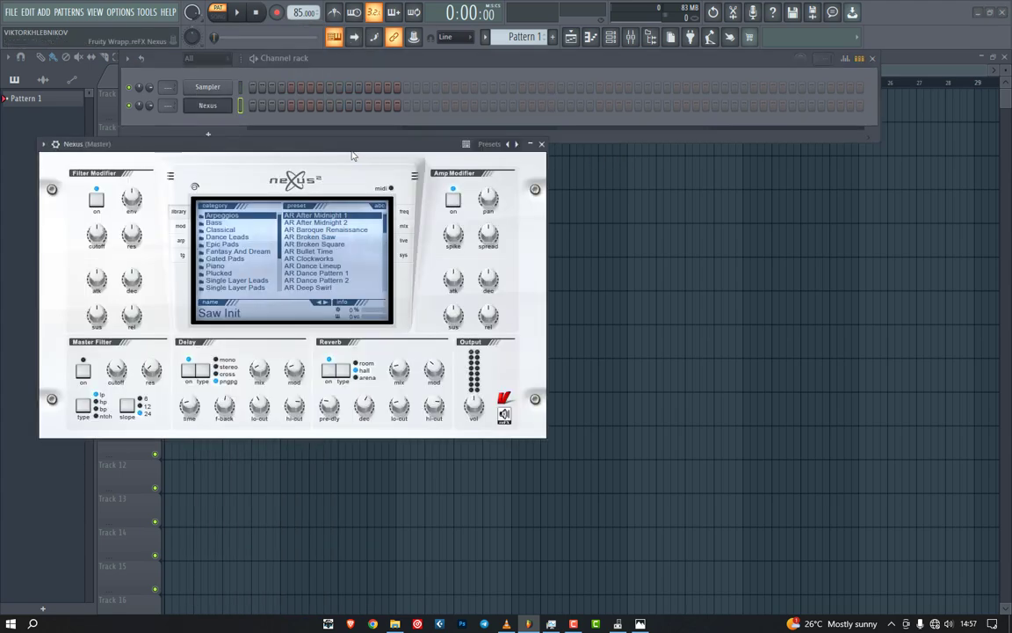
pyautogui.moveTo(349, 145); pyautogui.dragTo(428, 43)
# Step: Load the preset PN Nexus Grandpiano Soft from the Piano category in Nexus
pyautogui.click(332, 170)
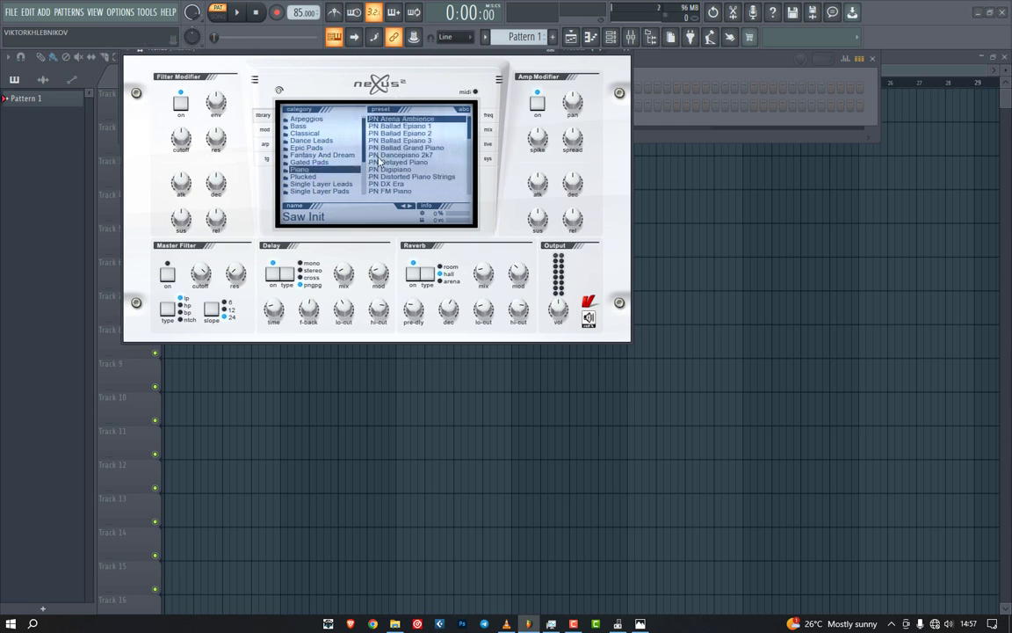
pyautogui.moveTo(471, 129); pyautogui.dragTo(474, 166)
pyautogui.click(458, 136)
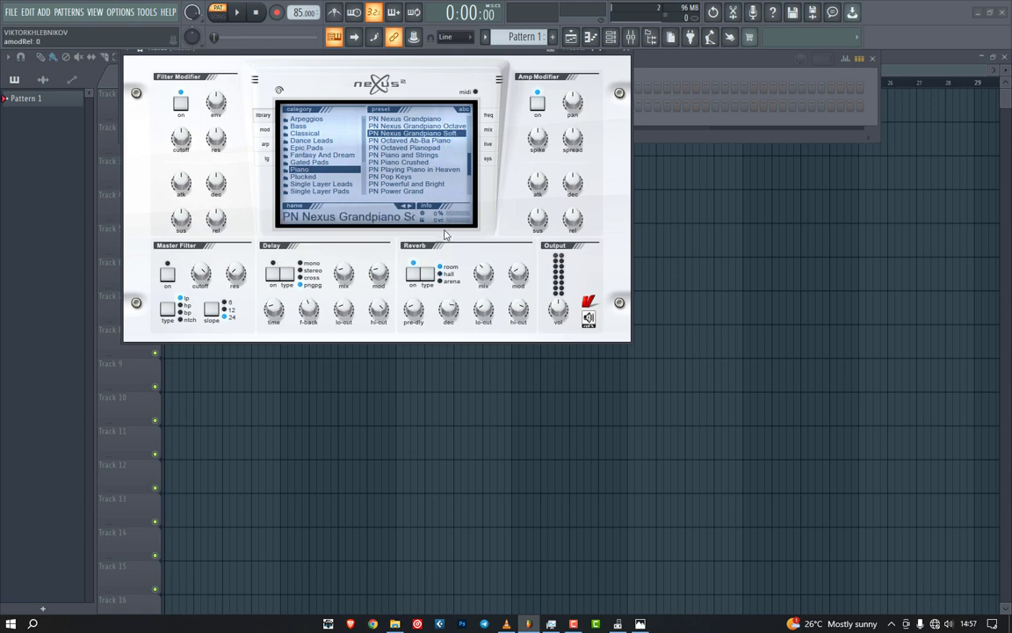
pyautogui.moveTo(490, 292); pyautogui.dragTo(490, 301)
# Step: Close the Nexus plugin window and open the piano roll of the Nexus channel
pyautogui.click(563, 51)
pyautogui.rightClick(231, 104)
pyautogui.click(257, 106)
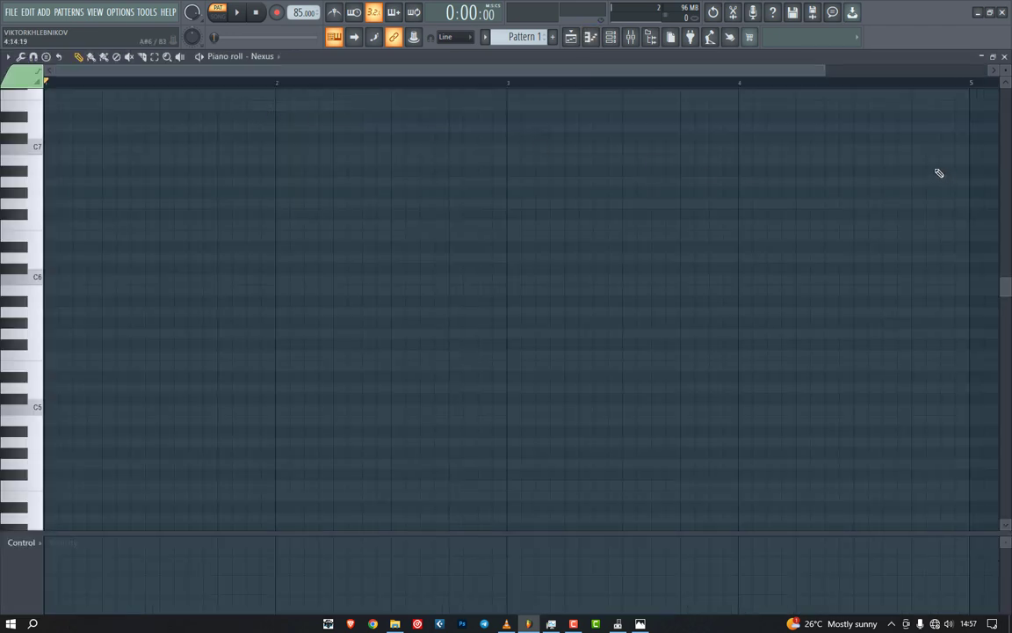
# Step: Draw a C5 note at the start of bar 1, extend it to half a bar, and play it back
pyautogui.scroll(-1, 121, 334)
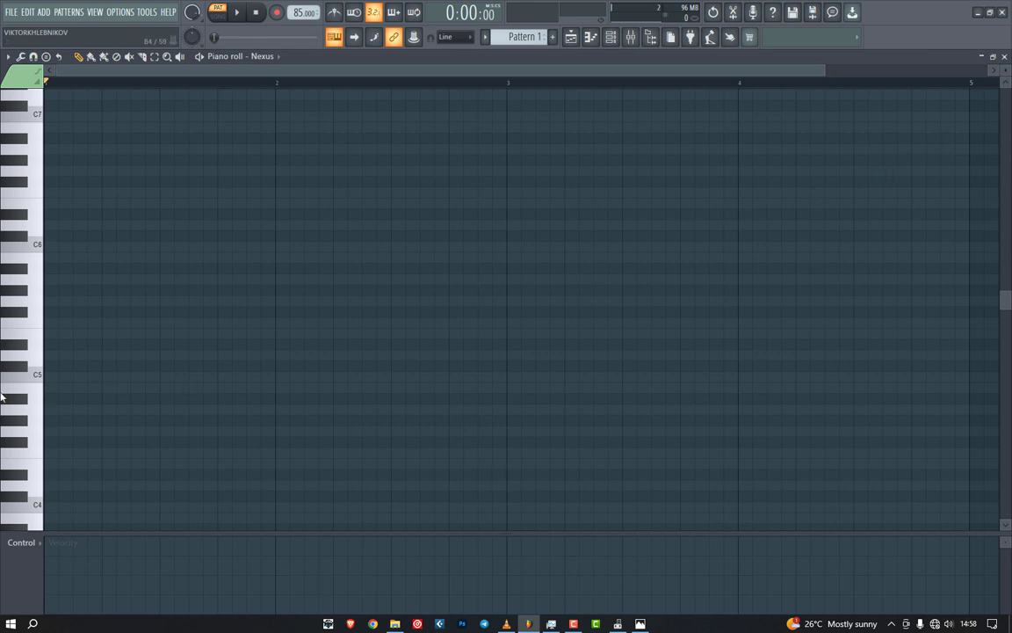
pyautogui.click(72, 379)
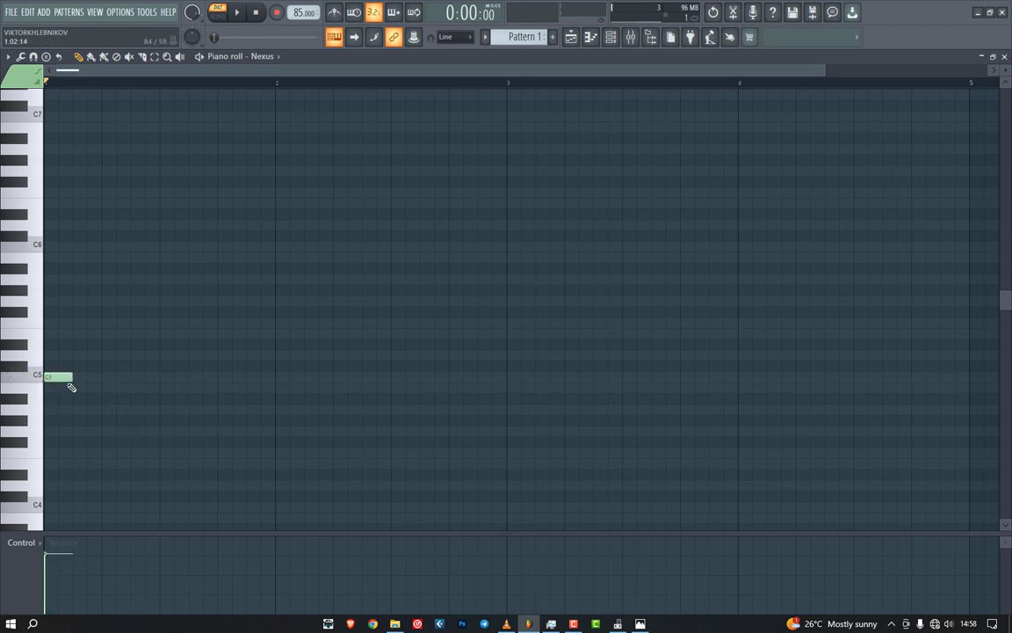
pyautogui.moveTo(72, 377); pyautogui.dragTo(159, 378)
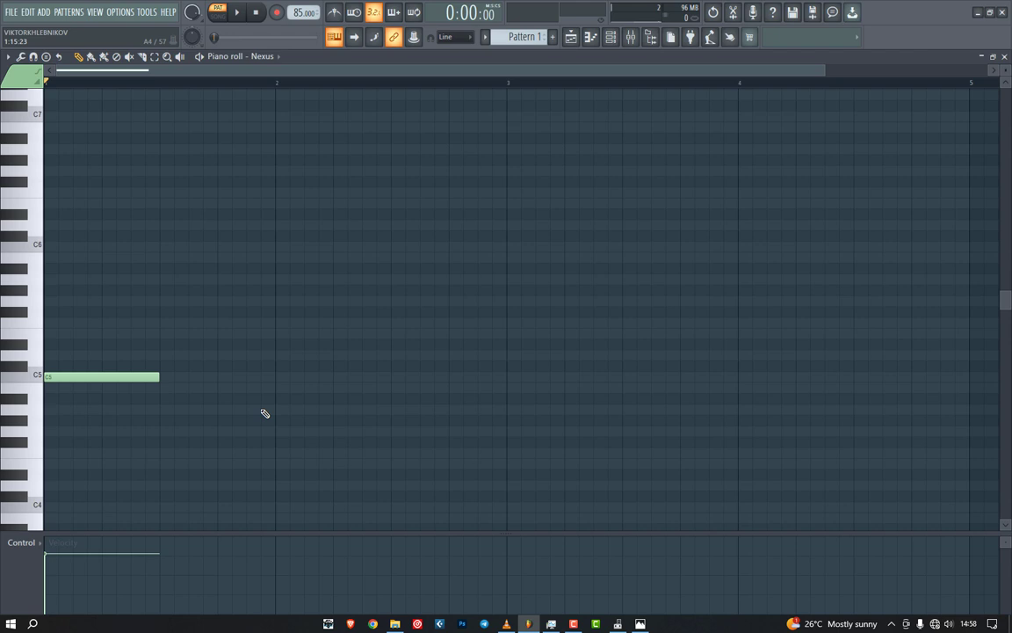
pyautogui.press('space')
pyautogui.press('space')
# Step: Add half-bar E5 and G5 notes above the C5 note at the start of bar 1 and play the chord
pyautogui.click(98, 334)
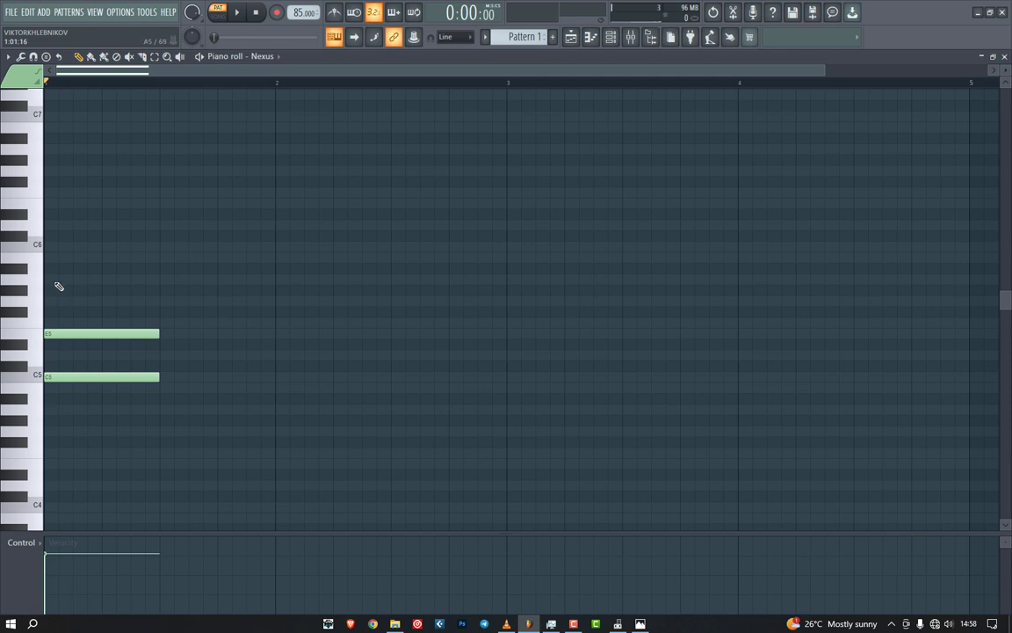
pyautogui.click(58, 291)
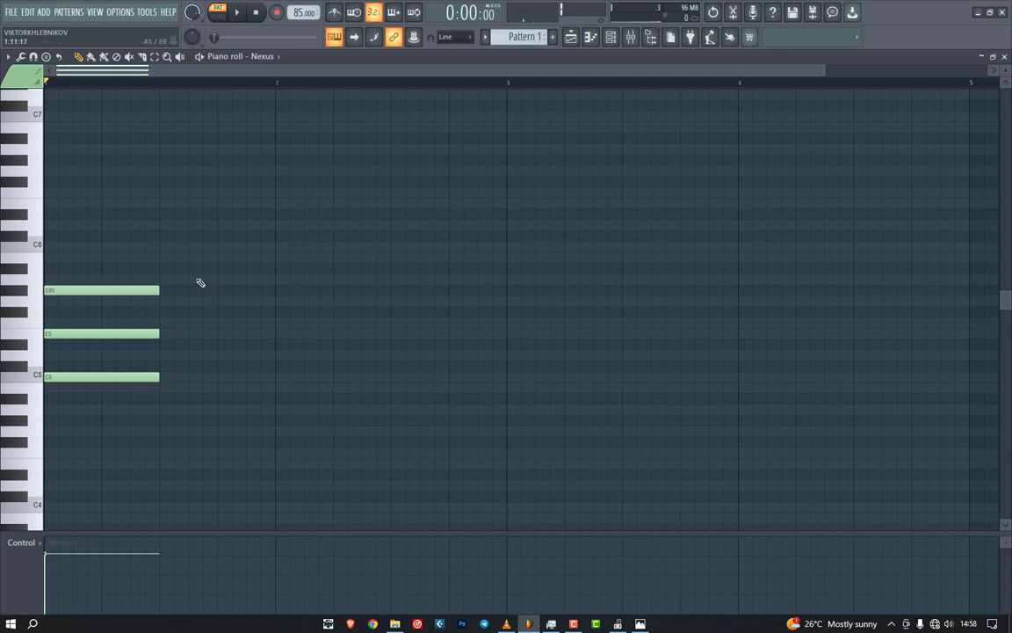
pyautogui.moveTo(145, 290); pyautogui.dragTo(147, 300)
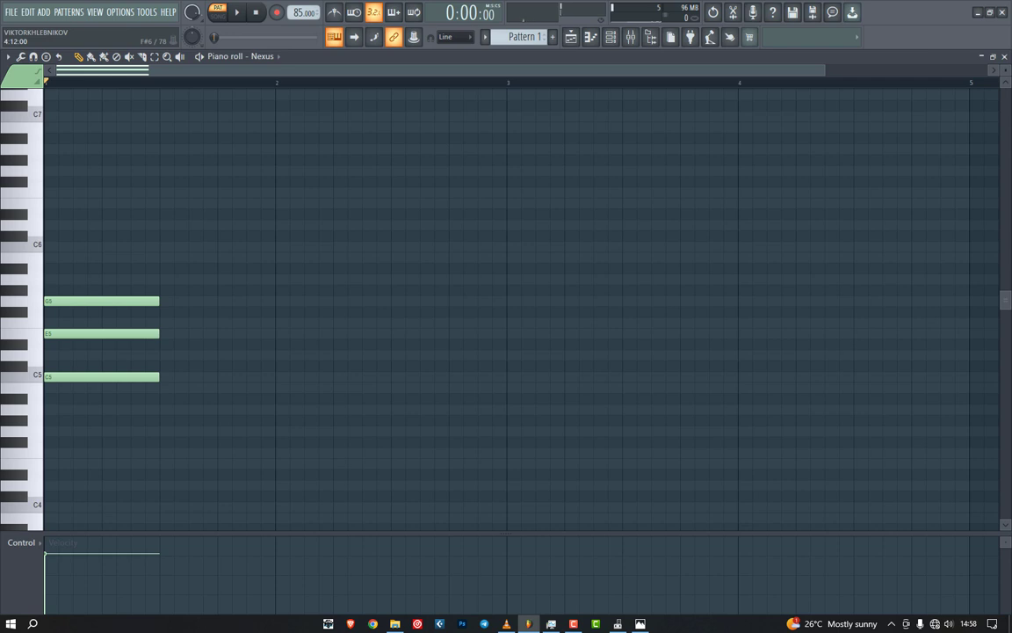
pyautogui.press('space')
pyautogui.press('space')
pyautogui.click(165, 409)
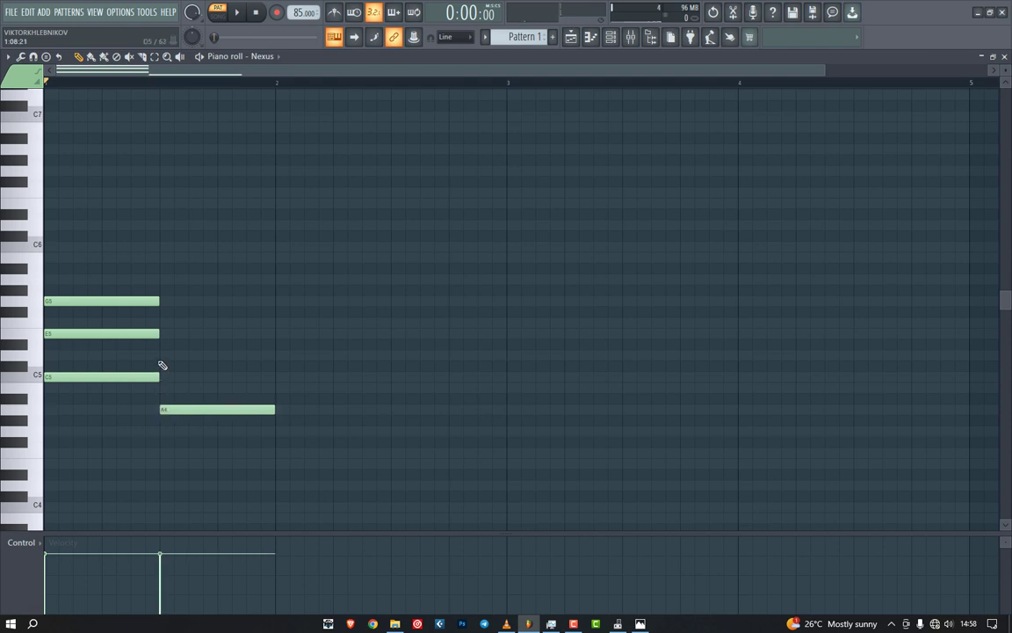
pyautogui.click(162, 355)
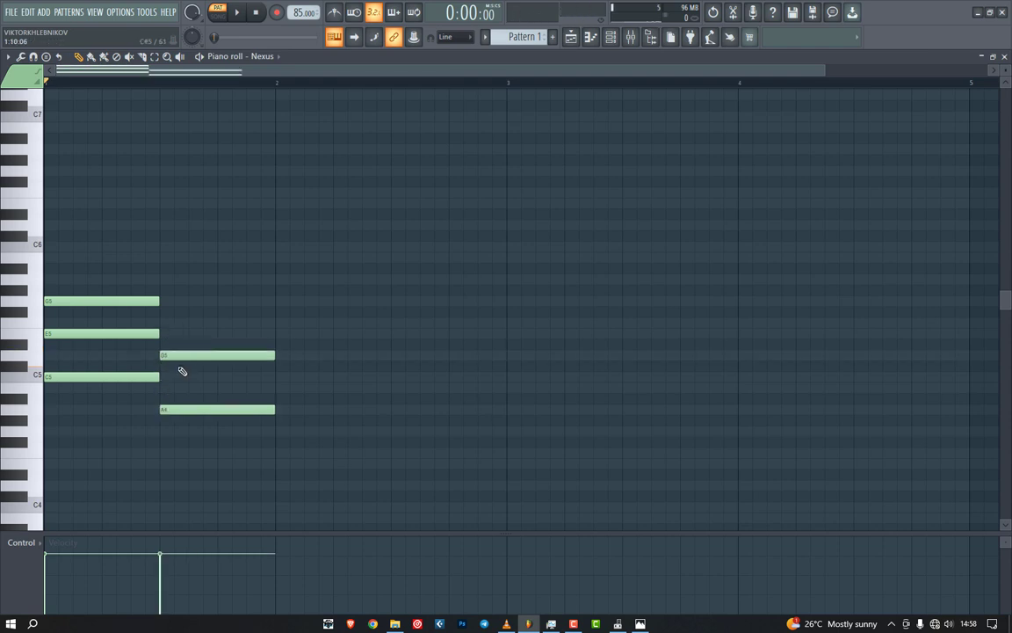
pyautogui.rightClick(181, 357)
pyautogui.rightClick(184, 409)
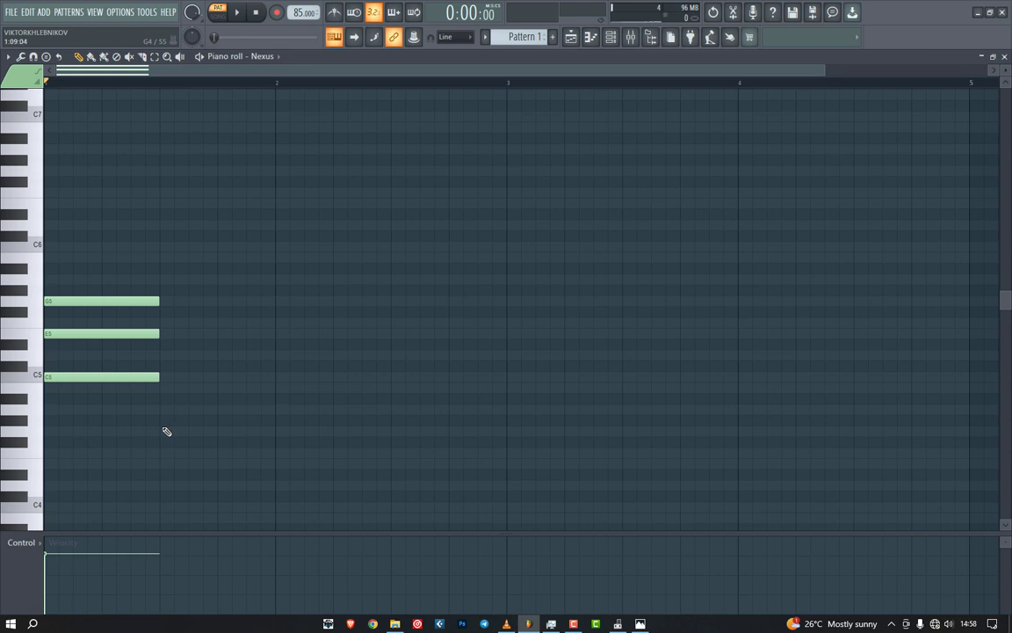
# Step: Add a half-bar chord of G4, B4 and D5 in the second half of bar 1 and play the pattern
pyautogui.click(165, 430)
pyautogui.click(165, 388)
pyautogui.click(167, 355)
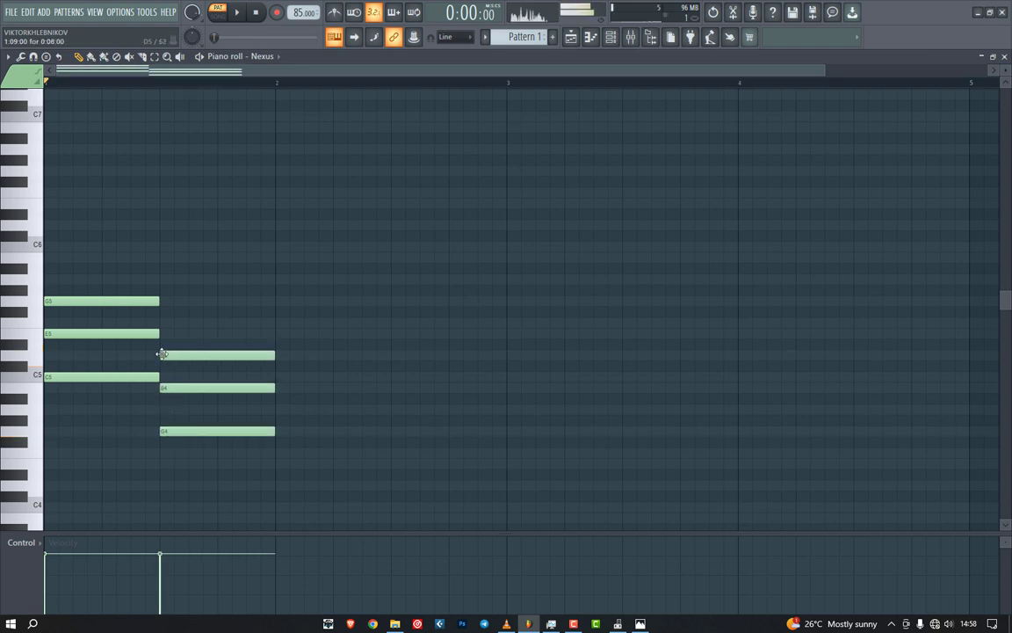
pyautogui.press('space')
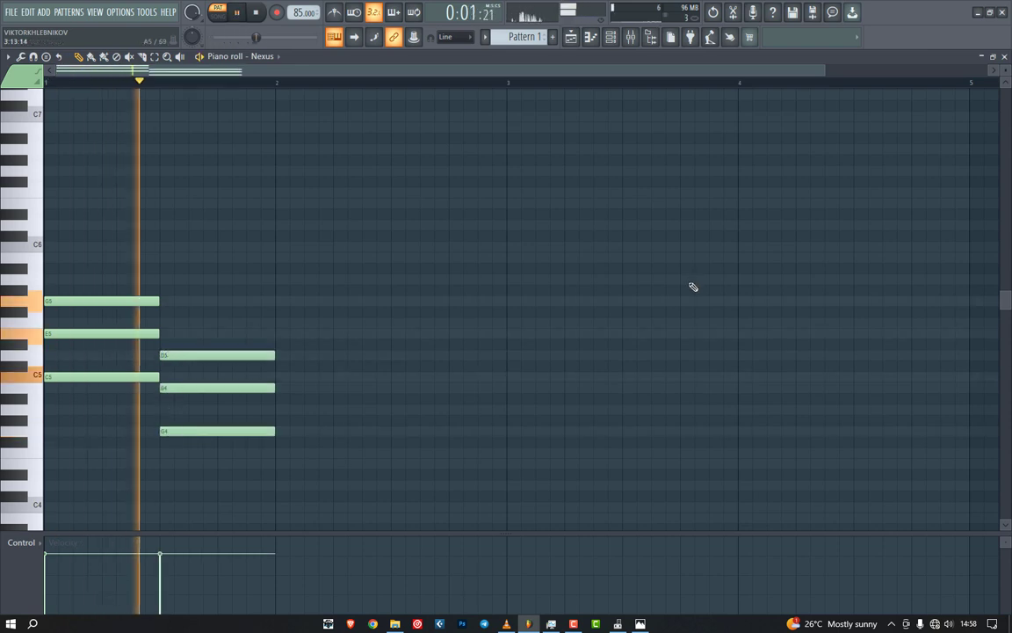
pyautogui.press('space')
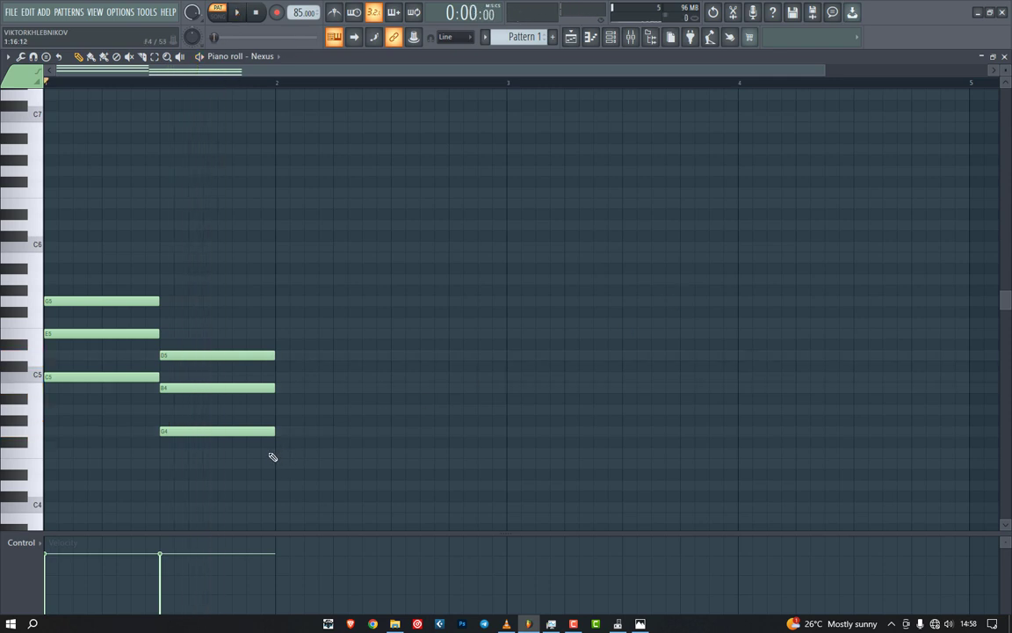
# Step: Add a half-bar chord of F4, A4 and C5 at the start of bar 2
pyautogui.click(279, 452)
pyautogui.click(280, 409)
pyautogui.click(279, 377)
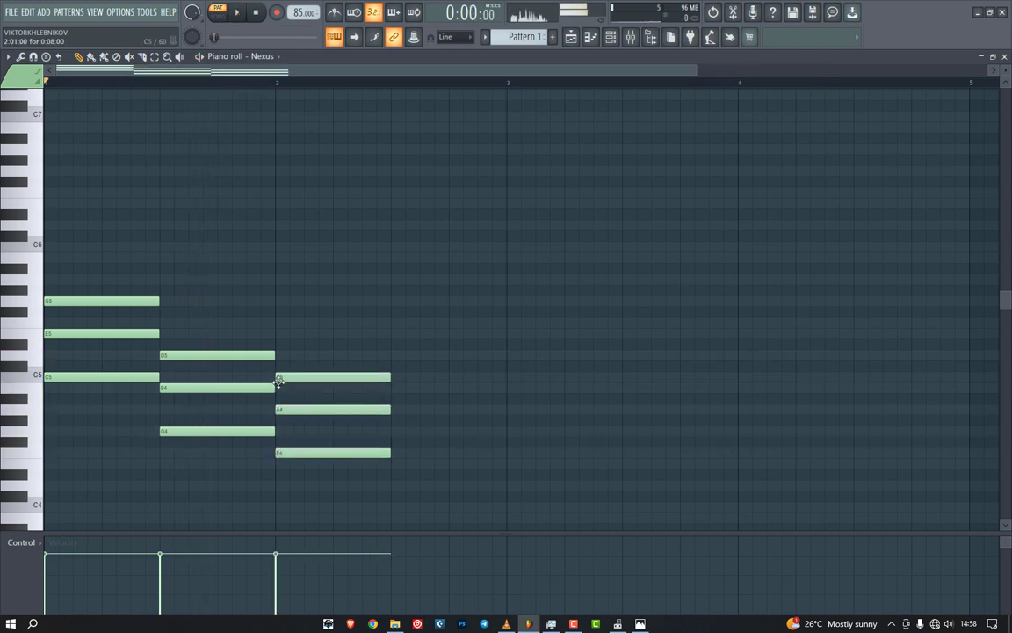
# Step: Add a half-bar chord of G4, B4 and D5 in the second half of bar 2 and play the progression
pyautogui.click(396, 431)
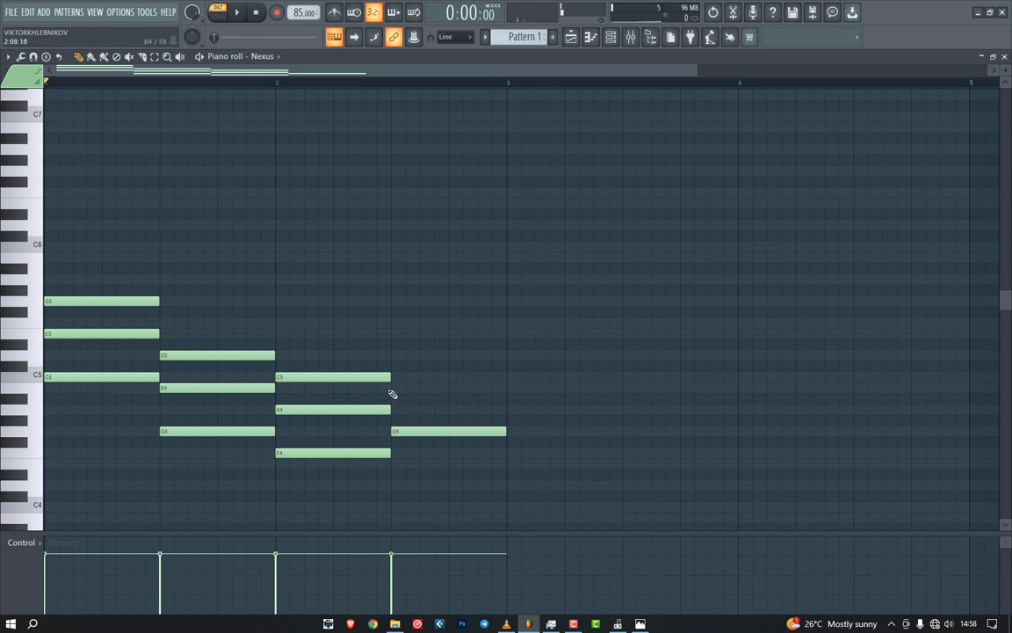
pyautogui.click(394, 388)
pyautogui.click(397, 355)
pyautogui.press('space')
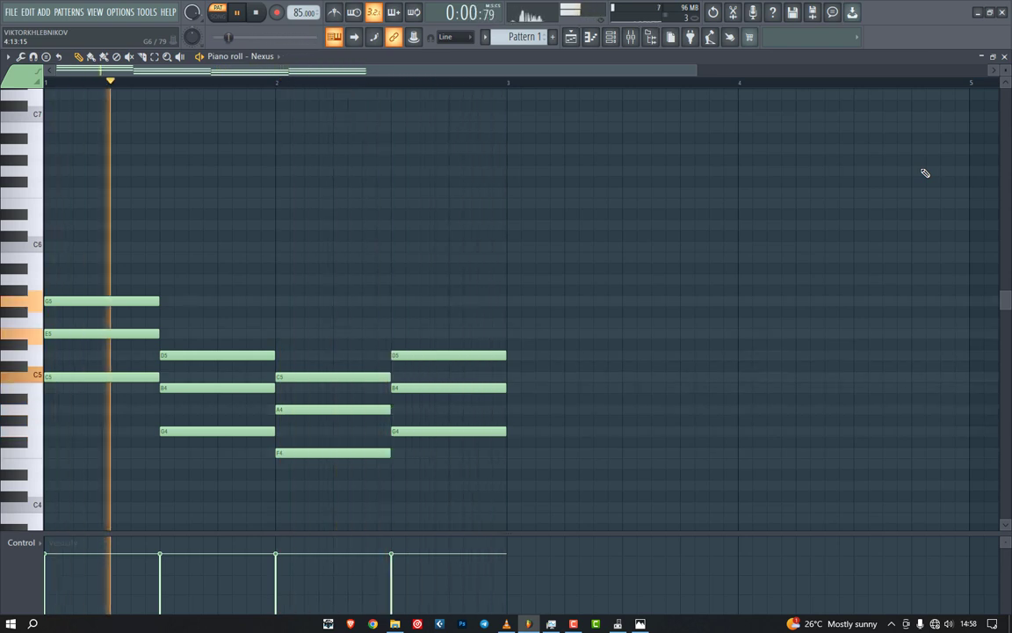
pyautogui.press('space')
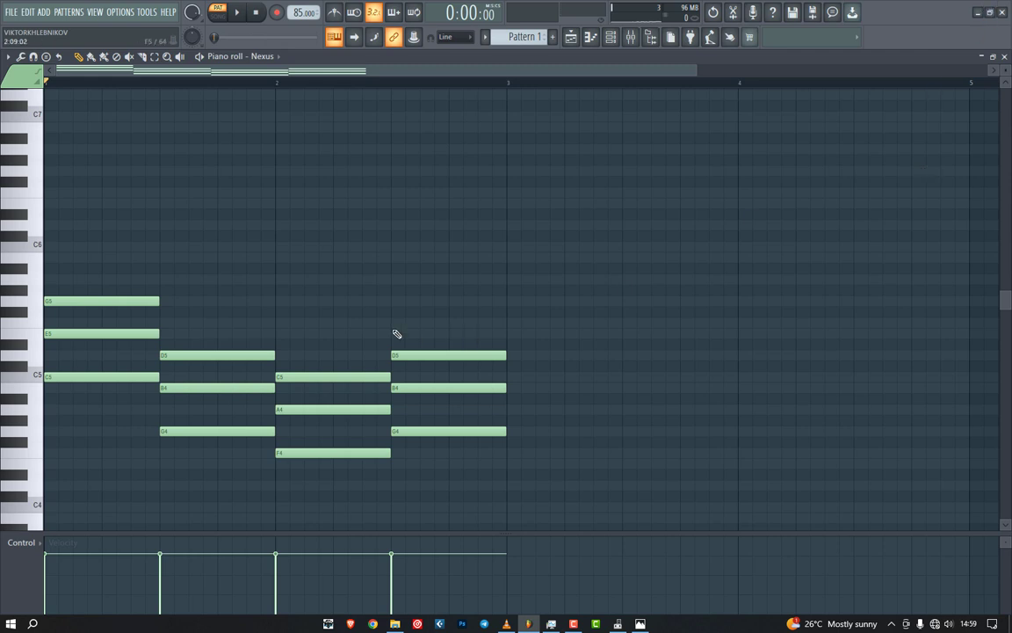
# Step: Transpose all four chords up one semitone, so the first starts on C#5, and play the result
pyautogui.moveTo(605, 185); pyautogui.dragTo(7, 564)
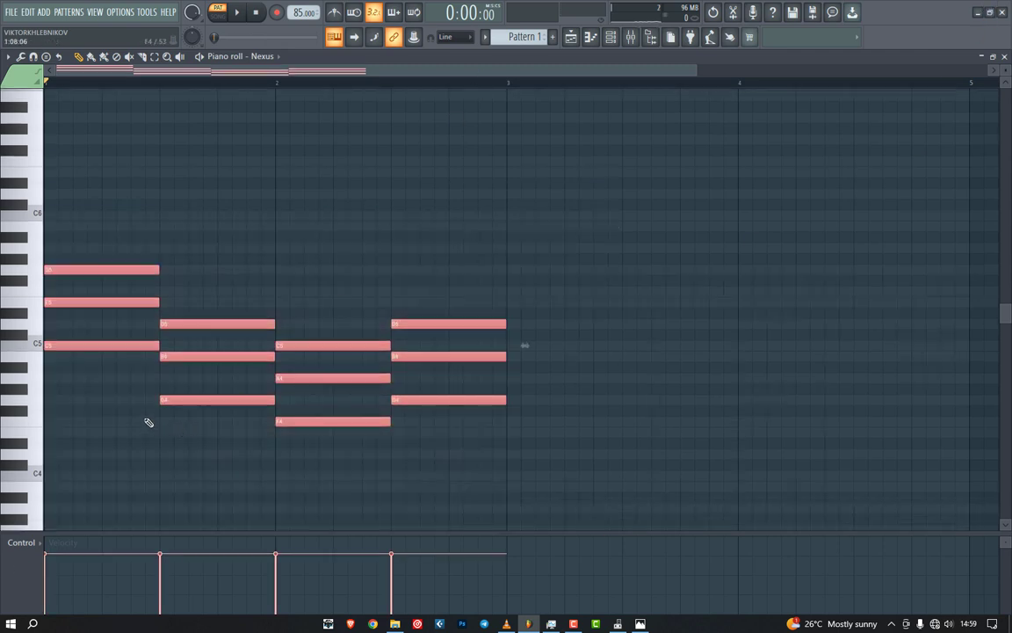
pyautogui.moveTo(83, 346); pyautogui.dragTo(78, 333)
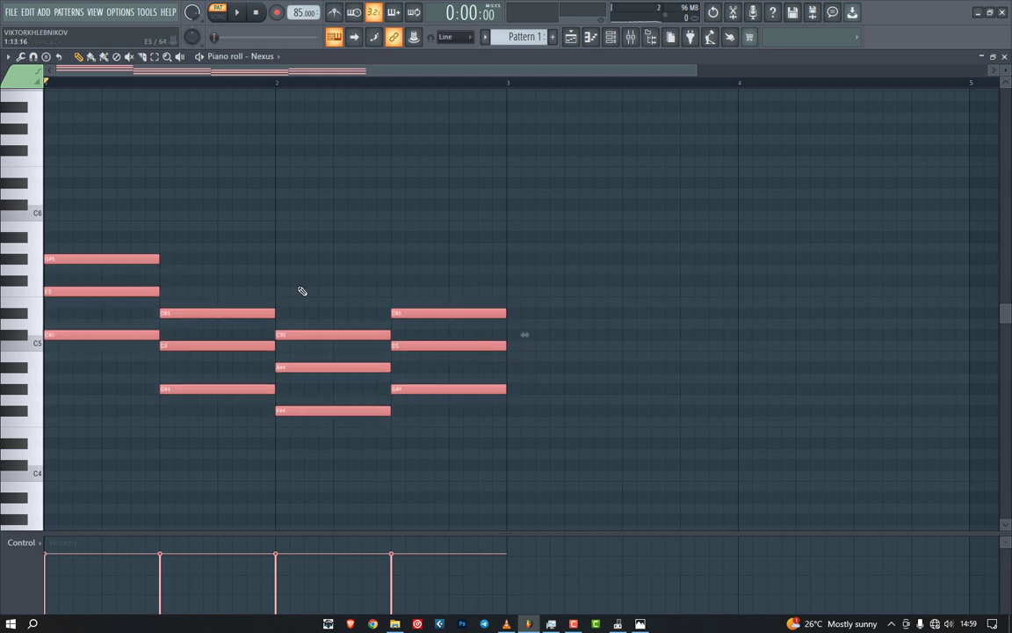
pyautogui.hotkey('ctrl', 'd')
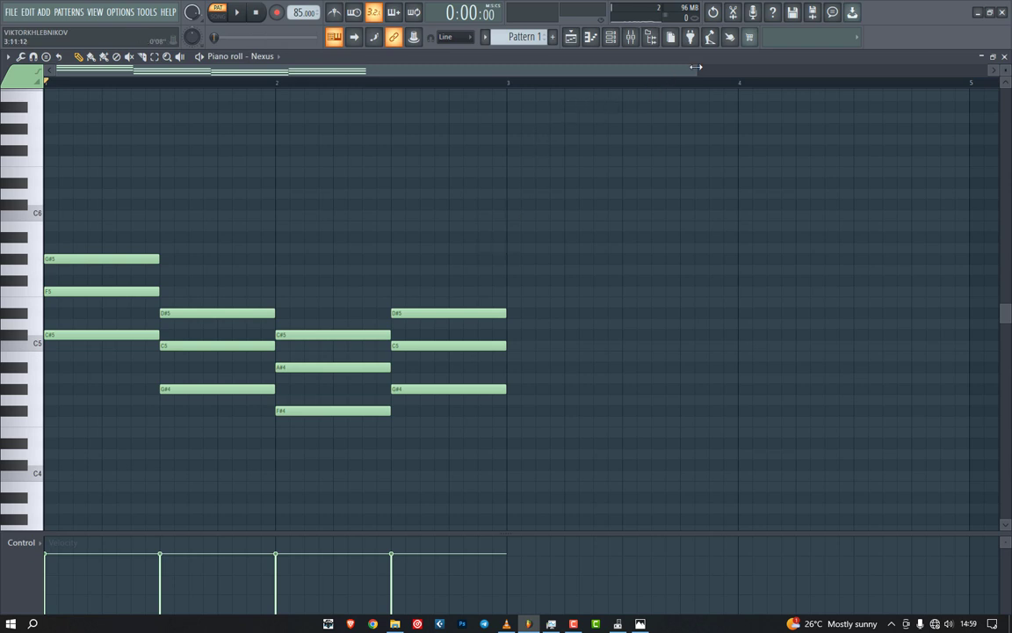
pyautogui.moveTo(696, 67); pyautogui.dragTo(508, 100)
pyautogui.press('space')
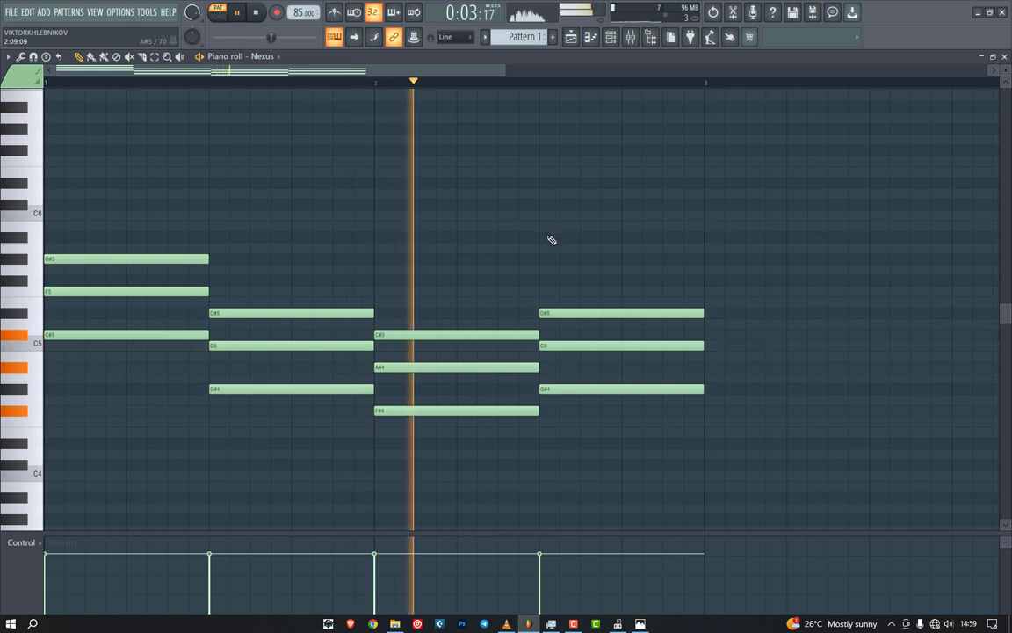
pyautogui.press('space')
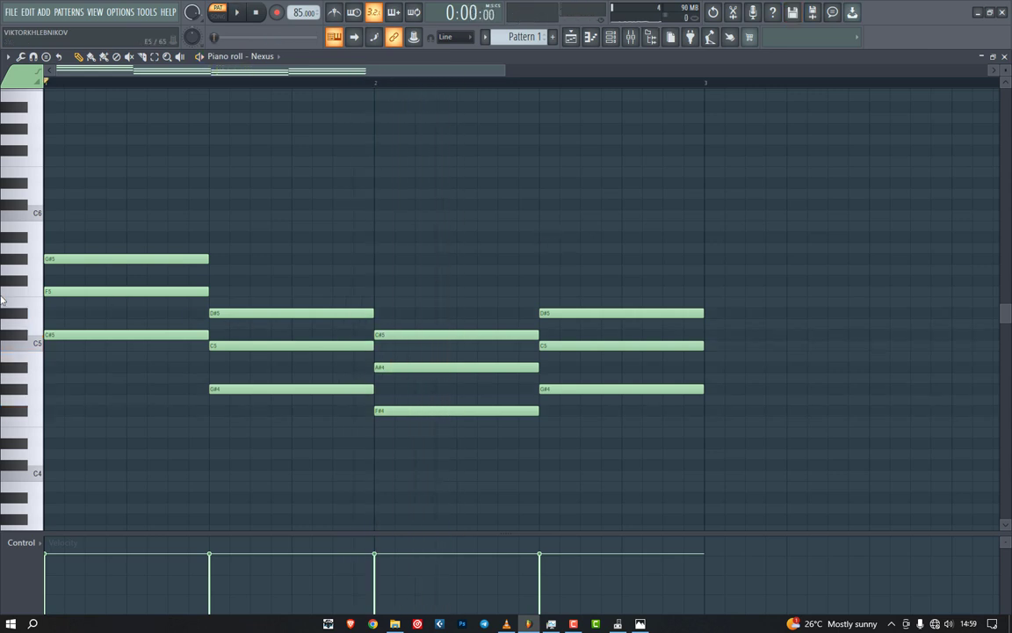
# Step: Transpose all four chords down one semitone, so the first starts on C5, and play the progression
pyautogui.moveTo(57, 334)
pyautogui.mouseDown()
pyautogui.moveTo(57, 345)
pyautogui.moveTo(72, 343)
pyautogui.mouseUp()
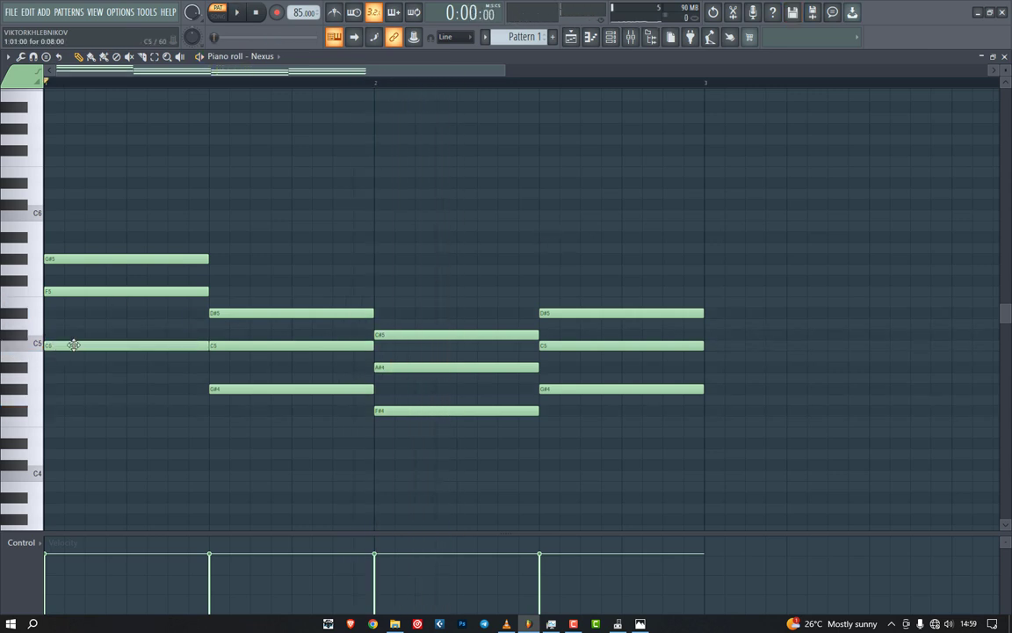
pyautogui.hotkey('ctrl', 'z')
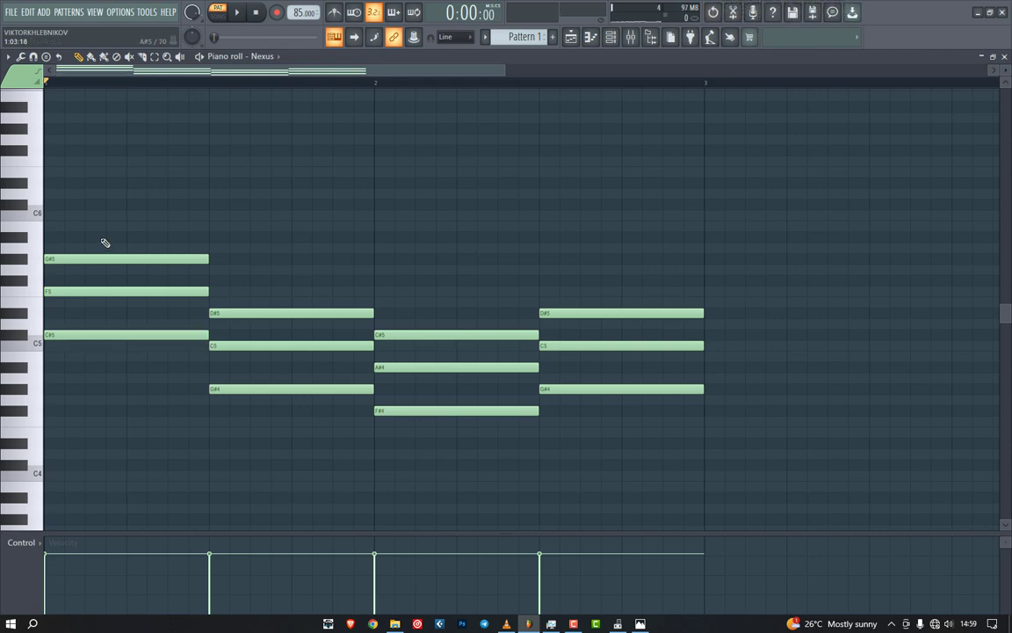
pyautogui.hotkey('ctrl', 'a')
pyautogui.moveTo(84, 335); pyautogui.dragTo(84, 346)
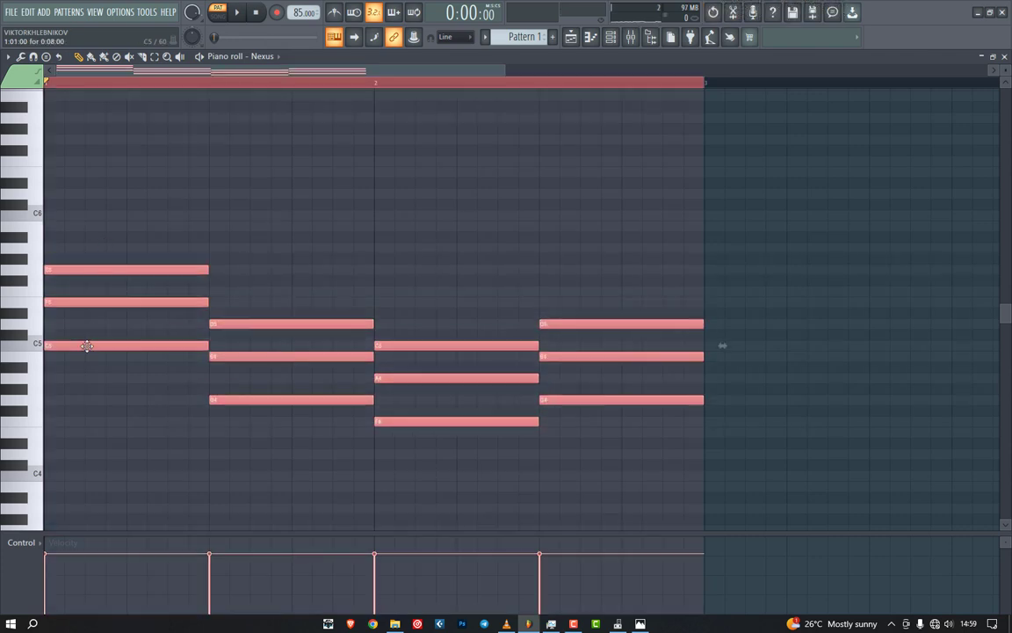
pyautogui.click(253, 279)
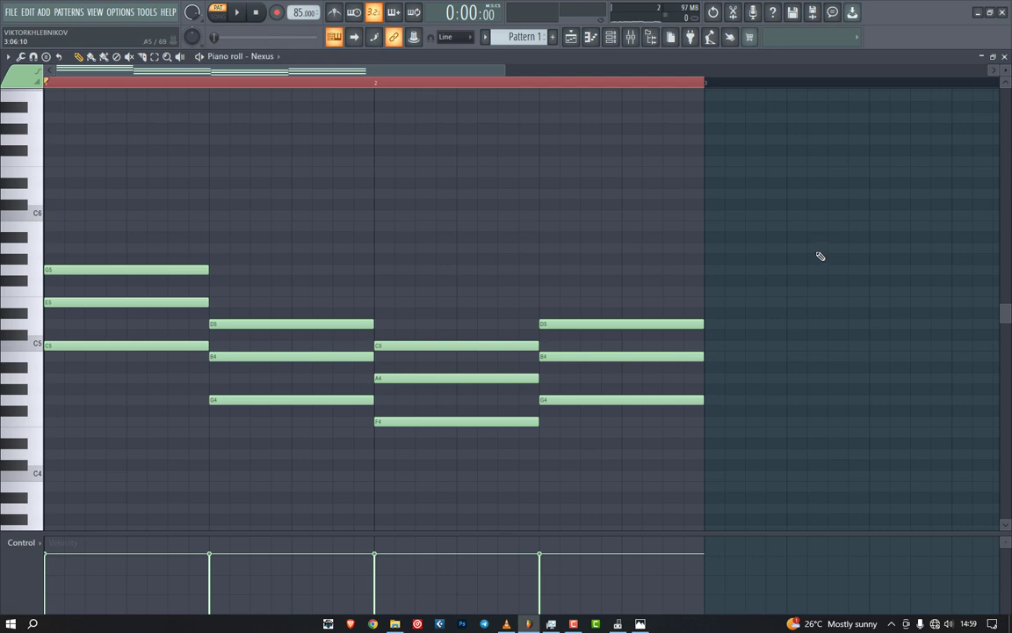
pyautogui.press('space')
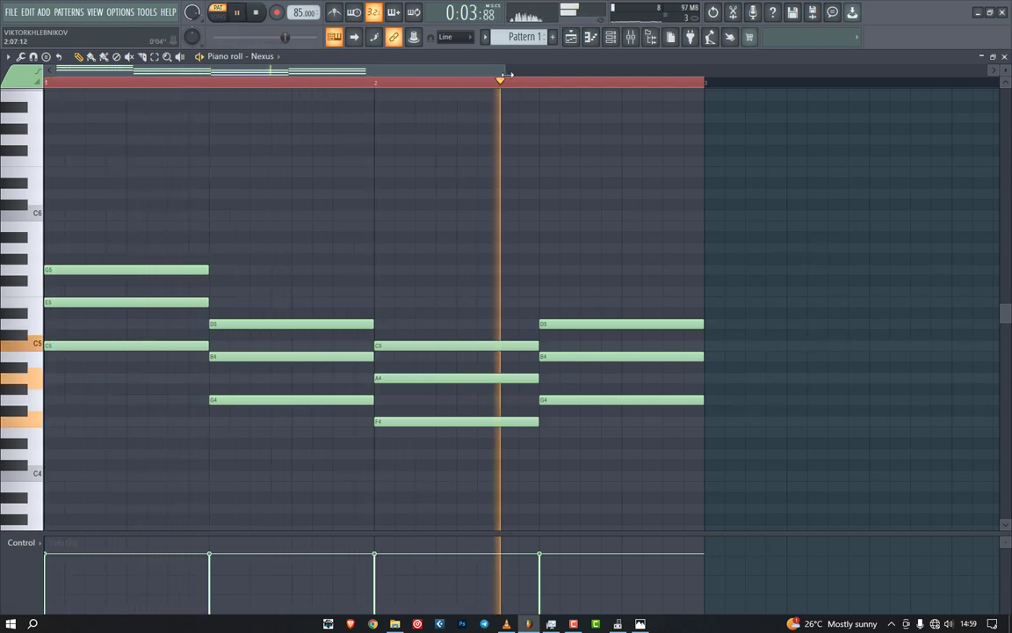
# Step: Stop playback and lower the velocity of all chord notes uniformly with the level scaling multiplier
pyautogui.press('space')
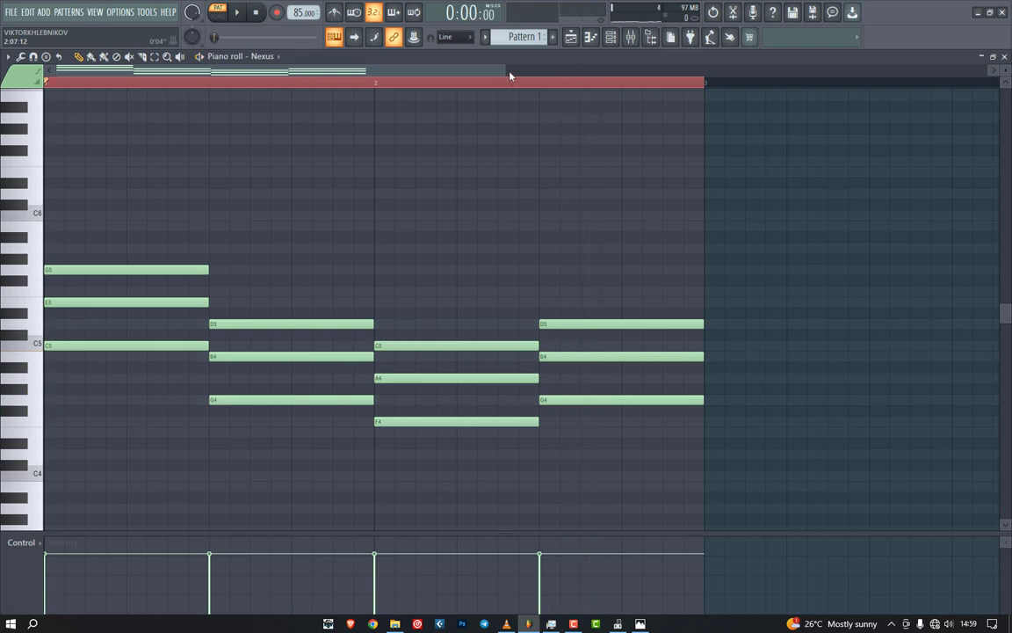
pyautogui.hotkey('alt', 'x')
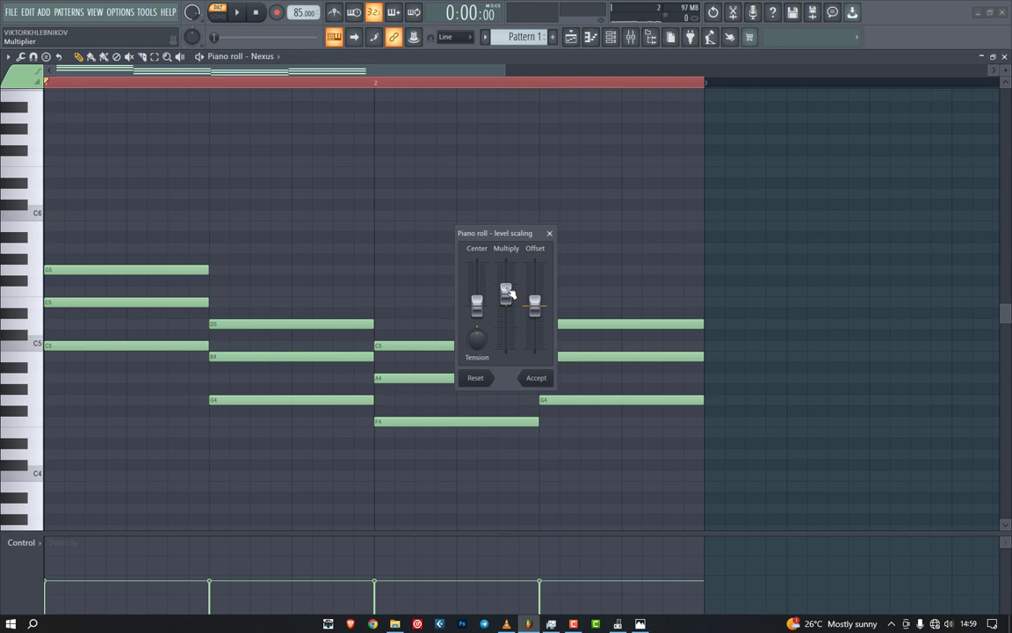
pyautogui.moveTo(508, 293); pyautogui.dragTo(507, 293)
pyautogui.click(549, 378)
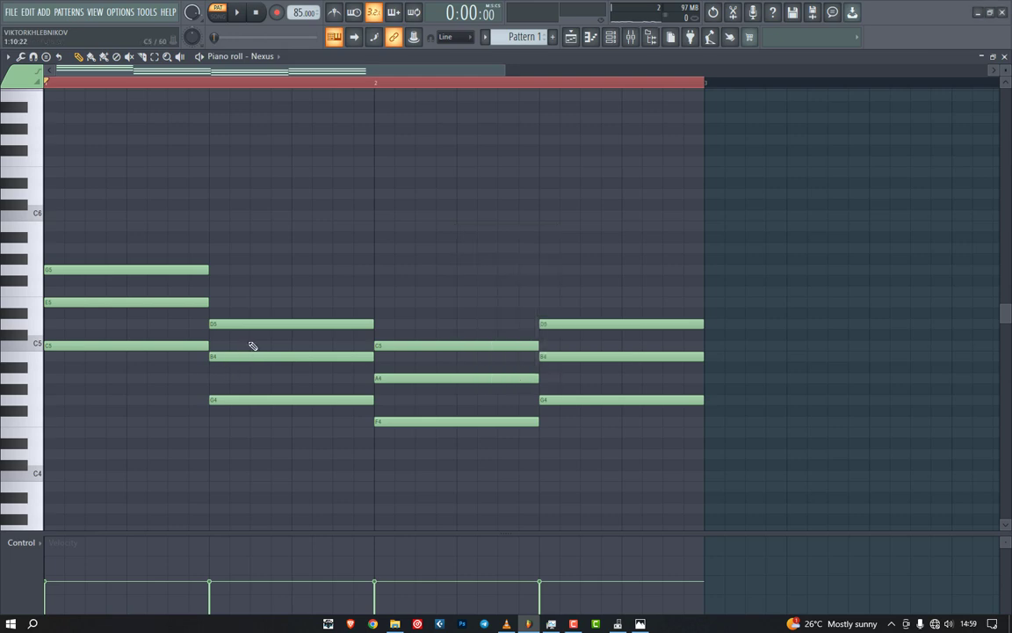
# Step: Randomize the velocities of the chord notes slightly with bipolar levels, without generating a random pattern, and play the progression
pyautogui.hotkey('alt', 'r')
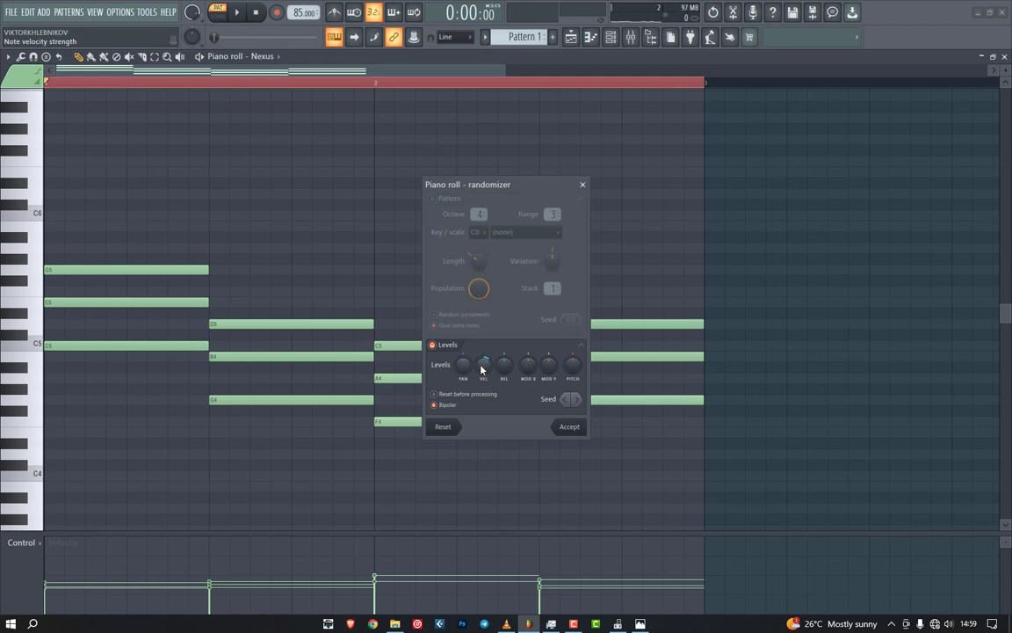
pyautogui.click(433, 199)
pyautogui.click(433, 199)
pyautogui.click(567, 426)
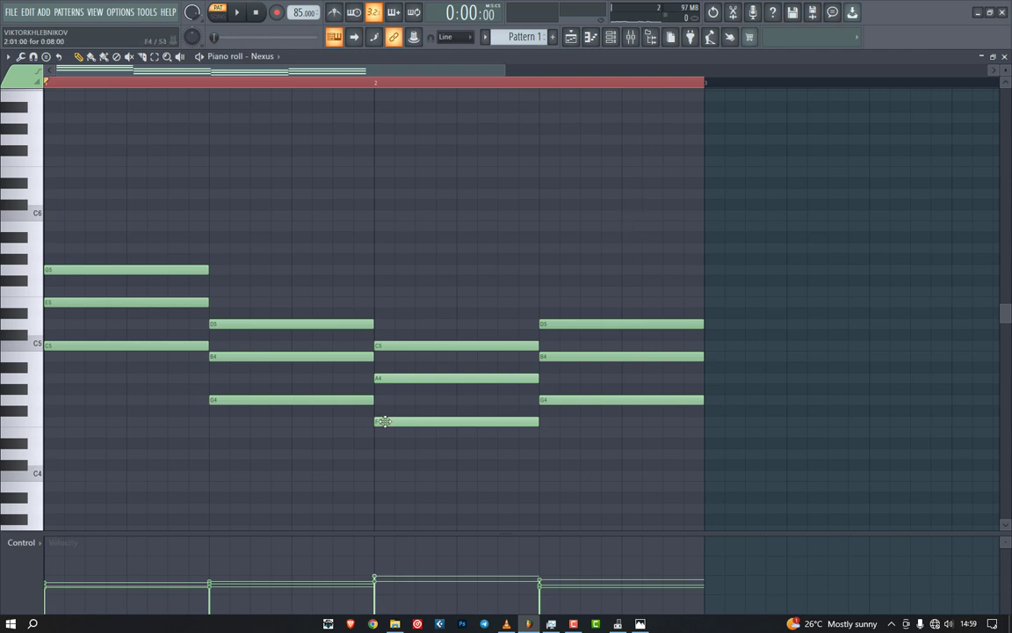
pyautogui.press('space')
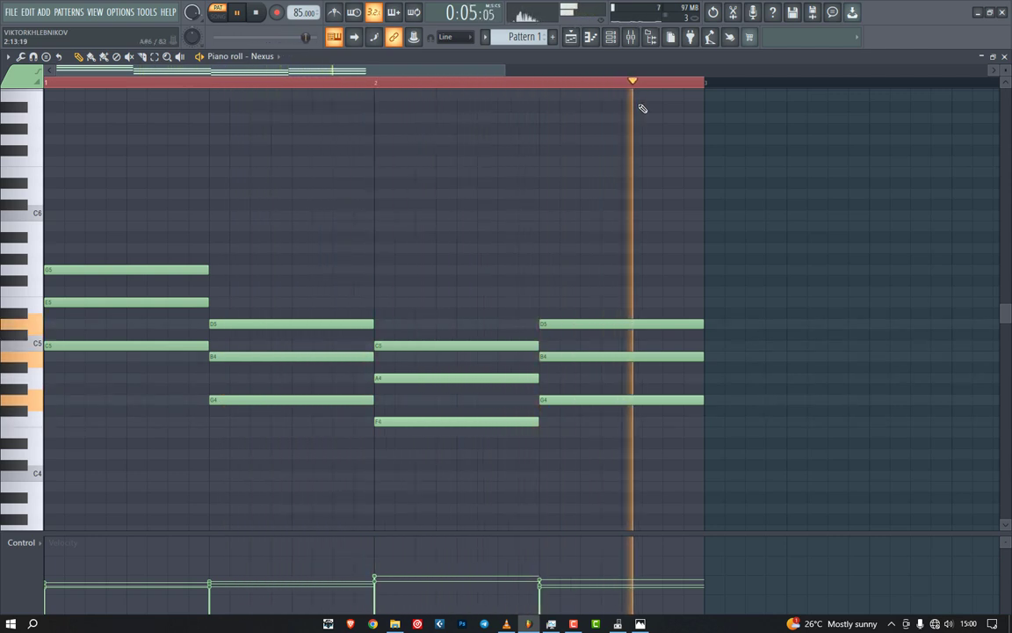
pyautogui.press('space')
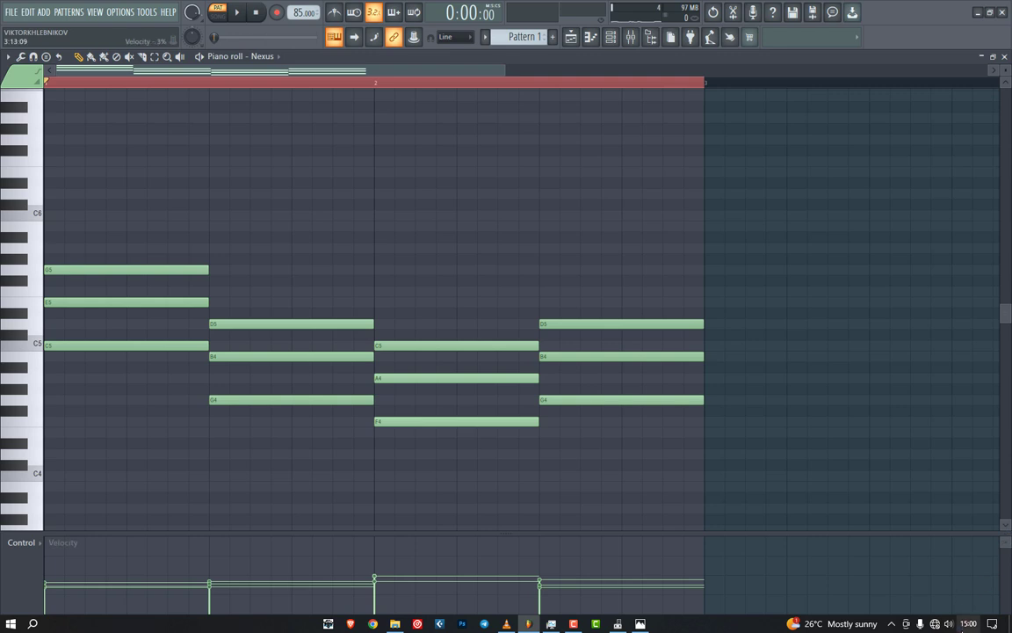
# Step: Set the system speaker volume to 100 and play the progression
pyautogui.click(950, 623)
pyautogui.scroll(12, 957, 627)
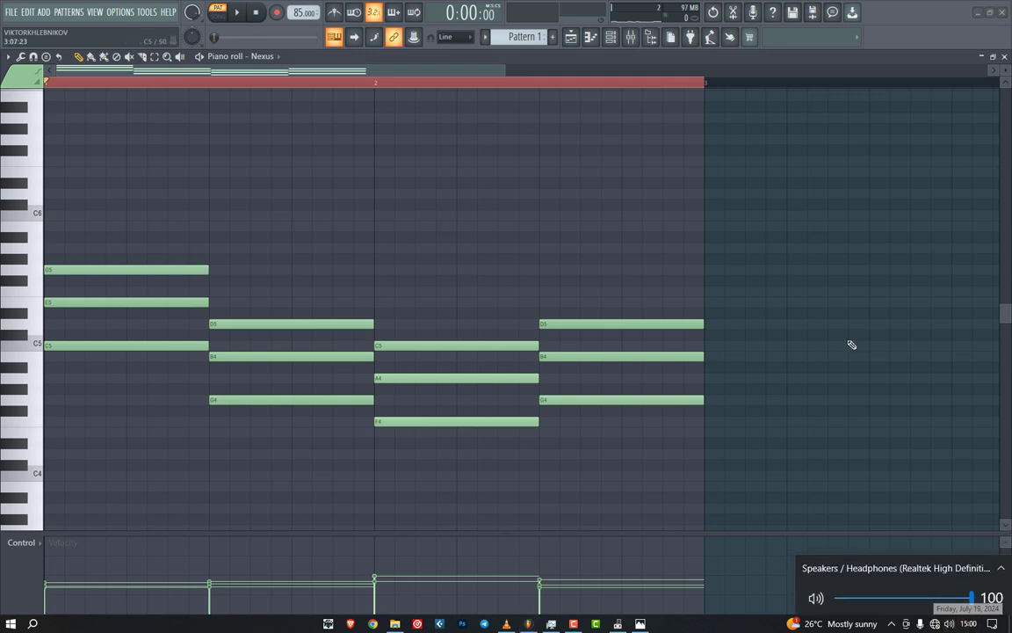
pyautogui.click(851, 345)
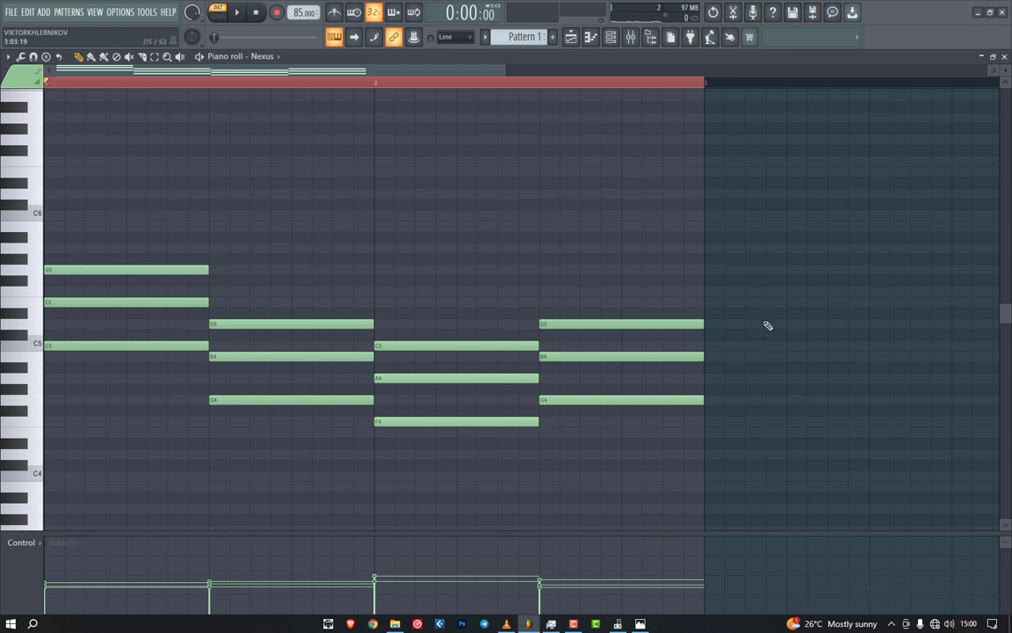
pyautogui.press('space')
# Step: Add a second Nexus channel with the Piano preset PN Sunpiano and close its plugin window
pyautogui.click(610, 37)
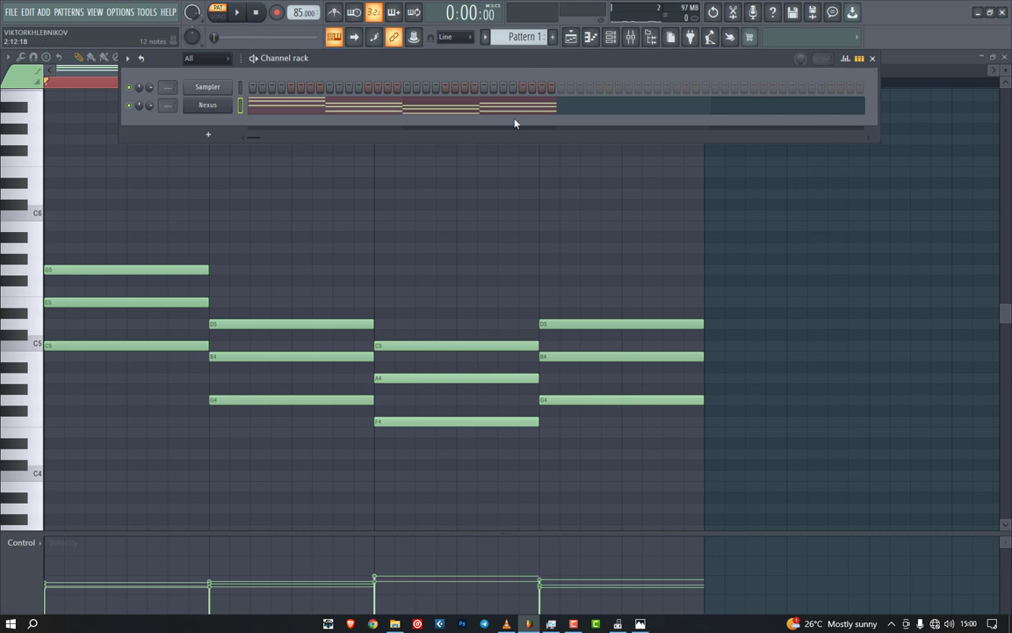
pyautogui.click(211, 134)
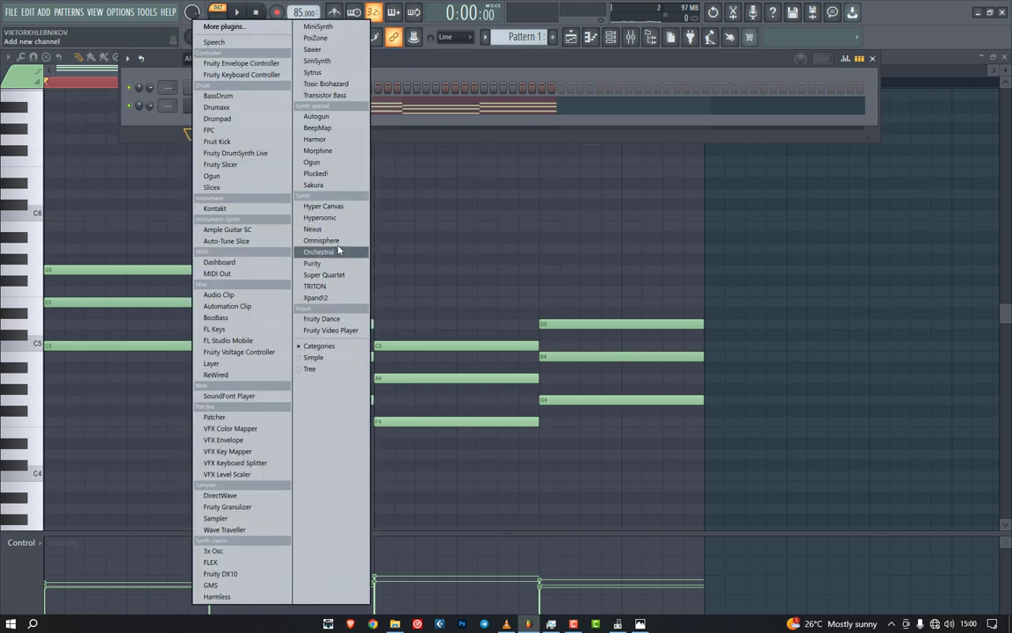
pyautogui.click(314, 228)
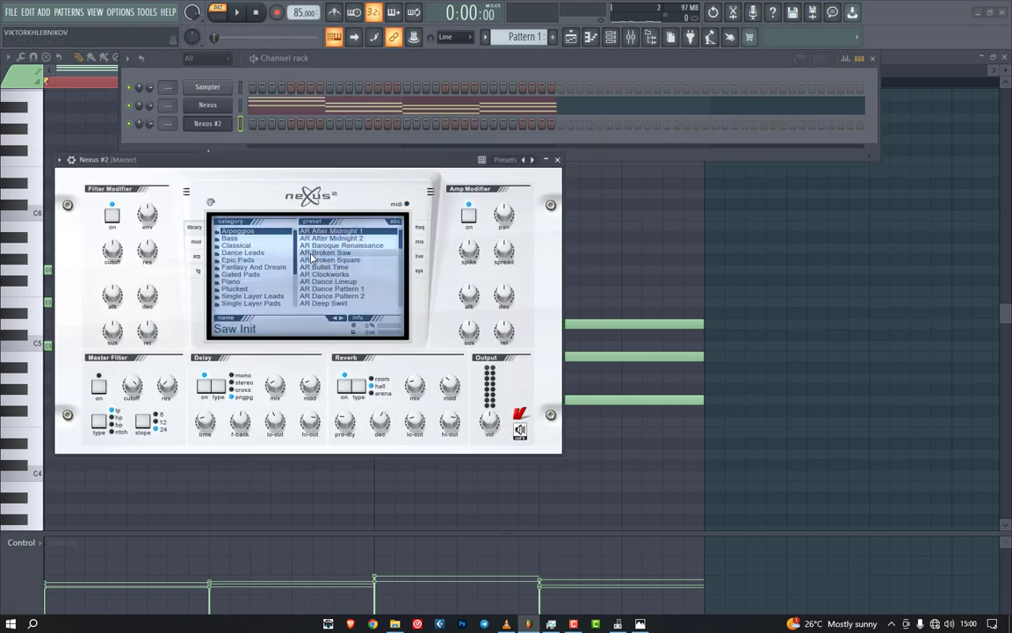
pyautogui.click(275, 282)
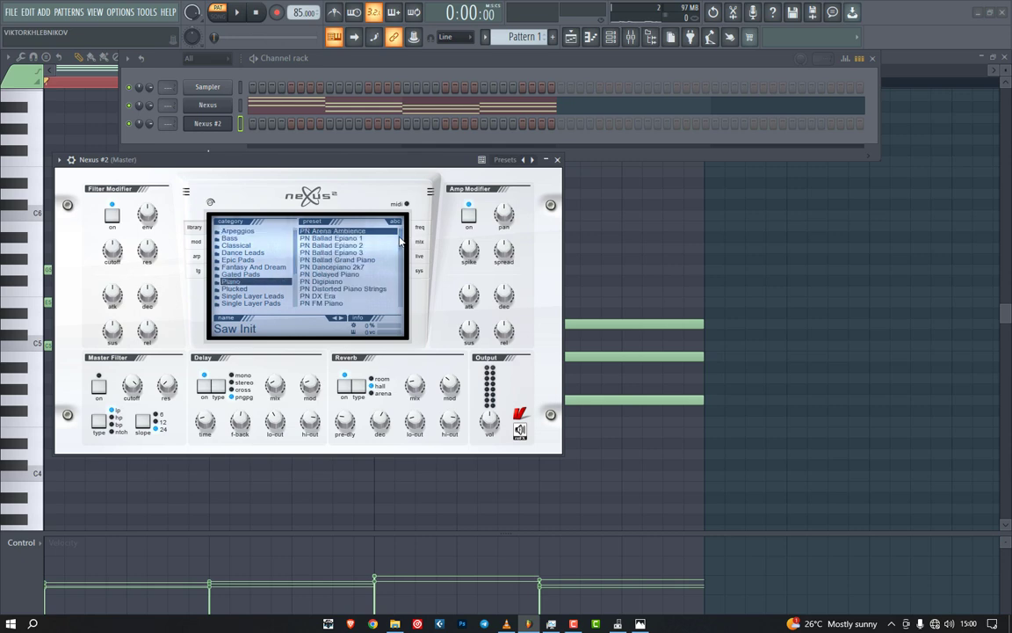
pyautogui.moveTo(400, 241); pyautogui.dragTo(407, 288)
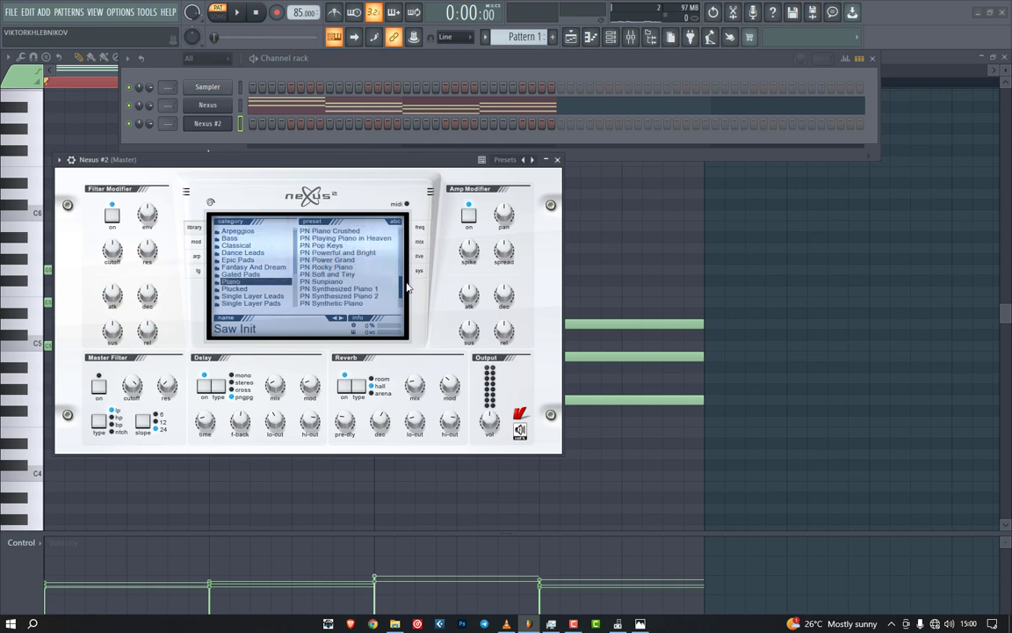
pyautogui.click(359, 281)
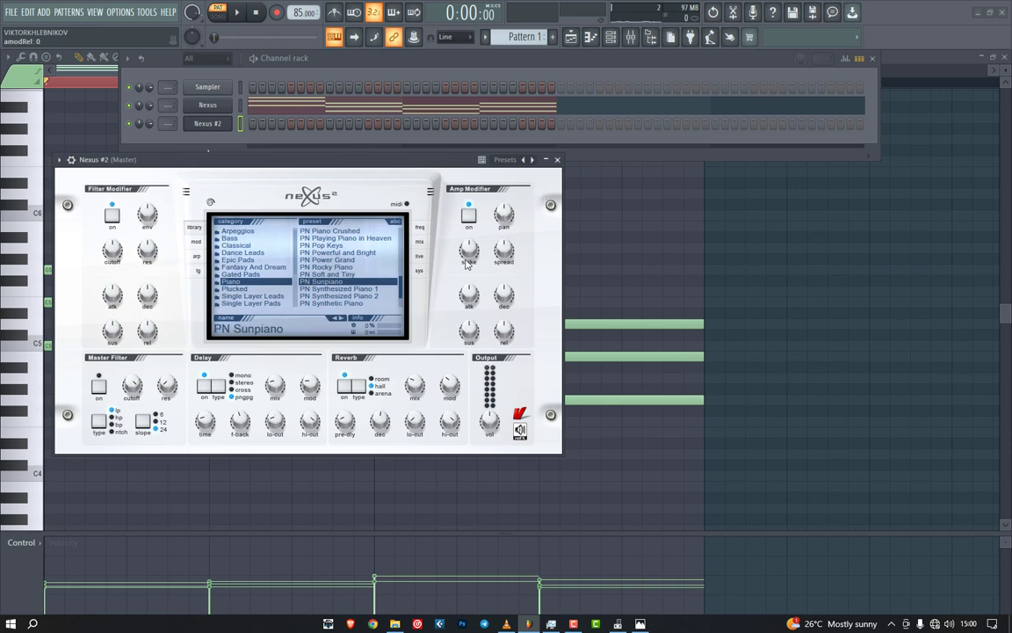
pyautogui.moveTo(419, 387)
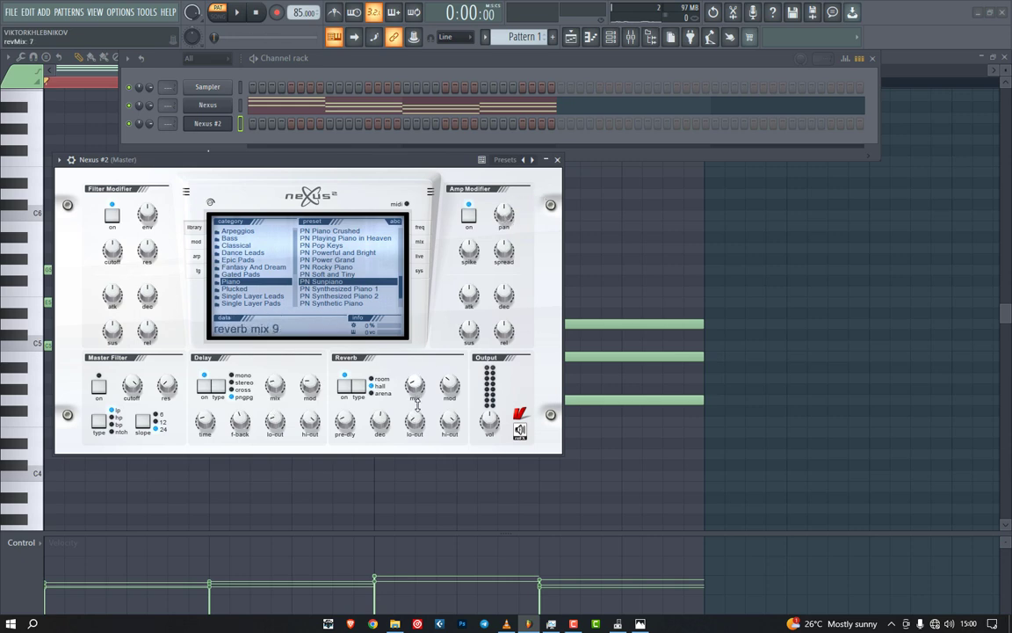
pyautogui.moveTo(274, 389)
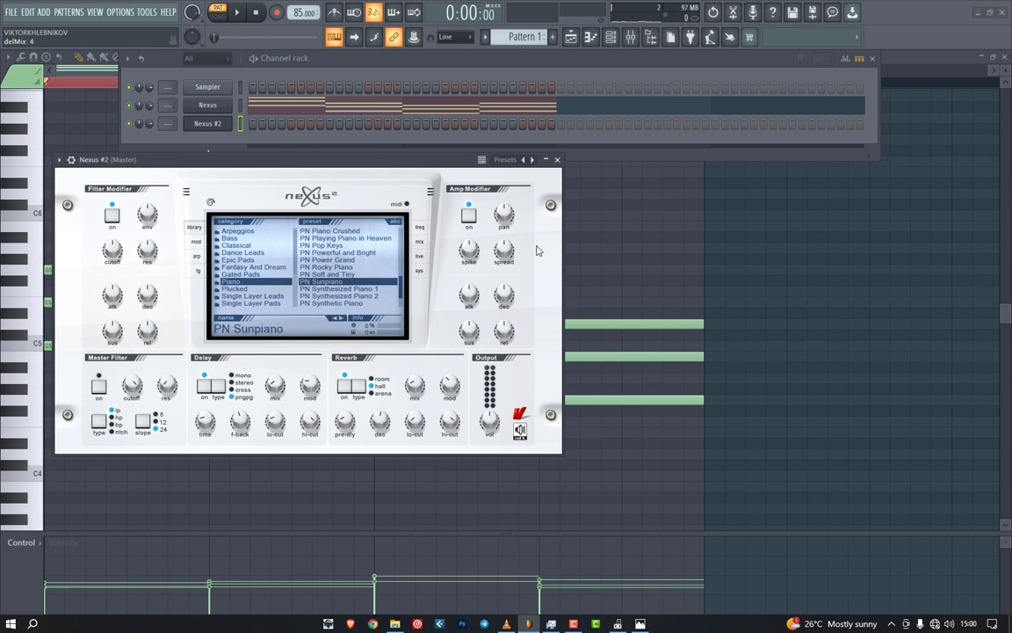
pyautogui.click(558, 160)
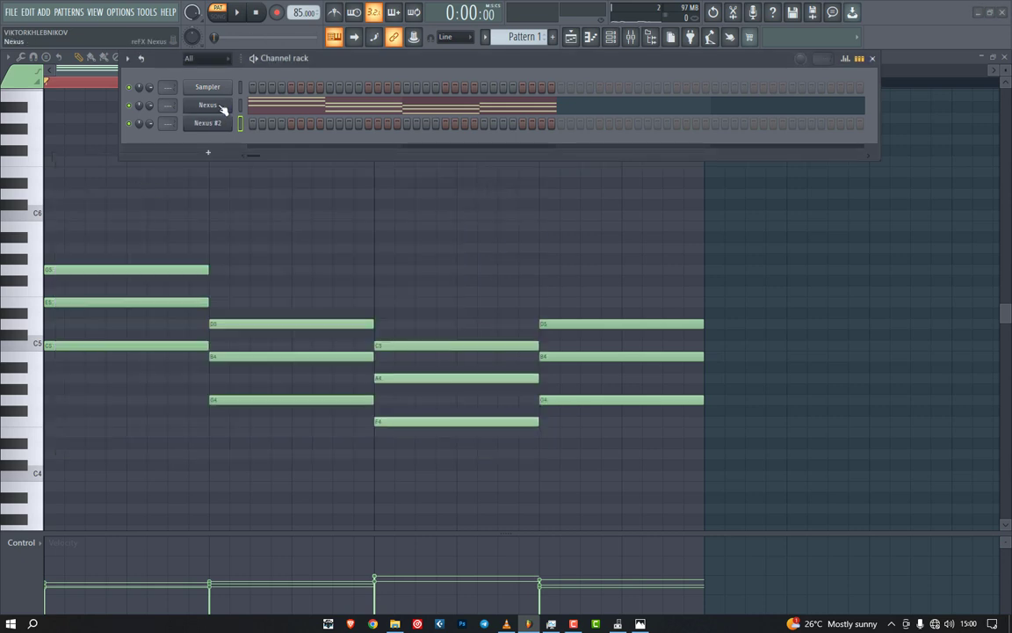
# Step: Copy the chord notes from the first Nexus channel and paste them into the Nexus #2 channel
pyautogui.rightClick(223, 107)
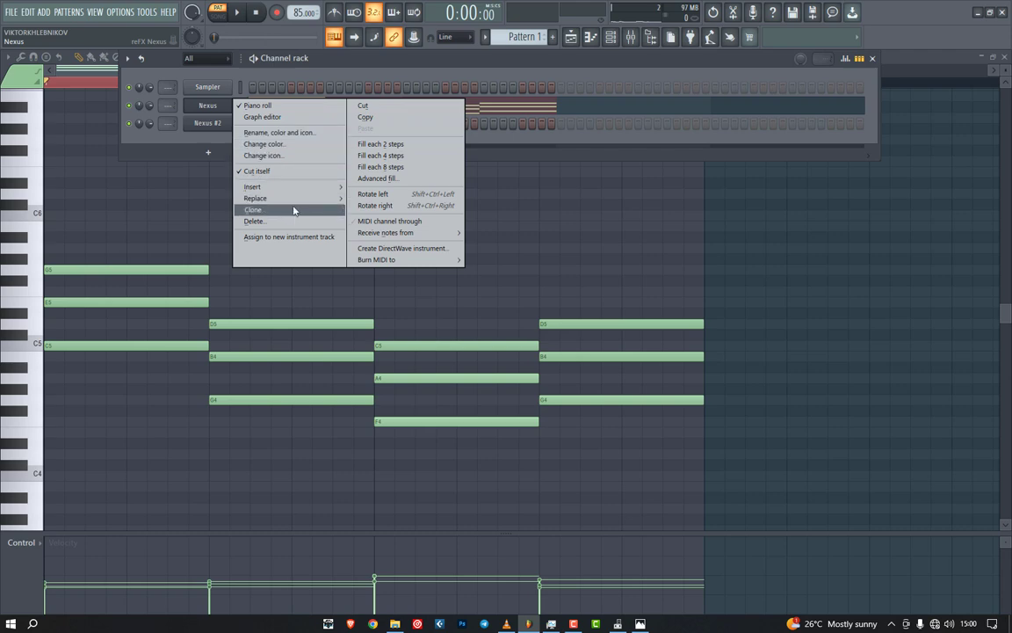
pyautogui.moveTo(293, 200)
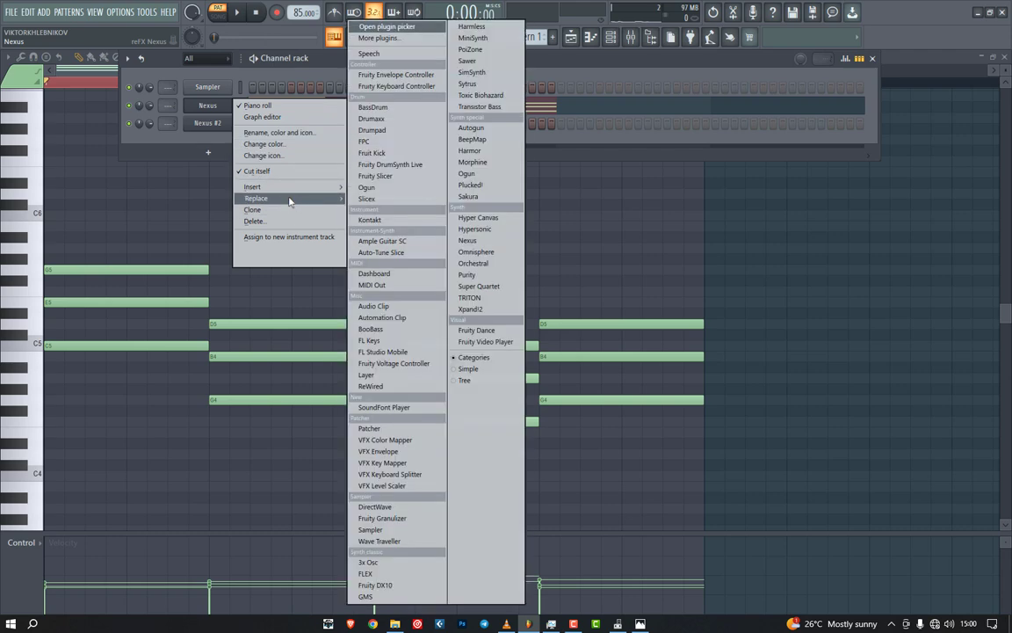
pyautogui.moveTo(290, 106)
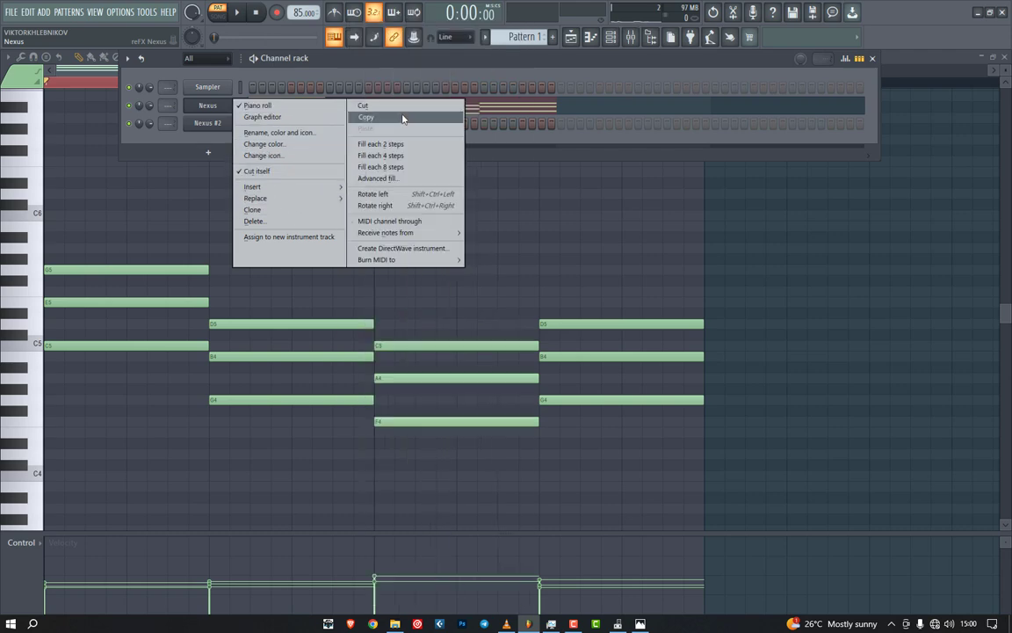
pyautogui.click(403, 117)
pyautogui.rightClick(237, 125)
pyautogui.moveTo(263, 129)
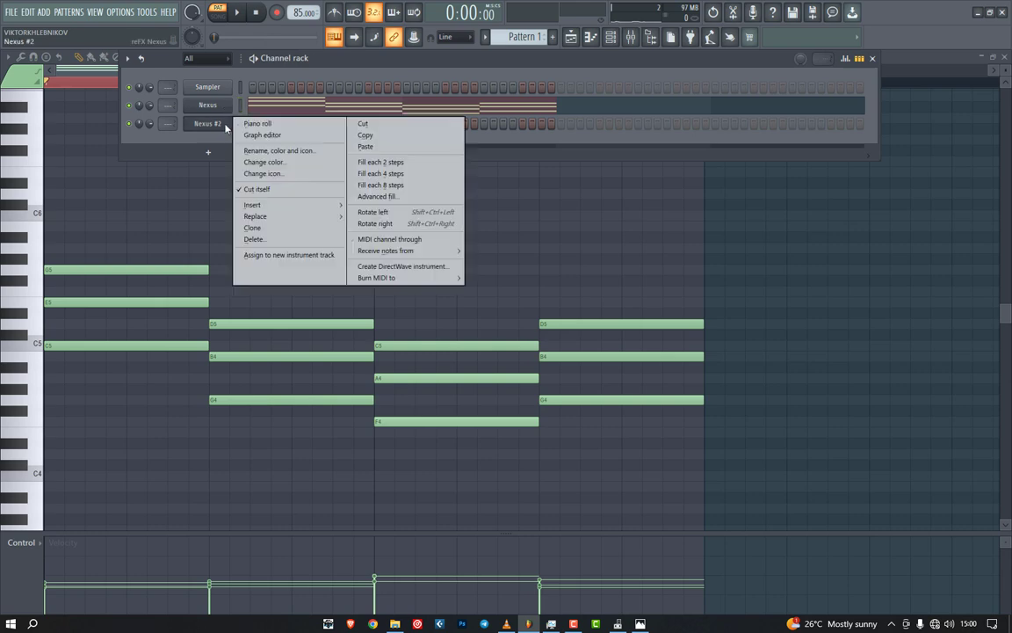
pyautogui.click(365, 146)
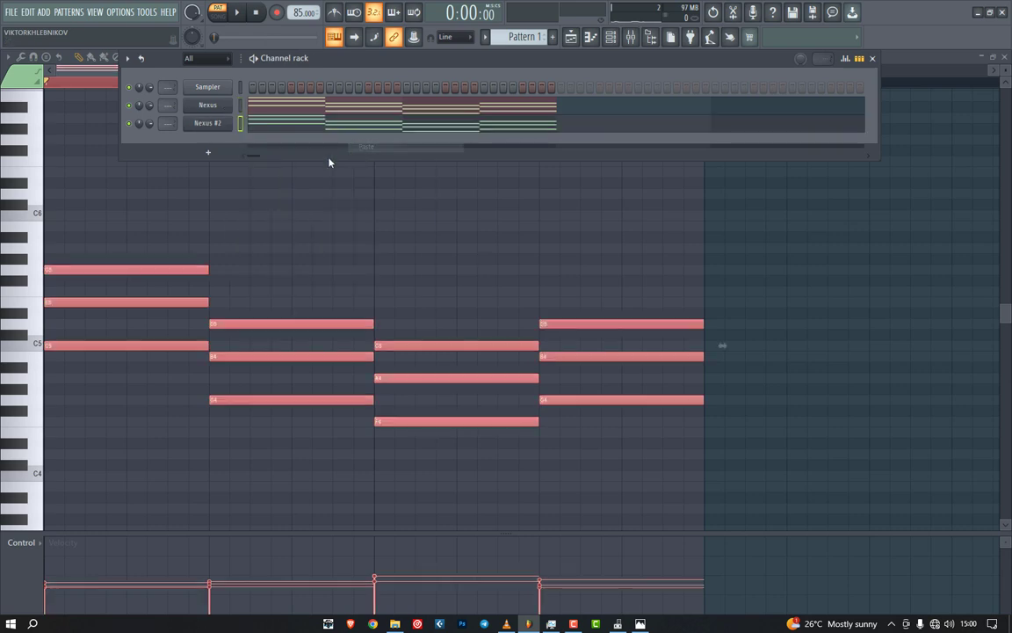
pyautogui.rightClick(239, 106)
pyautogui.moveTo(255, 103)
pyautogui.click(361, 117)
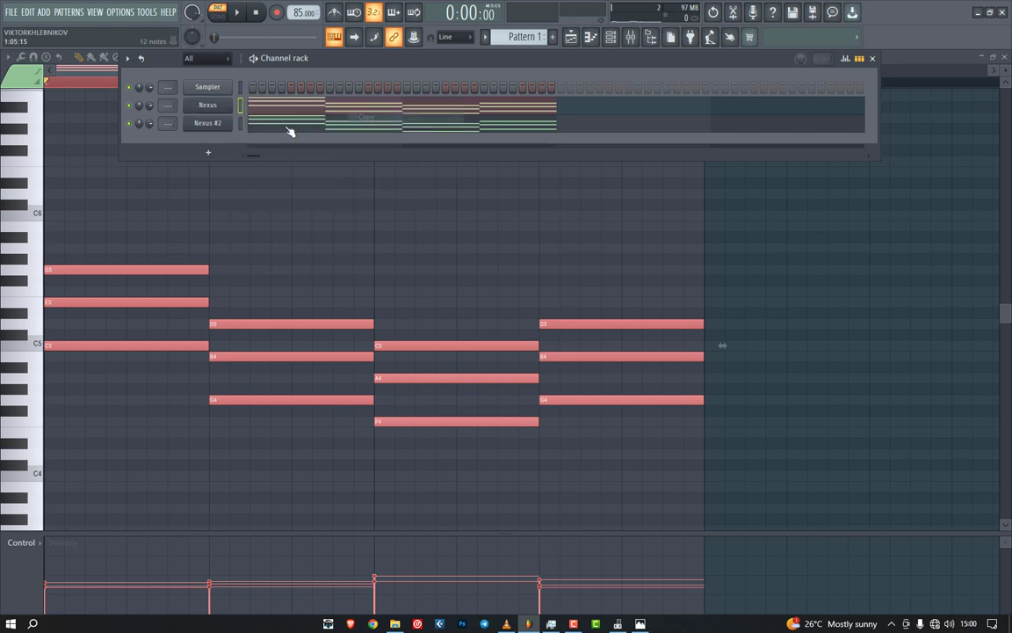
pyautogui.rightClick(189, 122)
pyautogui.moveTo(189, 120)
pyautogui.click(363, 146)
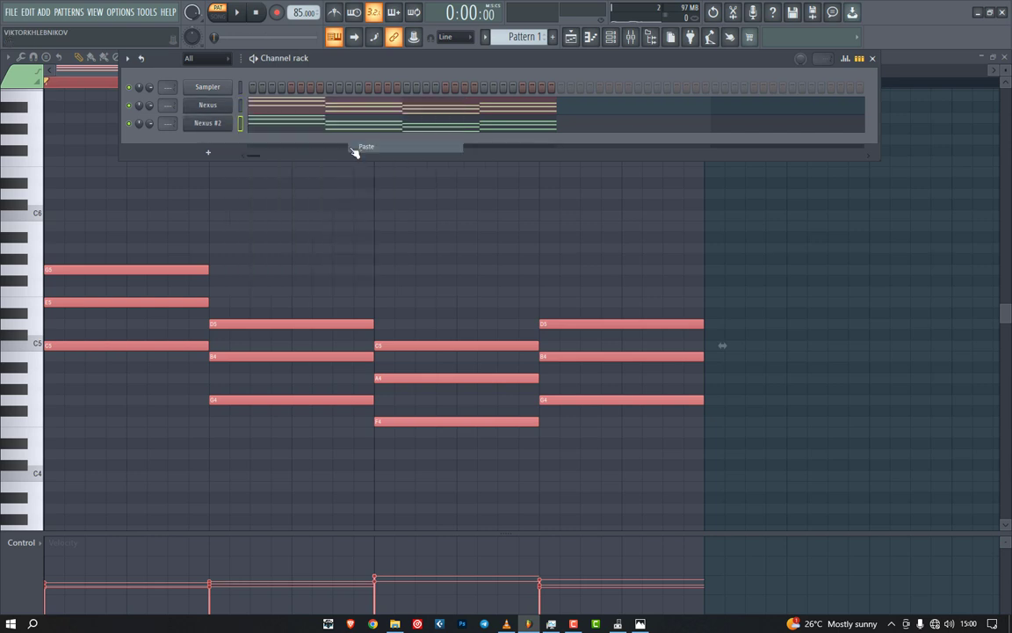
# Step: Open the Nexus #2 notes in the piano roll and shorten all of them to one step each
pyautogui.click(297, 132)
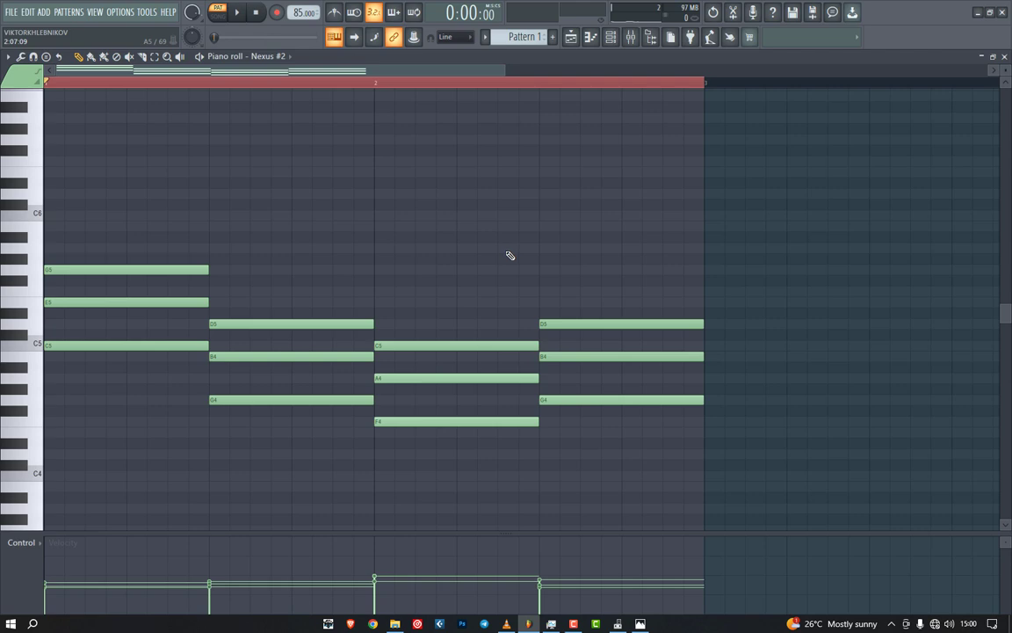
pyautogui.hotkey('ctrl', 'a')
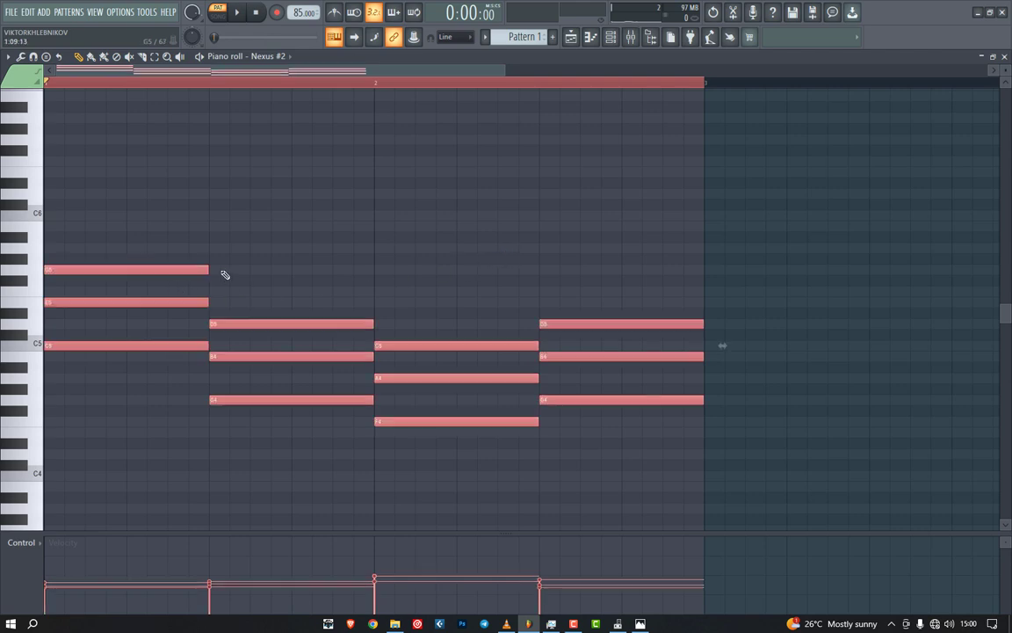
pyautogui.moveTo(209, 270); pyautogui.dragTo(33, 270)
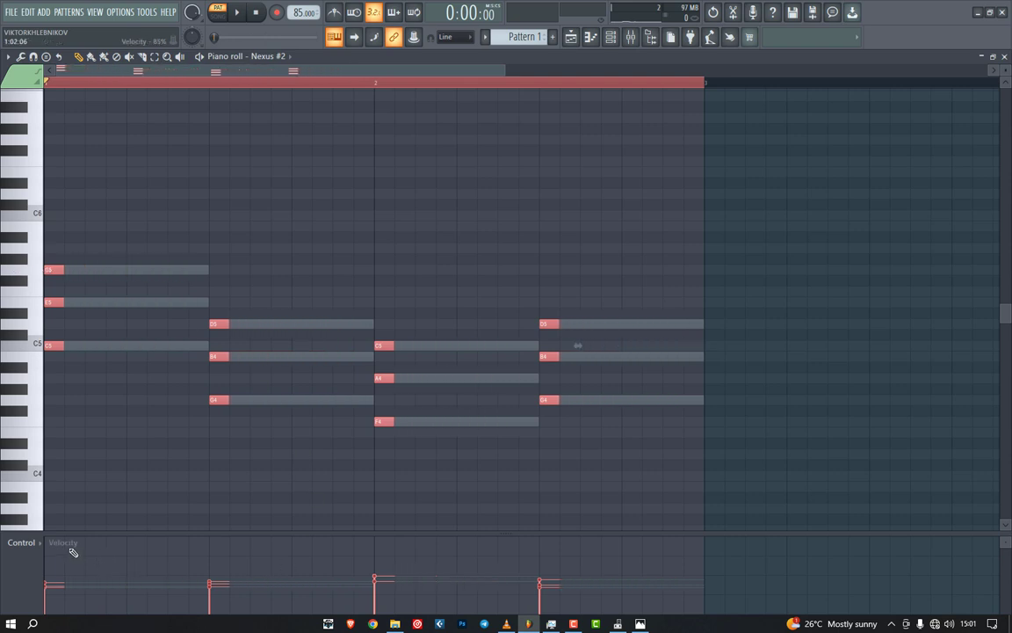
# Step: Raise the velocities of all four short Nexus #2 chords to about 74%
pyautogui.moveTo(55, 561); pyautogui.dragTo(57, 557)
pyautogui.click(212, 559)
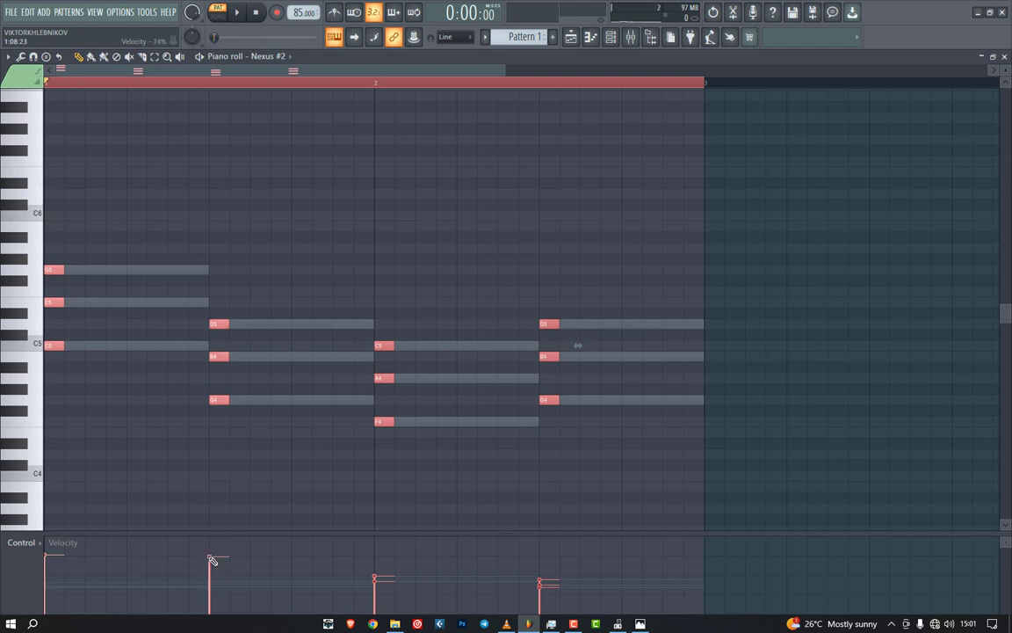
pyautogui.click(375, 559)
pyautogui.moveTo(547, 560); pyautogui.dragTo(553, 555)
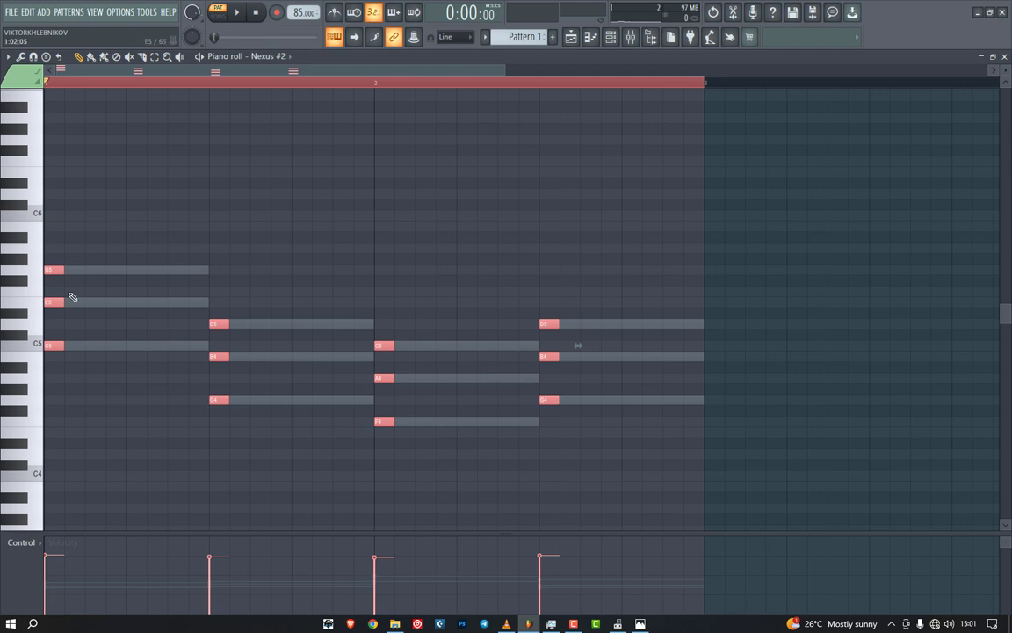
# Step: Shift all four short Nexus #2 chords three steps later
pyautogui.moveTo(54, 271); pyautogui.dragTo(115, 268)
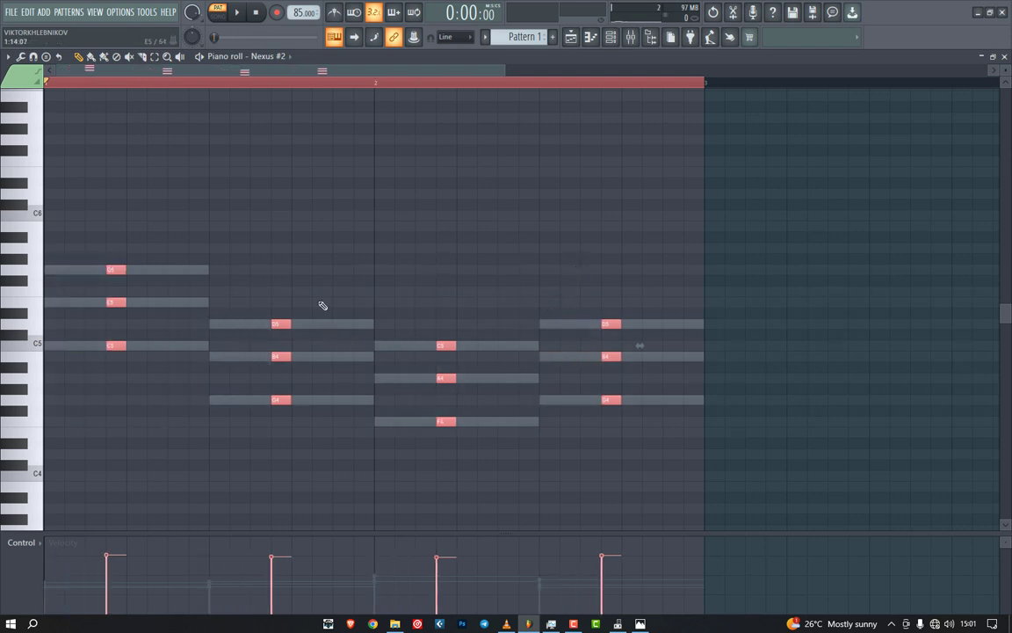
pyautogui.moveTo(310, 275); pyautogui.dragTo(273, 450)
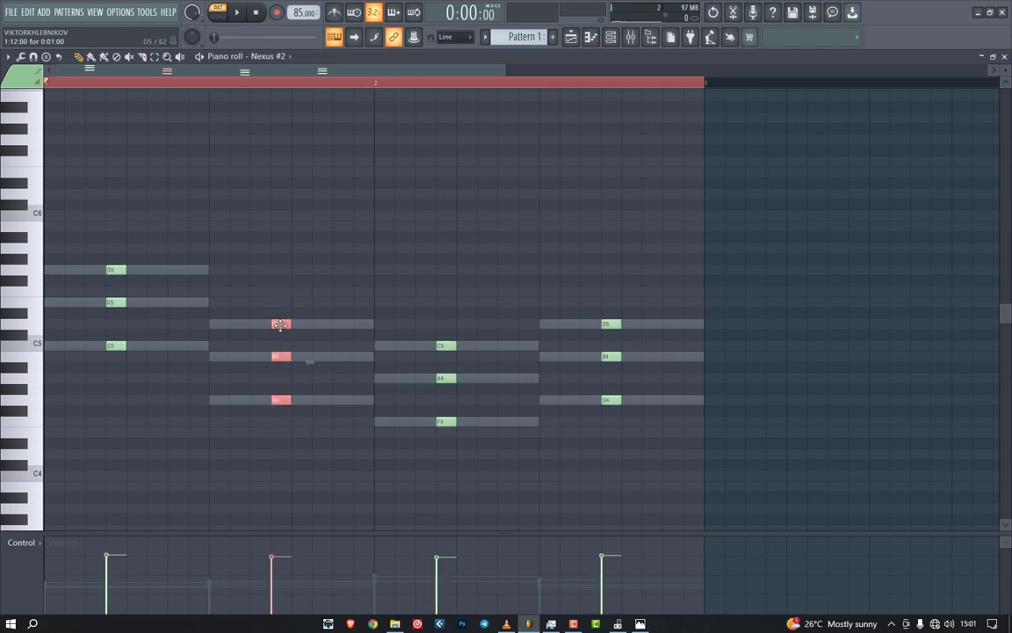
# Step: Move the last short chord of Nexus #2 one step earlier and play the pattern
pyautogui.moveTo(655, 297); pyautogui.dragTo(574, 452)
pyautogui.moveTo(610, 324); pyautogui.dragTo(594, 325)
pyautogui.keyDown('ctrl'); pyautogui.click(652, 294); pyautogui.keyUp('ctrl')
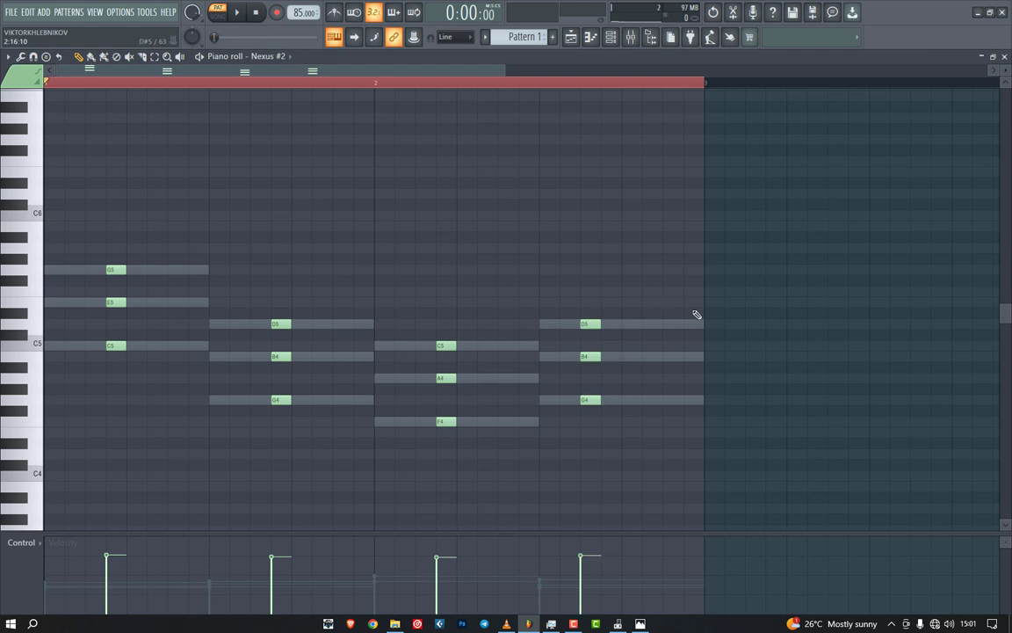
pyautogui.press('space')
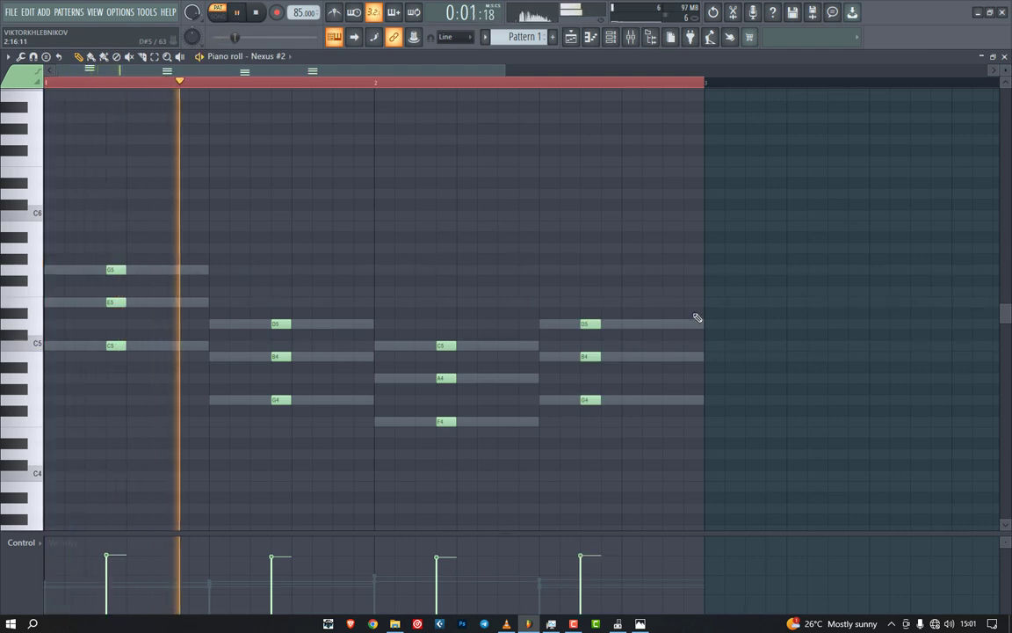
pyautogui.press('space')
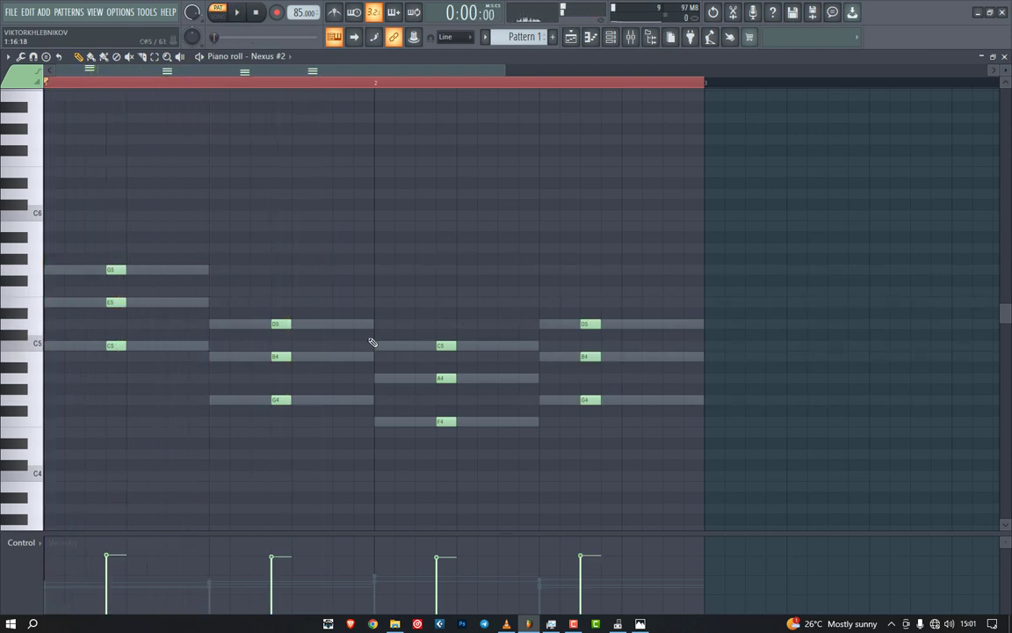
# Step: Move the second short Nexus #2 chord one step earlier, then play the pattern and close the piano roll
pyautogui.moveTo(309, 286); pyautogui.dragTo(277, 385)
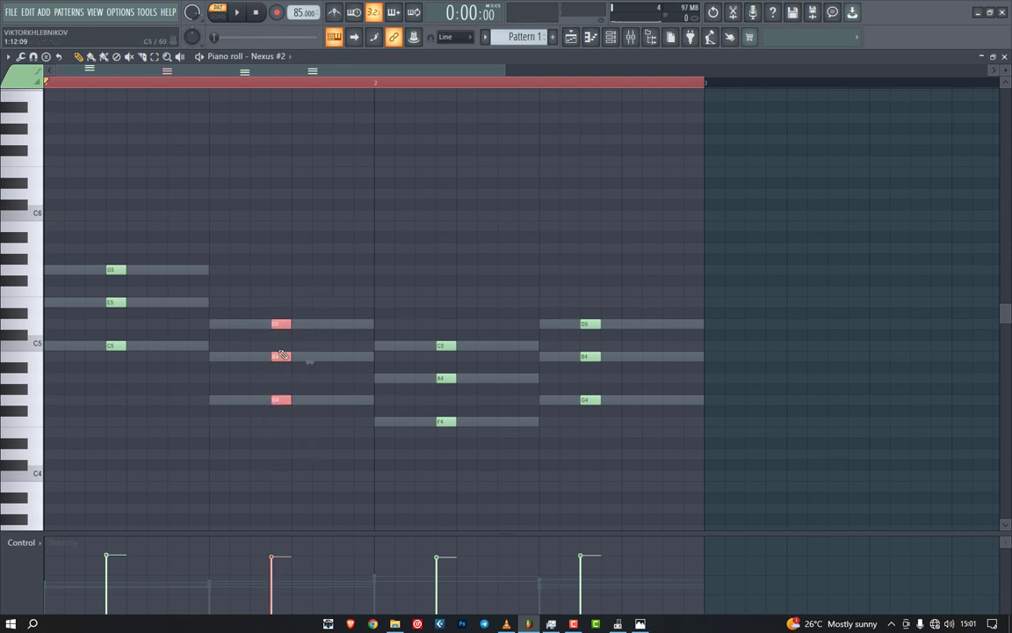
pyautogui.moveTo(282, 327); pyautogui.dragTo(261, 329)
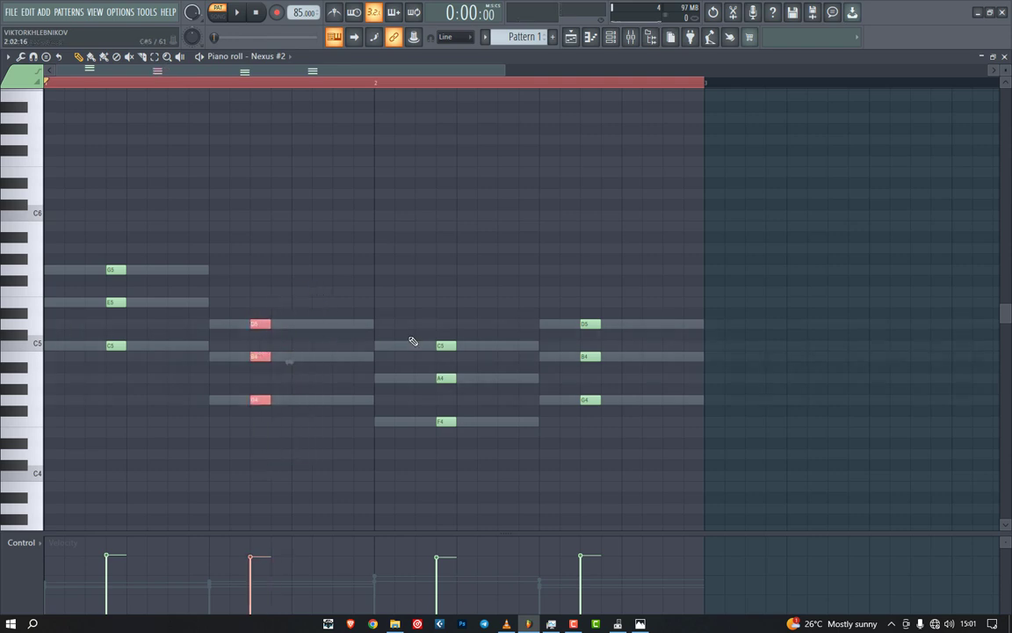
pyautogui.press('space')
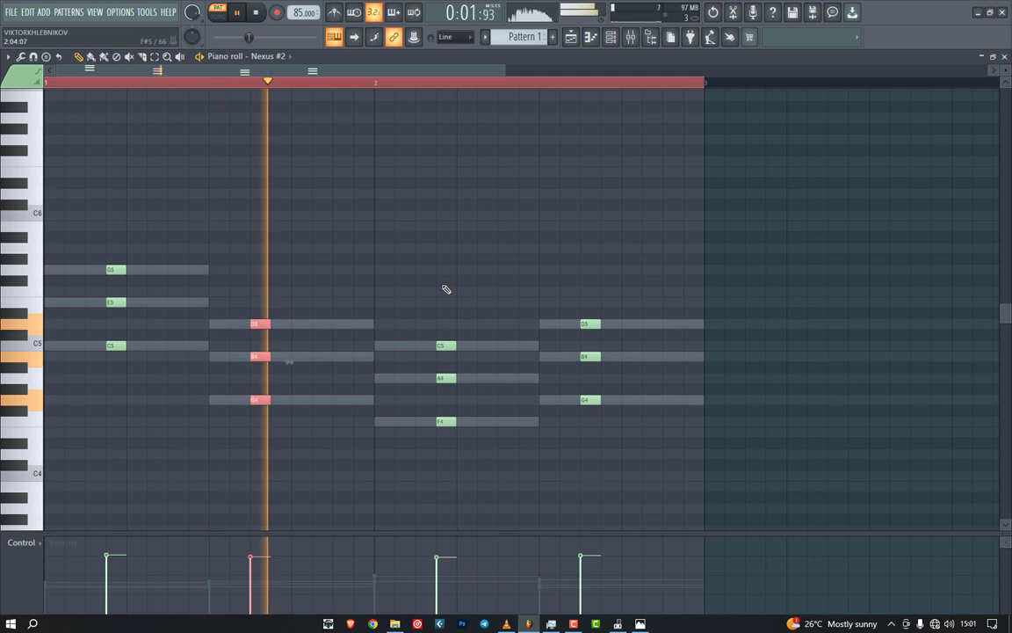
pyautogui.click(1005, 56)
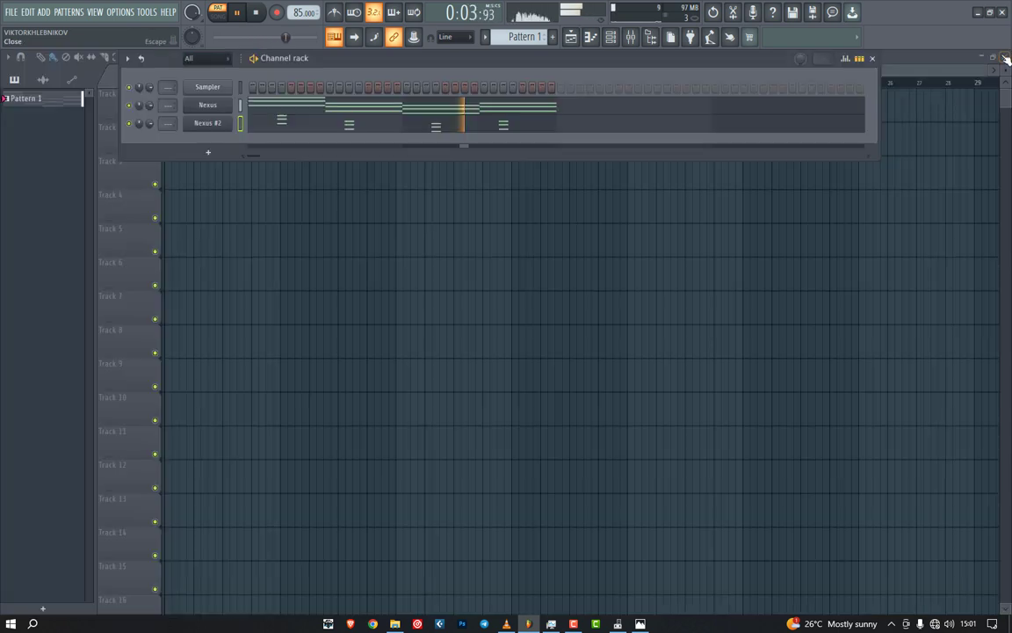
pyautogui.press('space')
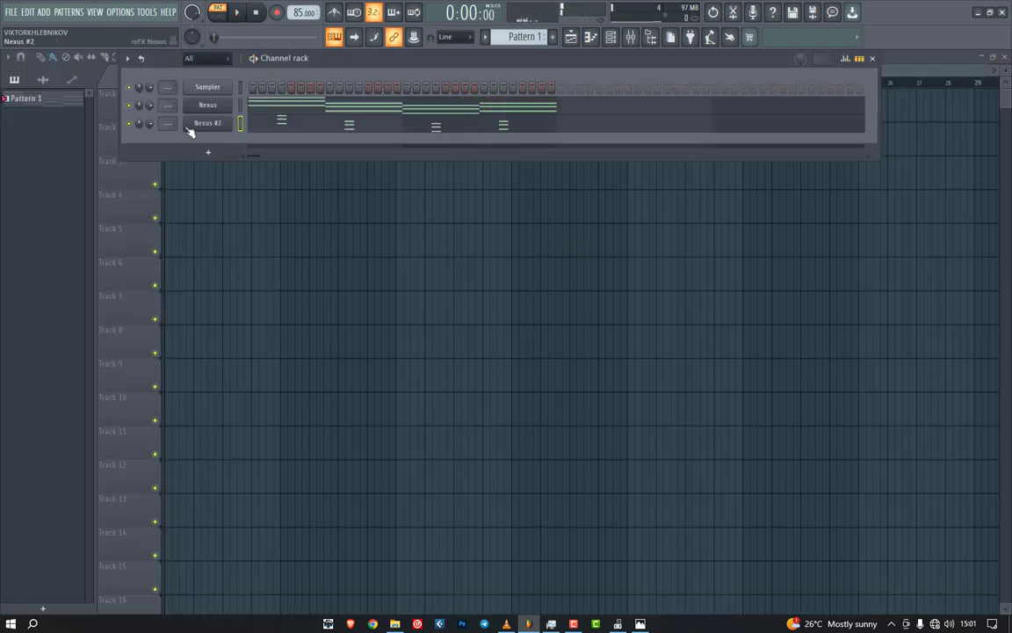
# Step: Route the Nexus and Nexus #2 channels to their own mixer tracks 1 and 2
pyautogui.click(128, 58)
pyautogui.click(211, 247)
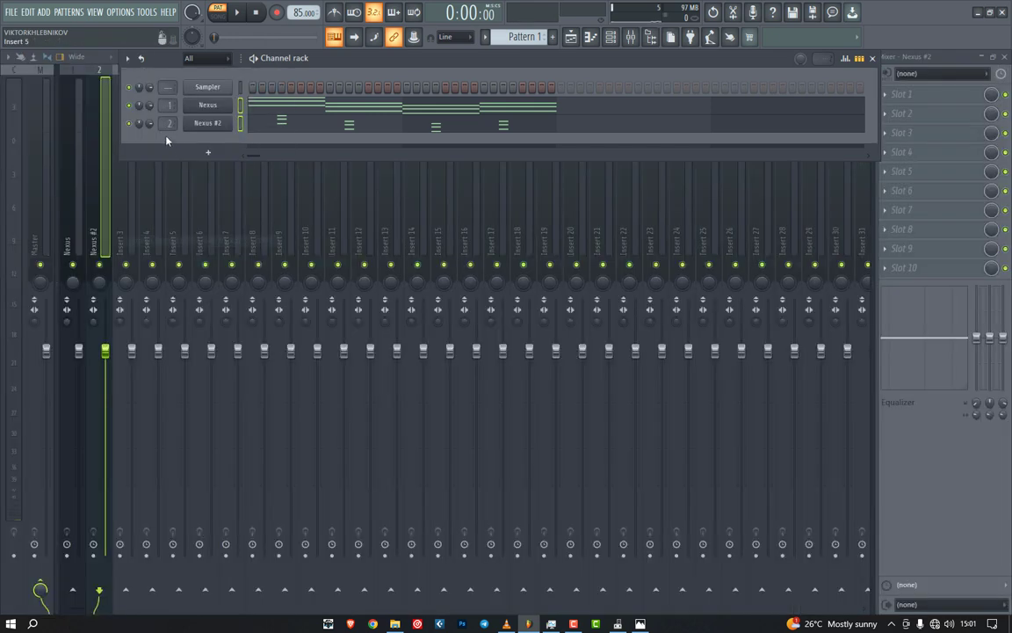
pyautogui.press('F6')
# Step: Lower the Nexus #2 mixer track volume to about 81% (-4.6 dB) while the pattern plays
pyautogui.moveTo(106, 353); pyautogui.dragTo(105, 359)
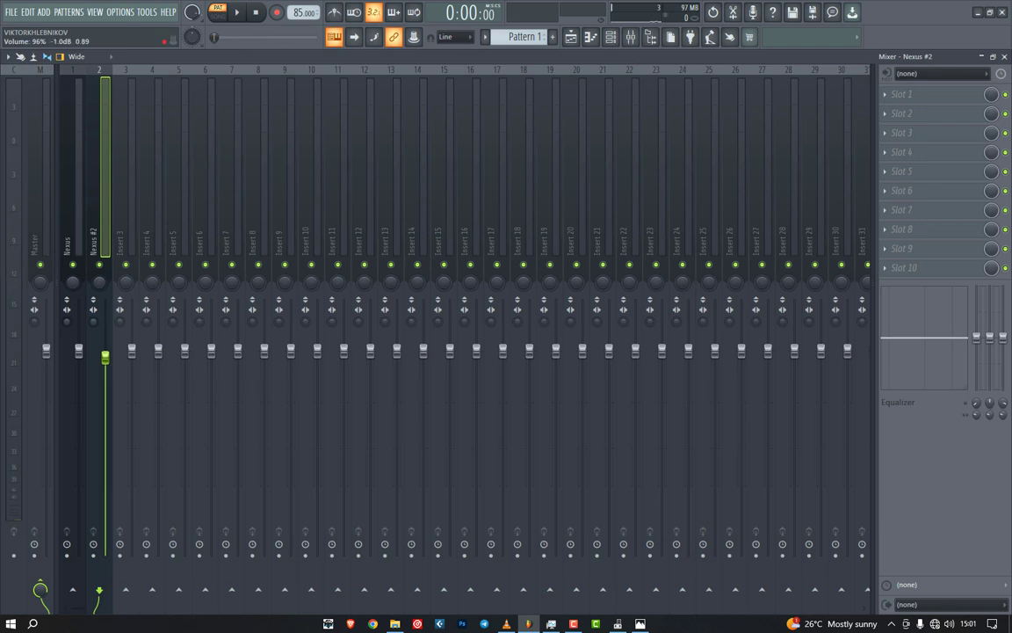
pyautogui.press('space')
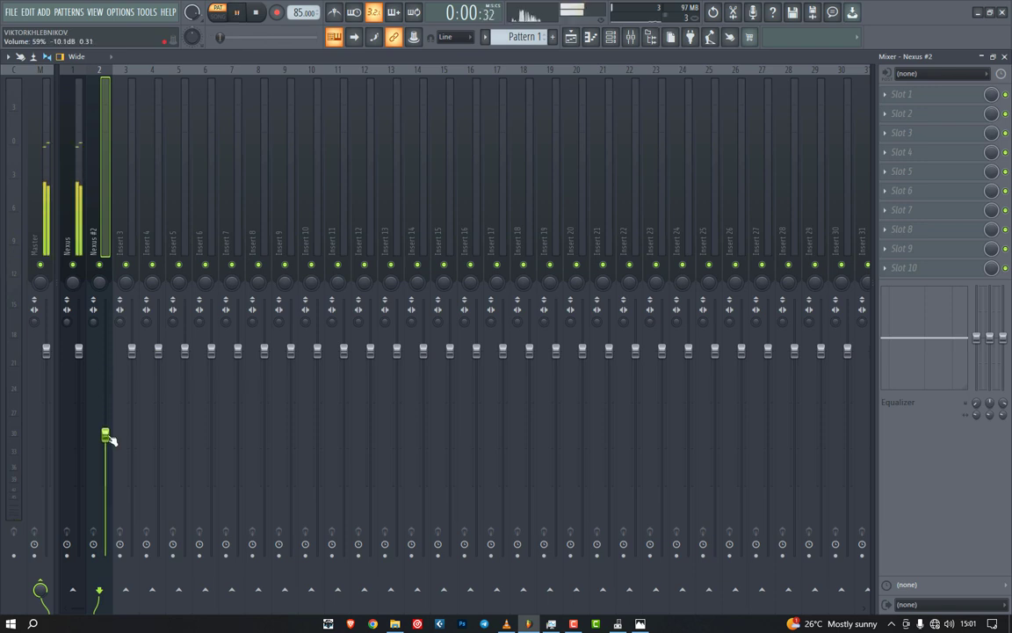
pyautogui.moveTo(106, 434); pyautogui.dragTo(105, 390)
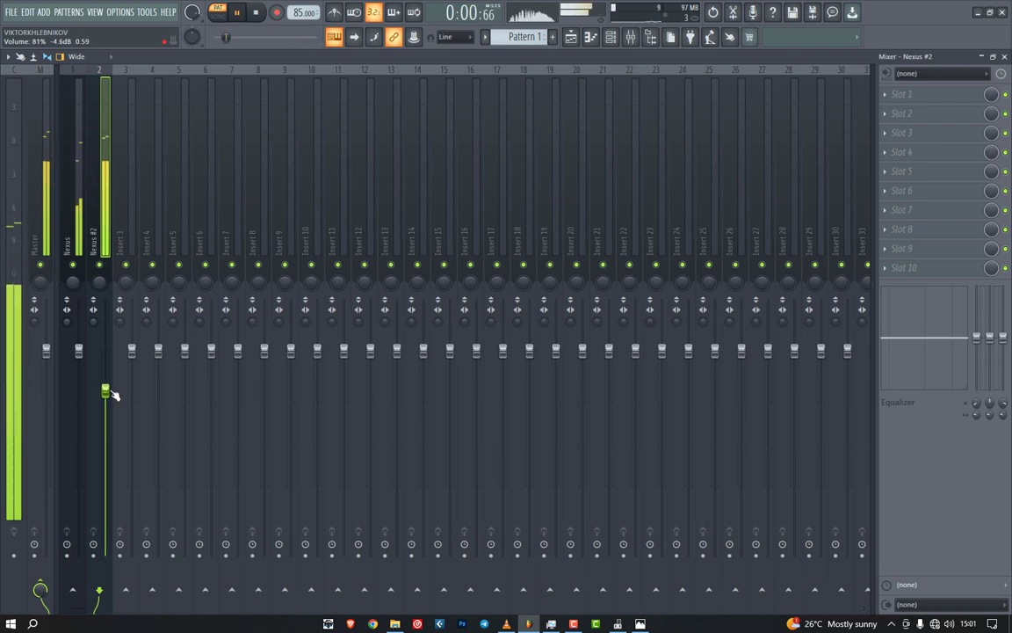
pyautogui.press('space')
pyautogui.click(1004, 56)
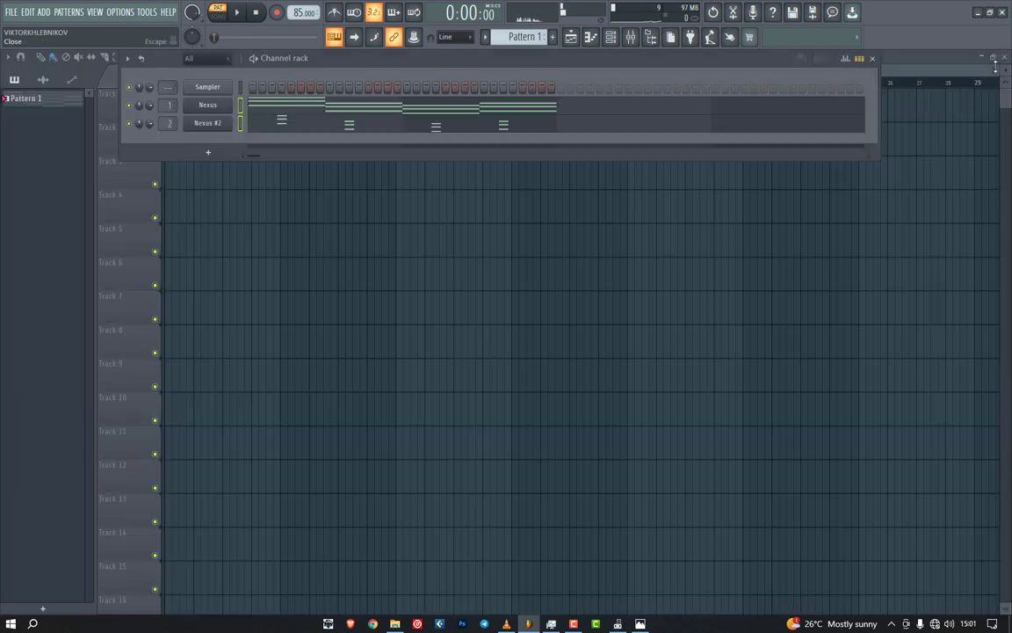
# Step: Place Pattern 1 on playlist Track 1 at bars 1 and 3 and switch playback to song mode
pyautogui.moveTo(217, 197); pyautogui.dragTo(222, 109)
pyautogui.click(228, 113)
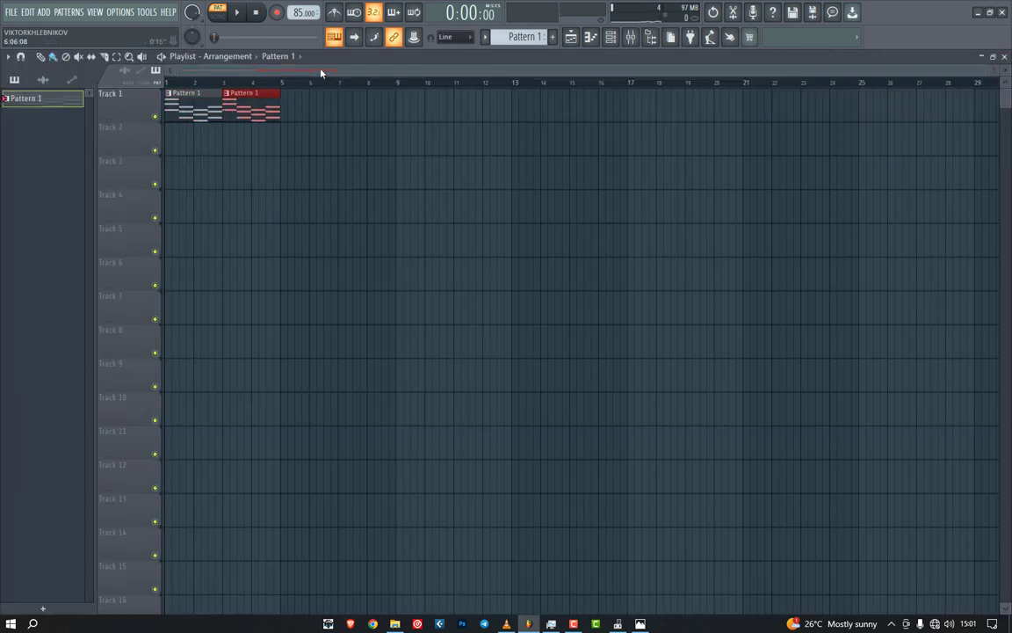
pyautogui.click(216, 12)
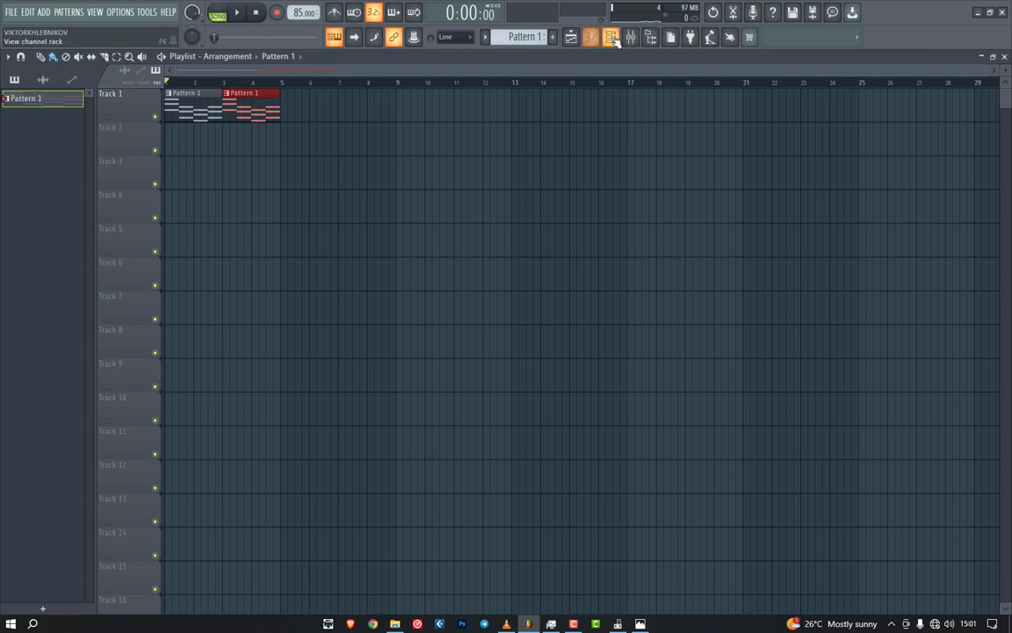
# Step: Create Pattern 2 and place it on Track 2 at bars 1 and 3
pyautogui.click(554, 37)
pyautogui.moveTo(201, 132); pyautogui.dragTo(121, 152)
pyautogui.click(227, 148)
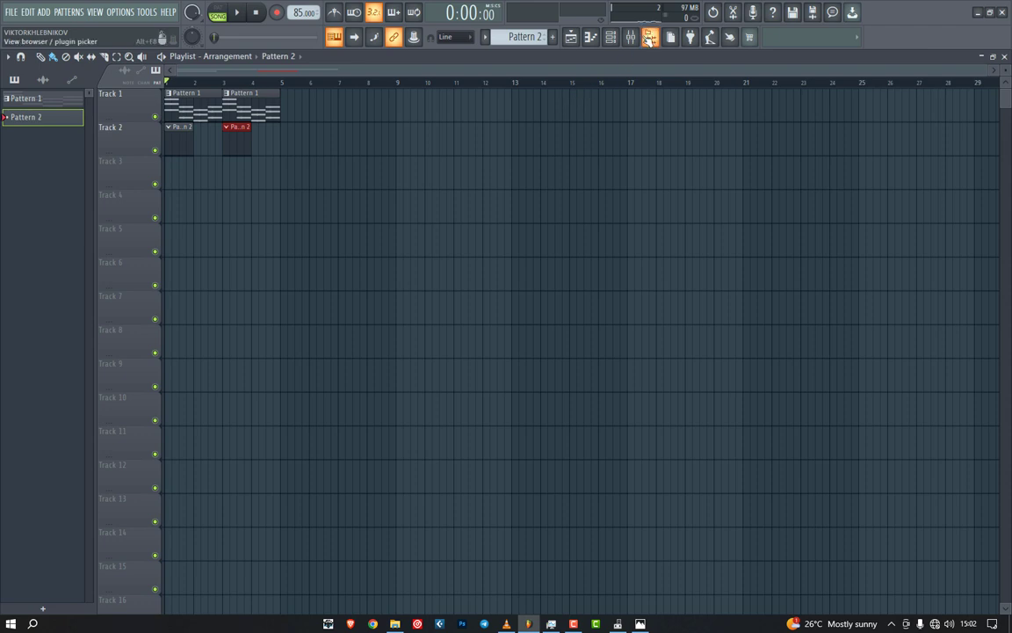
# Step: Load the Kompa kick sample from the DRUM KIT KOMPA KICKS folder as a new channel
pyautogui.click(611, 37)
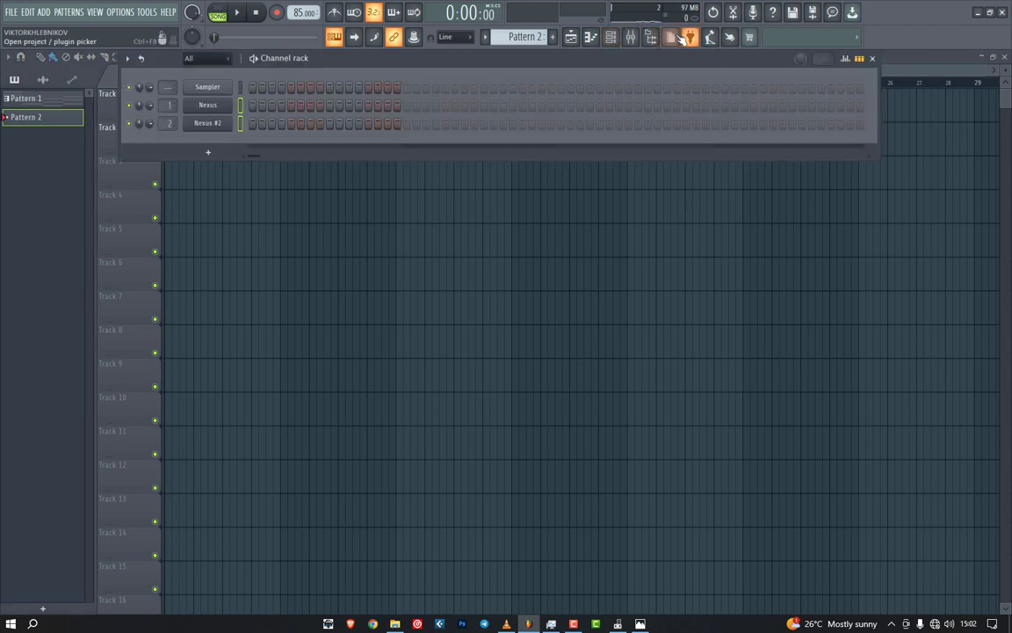
pyautogui.click(651, 37)
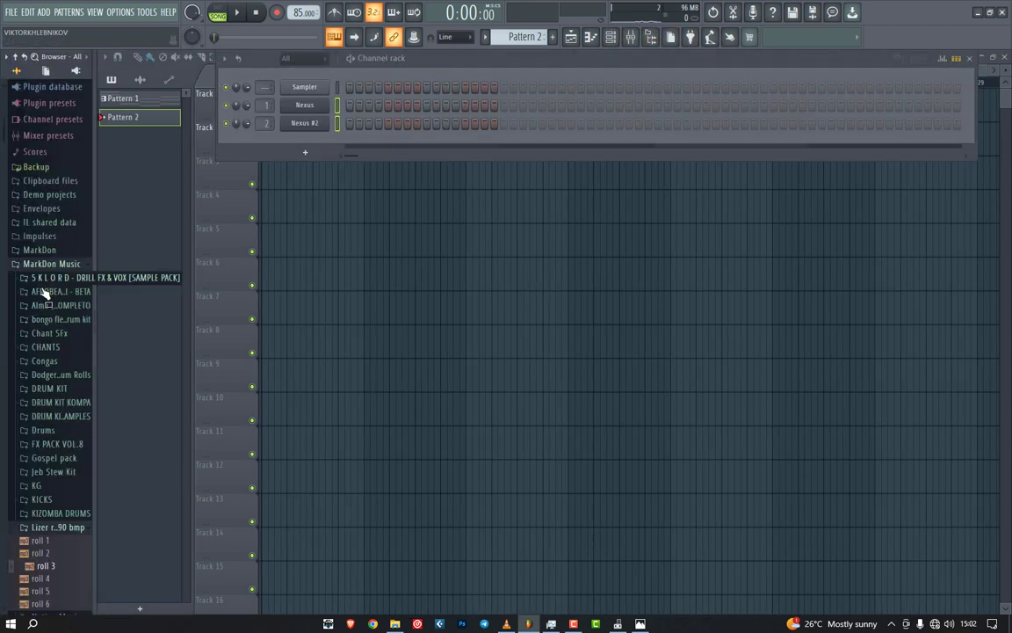
pyautogui.click(72, 405)
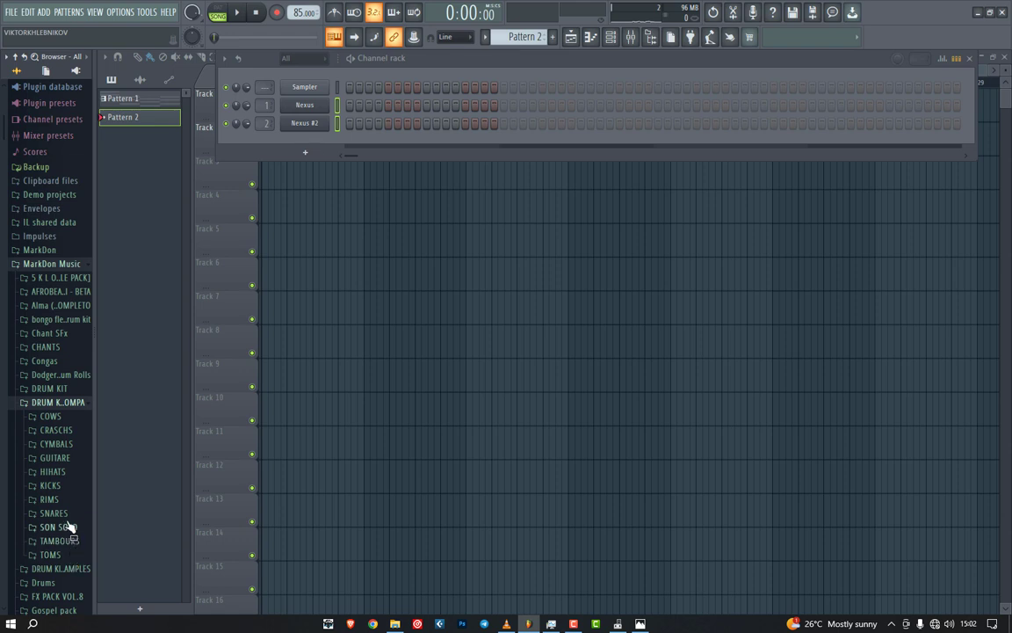
pyautogui.click(50, 485)
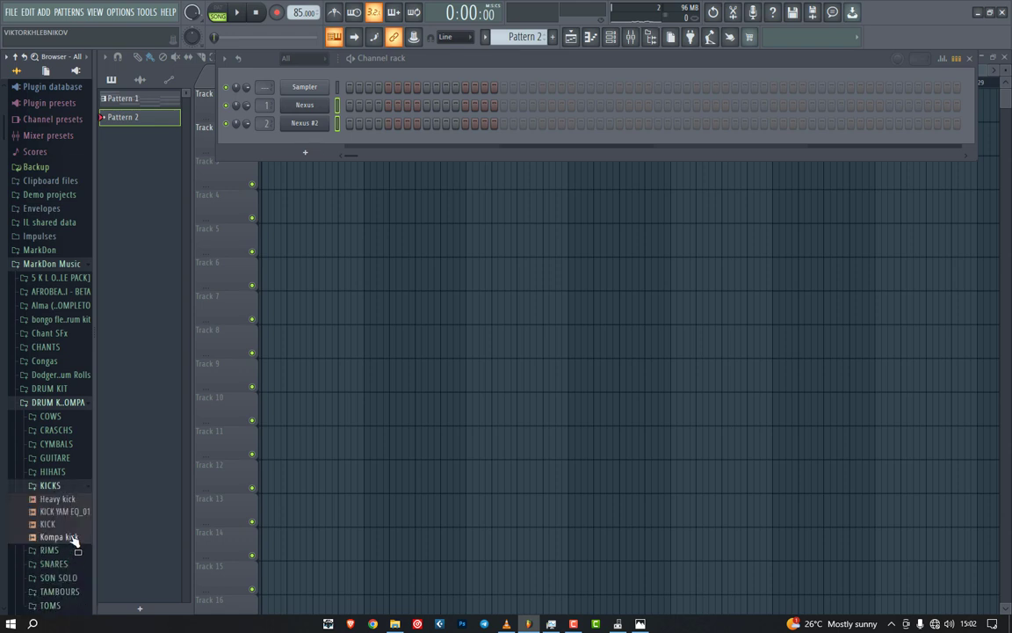
pyautogui.moveTo(75, 543); pyautogui.dragTo(237, 92)
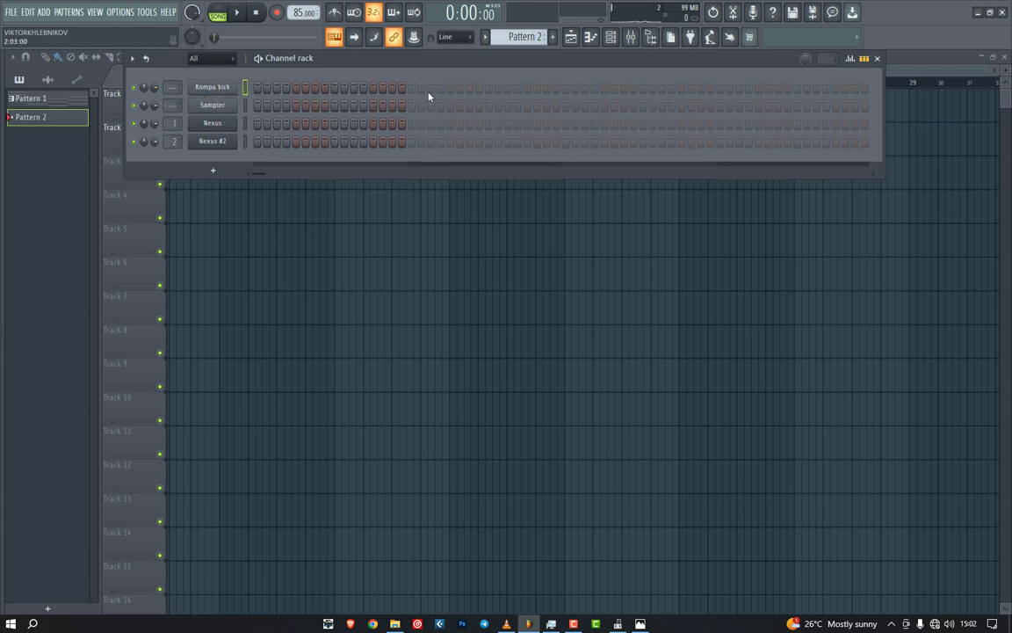
# Step: Extend Pattern 2 to two bars and fill the Kompa kick on every 4 steps
pyautogui.click(411, 87)
pyautogui.rightClick(225, 90)
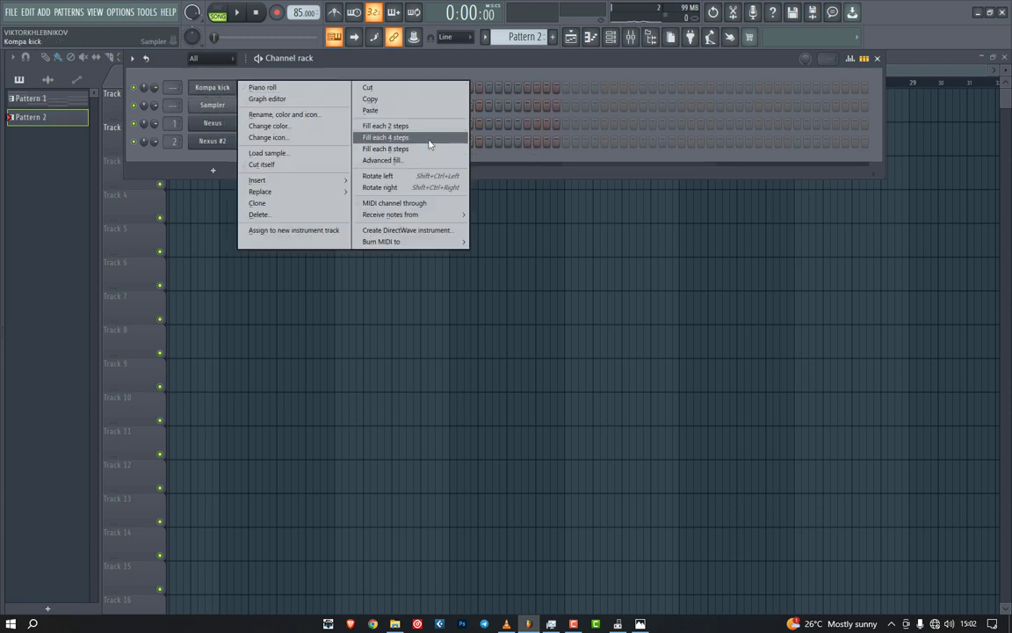
pyautogui.click(430, 140)
pyautogui.click(571, 37)
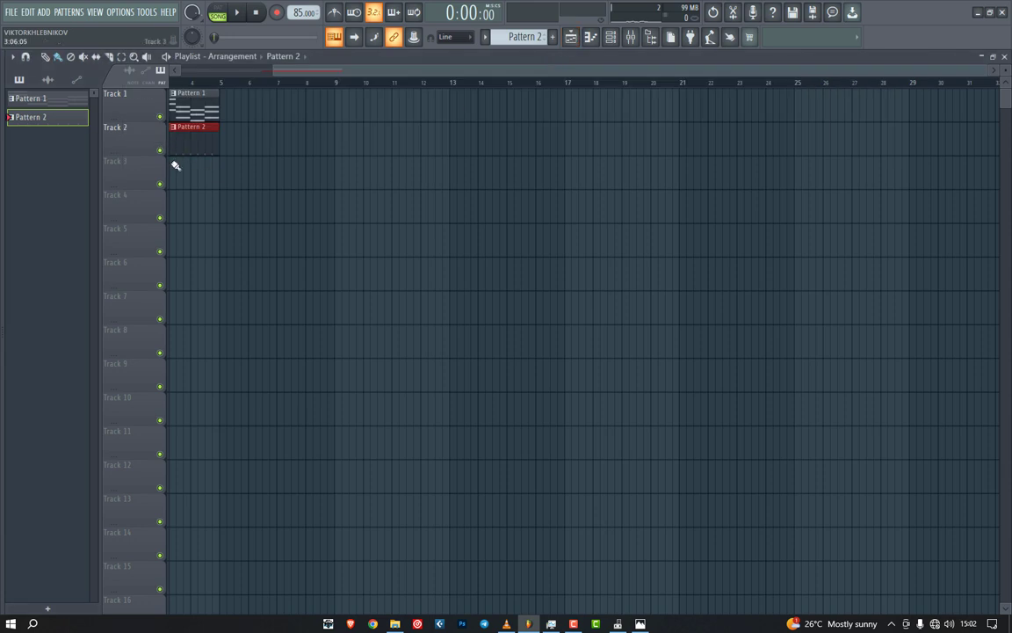
pyautogui.click(187, 179)
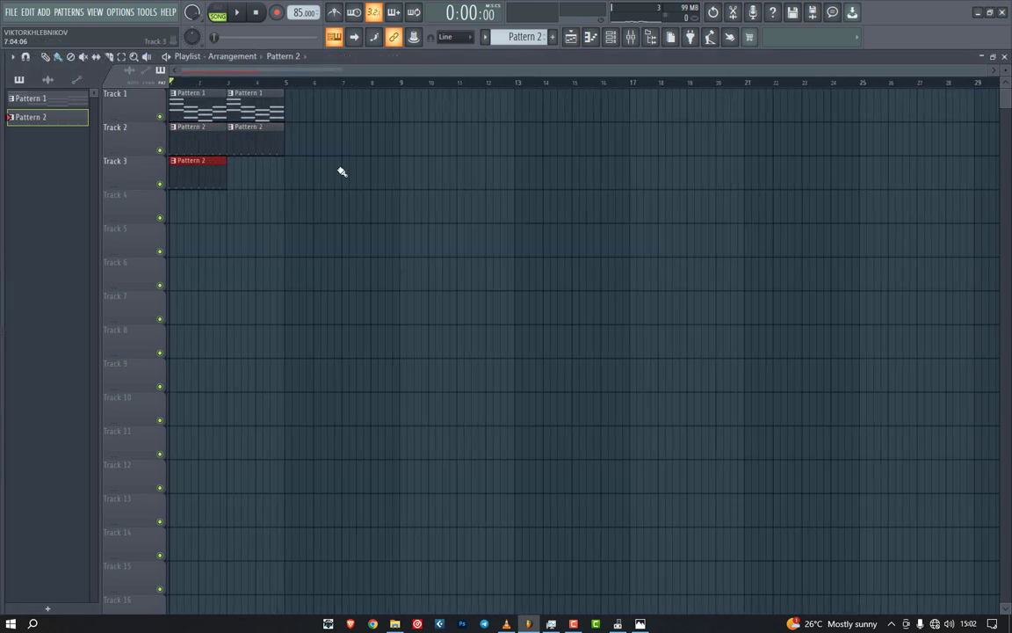
pyautogui.rightClick(204, 167)
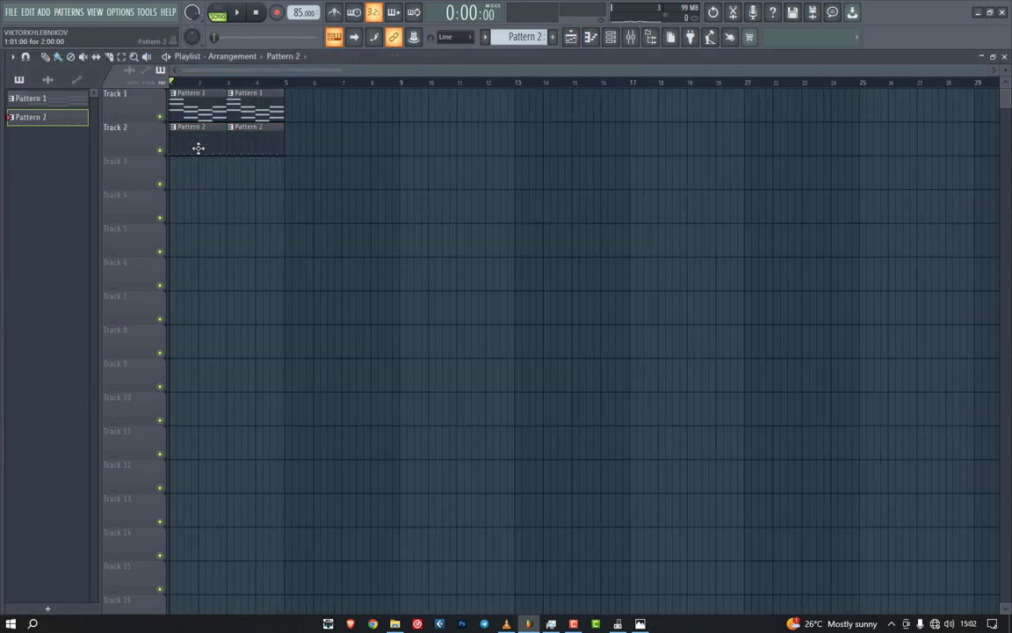
# Step: Play the arrangement with the new kick and examine the Kompa kick's sampler settings
pyautogui.press('space')
pyautogui.press('space')
pyautogui.click(611, 36)
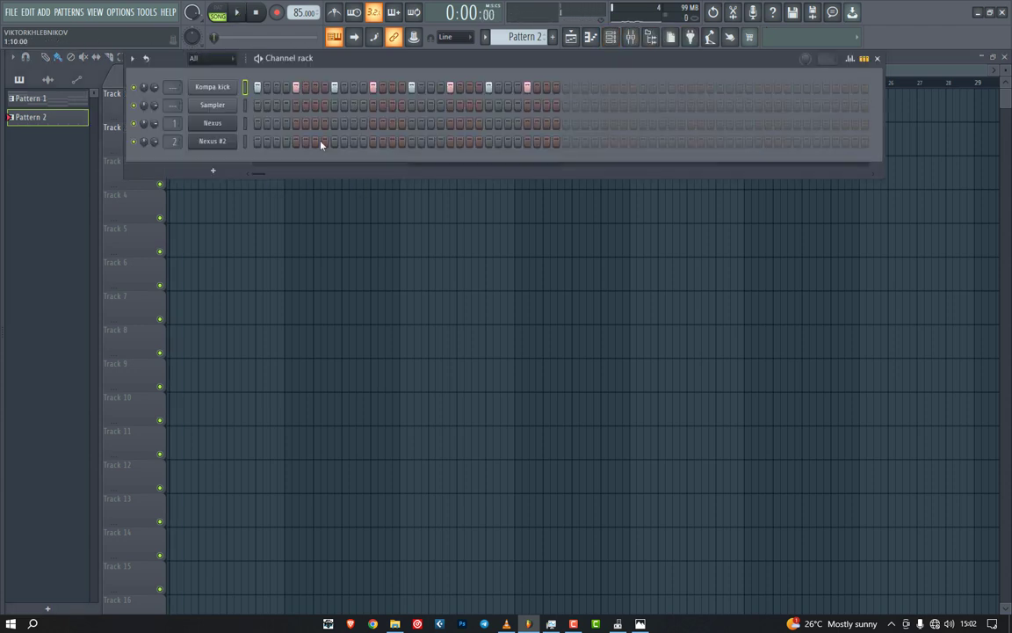
pyautogui.click(219, 92)
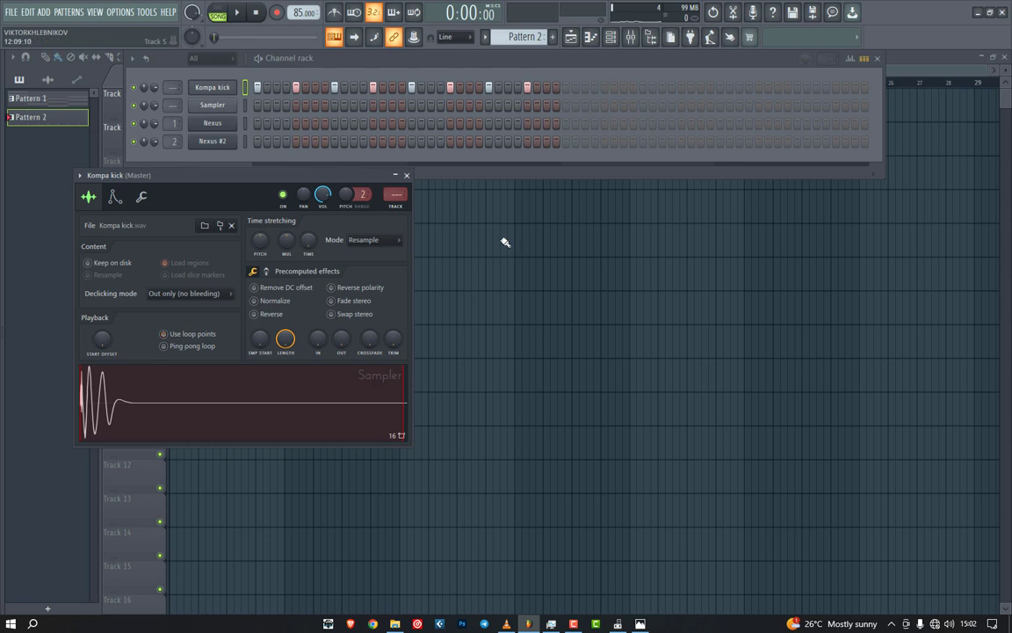
pyautogui.click(406, 176)
pyautogui.press('space')
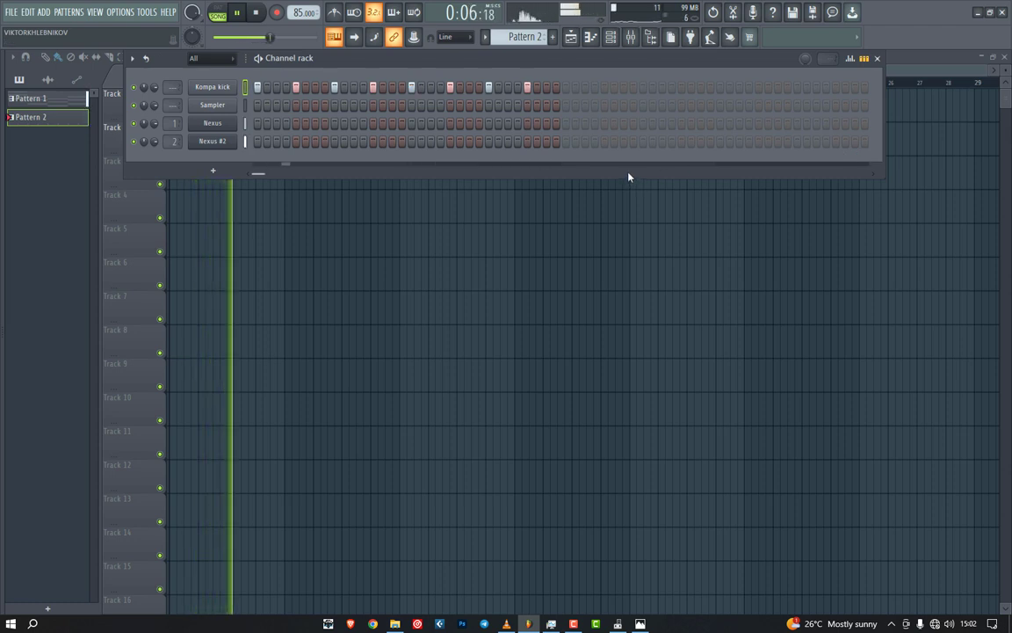
pyautogui.press('space')
# Step: Mute Track 2 and place a new Pattern 3 on Track 3 at bars 1 and 3
pyautogui.press('F6')
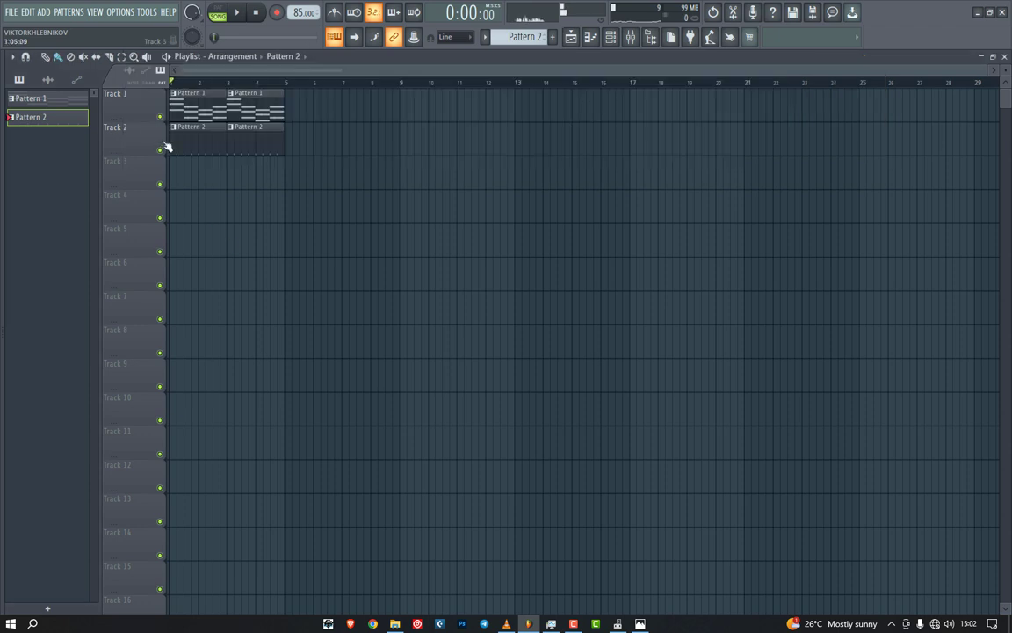
pyautogui.press('F6')
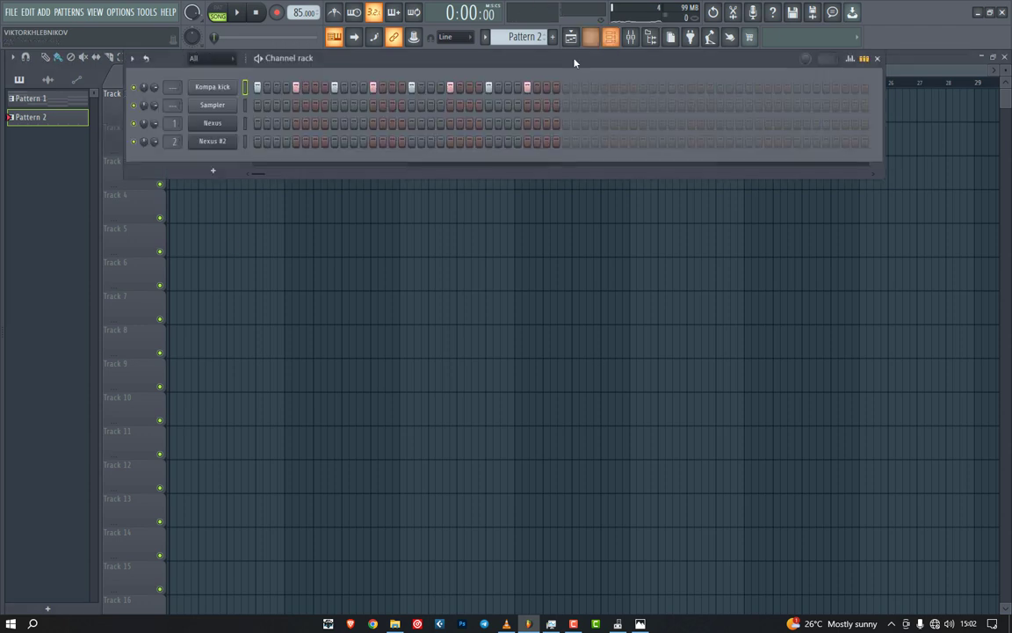
pyautogui.click(552, 36)
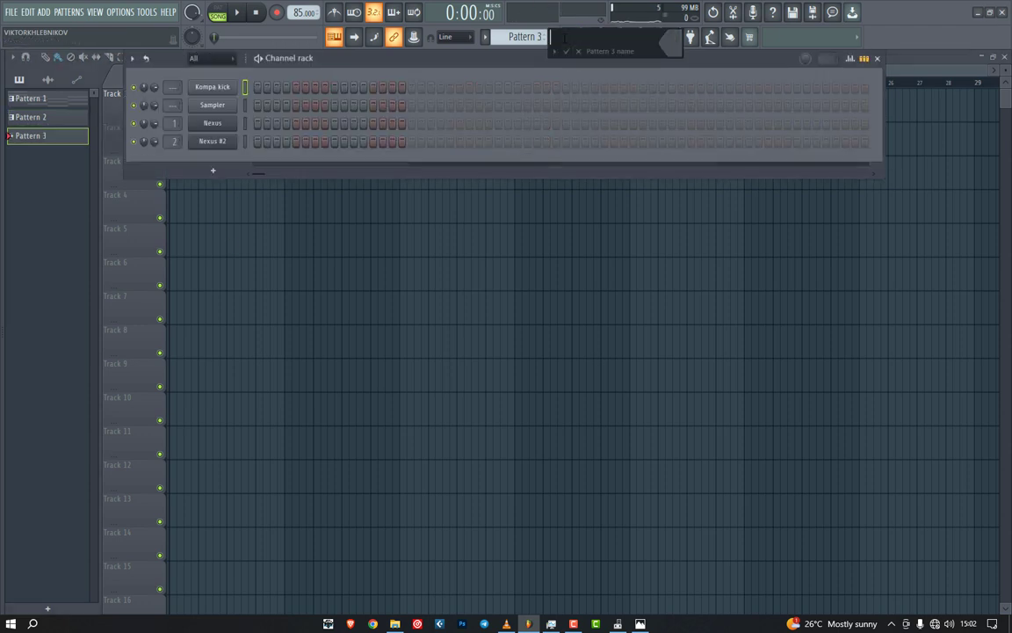
pyautogui.click(267, 276)
pyautogui.moveTo(275, 281); pyautogui.dragTo(180, 166)
pyautogui.click(230, 181)
# Step: Load Ransom Sauce Rim 1 from the Jeb Stew Kit REEMS folder as a new channel
pyautogui.hotkey('alt', 'F8')
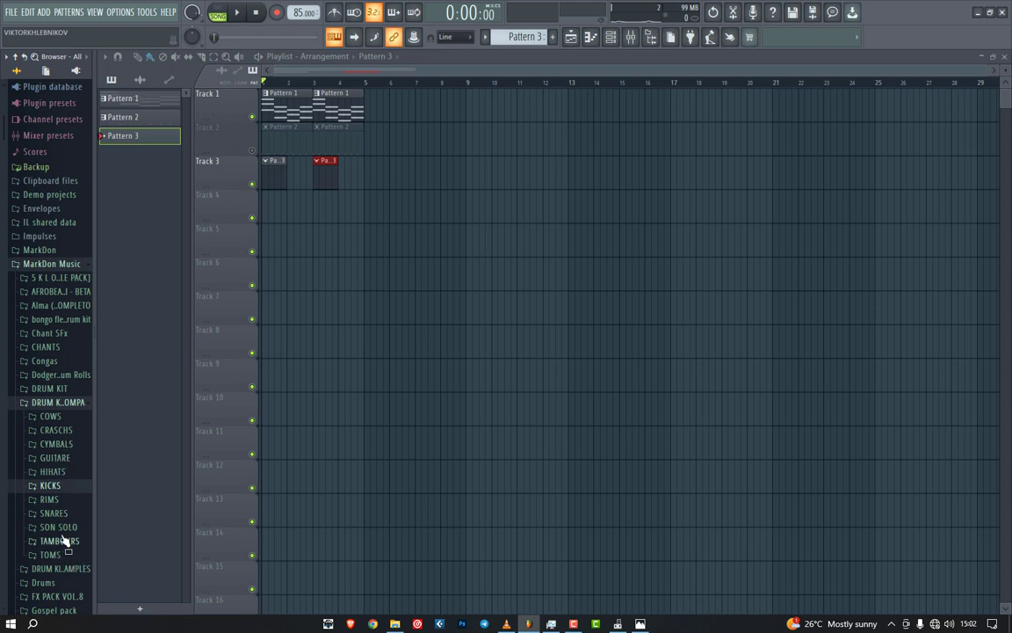
pyautogui.click(64, 403)
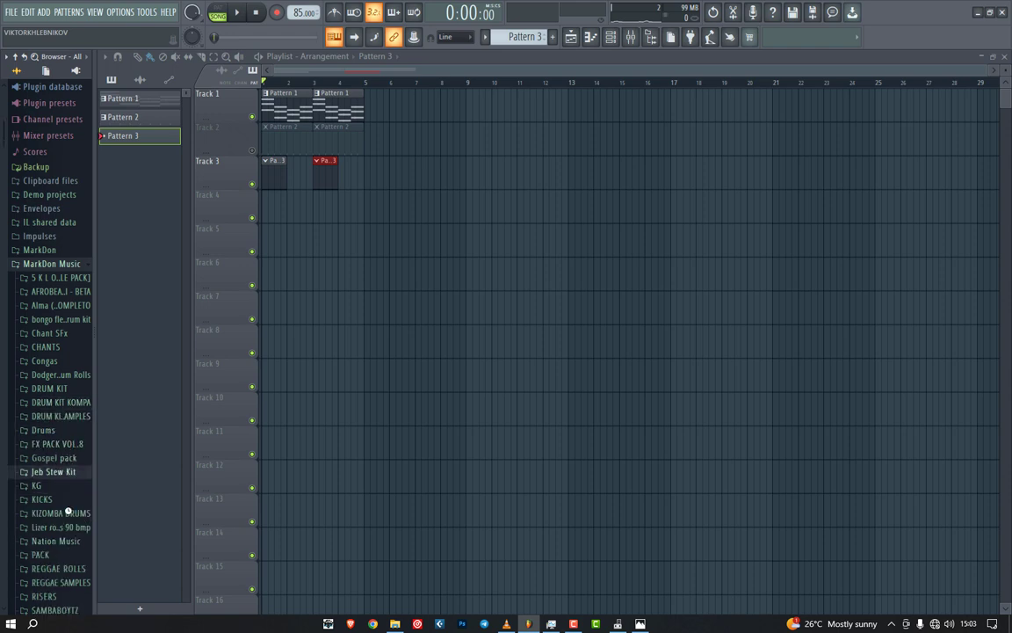
pyautogui.scroll(-3, 65, 532)
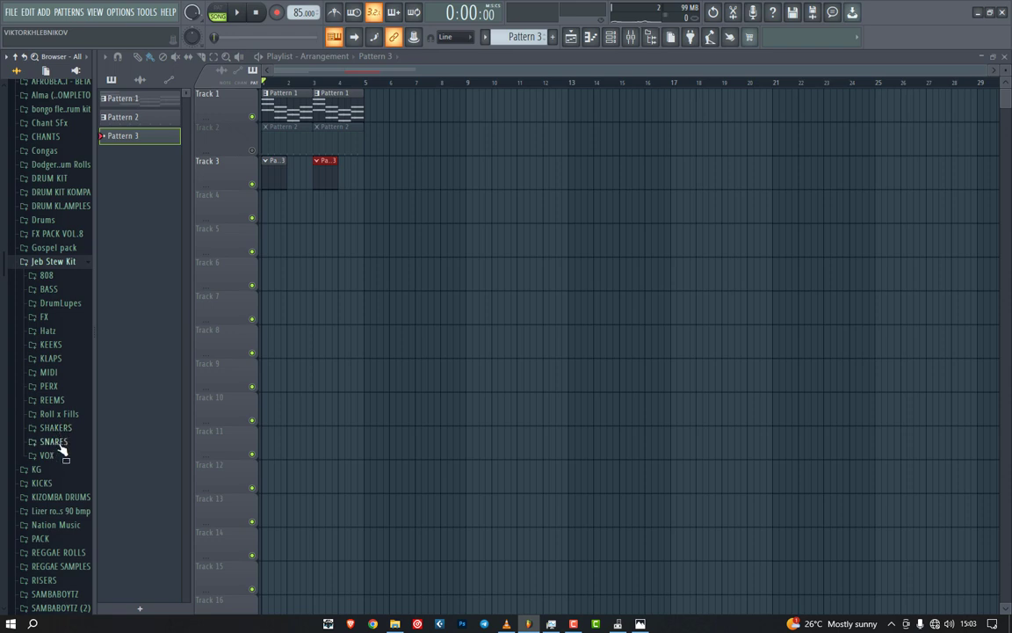
pyautogui.click(53, 399)
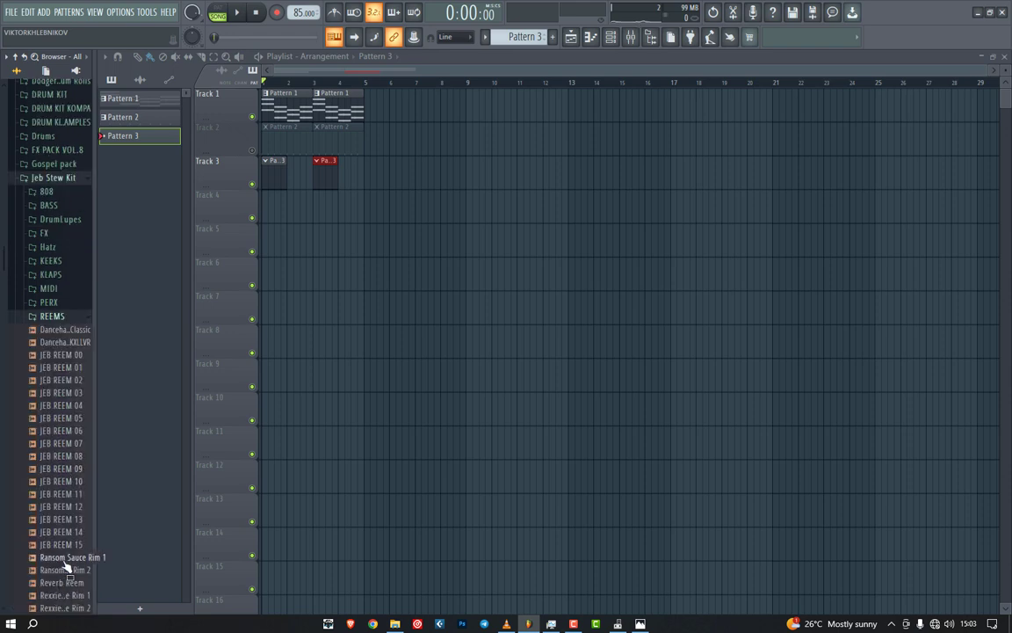
pyautogui.moveTo(64, 563); pyautogui.dragTo(209, 88)
# Step: Program the Ransom Sauce Rim 1 channel in Pattern 3 on steps 1, 4, 7, 9, 12 and 15, repeated in the second bar
pyautogui.click(257, 87)
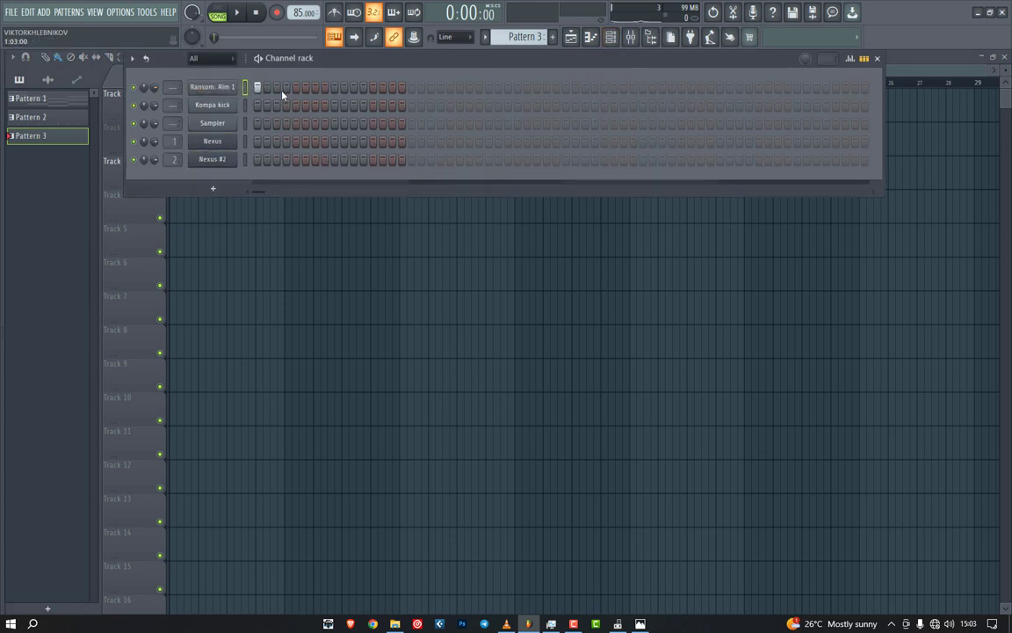
pyautogui.click(285, 87)
pyautogui.click(314, 89)
pyautogui.click(218, 15)
pyautogui.press('space')
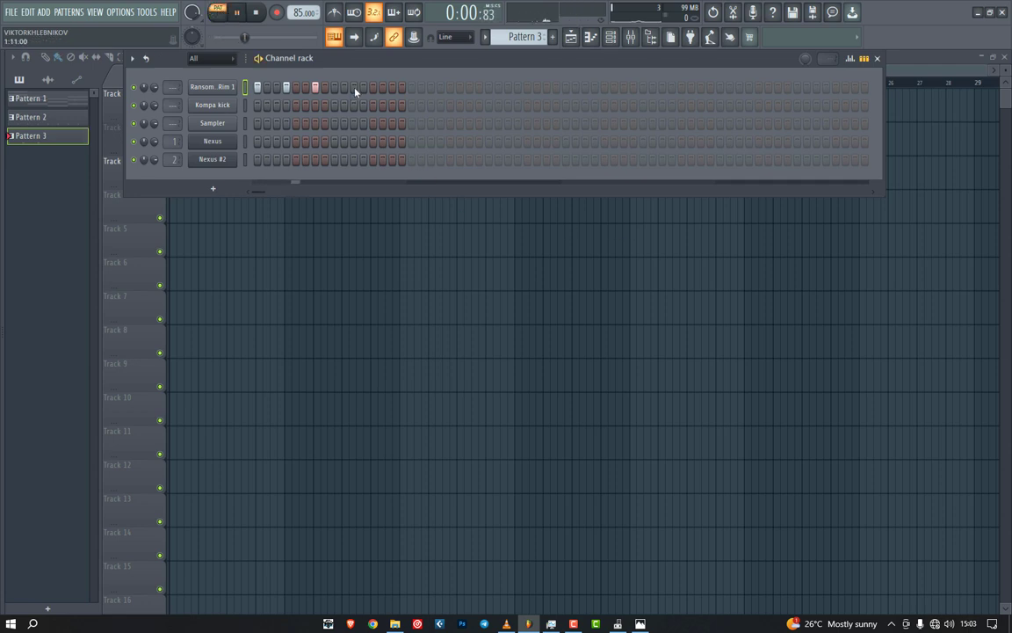
pyautogui.click(411, 88)
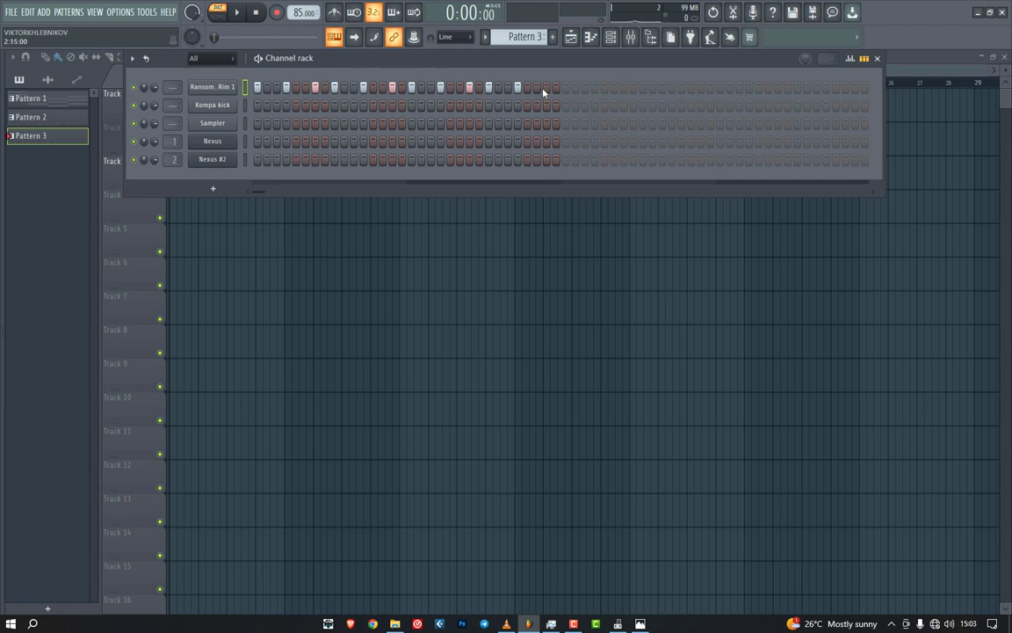
pyautogui.press('space')
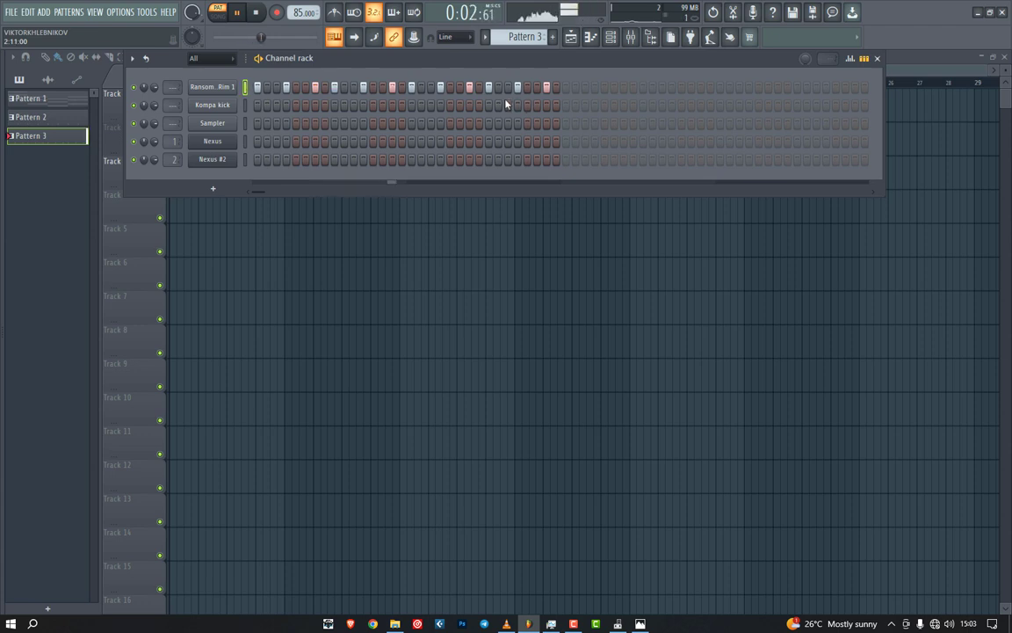
# Step: Play the arrangement in song mode to check the rim pattern against the chords, and return to pattern mode
pyautogui.click(235, 12)
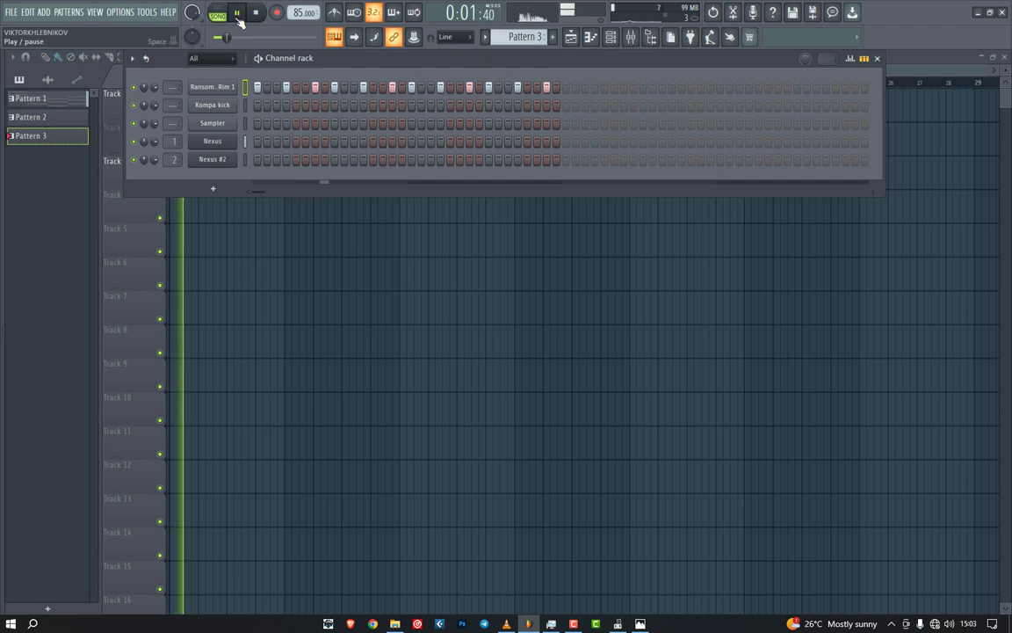
pyautogui.click(609, 38)
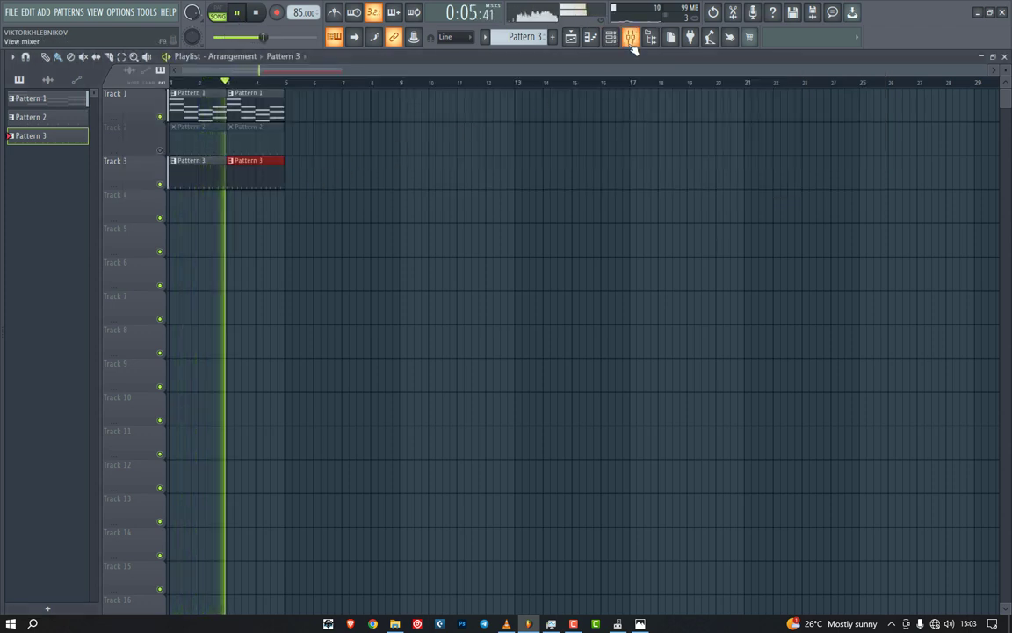
pyautogui.click(610, 38)
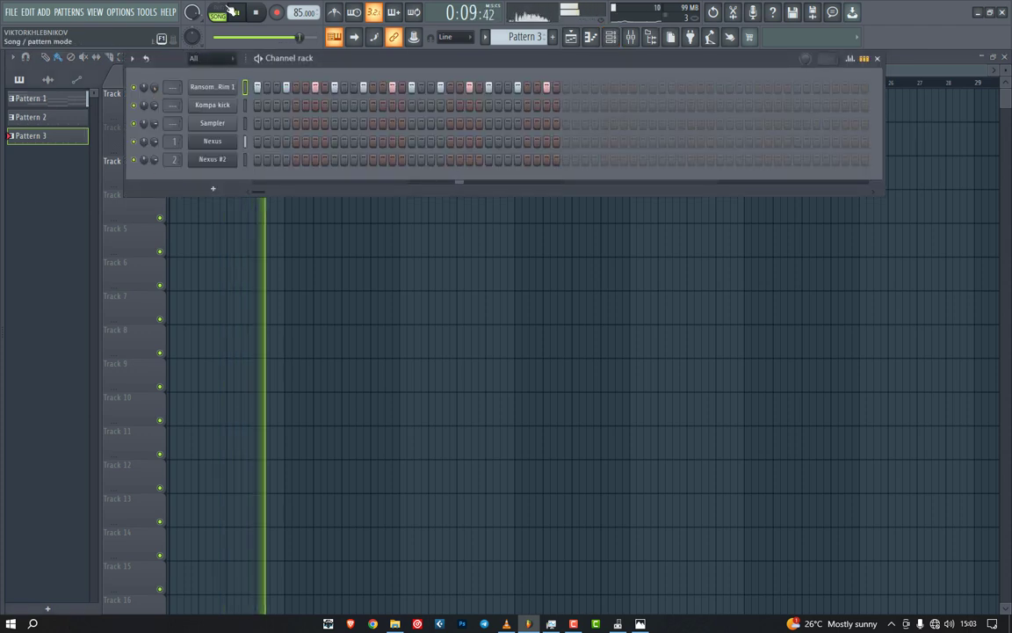
pyautogui.click(231, 13)
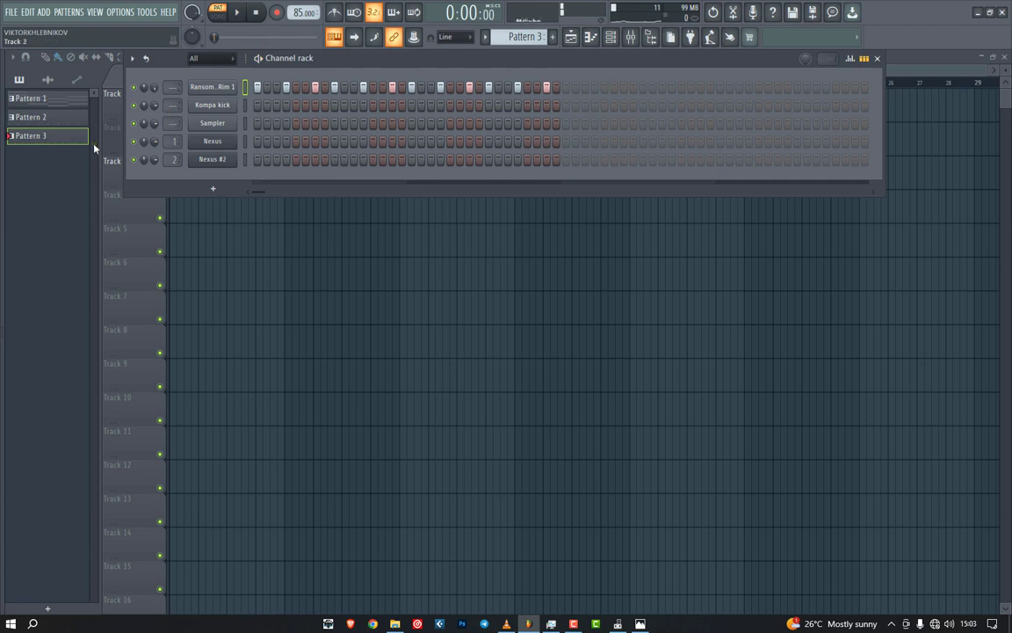
pyautogui.press('space')
# Step: Load the rim snare sample from the SNARES folder of DRUM KIT KOMPA as a new channel
pyautogui.hotkey('alt', 'F8')
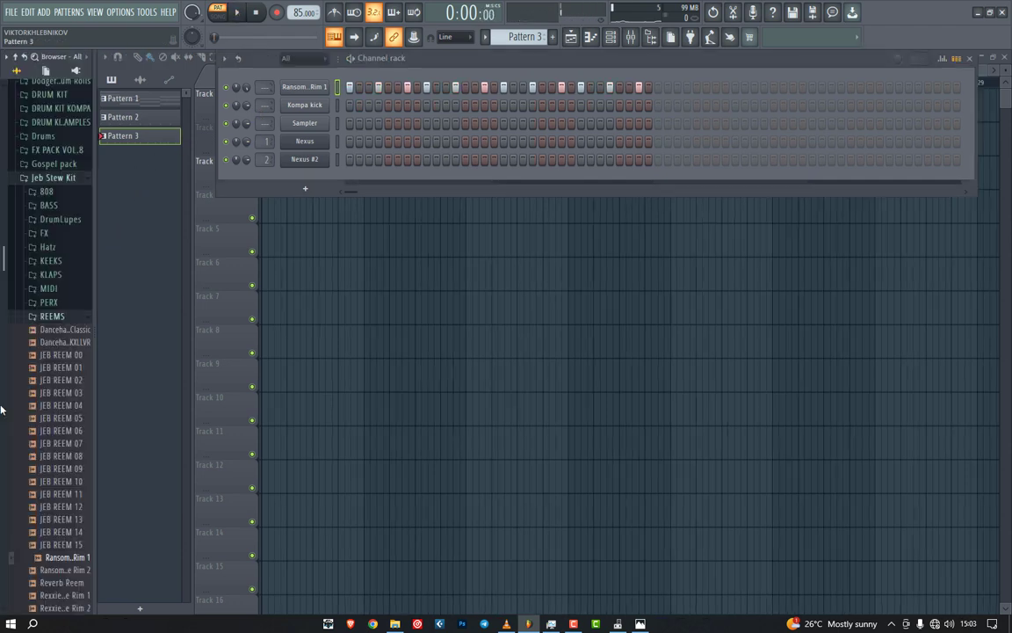
pyautogui.click(44, 191)
pyautogui.click(58, 108)
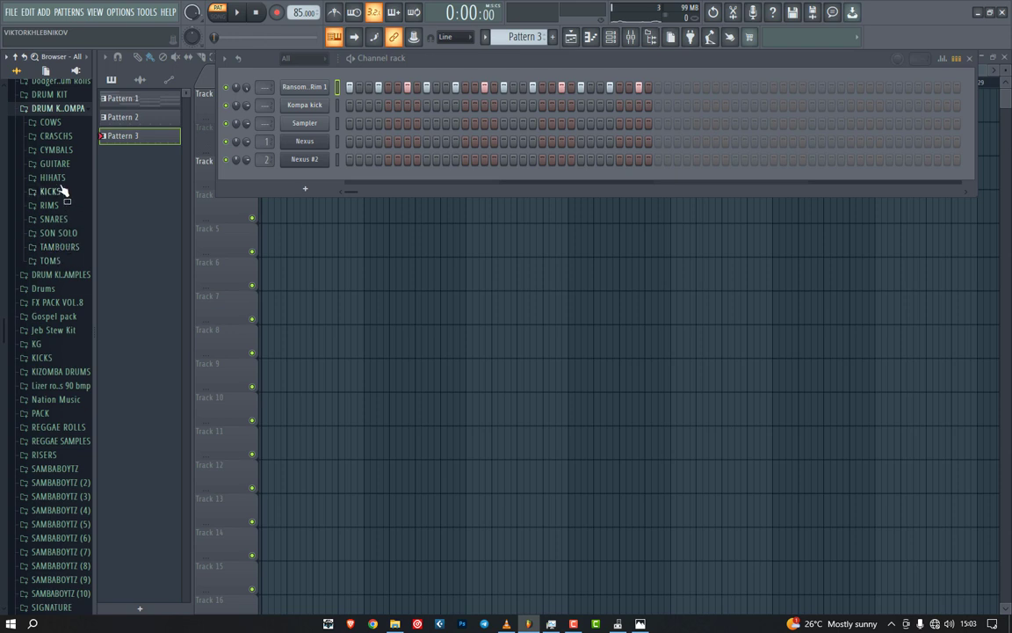
pyautogui.click(54, 219)
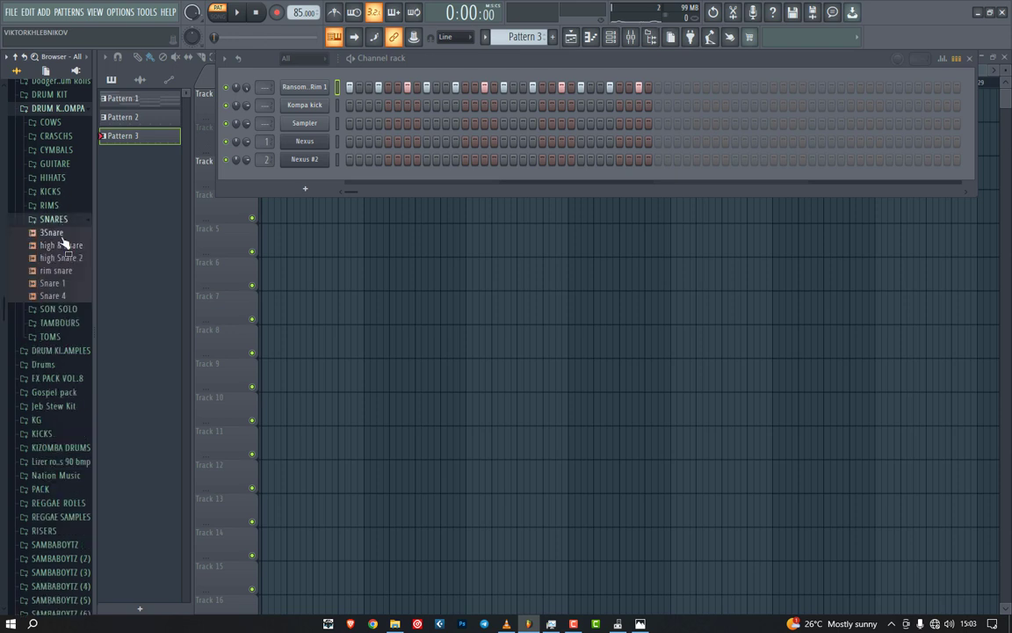
pyautogui.click(68, 272)
pyautogui.moveTo(71, 276); pyautogui.dragTo(219, 86)
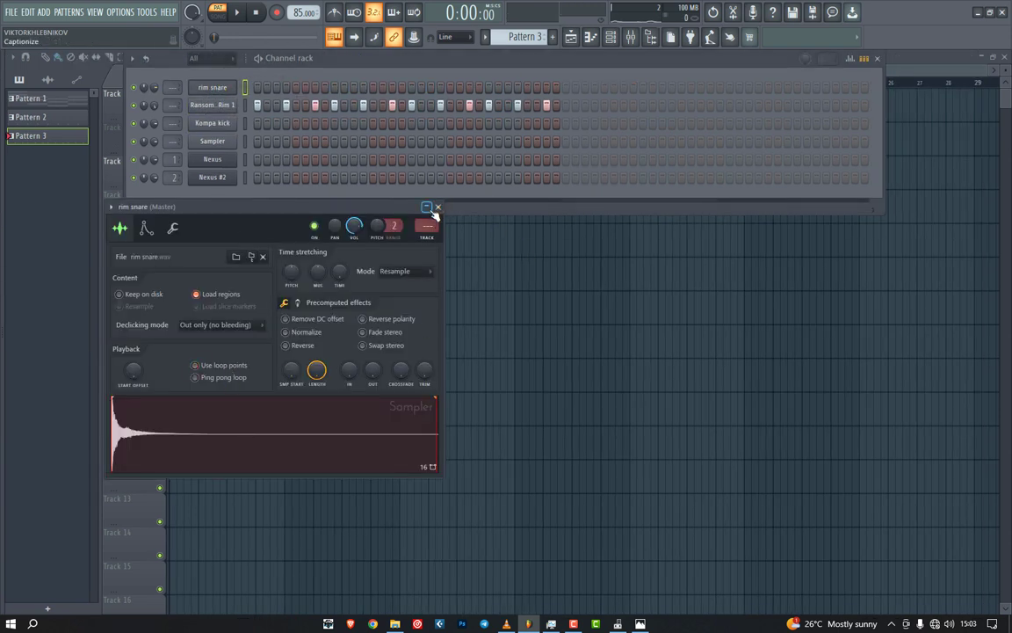
pyautogui.click(437, 207)
# Step: Copy the Ransom Sauce Rim 1 steps and paste them onto the rim snare channel
pyautogui.rightClick(195, 102)
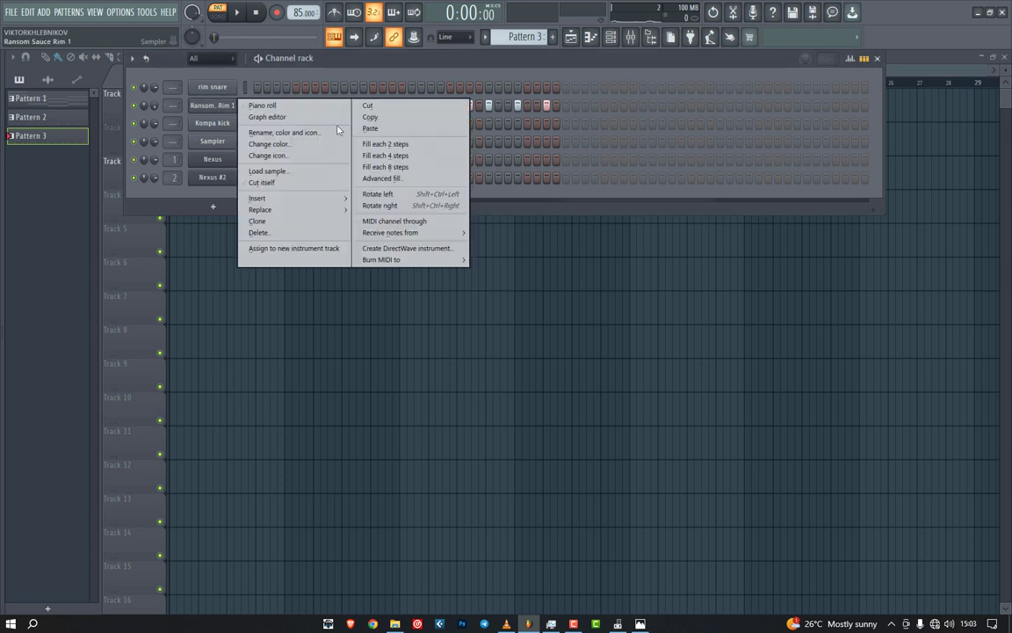
pyautogui.click(411, 128)
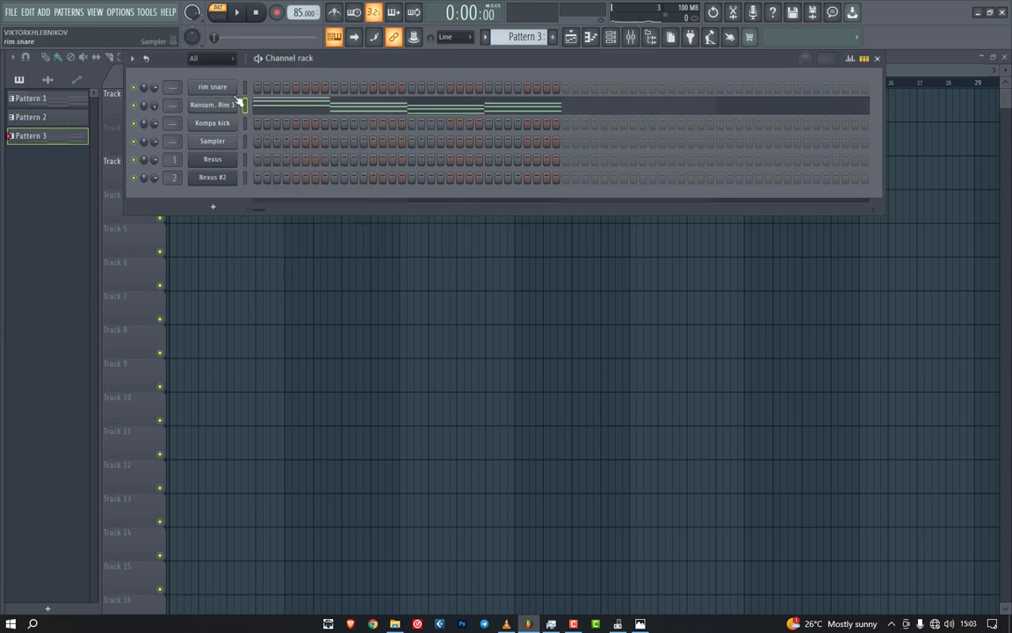
pyautogui.rightClick(234, 102)
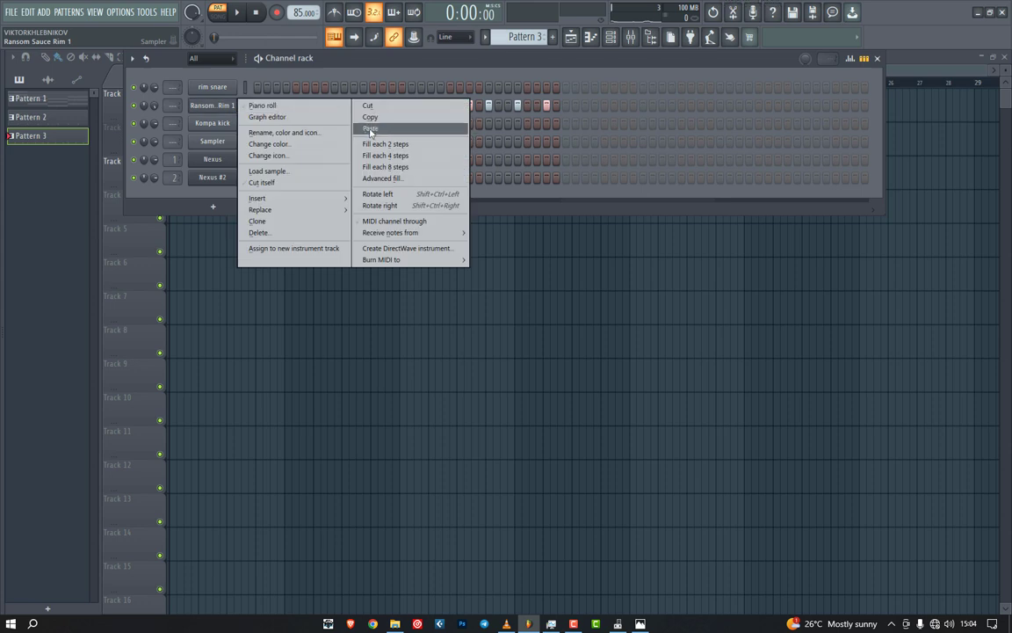
pyautogui.click(379, 121)
pyautogui.rightClick(234, 87)
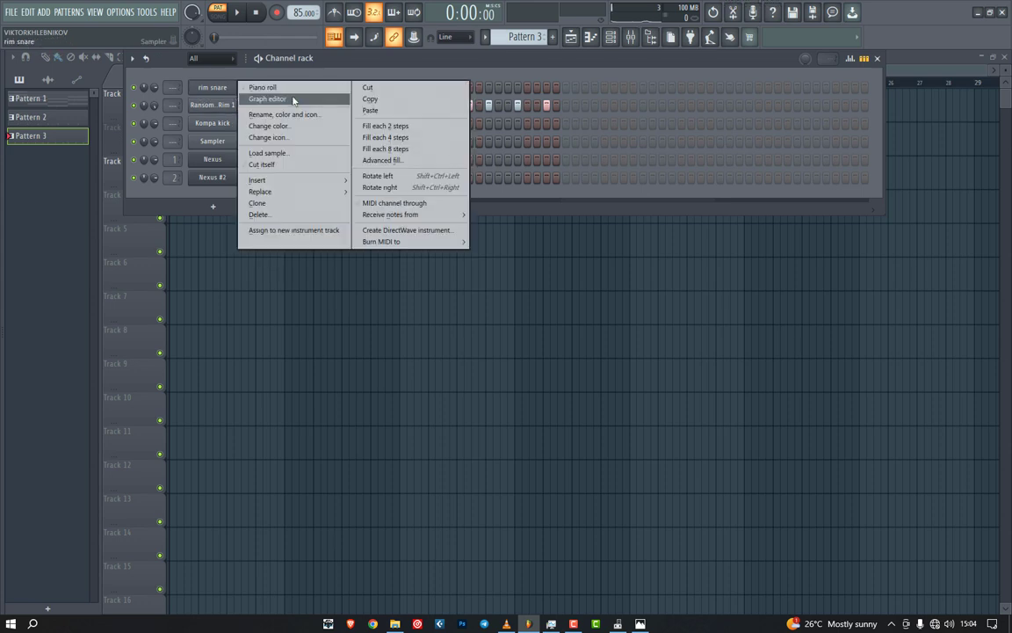
pyautogui.click(369, 112)
# Step: Play Pattern 3 and lower the rim snare channel volume to about 55%
pyautogui.press('space')
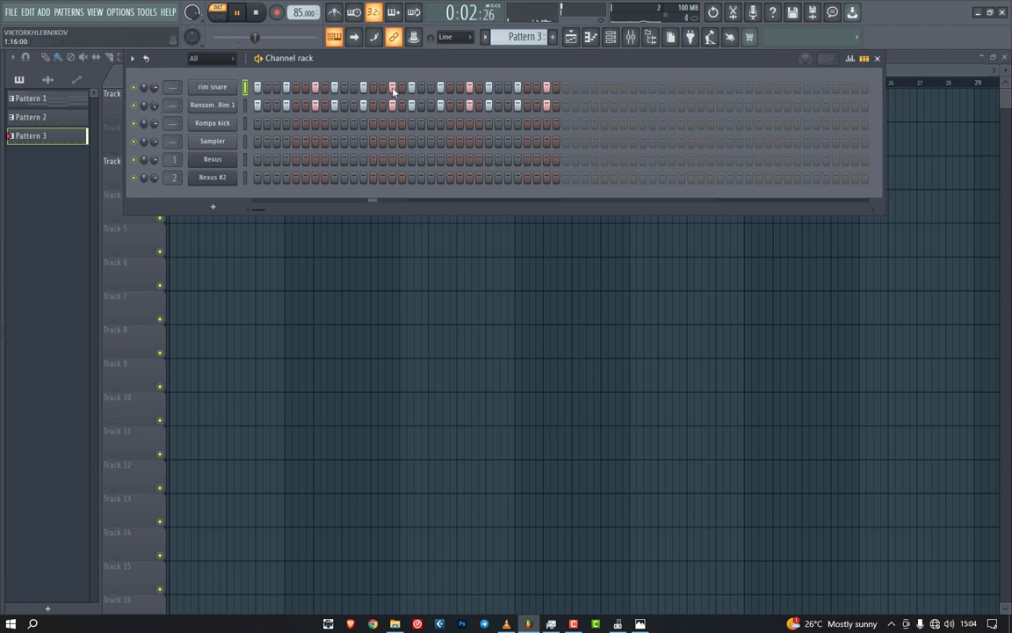
pyautogui.press('space')
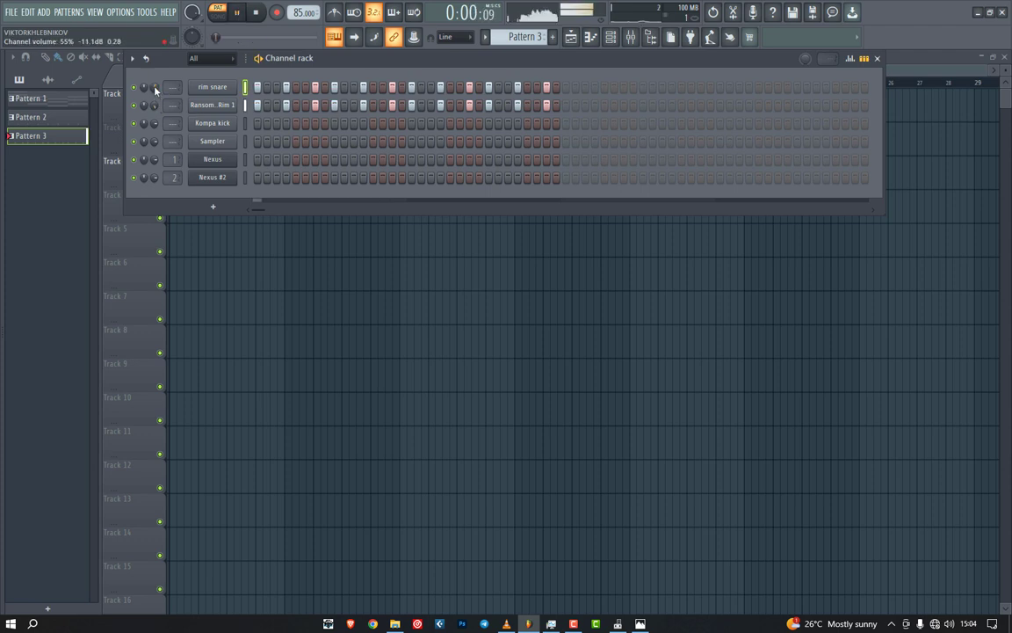
pyautogui.press('space')
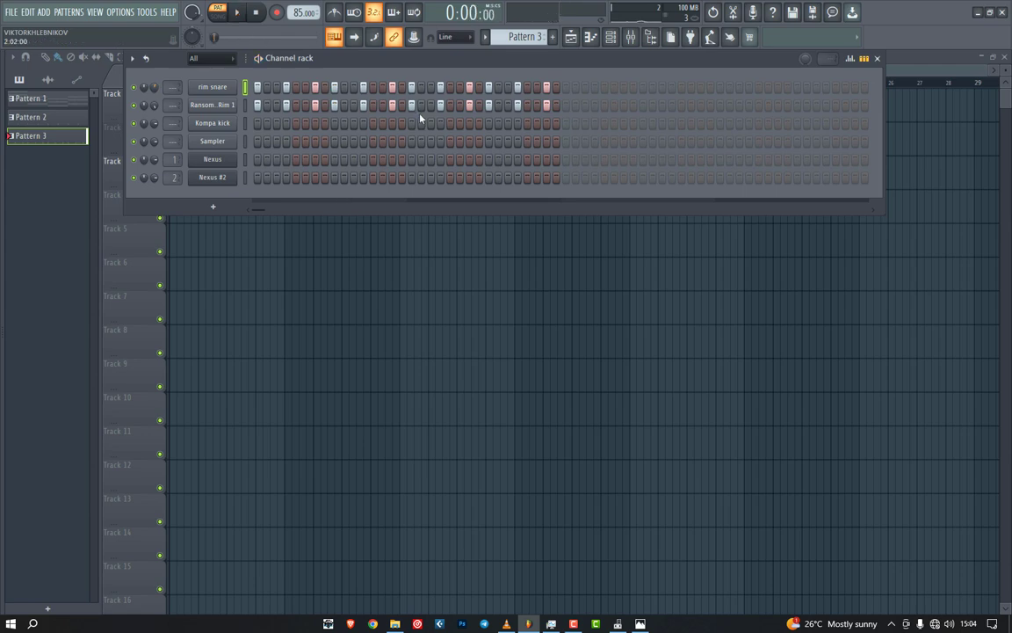
# Step: Play the arrangement in song mode to hear the layered rim and rim snare with the chords
pyautogui.hotkey('alt', 'F8')
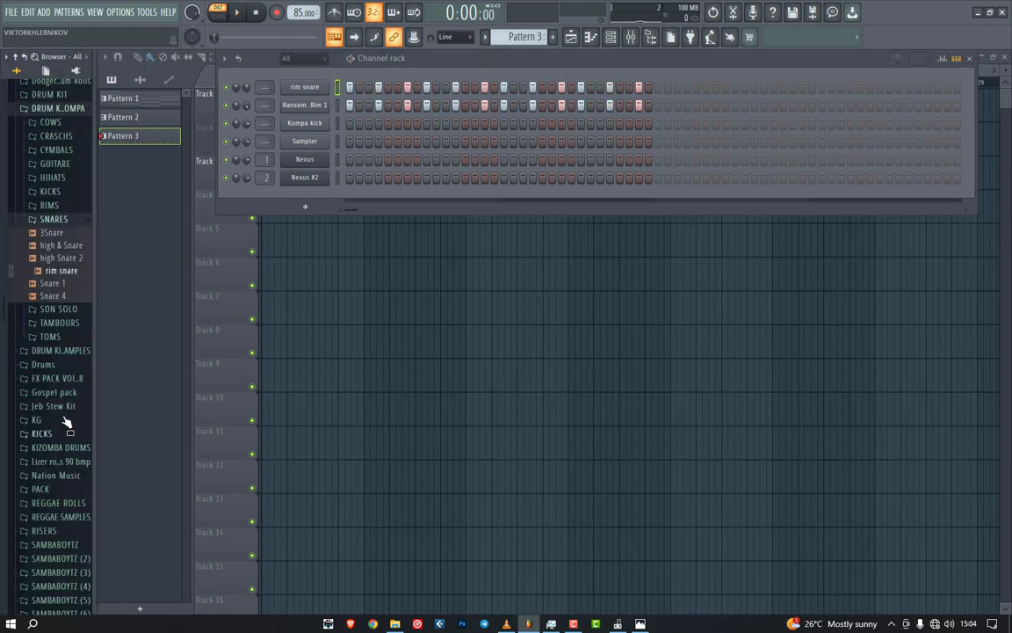
pyautogui.hotkey('alt', 'F8')
pyautogui.click(220, 11)
pyautogui.press('space')
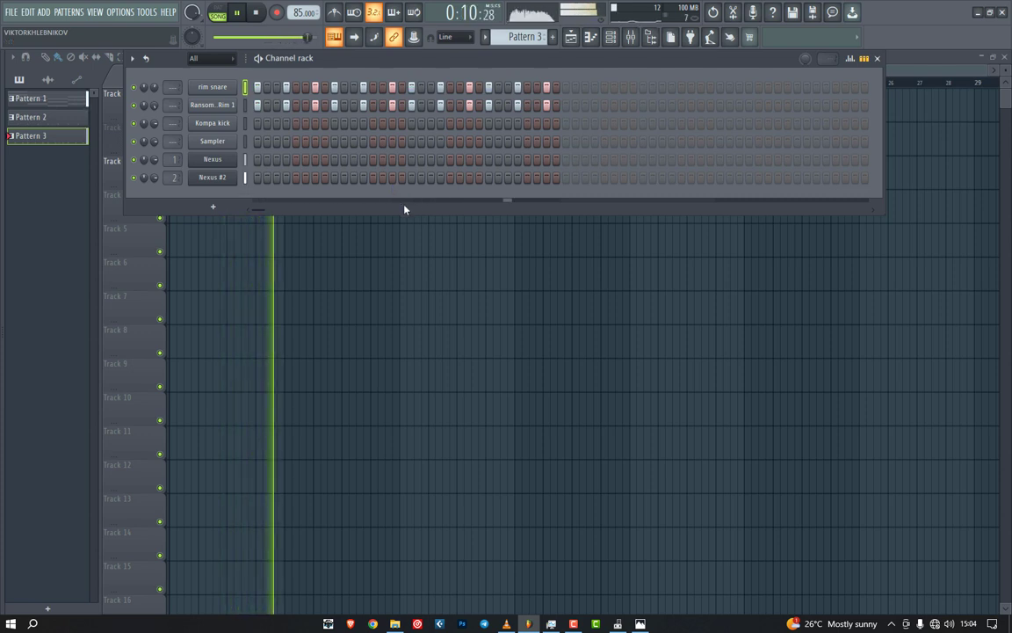
pyautogui.press('space')
# Step: Load the CONGA Low sample from the TAMBOURS folder of DRUM KIT KOMPA as a new channel
pyautogui.hotkey('alt', 'F8')
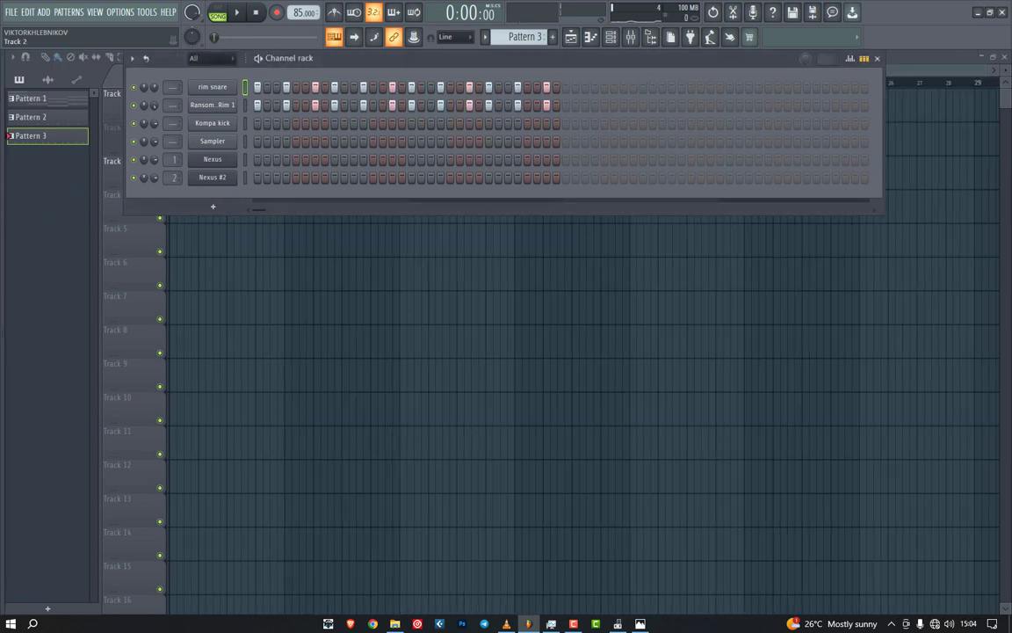
pyautogui.moveTo(4, 225)
pyautogui.click(57, 224)
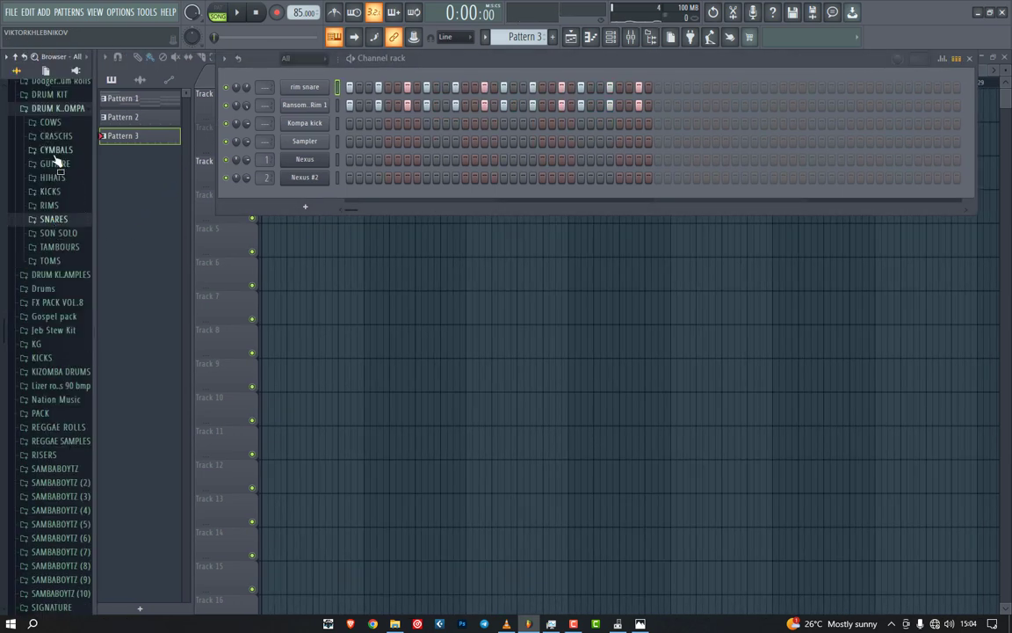
pyautogui.click(54, 248)
pyautogui.moveTo(68, 266); pyautogui.dragTo(201, 81)
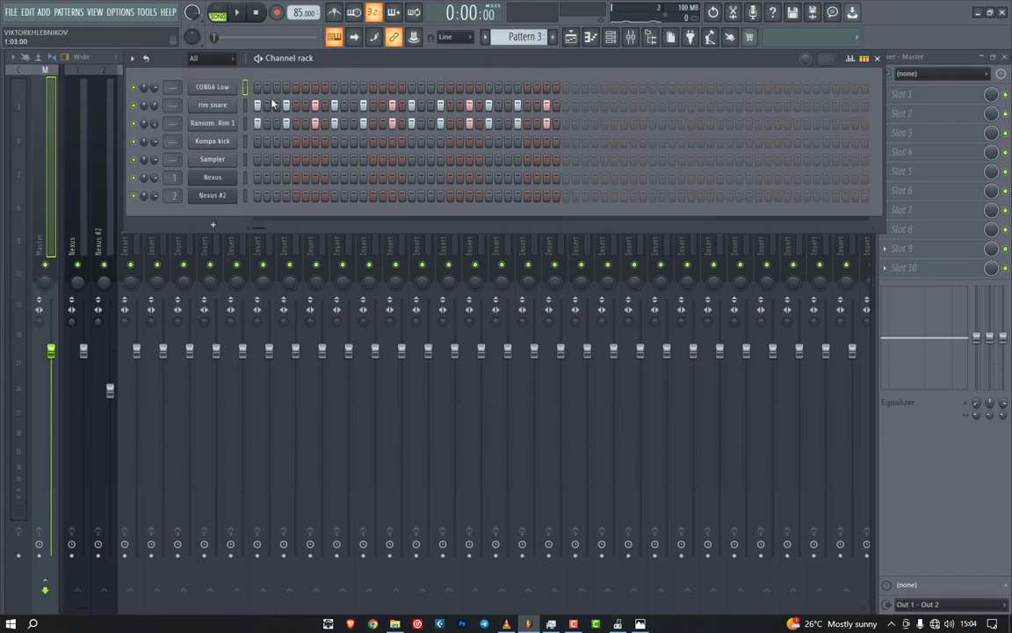
# Step: Place CONGA Low hits on steps 1 and 2 while auditioning Pattern 3 in pattern mode
pyautogui.press('space')
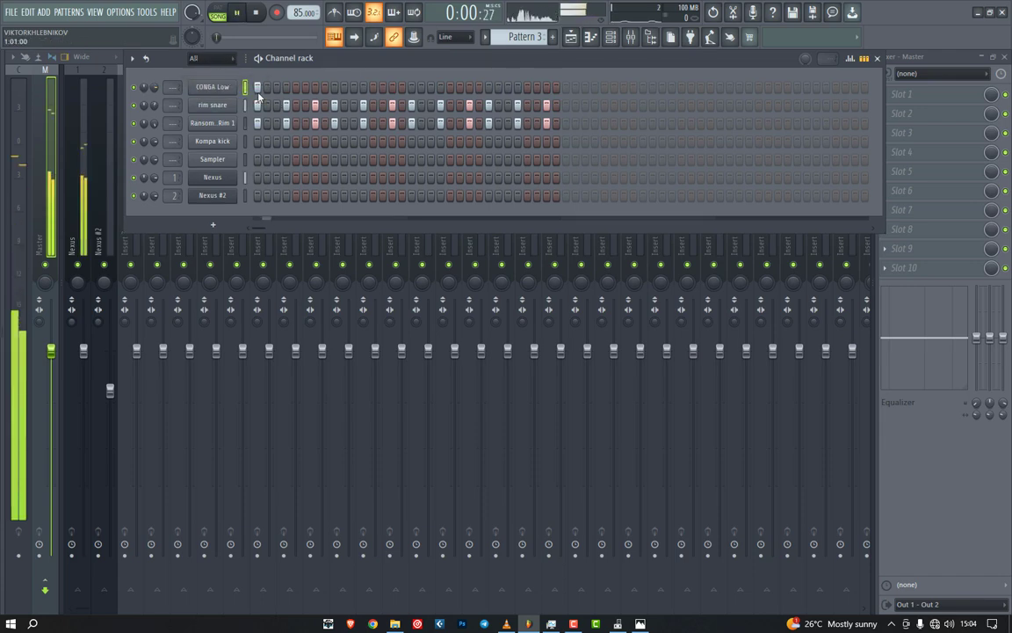
pyautogui.press('space')
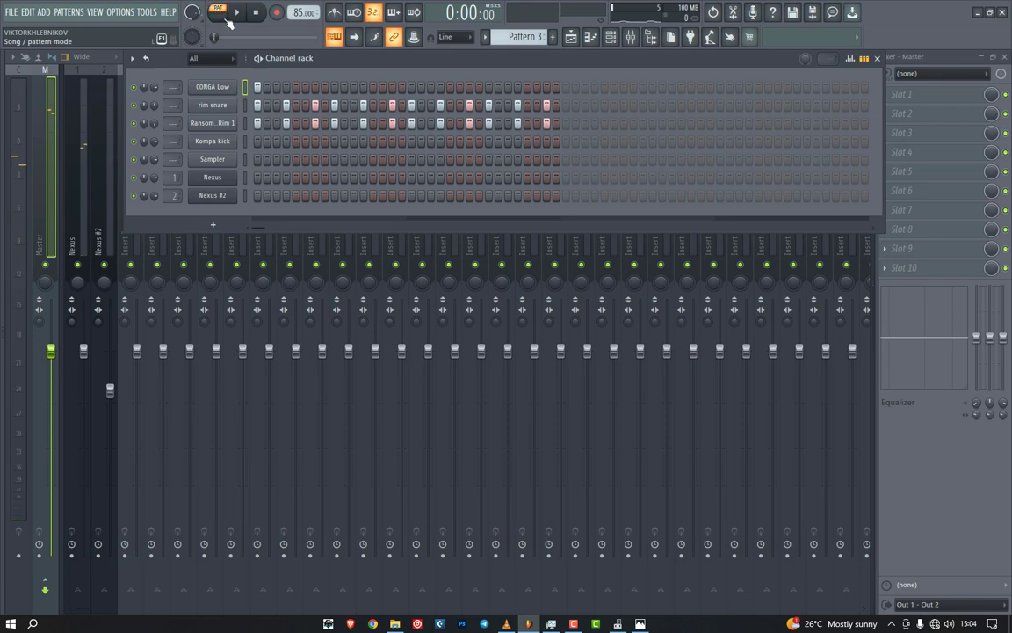
pyautogui.press('space')
pyautogui.press('space')
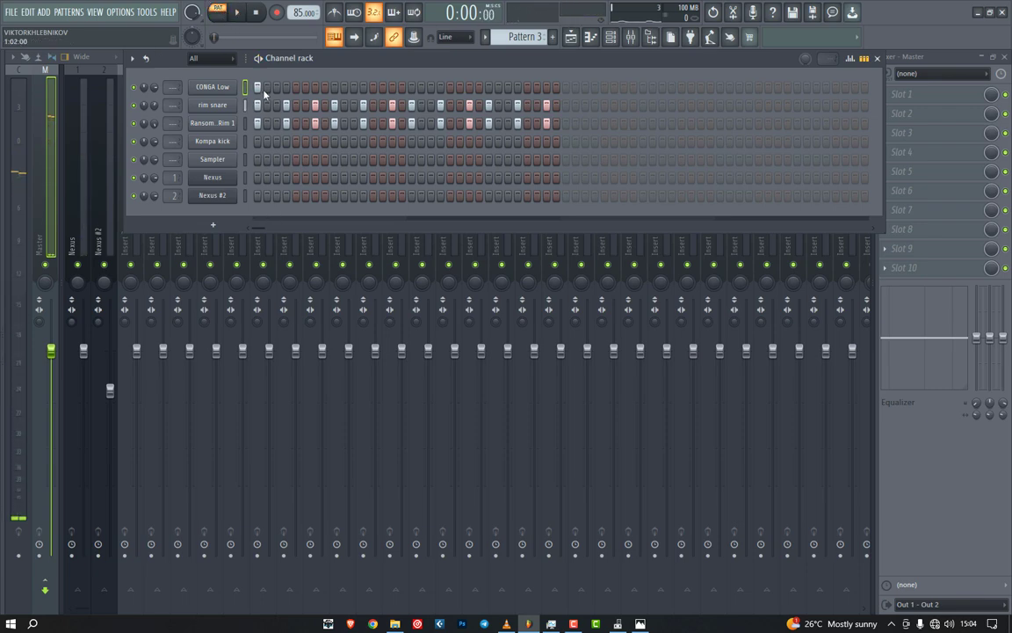
pyautogui.press('space')
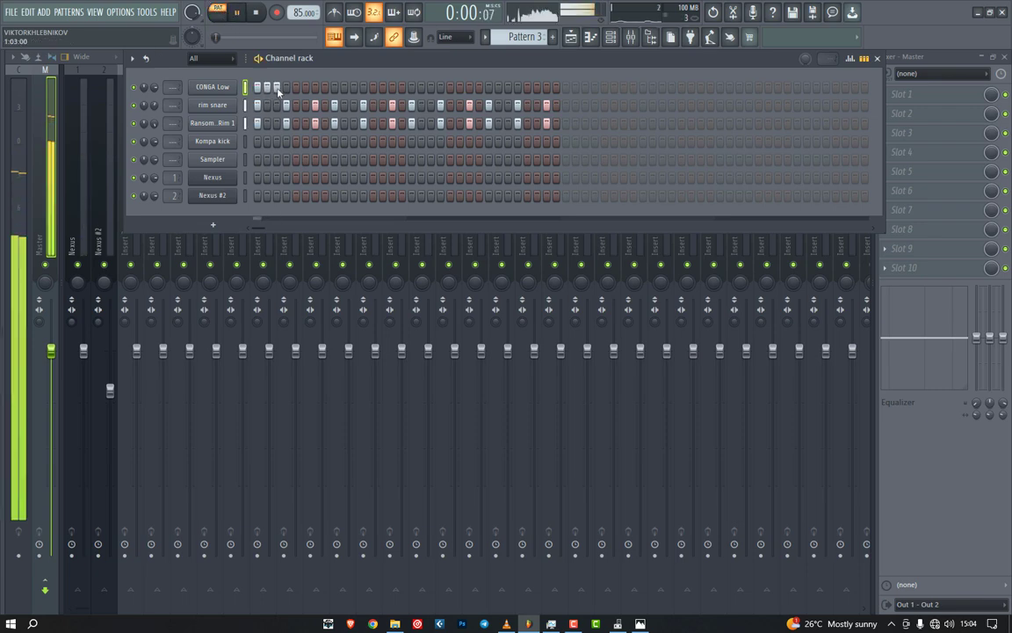
pyautogui.click(277, 87)
pyautogui.press('space')
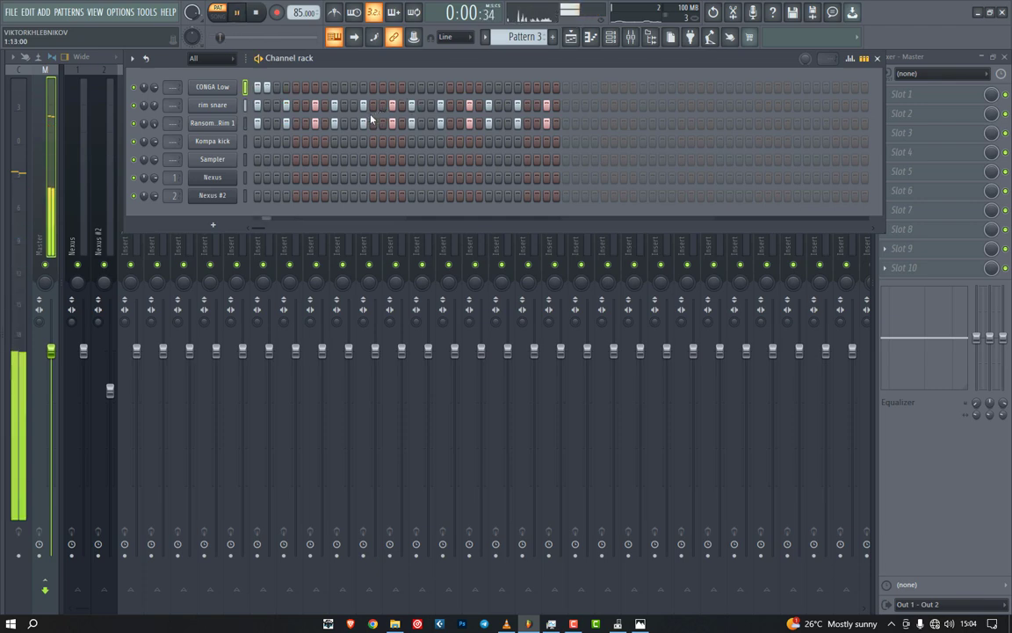
# Step: Replay Pattern 3 and add a CONGA Low hit on step 11
pyautogui.press('space')
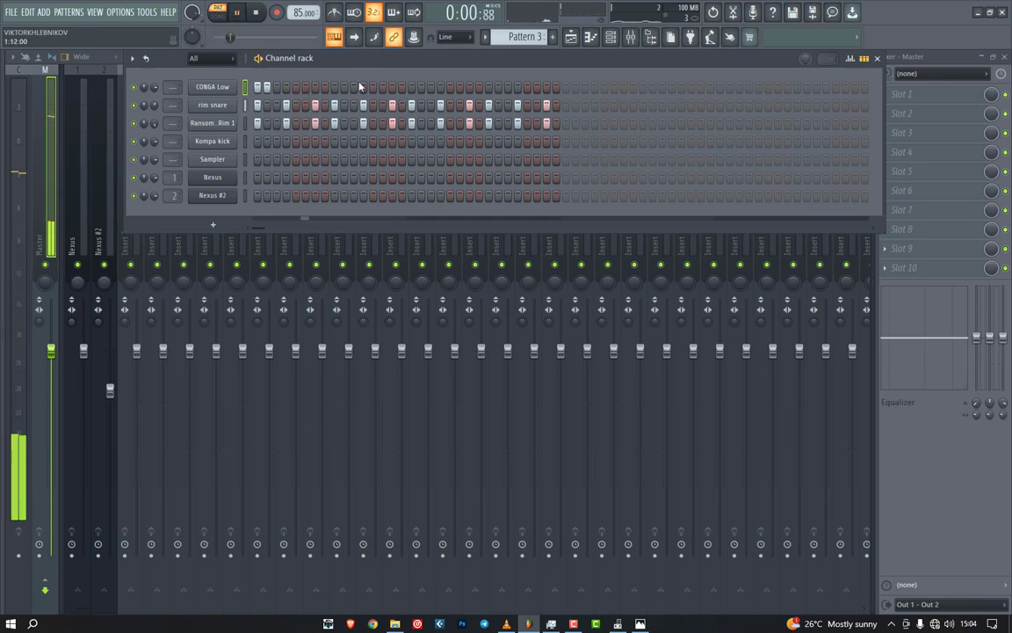
pyautogui.press('space')
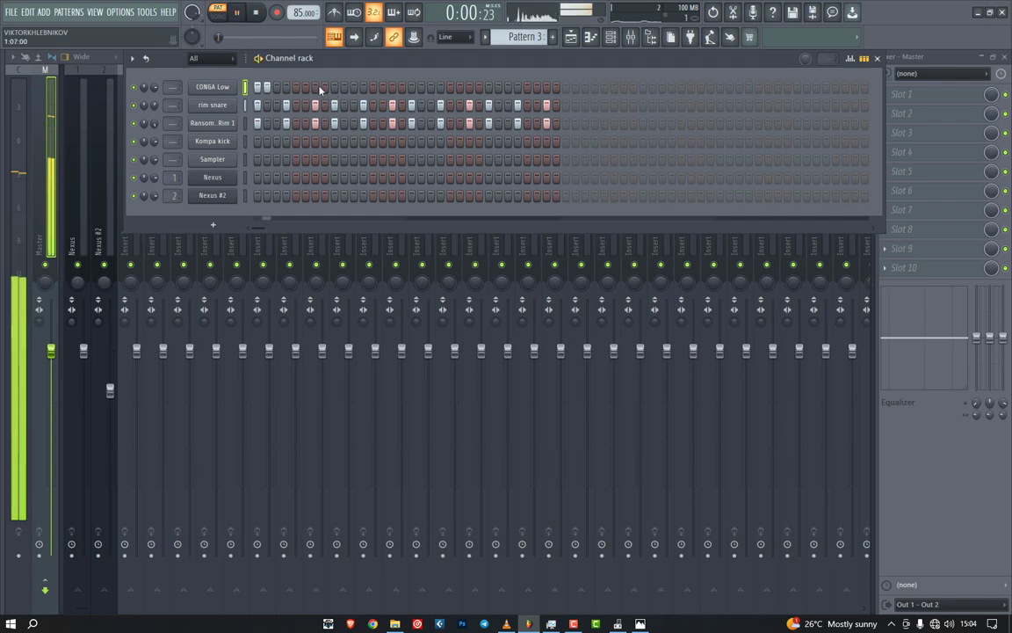
pyautogui.press('space')
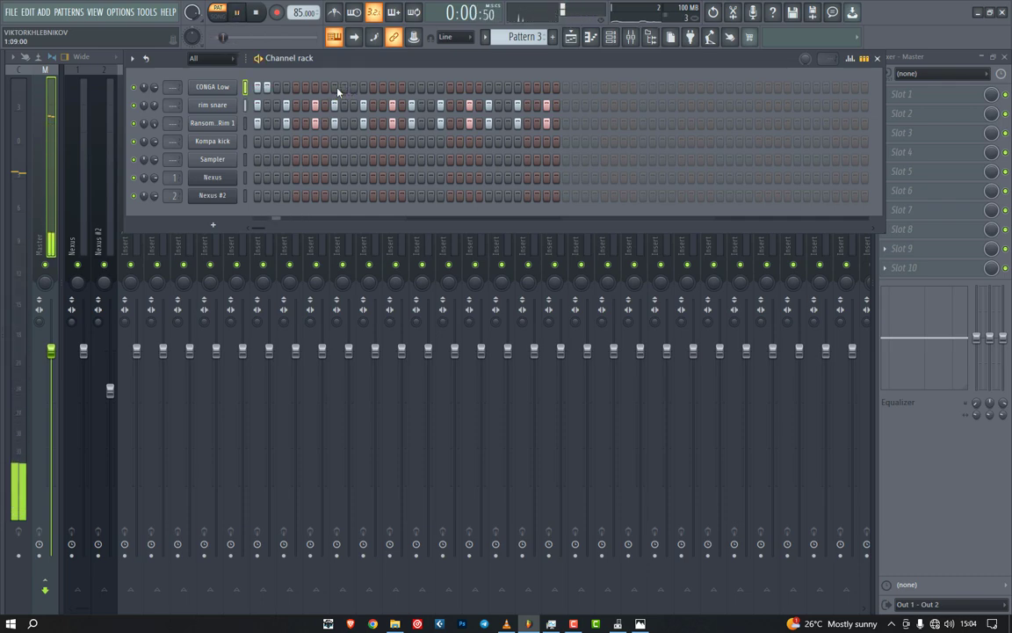
pyautogui.click(354, 87)
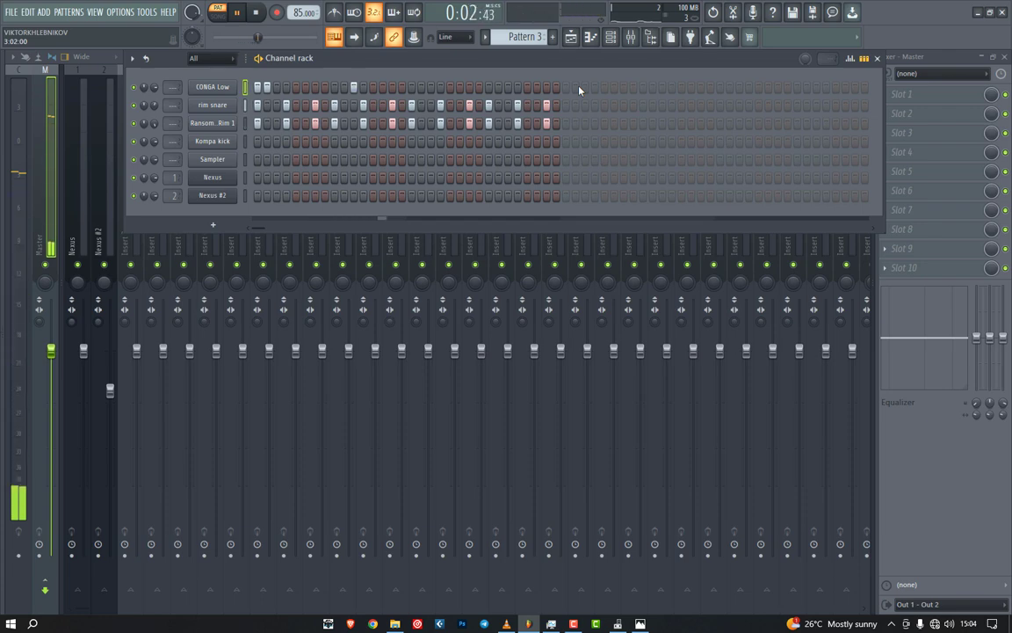
pyautogui.press('space')
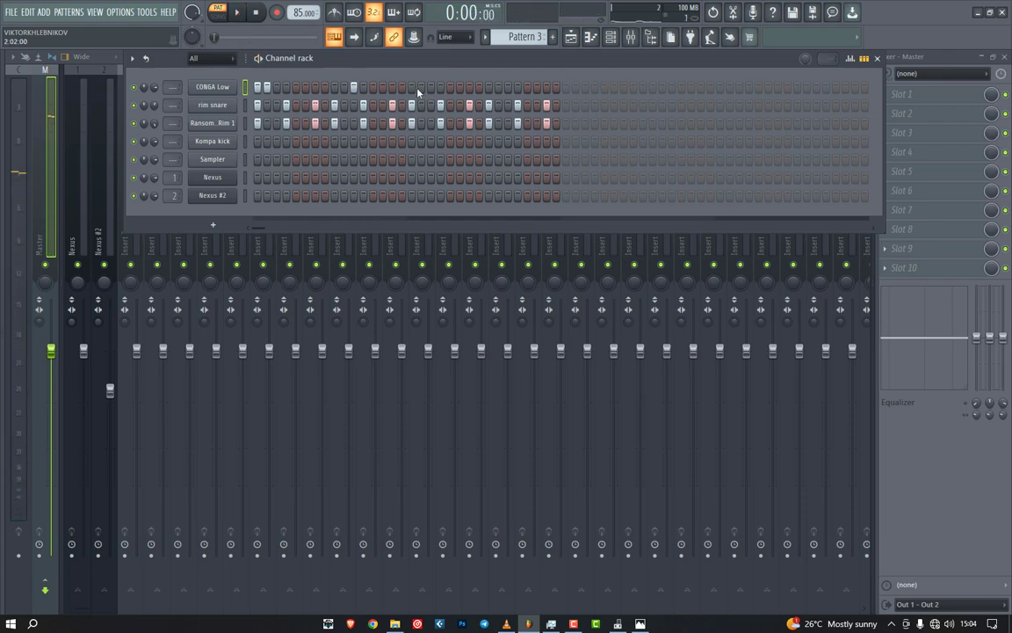
# Step: Add CONGA Low hits on steps 17 and 18 and play the pattern
pyautogui.click(412, 88)
pyautogui.click(421, 87)
pyautogui.press('space')
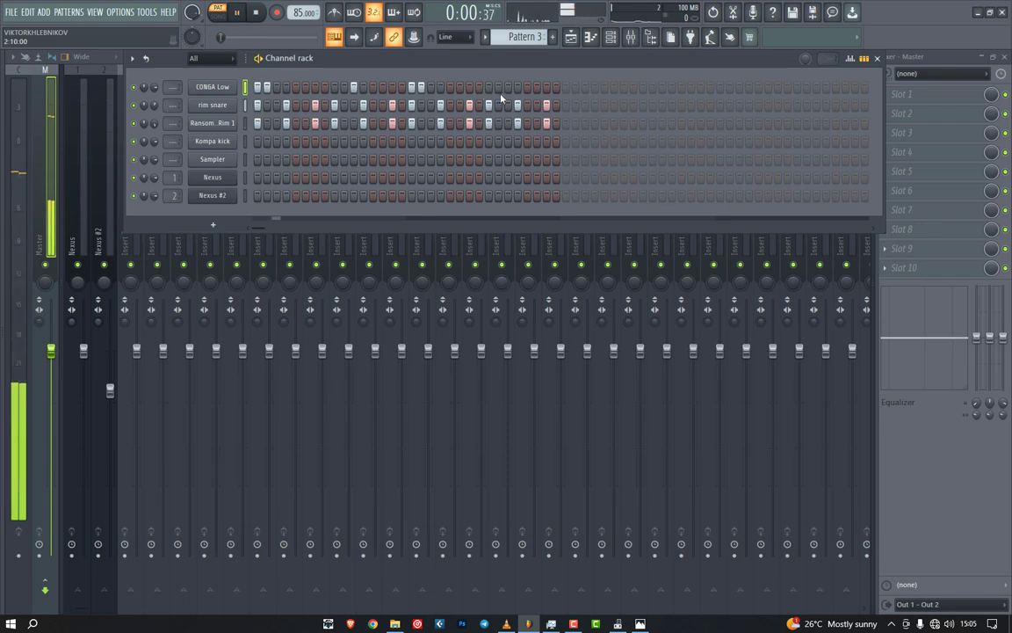
# Step: Add CONGA Low hits on steps 27, 31 and 32 of Pattern 3, listening to the loop and stopping playback
pyautogui.click(508, 87)
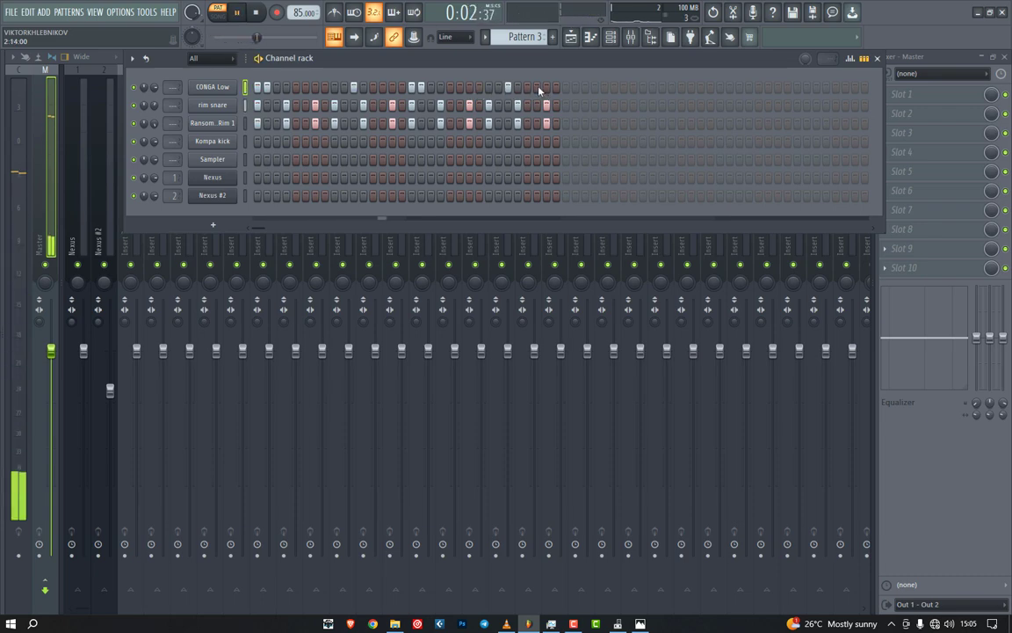
pyautogui.click(547, 89)
pyautogui.click(555, 89)
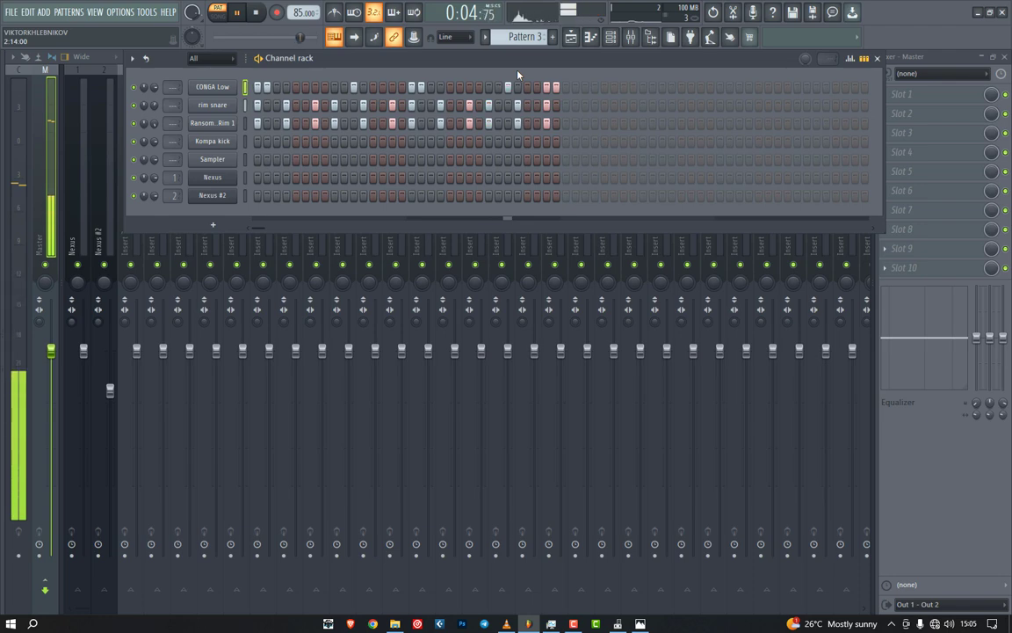
pyautogui.press('space')
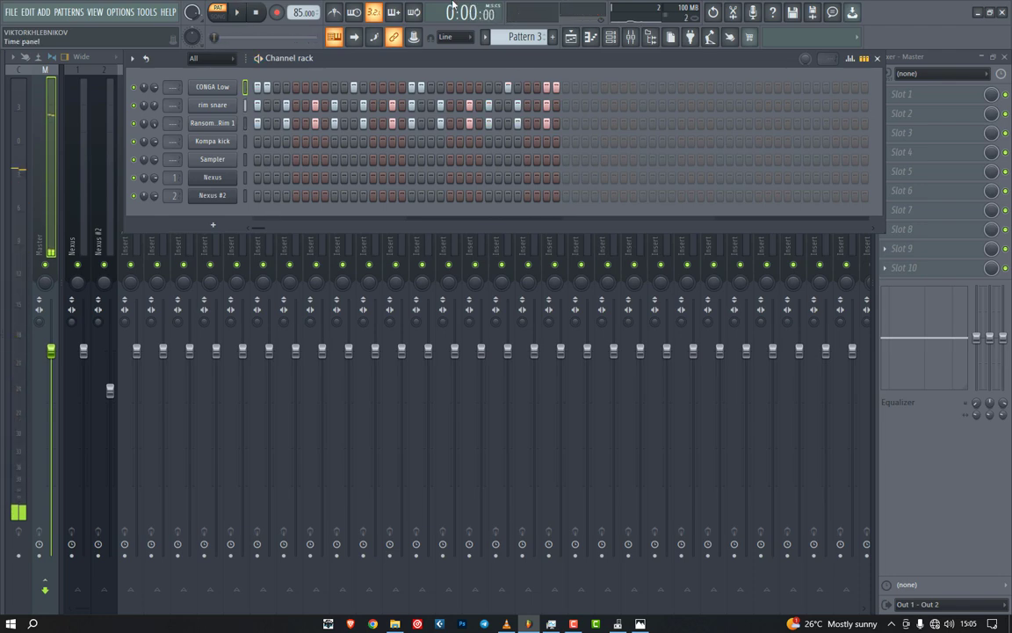
# Step: Load CONGA SLap from the TAMBOURS folder as a new channel and place hits on steps 7 and 23 during playback
pyautogui.moveTo(2, 275)
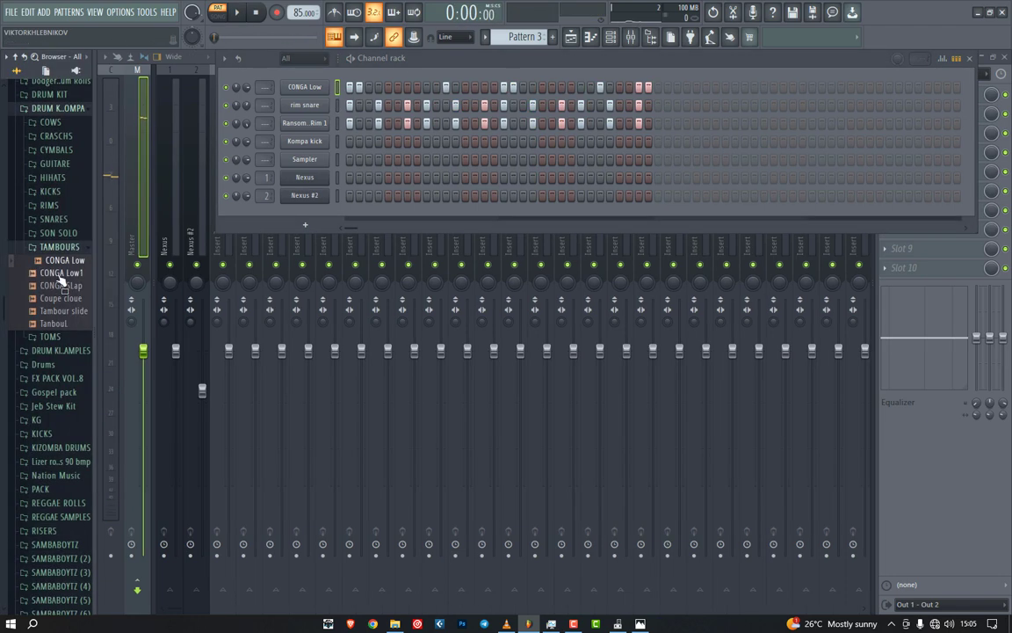
pyautogui.moveTo(73, 290); pyautogui.dragTo(221, 78)
pyautogui.press('space')
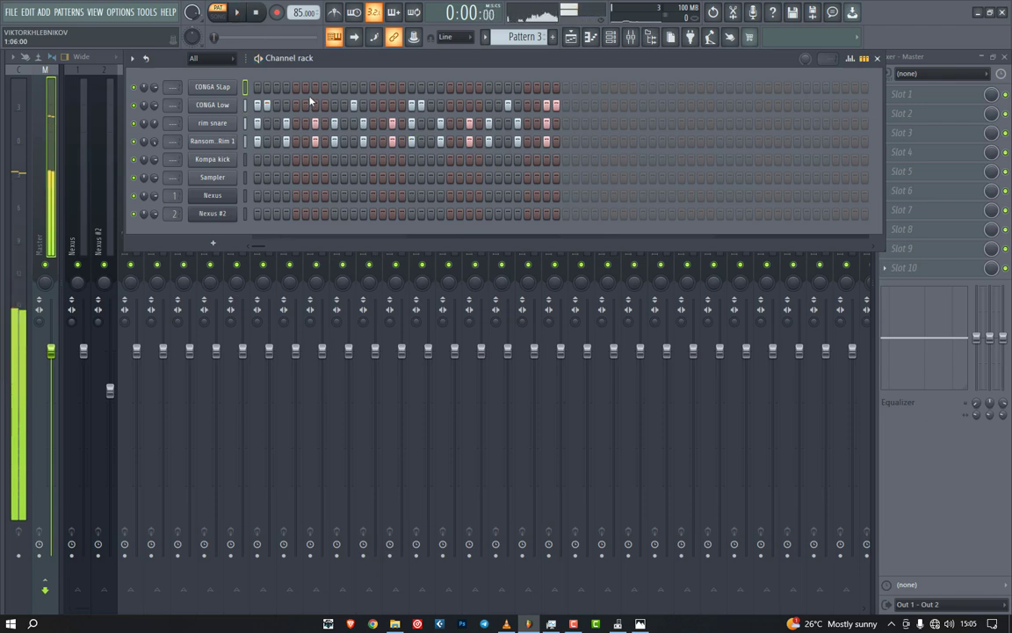
pyautogui.click(315, 88)
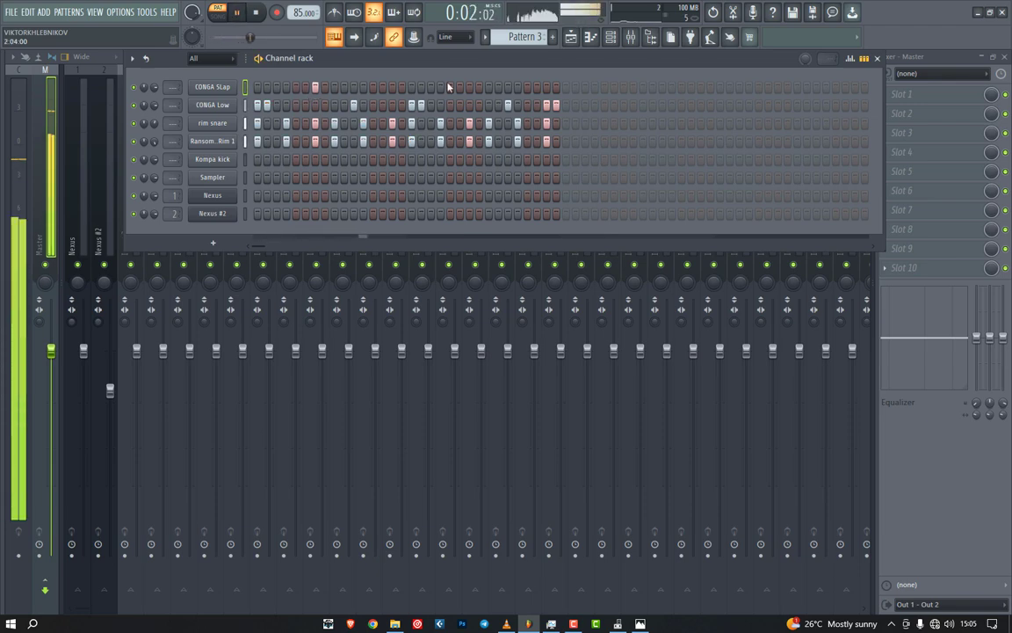
pyautogui.click(469, 88)
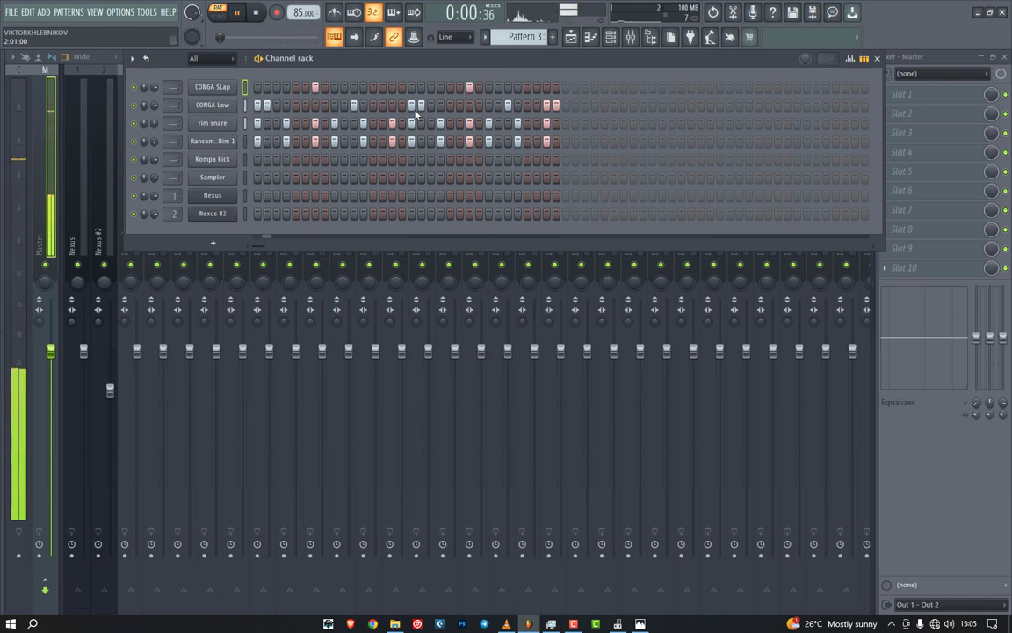
pyautogui.press('space')
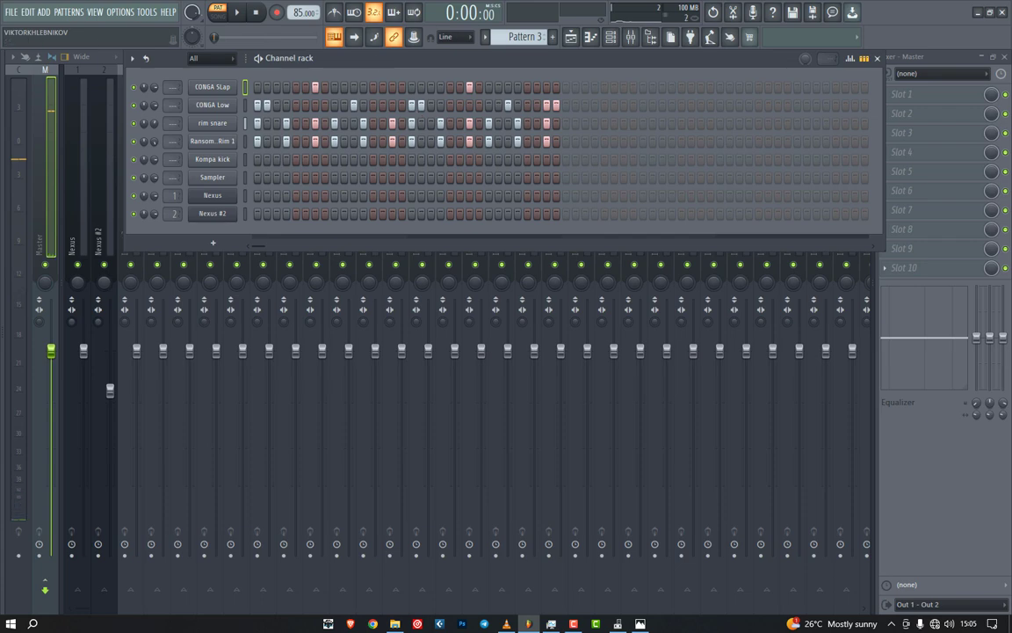
# Step: Load the Copy of KLERE KT sample from the CYMBALS folder of DRUM KIT KOMPA as a new channel
pyautogui.hotkey('alt', 'F8')
pyautogui.click(58, 247)
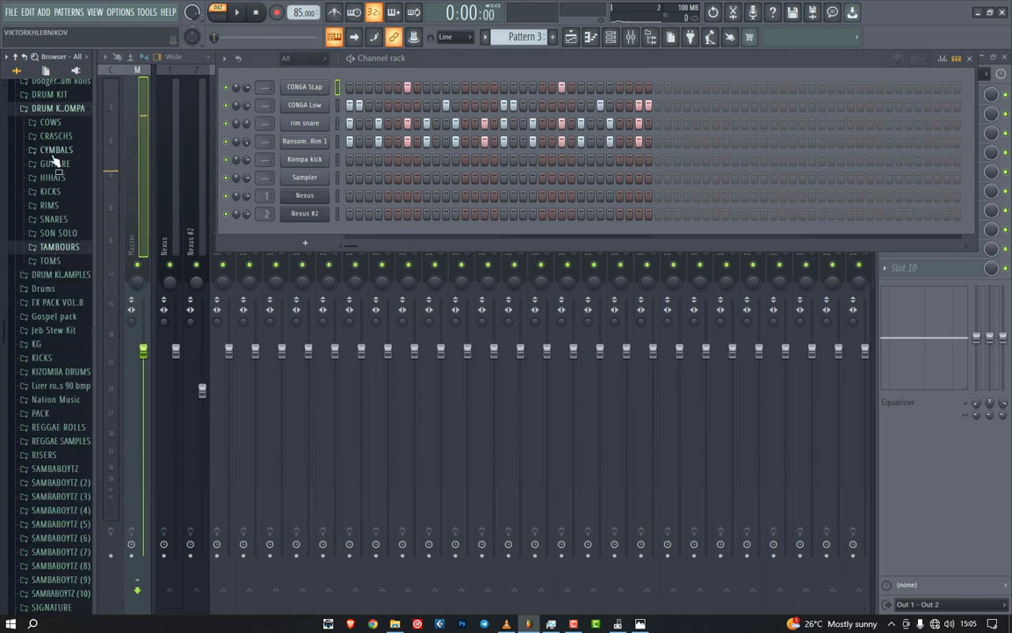
pyautogui.click(58, 151)
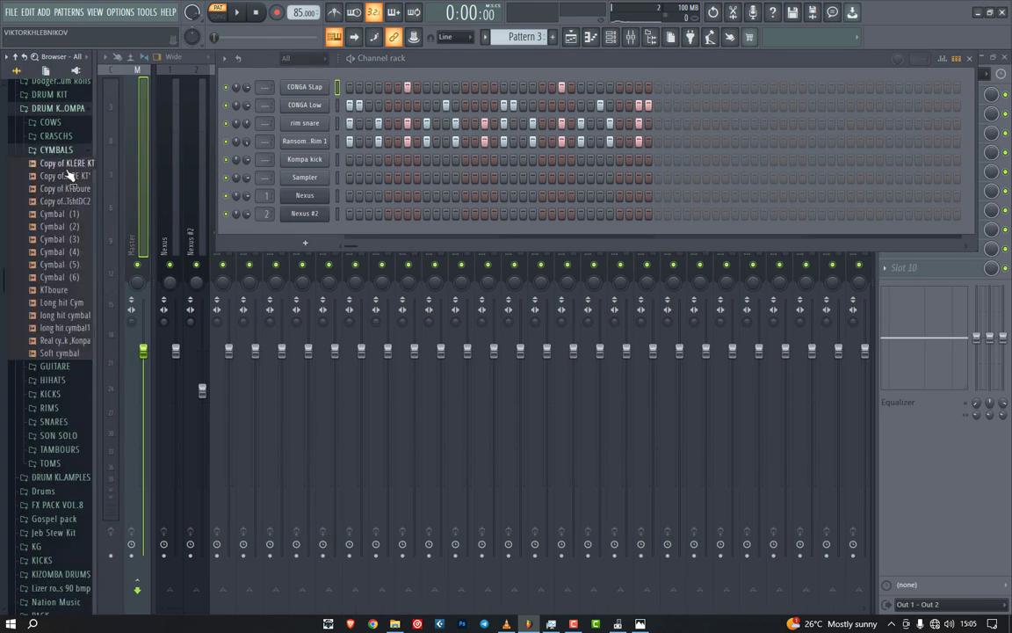
pyautogui.click(68, 174)
pyautogui.moveTo(71, 166); pyautogui.dragTo(202, 88)
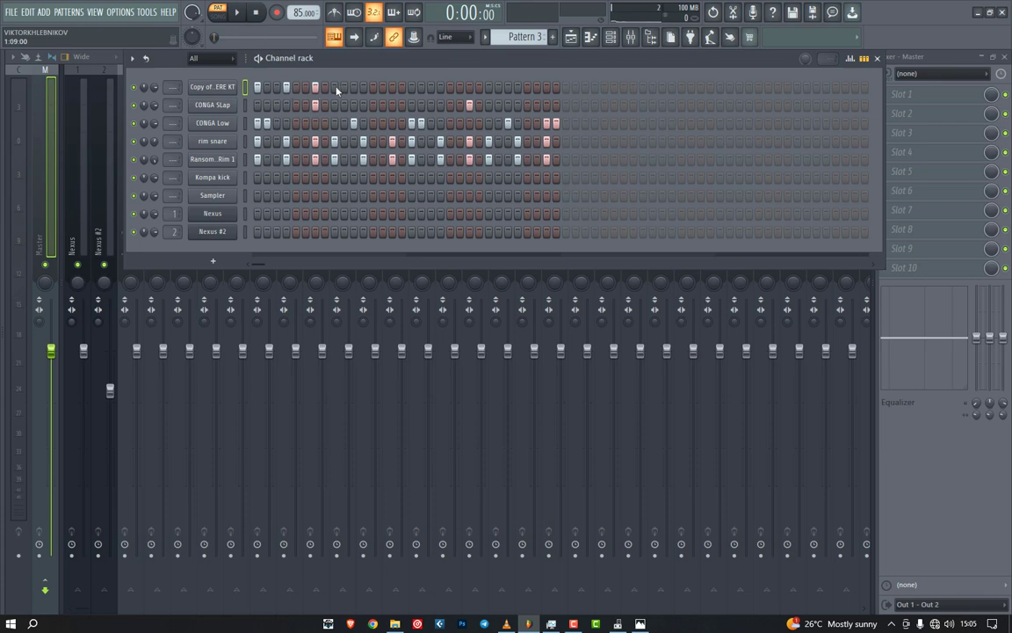
# Step: Give the Copy of KLERE KT cymbal the same hits as the rim snare row, plus an extra hit on step 3
pyautogui.click(364, 90)
pyautogui.click(391, 90)
pyautogui.click(550, 90)
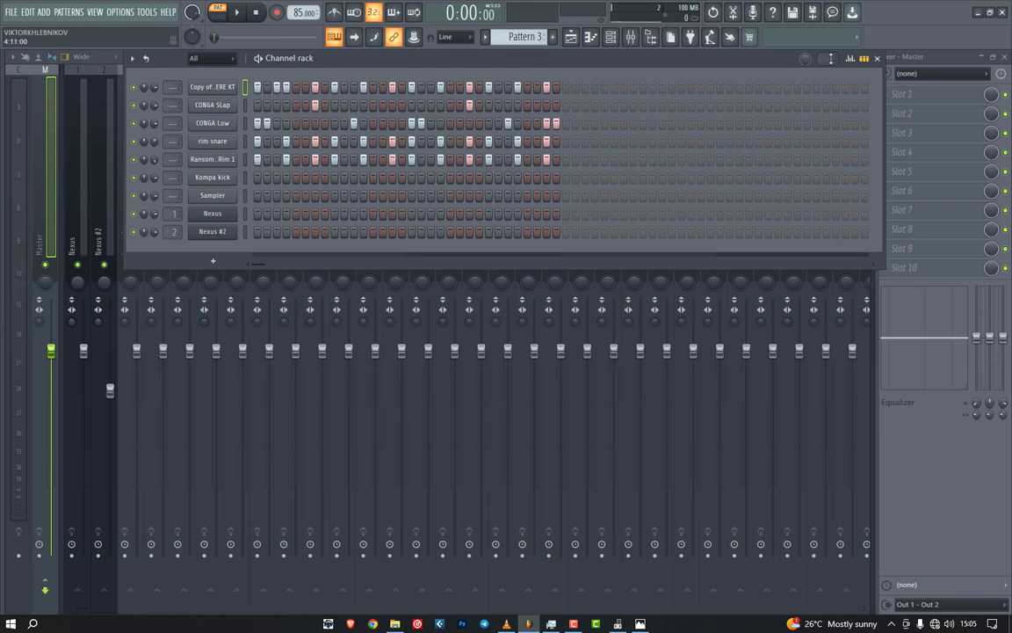
# Step: Lower the cymbal's step 3 velocity to about 17% and add similarly quiet cymbal hits on steps 6 and 11
pyautogui.click(851, 59)
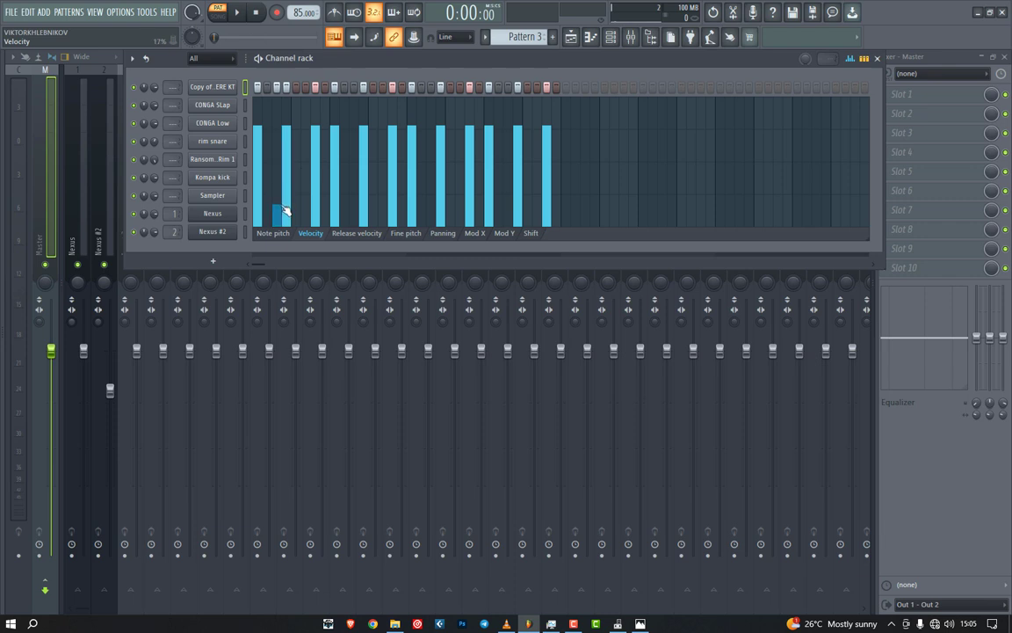
pyautogui.press('space')
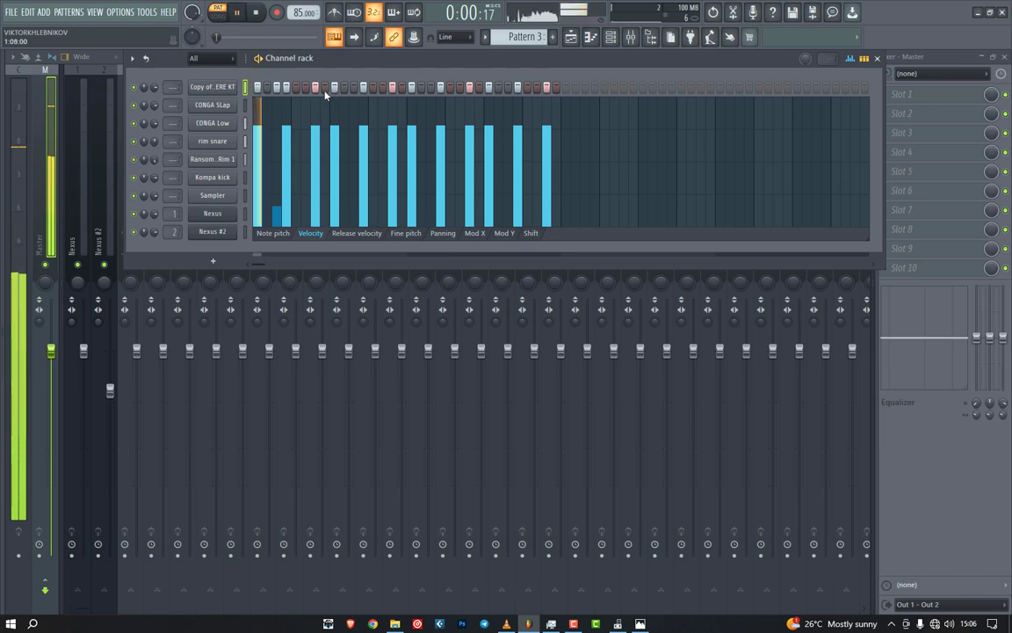
pyautogui.press('space')
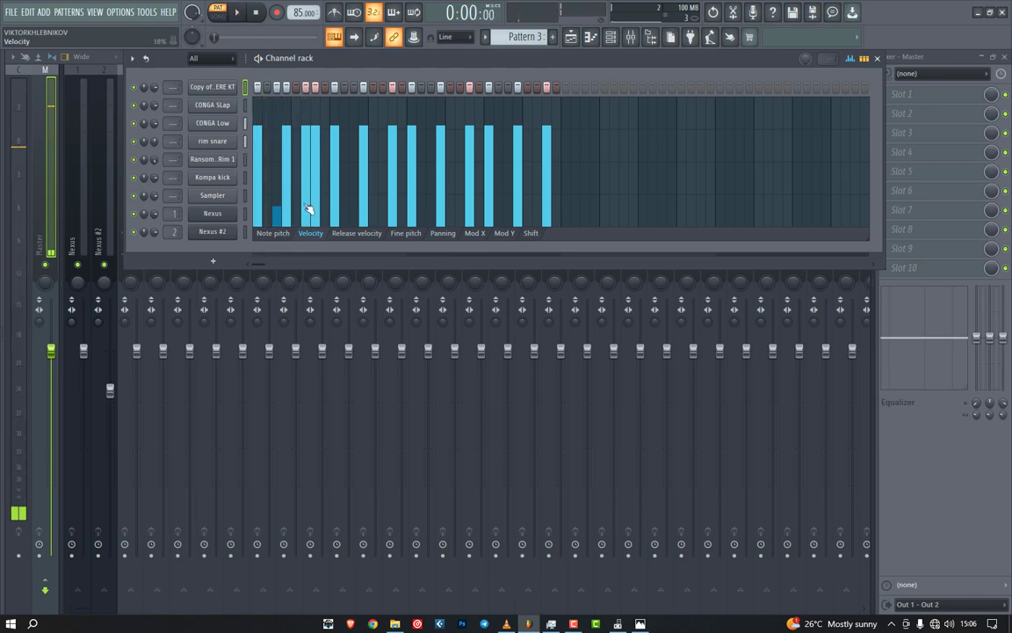
pyautogui.press('space')
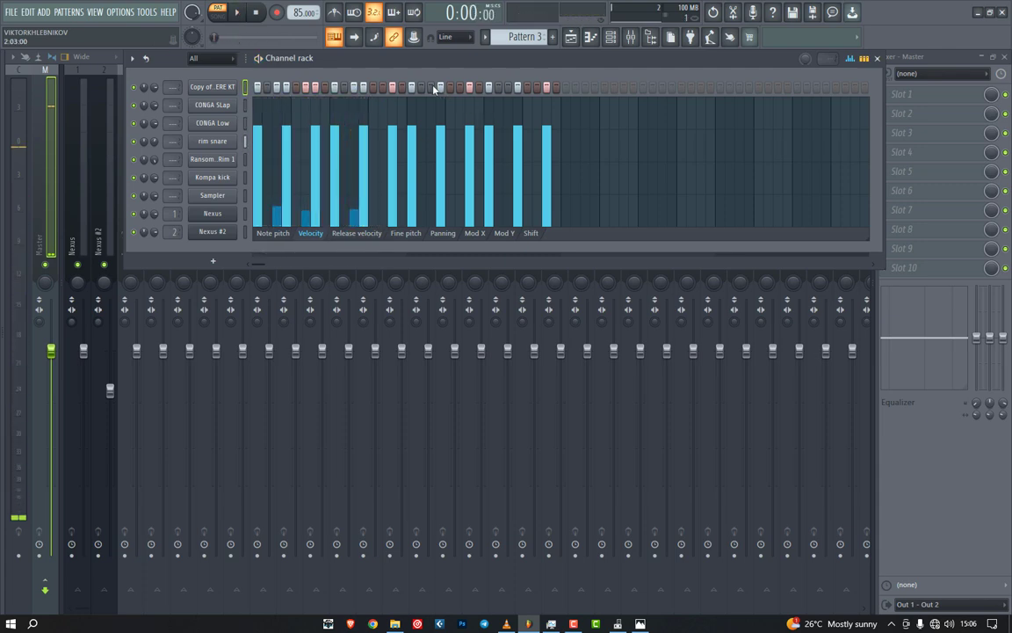
# Step: Add quiet cymbal hits on steps 19, 27 (about 11% velocity) and 30 (about 9%), keeping step 28 loud, and close the velocity graph
pyautogui.click(432, 209)
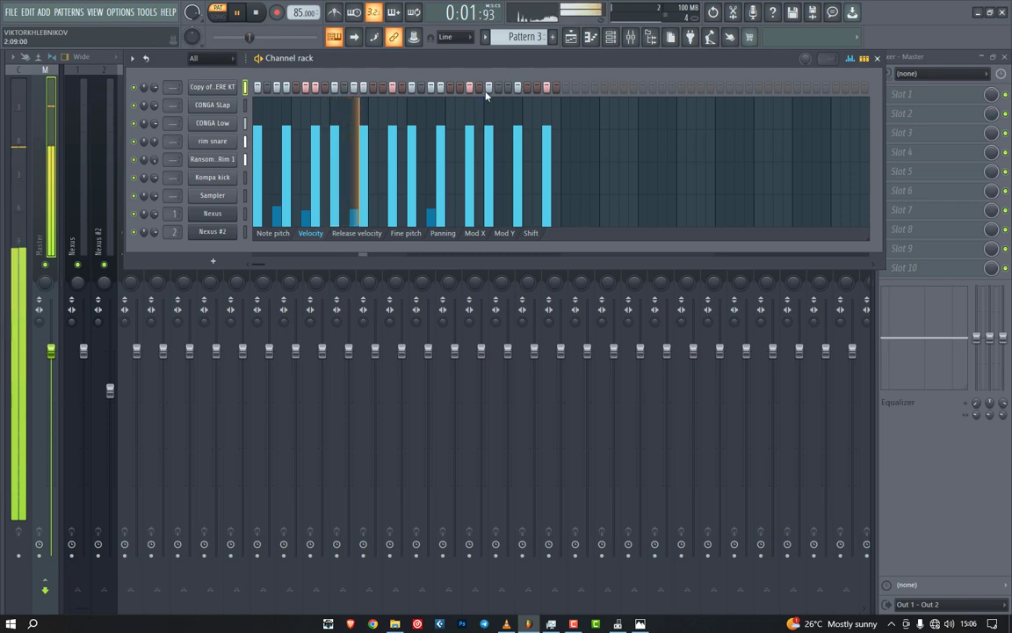
pyautogui.click(508, 88)
pyautogui.click(510, 211)
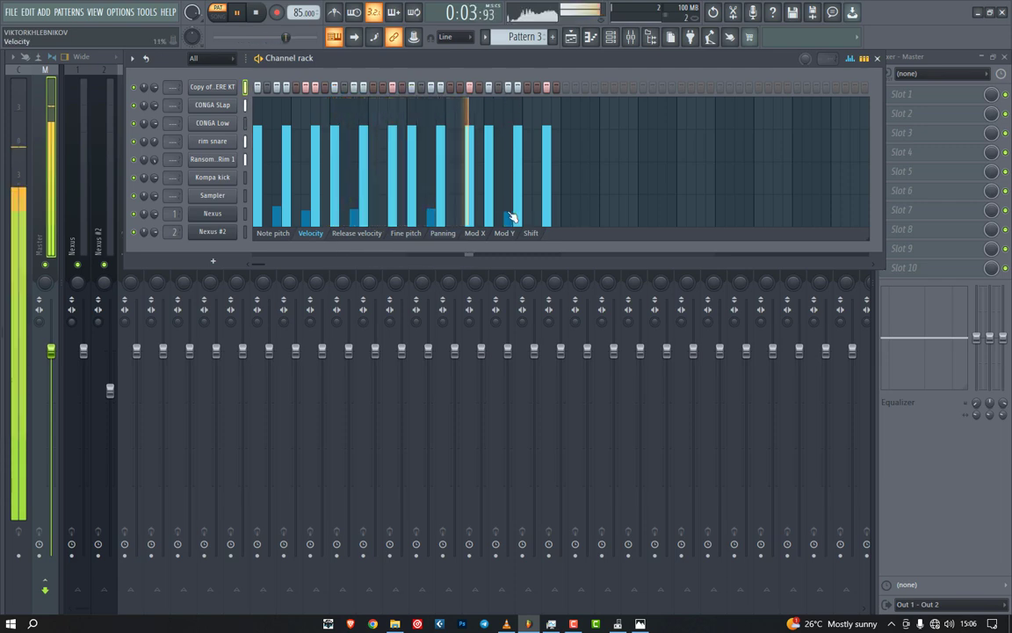
pyautogui.click(538, 88)
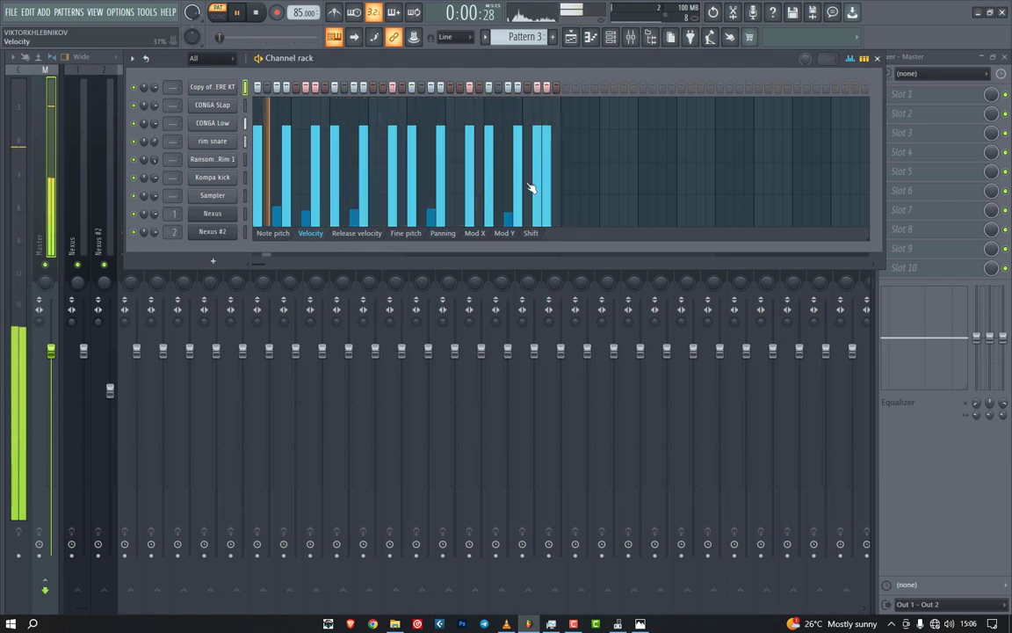
pyautogui.moveTo(518, 201); pyautogui.dragTo(533, 209)
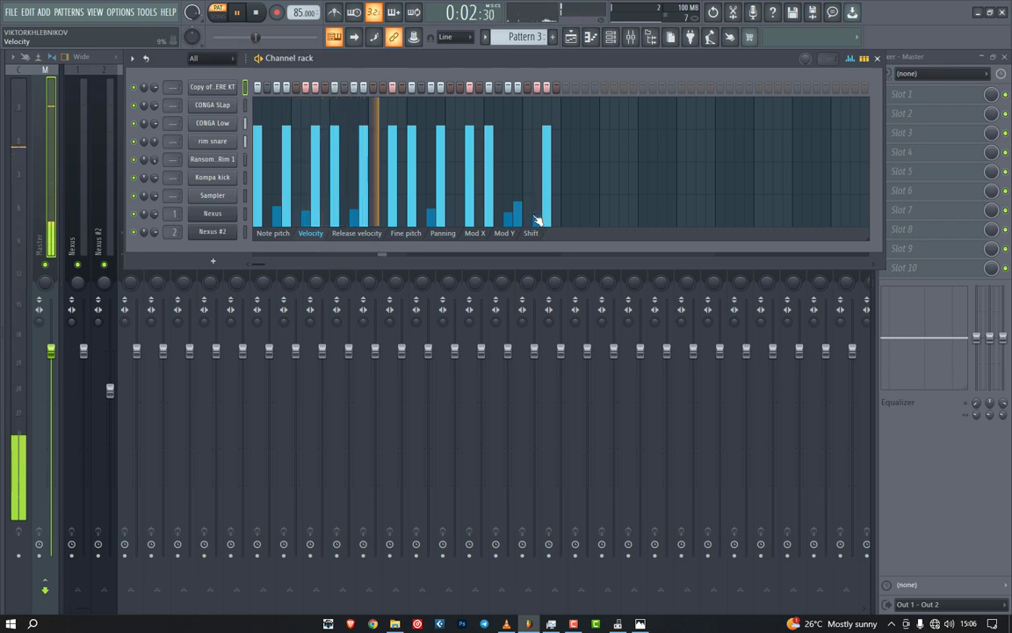
pyautogui.click(520, 107)
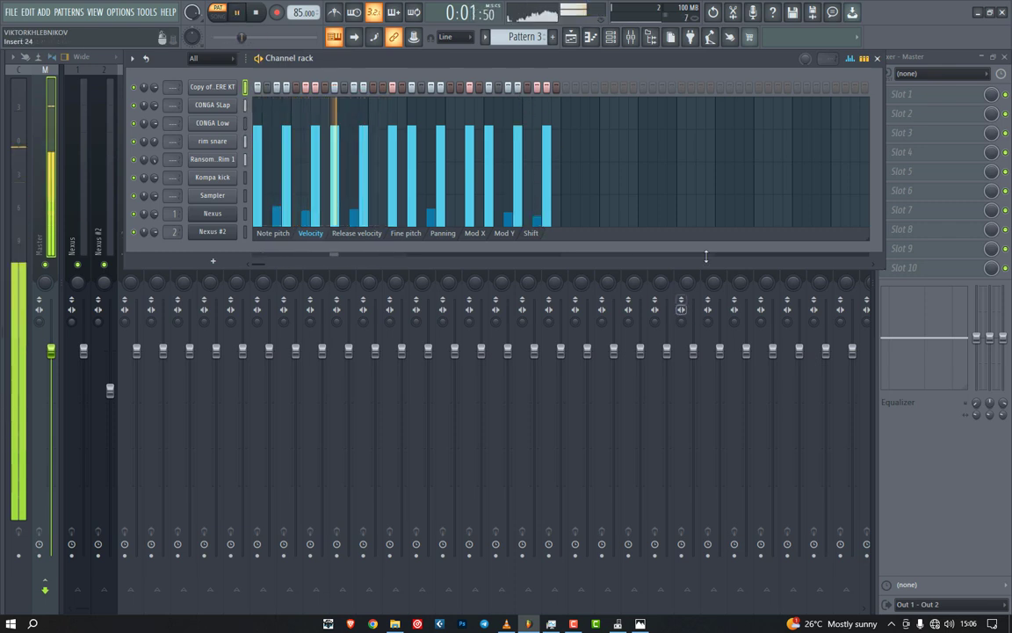
pyautogui.click(852, 58)
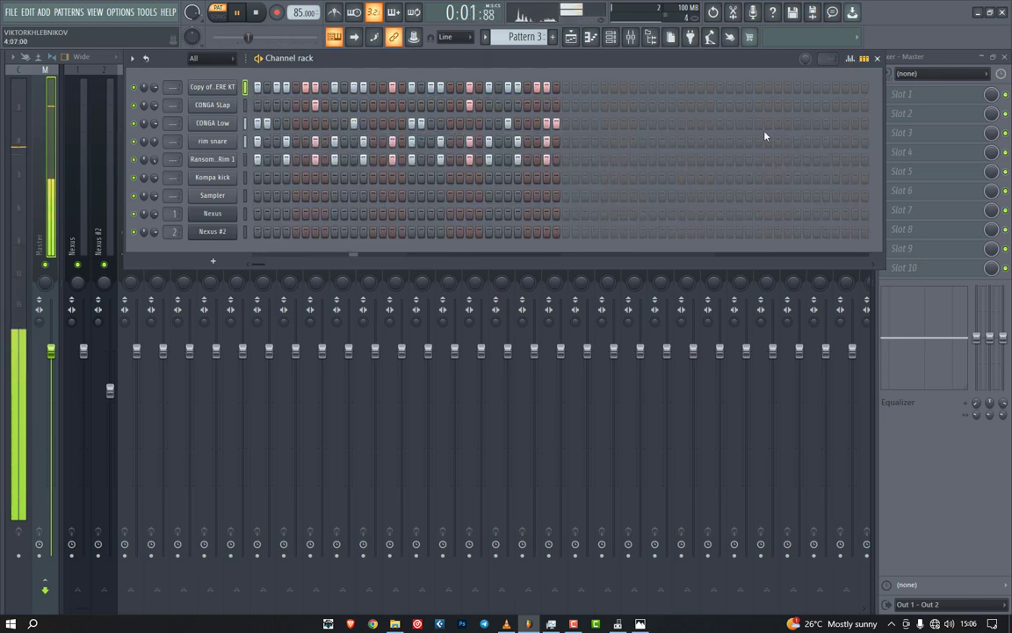
pyautogui.press('space')
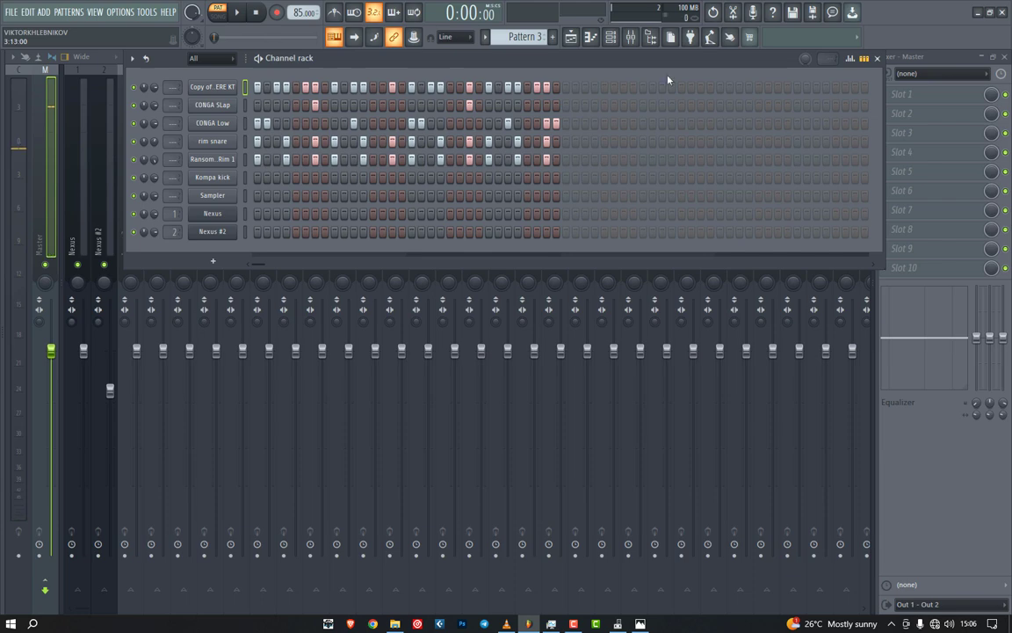
# Step: Switch playback to song mode and briefly audition the full arrangement
pyautogui.click(216, 13)
pyautogui.press('space')
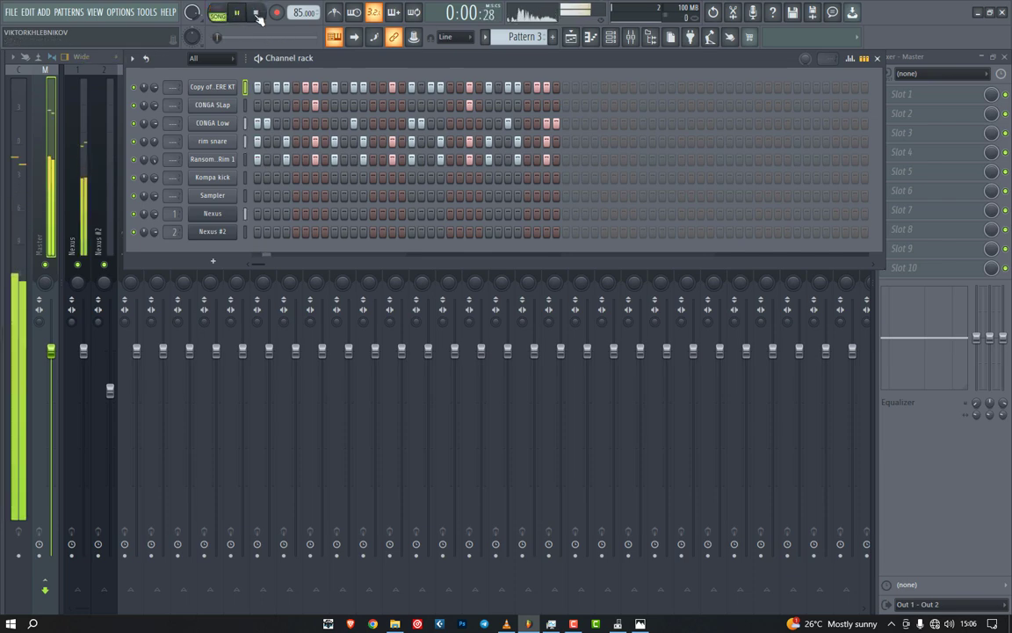
pyautogui.press('space')
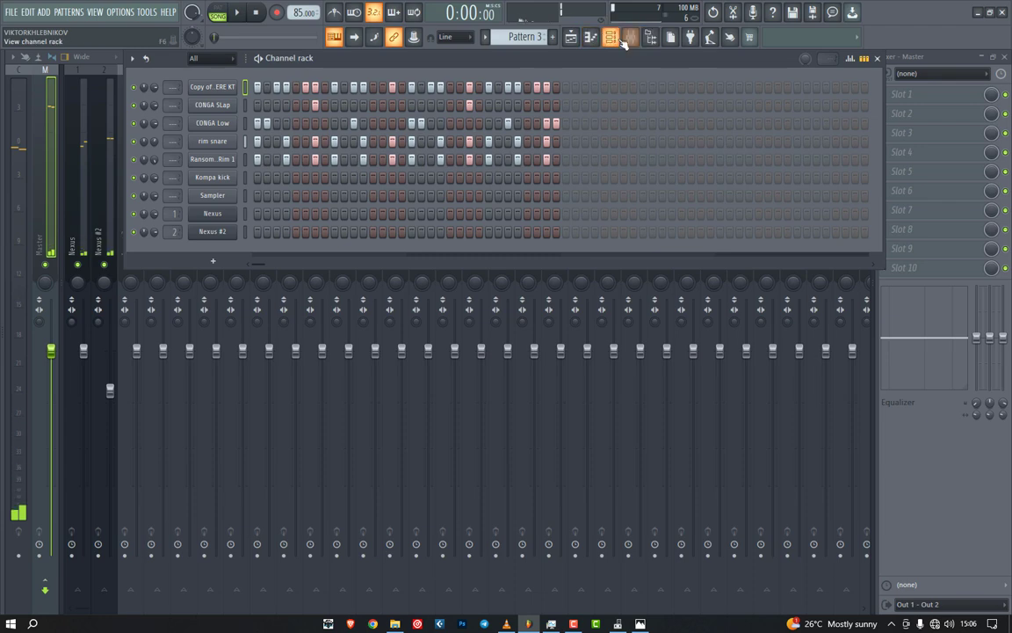
# Step: Play the song with the mixer in view, lower the Nexus #2 track volume to 66%, and close the mixer
pyautogui.click(611, 37)
pyautogui.click(630, 37)
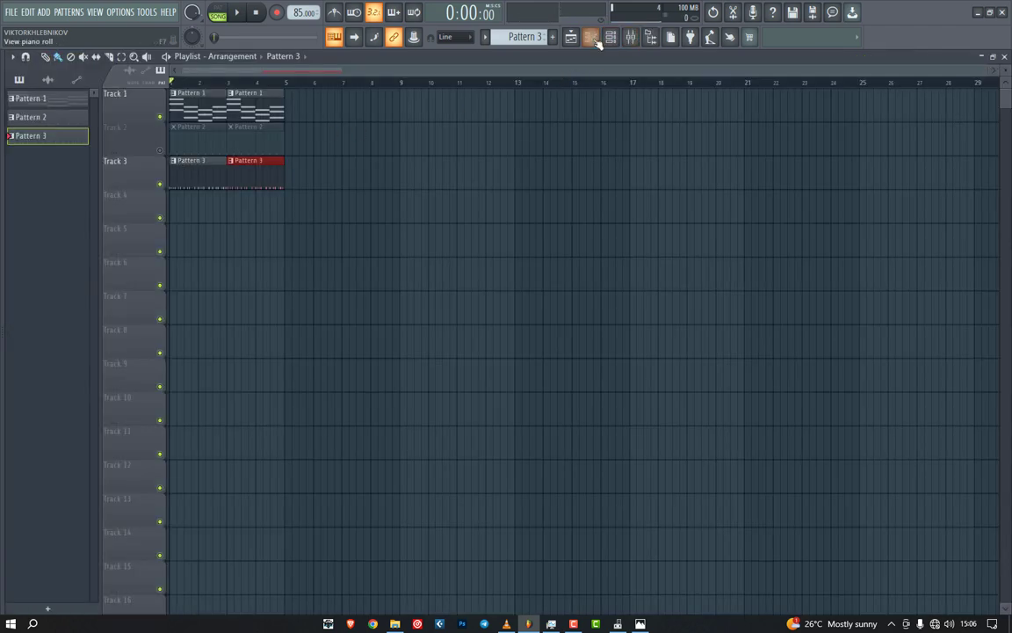
pyautogui.click(612, 37)
pyautogui.click(630, 37)
pyautogui.press('space')
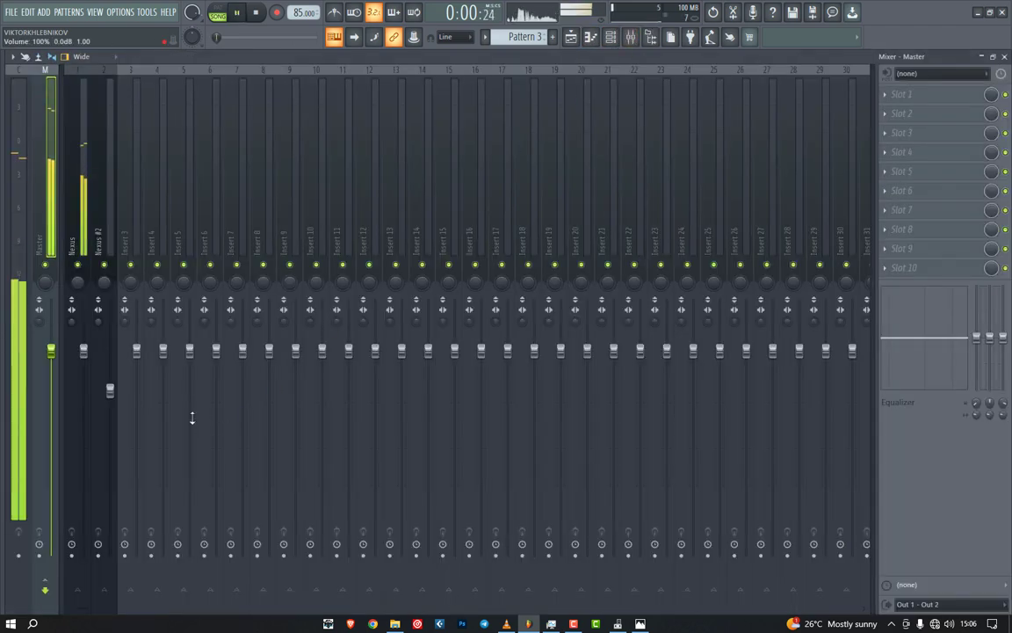
pyautogui.moveTo(110, 393); pyautogui.dragTo(110, 415)
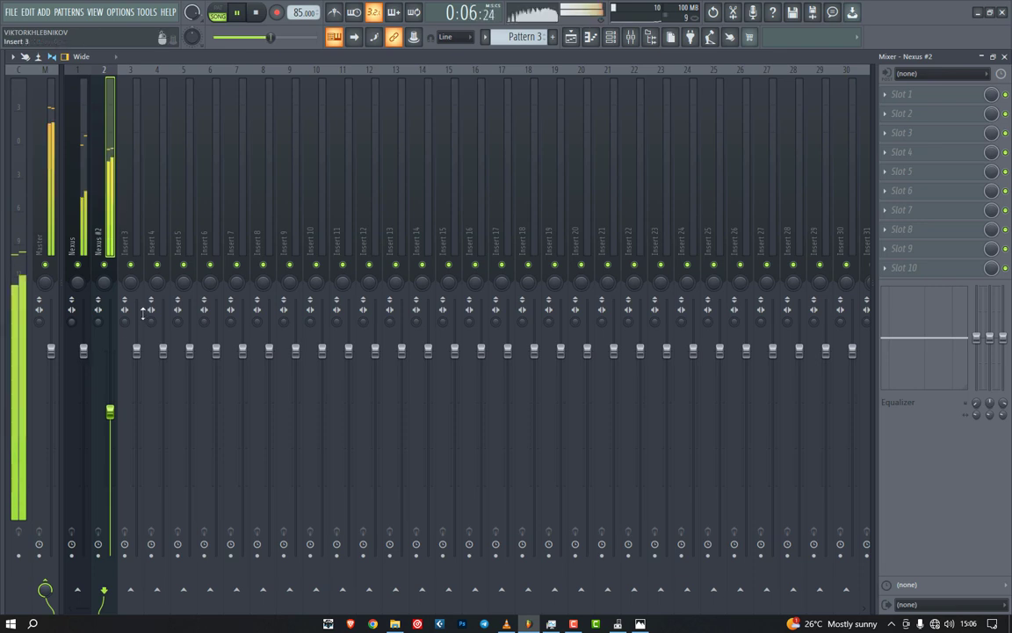
pyautogui.moveTo(117, 413); pyautogui.dragTo(110, 421)
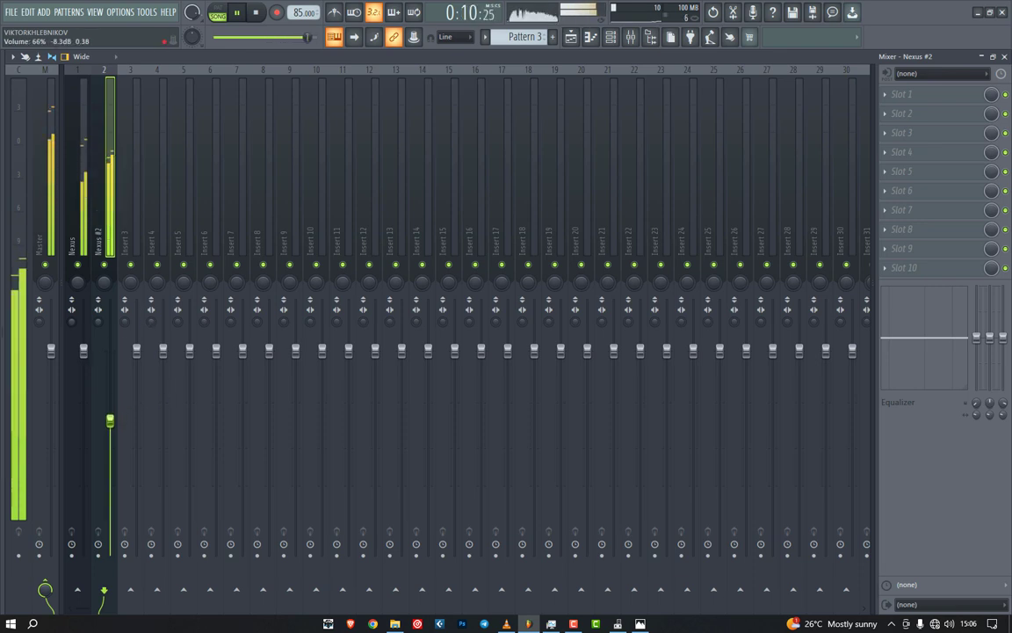
pyautogui.click(1004, 56)
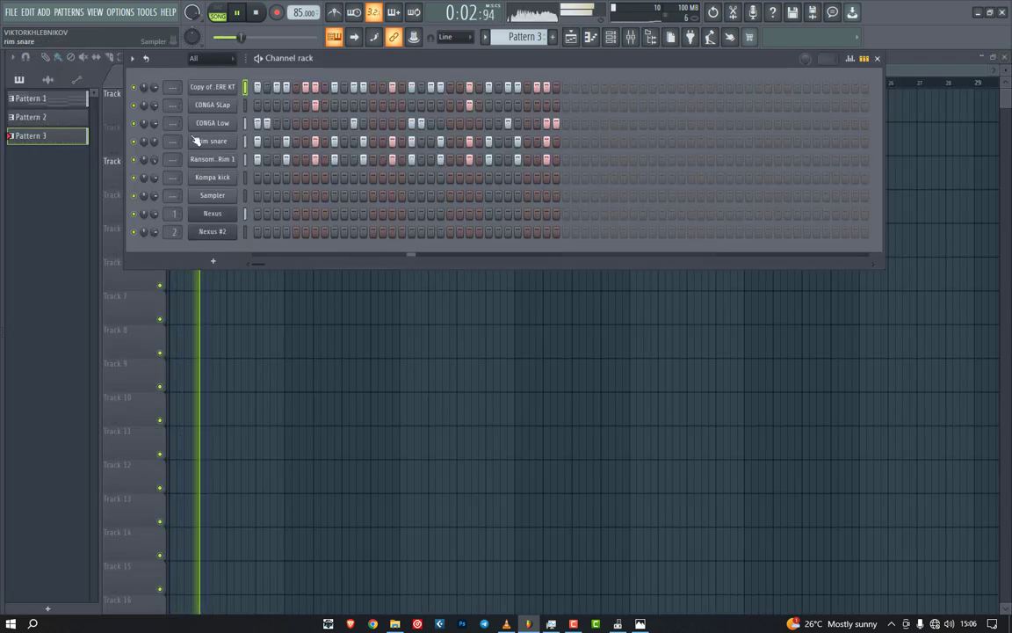
# Step: Lower the CONGA SLap channel volume and set the Copy of KLERE KT channel volume to 63% while auditioning the song
pyautogui.moveTo(154, 106); pyautogui.dragTo(154, 136)
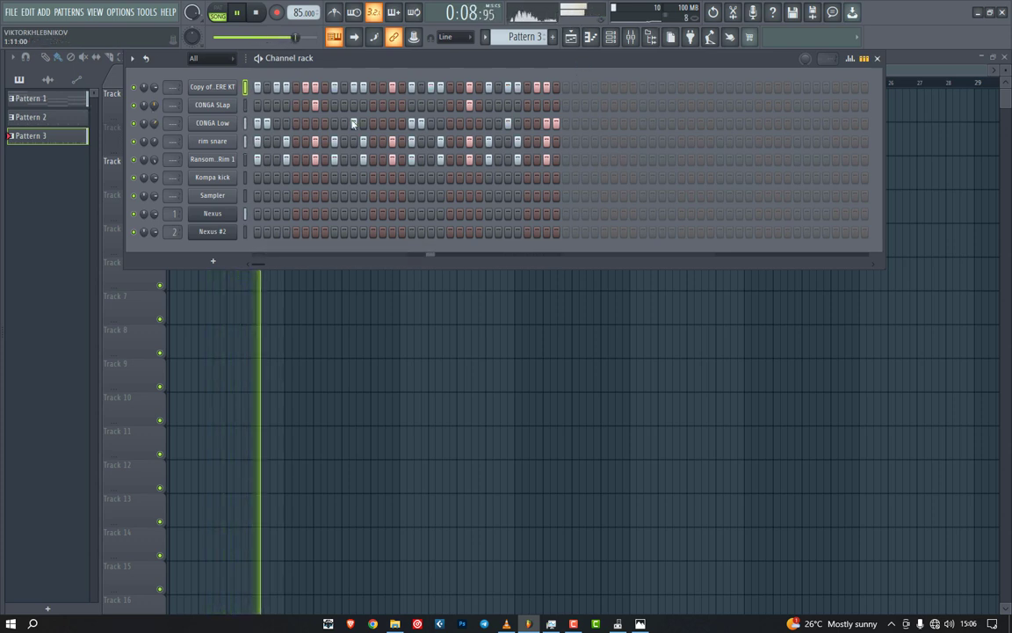
pyautogui.press('space')
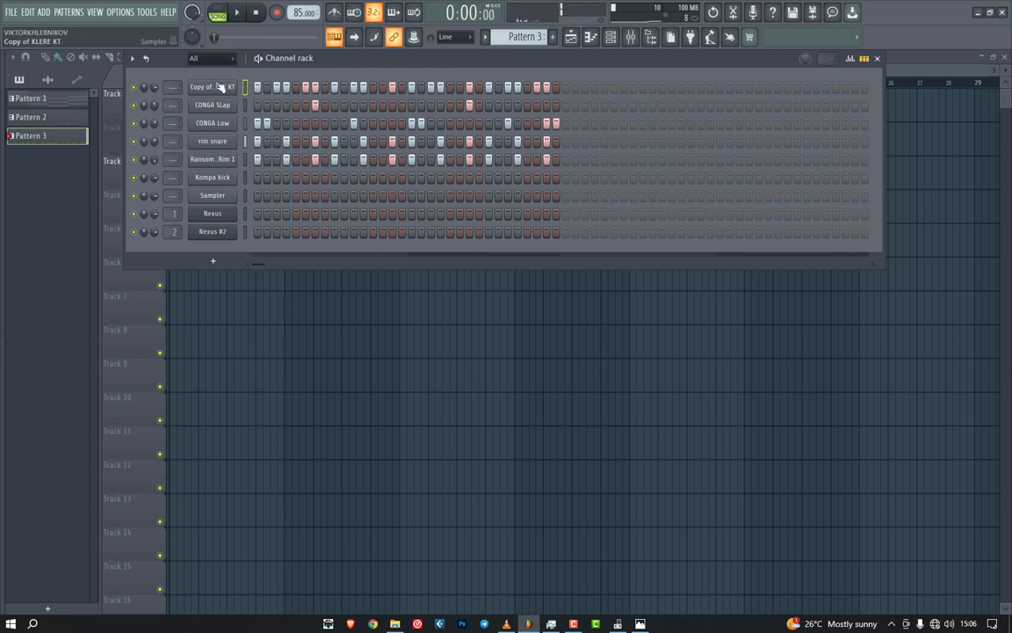
pyautogui.rightClick(221, 86)
pyautogui.press('Escape')
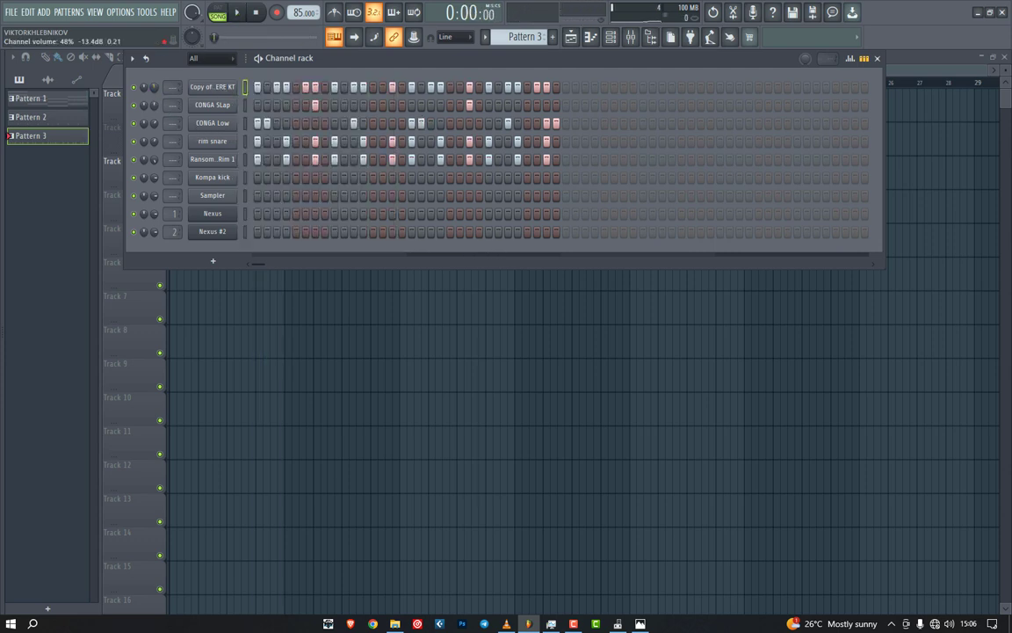
pyautogui.press('space')
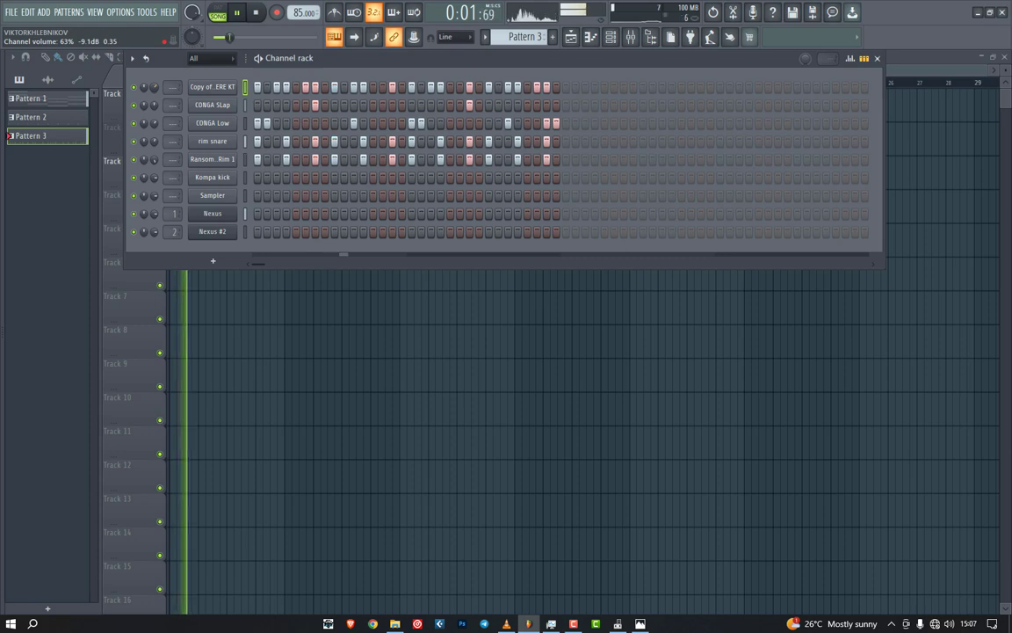
pyautogui.press('space')
# Step: Switch playback from song mode to pattern mode
pyautogui.moveTo(3, 301)
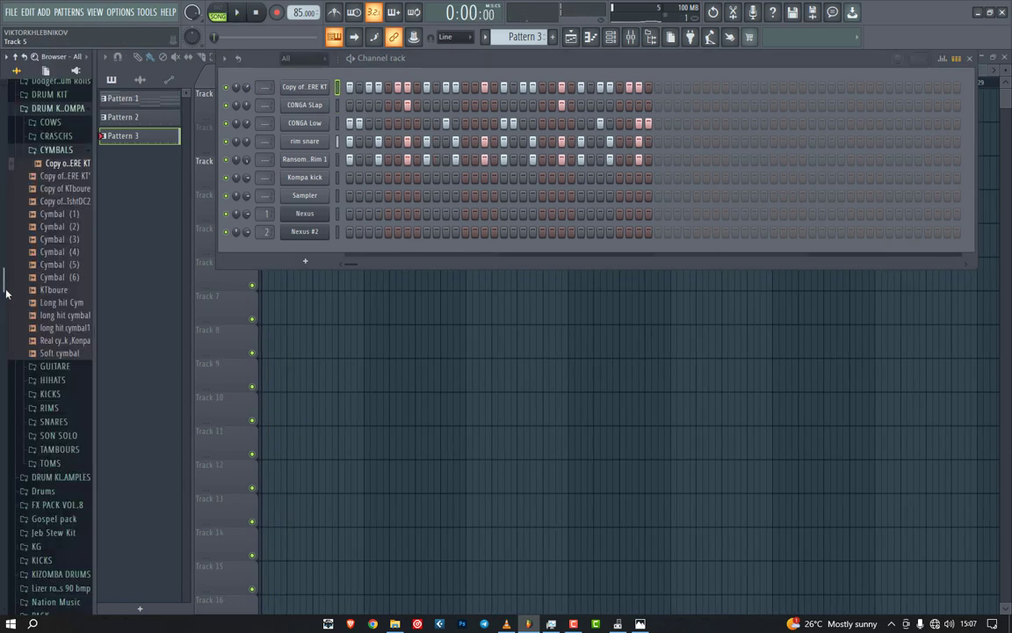
pyautogui.click(218, 12)
pyautogui.moveTo(3, 211)
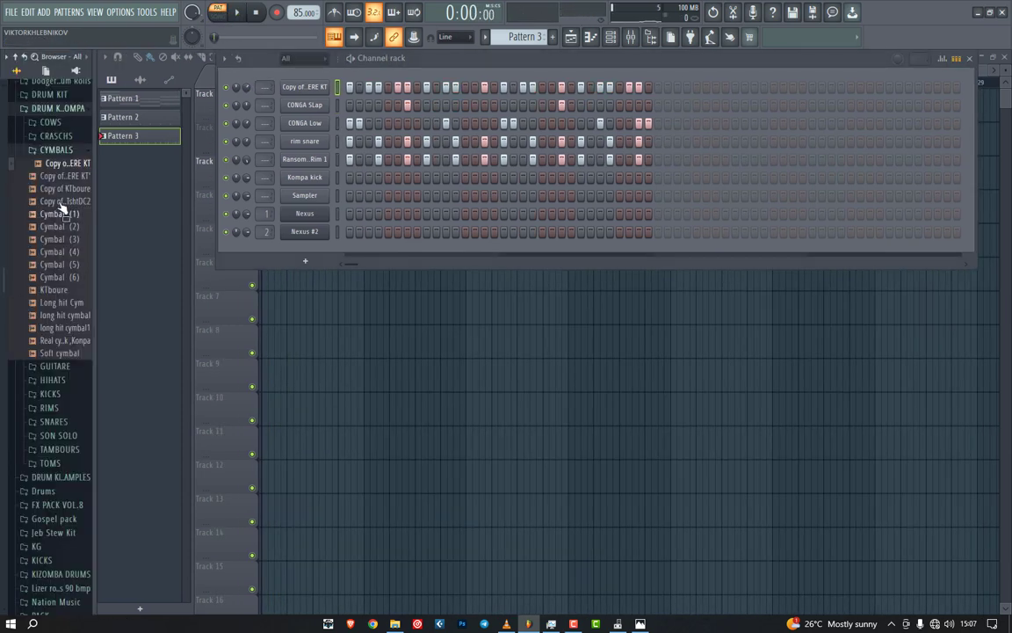
pyautogui.click(67, 151)
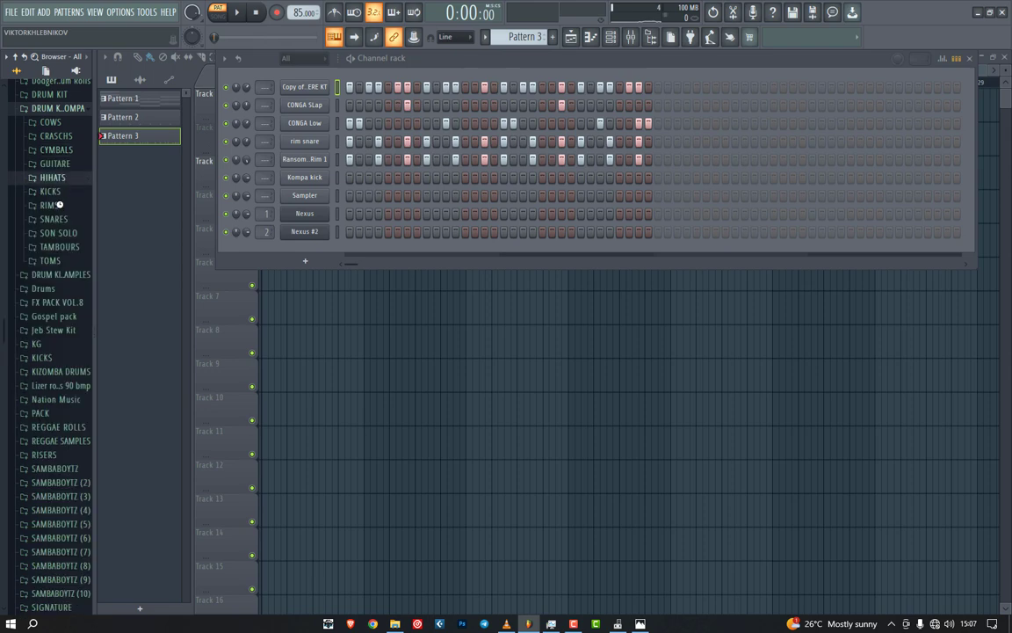
pyautogui.click(53, 177)
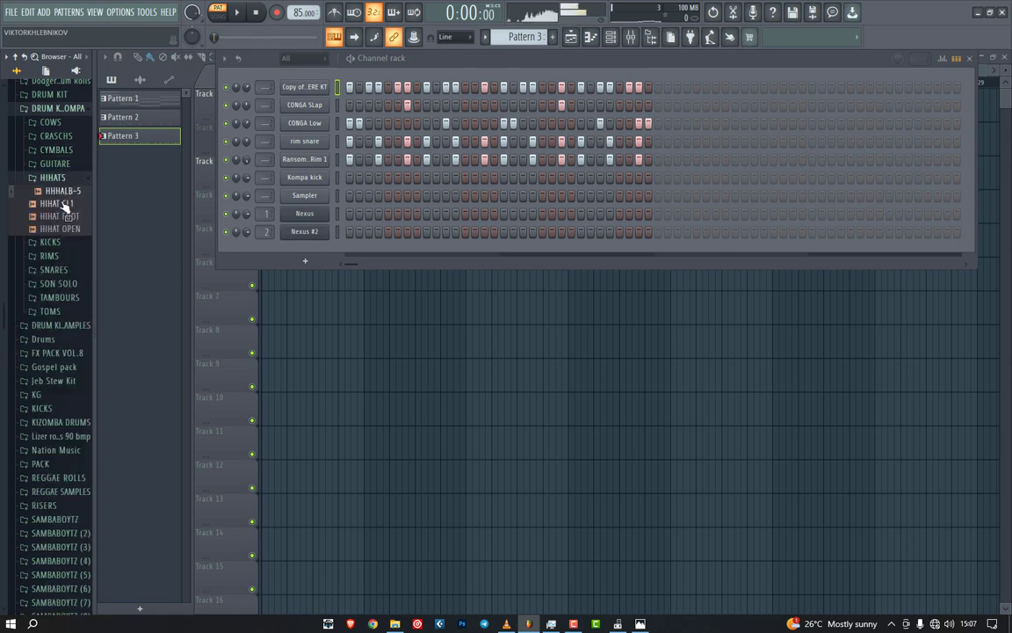
pyautogui.moveTo(74, 216); pyautogui.dragTo(231, 86)
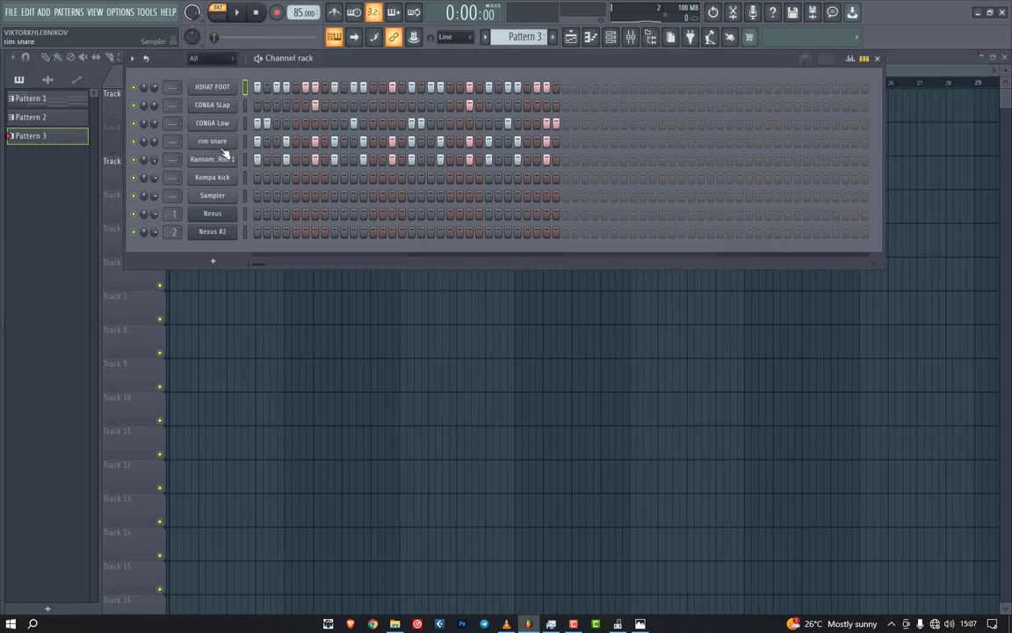
pyautogui.moveTo(27, 191)
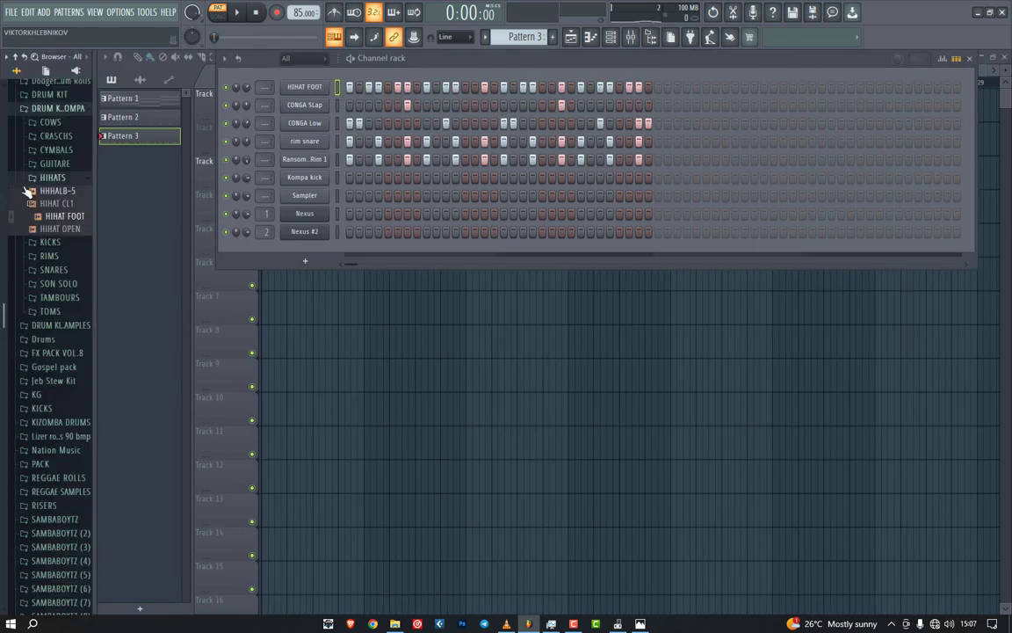
pyautogui.click(67, 149)
pyautogui.moveTo(57, 162); pyautogui.dragTo(216, 90)
pyautogui.click(216, 90)
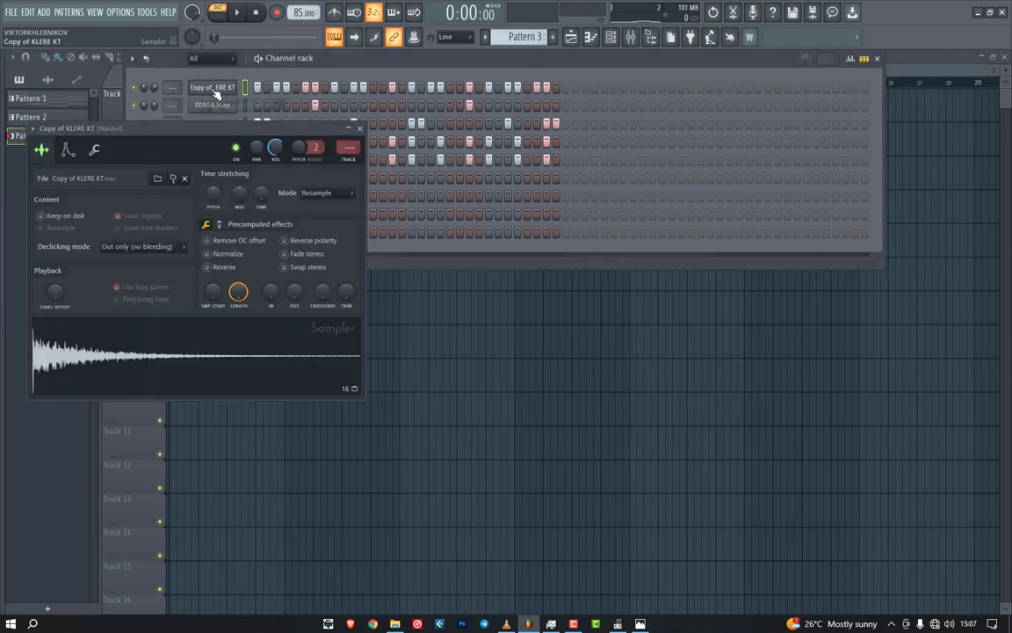
pyautogui.click(362, 141)
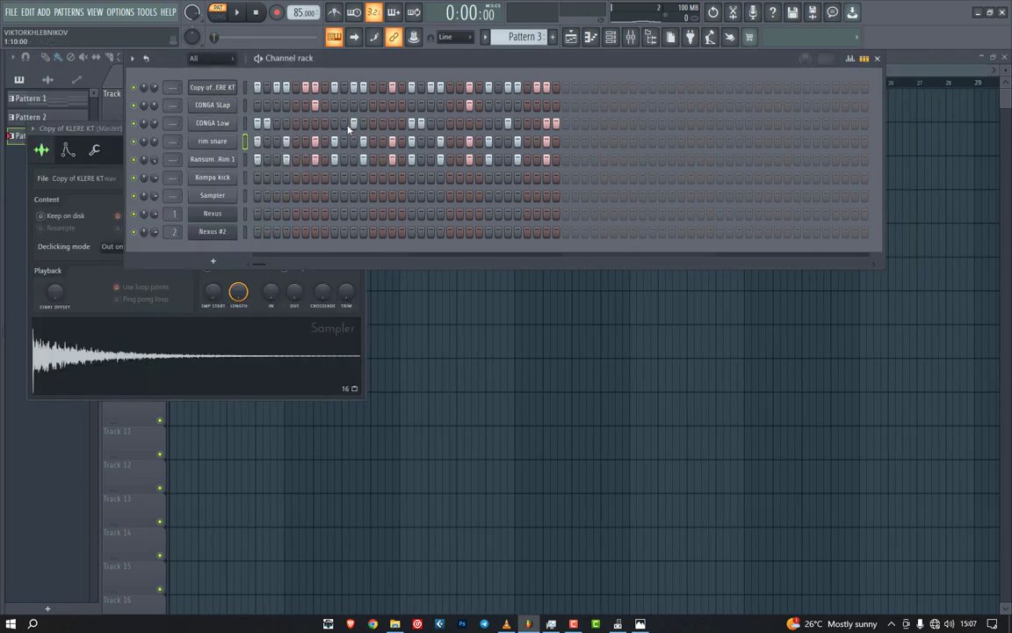
pyautogui.click(121, 131)
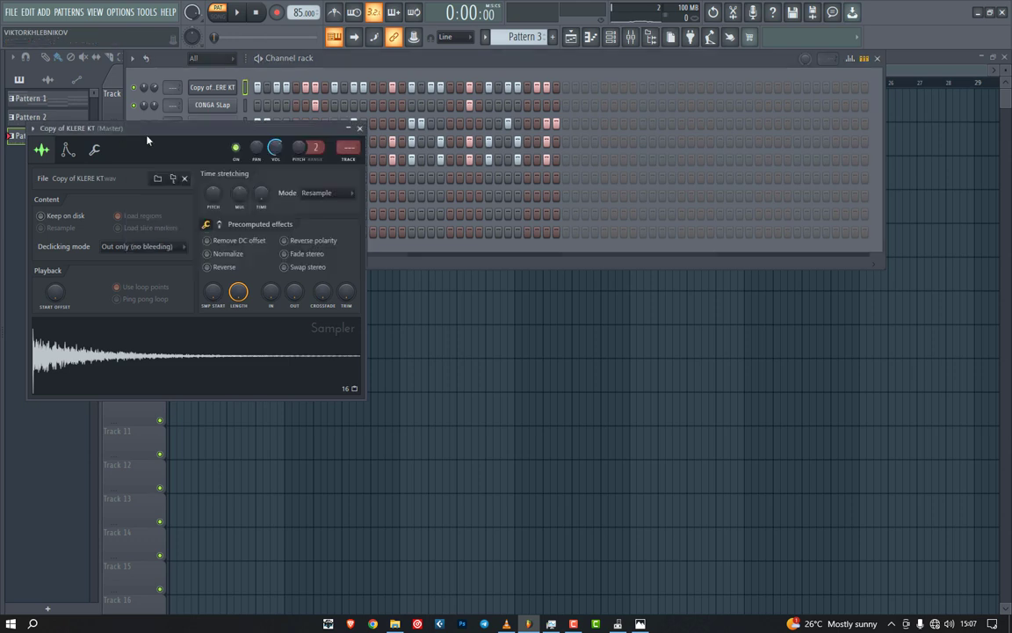
pyautogui.click(359, 130)
# Step: Preview the Cymbal (3) and hi-hat samples, and add HIHAT OPEN as a new channel above the Copy of KLERE KT channel
pyautogui.hotkey('alt', 'F8')
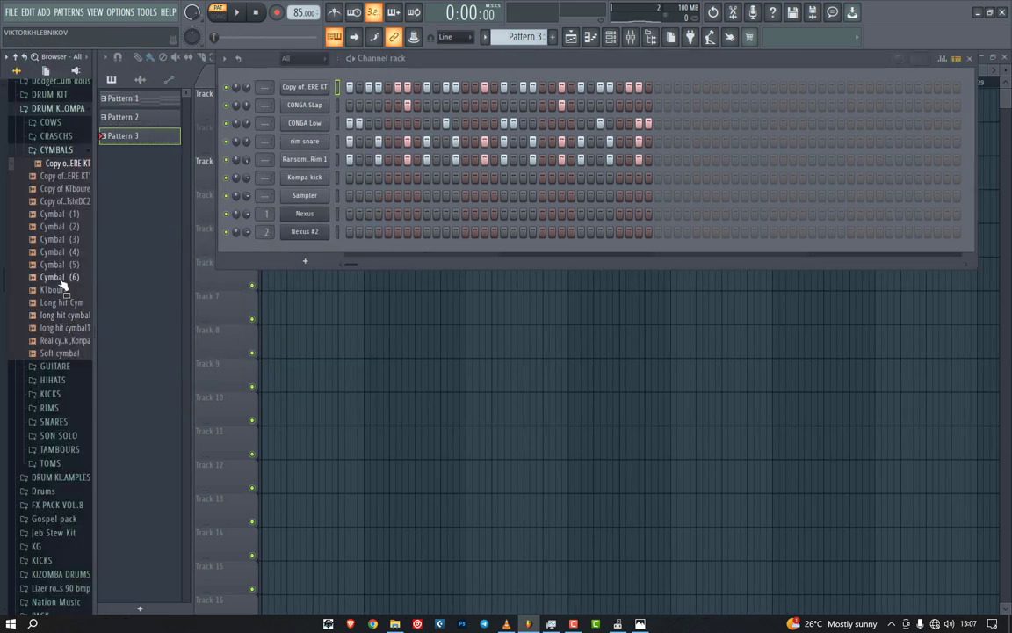
pyautogui.click(75, 240)
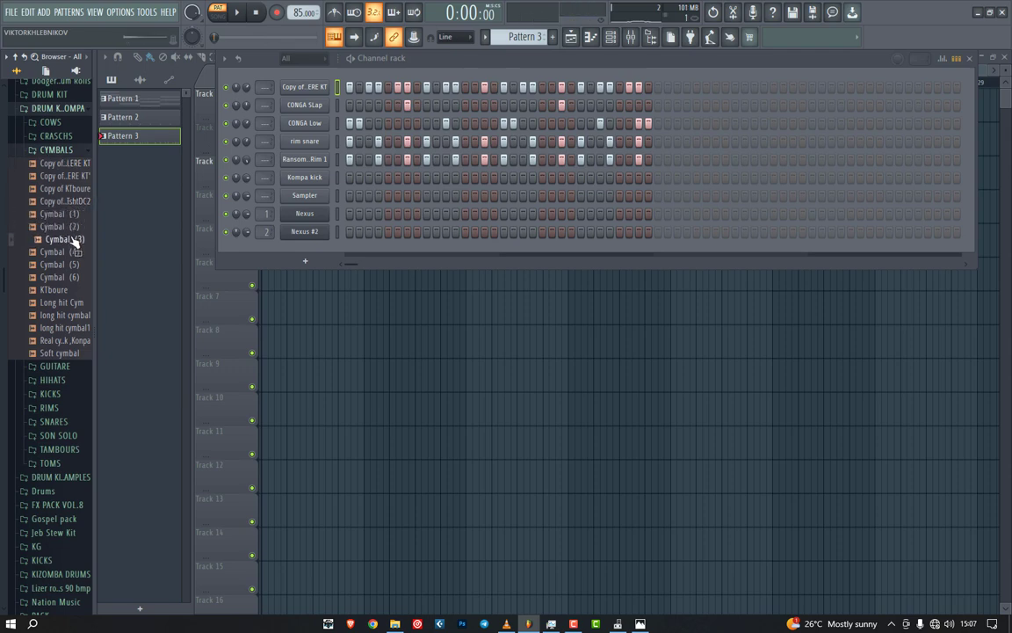
pyautogui.click(54, 151)
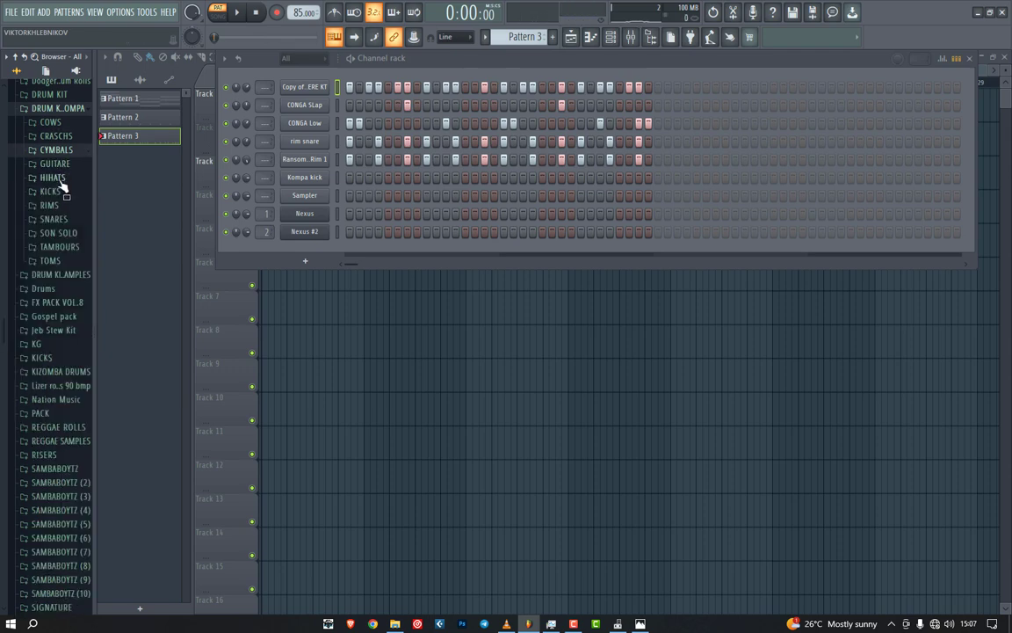
pyautogui.click(55, 178)
pyautogui.click(66, 218)
pyautogui.click(71, 231)
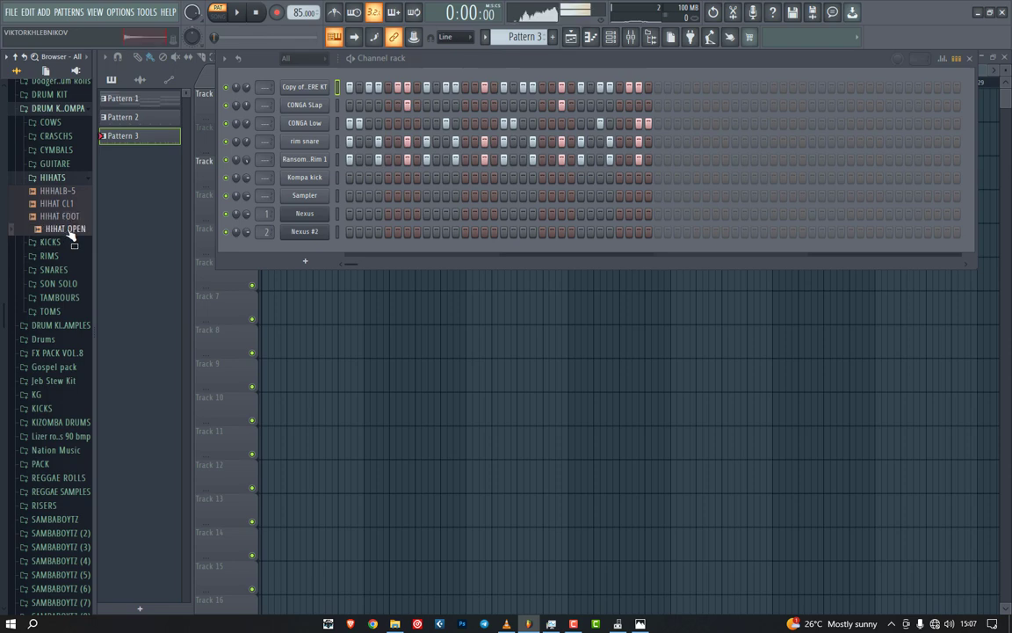
pyautogui.click(67, 219)
pyautogui.click(72, 232)
pyautogui.moveTo(72, 234); pyautogui.dragTo(243, 88)
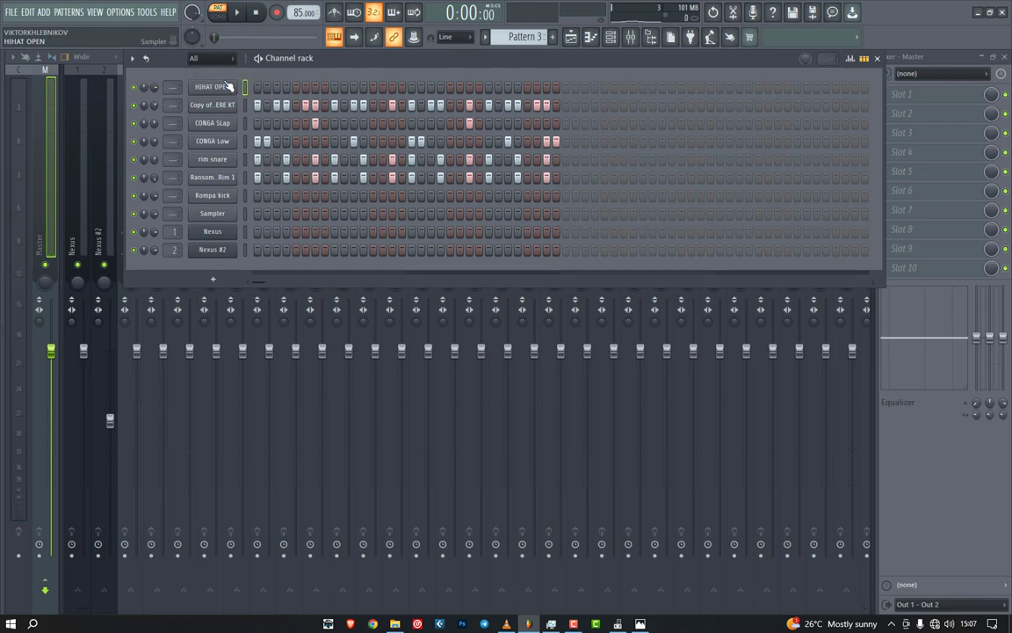
# Step: Add HIHAT OPEN hits on steps 15 and 31 of Pattern 3 and lower the channel volume to 9%
pyautogui.click(214, 87)
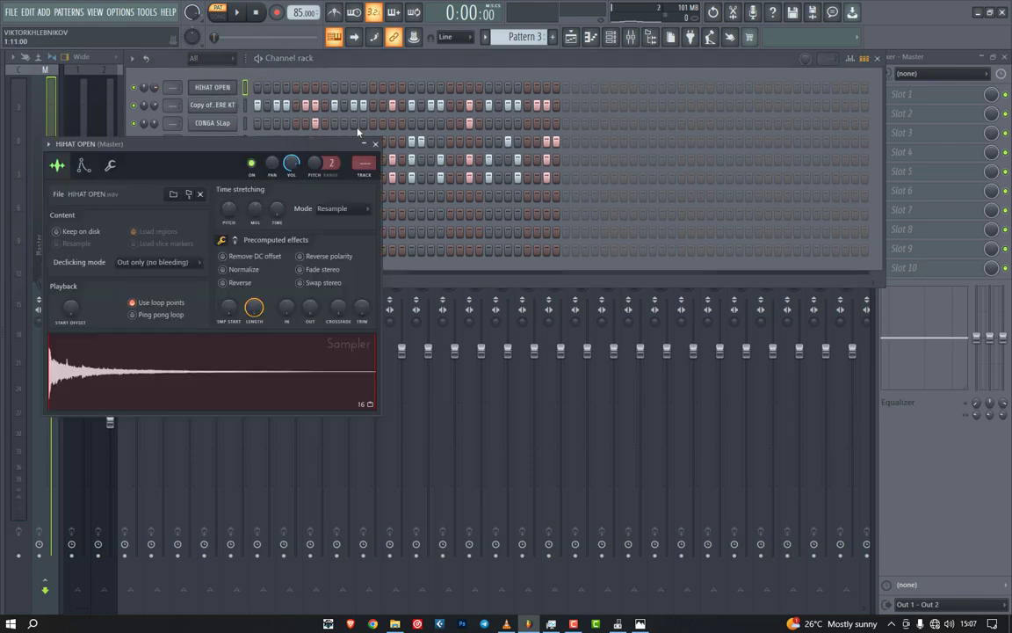
pyautogui.click(375, 145)
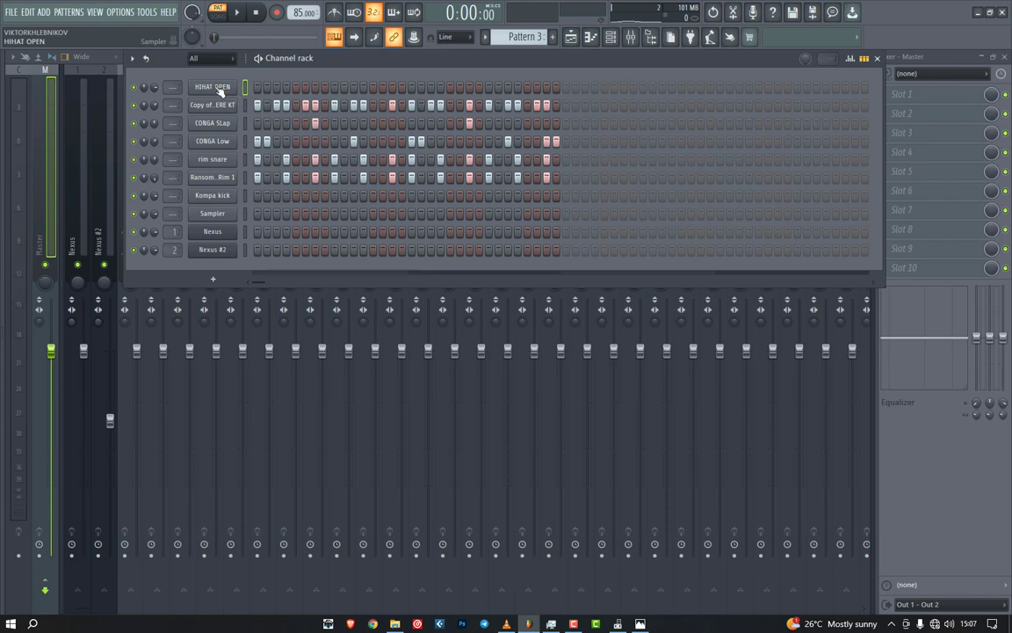
pyautogui.click(218, 89)
pyautogui.click(220, 89)
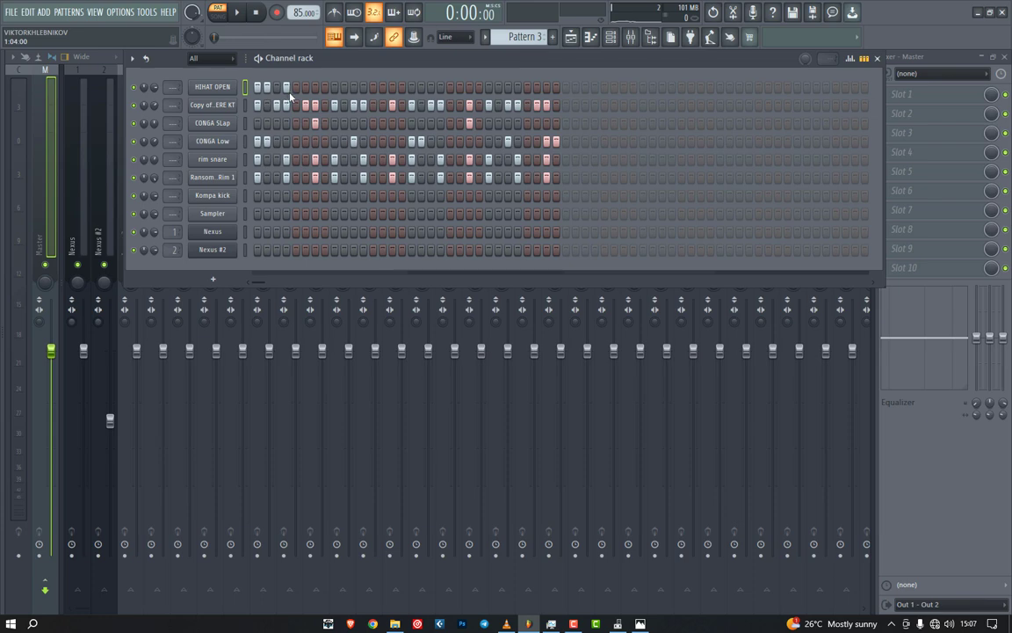
pyautogui.press('space')
pyautogui.press('space')
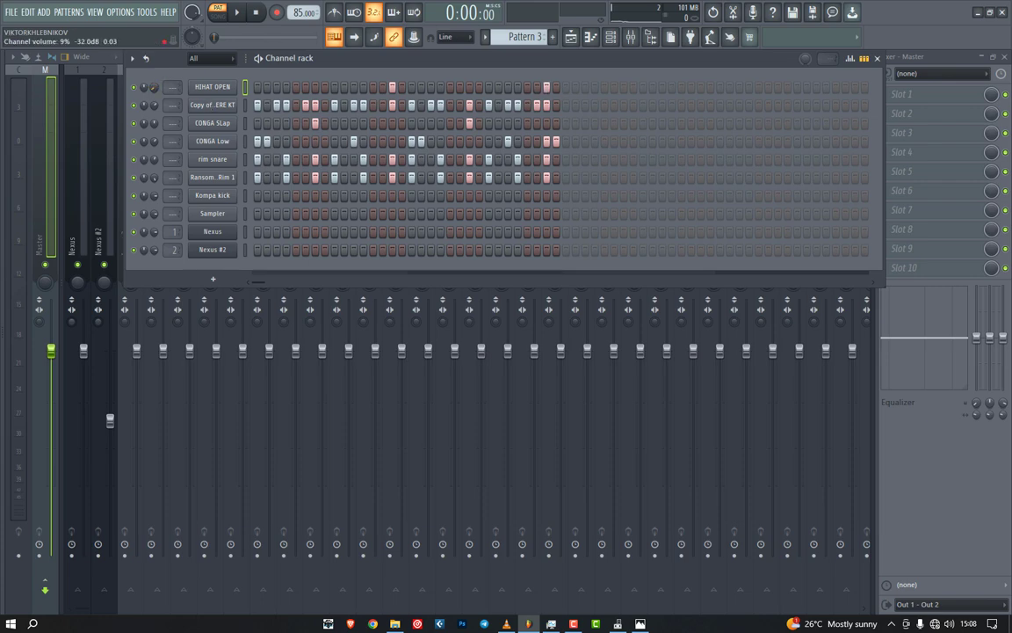
# Step: Play Pattern 3 and fine-tune the HIHAT OPEN channel volume against the other percussion
pyautogui.press('space')
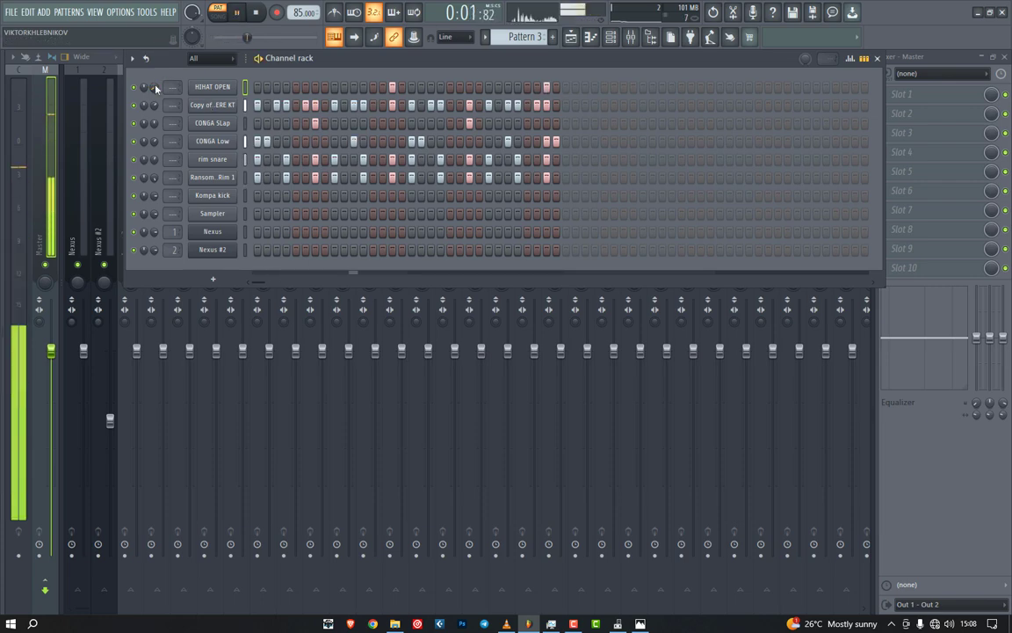
pyautogui.moveTo(155, 87); pyautogui.dragTo(156, 99)
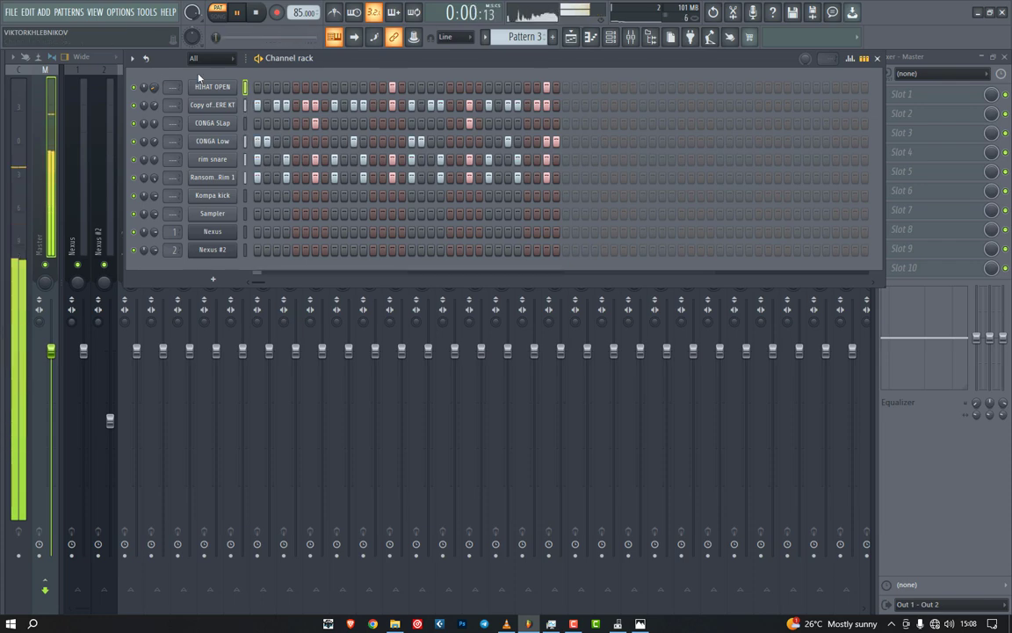
pyautogui.press('space')
# Step: Add the HIHAT FOOT sample from the HIHATS folder as a new channel above HIHAT OPEN
pyautogui.moveTo(2, 258)
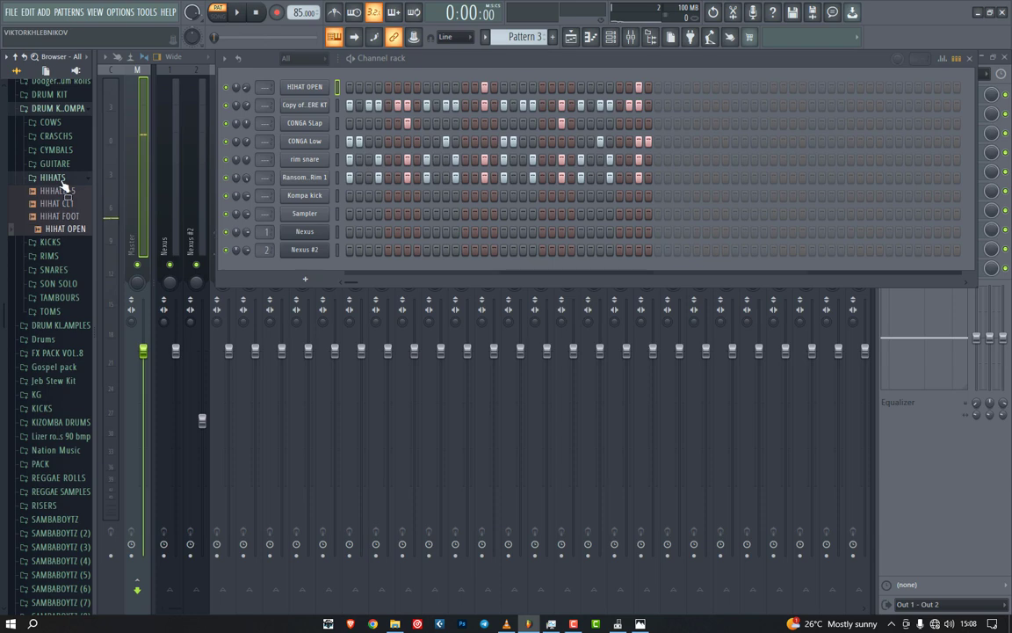
pyautogui.click(60, 179)
pyautogui.click(76, 181)
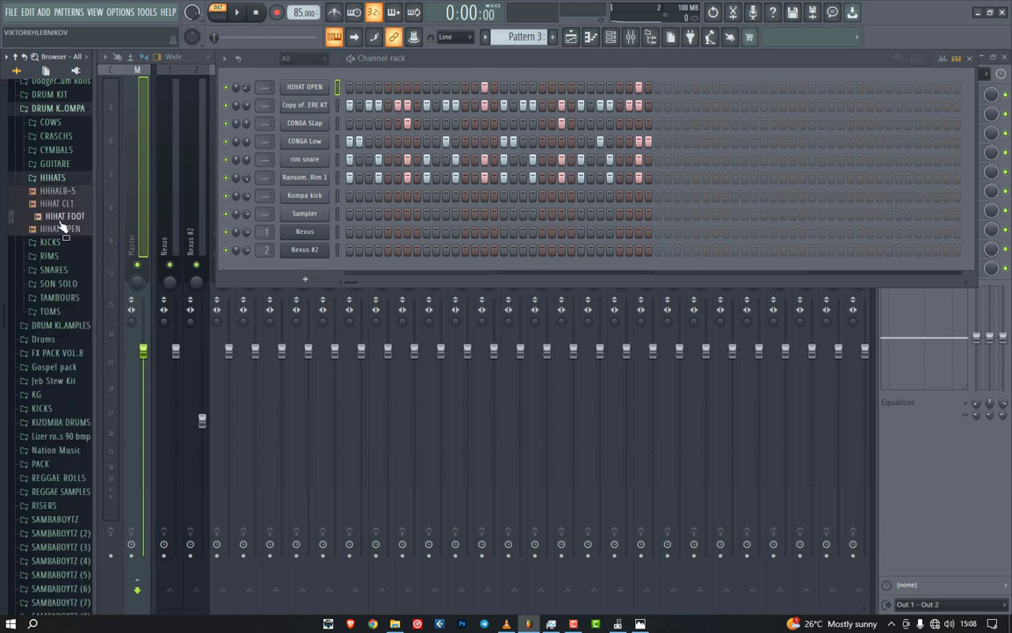
pyautogui.moveTo(63, 224); pyautogui.dragTo(268, 88)
# Step: Place HIHAT FOOT hits on steps 1, 2, 4, 7, 9 and 11 through 15 while auditioning the pattern
pyautogui.press('space')
pyautogui.press('space')
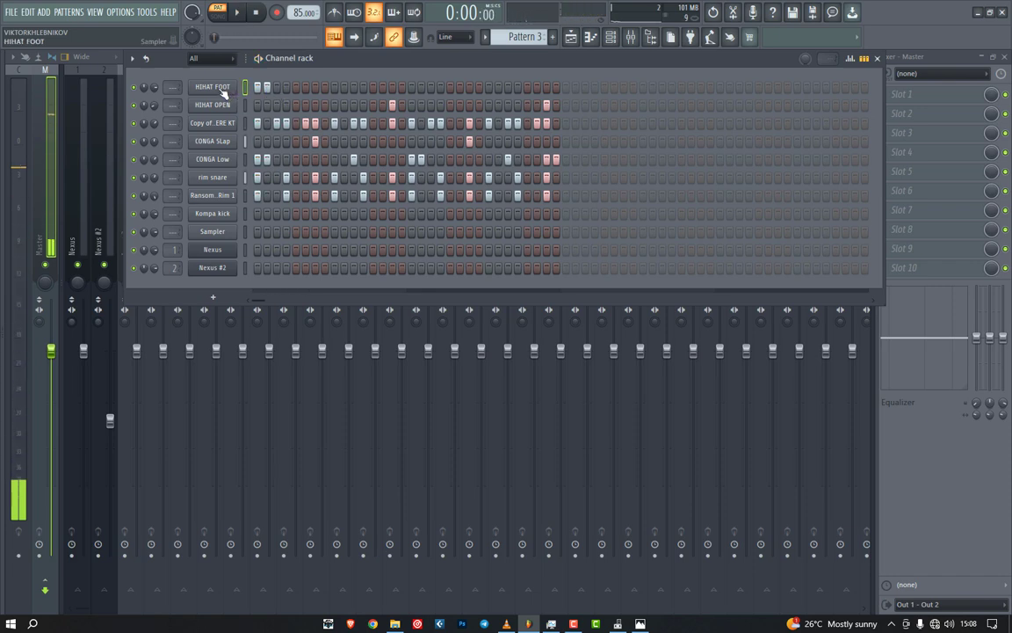
pyautogui.click(217, 88)
pyautogui.click(391, 159)
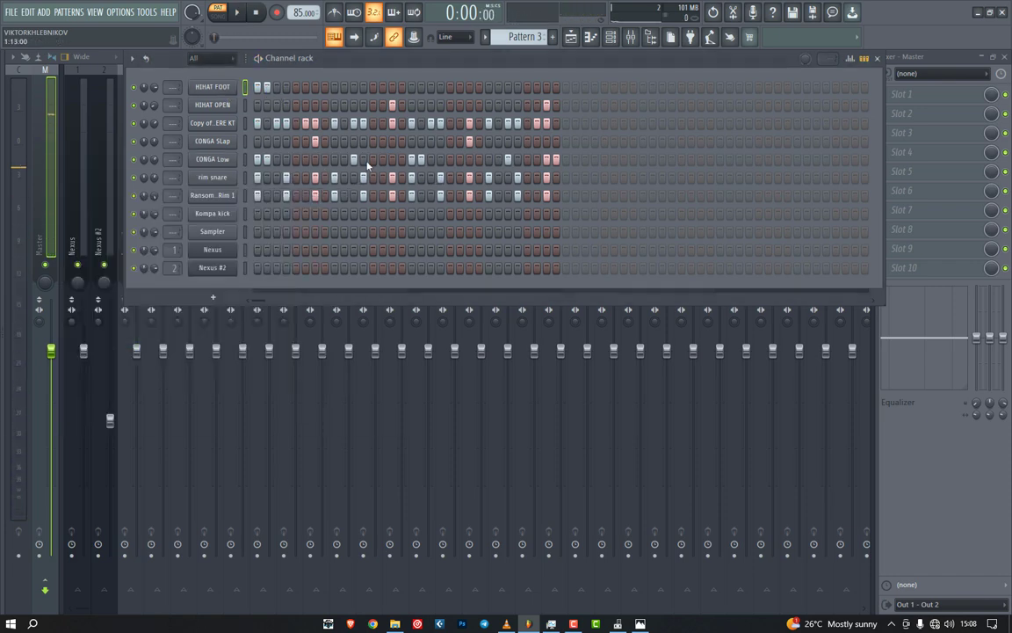
pyautogui.press('space')
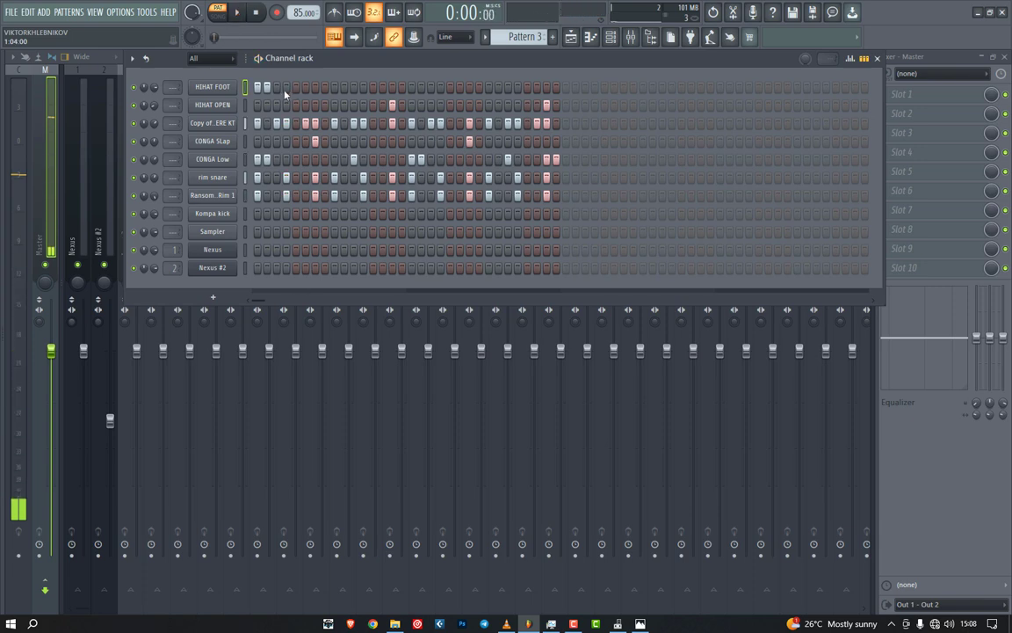
pyautogui.click(286, 87)
pyautogui.press('space')
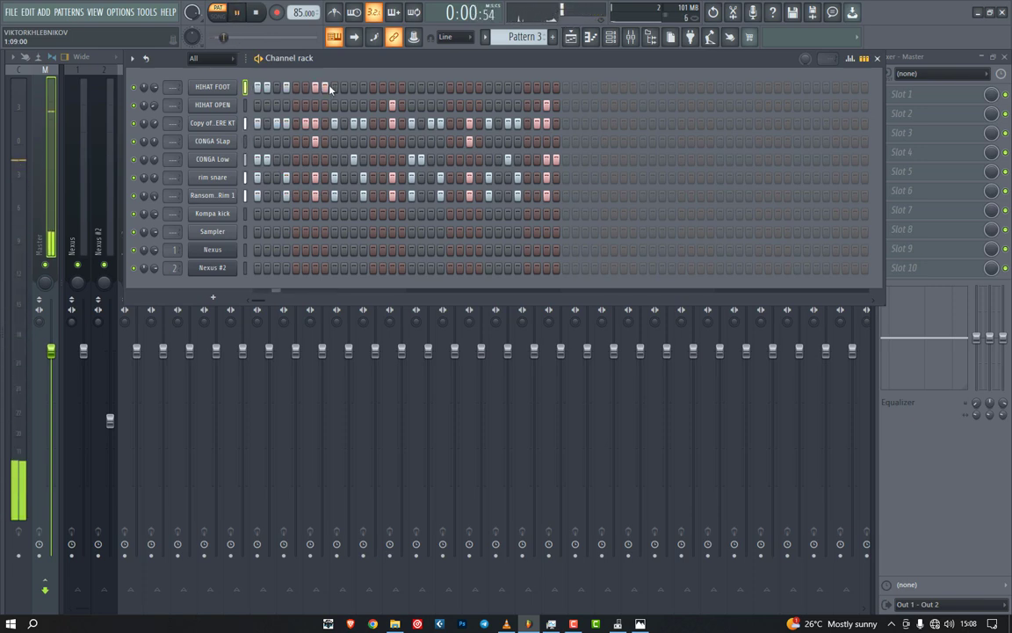
pyautogui.press('space')
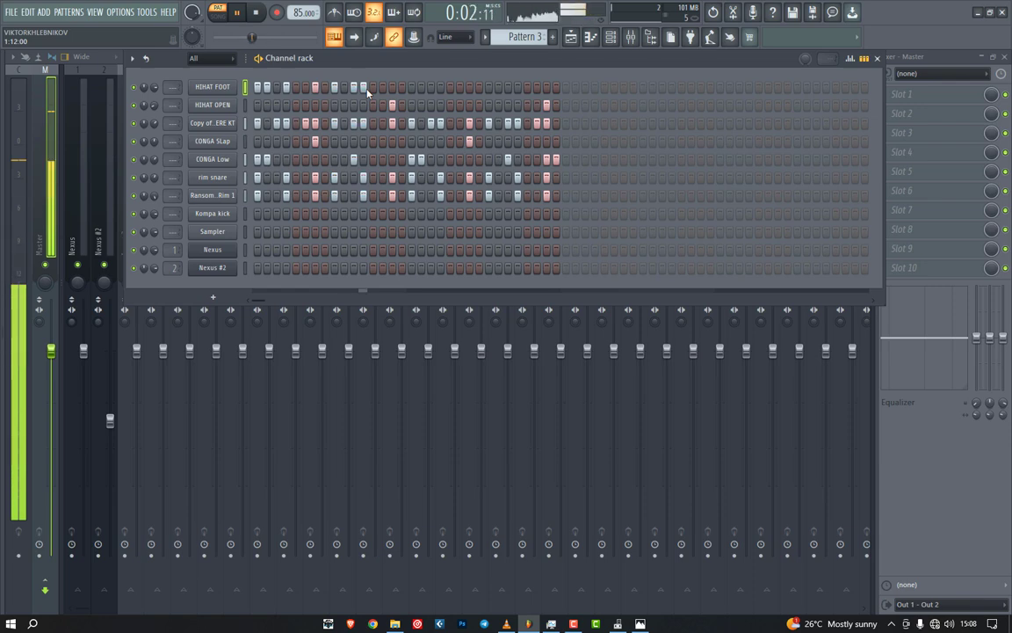
pyautogui.rightClick(365, 87)
pyautogui.rightClick(356, 88)
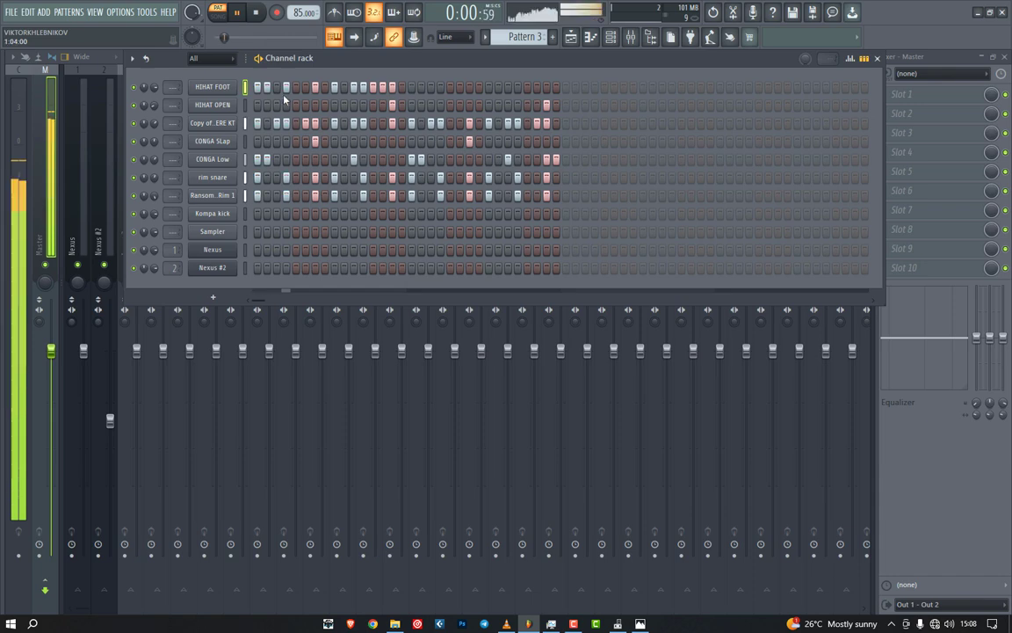
pyautogui.press('space')
# Step: Duplicate the first bar of HIHAT FOOT notes into bar 2 in the piano roll, and close it
pyautogui.rightClick(239, 86)
pyautogui.click(259, 87)
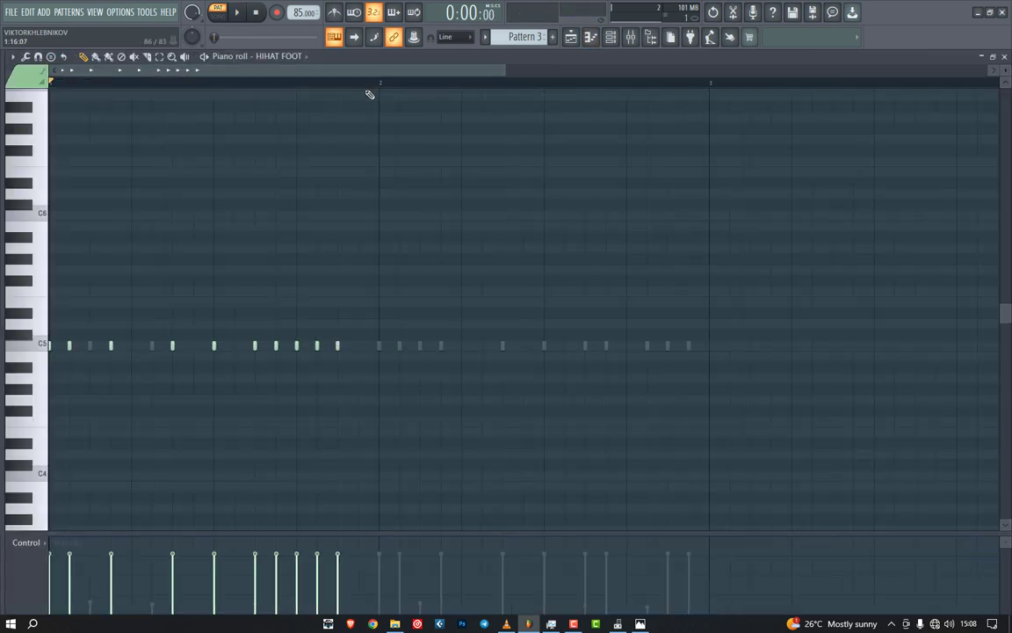
pyautogui.moveTo(382, 85); pyautogui.dragTo(50, 84)
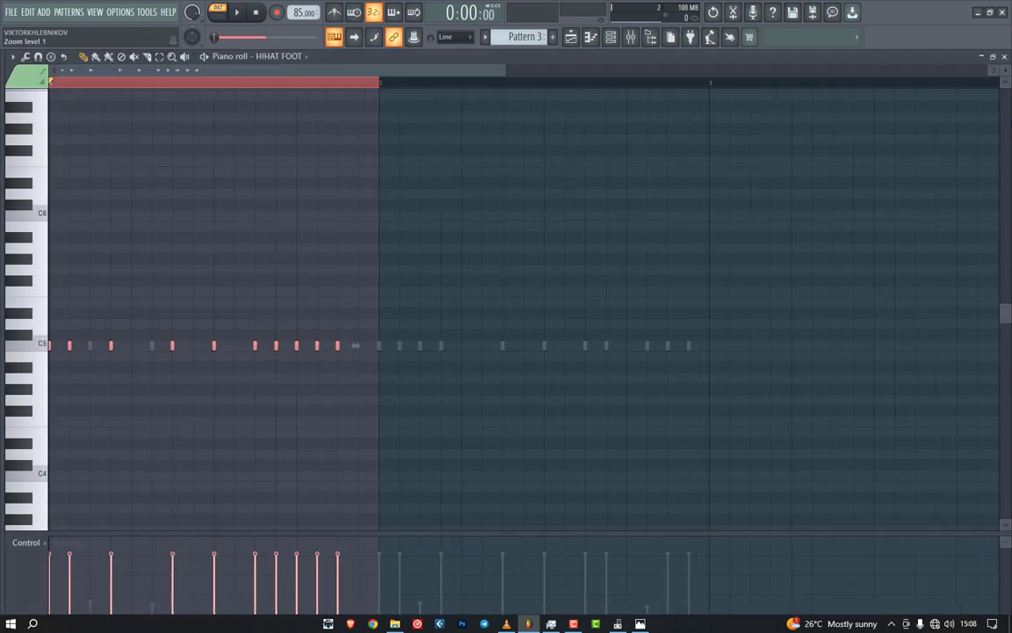
pyautogui.hotkey('ctrl', 'b')
pyautogui.click(587, 85)
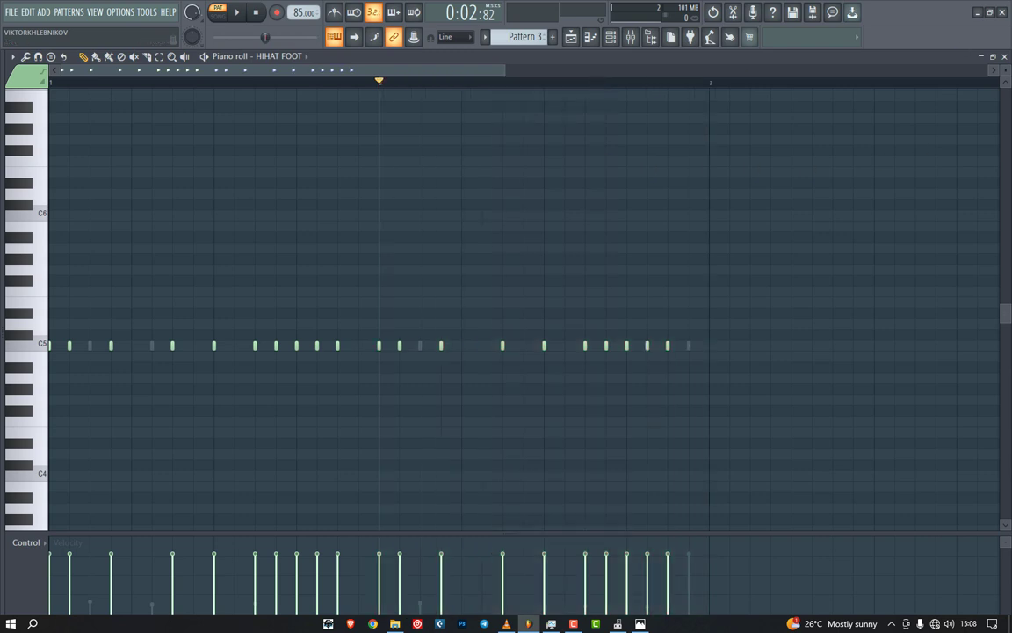
pyautogui.click(1004, 56)
# Step: Lower the HIHAT FOOT channel volume to about 21% during playback and audition the pattern again
pyautogui.press('space')
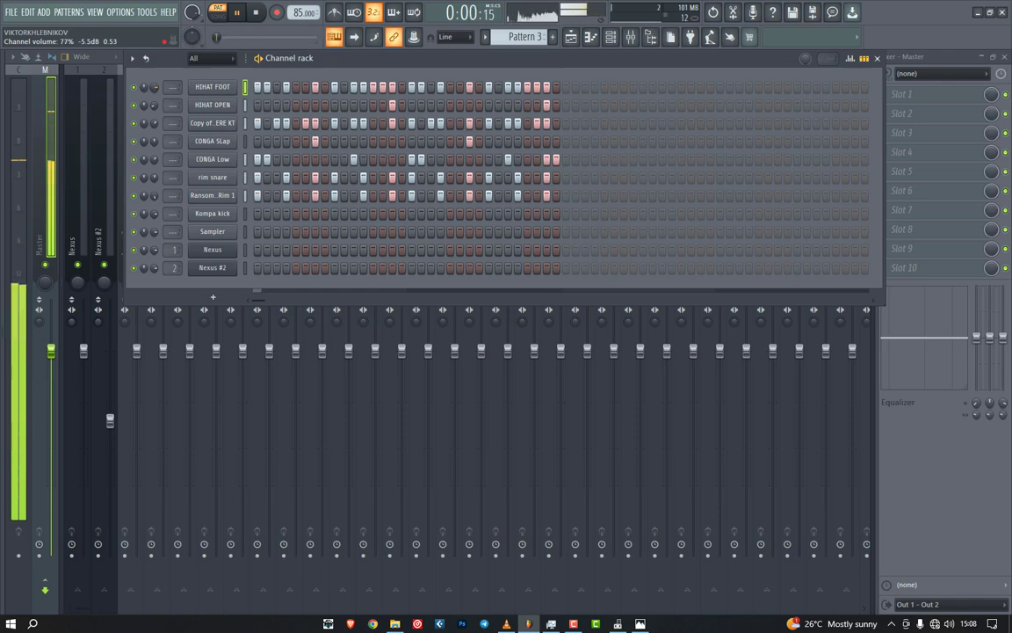
pyautogui.moveTo(154, 87); pyautogui.dragTo(153, 138)
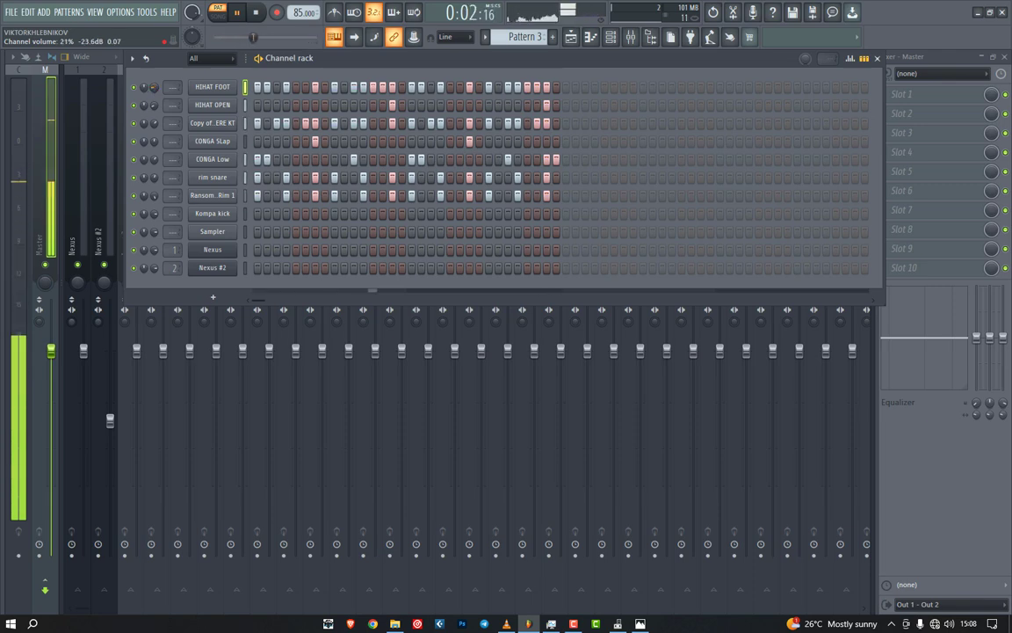
pyautogui.press('space')
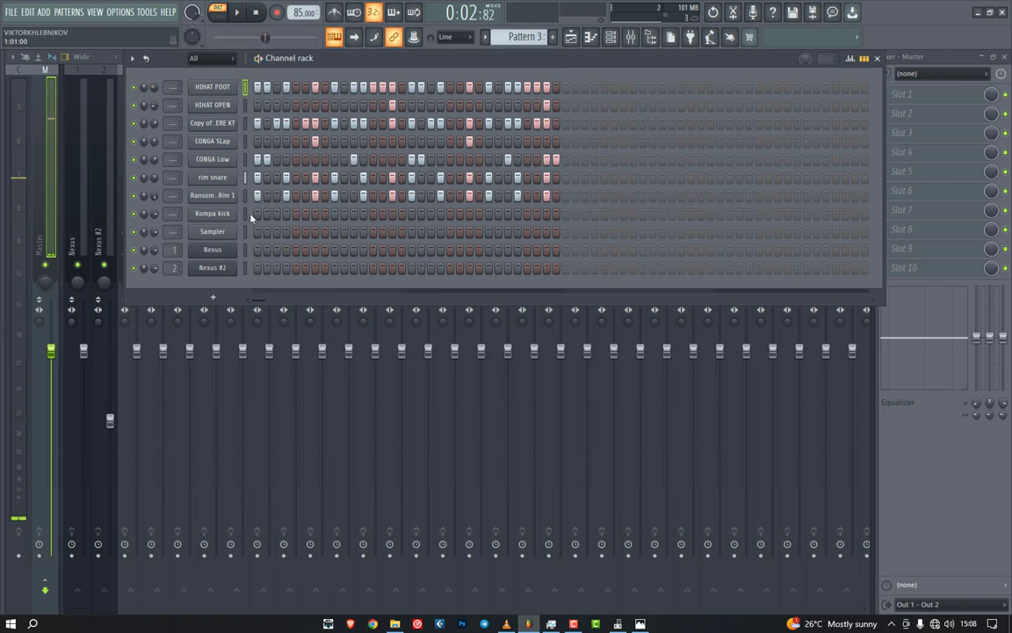
pyautogui.press('space')
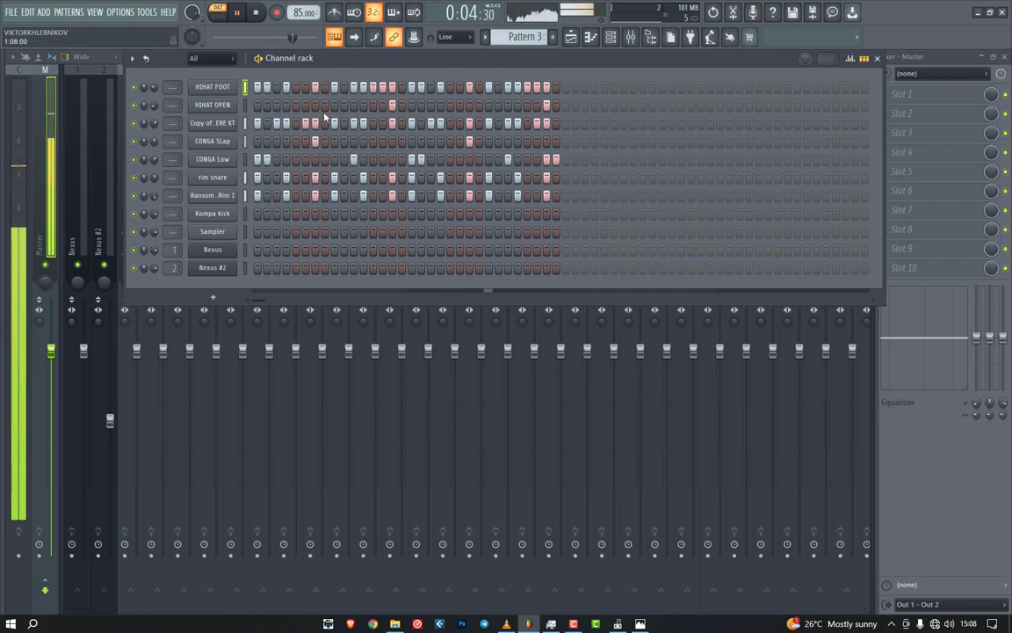
# Step: Stop Pattern 3, switch to Song mode, and play the arrangement briefly to hear everything together
pyautogui.press('space')
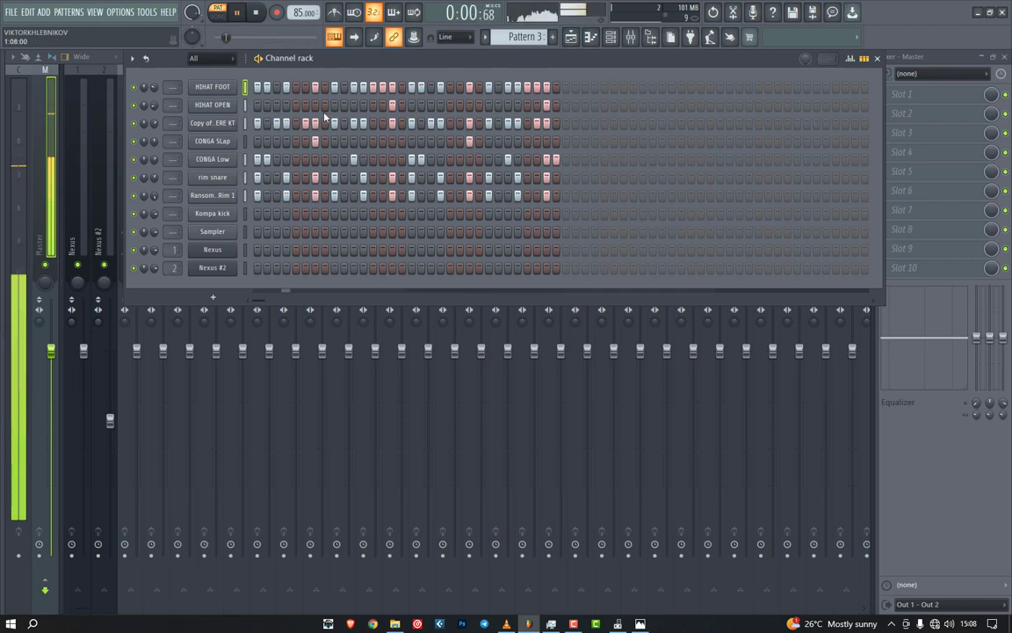
pyautogui.click(220, 12)
pyautogui.press('space')
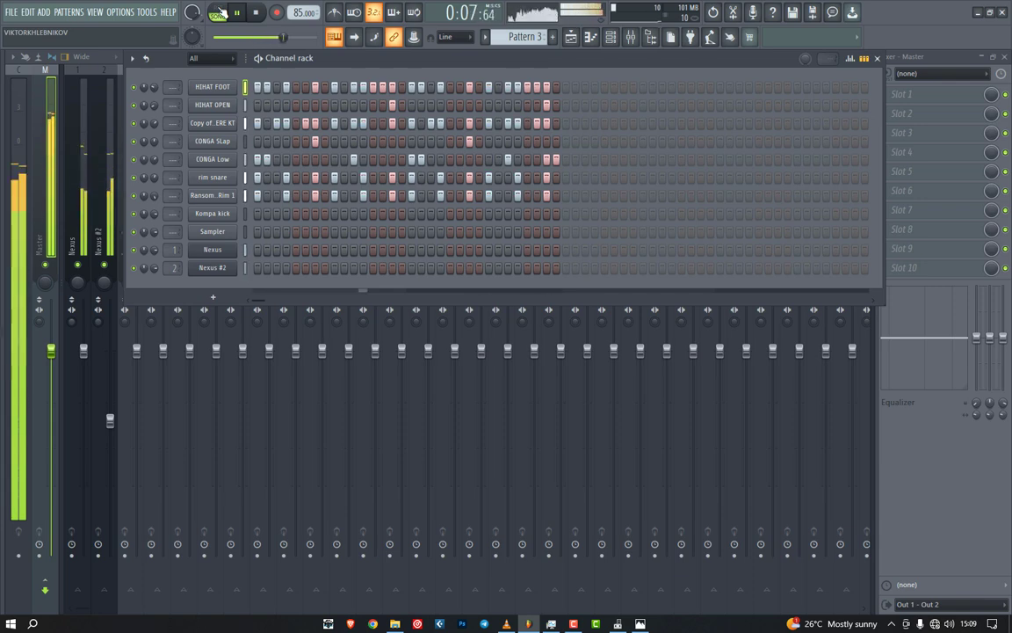
pyautogui.press('space')
# Step: Clear away the channel rack and mixer, open Pattern 1's Nexus chords in the piano roll, and play them in Pattern mode
pyautogui.click(612, 41)
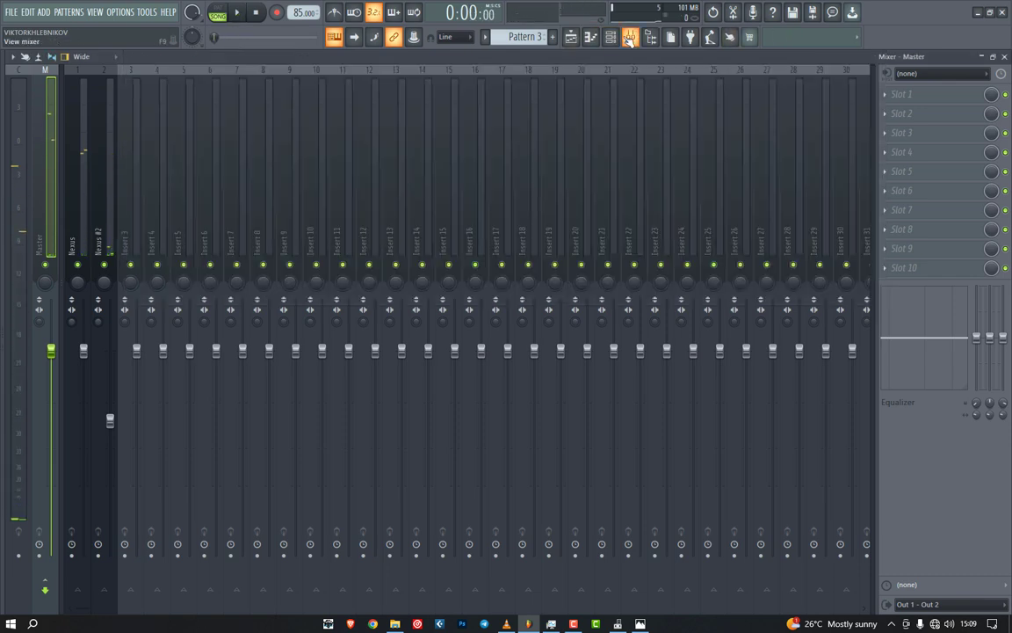
pyautogui.click(630, 37)
pyautogui.doubleClick(236, 109)
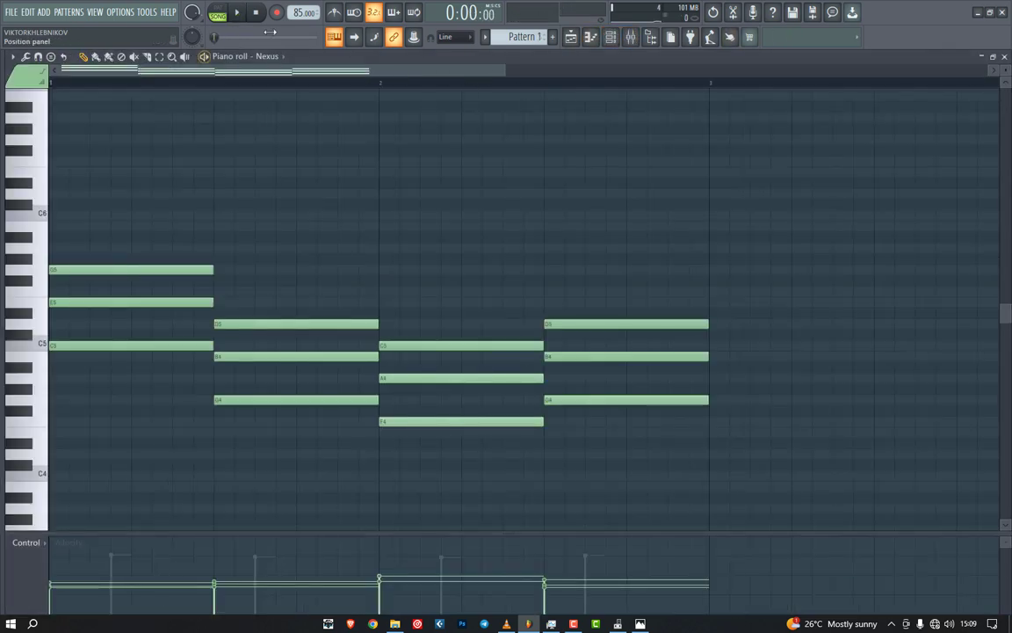
pyautogui.click(218, 13)
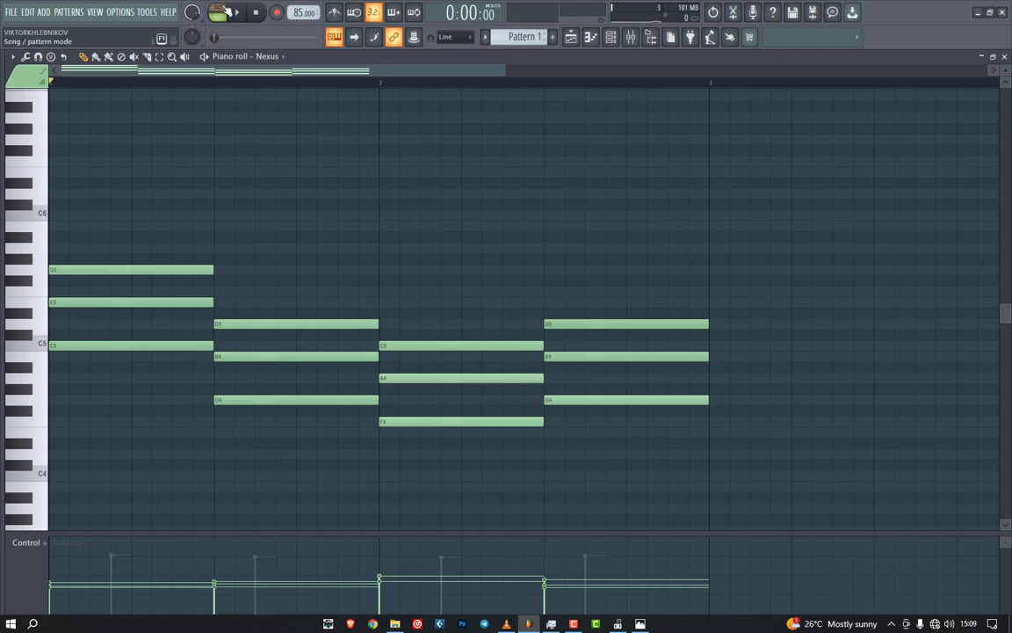
pyautogui.press('space')
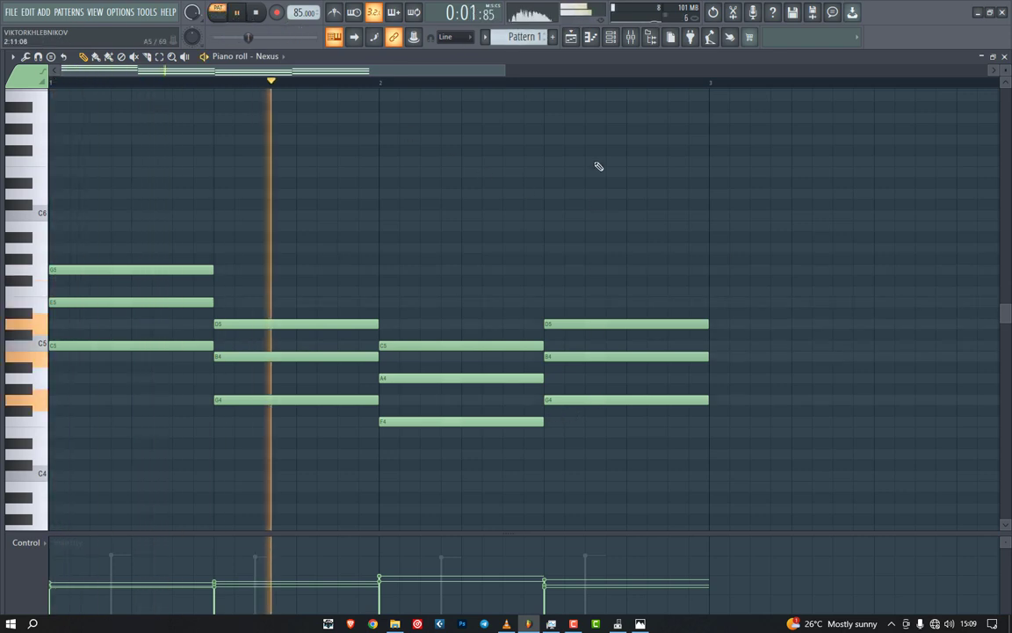
# Step: Lower the Nexus channel volume to about 37% during playback and audition the arrangement in Song mode
pyautogui.click(611, 37)
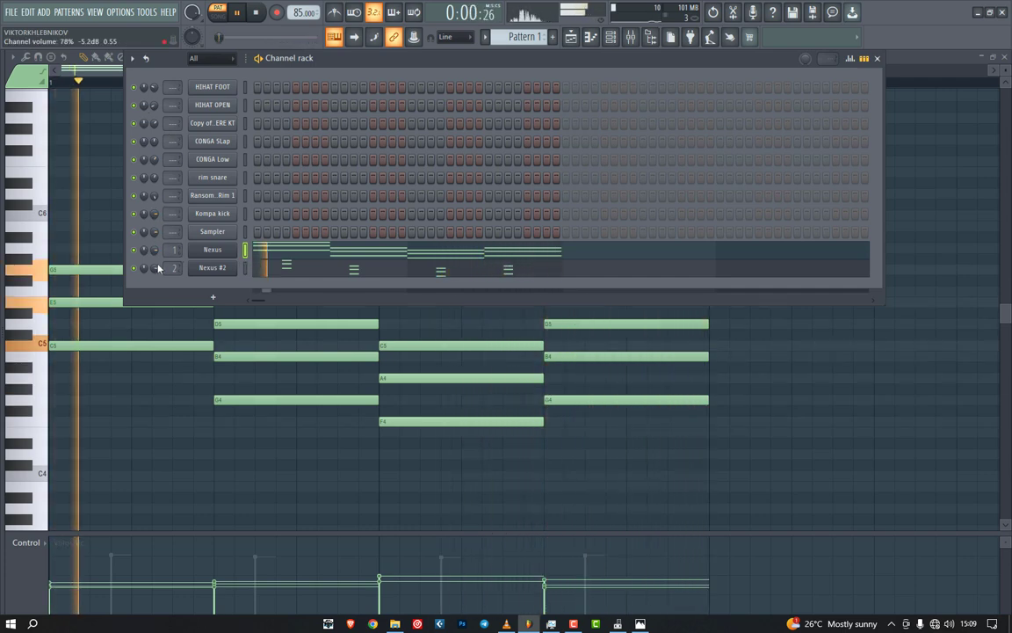
pyautogui.moveTo(155, 252); pyautogui.dragTo(155, 288)
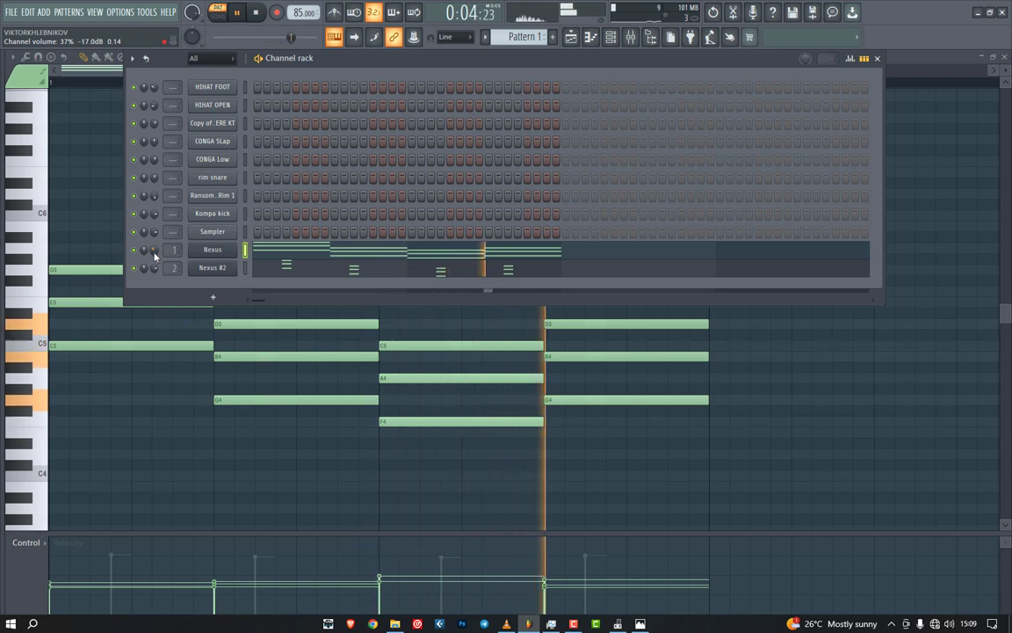
pyautogui.press('l')
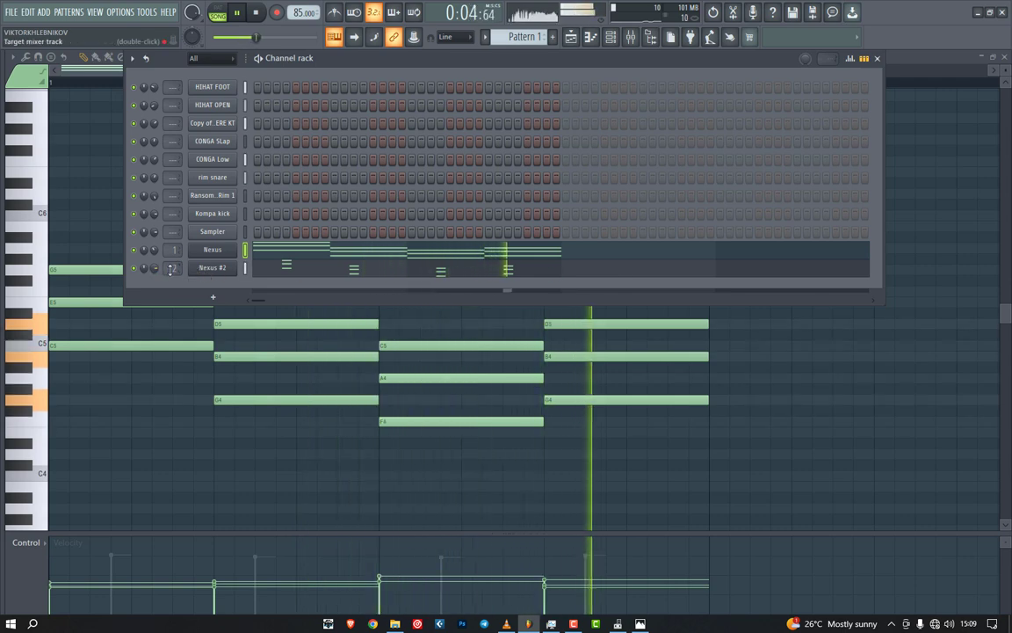
pyautogui.press('space')
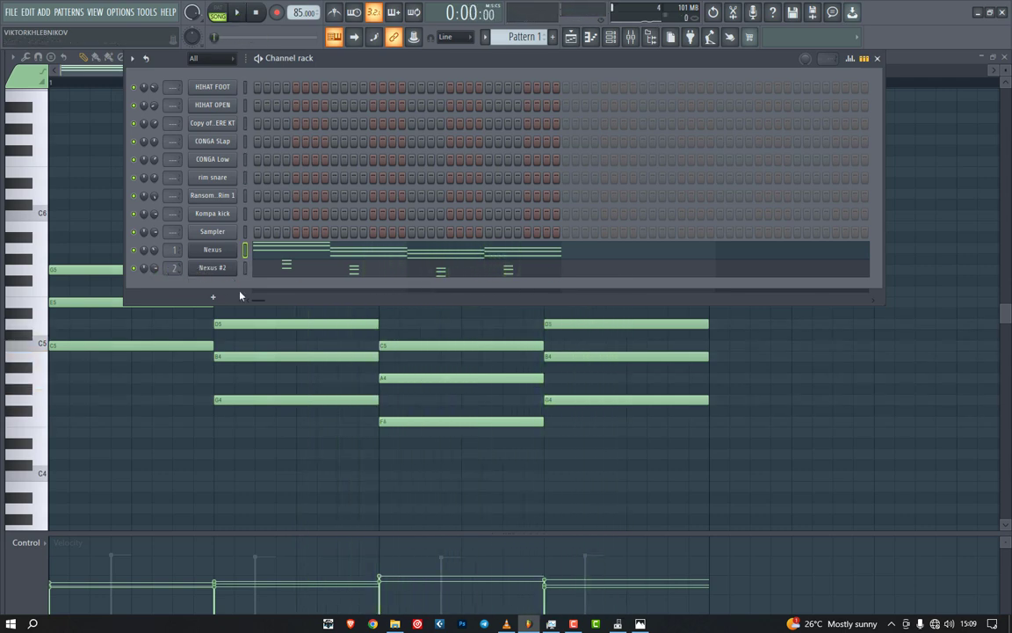
# Step: Copy the Nexus chords from Pattern 1 into the Sampler channel of a new Pattern 4 and open them in the piano roll
pyautogui.click(220, 297)
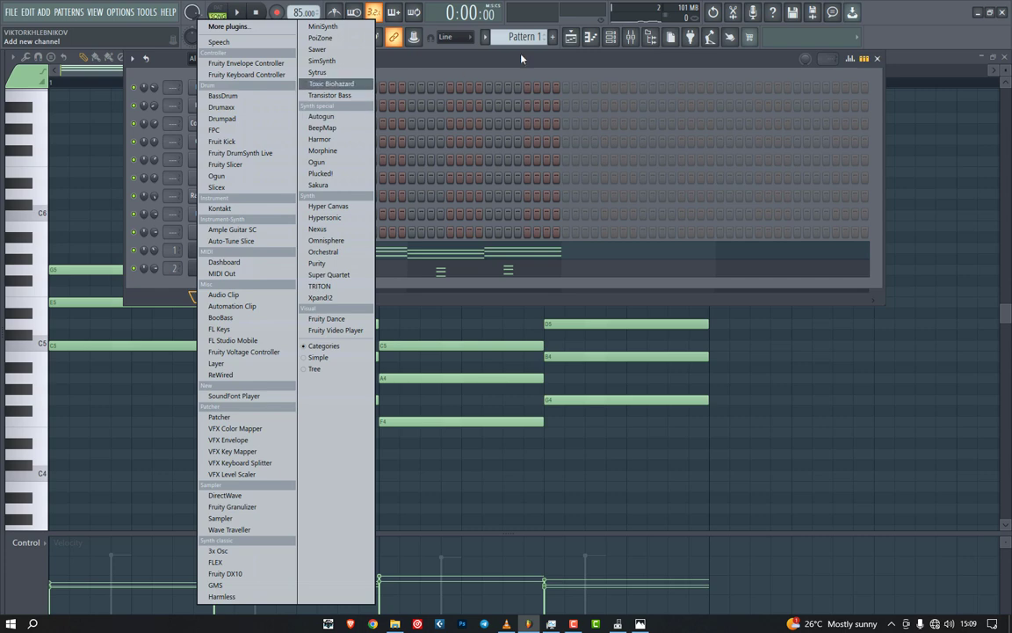
pyautogui.click(601, 51)
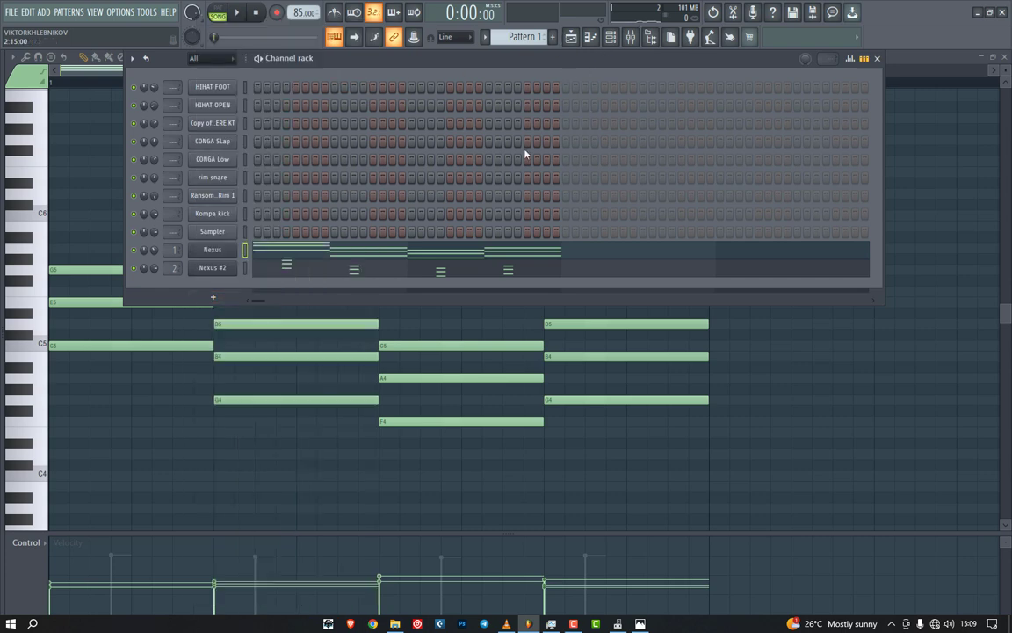
pyautogui.rightClick(239, 250)
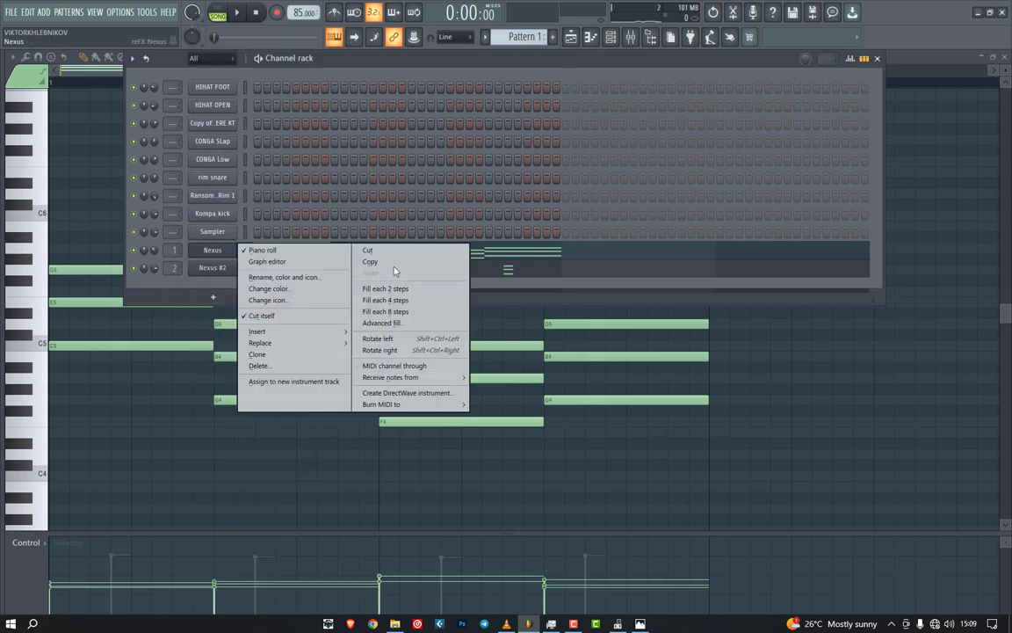
pyautogui.click(506, 115)
pyautogui.click(554, 38)
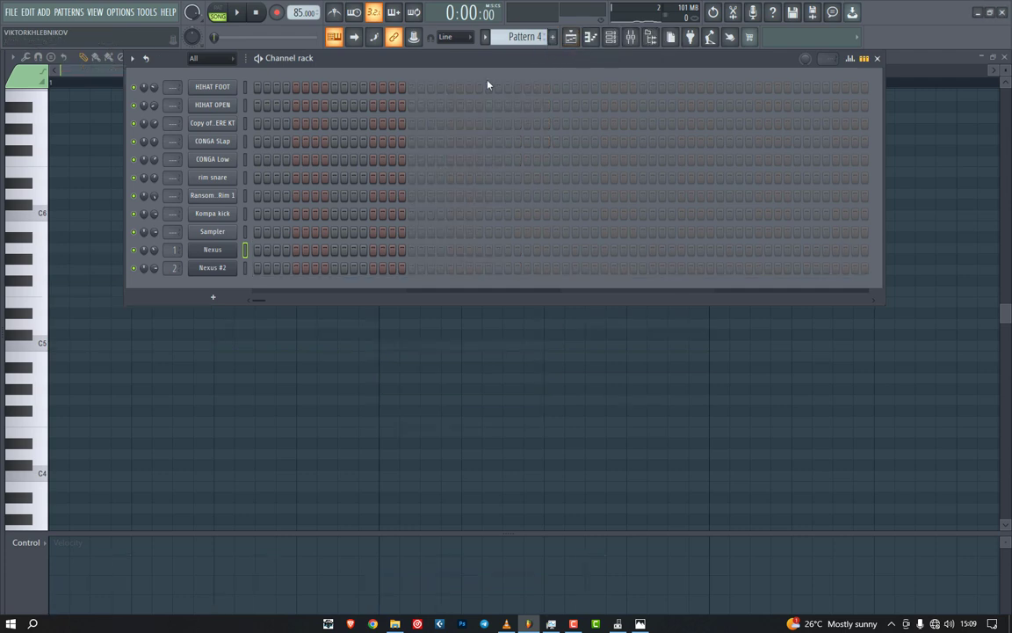
pyautogui.rightClick(232, 235)
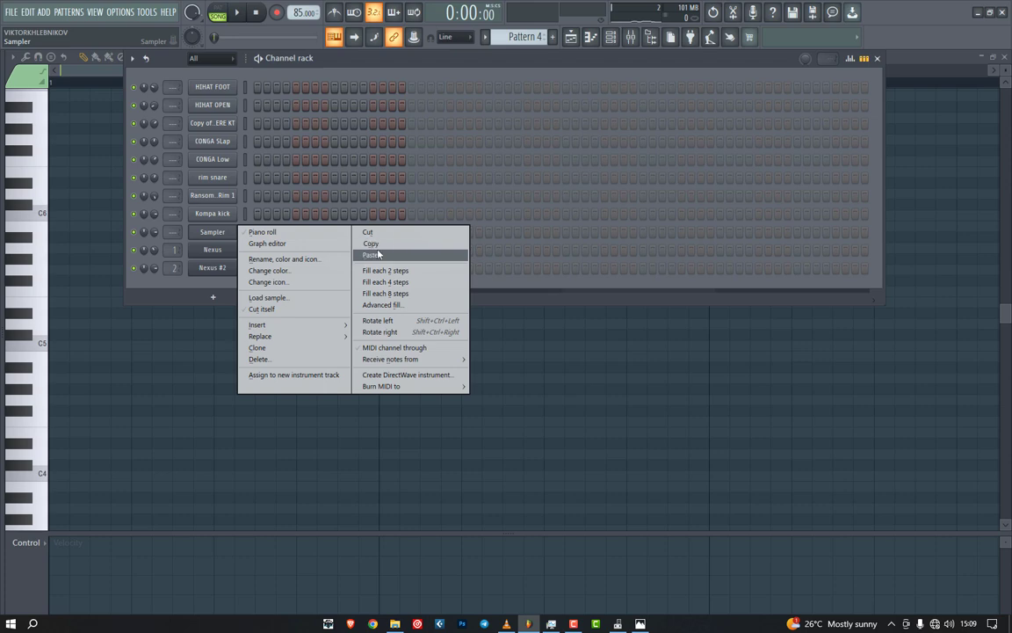
pyautogui.click(370, 255)
pyautogui.press('F6')
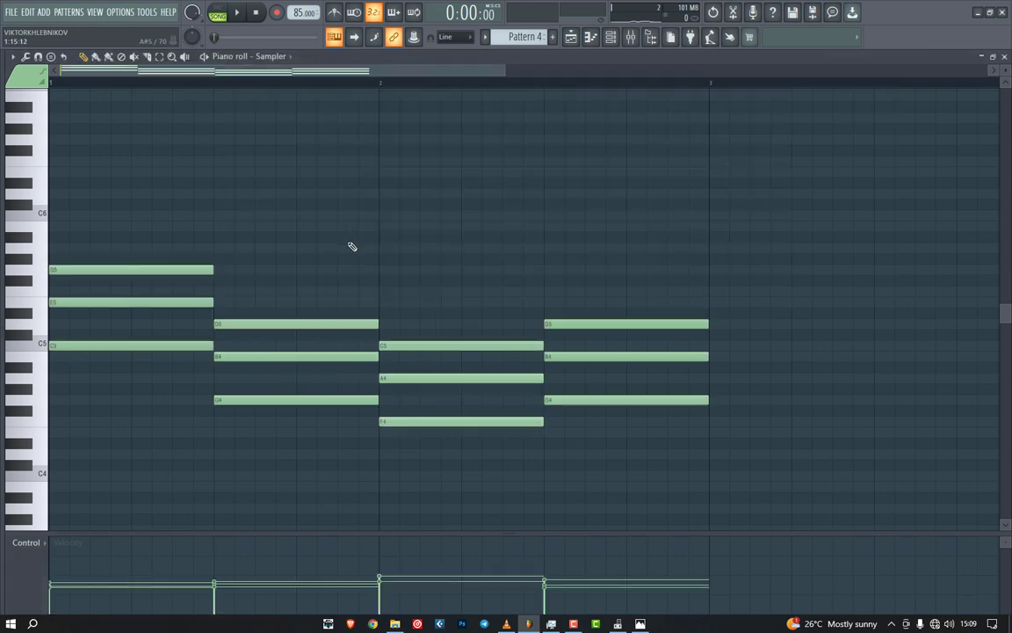
# Step: Duplicate all Sampler chords one octave lower, and duplicate the resulting two layers two octaves further down
pyautogui.hotkey('ctrl', 'a')
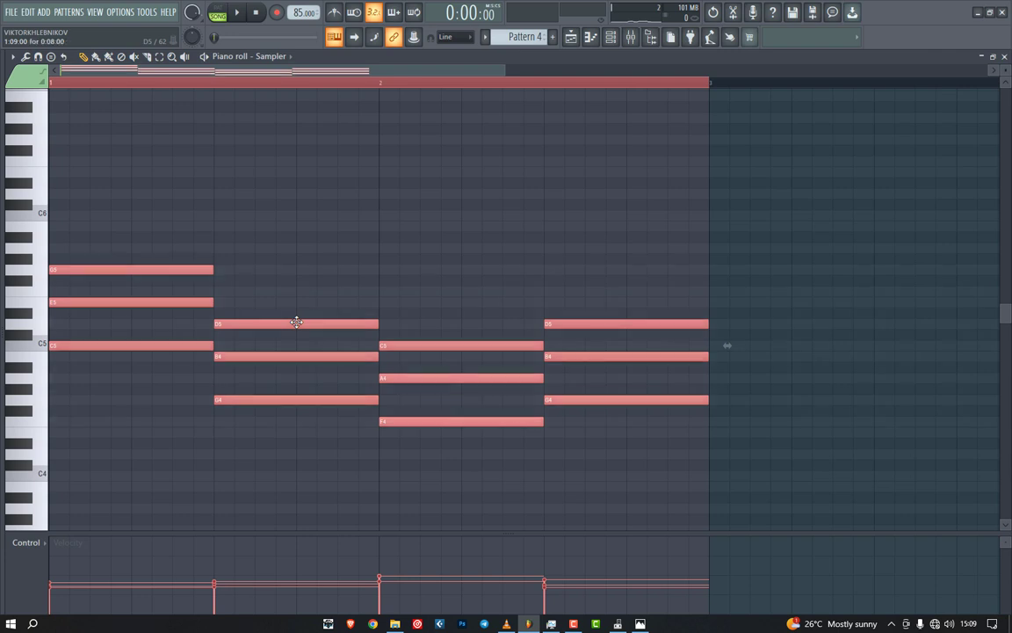
pyautogui.hotkey('ctrl', 'Down')
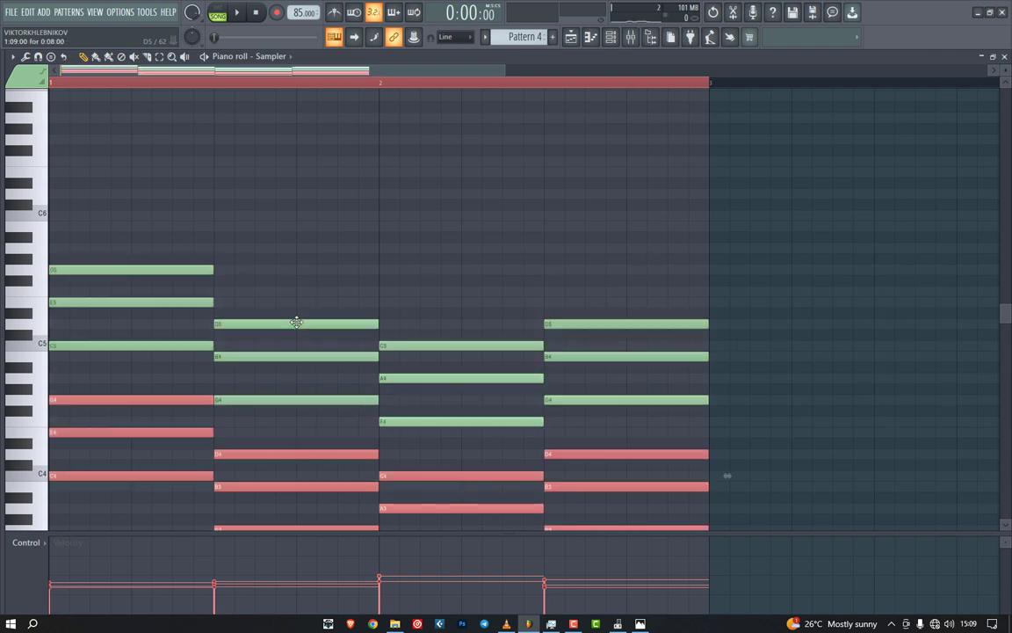
pyautogui.click(299, 322)
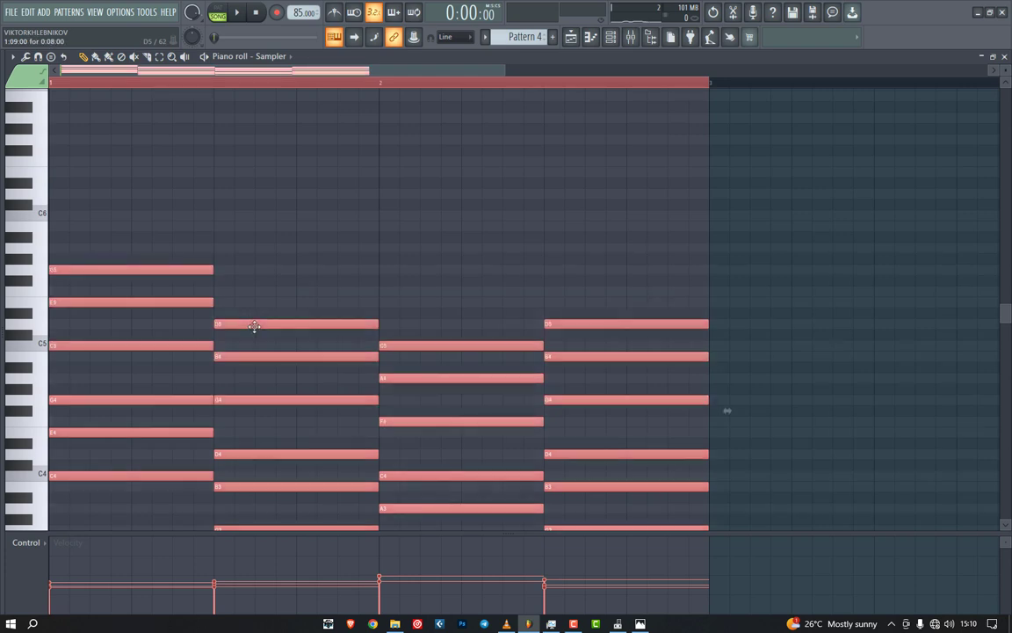
pyautogui.hotkey('ctrl', 'a')
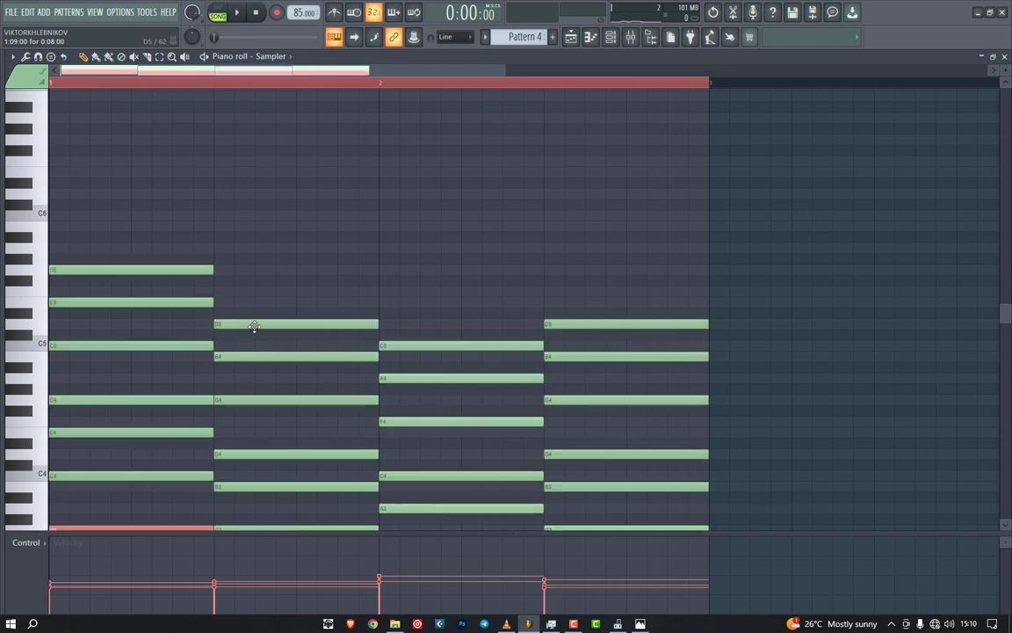
pyautogui.click(260, 322)
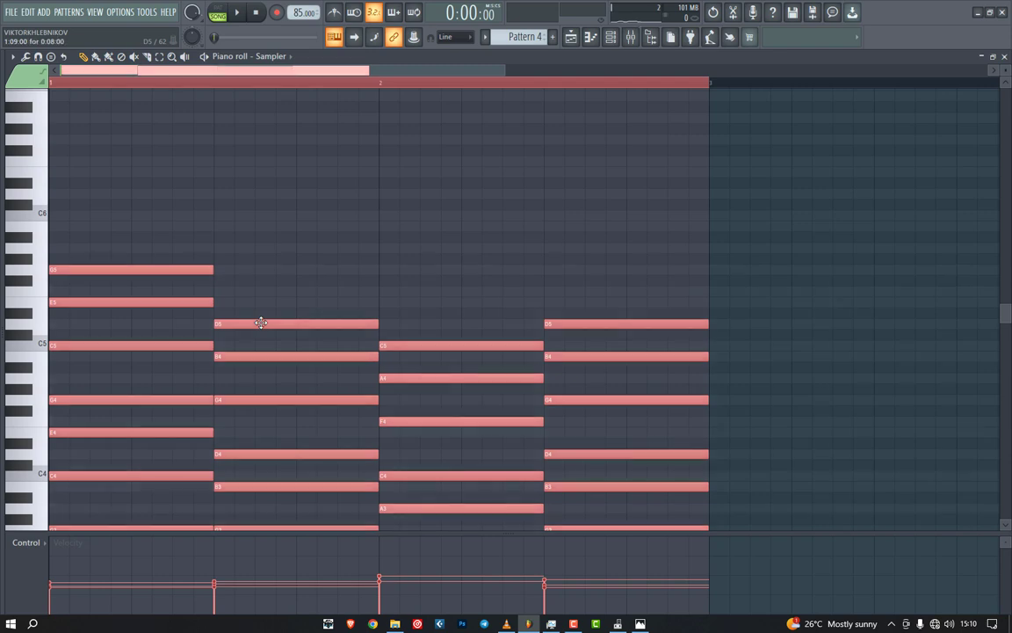
# Step: Place a copy of the whole Sampler chord stack four octaves higher and close the piano roll
pyautogui.hotkey('ctrl', 'Up')
pyautogui.hotkey('ctrl', 'Up')
pyautogui.hotkey('ctrl', 'Up')
pyautogui.hotkey('ctrl', 'Up')
pyautogui.hotkey('ctrl', 'Up')
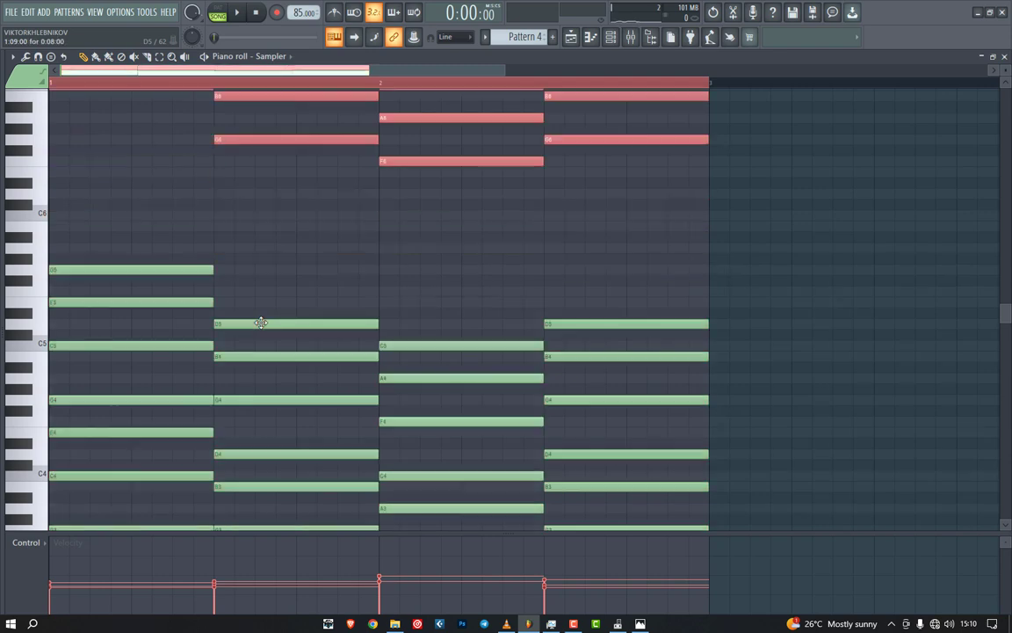
pyautogui.hotkey('ctrl', 'Down')
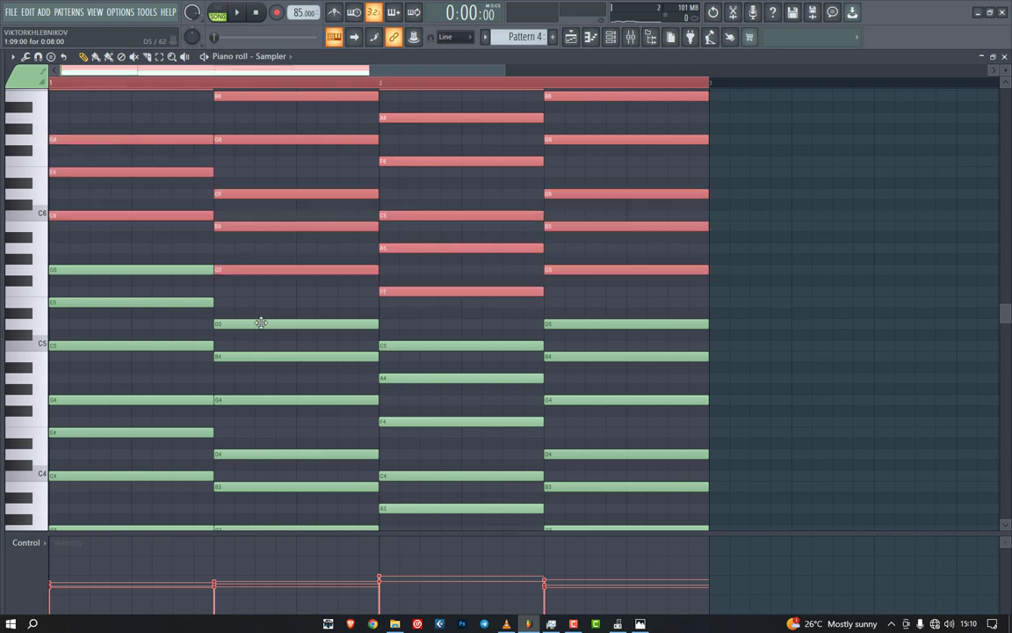
pyautogui.scroll(4, 475, 293)
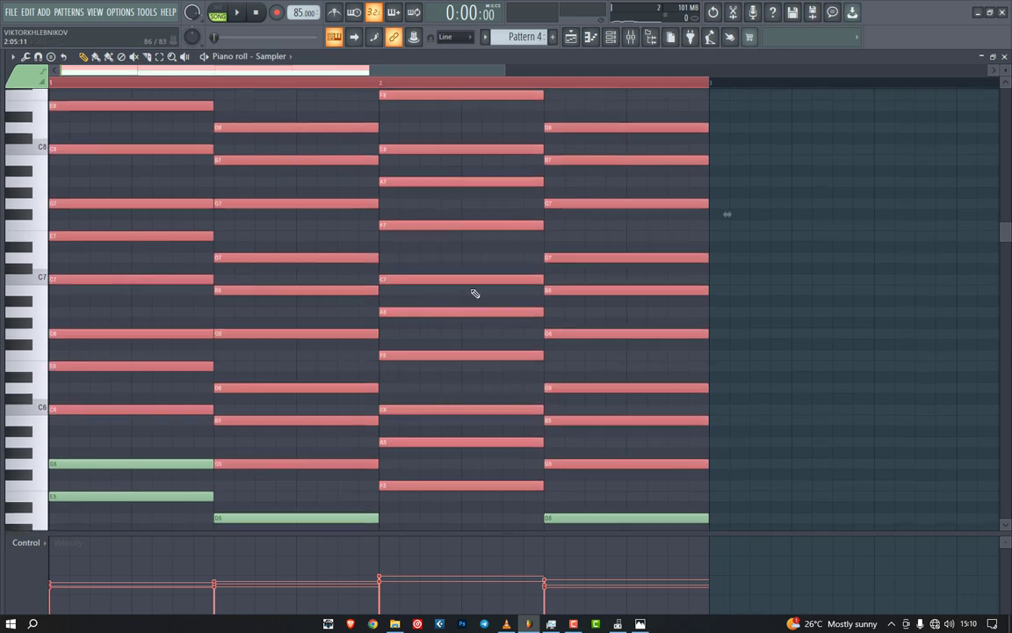
pyautogui.scroll(1, 475, 292)
pyautogui.click(1005, 57)
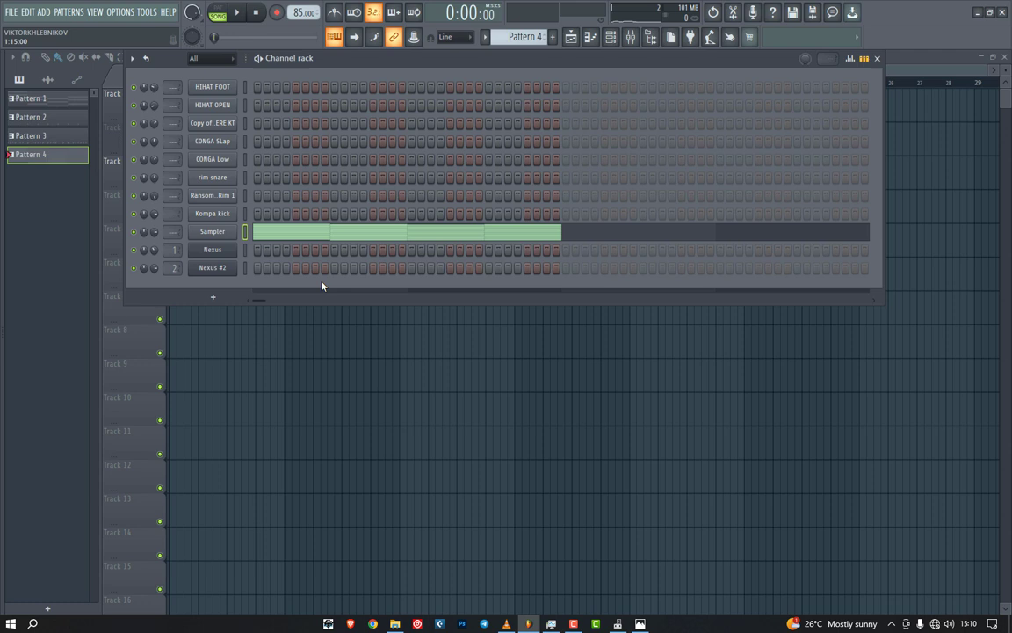
# Step: Check the Sampler channel's settings and test playback of Pattern 4 in Pattern mode
pyautogui.click(212, 231)
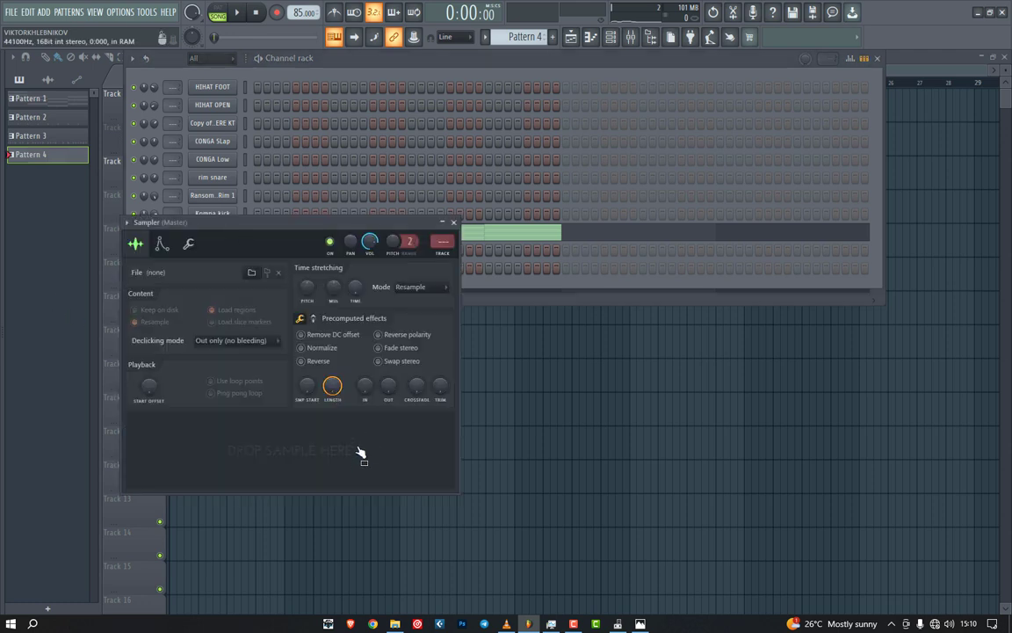
pyautogui.click(454, 222)
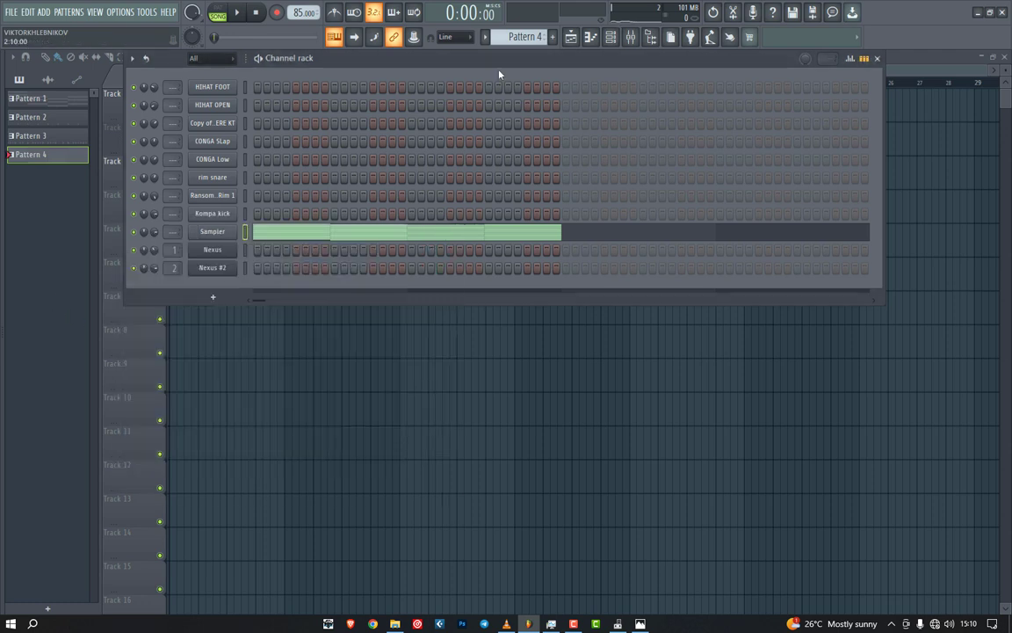
pyautogui.click(223, 13)
pyautogui.press('space')
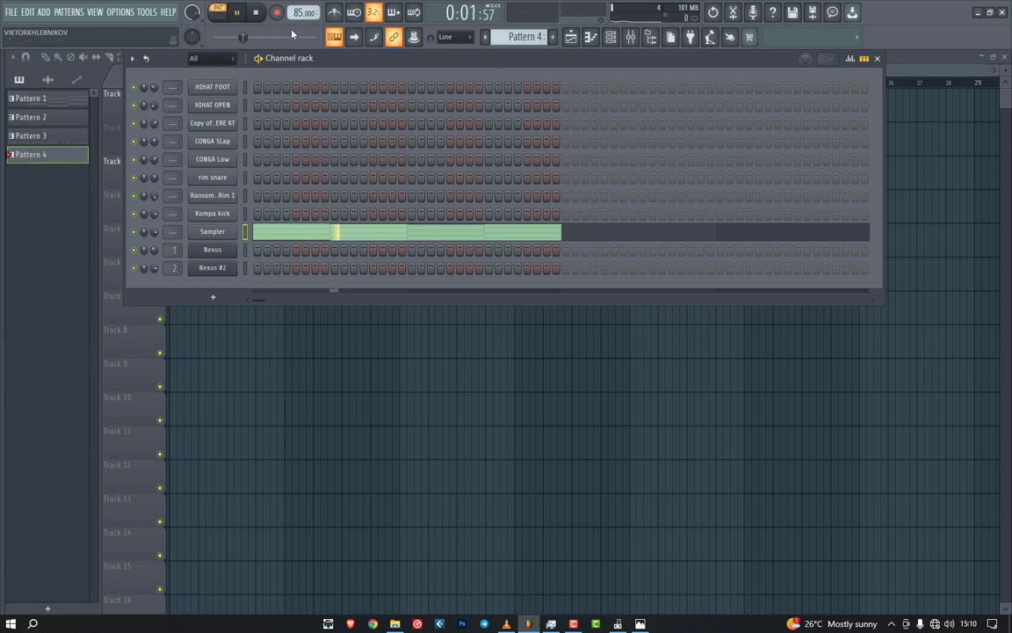
pyautogui.press('space')
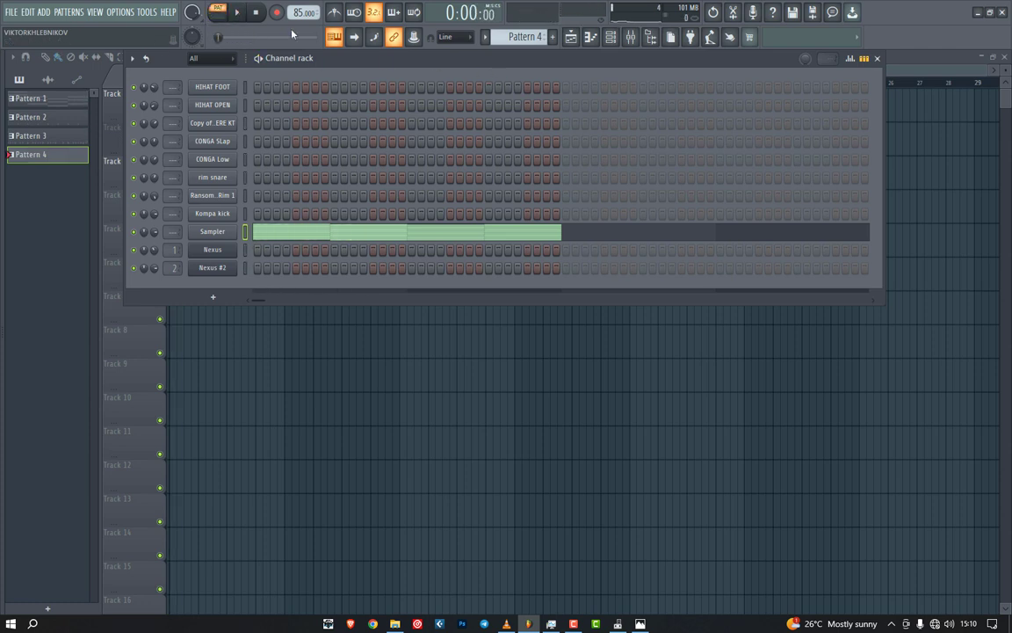
# Step: Add a Kontakt channel and load Soft Nylon Guitar.nki from the Soft Nylon Guitar library
pyautogui.click(207, 299)
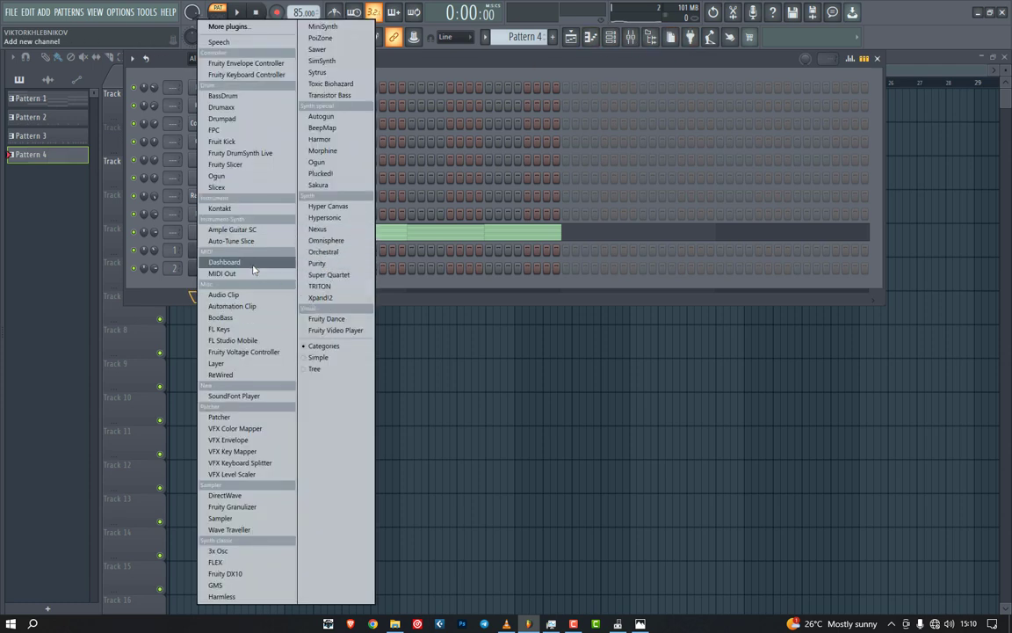
pyautogui.click(230, 208)
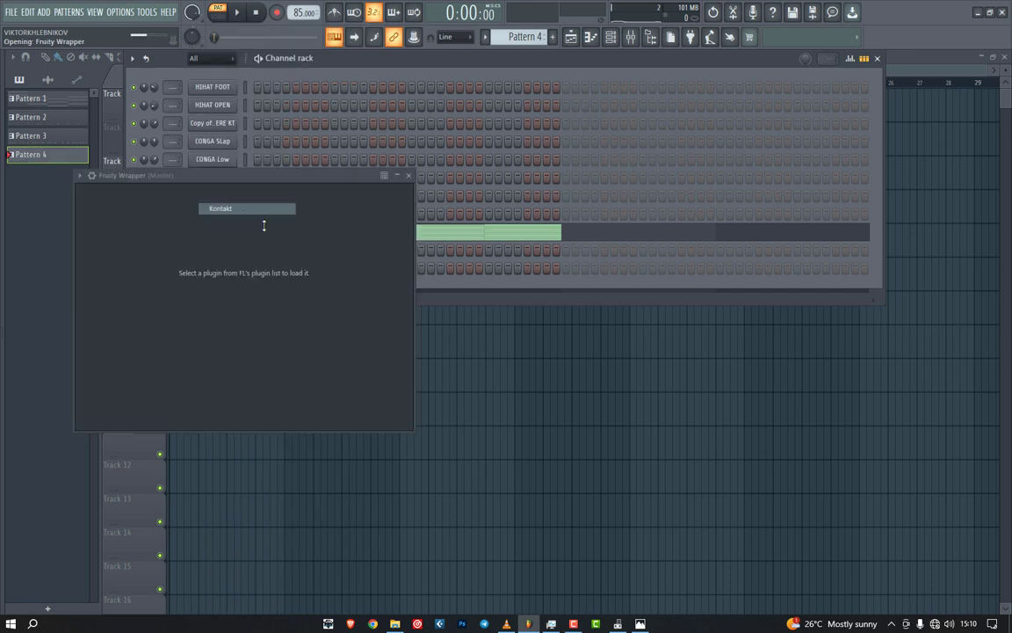
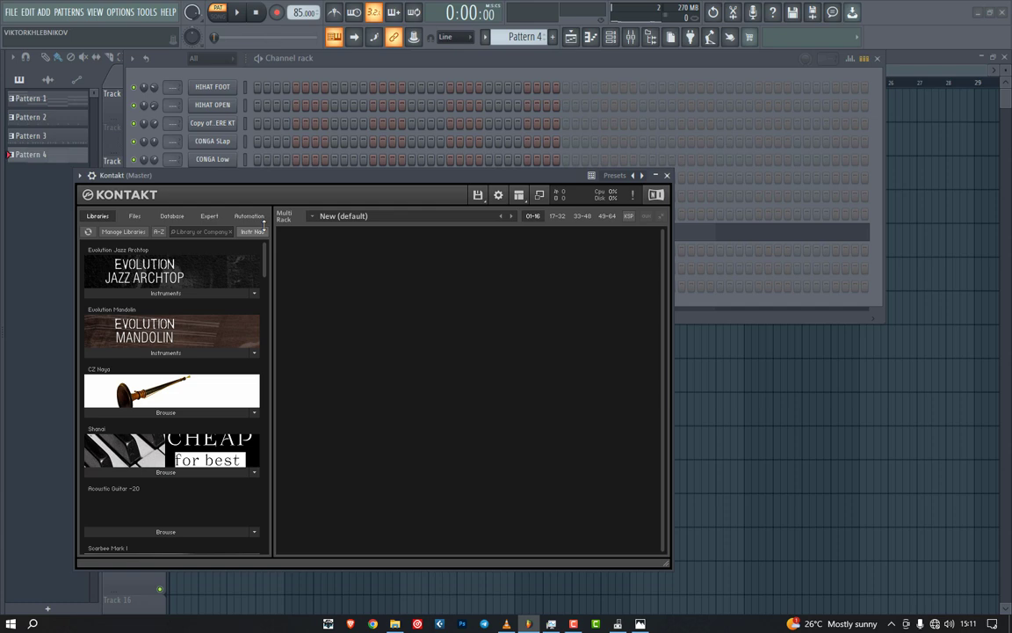
pyautogui.scroll(-8, 197, 323)
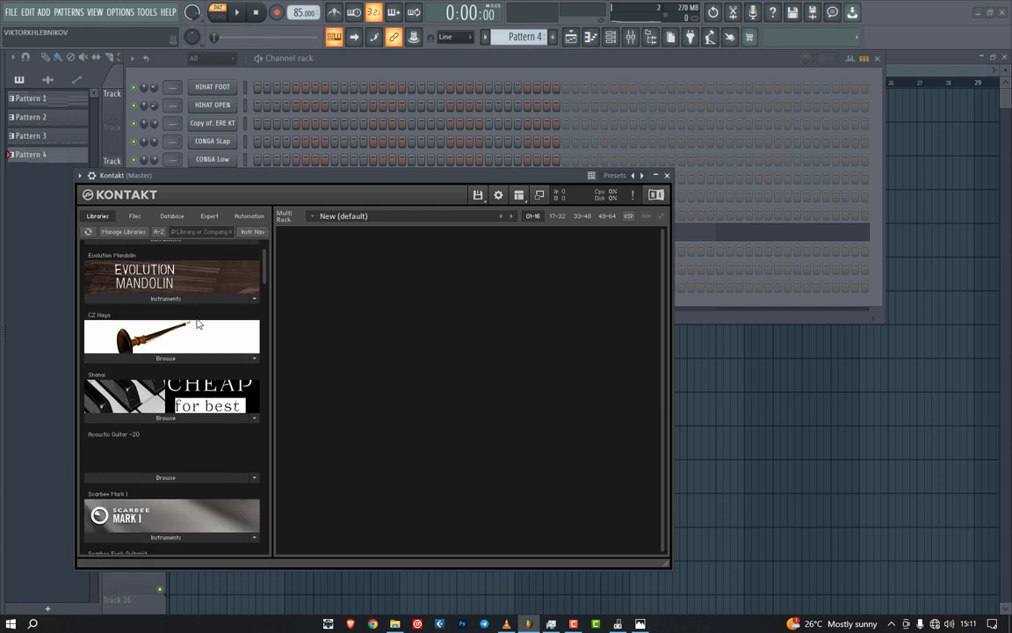
pyautogui.scroll(-12, 198, 331)
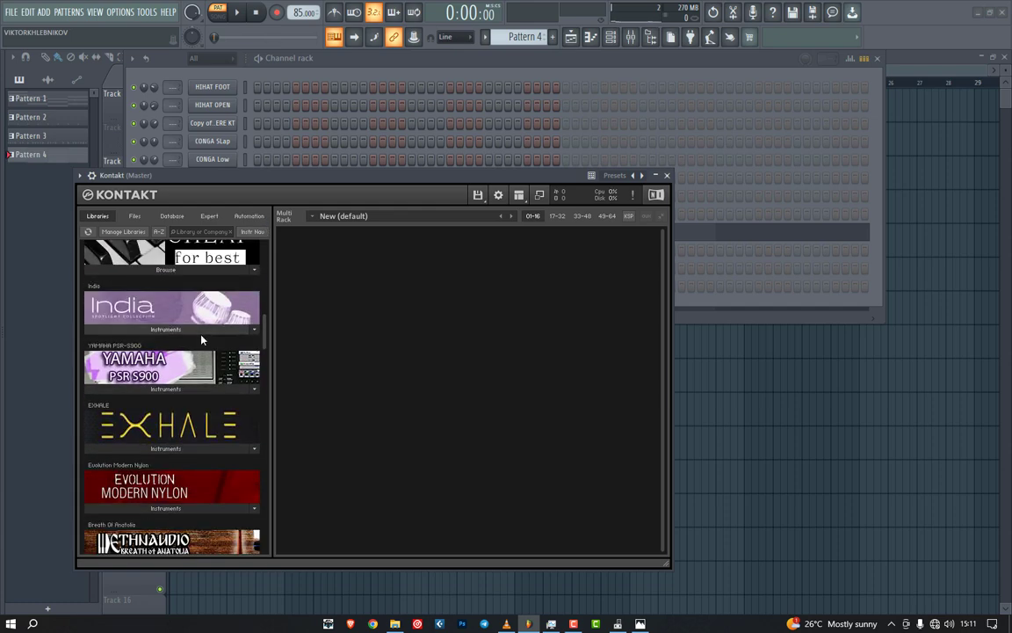
pyautogui.scroll(-4, 199, 337)
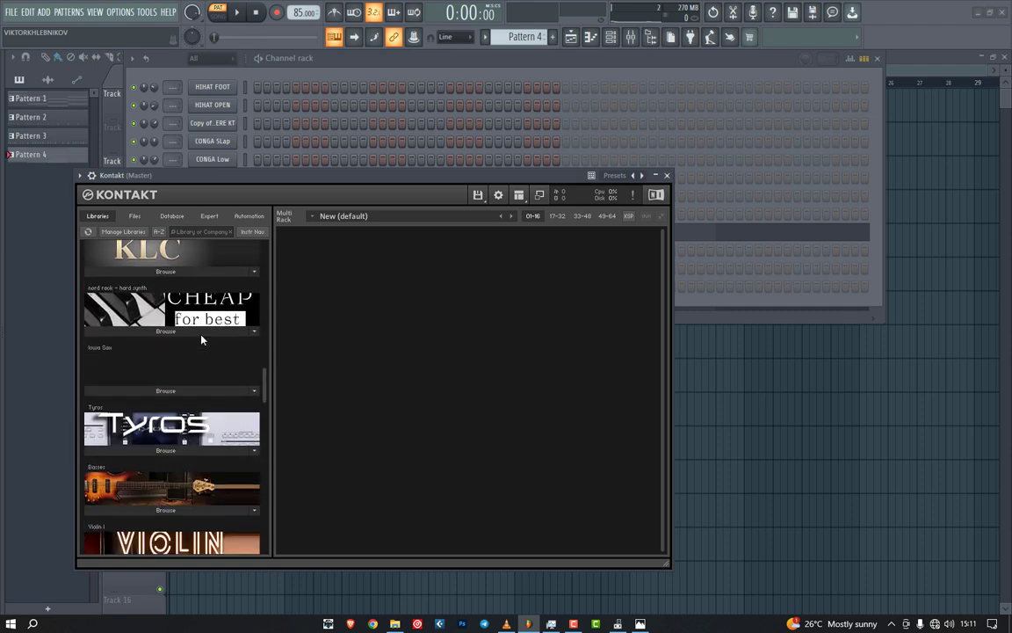
pyautogui.scroll(-8, 200, 342)
pyautogui.scroll(-10, 204, 367)
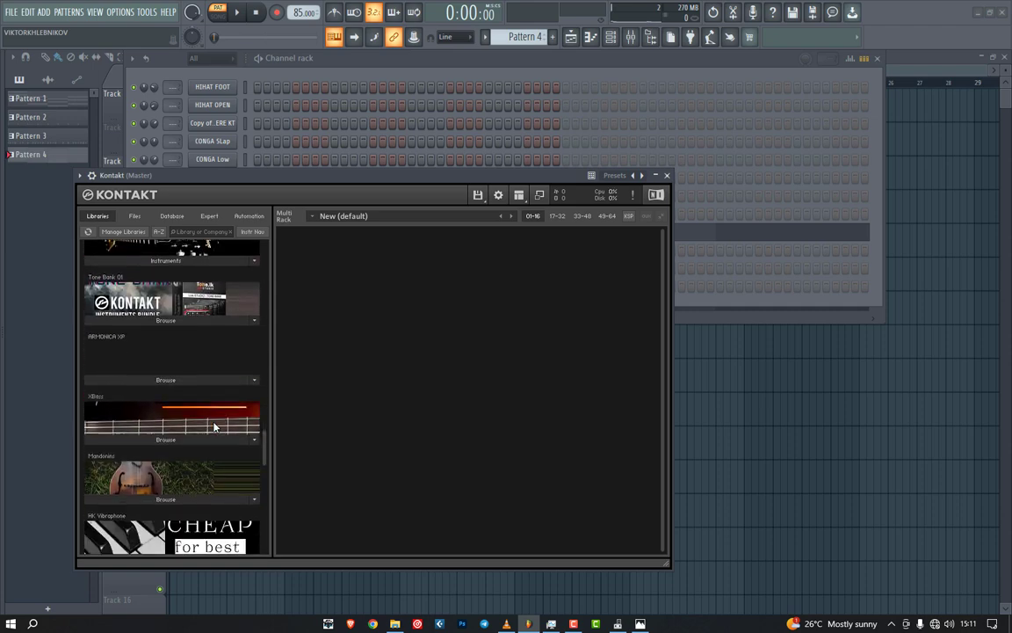
pyautogui.scroll(-3, 213, 429)
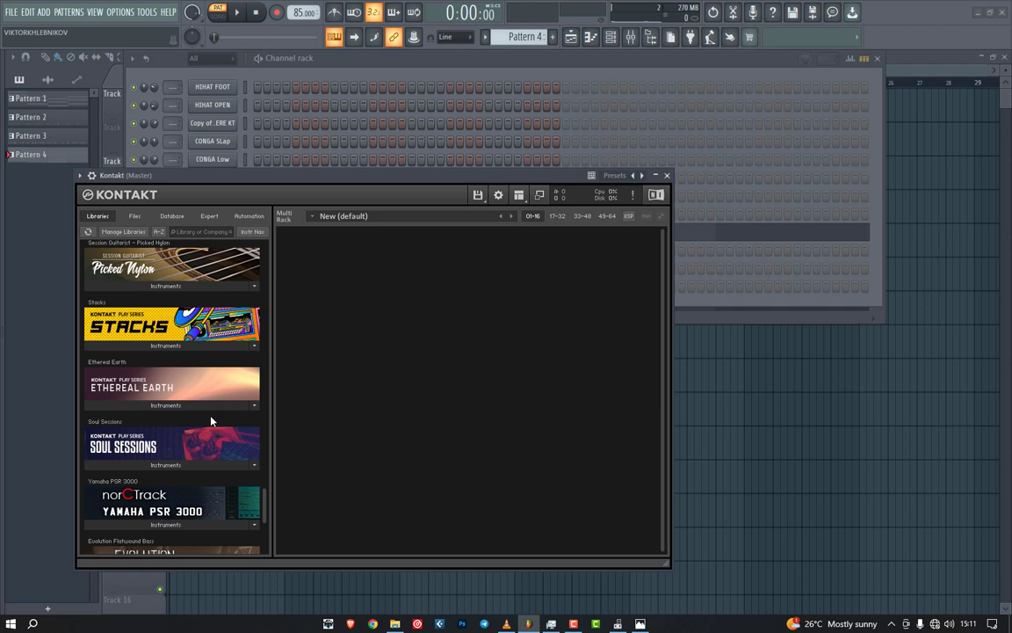
pyautogui.scroll(-4, 211, 422)
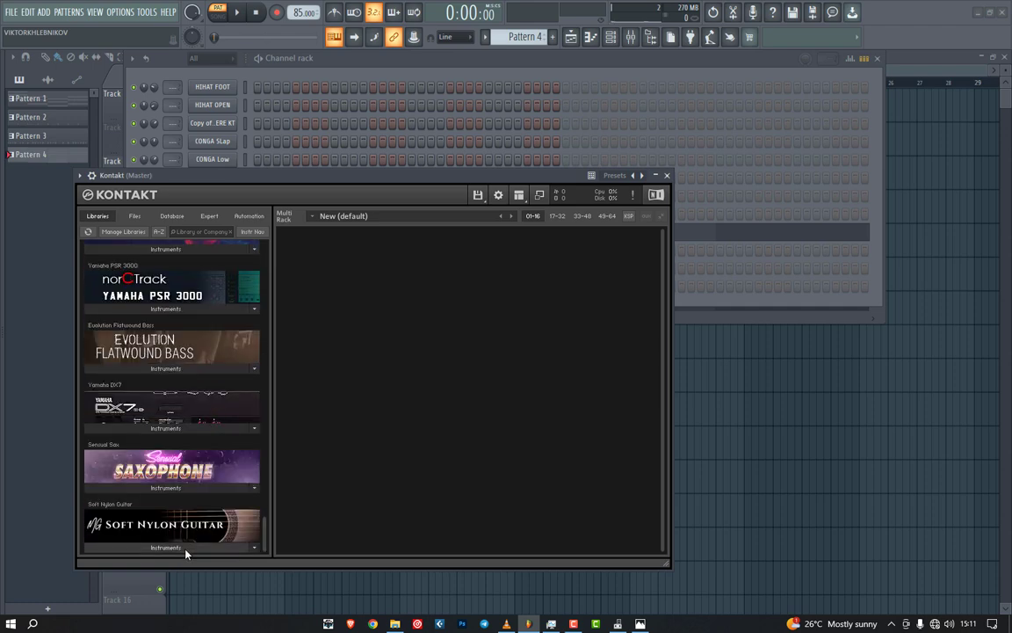
pyautogui.click(185, 548)
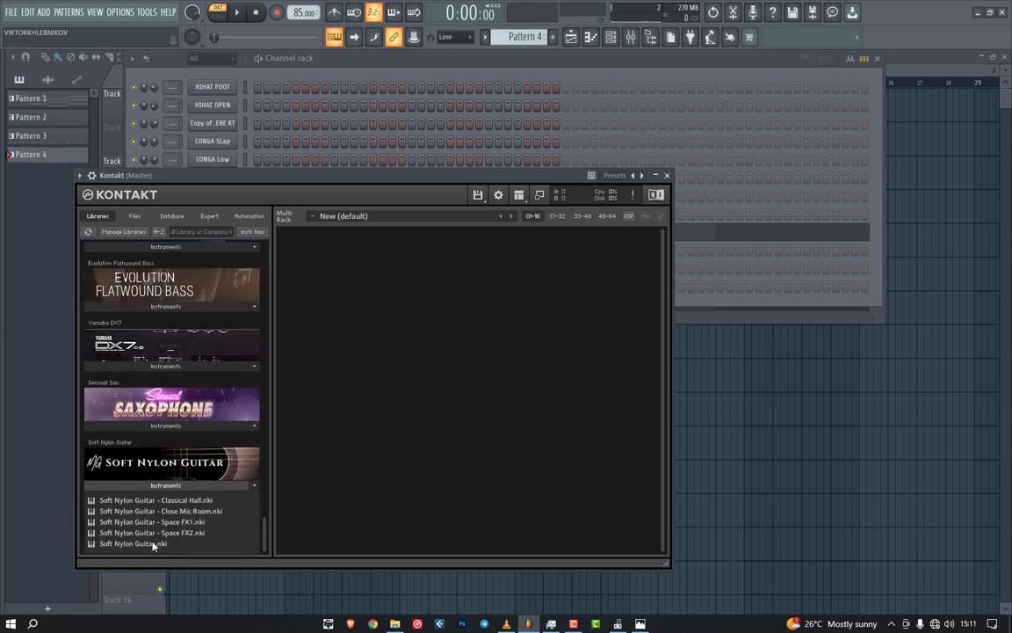
pyautogui.click(154, 543)
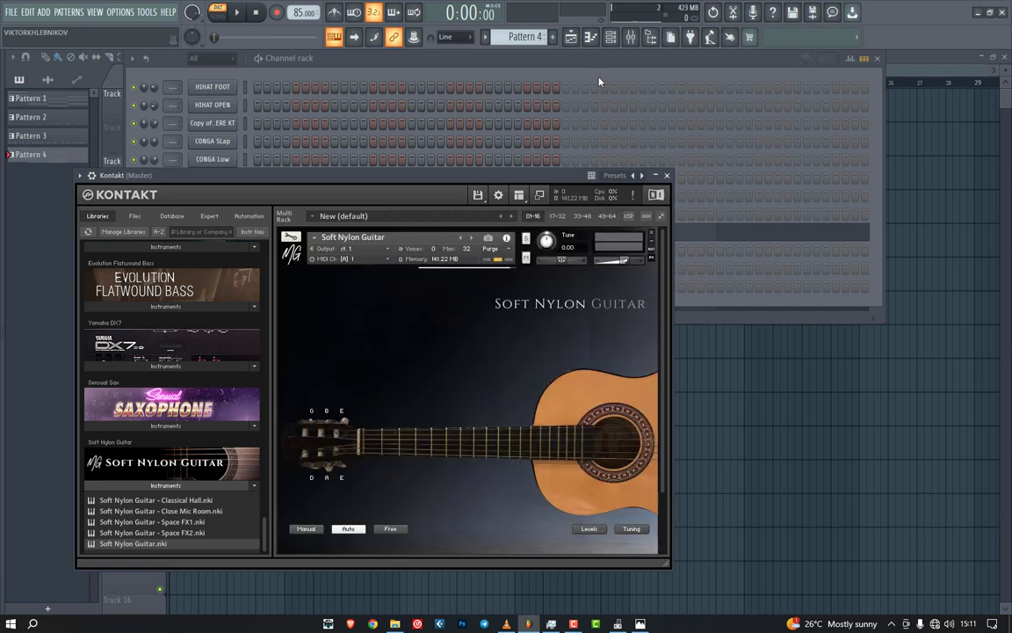
# Step: Place Pattern 4 at the start of Track 4 in the playlist and duplicate it directly after itself
pyautogui.click(570, 37)
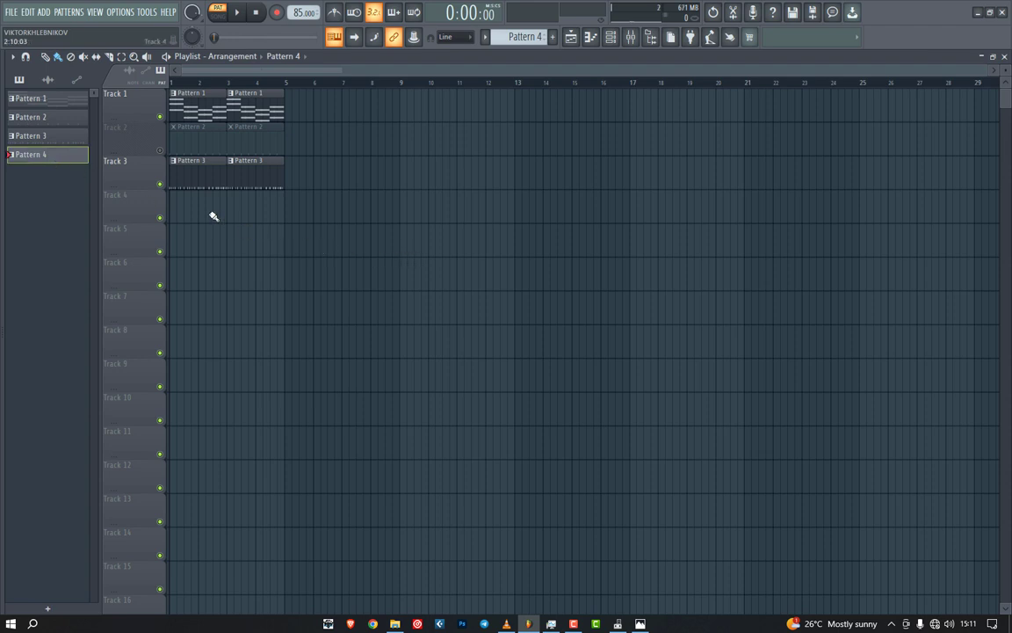
pyautogui.click(199, 211)
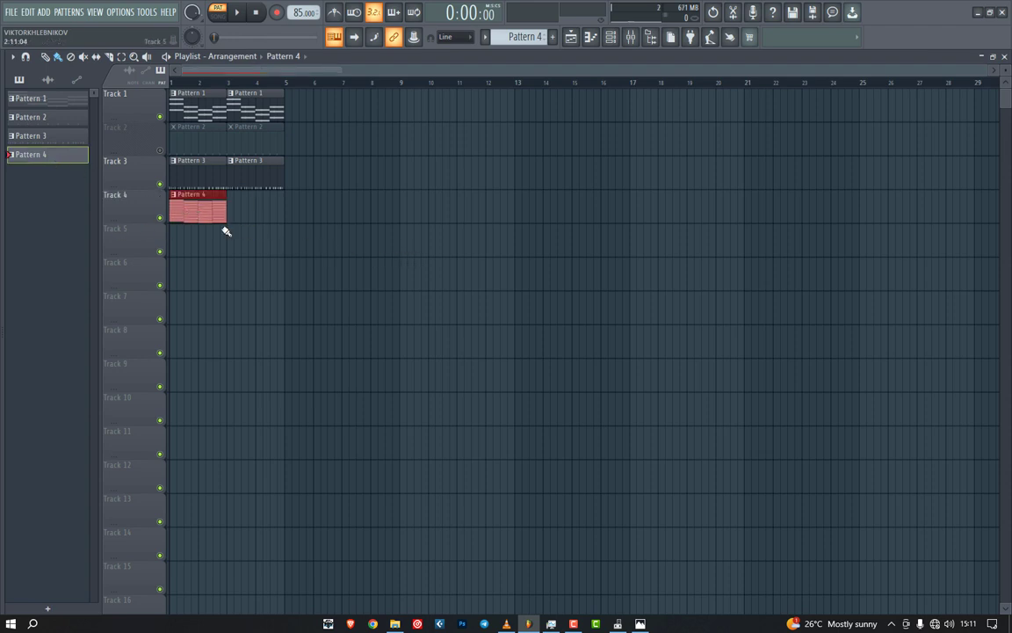
pyautogui.hotkey('ctrl', 'b')
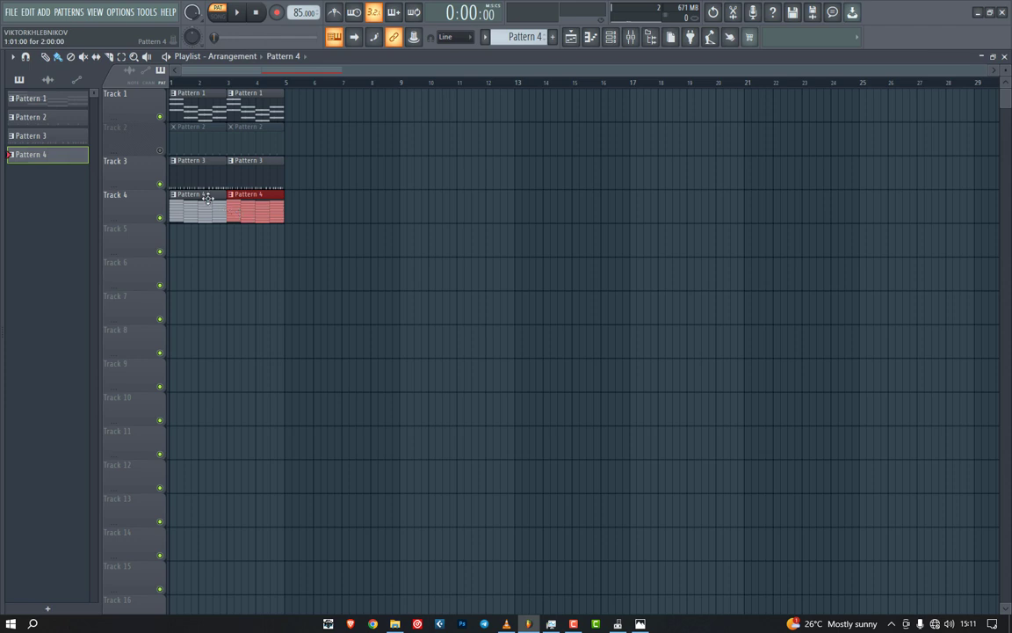
pyautogui.click(160, 117)
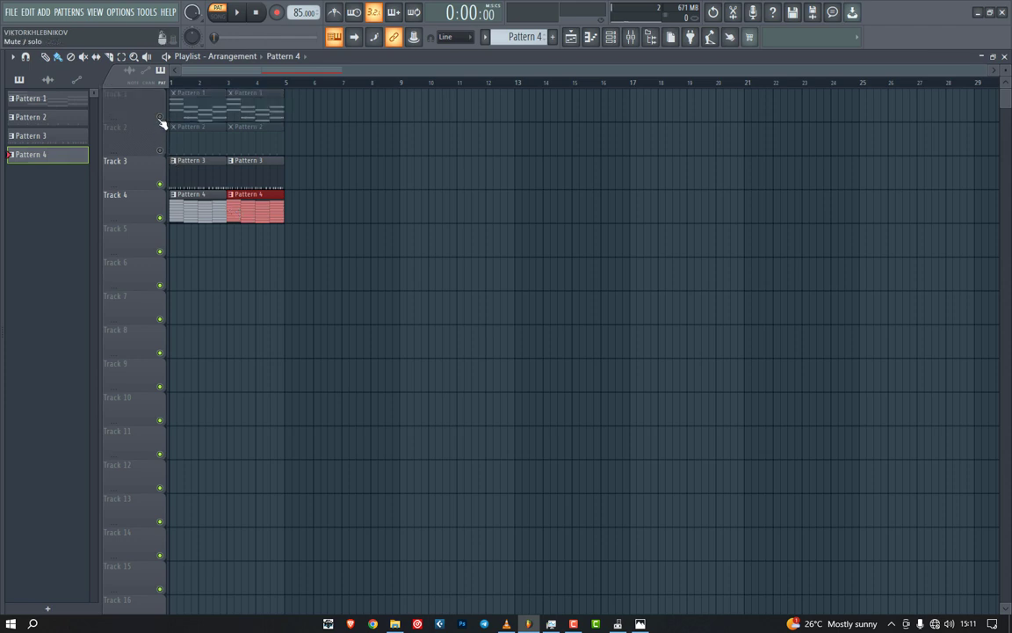
pyautogui.click(160, 117)
pyautogui.click(160, 184)
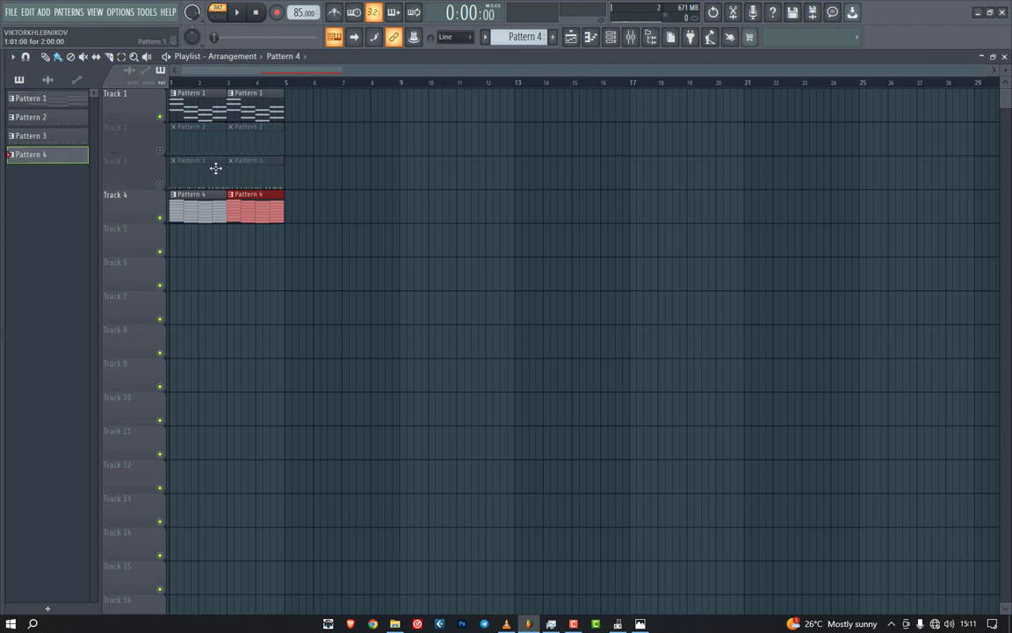
pyautogui.click(216, 167)
pyautogui.click(214, 134)
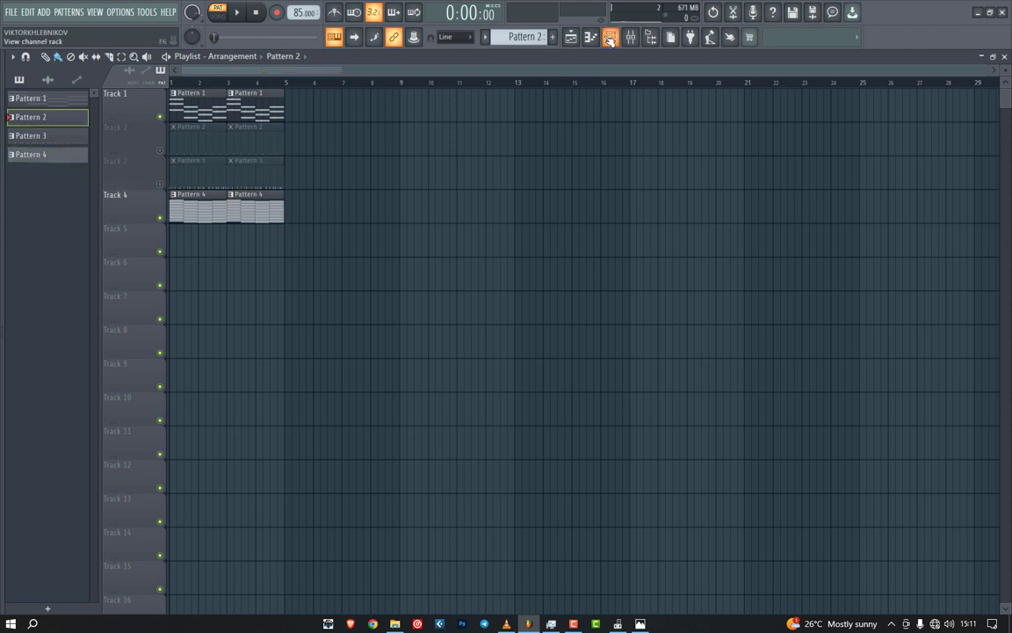
pyautogui.click(160, 184)
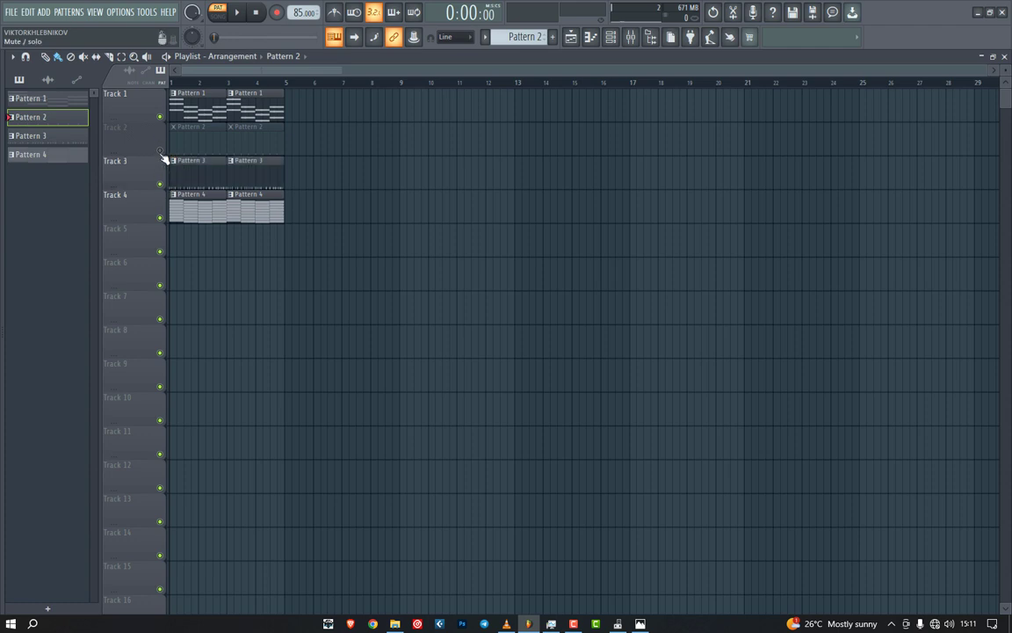
# Step: Unmute Track 2 and play the whole arrangement in Song mode
pyautogui.click(160, 151)
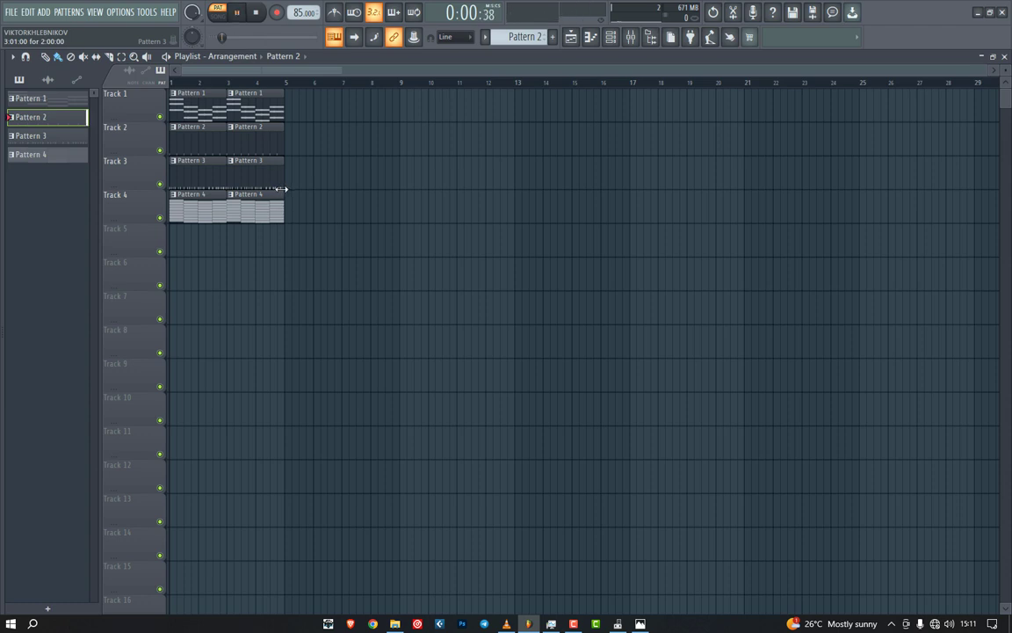
pyautogui.press('space')
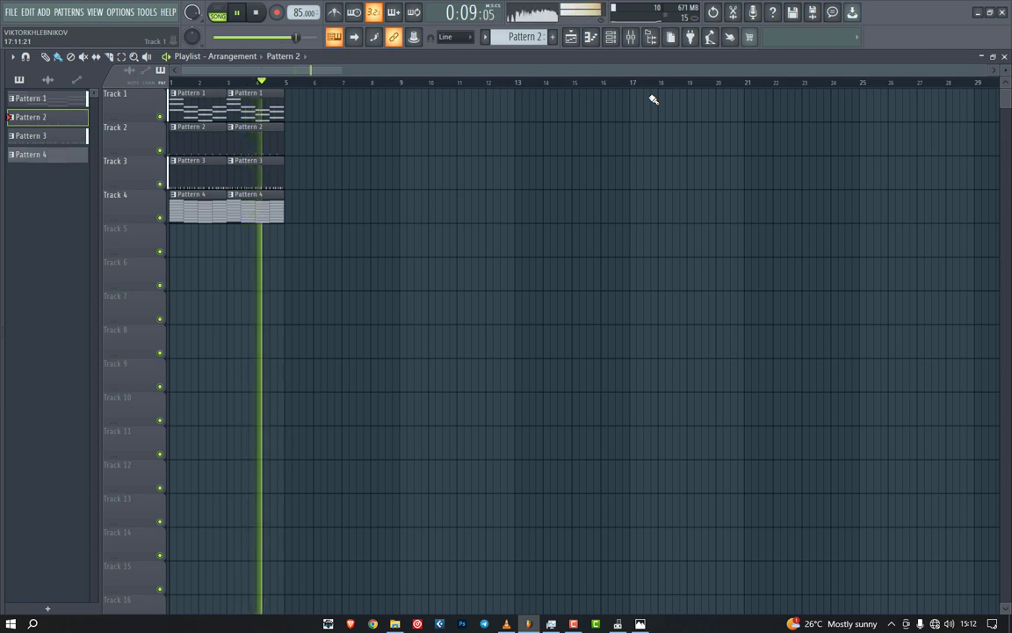
pyautogui.press('space')
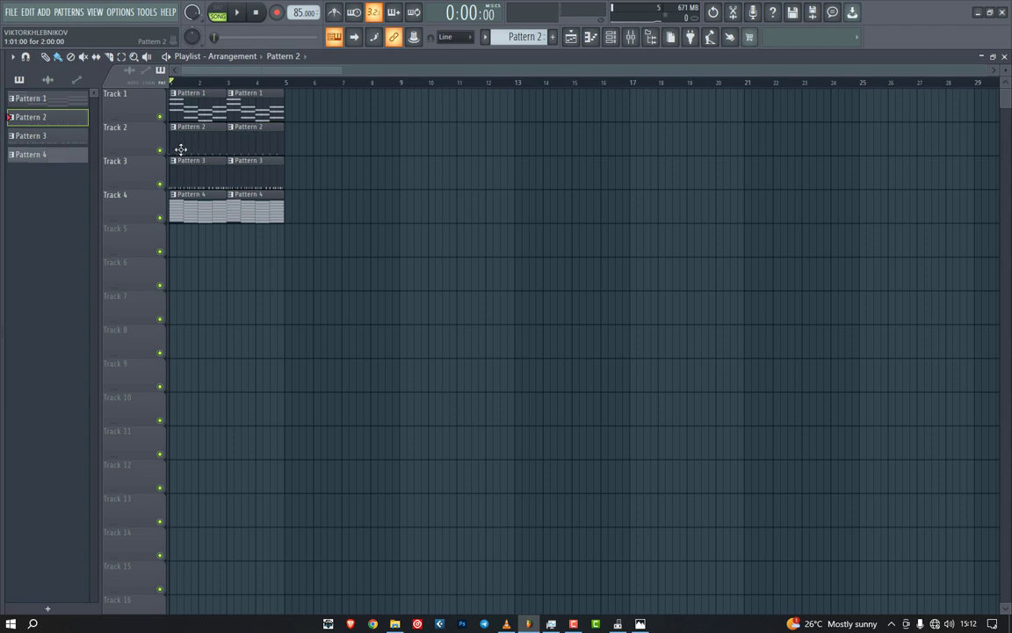
# Step: Mute Tracks 2 and 3 and show Pattern 4 in the channel rack
pyautogui.click(160, 150)
pyautogui.click(160, 184)
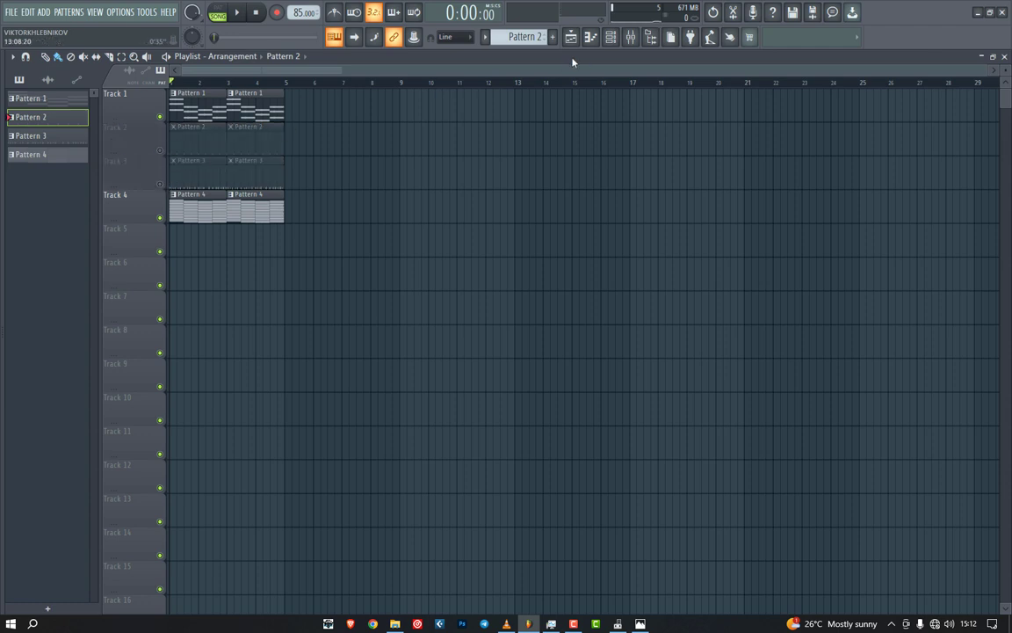
pyautogui.click(613, 37)
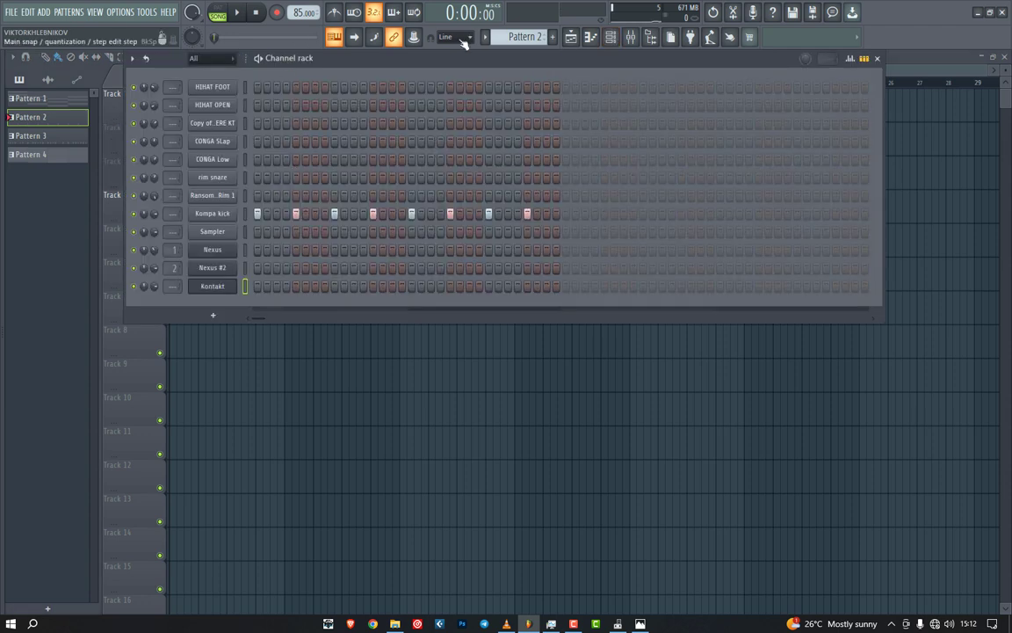
pyautogui.scroll(-2, 502, 36)
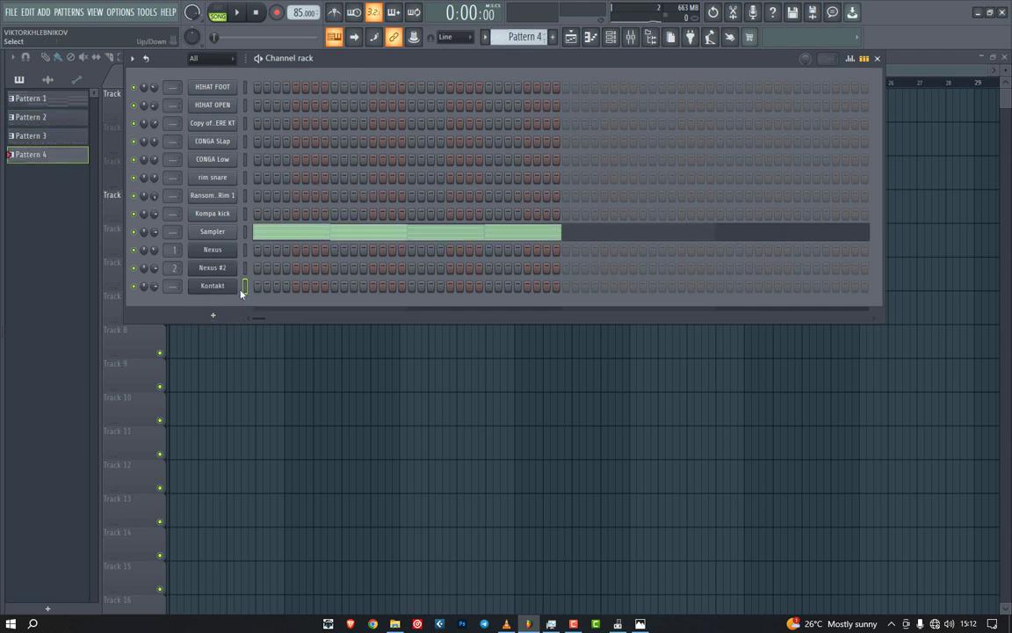
# Step: Audition the Kontakt guitar, keep its Auto mode selected and show its level controls
pyautogui.press('z')
pyautogui.press('c')
pyautogui.press('b')
pyautogui.click(215, 288)
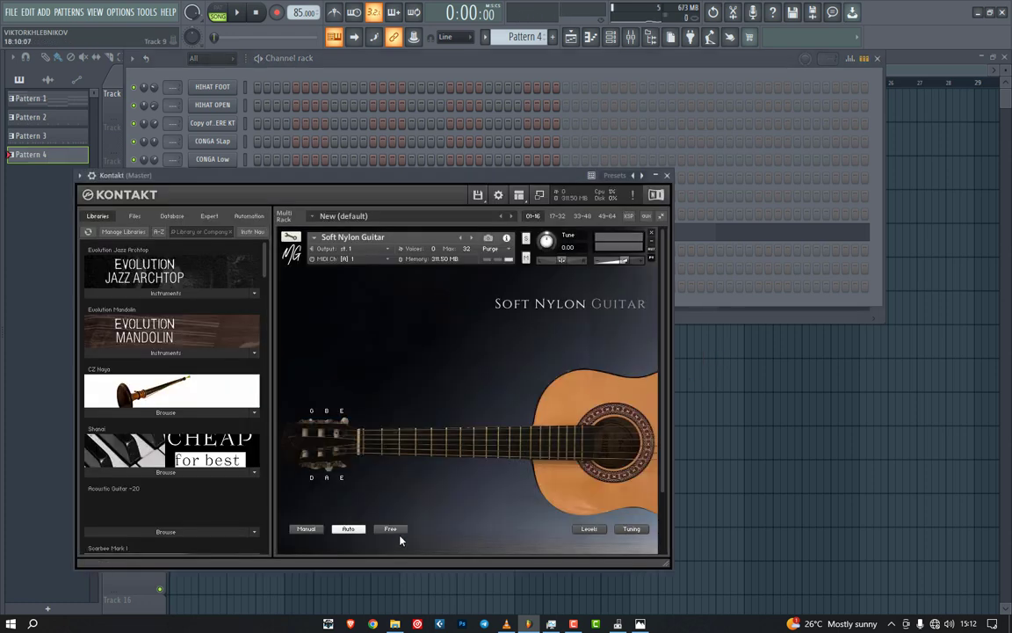
pyautogui.click(389, 531)
pyautogui.click(346, 529)
pyautogui.click(590, 529)
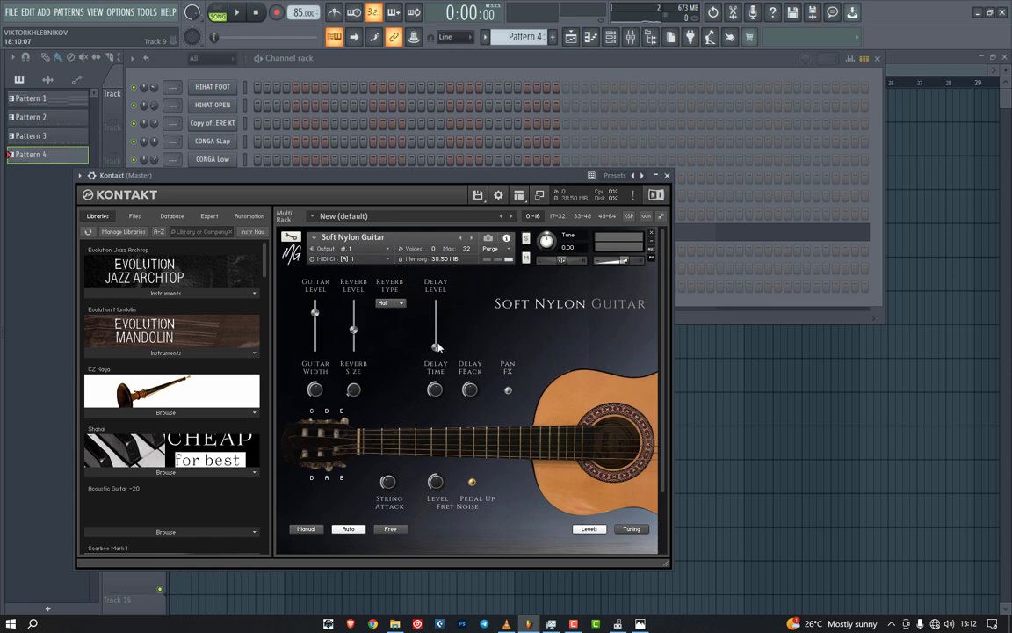
# Step: Raise the Soft Nylon Guitar's delay level slightly and its reverb level further while auditioning notes
pyautogui.moveTo(438, 350); pyautogui.dragTo(441, 343)
pyautogui.moveTo(352, 334); pyautogui.dragTo(356, 332)
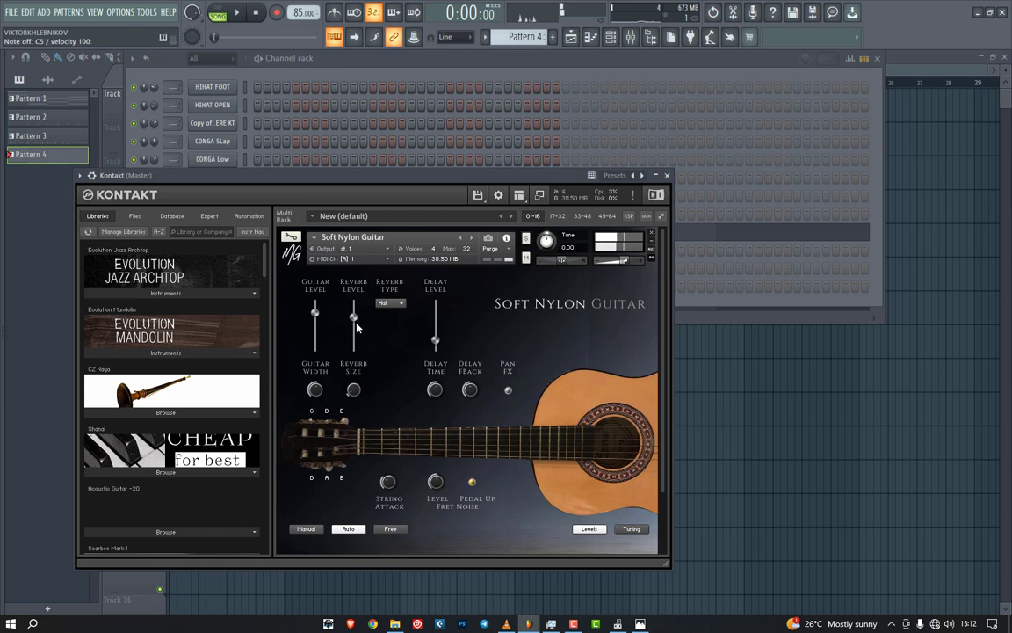
pyautogui.press('r')
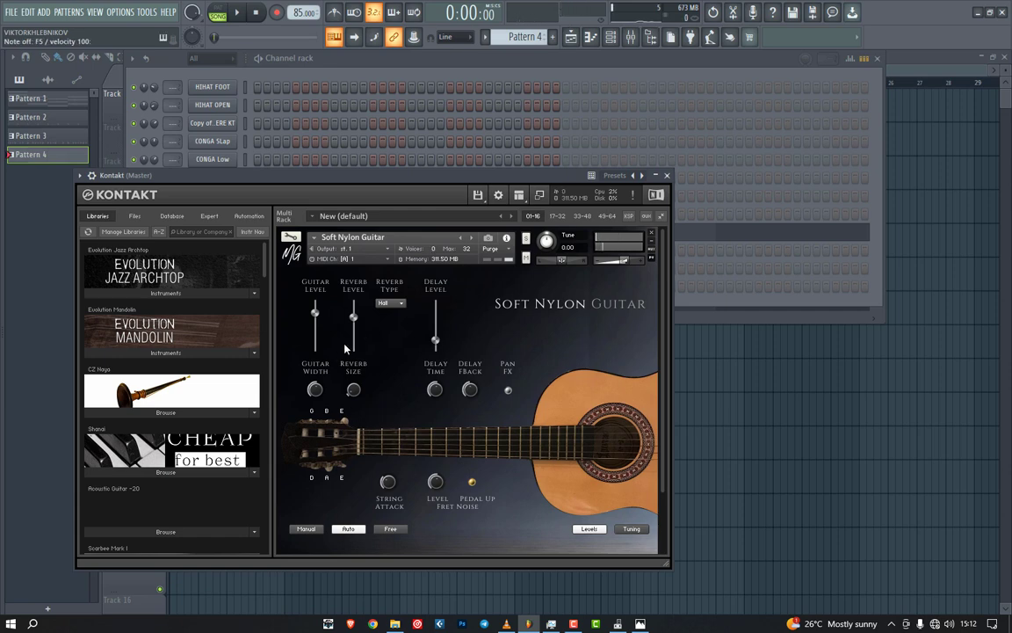
pyautogui.moveTo(360, 324); pyautogui.dragTo(360, 312)
pyautogui.press('r')
pyautogui.press('r')
# Step: Draw consecutive half-bar notes C5, G4, A4 and G4 over bars 1 and 2 in Pattern 4's Kontakt piano roll
pyautogui.click(80, 175)
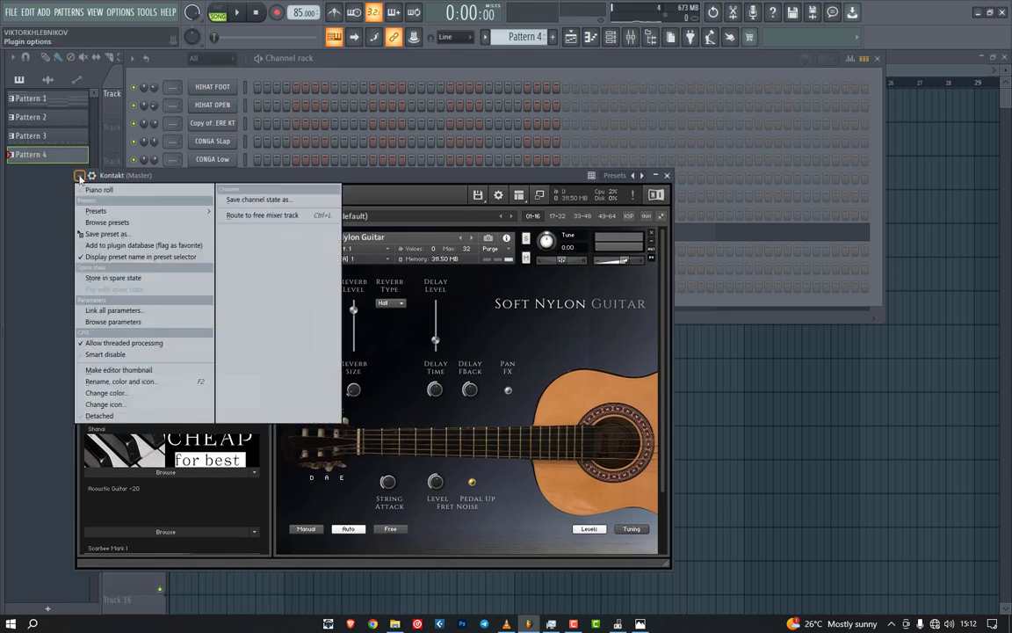
pyautogui.click(98, 190)
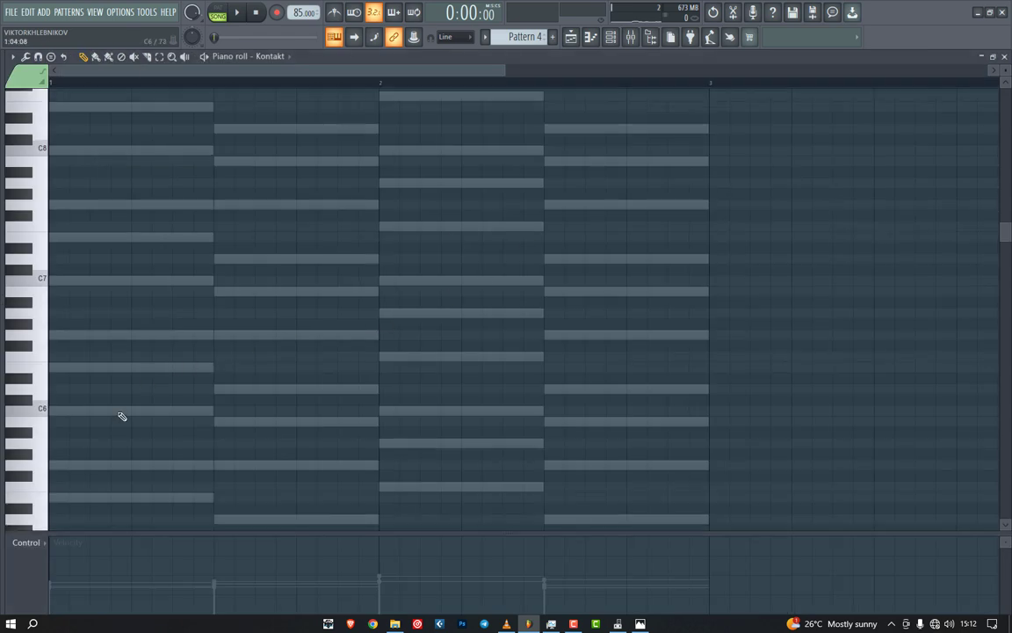
pyautogui.scroll(-6, 122, 416)
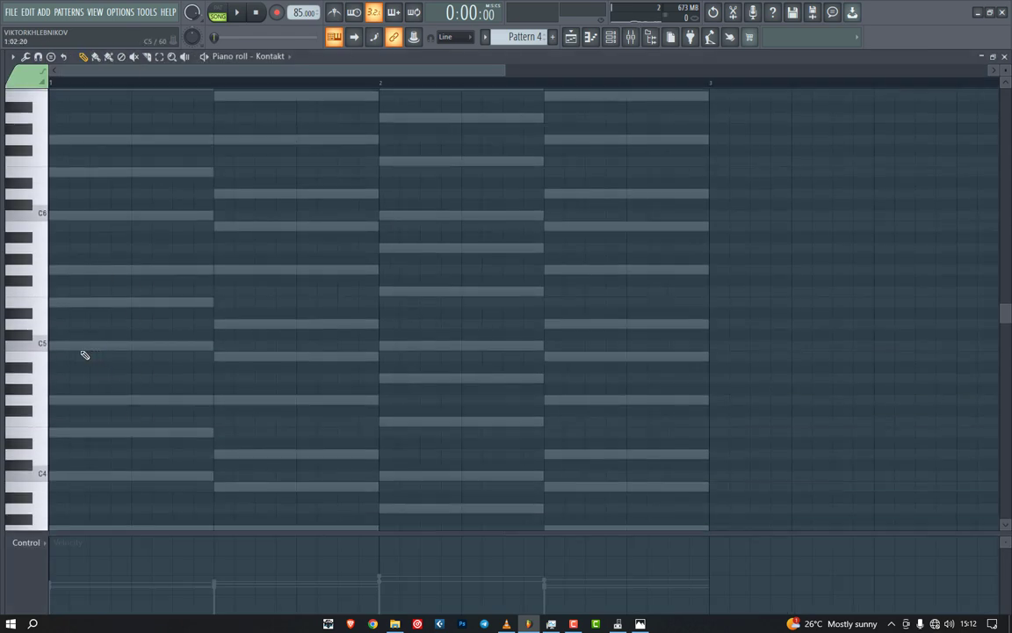
pyautogui.click(84, 347)
pyautogui.click(222, 400)
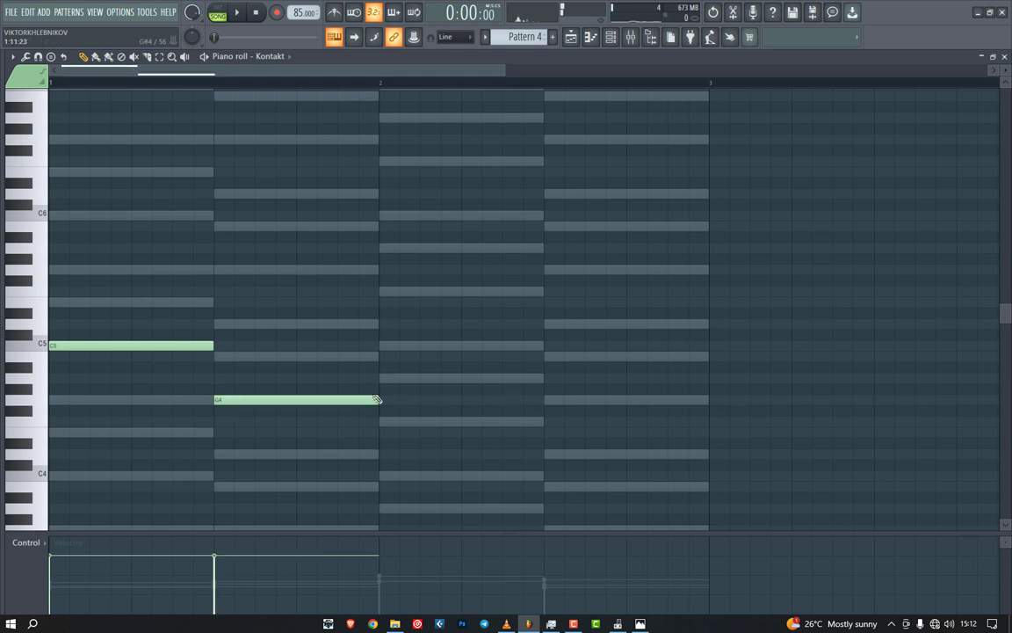
pyautogui.click(386, 379)
pyautogui.click(551, 401)
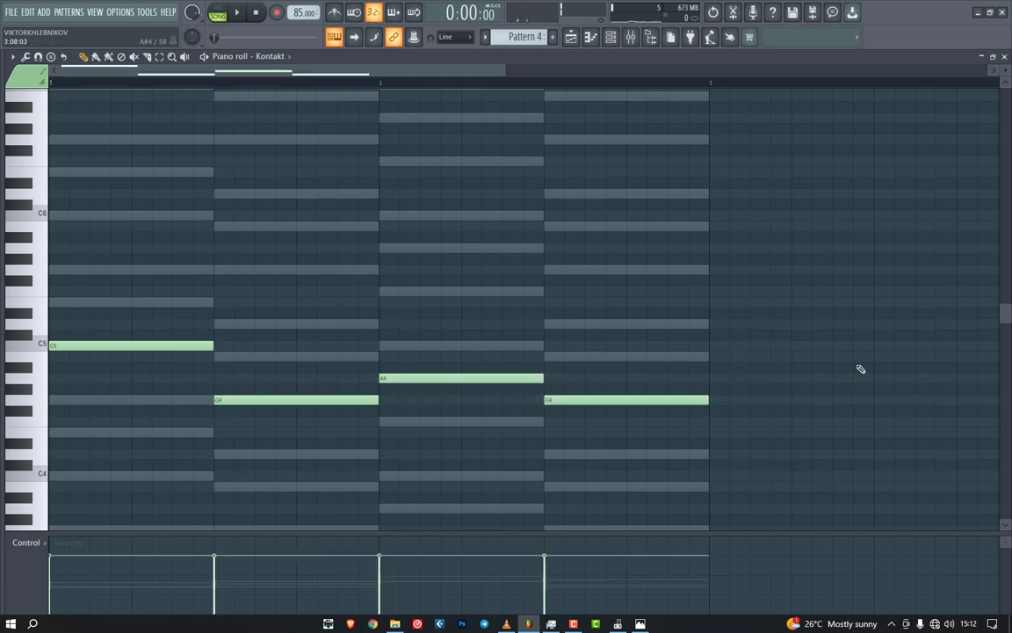
# Step: Move the third Kontakt note down to F4 and play the arrangement to check the line
pyautogui.press('space')
pyautogui.moveTo(474, 387); pyautogui.dragTo(475, 429)
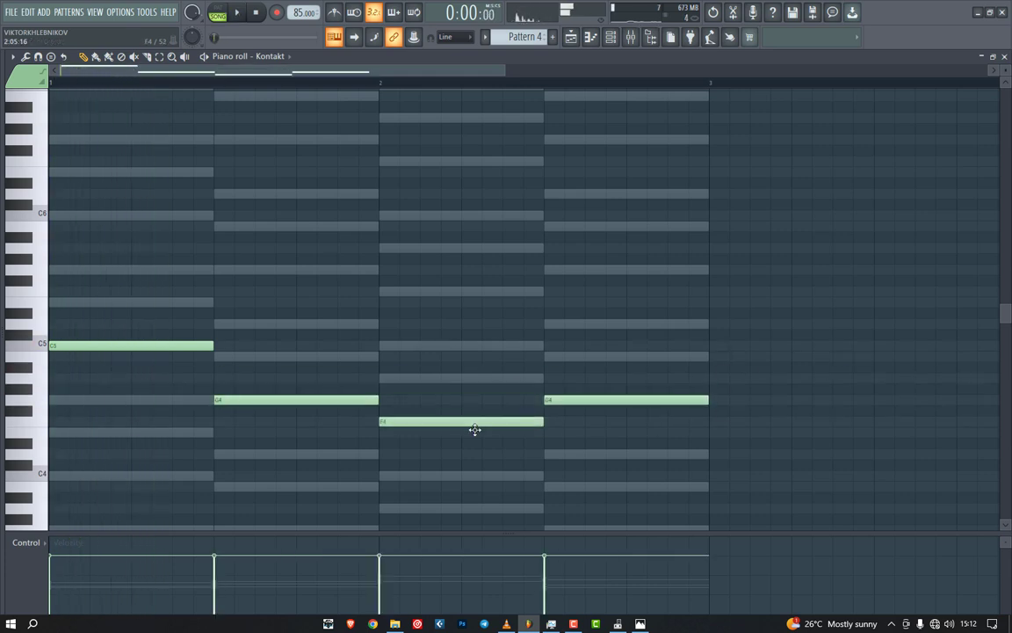
pyautogui.press('space')
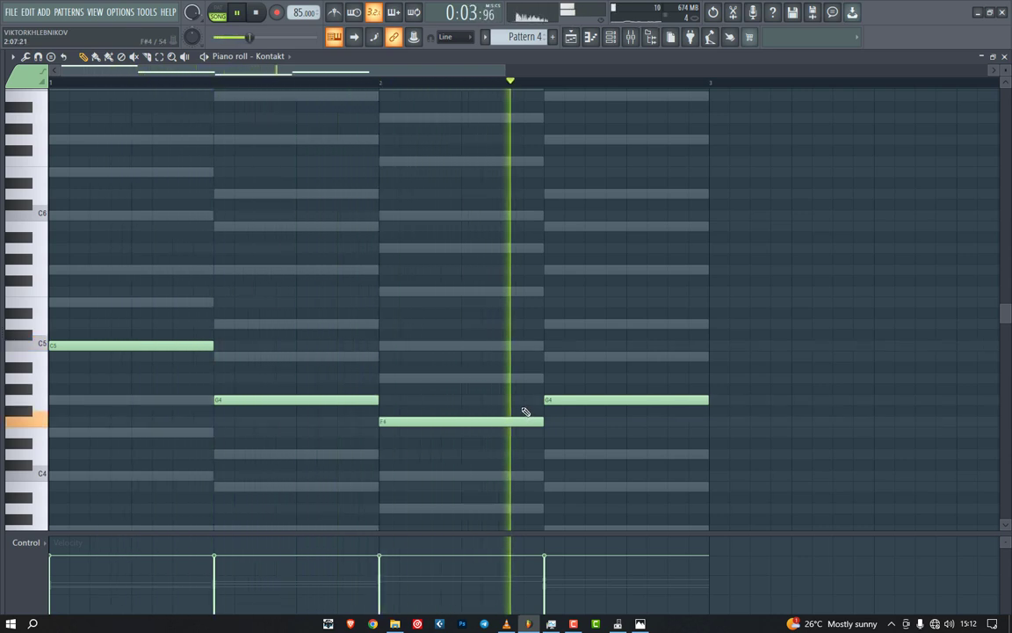
# Step: Draw staggered notes E5, G5 and C6 at steps 2, 3 and 4 of bar 1 over the C5, auditioning them
pyautogui.press('space')
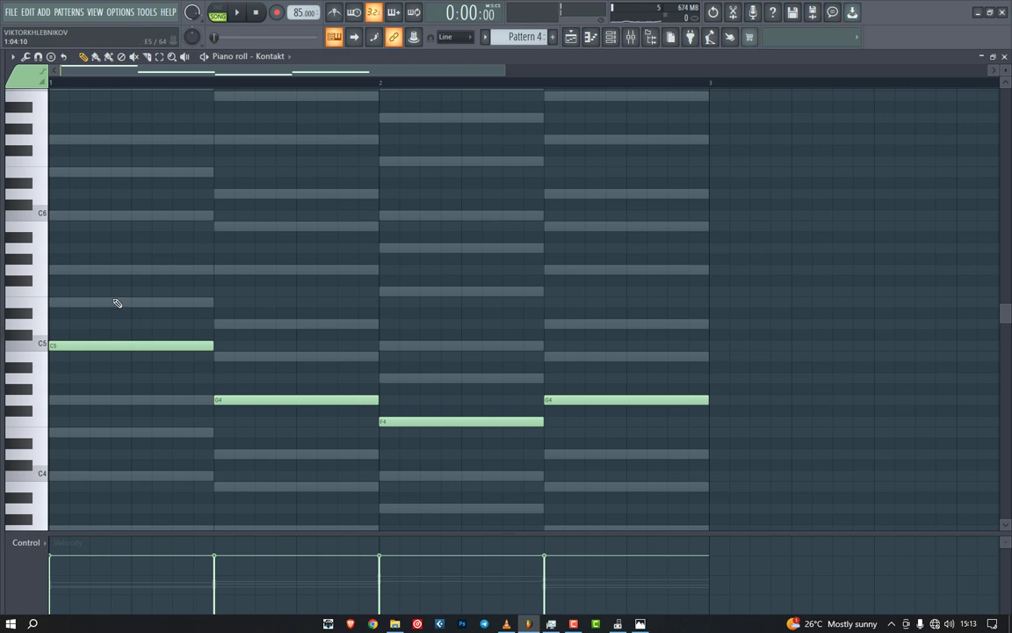
pyautogui.click(70, 302)
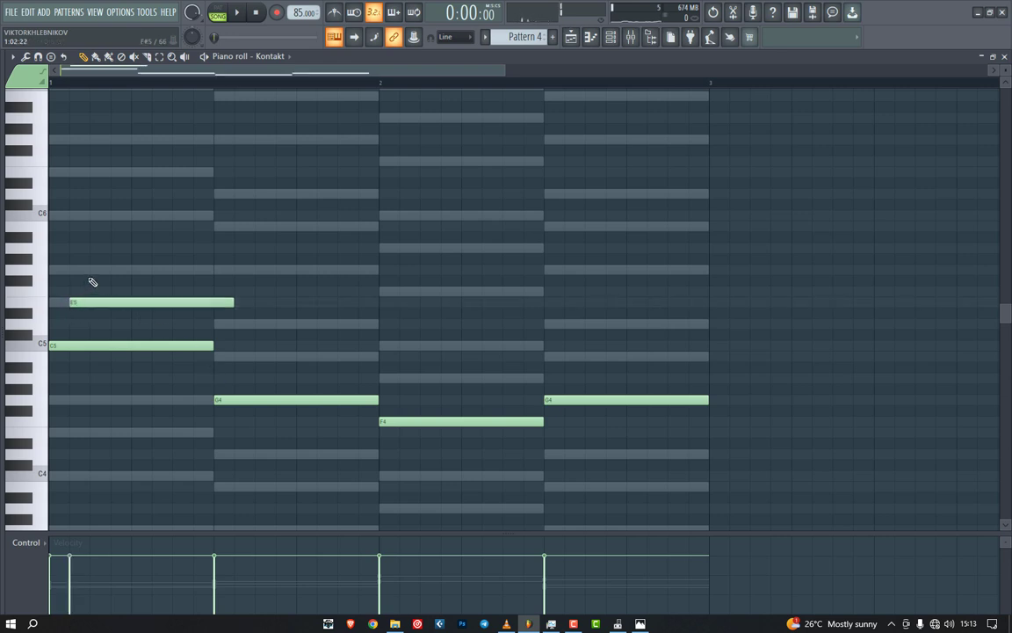
pyautogui.click(92, 268)
pyautogui.press('space')
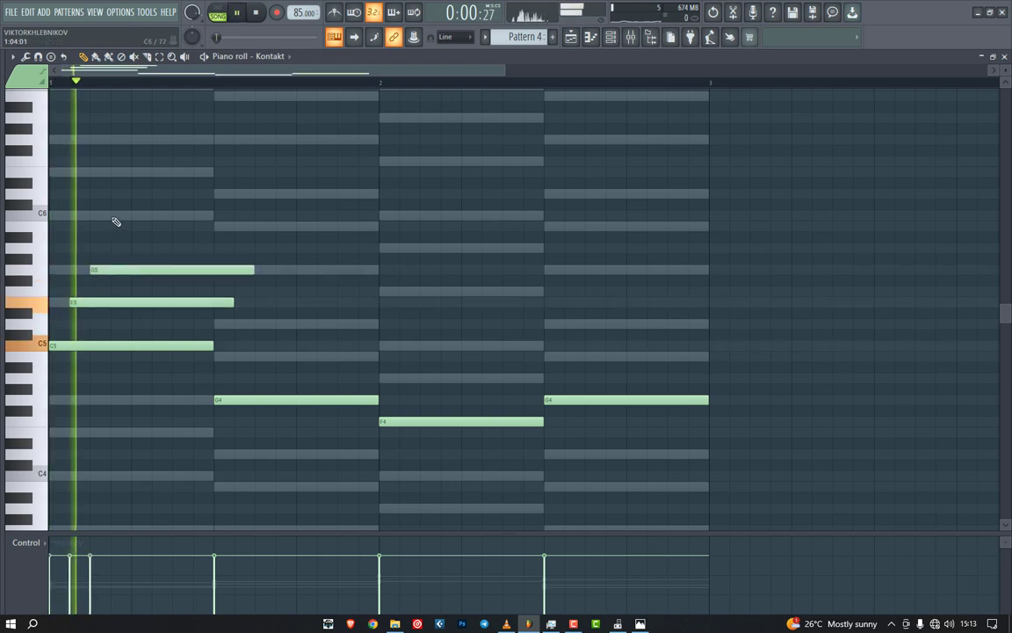
pyautogui.press('space')
pyautogui.press('space')
pyautogui.click(112, 215)
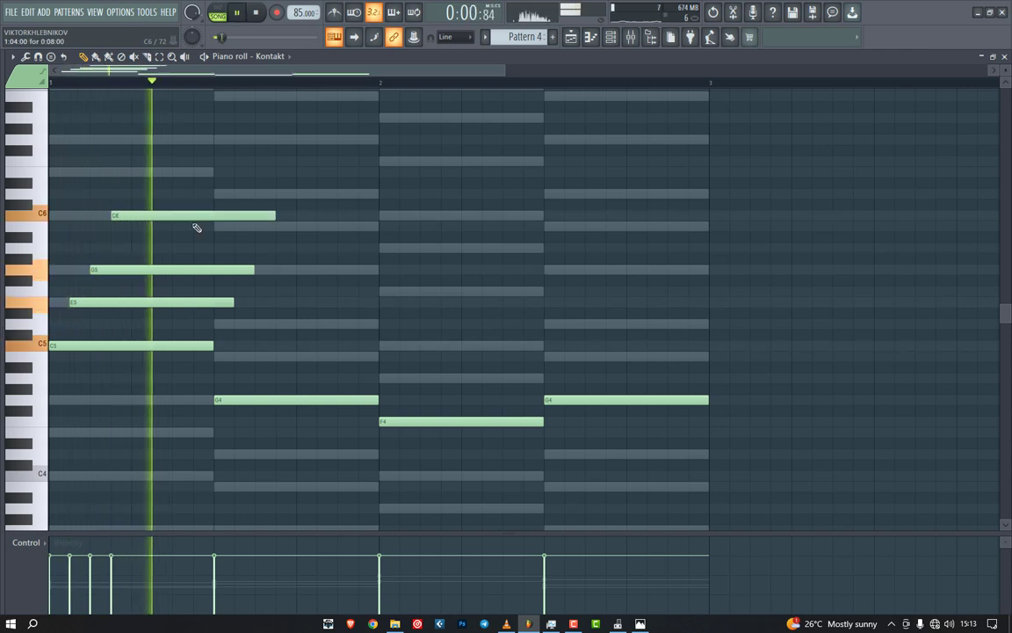
pyautogui.press('space')
pyautogui.press('space')
pyautogui.press('space')
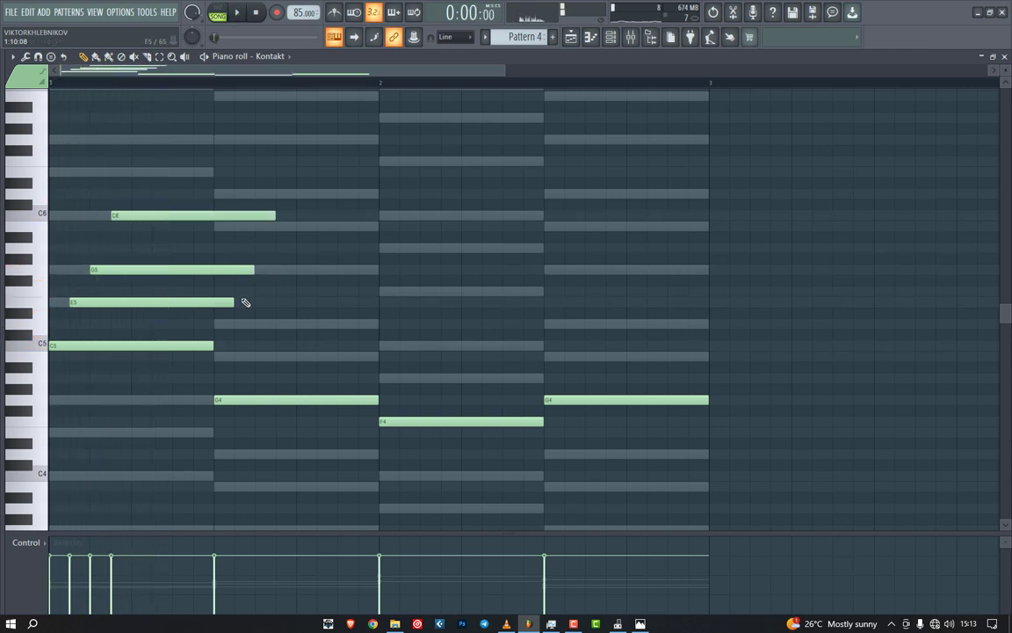
# Step: Shorten E5, G5 and C6 to three, two and three steps, and add a two-step B5 right after C6
pyautogui.moveTo(234, 305); pyautogui.dragTo(131, 305)
pyautogui.moveTo(254, 270); pyautogui.dragTo(131, 273)
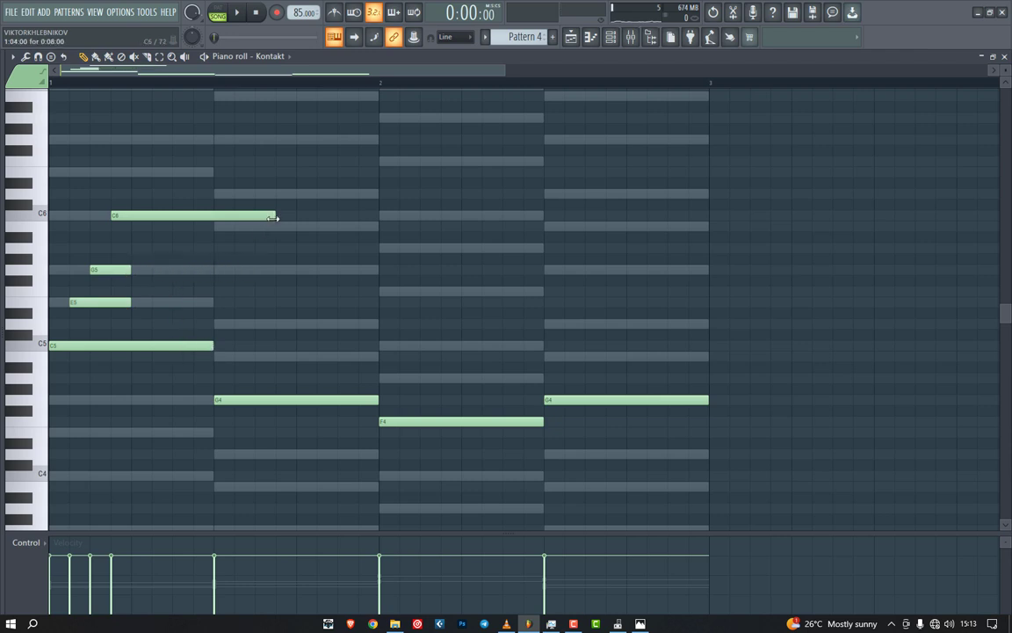
pyautogui.moveTo(274, 217); pyautogui.dragTo(172, 217)
pyautogui.click(176, 227)
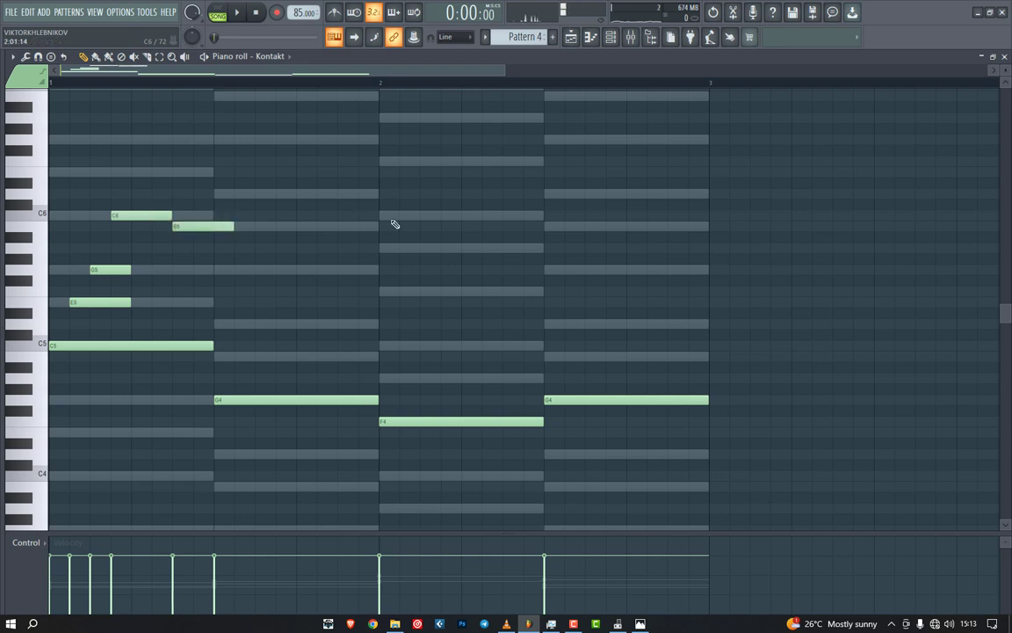
pyautogui.press('space')
pyautogui.moveTo(233, 227); pyautogui.dragTo(212, 229)
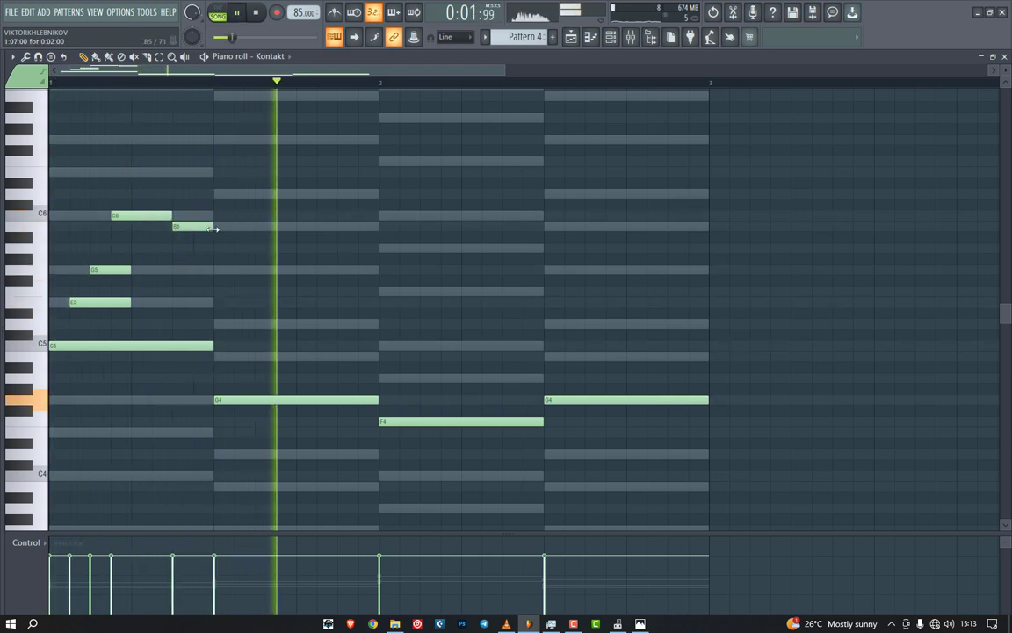
pyautogui.press('space')
pyautogui.press('space')
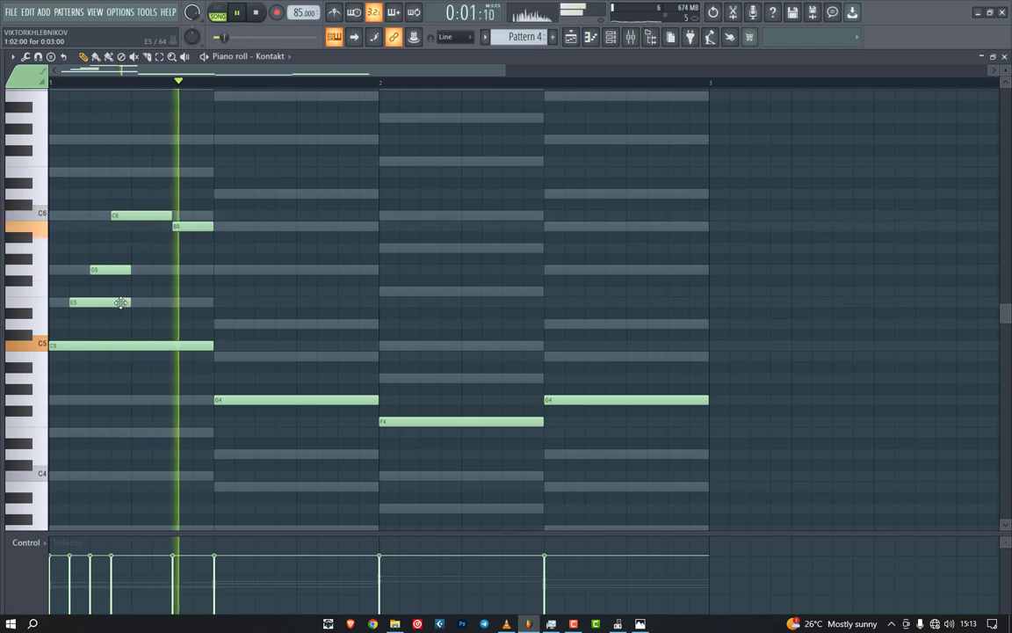
# Step: Add staggered B4, D5 and G5 notes over the G4 in bar 1, with G5 three steps long, and audition them
pyautogui.press('space')
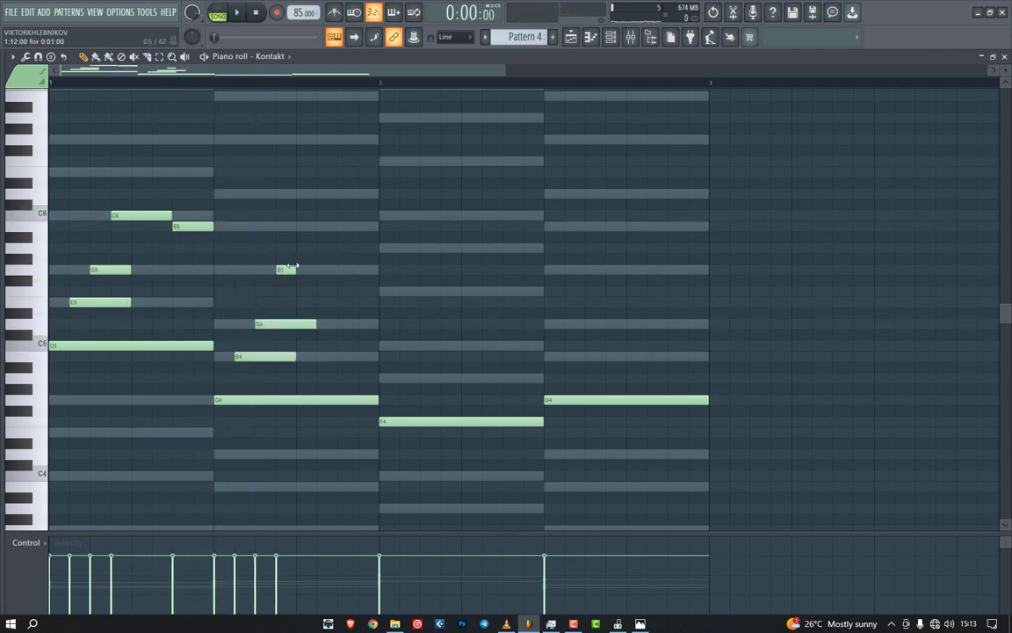
pyautogui.press('space')
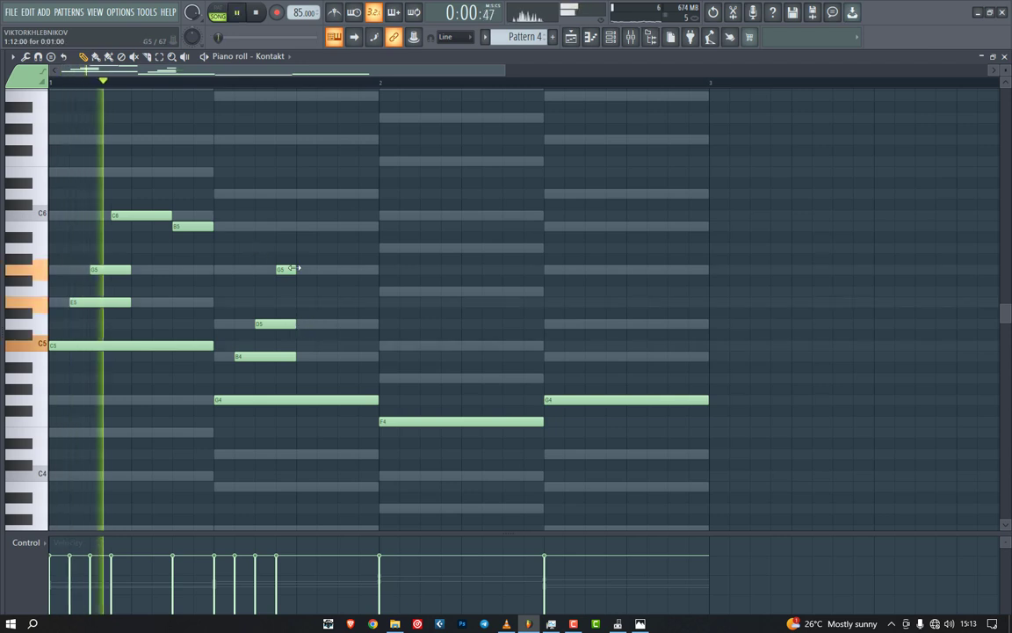
pyautogui.moveTo(296, 269); pyautogui.dragTo(336, 269)
pyautogui.press('space')
pyautogui.press('space')
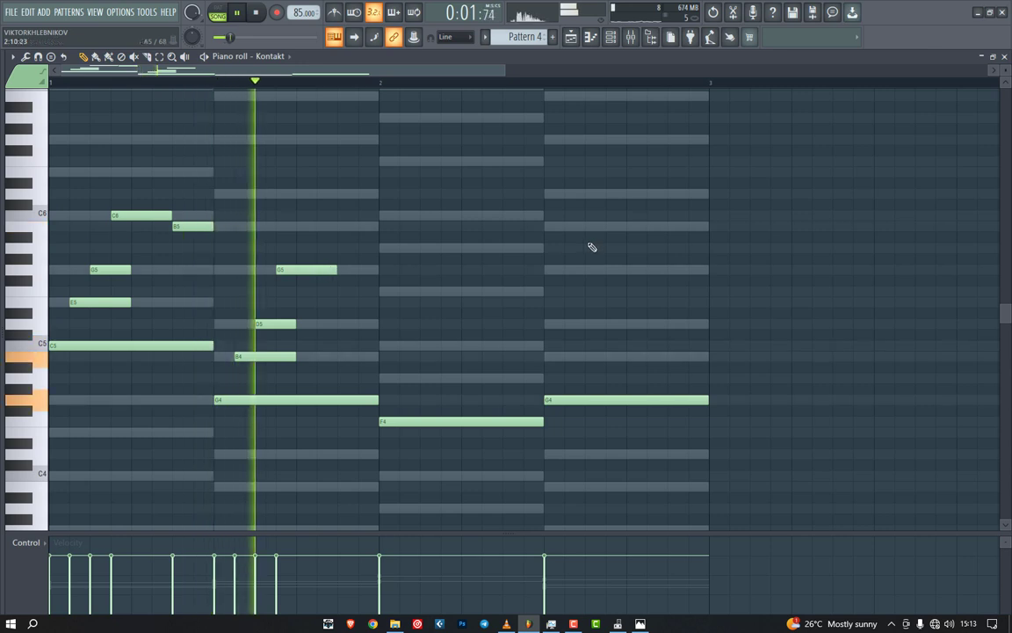
pyautogui.press('space')
pyautogui.press('space')
# Step: Finish bar 1 with one-step F5 and D5 notes following the three-step G5
pyautogui.click(341, 291)
pyautogui.press('space')
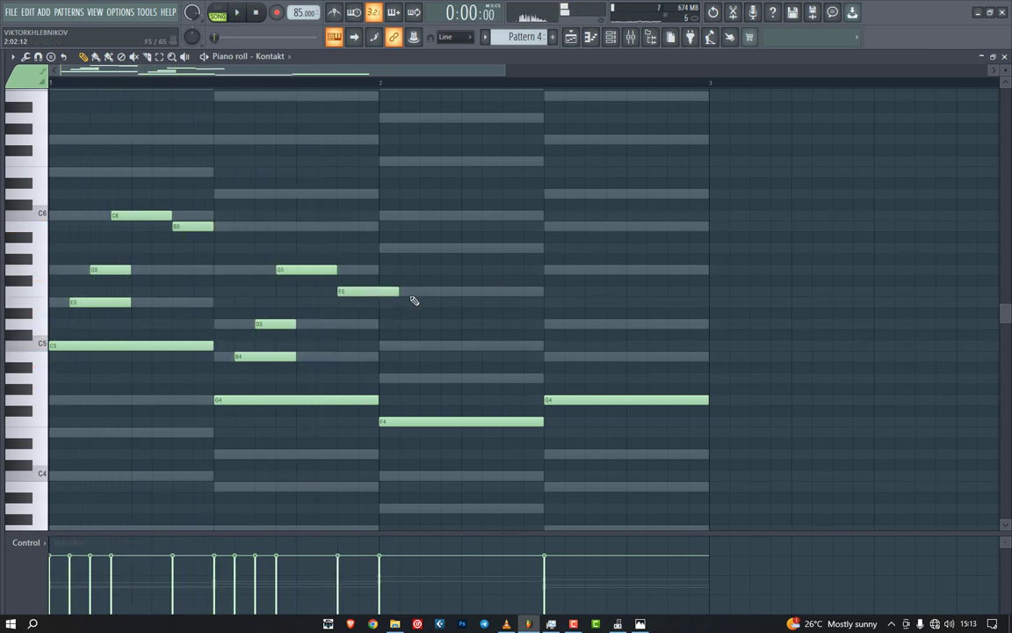
pyautogui.press('space')
pyautogui.moveTo(398, 289); pyautogui.dragTo(357, 291)
pyautogui.click(362, 323)
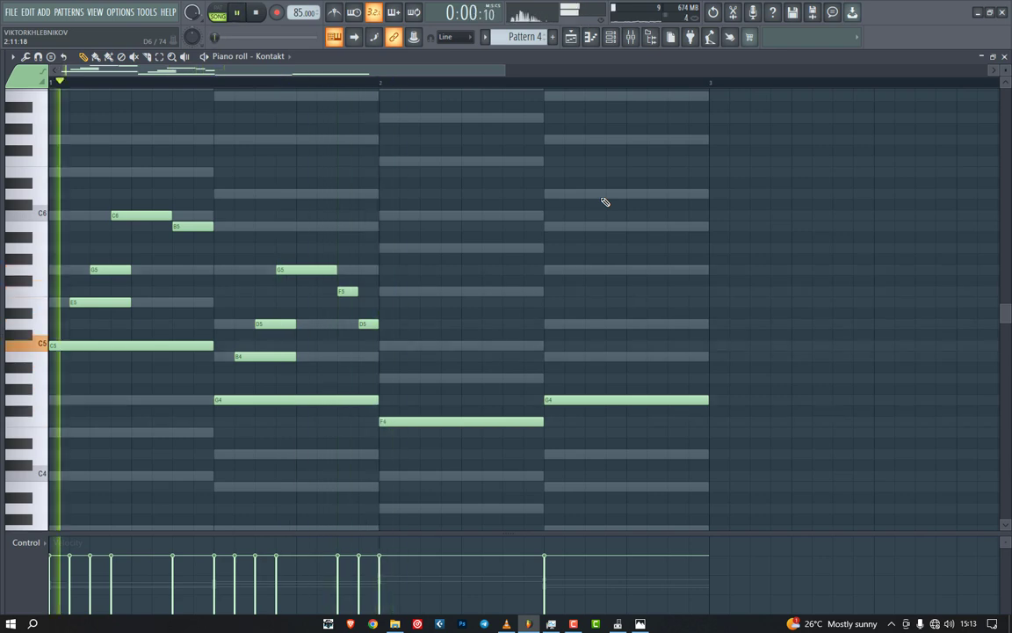
# Step: Change the last two notes of bar 1 to A5 and G5 and play the line
pyautogui.press('space')
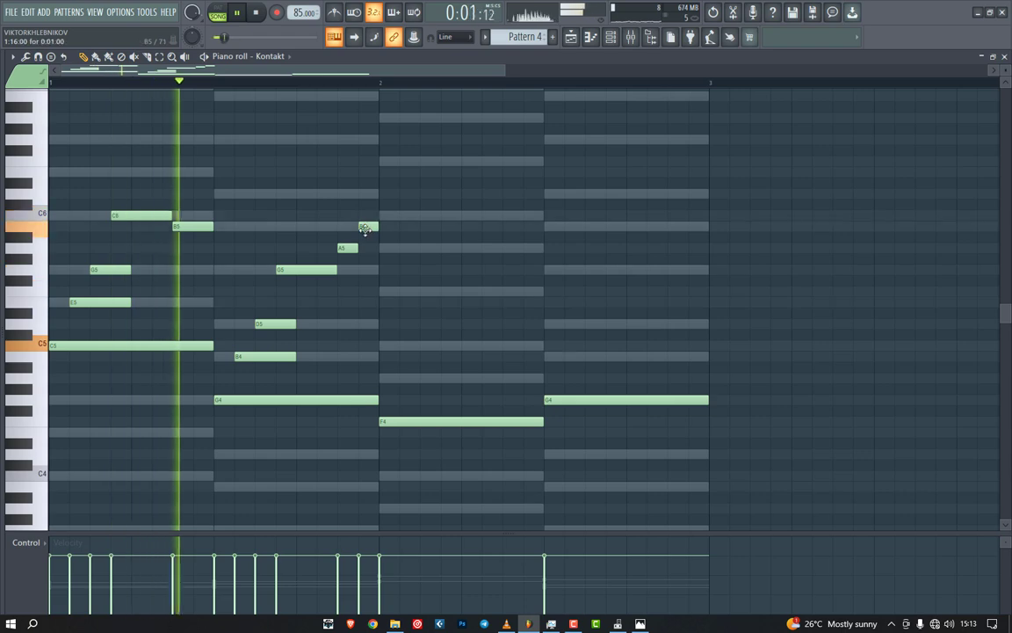
pyautogui.moveTo(368, 227); pyautogui.dragTo(369, 270)
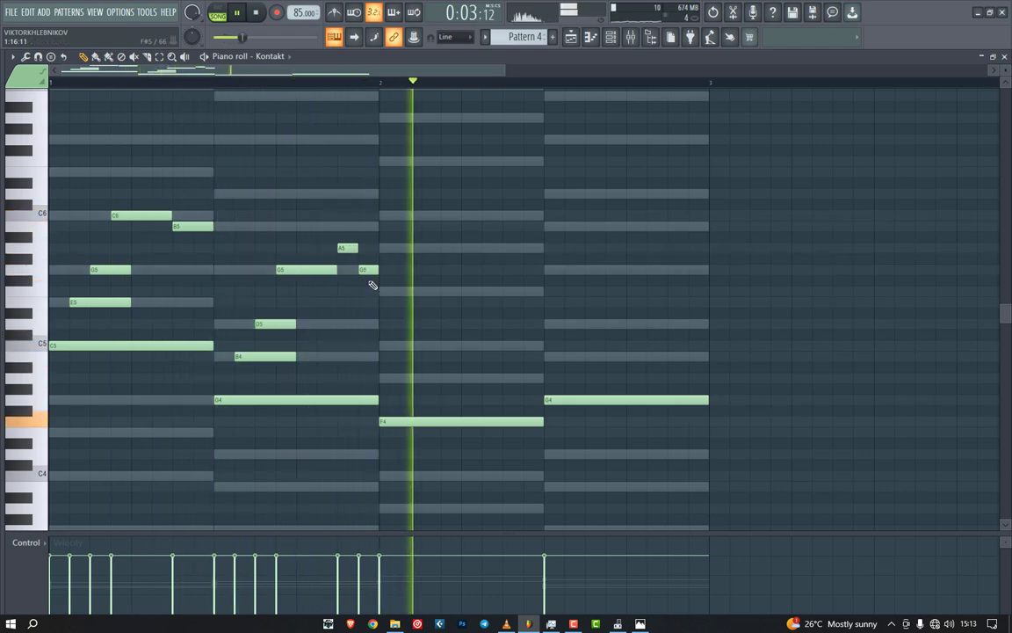
pyautogui.press('space')
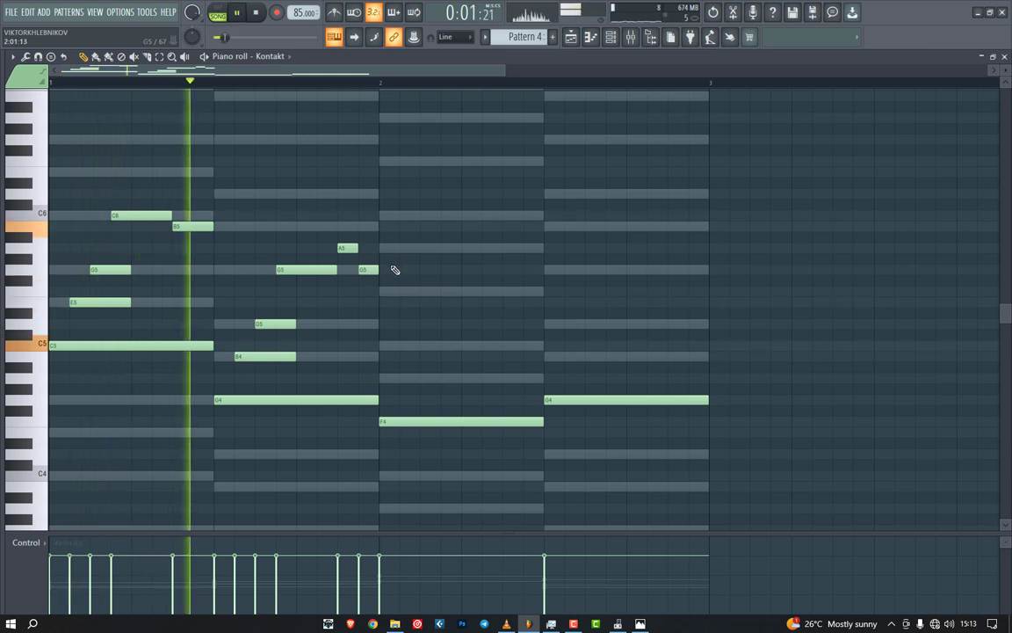
pyautogui.press('space')
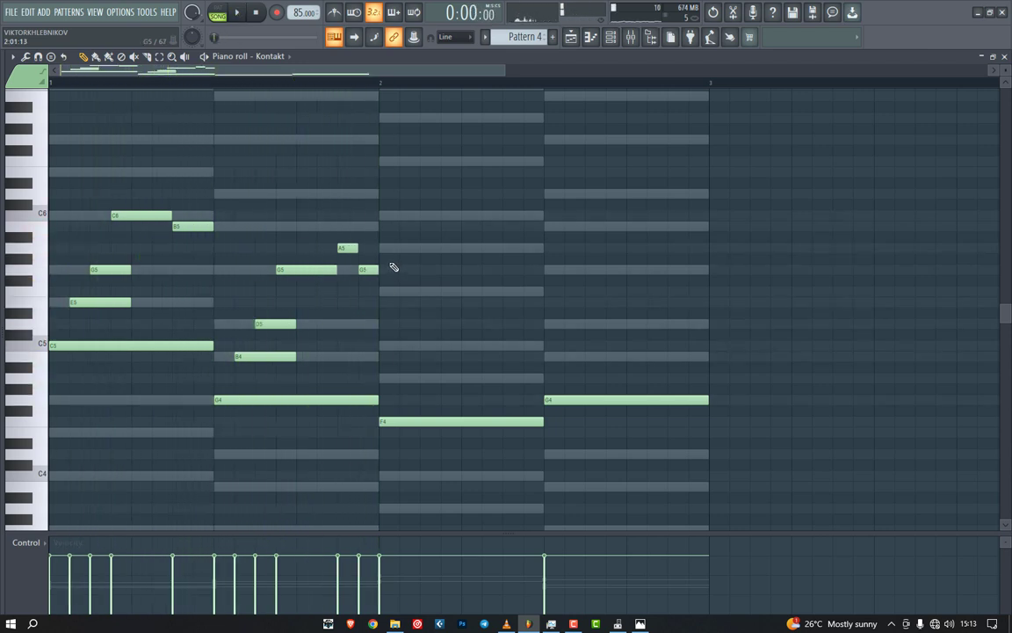
# Step: Build a staggered A4, C5, F5 and G5 phrase over the F4 in bar 2, starting one step after it, and audition it
pyautogui.moveTo(195, 191); pyautogui.dragTo(431, 323)
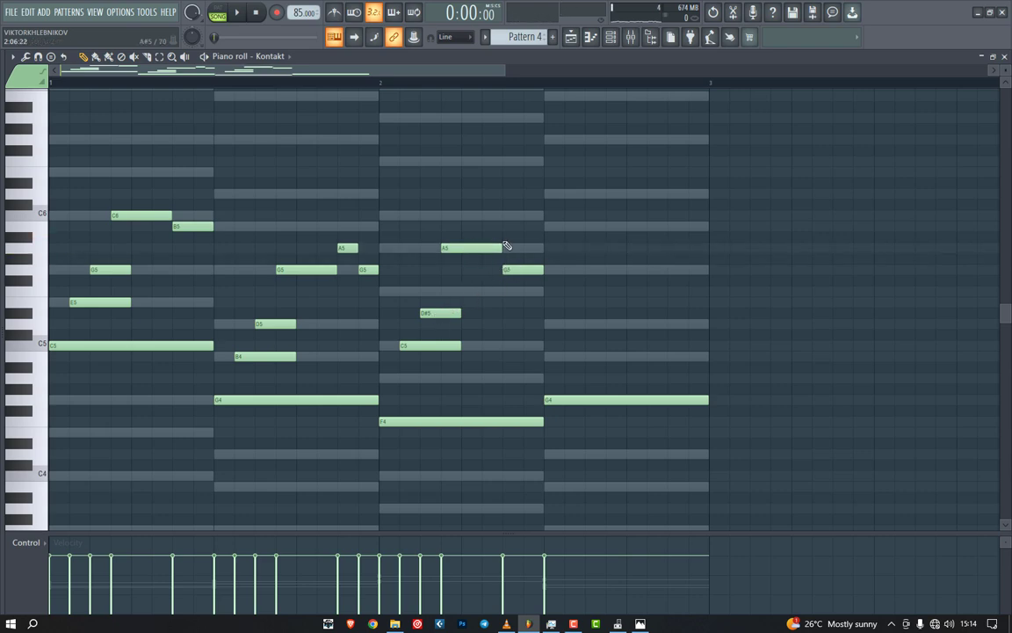
pyautogui.moveTo(561, 181); pyautogui.dragTo(444, 361)
pyautogui.hotkey('shift', 'Down')
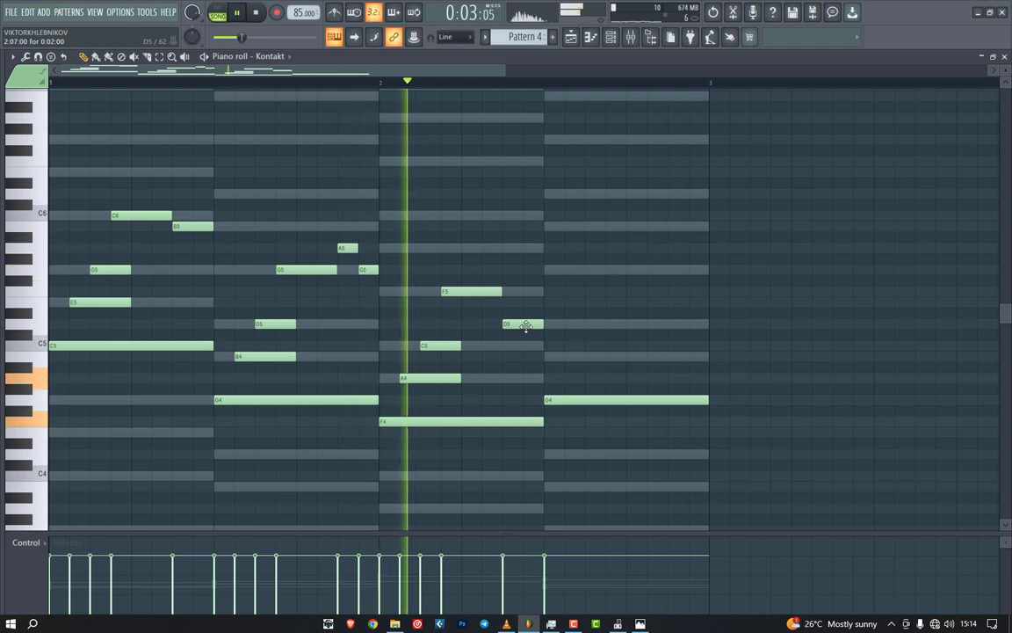
pyautogui.press('space')
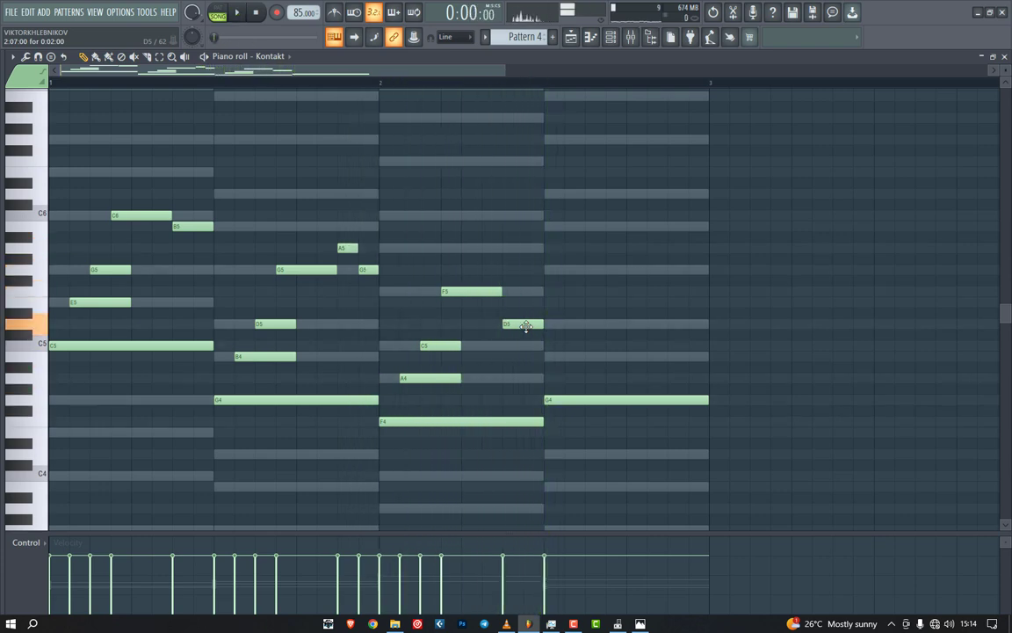
pyautogui.press('space')
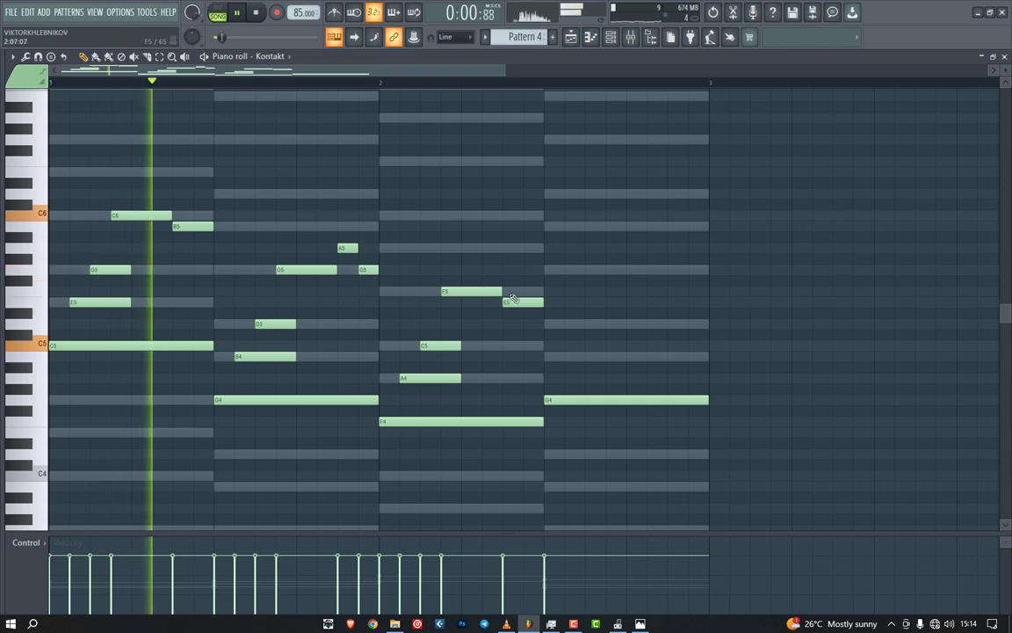
pyautogui.moveTo(530, 300); pyautogui.dragTo(535, 266)
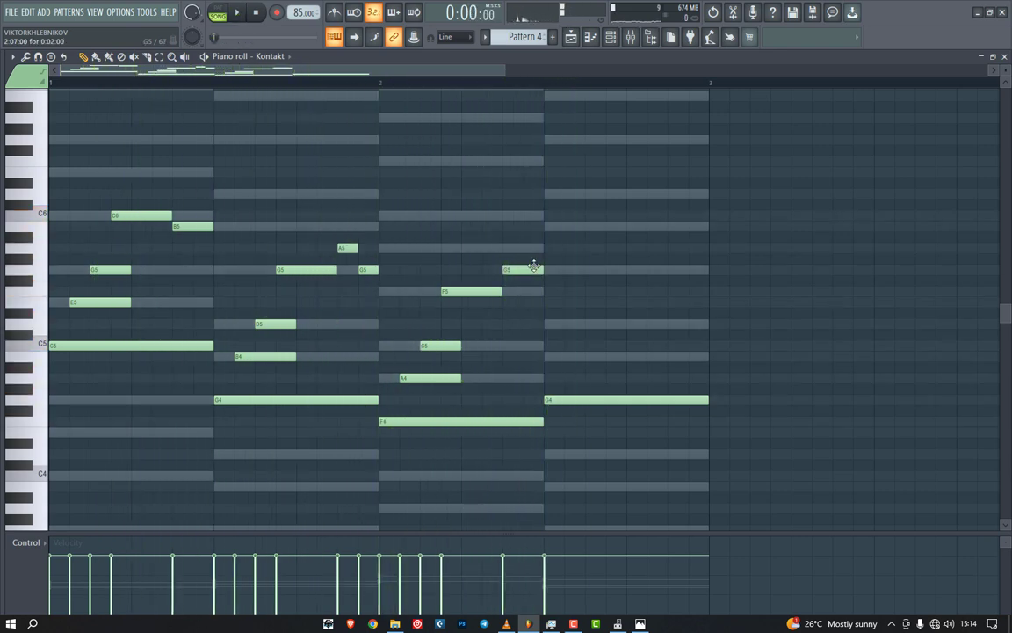
# Step: Add a B4, D5, G5, F5, D5 phrase over bar 2's G4, starting it one step after the G4, and audition it
pyautogui.moveTo(334, 288); pyautogui.dragTo(614, 363)
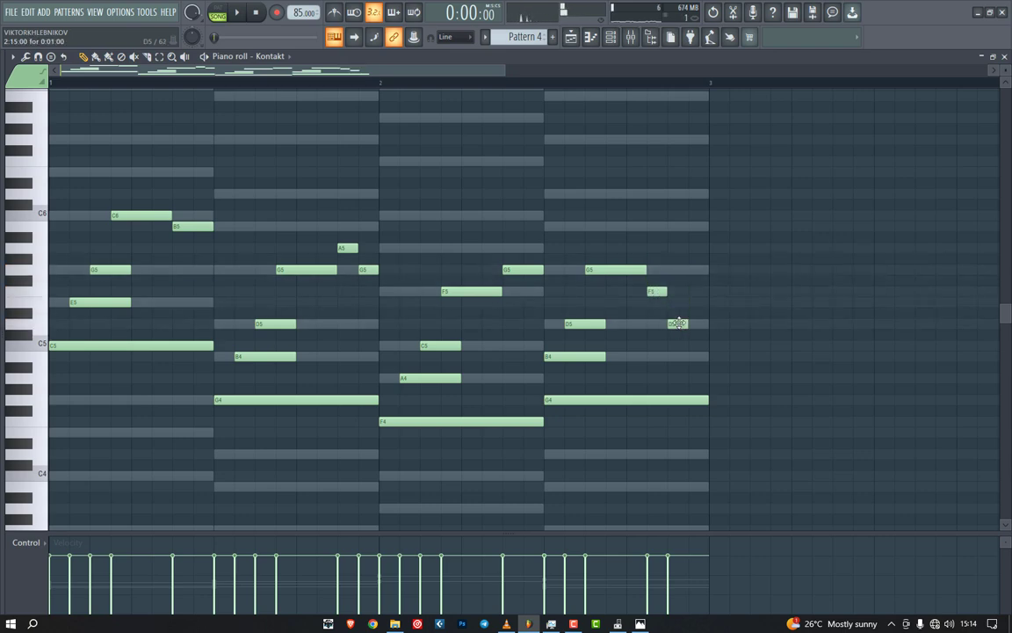
pyautogui.press('space')
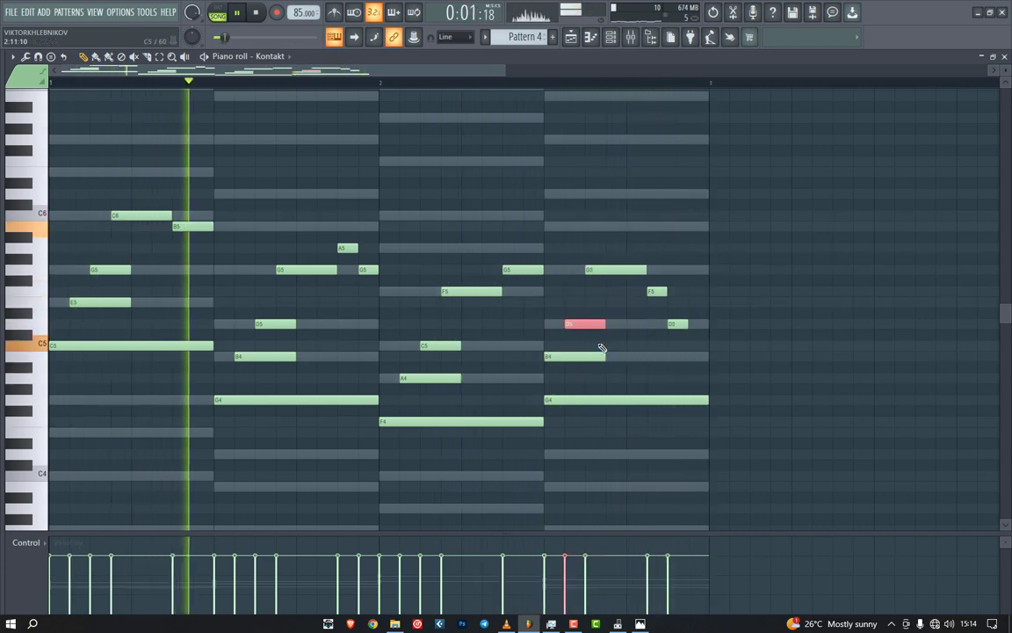
pyautogui.moveTo(738, 240); pyautogui.dragTo(738, 270)
pyautogui.press('space')
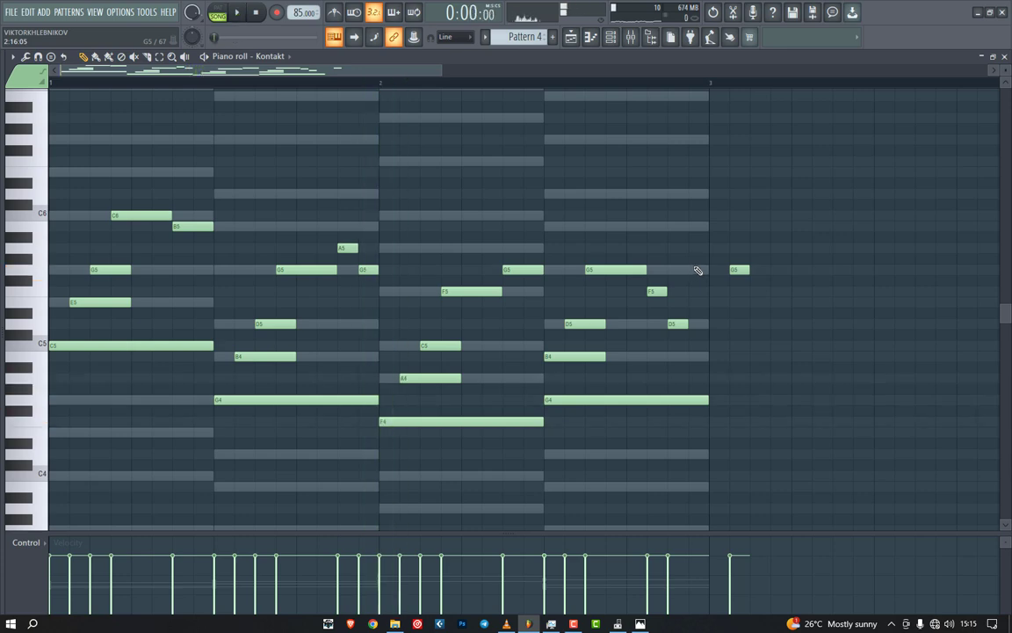
pyautogui.moveTo(738, 245); pyautogui.dragTo(569, 371)
pyautogui.click(682, 340)
pyautogui.press('space')
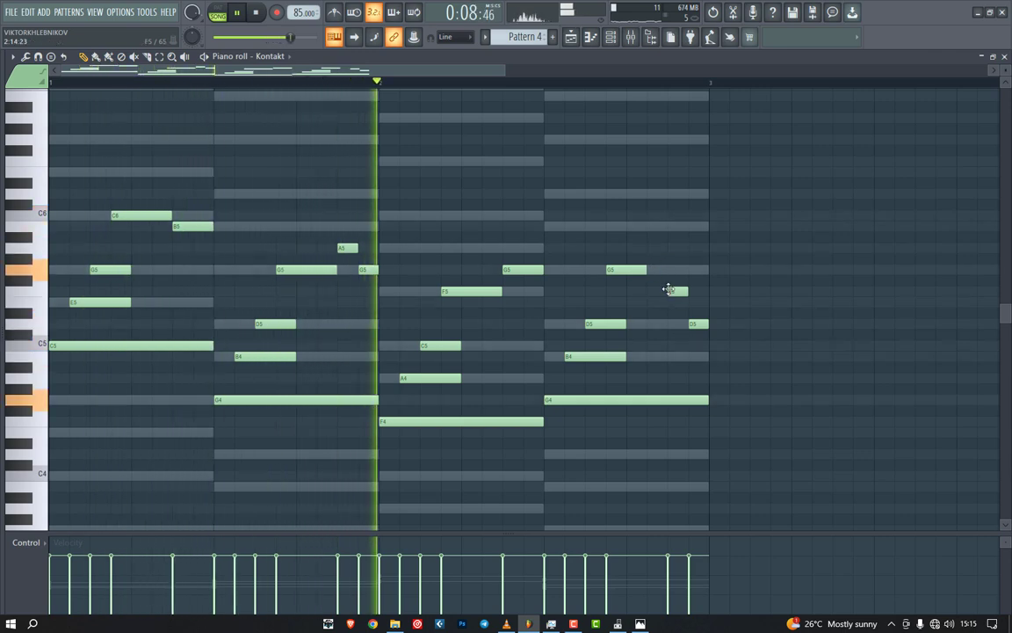
# Step: Remove the short F5 near the end of bar 2, extend G5 to three steps and make the closing note a two-step F5
pyautogui.moveTo(676, 290); pyautogui.dragTo(706, 322)
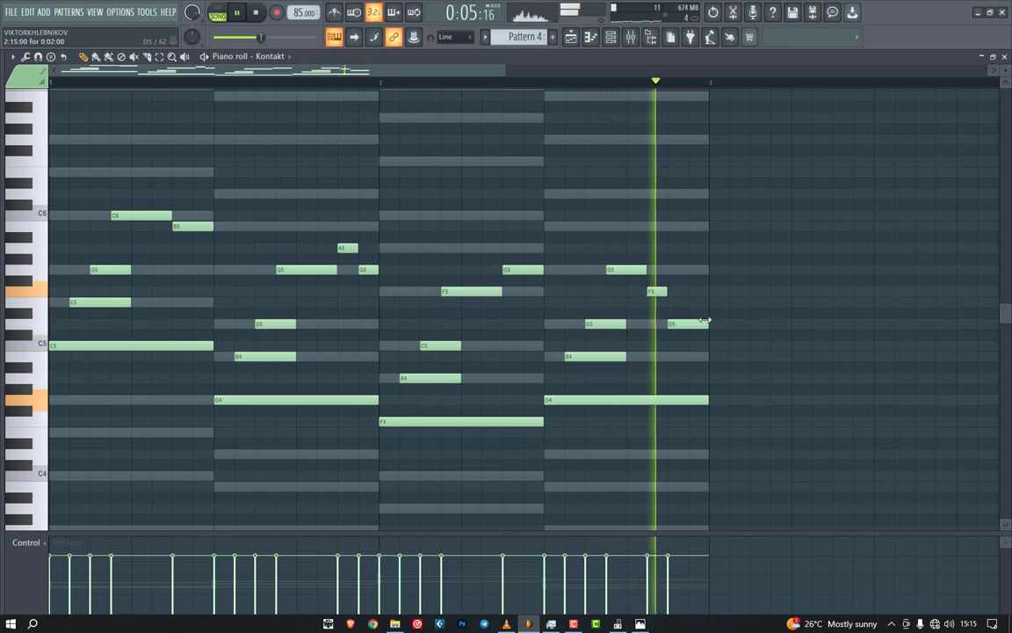
pyautogui.rightClick(657, 291)
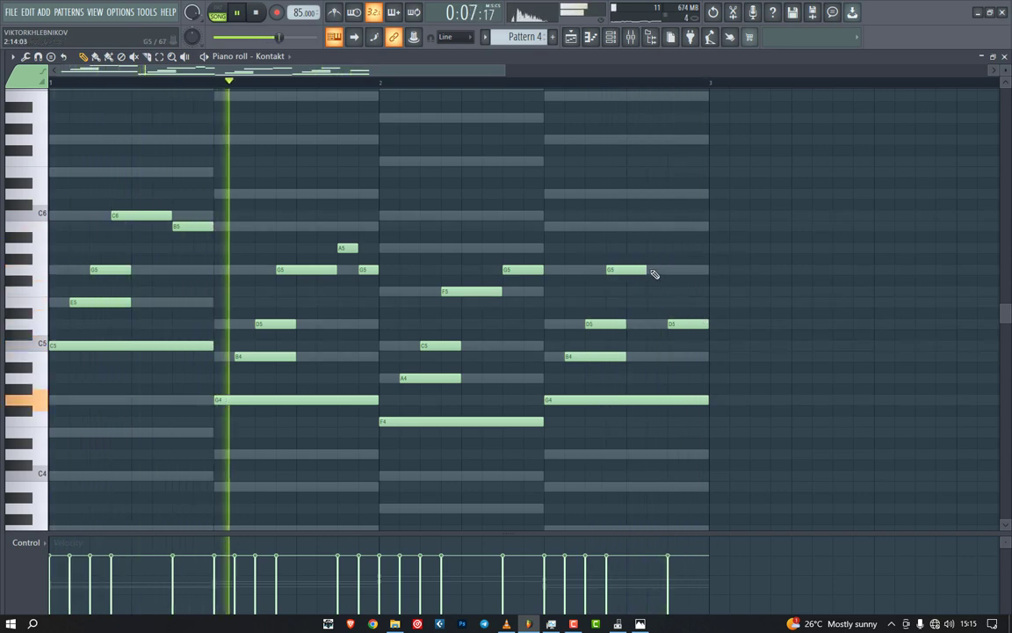
pyautogui.moveTo(648, 270); pyautogui.dragTo(667, 270)
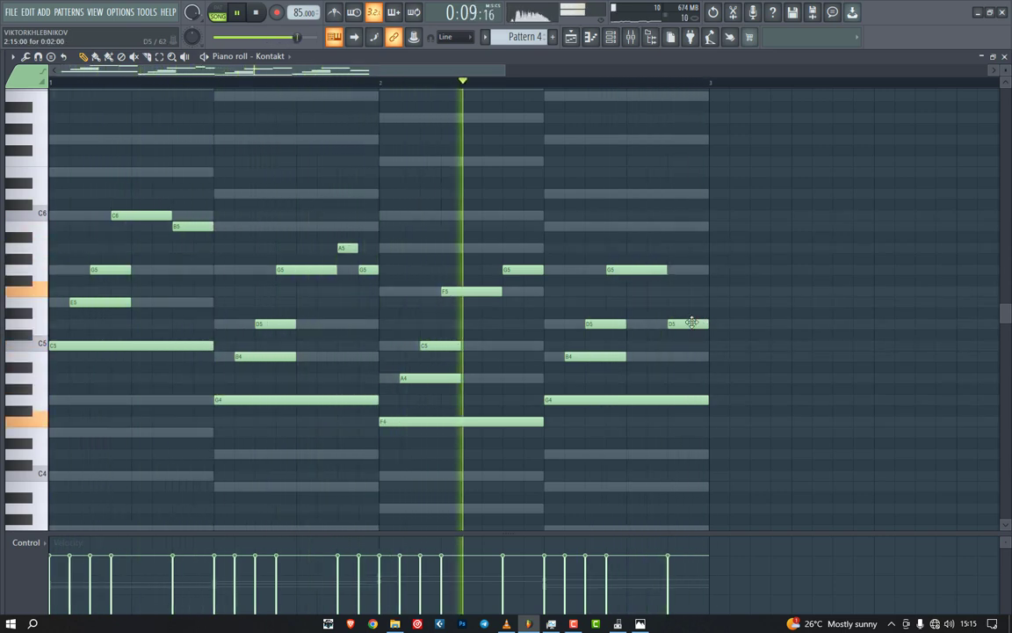
pyautogui.moveTo(692, 324); pyautogui.dragTo(688, 289)
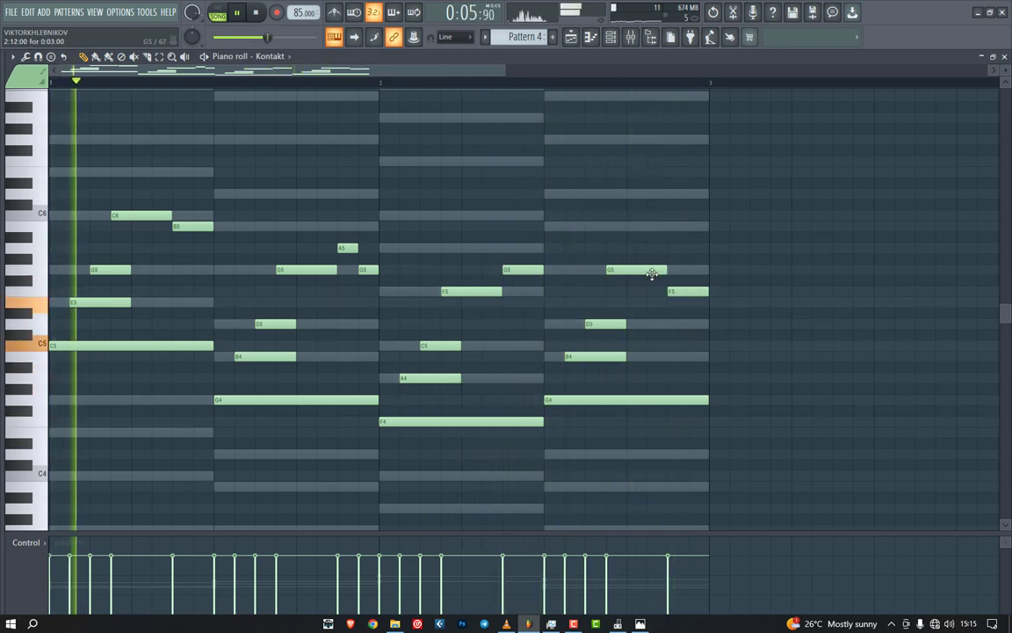
# Step: Try a one-step D5 and B4 ending for bar 2, replace it with a single two-step F5 and stop playback
pyautogui.moveTo(685, 291); pyautogui.dragTo(688, 324)
pyautogui.click(697, 356)
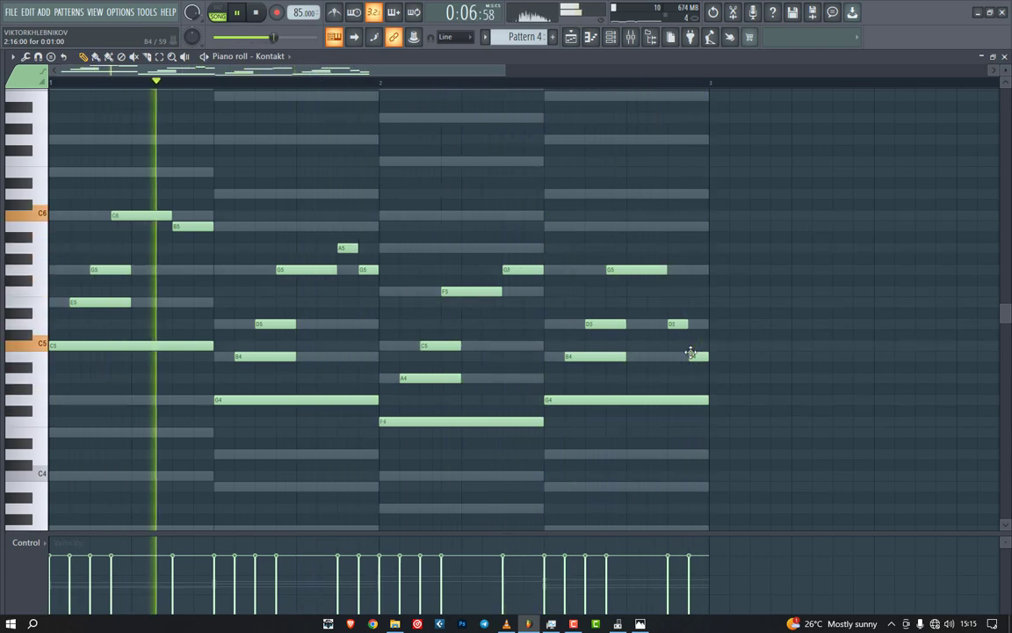
pyautogui.rightClick(676, 325)
pyautogui.rightClick(699, 355)
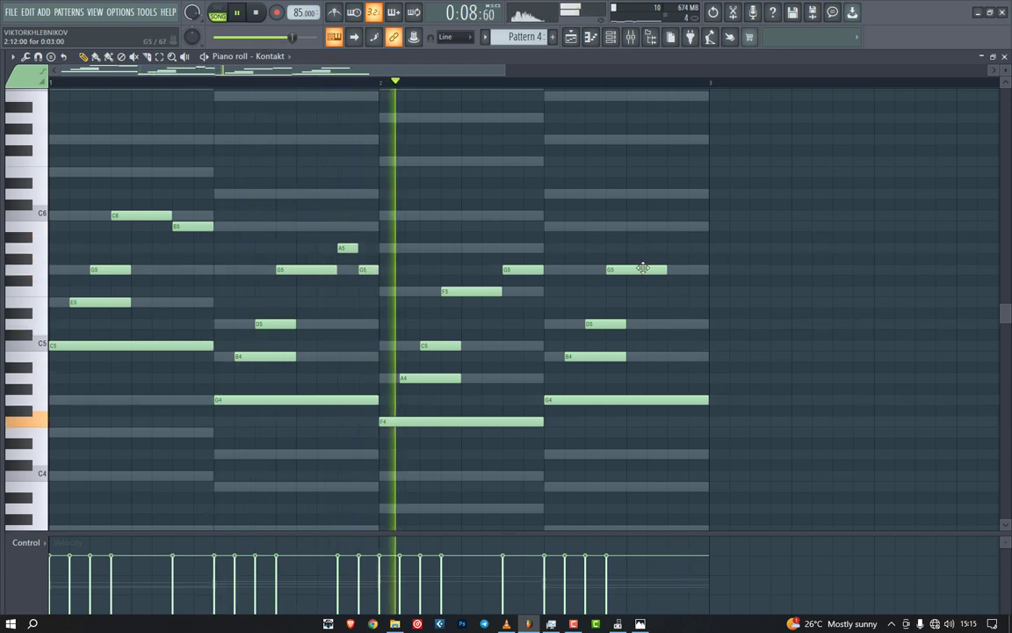
pyautogui.click(672, 292)
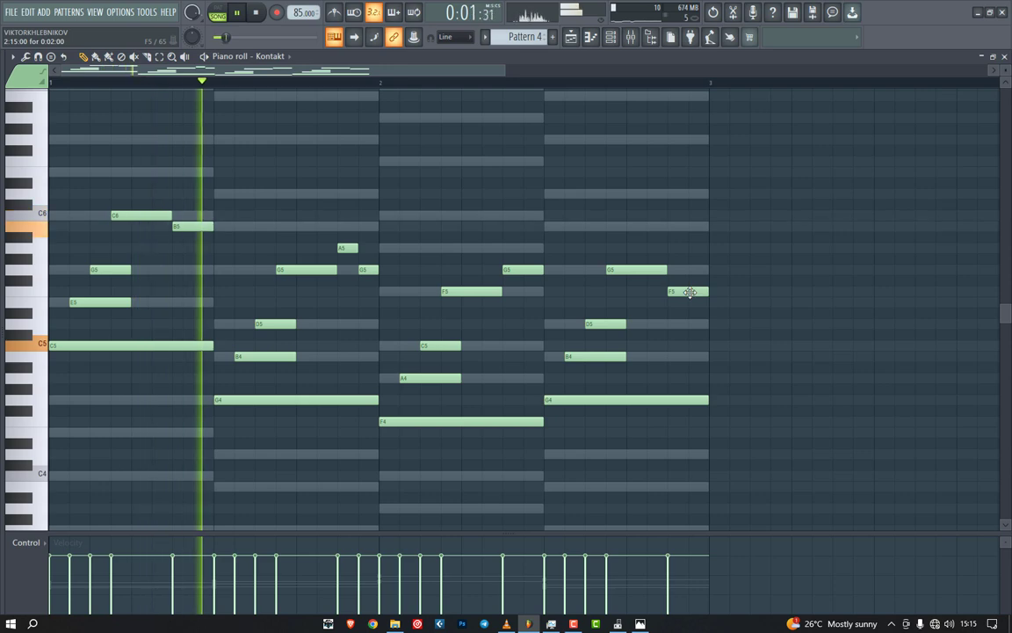
pyautogui.press('space')
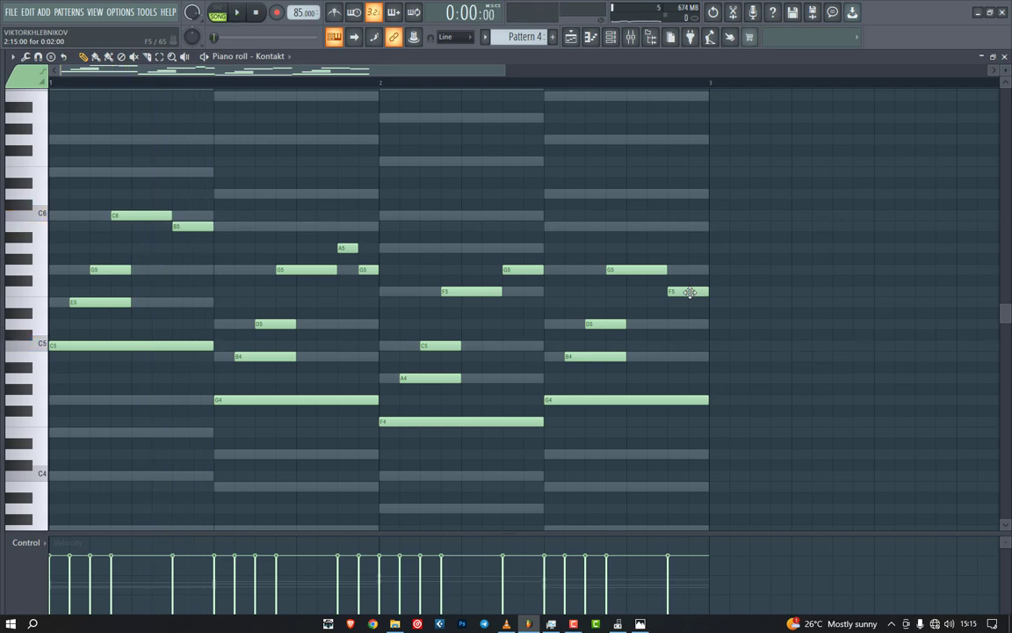
# Step: Switch to the playlist and save the project as "zouk tutorial by g pro"
pyautogui.click(570, 38)
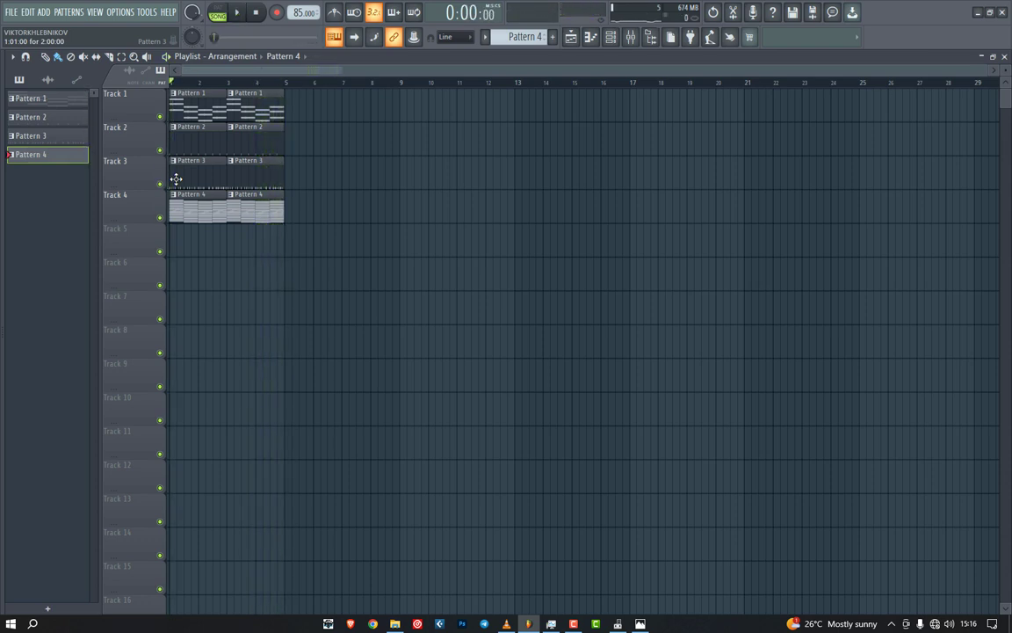
pyautogui.hotkey('ctrl', 's')
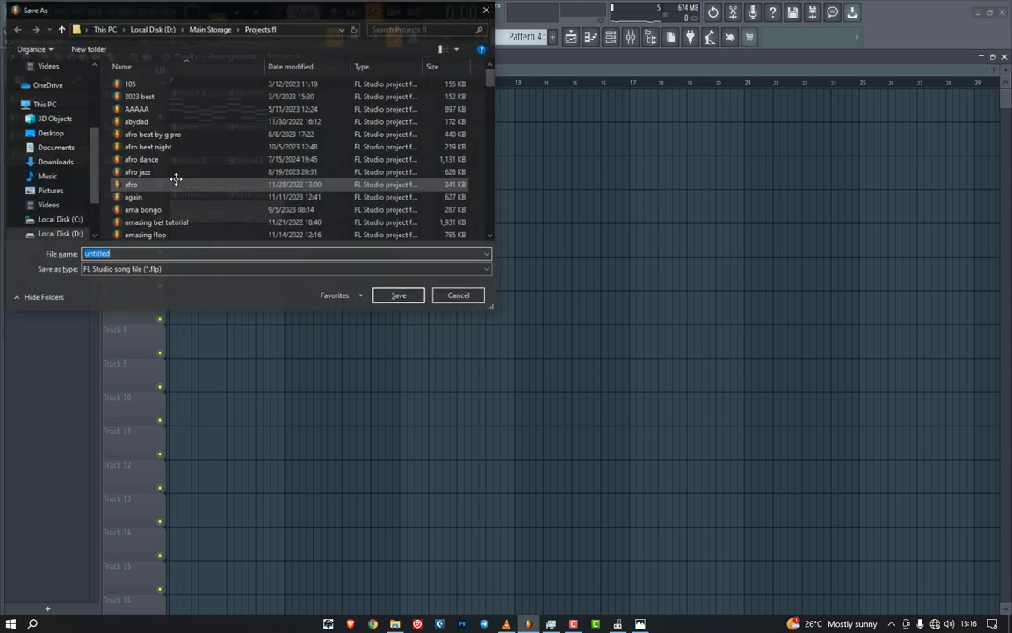
pyautogui.write('zouk')
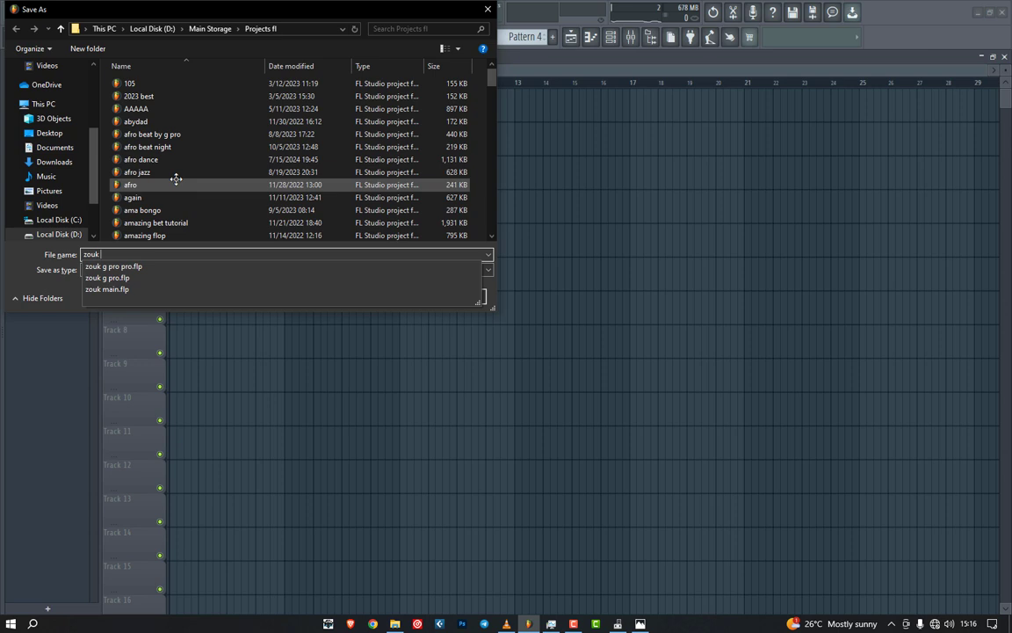
pyautogui.write(' t')
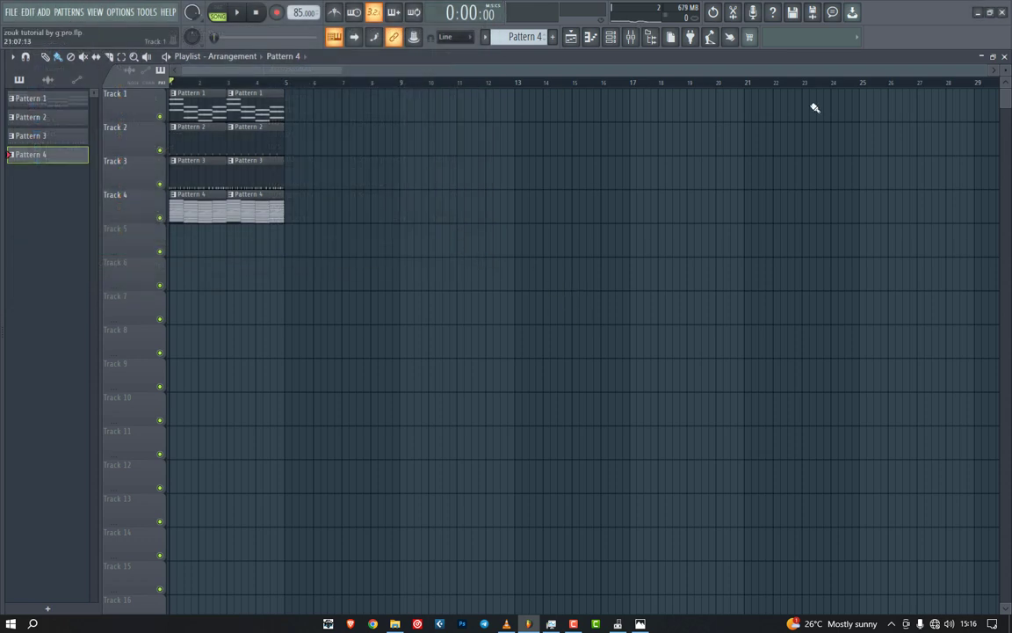
# Step: Play the arrangement of the four patterns in the playlist and stop playback
pyautogui.moveTo(984, 76); pyautogui.dragTo(618, 87)
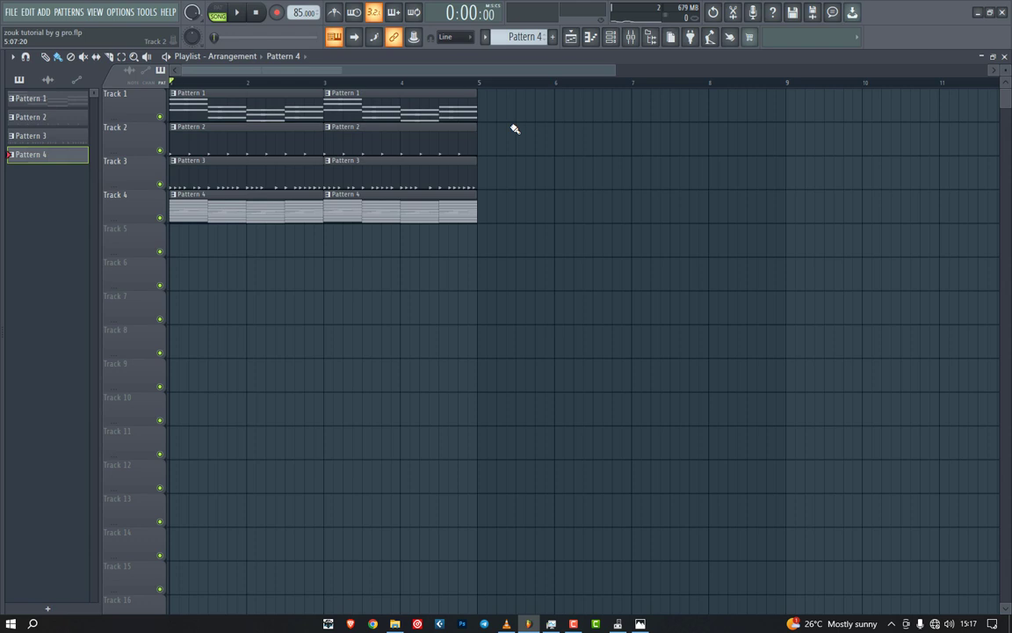
pyautogui.press('space')
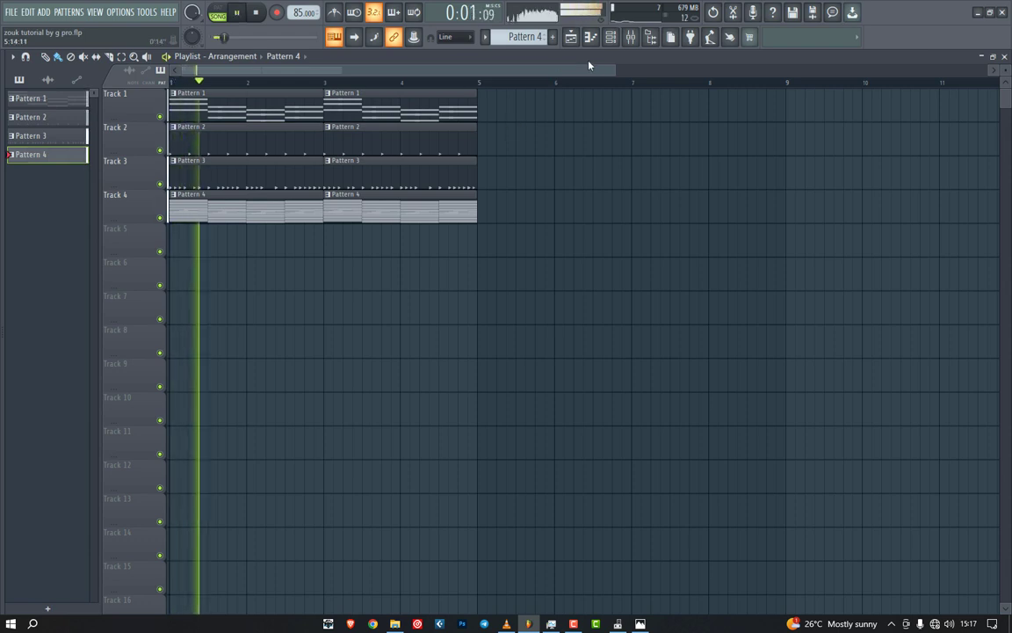
pyautogui.moveTo(604, 74); pyautogui.dragTo(659, 74)
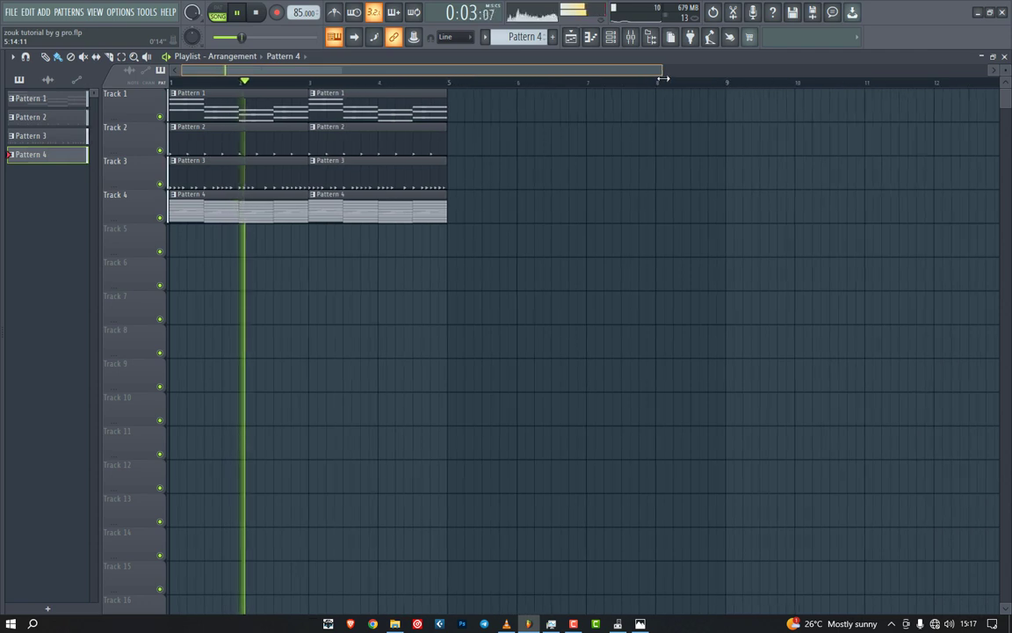
pyautogui.press('space')
# Step: Cut the Sampler notes out of Pattern 4 and paste them into the same channel of a new Pattern 5
pyautogui.press('F6')
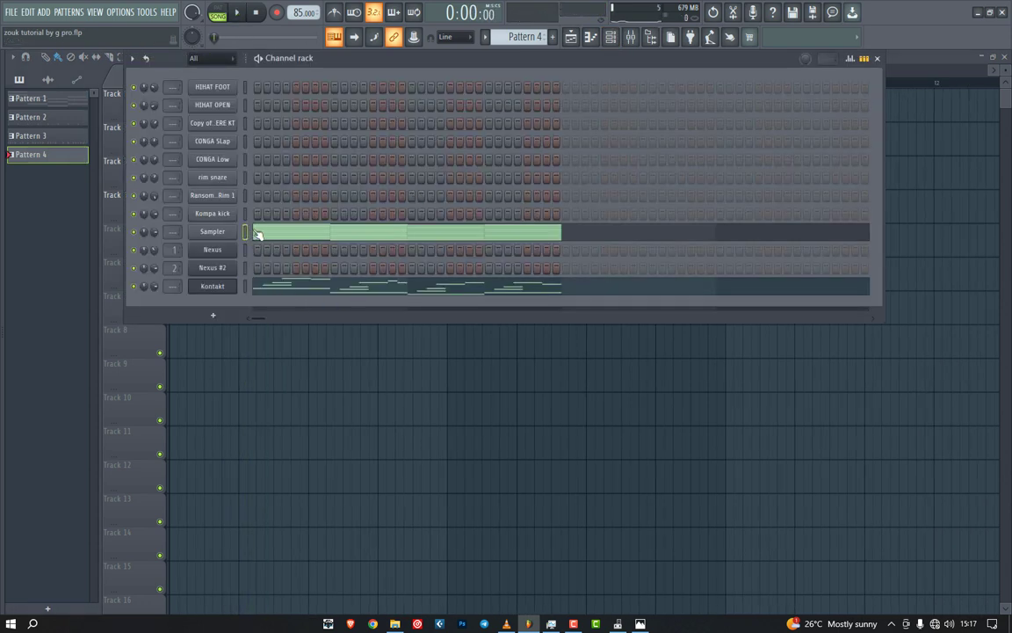
pyautogui.hotkey('ctrl', 'x')
pyautogui.click(554, 36)
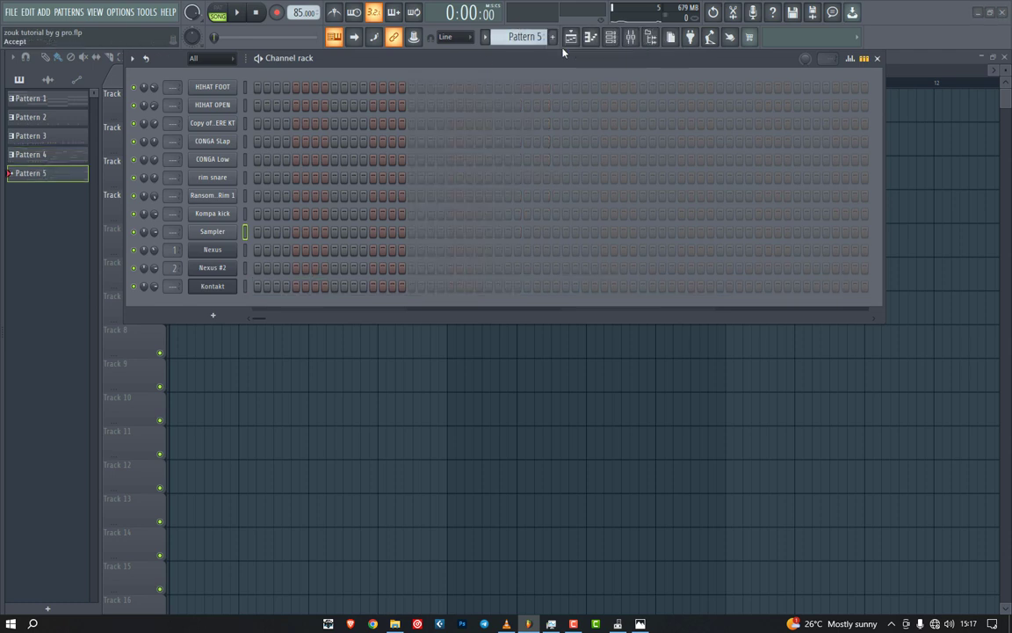
pyautogui.hotkey('ctrl', 'v')
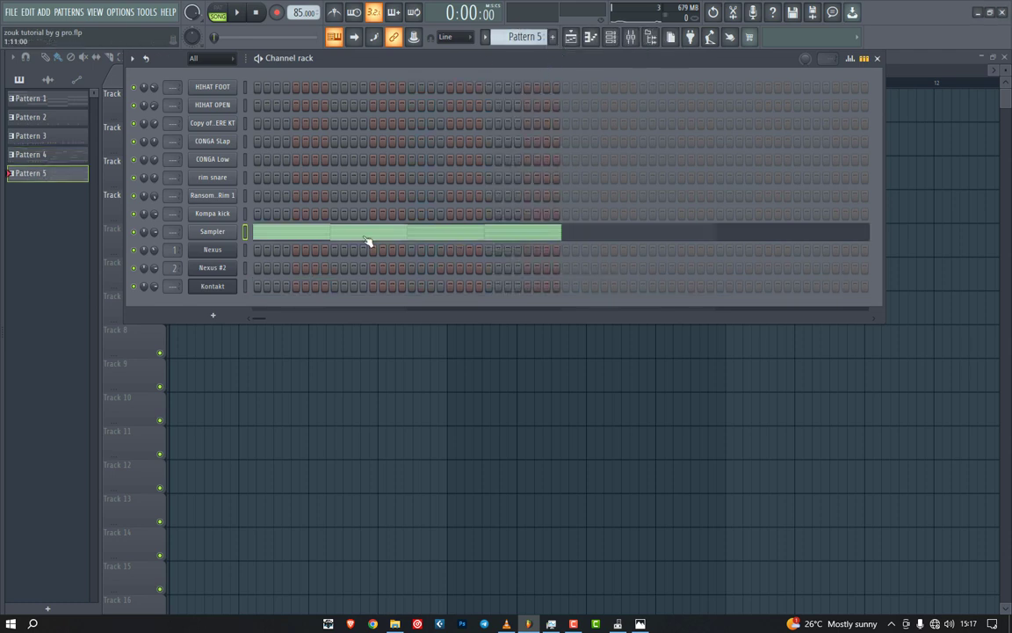
pyautogui.scroll(1, 528, 39)
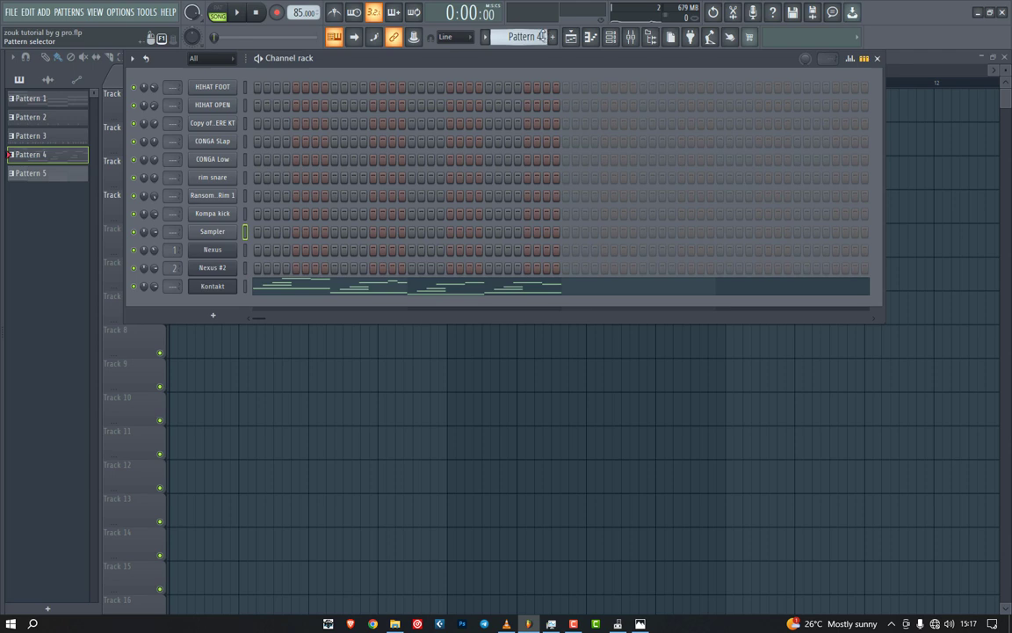
pyautogui.scroll(-1, 543, 37)
# Step: Place two Pattern 5 clips on playlist track 5, starting at bars 1 and 3
pyautogui.click(573, 38)
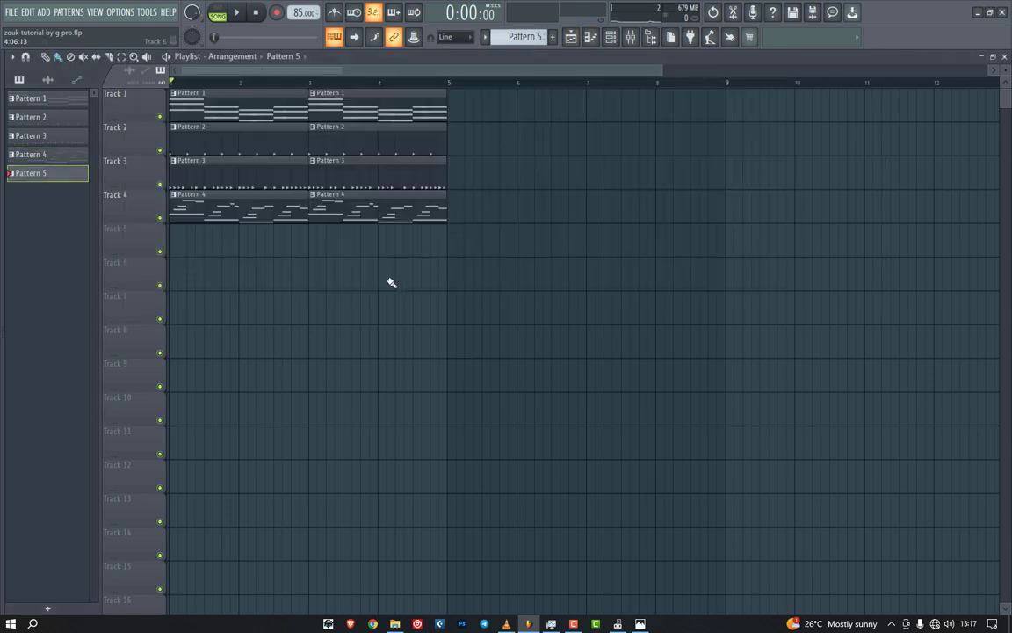
pyautogui.moveTo(236, 242); pyautogui.dragTo(130, 245)
pyautogui.moveTo(355, 242); pyautogui.dragTo(341, 255)
# Step: Add another Nexus channel and load the BA E-Bass 1 preset from the XP Guitars category
pyautogui.click(618, 39)
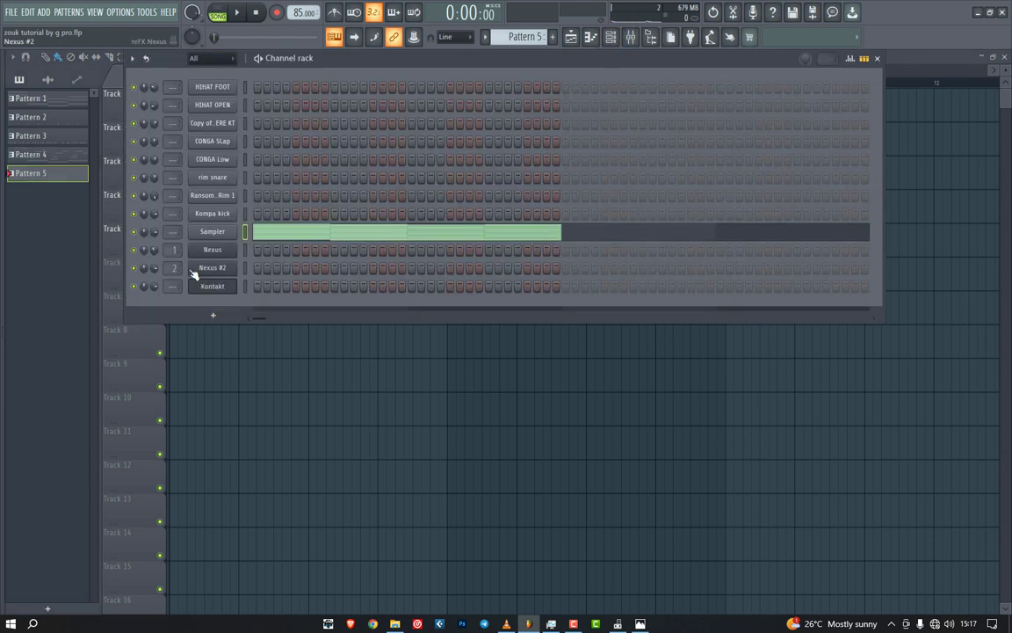
pyautogui.click(215, 315)
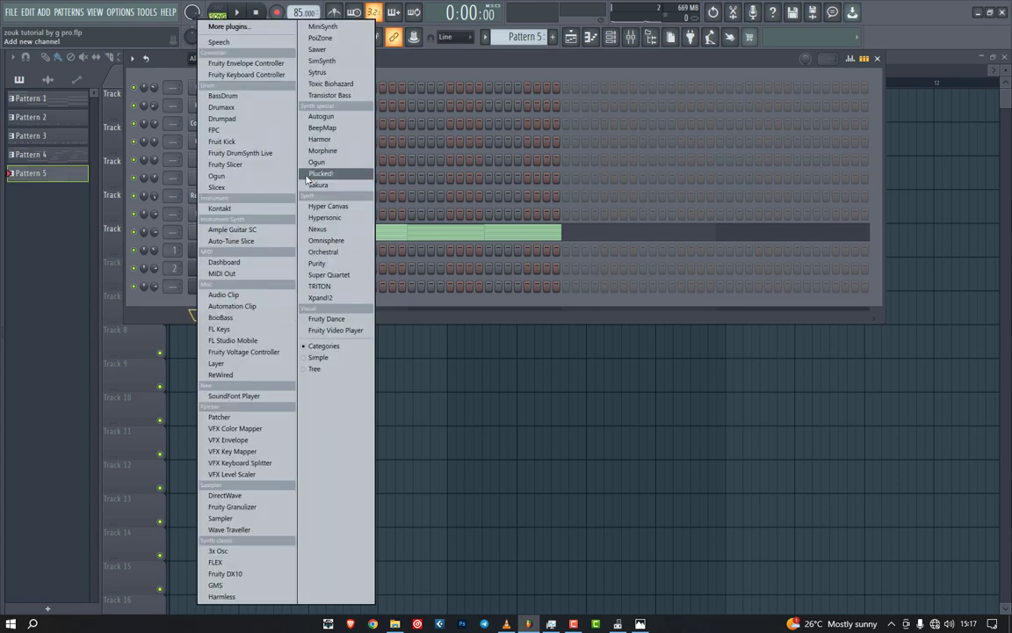
pyautogui.click(318, 230)
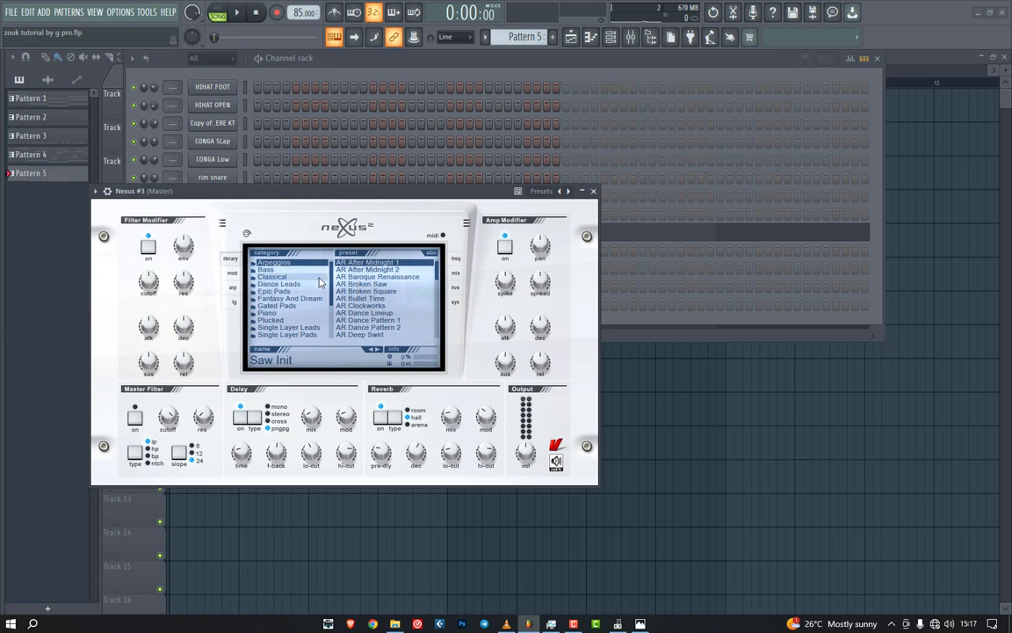
pyautogui.scroll(-3, 297, 299)
pyautogui.click(299, 336)
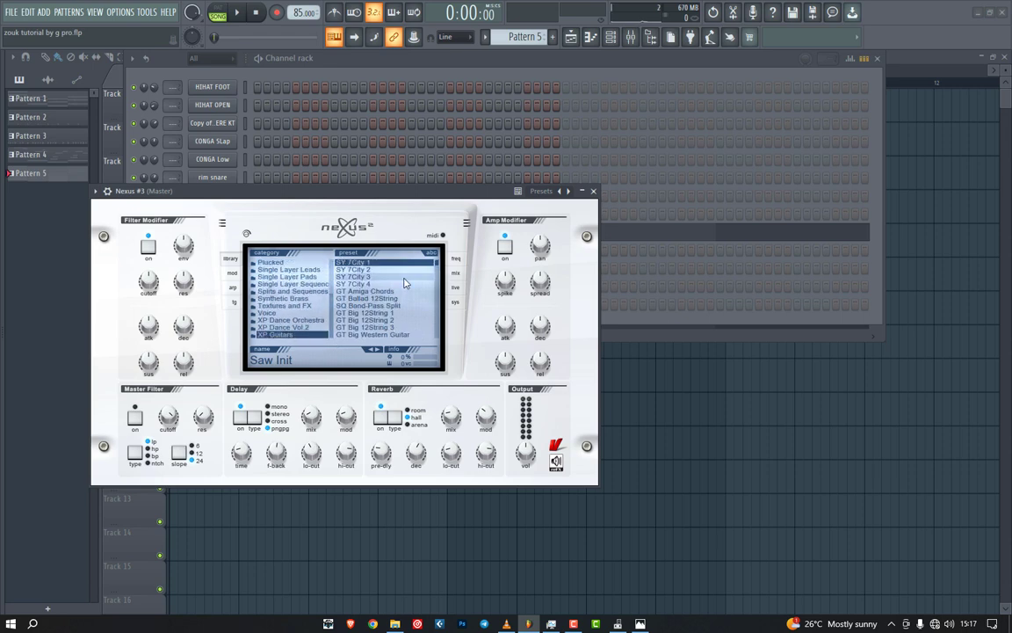
pyautogui.scroll(-5, 393, 295)
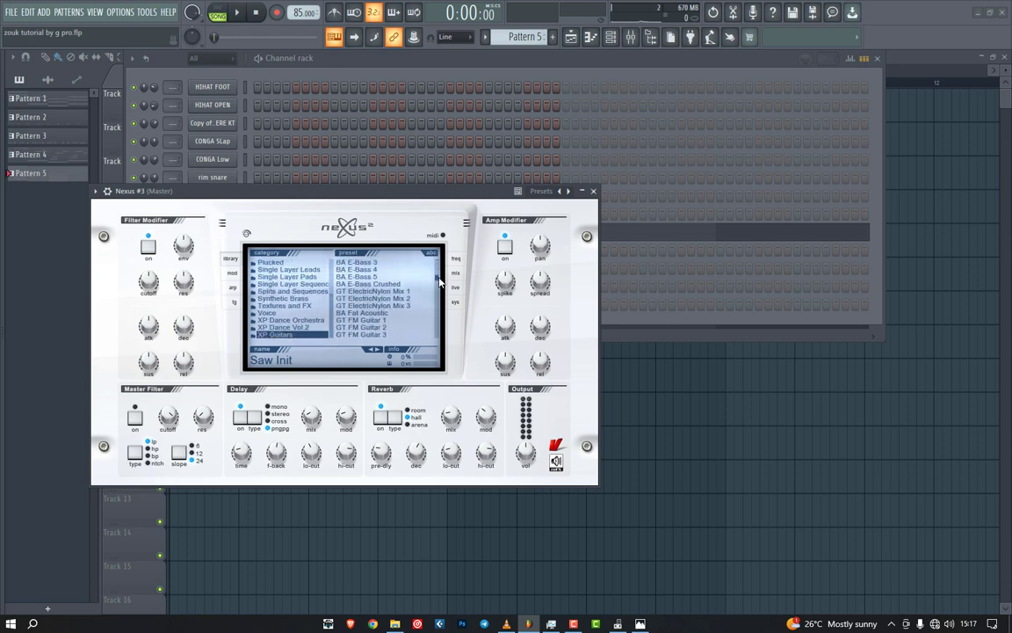
pyautogui.click(378, 283)
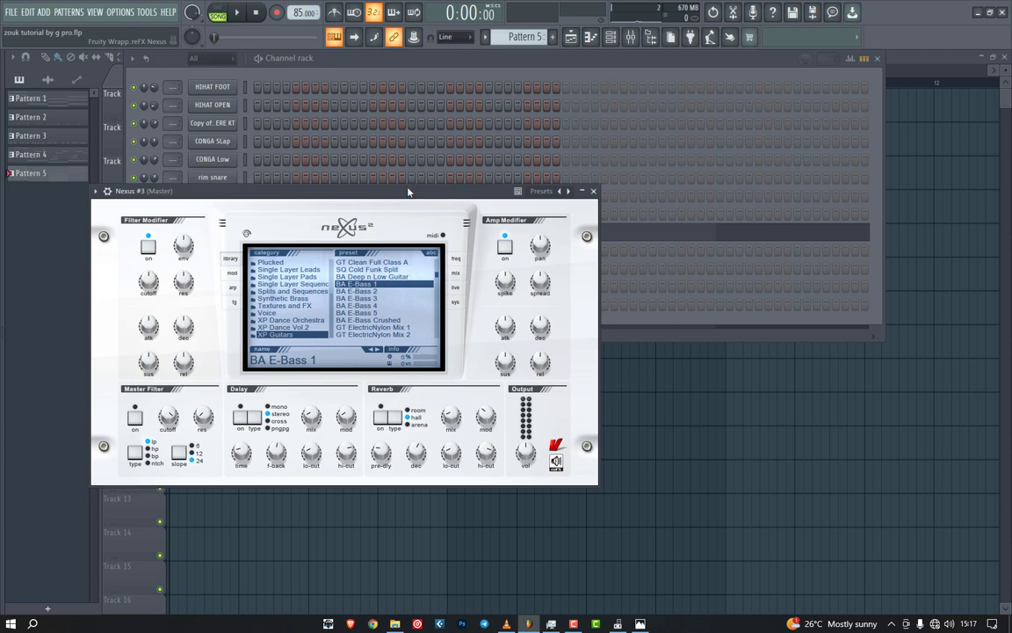
# Step: Audition the bass preset with a repeated C4 and open the piano roll of Nexus #3
pyautogui.press('v')
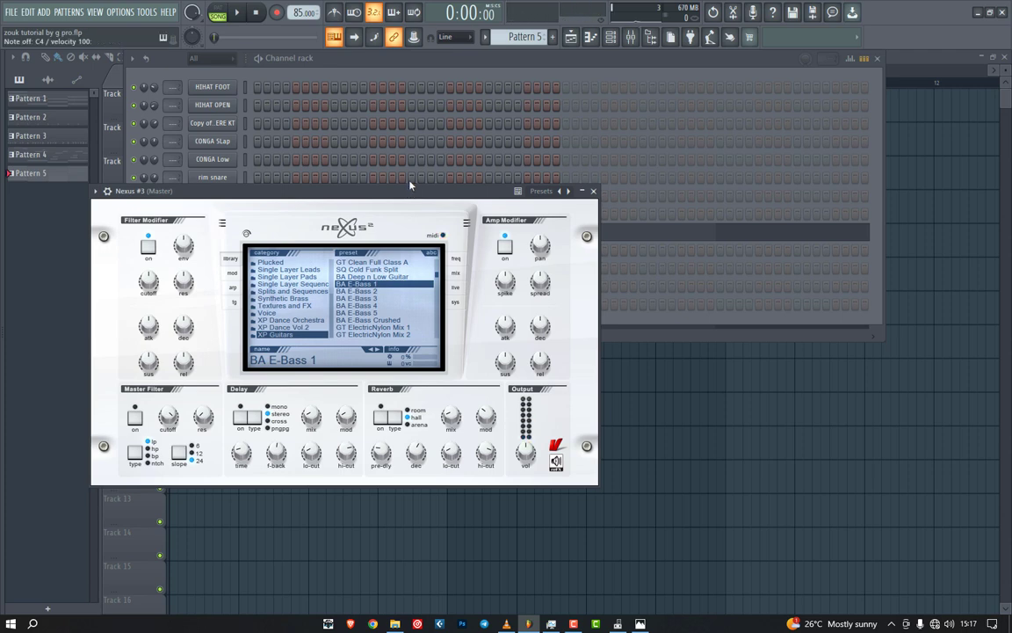
pyautogui.press('v')
pyautogui.press('v')
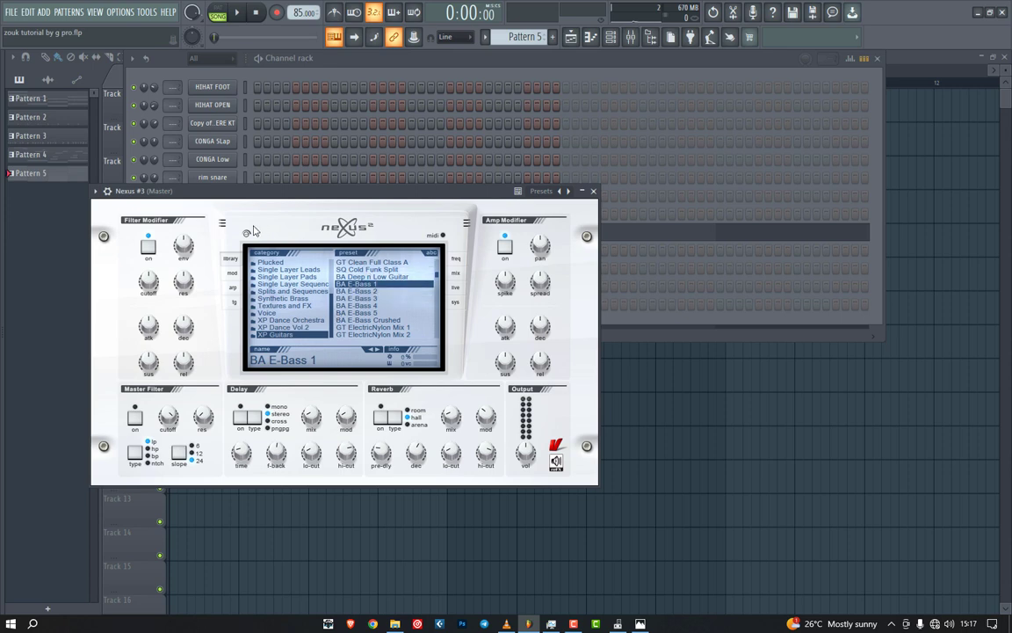
pyautogui.click(96, 191)
pyautogui.click(108, 205)
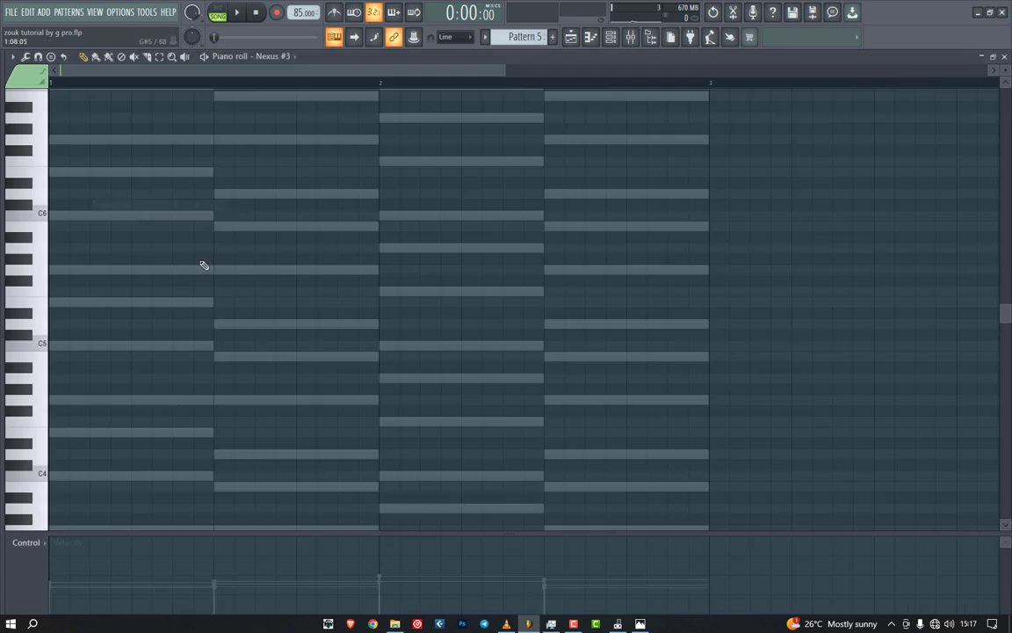
# Step: Play and stop the arrangement repeatedly over the empty bass piano roll to hear how the bass should fit
pyautogui.press('space')
pyautogui.press('space')
pyautogui.press('space')
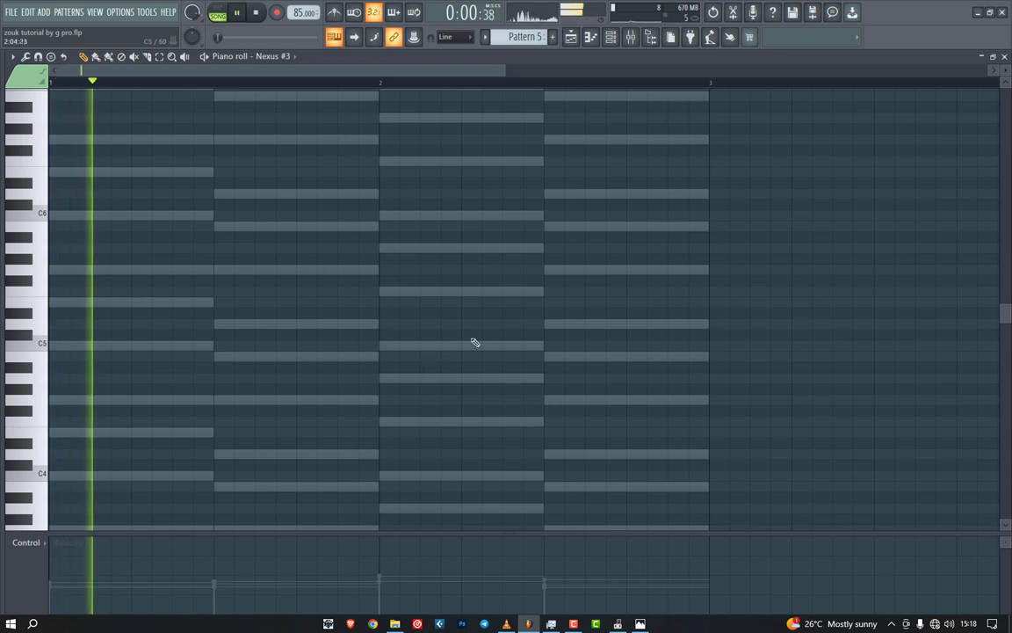
pyautogui.press('space')
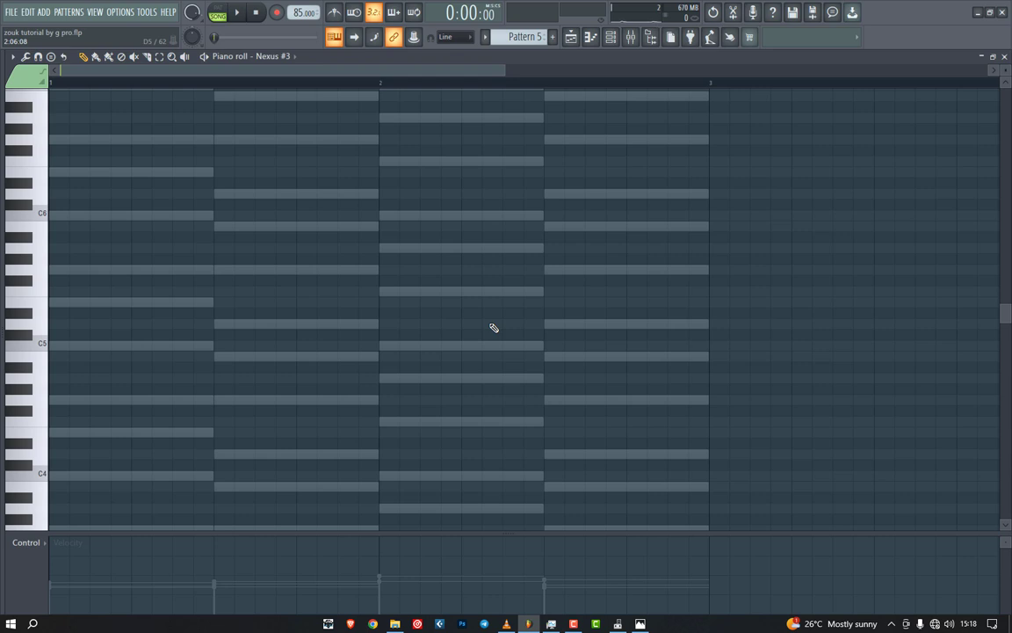
pyautogui.press('space')
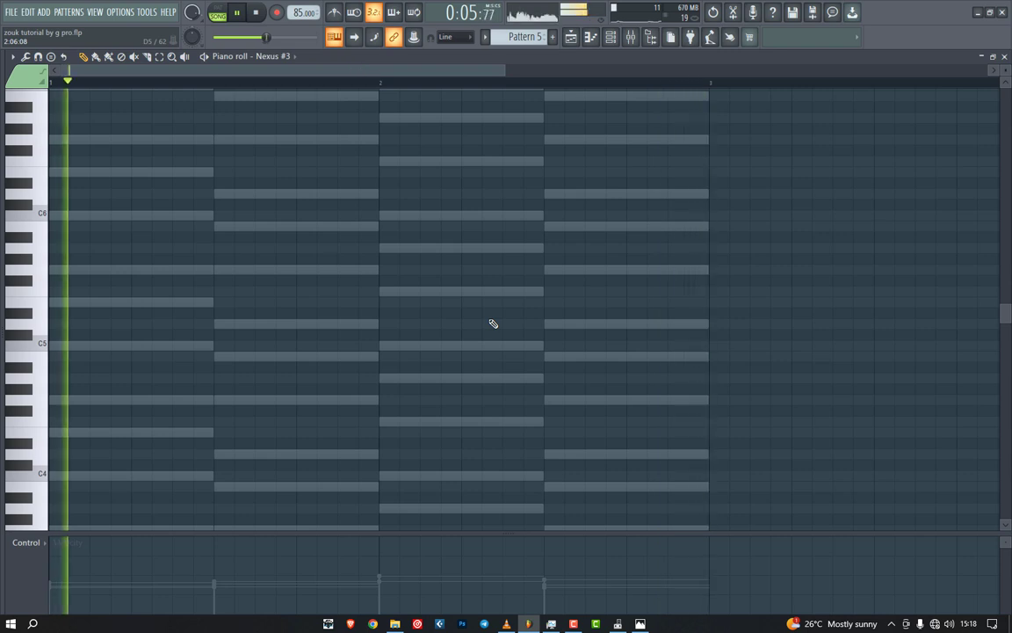
pyautogui.press('space')
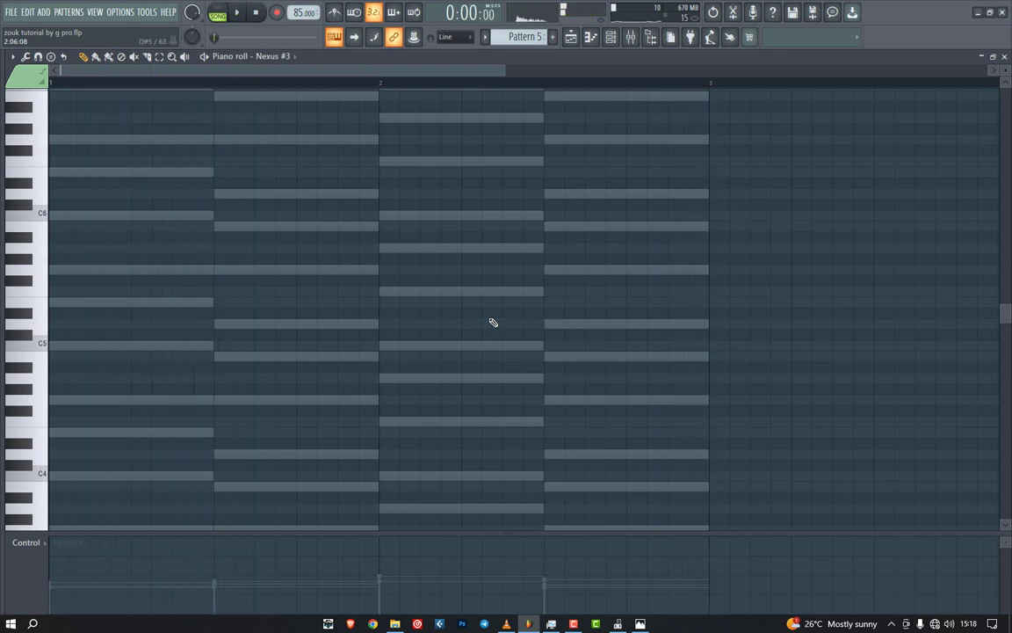
pyautogui.press('space')
pyautogui.press('space')
pyautogui.press('space')
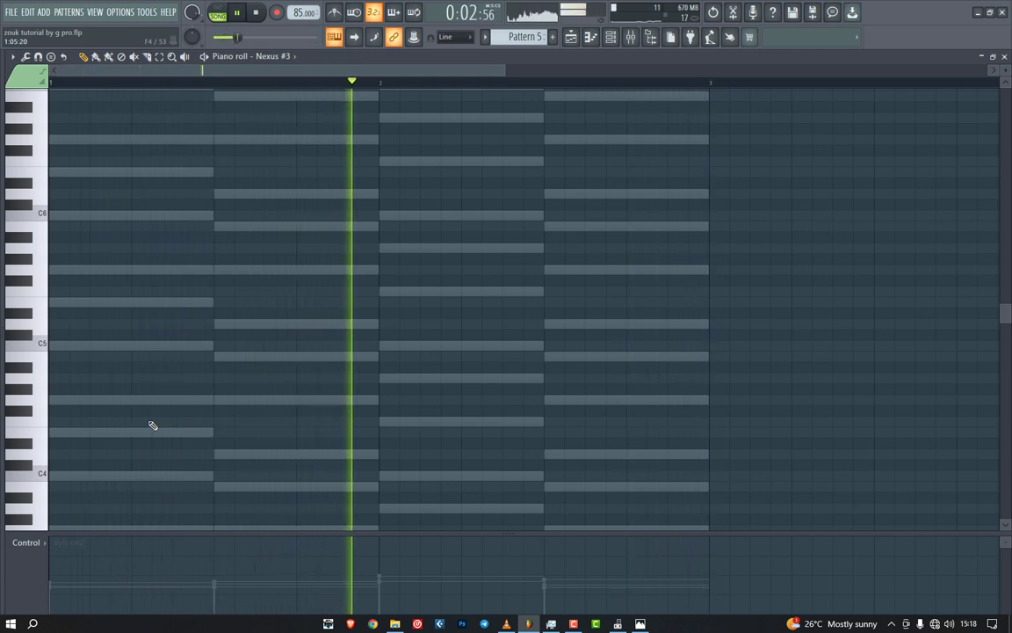
pyautogui.press('space')
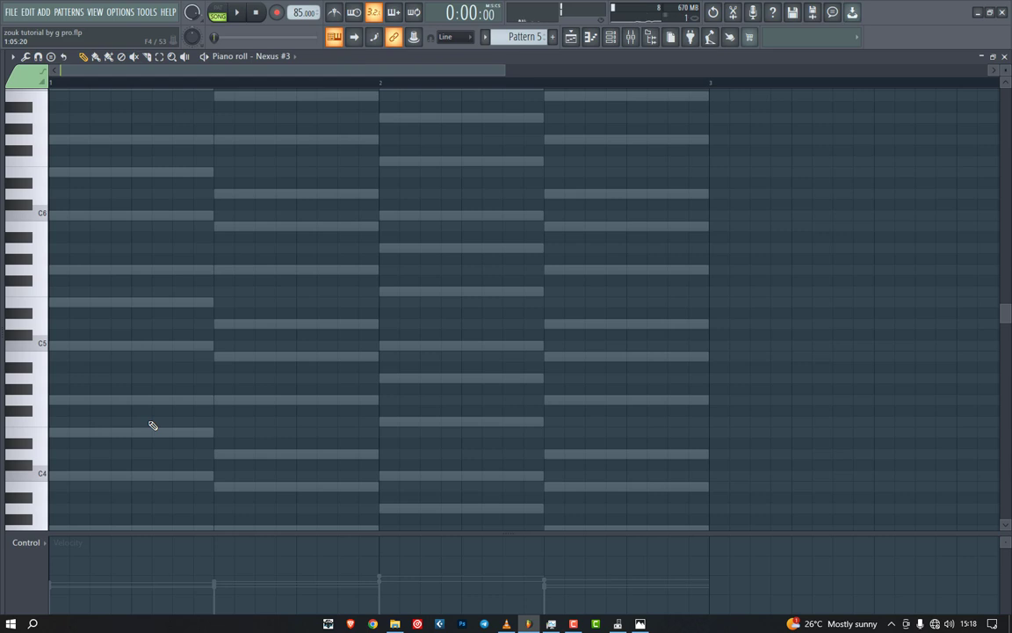
# Step: Play the beat briefly and draw a two-step C4 bass note at the start of Pattern 5
pyautogui.press('space')
pyautogui.press('space')
pyautogui.moveTo(70, 477); pyautogui.dragTo(6, 478)
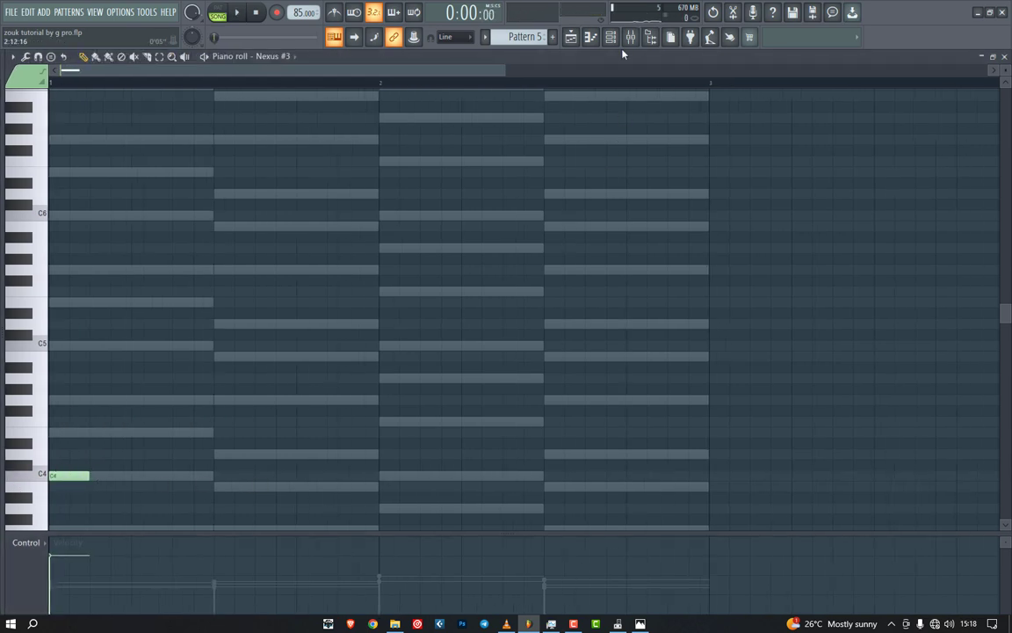
# Step: Change the Nexus #3 preset to BA Basic Square from the Bass category and close the plugin
pyautogui.press('F6')
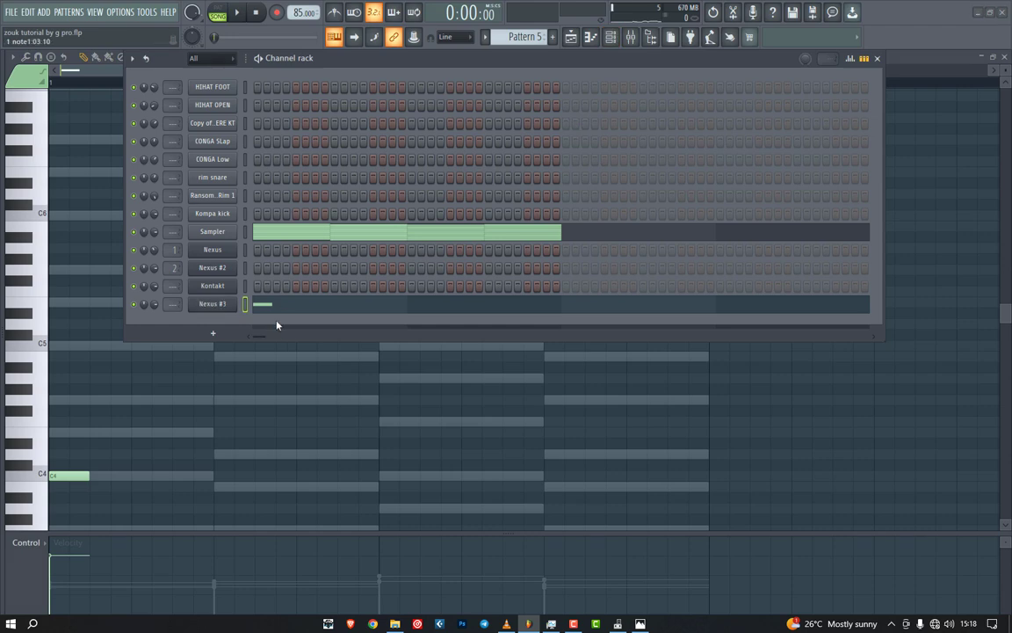
pyautogui.click(230, 303)
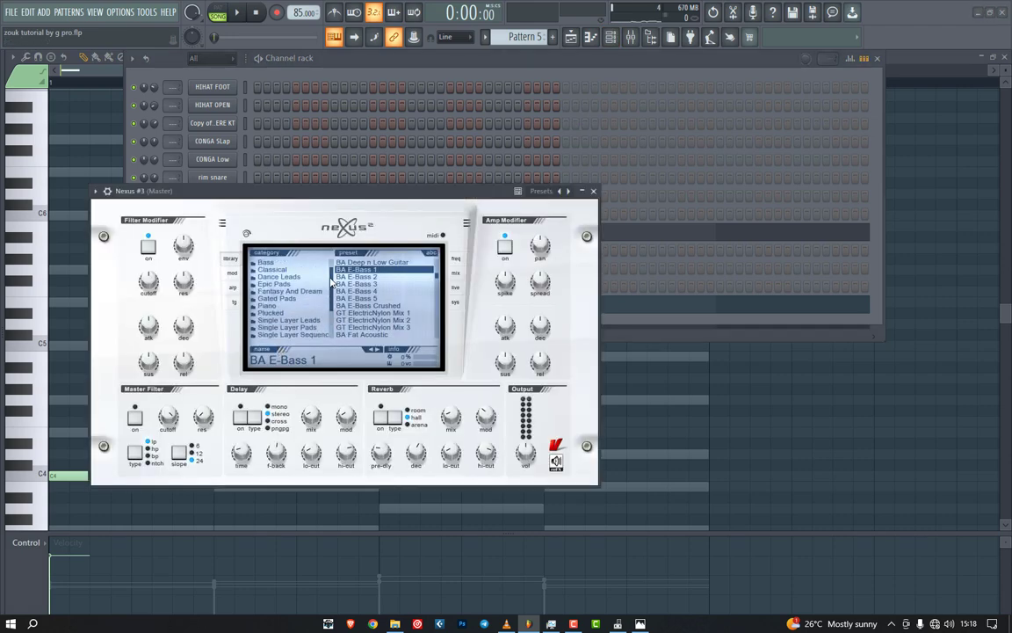
pyautogui.click(265, 262)
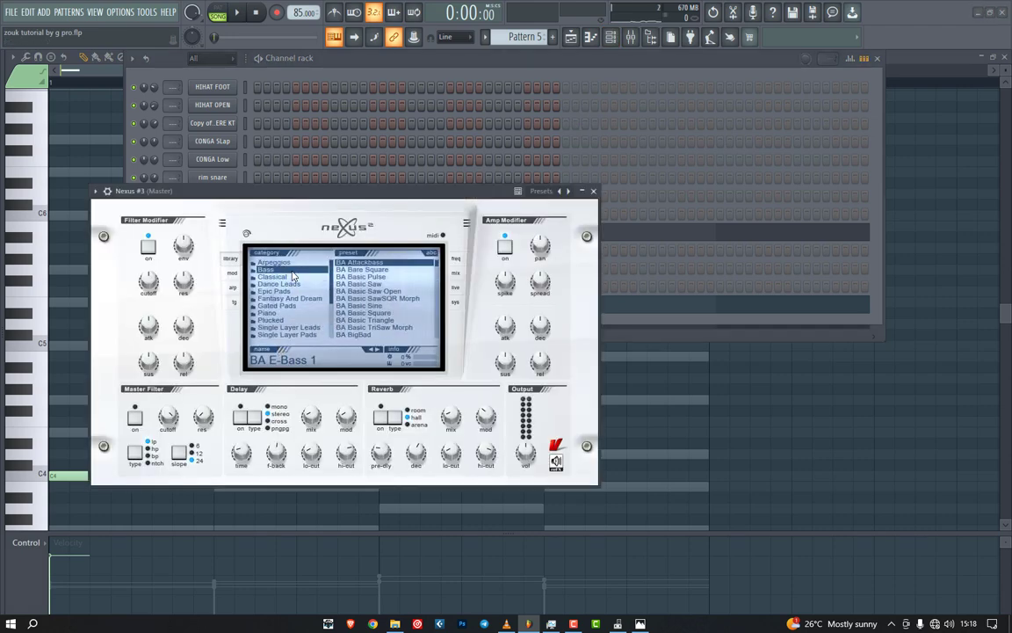
pyautogui.click(378, 312)
pyautogui.click(593, 191)
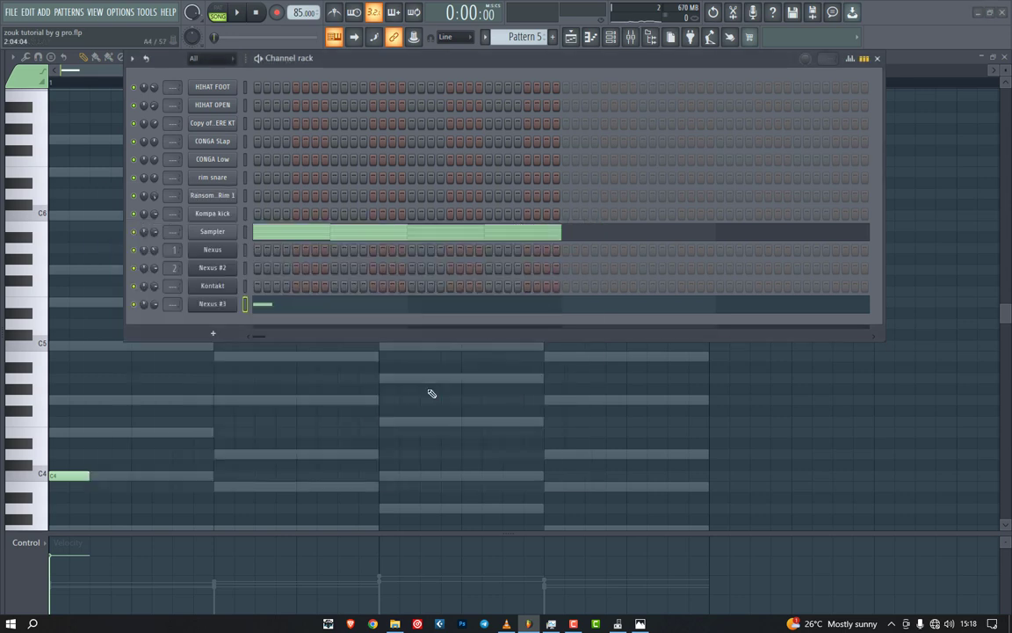
# Step: Shorten the C4 bass note at the start of Pattern 5 to about half a step using its note properties
pyautogui.moveTo(89, 476); pyautogui.dragTo(37, 477)
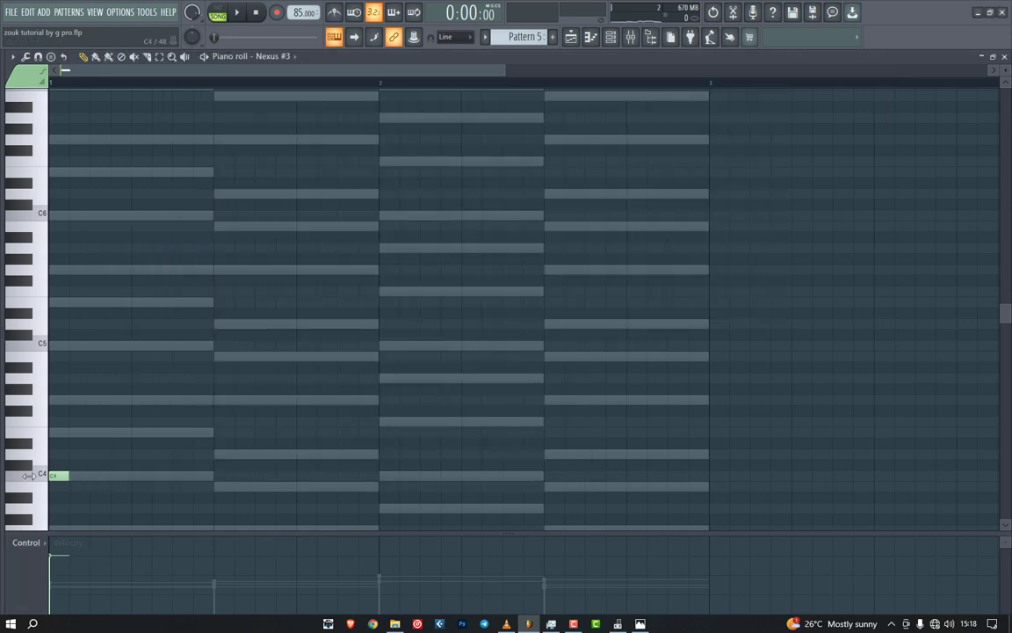
pyautogui.doubleClick(61, 475)
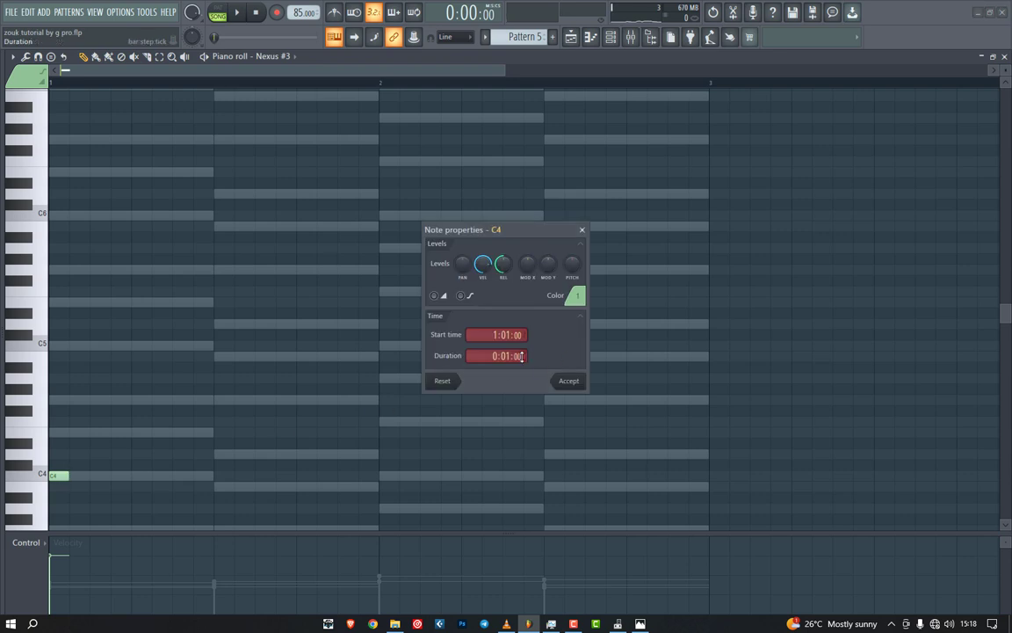
pyautogui.moveTo(520, 356); pyautogui.dragTo(520, 370)
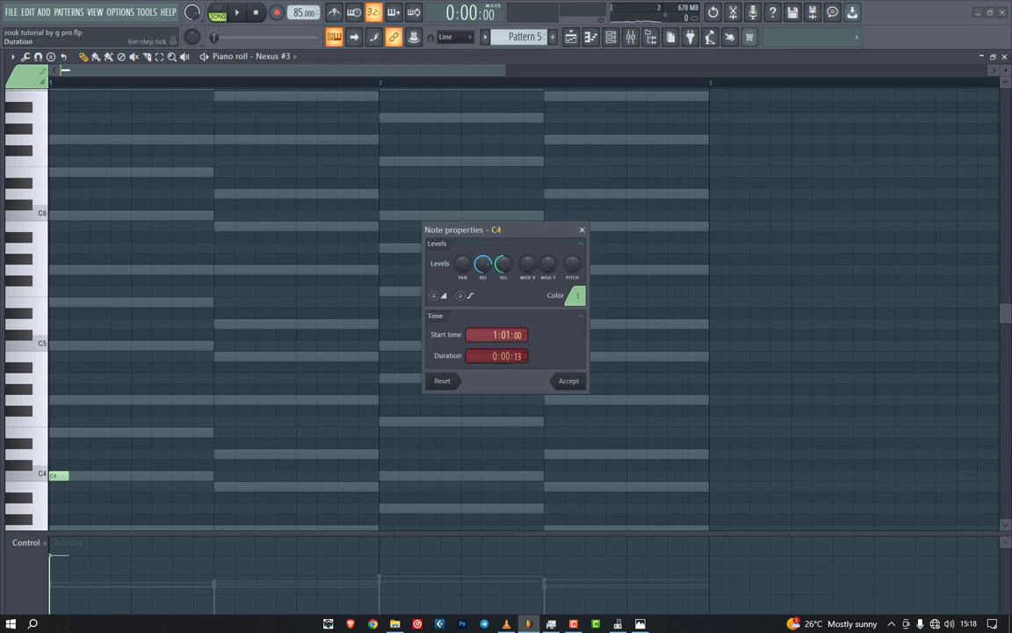
pyautogui.click(570, 381)
pyautogui.click(456, 36)
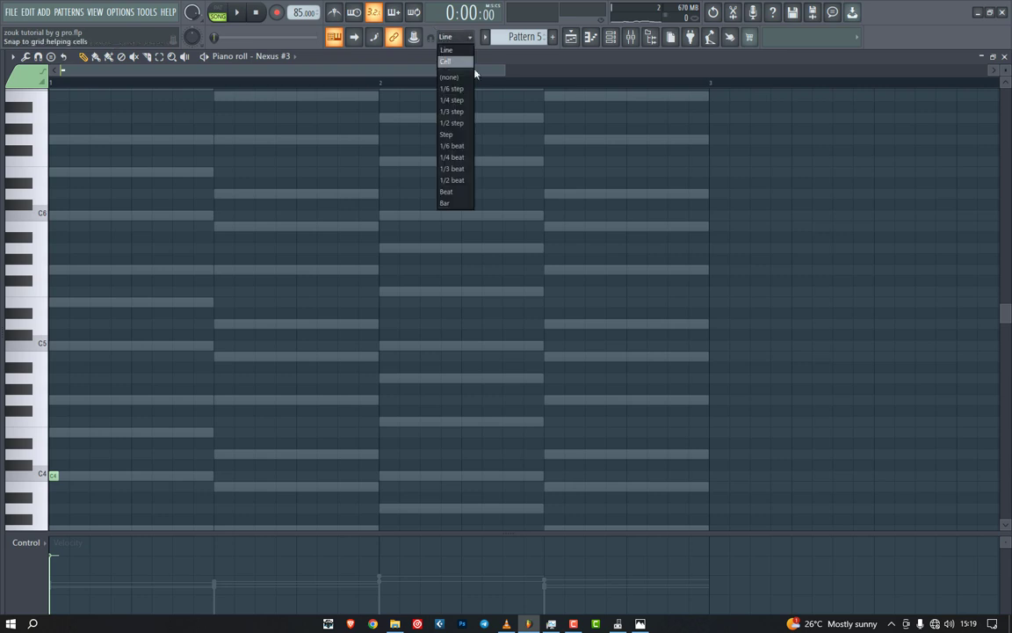
pyautogui.click(461, 100)
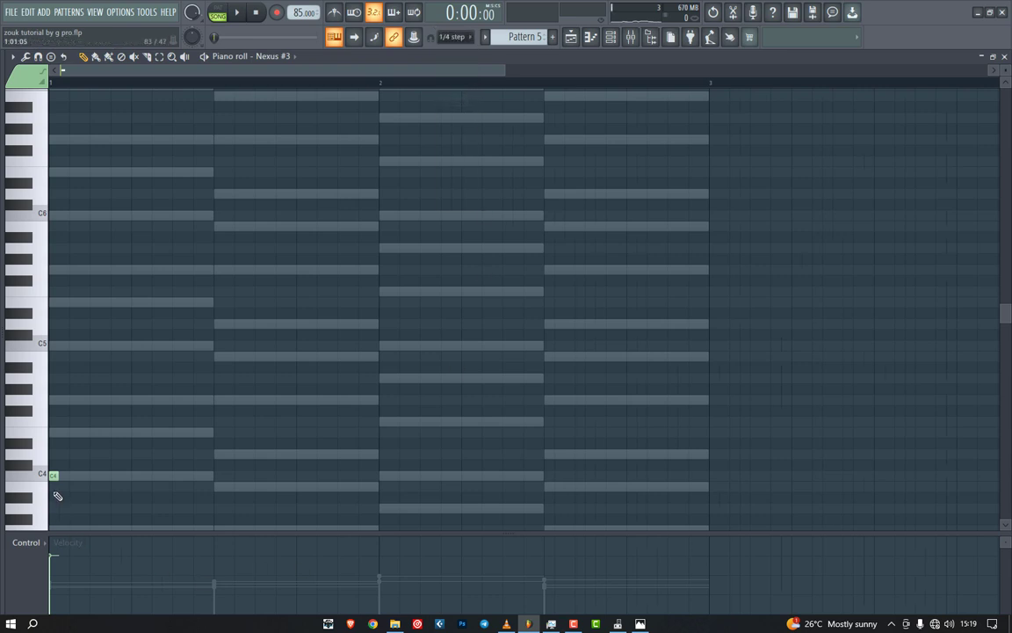
pyautogui.click(455, 36)
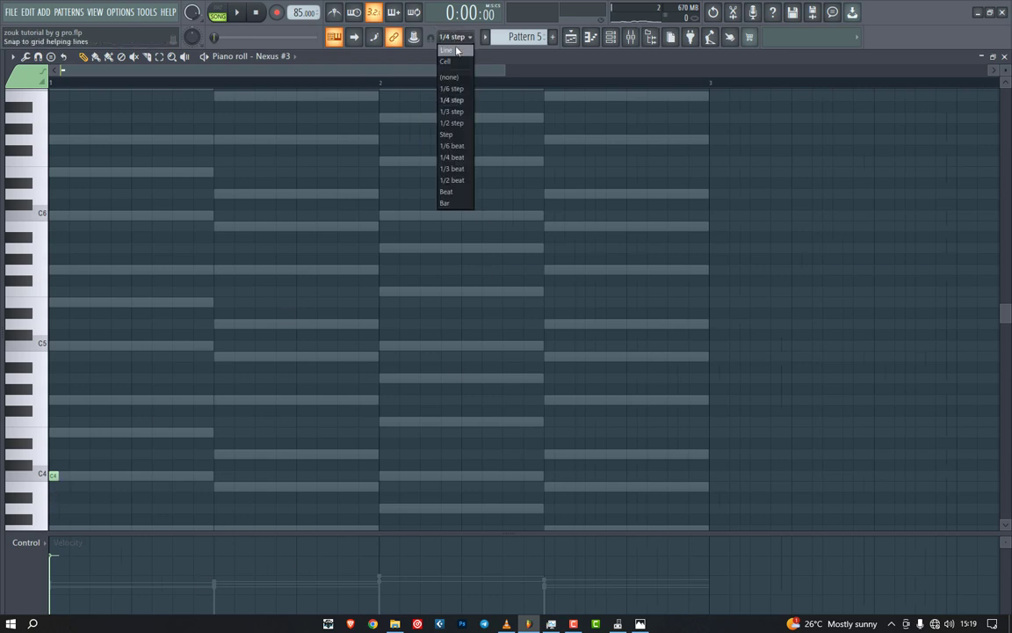
pyautogui.click(455, 55)
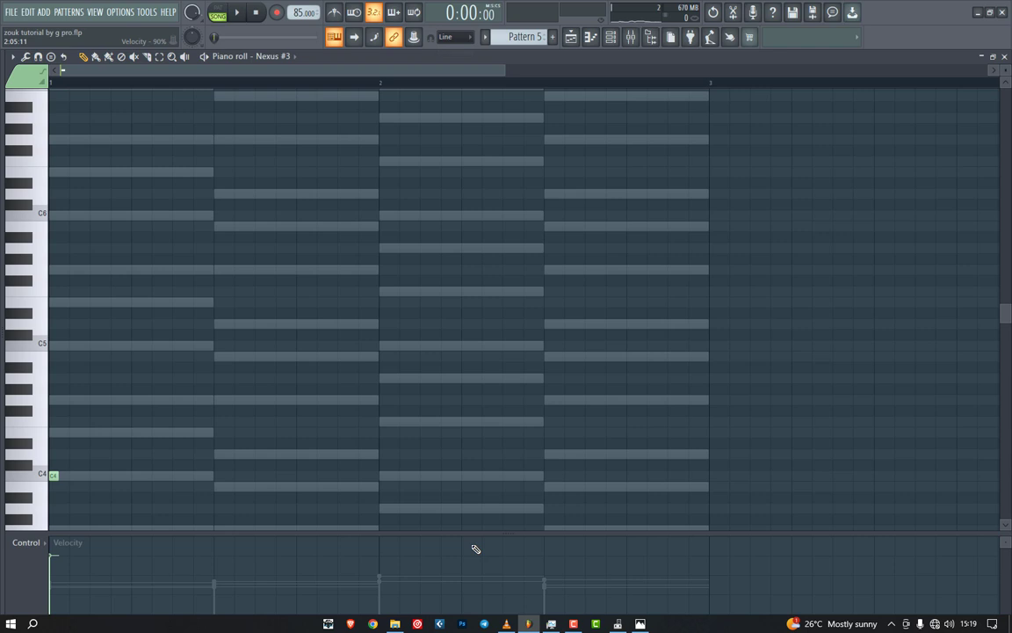
# Step: Play and stop the arrangement several times to hear the shortened C4 bass note with the beat
pyautogui.press('space')
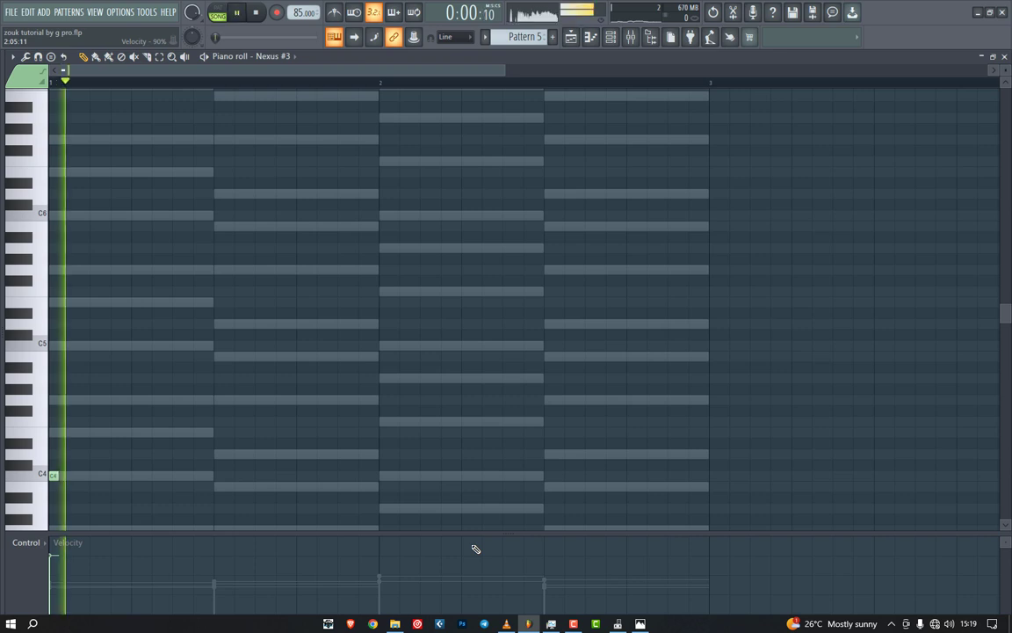
pyautogui.press('space')
pyautogui.press('space')
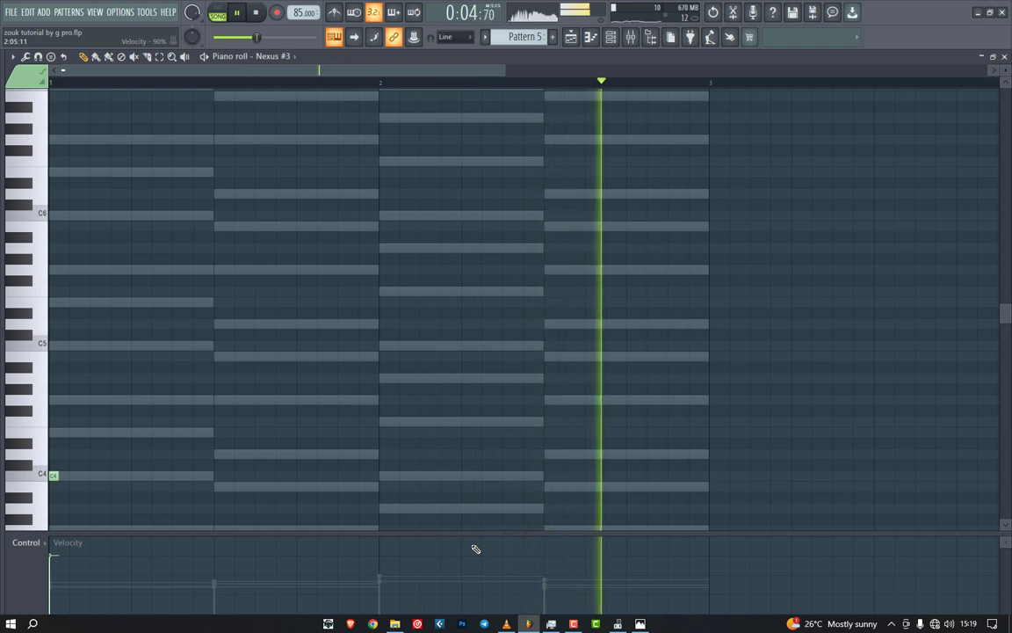
pyautogui.press('space')
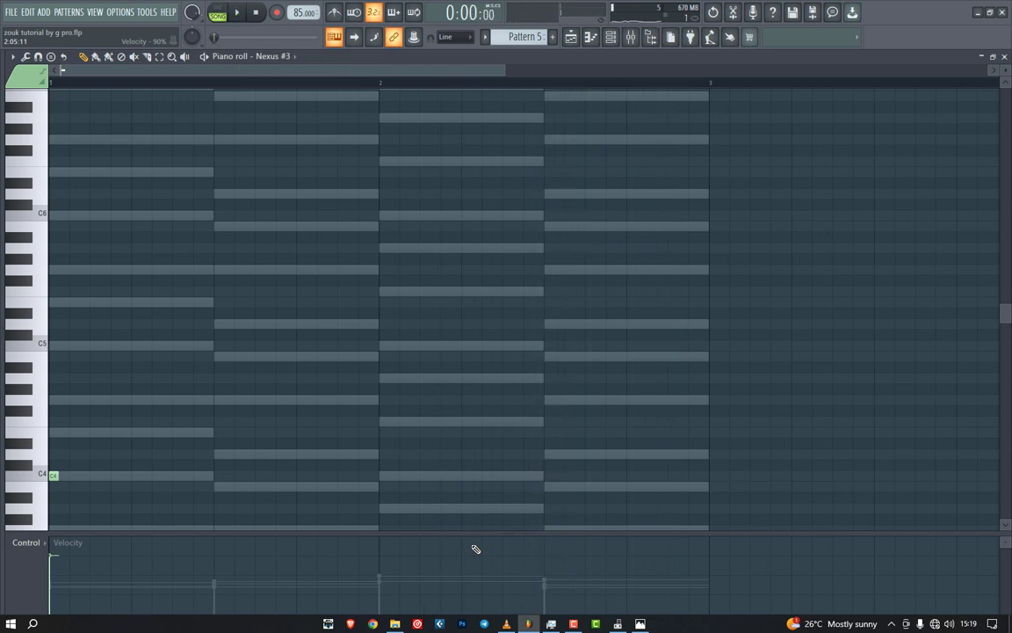
pyautogui.press('space')
pyautogui.press('space')
# Step: Remove the second Pattern 5 clip from Track 5 of the playlist and open the Sampler piano roll from the first clip
pyautogui.click(1004, 57)
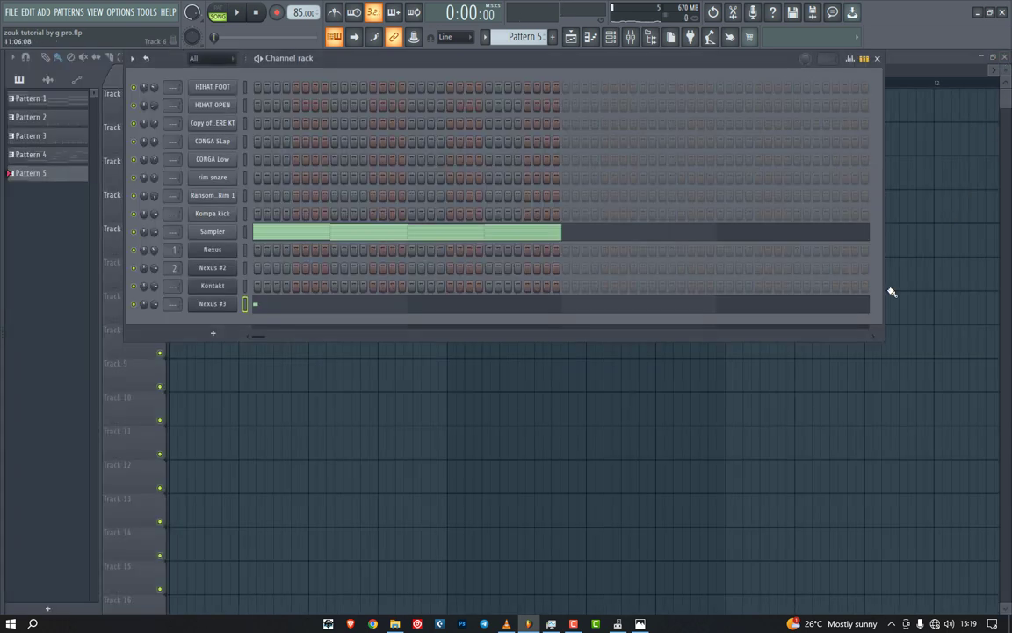
pyautogui.click(572, 38)
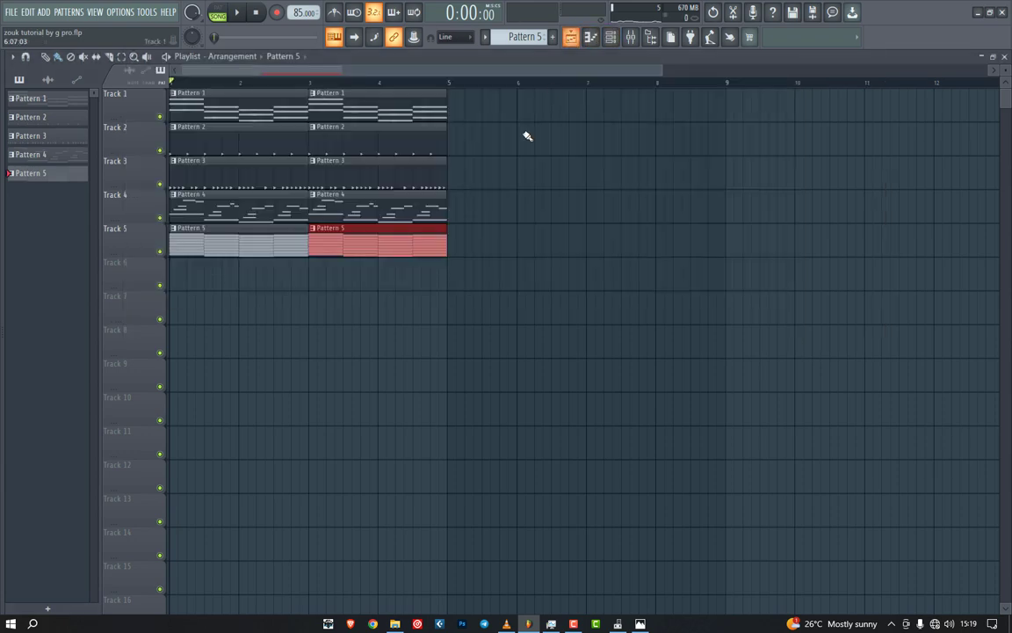
pyautogui.rightClick(395, 239)
pyautogui.doubleClick(235, 243)
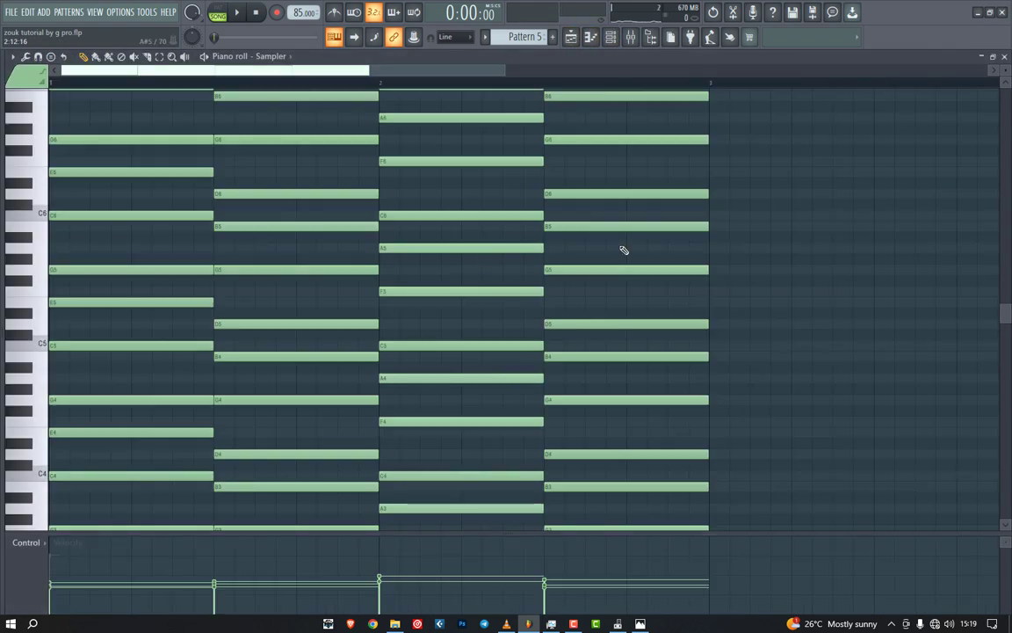
# Step: Duplicate the Sampler chord notes from bars 1–2 into bars 3–4, and open the piano roll of the Nexus #3 channel
pyautogui.hotkey('ctrl', 'b')
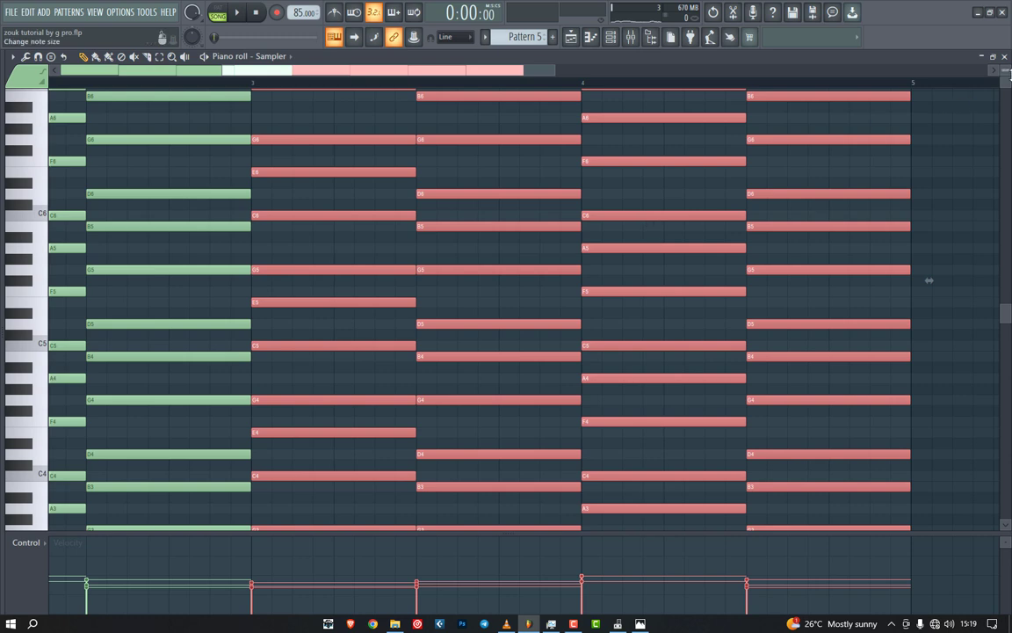
pyautogui.click(1006, 56)
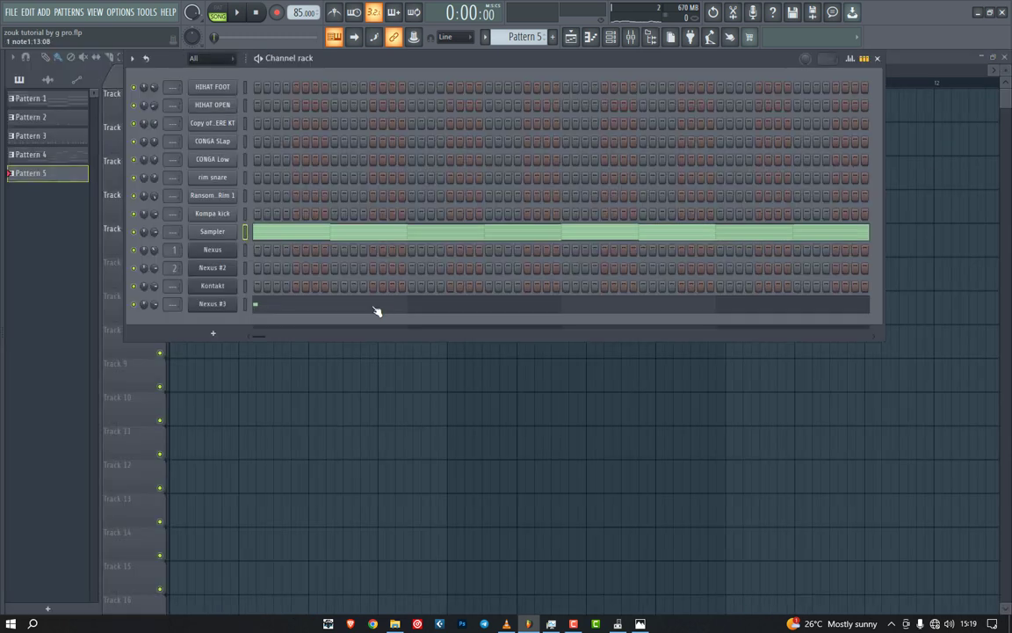
pyautogui.click(377, 311)
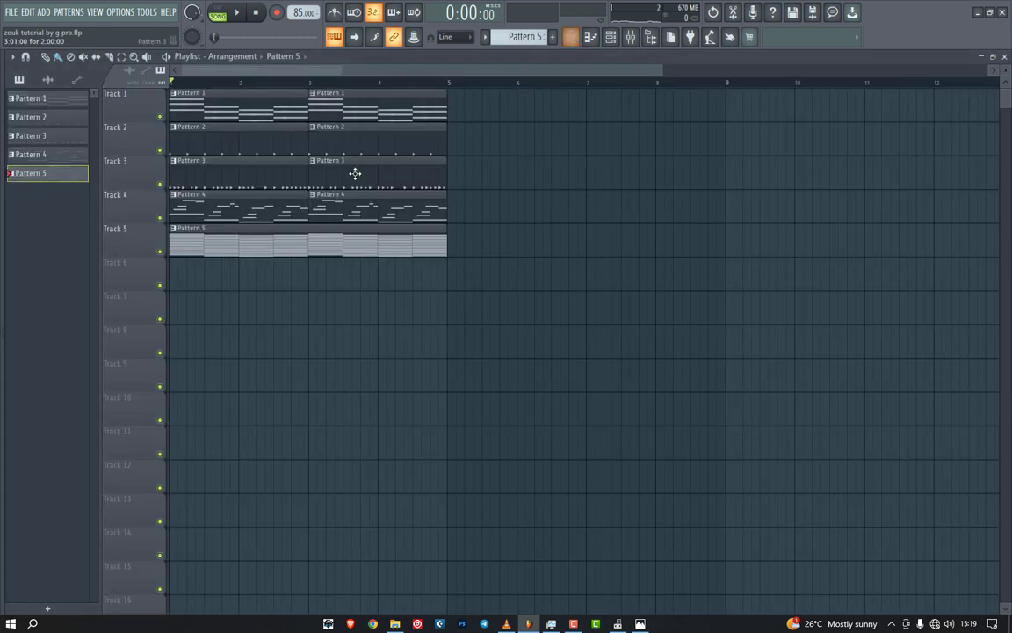
pyautogui.click(571, 37)
pyautogui.click(590, 36)
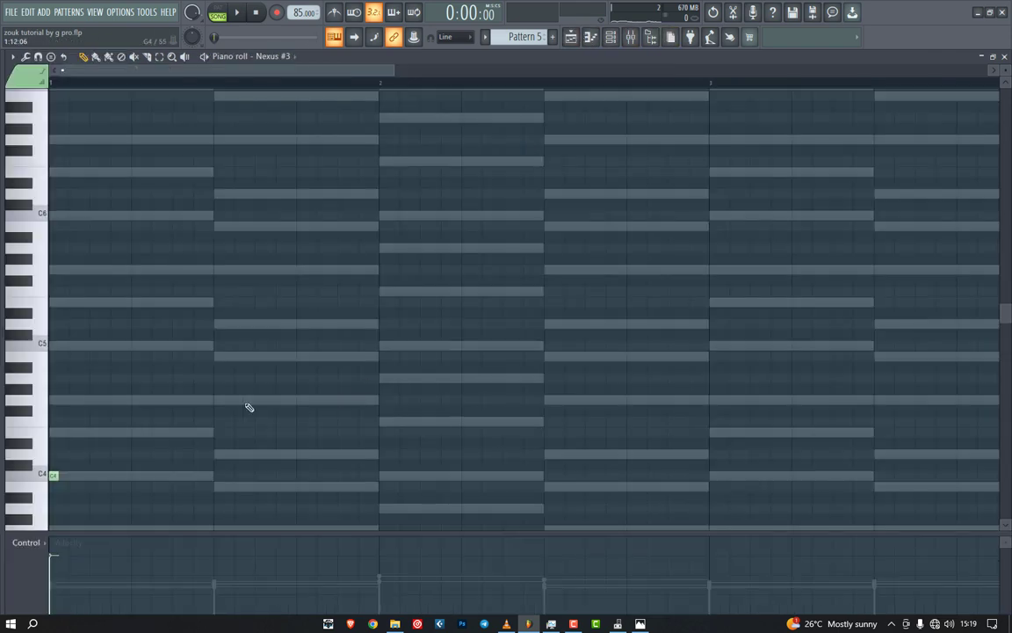
pyautogui.press('space')
pyautogui.click(72, 475)
pyautogui.click(93, 475)
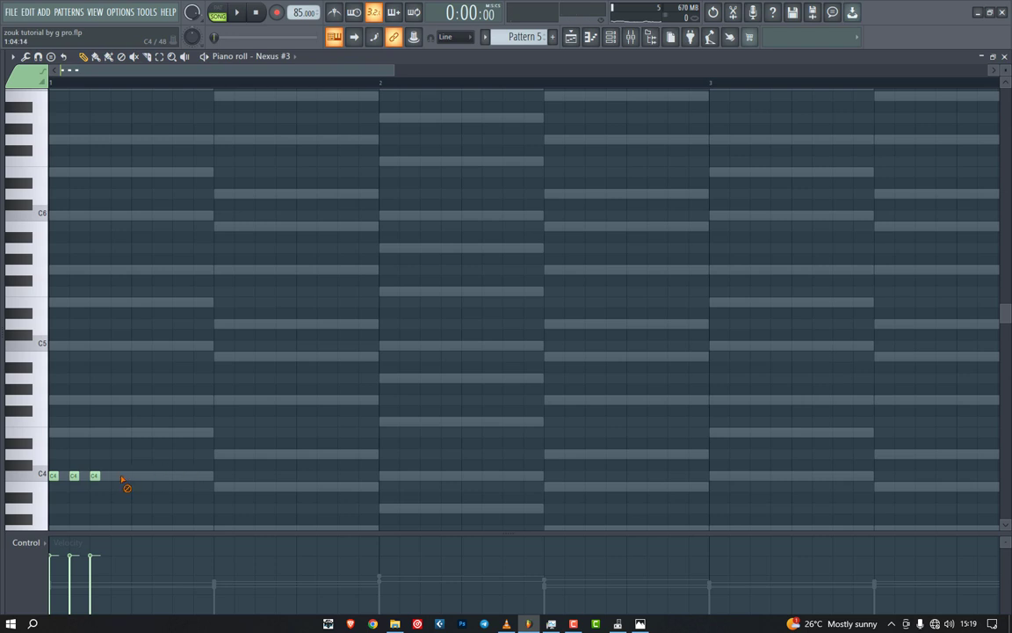
pyautogui.rightClick(95, 476)
pyautogui.rightClick(74, 475)
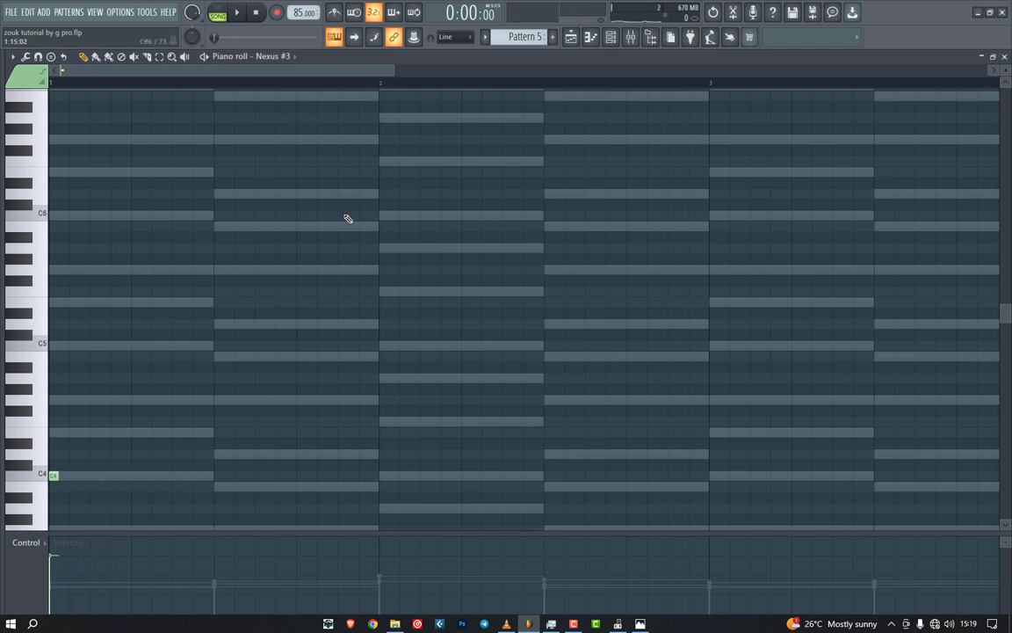
# Step: Add two short C4 notes at 1:02 and 1:03 after the first C4 note, and play them back
pyautogui.scroll(-3, 348, 218)
pyautogui.click(74, 410)
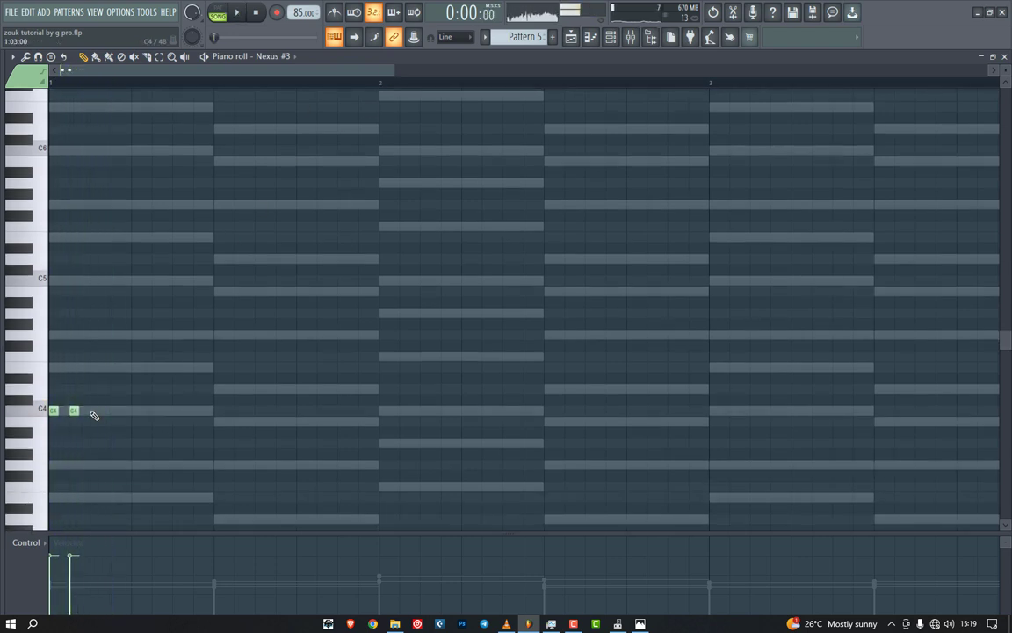
pyautogui.click(94, 412)
pyautogui.press('space')
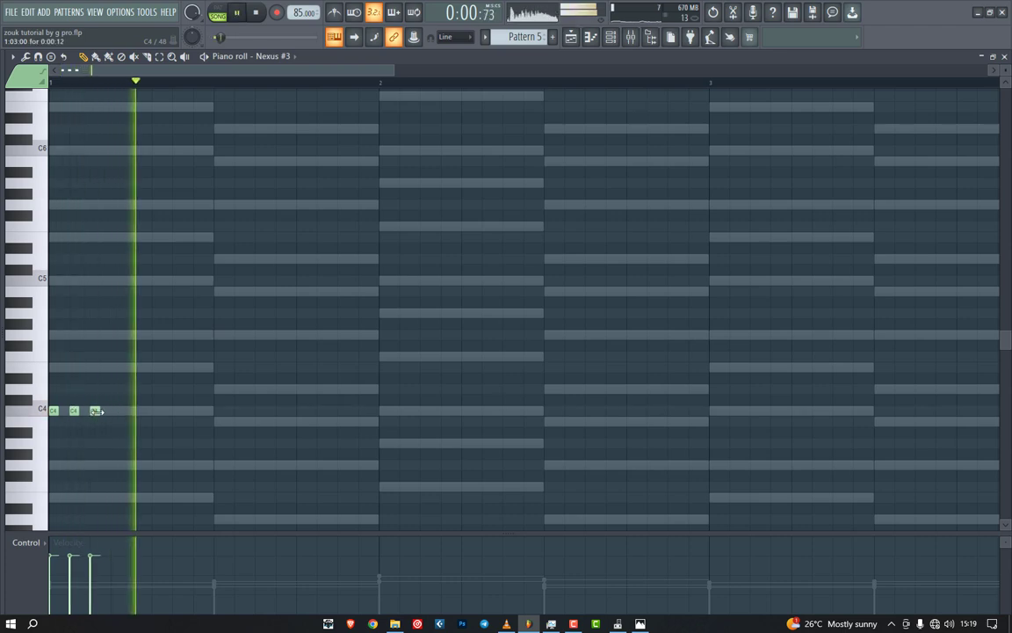
pyautogui.press('space')
# Step: Add a longer C4 note at 1:04 with a length of 0:02:12, and play back the phrase
pyautogui.moveTo(99, 411); pyautogui.dragTo(159, 411)
pyautogui.press('space')
pyautogui.press('space')
pyautogui.click(115, 412)
pyautogui.press('space')
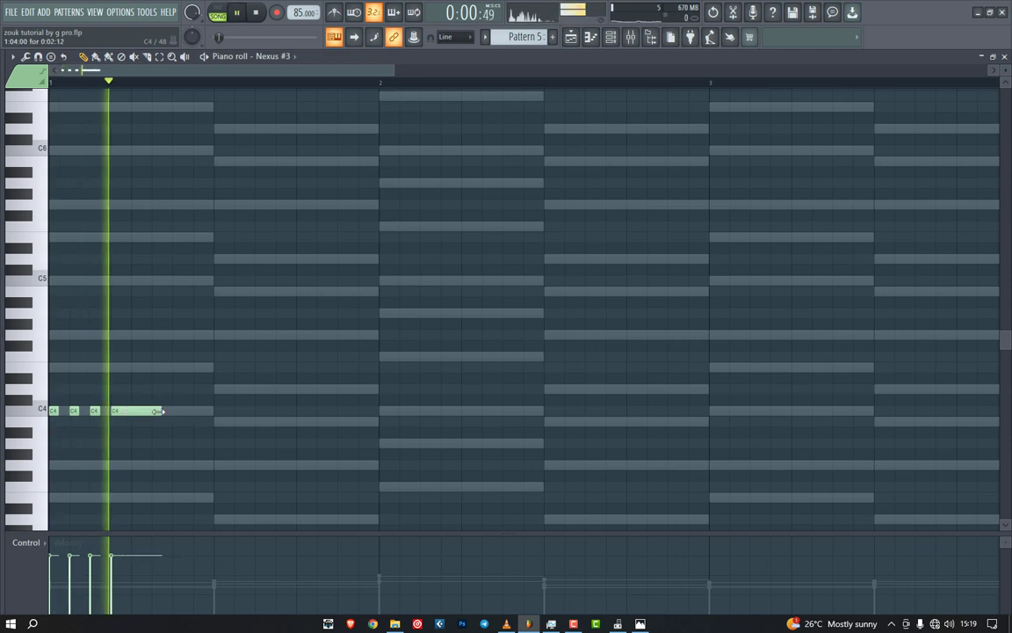
pyautogui.press('space')
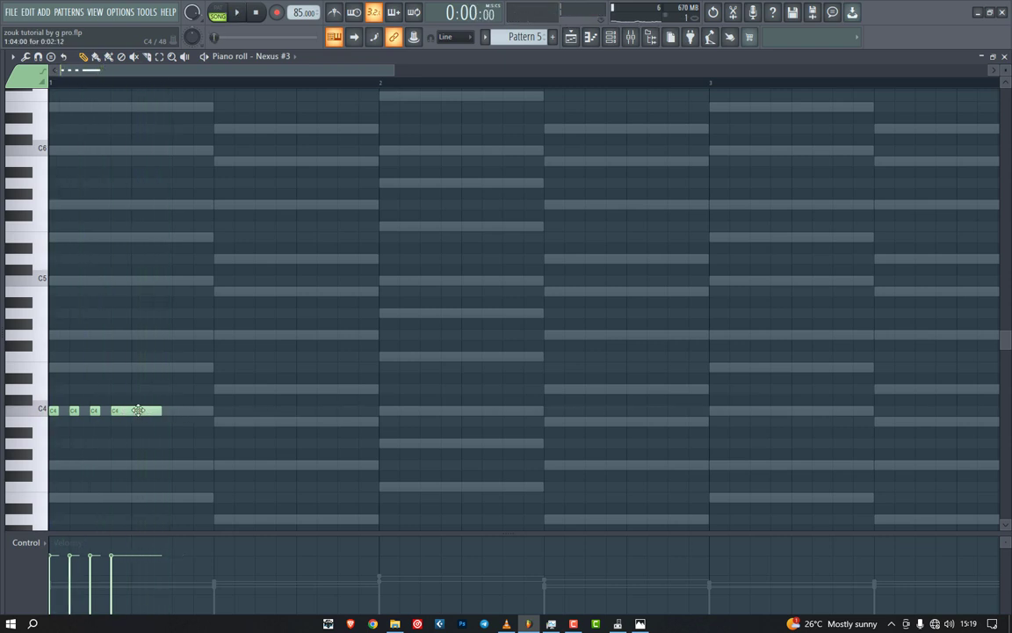
# Step: Move the long note at 1:04 up to G4 and listen to the phrase
pyautogui.press('space')
pyautogui.moveTo(137, 410); pyautogui.dragTo(138, 335)
pyautogui.press('space')
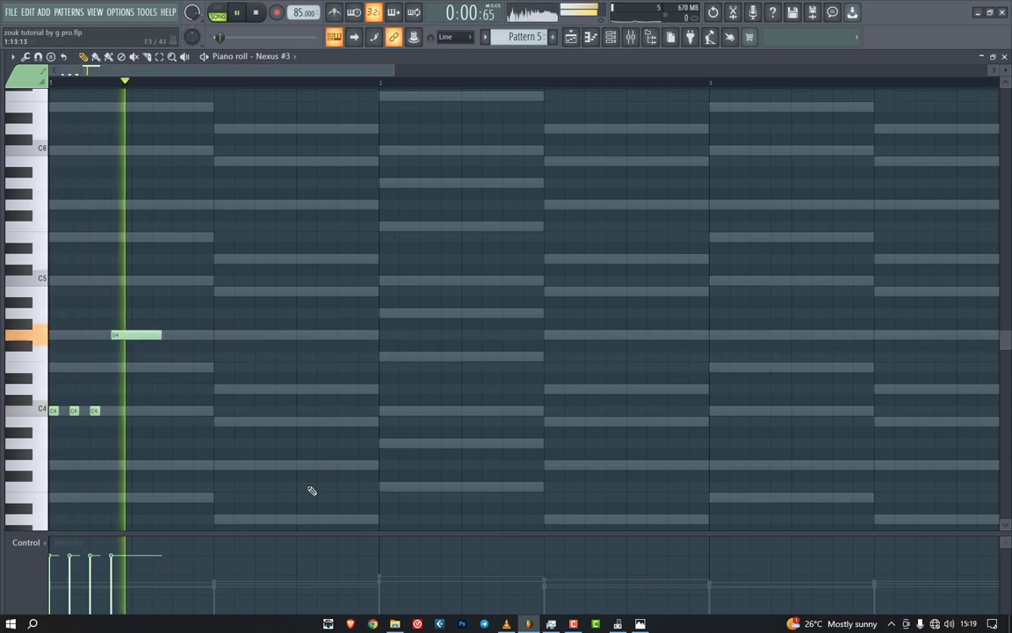
pyautogui.press('space')
pyautogui.press('space')
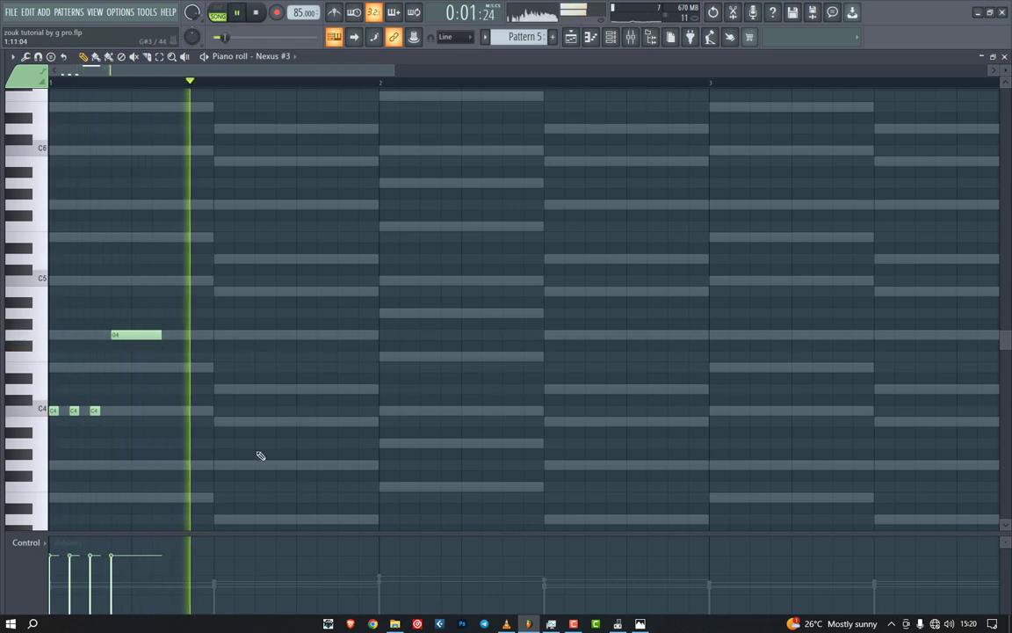
pyautogui.press('space')
# Step: Set the G4 note's duration to 0:02:00 and add a C4 note of the same length at 1:07
pyautogui.doubleClick(127, 336)
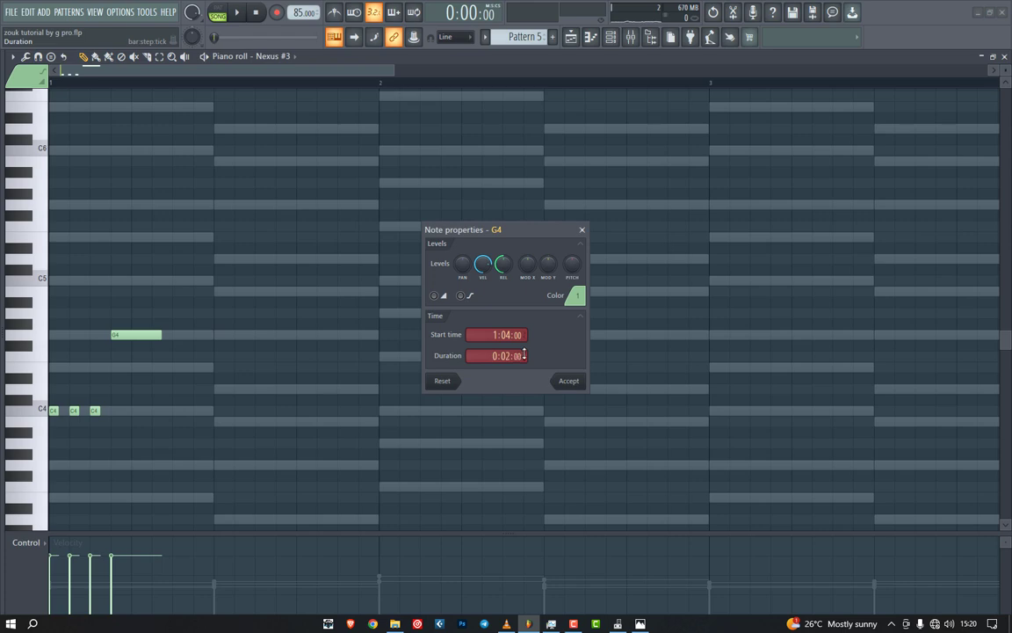
pyautogui.click(569, 381)
pyautogui.press('space')
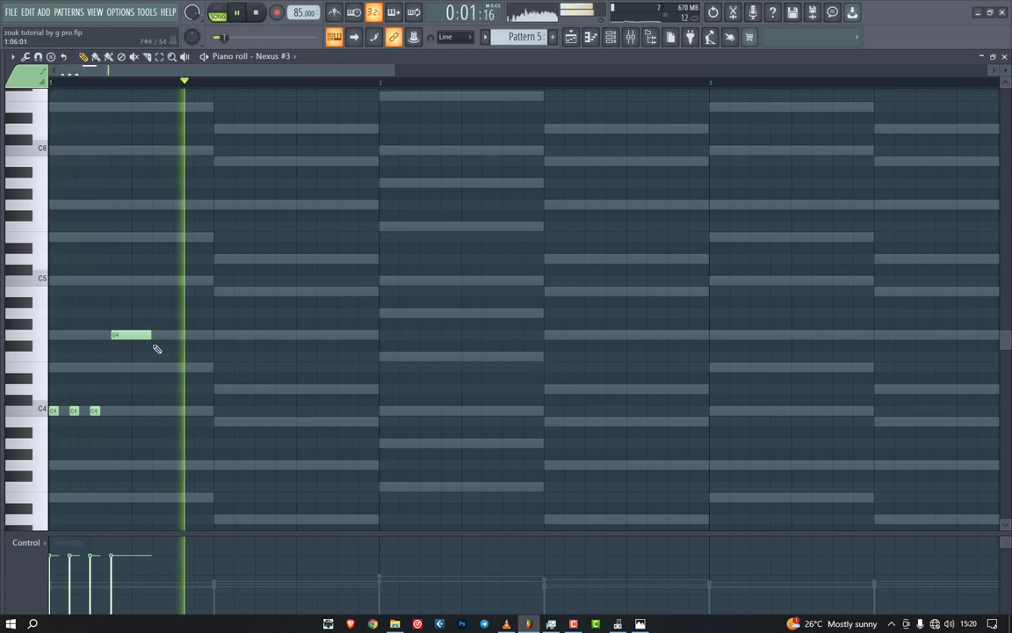
pyautogui.click(182, 410)
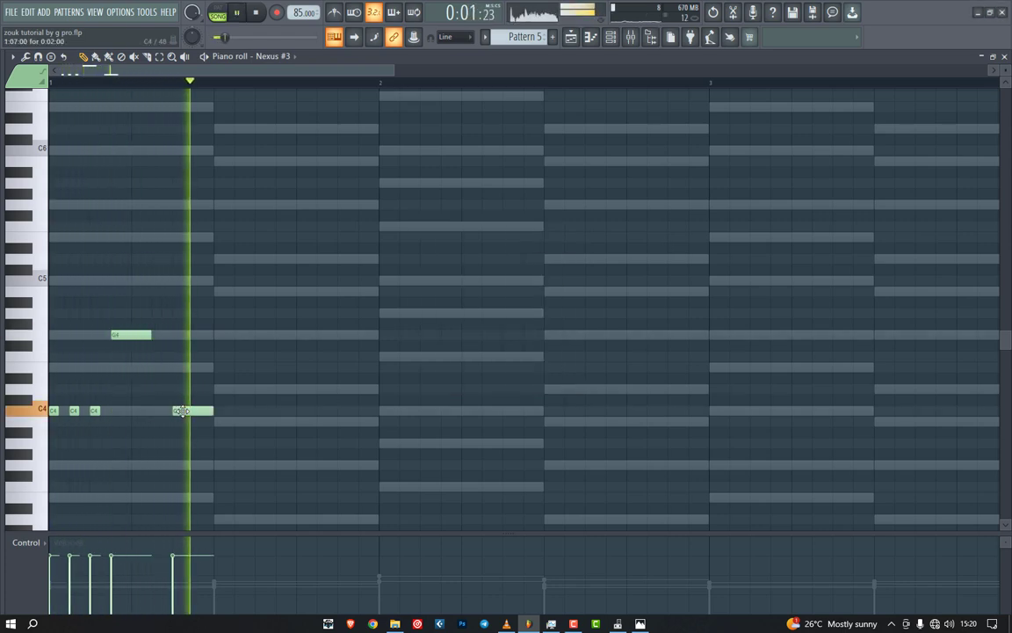
pyautogui.press('space')
pyautogui.press('space')
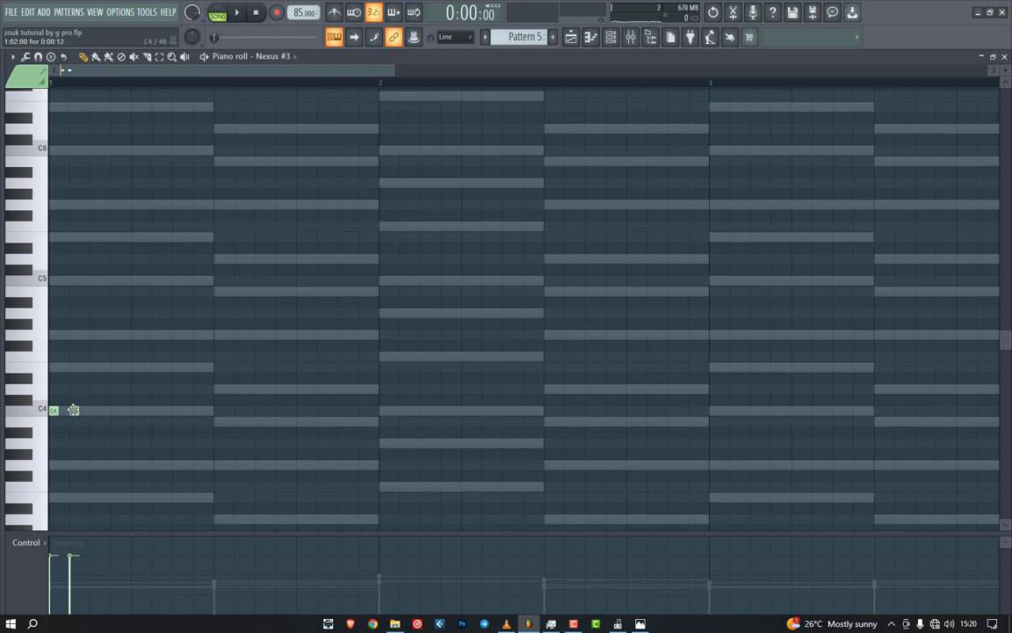
# Step: Replace the short C4 note at 1:02 with a longer C4 note and set its duration to 0:02:00
pyautogui.press('space')
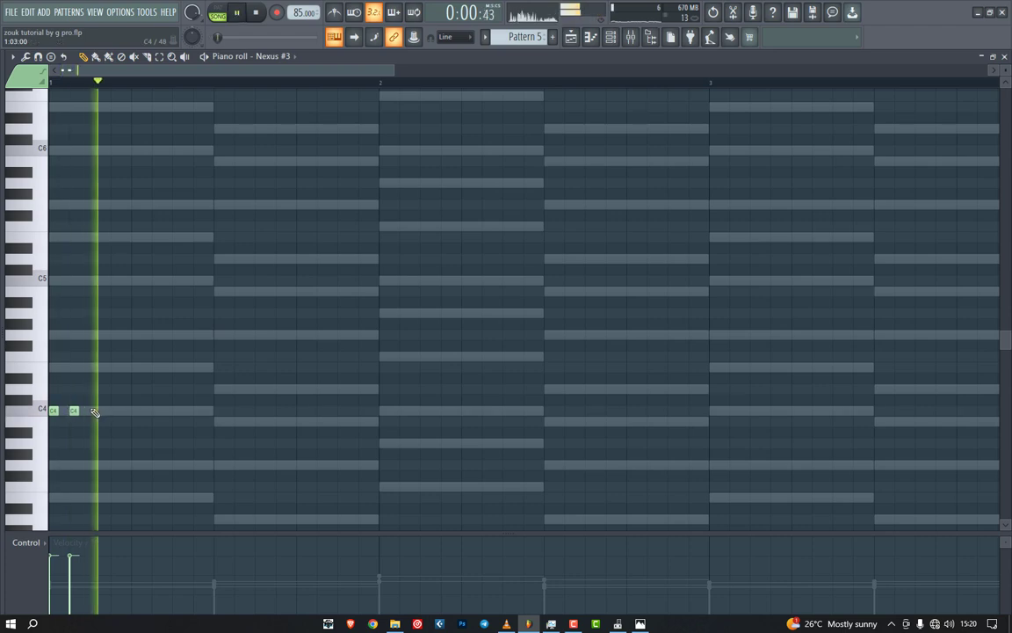
pyautogui.click(95, 411)
pyautogui.press('space')
pyautogui.press('space')
pyautogui.click(117, 411)
pyautogui.press('space')
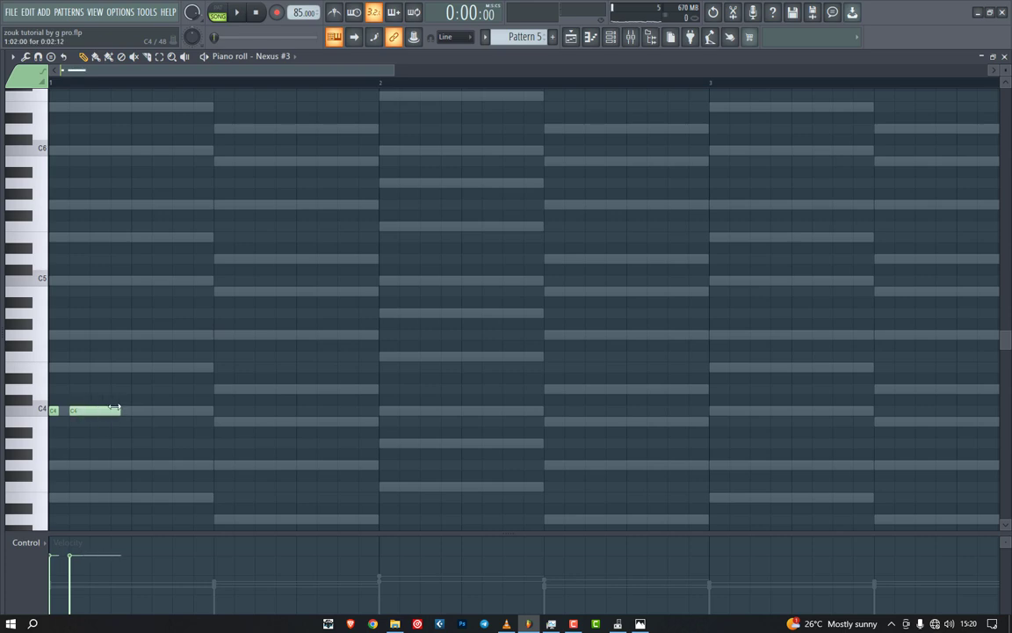
pyautogui.press('space')
pyautogui.moveTo(108, 410); pyautogui.dragTo(116, 411)
pyautogui.doubleClick(108, 410)
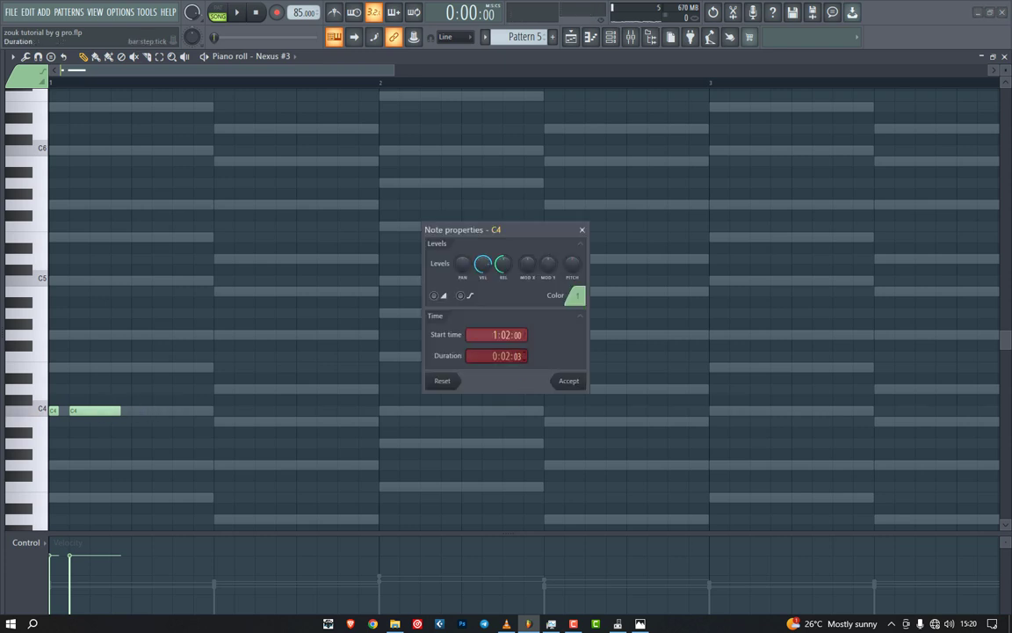
pyautogui.click(567, 380)
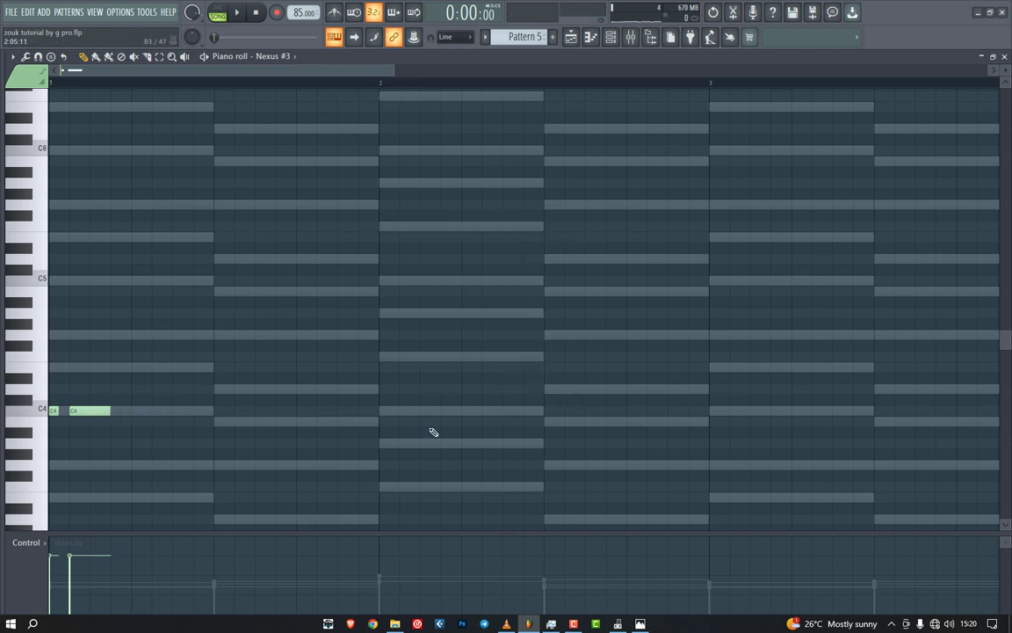
pyautogui.press('space')
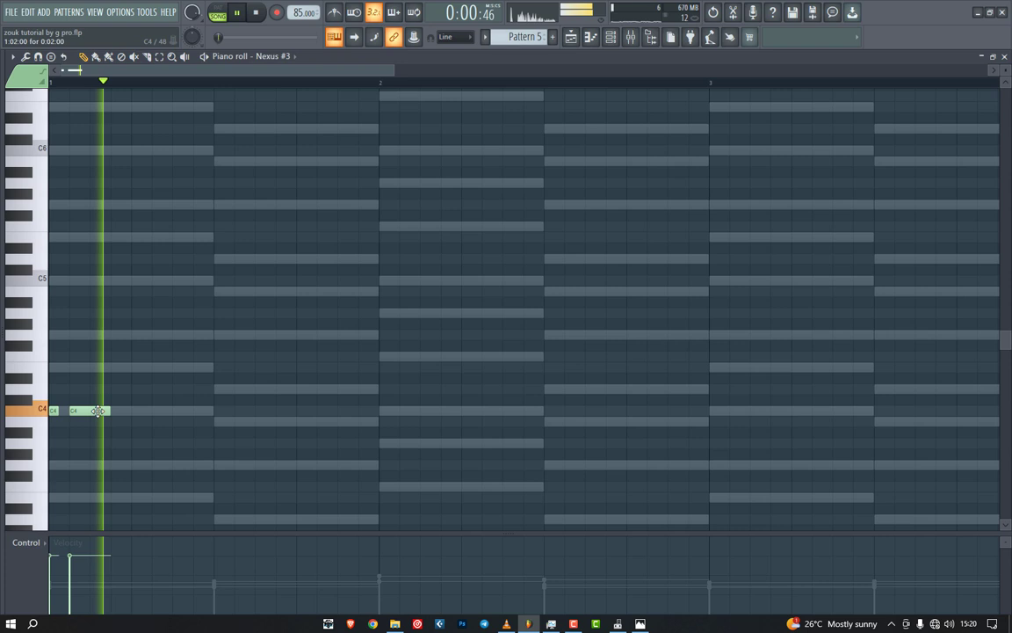
pyautogui.click(216, 421)
pyautogui.rightClick(222, 421)
pyautogui.press('space')
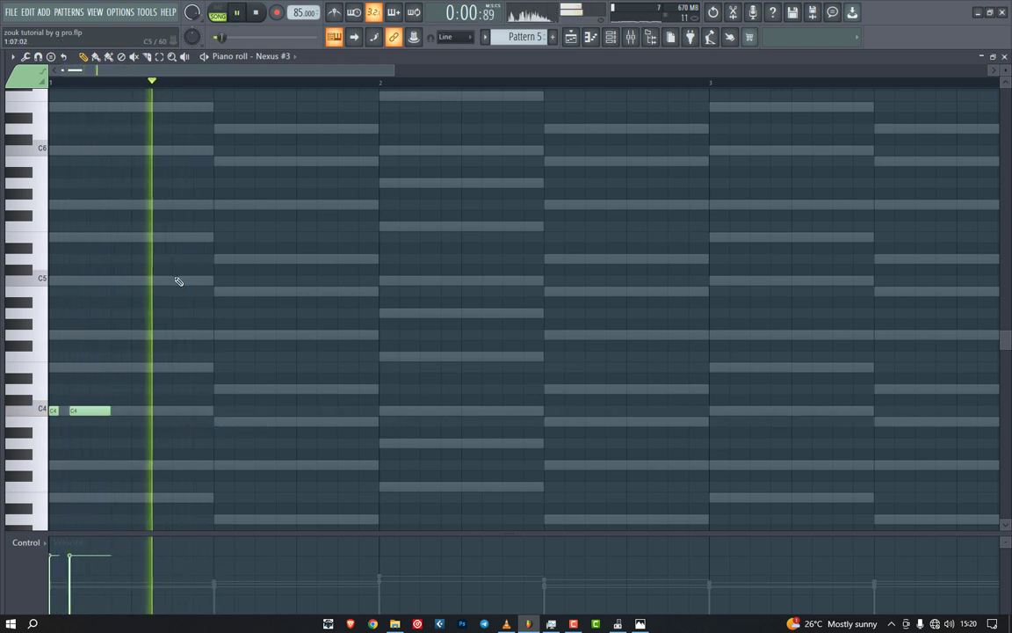
pyautogui.click(186, 334)
pyautogui.press('space')
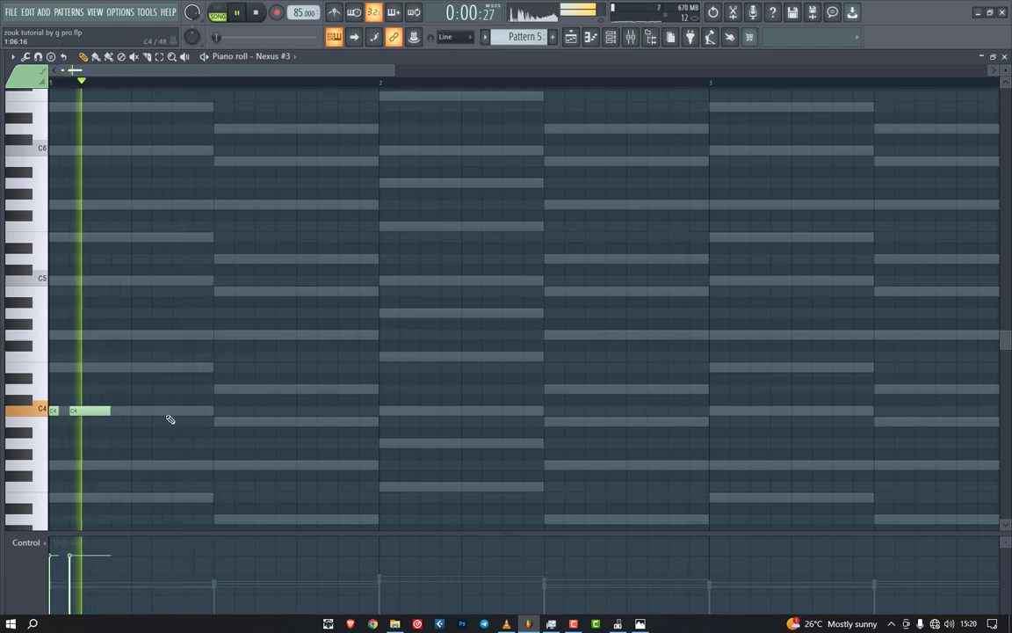
# Step: Add a C4 note of length 0:02:00 at 1:07 and play back the bar 1 phrase
pyautogui.click(173, 412)
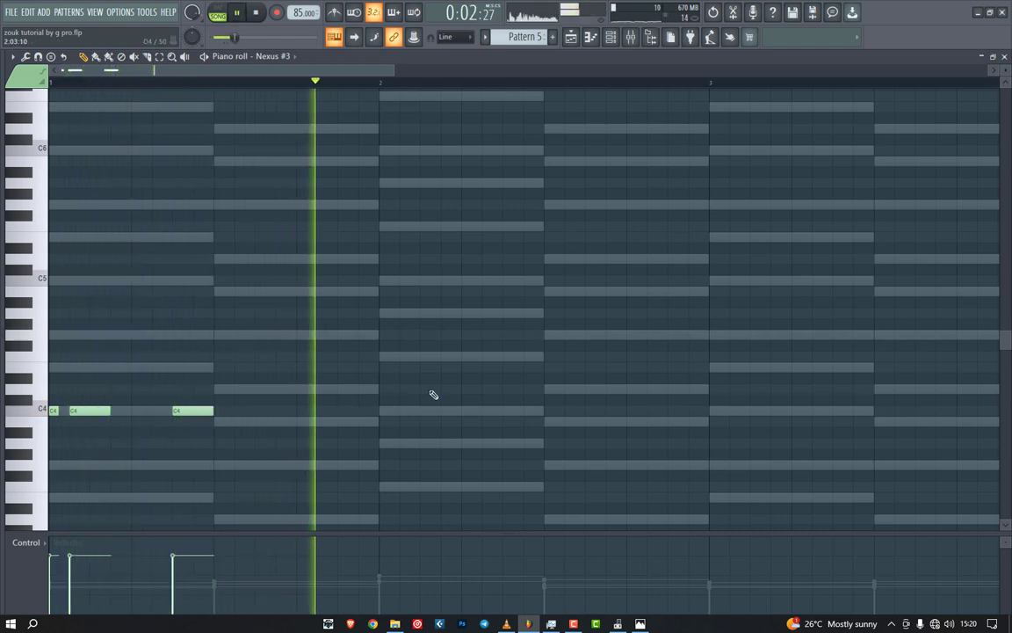
pyautogui.press('space')
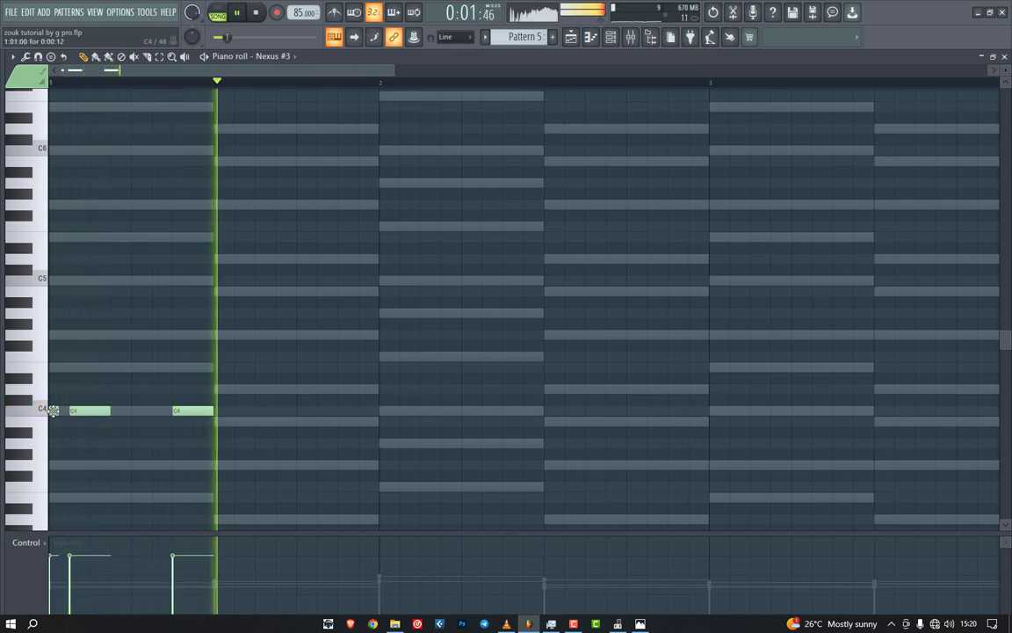
pyautogui.press('space')
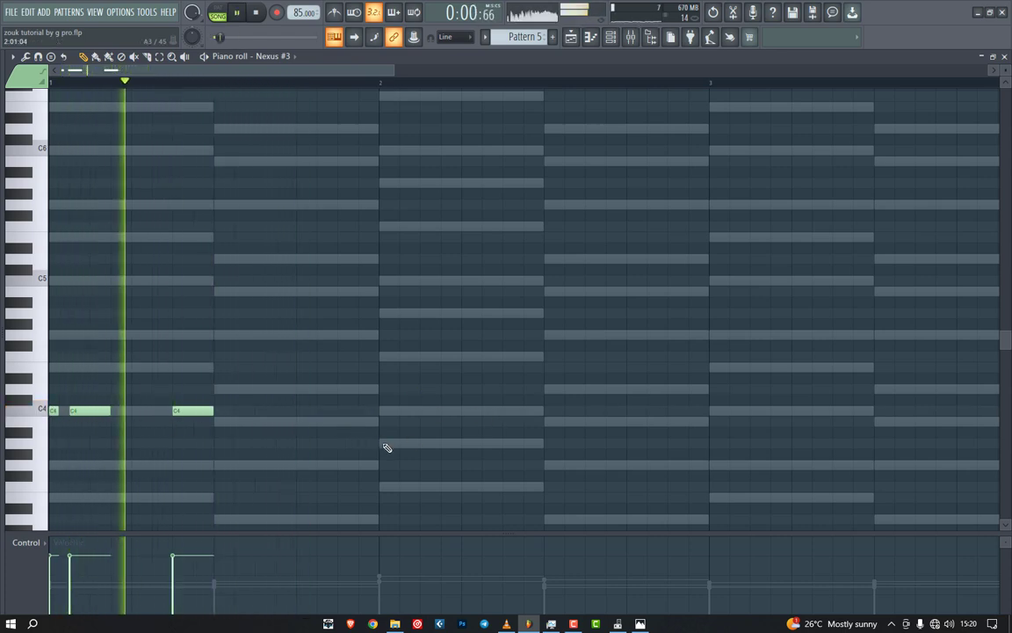
# Step: Repeat the rhythm in bar 2, moving the F3 notes at 2:01 and 2:02 up to A3 and placing a long A3 note at 2:07
pyautogui.click(384, 486)
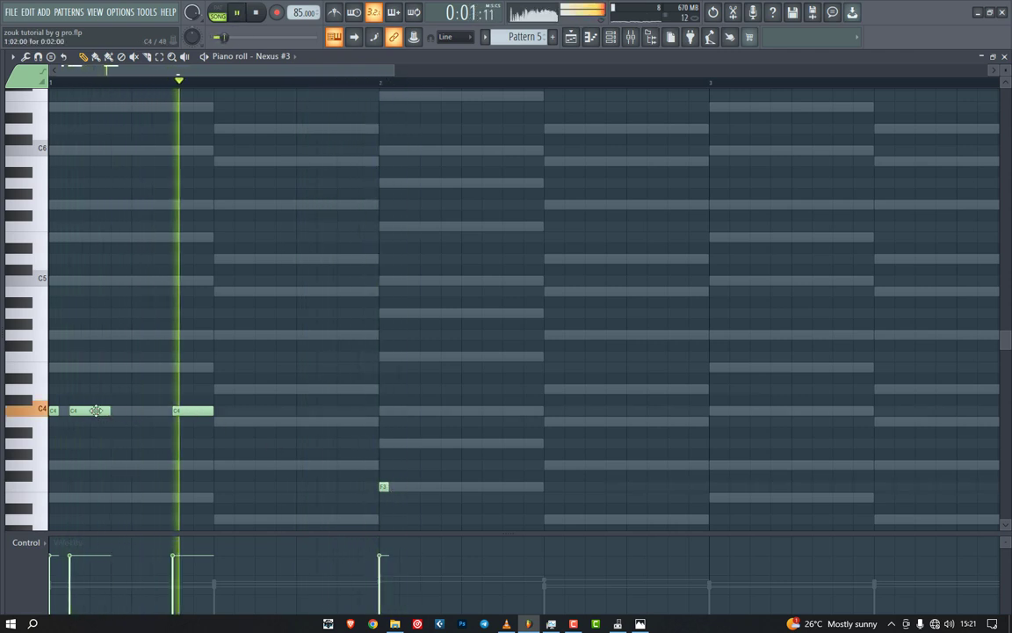
pyautogui.click(404, 487)
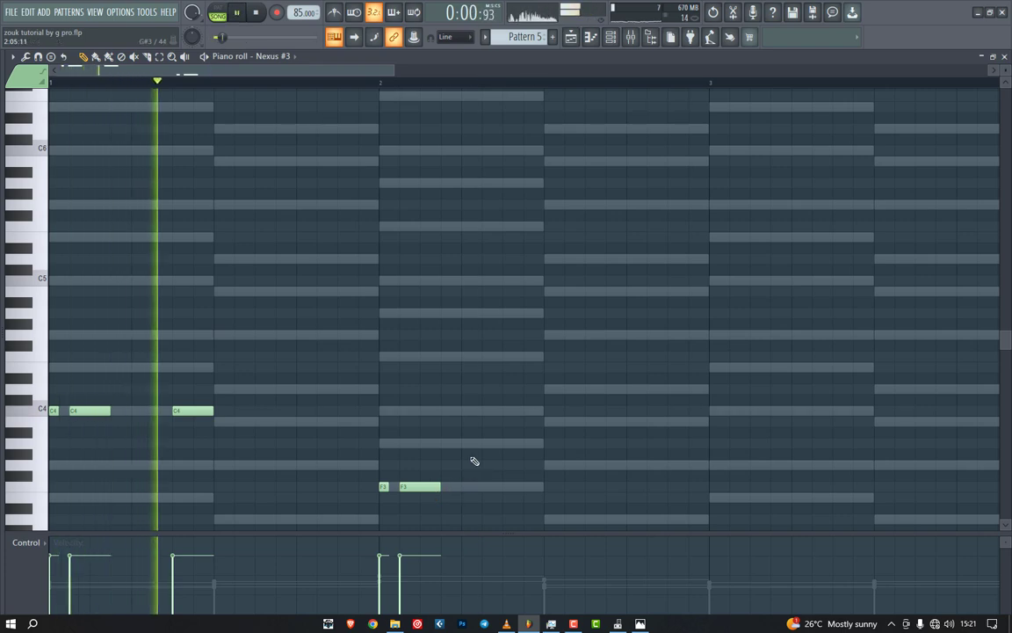
pyautogui.moveTo(466, 450); pyautogui.dragTo(334, 526)
pyautogui.press('space')
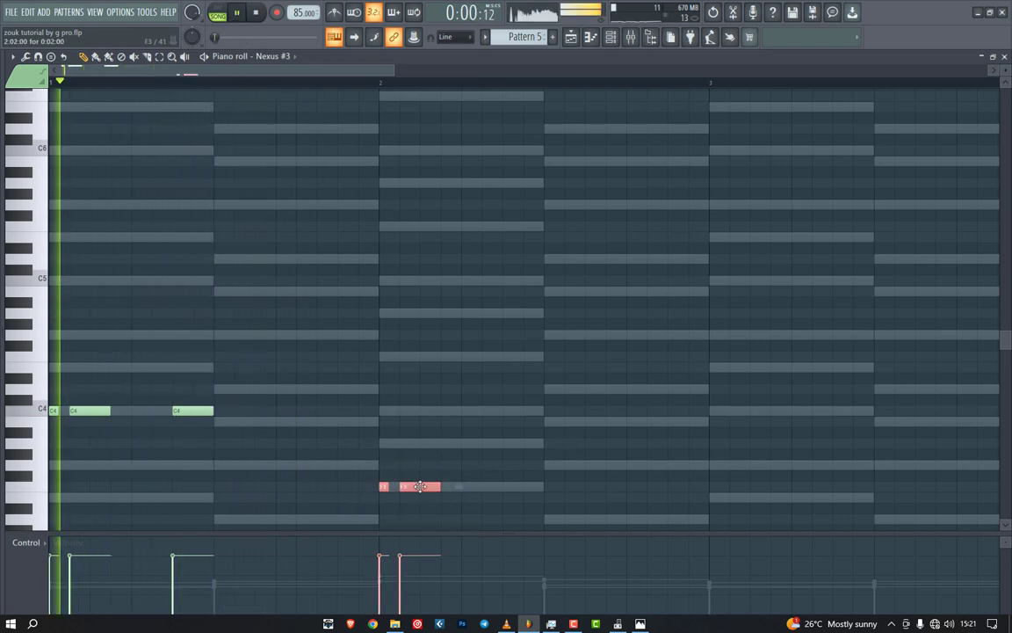
pyautogui.moveTo(420, 486); pyautogui.dragTo(420, 439)
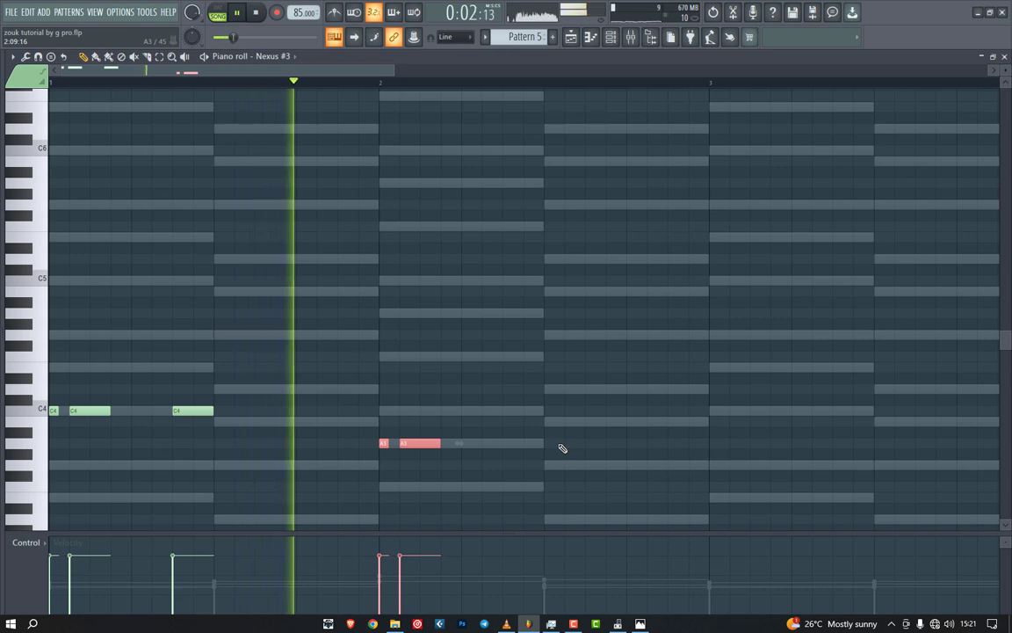
pyautogui.scroll(-1, 562, 448)
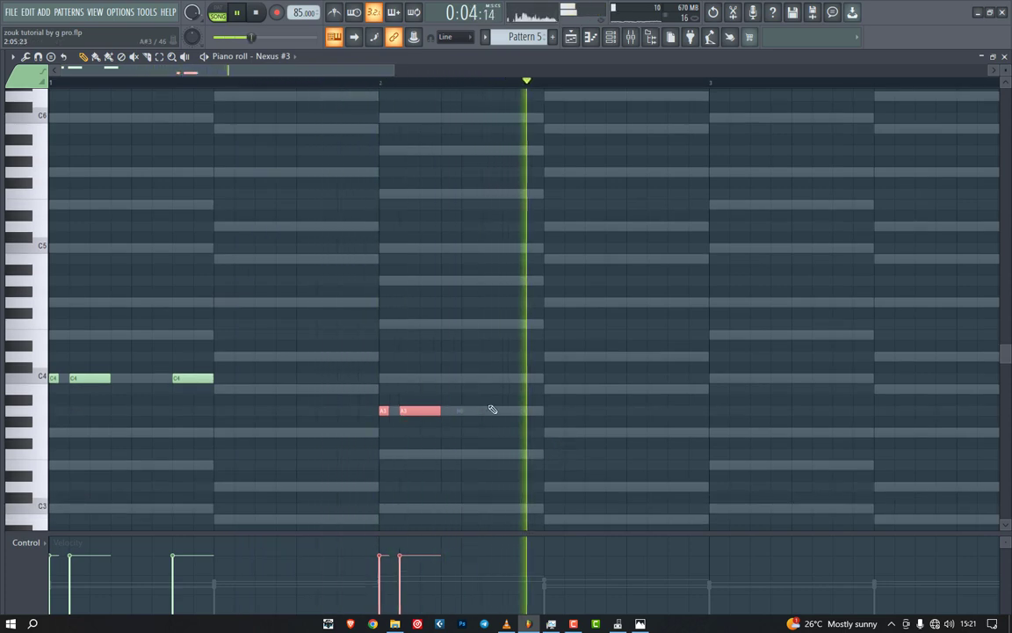
pyautogui.click(515, 412)
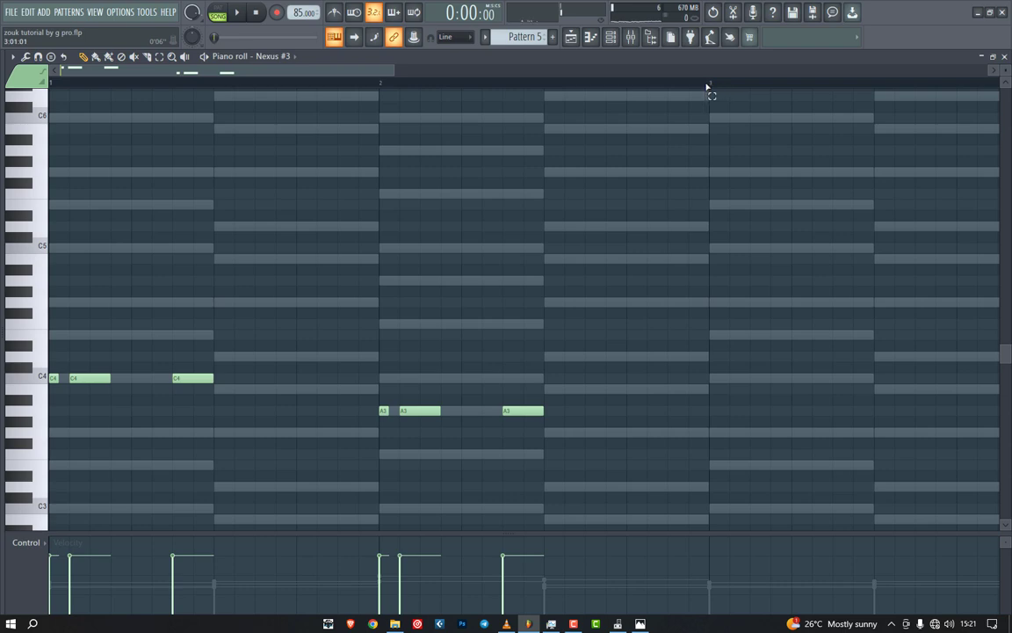
# Step: Select the Nexus #3 notes in bars 1–2 and duplicate them into bars 3–4, clearing the selection when done
pyautogui.moveTo(708, 82); pyautogui.dragTo(50, 83)
pyautogui.hotkey('ctrl', 'b')
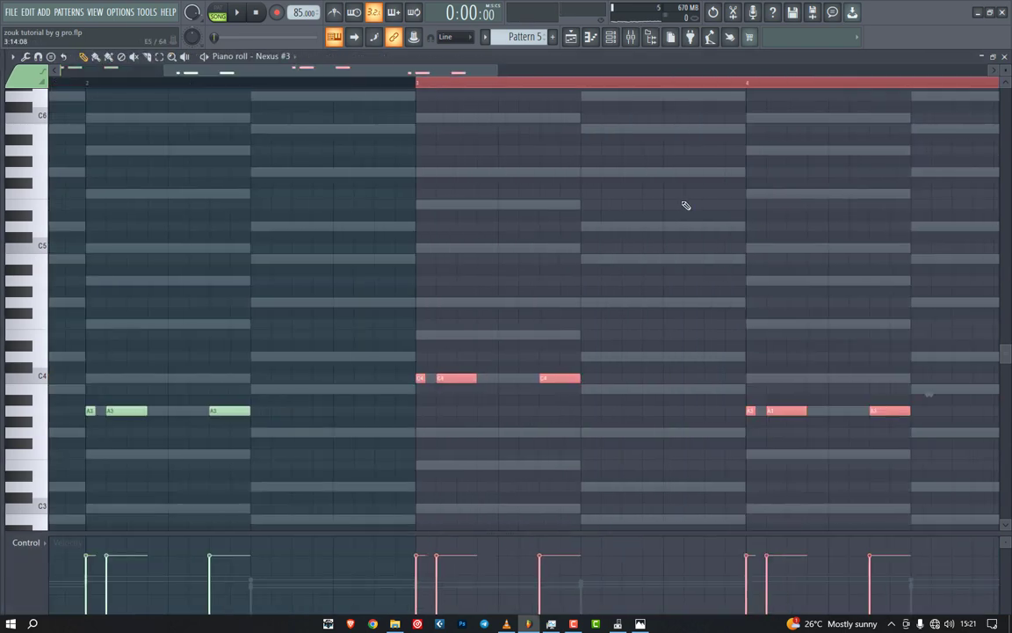
pyautogui.click(505, 82)
pyautogui.moveTo(498, 75); pyautogui.dragTo(550, 77)
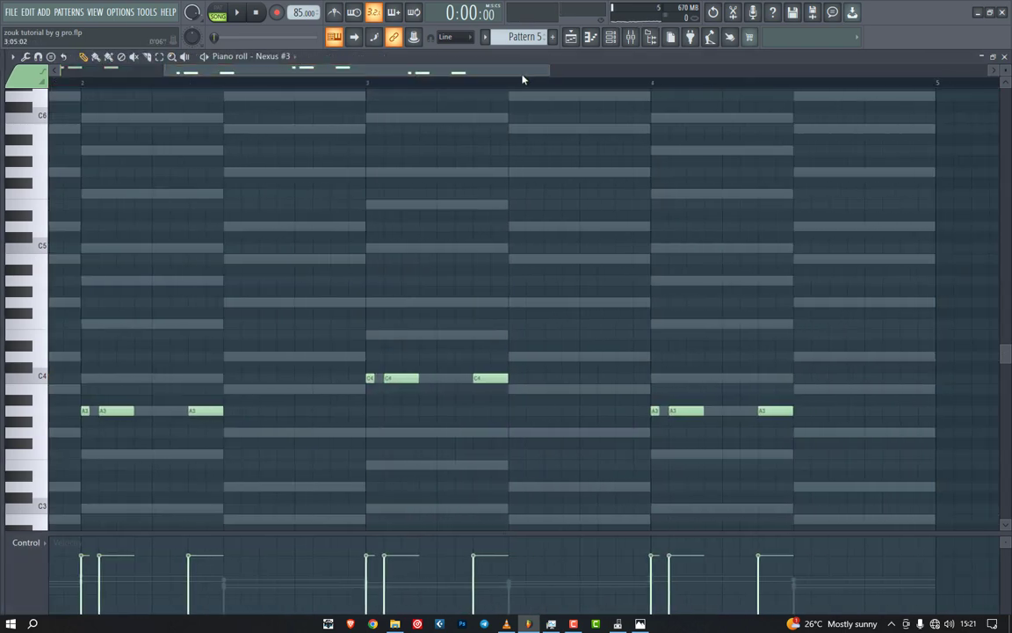
pyautogui.moveTo(387, 74); pyautogui.dragTo(246, 77)
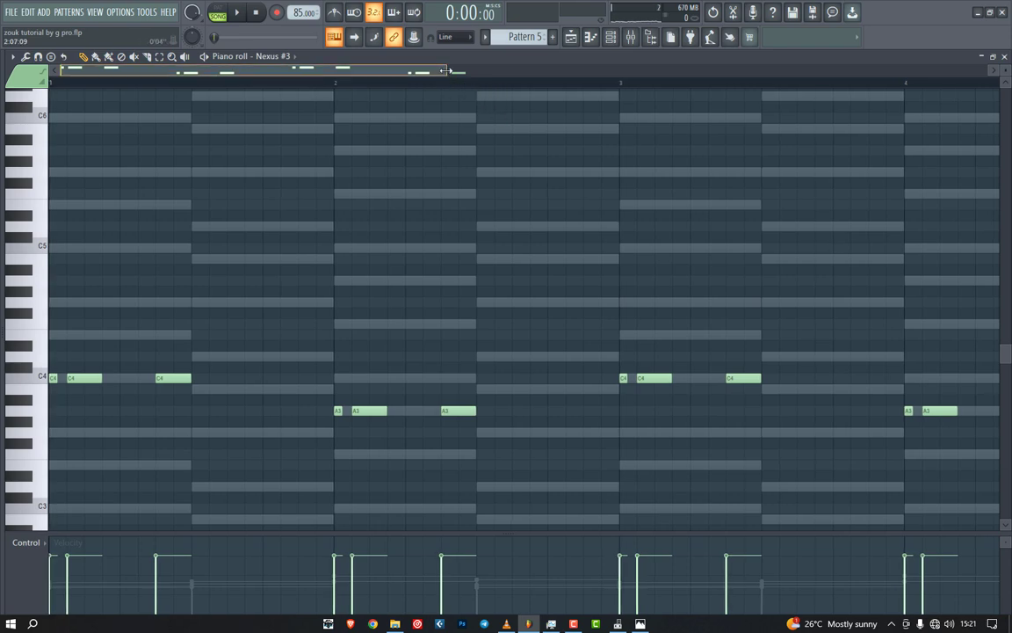
# Step: Widen the view to all four bars and play back the duplicated Nexus #3 phrase
pyautogui.moveTo(446, 70); pyautogui.dragTo(530, 88)
pyautogui.press('space')
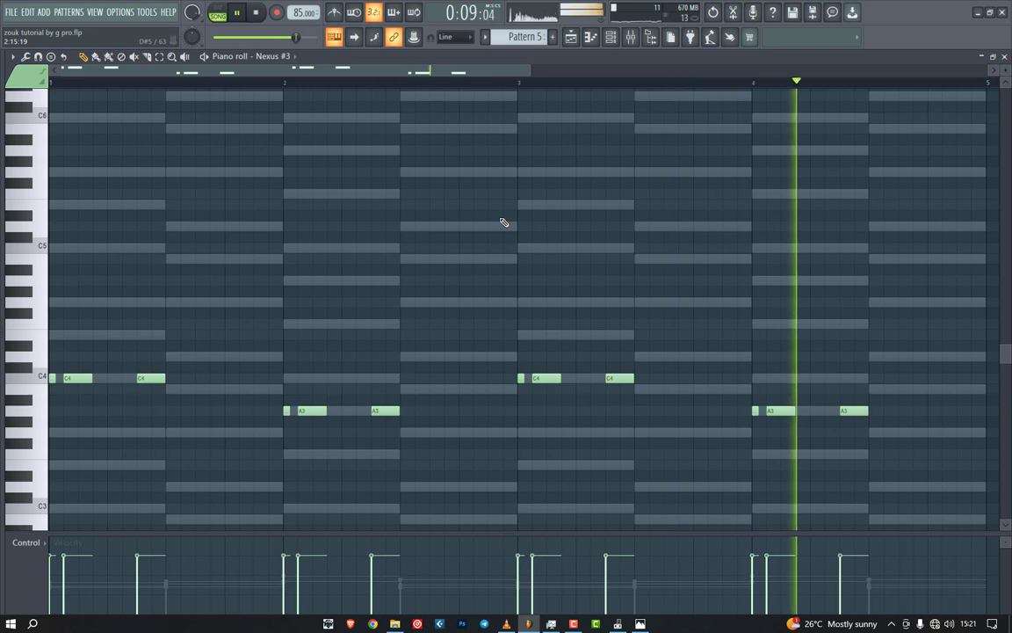
pyautogui.press('space')
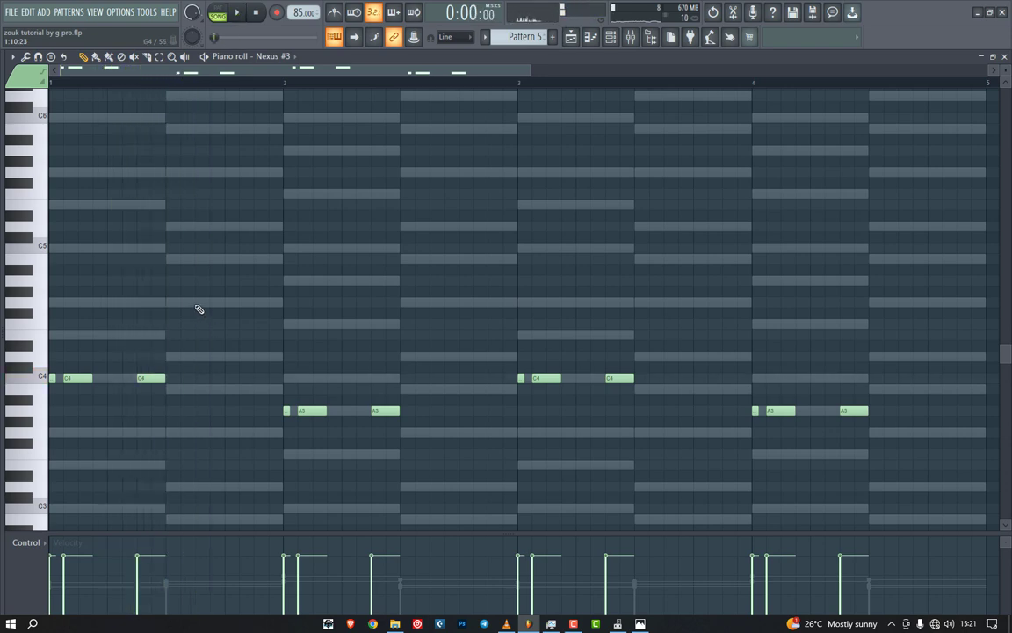
# Step: Try a 0:02:00 note at 1:11, placed on B4 and lowered to G4, and play it back
pyautogui.click(209, 259)
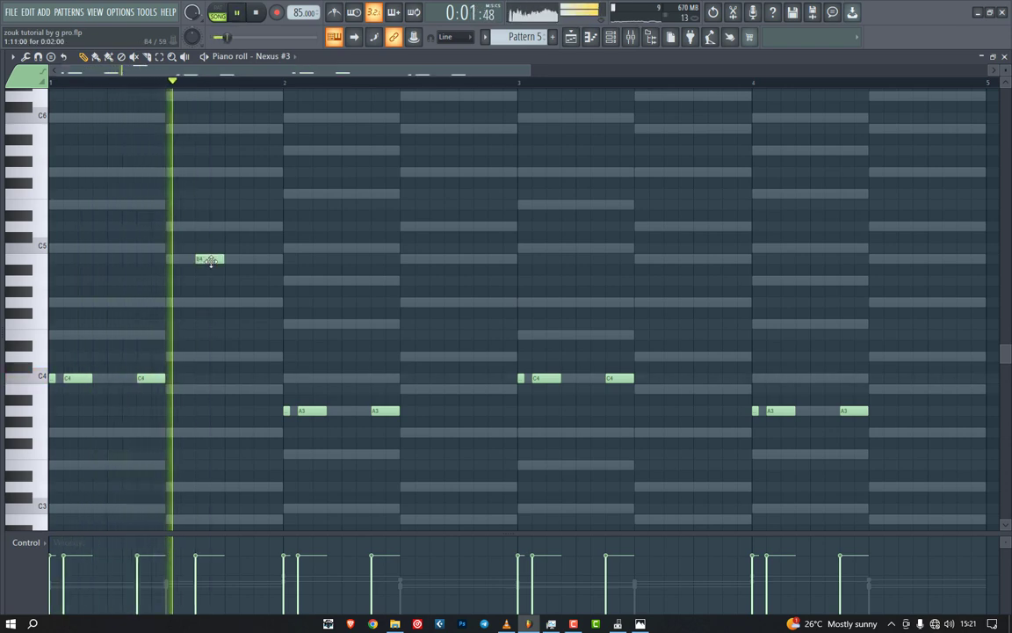
pyautogui.press('space')
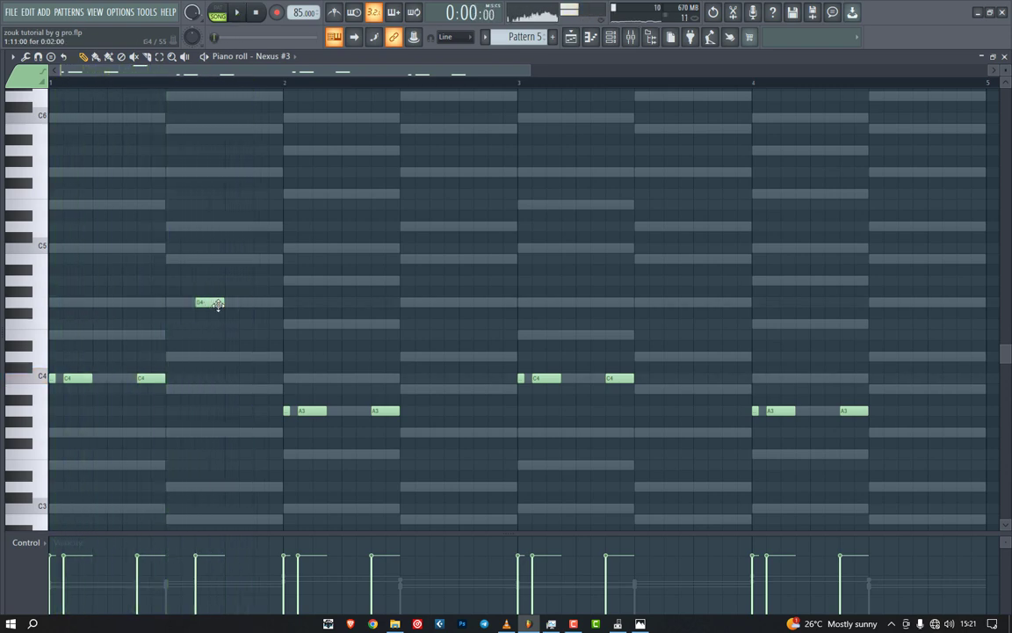
pyautogui.press('space')
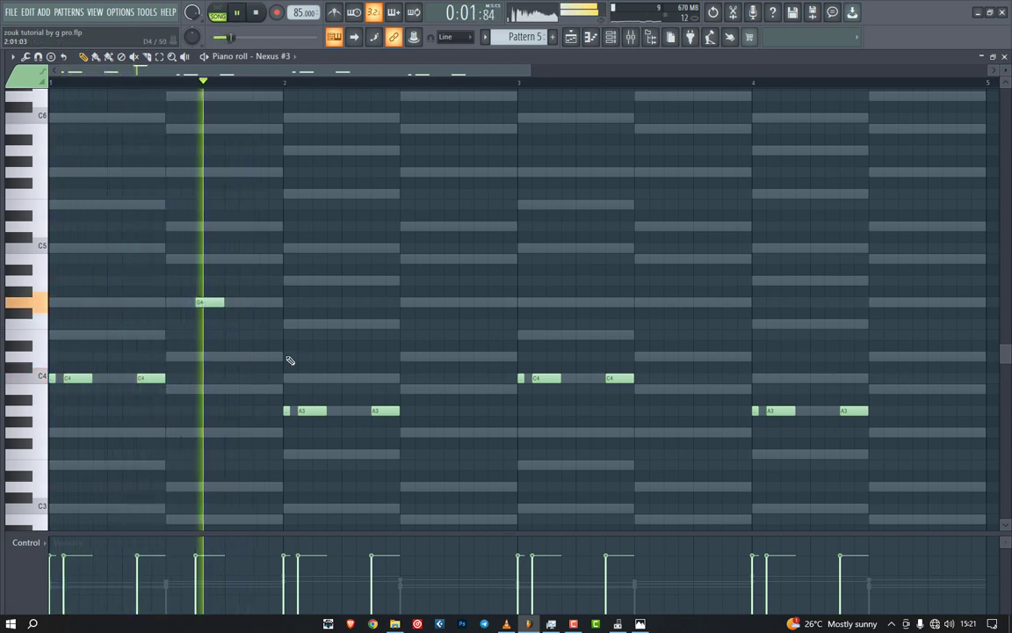
pyautogui.press('space')
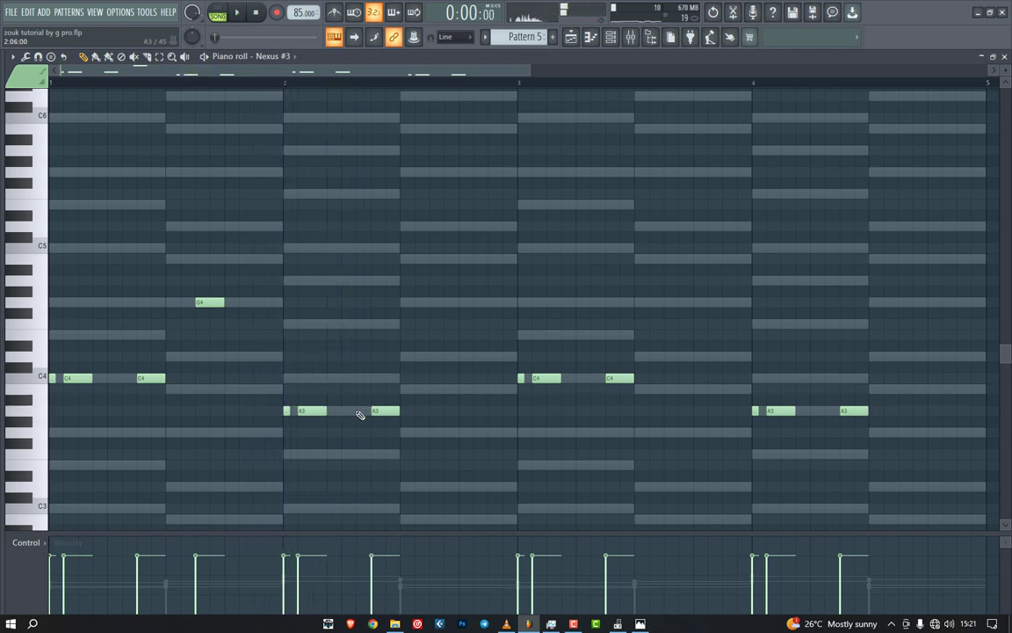
# Step: Audition the A3 note at 2:07 on F4 during playback and return it to A3
pyautogui.moveTo(337, 398); pyautogui.dragTo(273, 440)
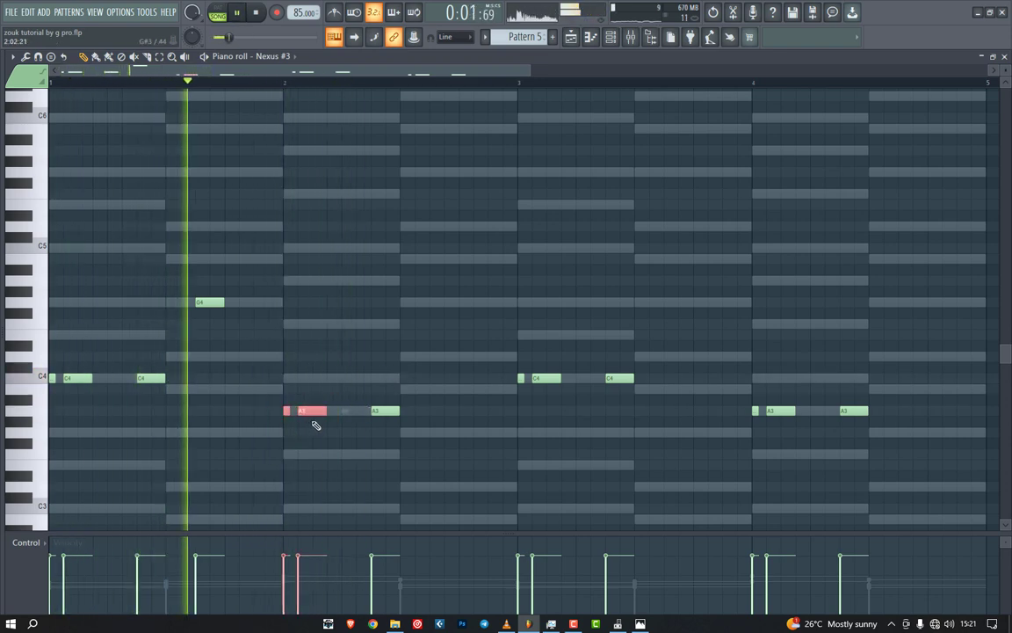
pyautogui.moveTo(324, 381); pyautogui.dragTo(309, 422)
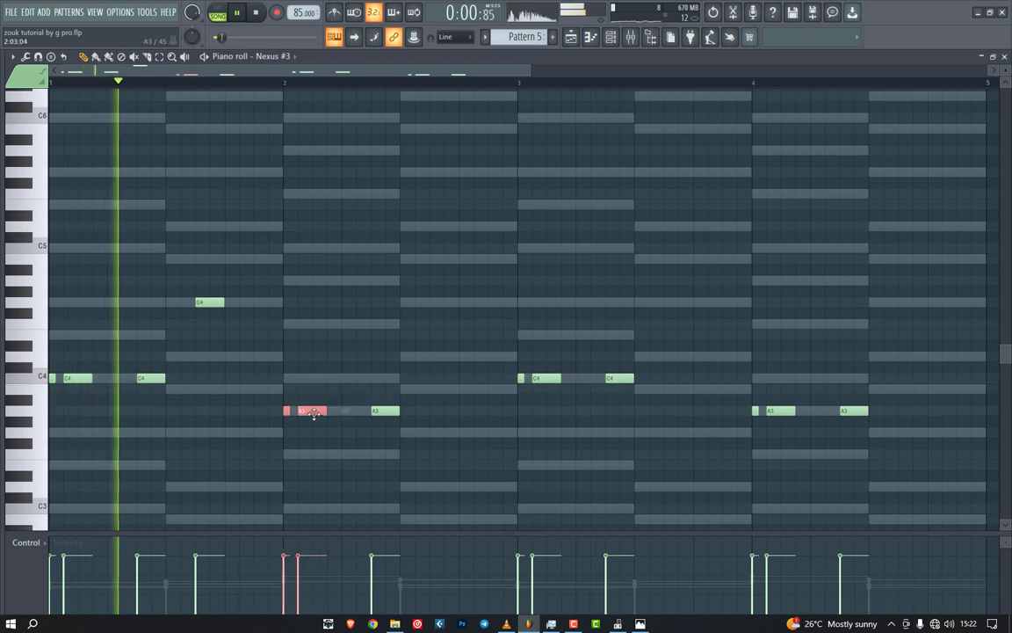
pyautogui.click(378, 408)
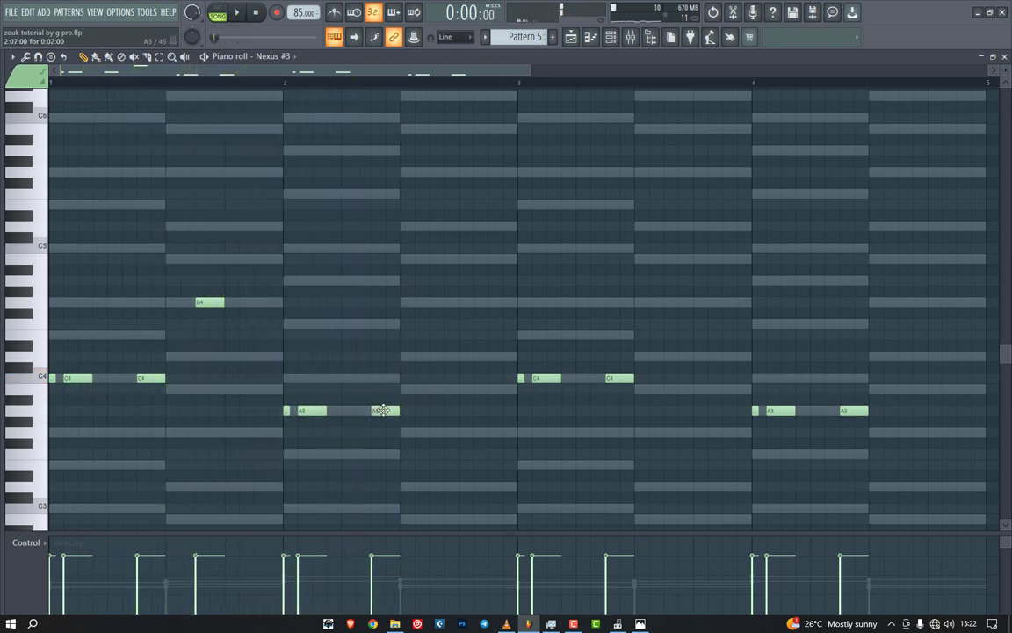
pyautogui.press('space')
pyautogui.moveTo(381, 411); pyautogui.dragTo(383, 323)
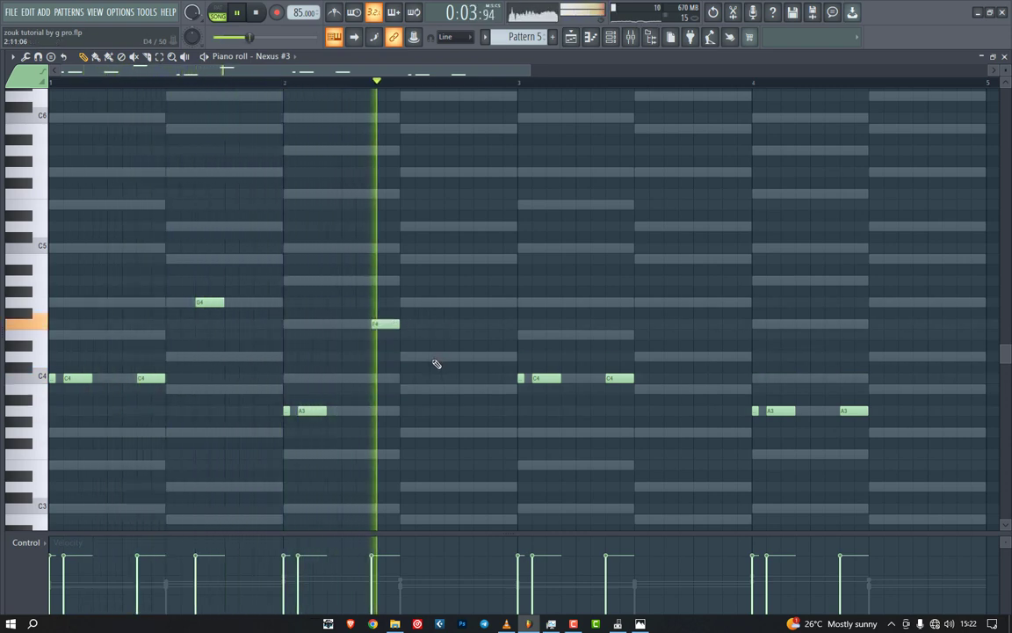
pyautogui.press('space')
pyautogui.press('space')
pyautogui.moveTo(384, 325); pyautogui.dragTo(384, 412)
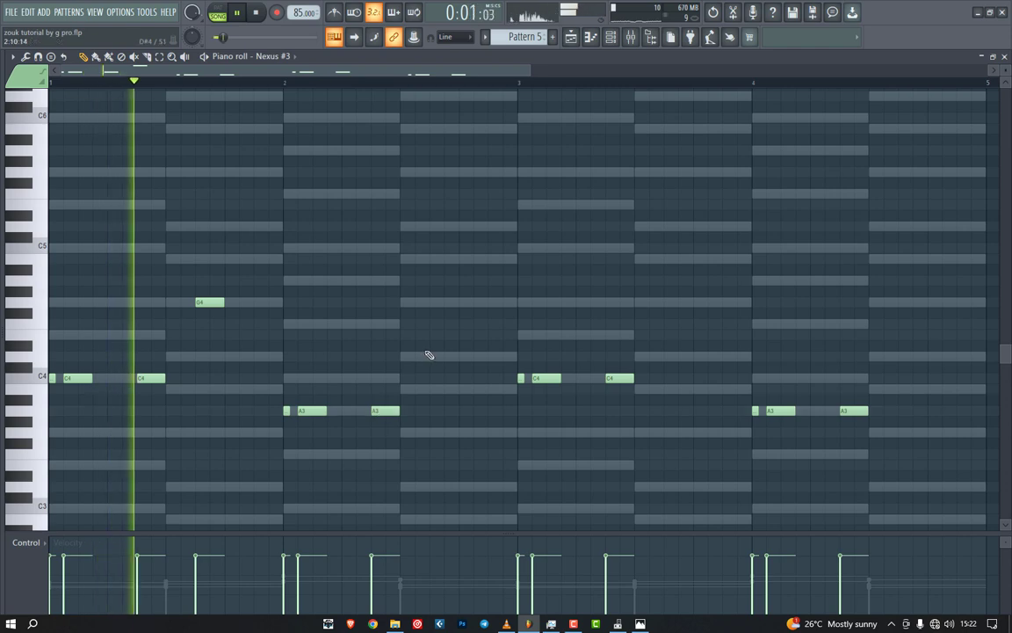
# Step: Try 0:02:00 D4 notes at 2:11 and 2:15, shift the remaining one to 2:13, and delete both
pyautogui.click(437, 357)
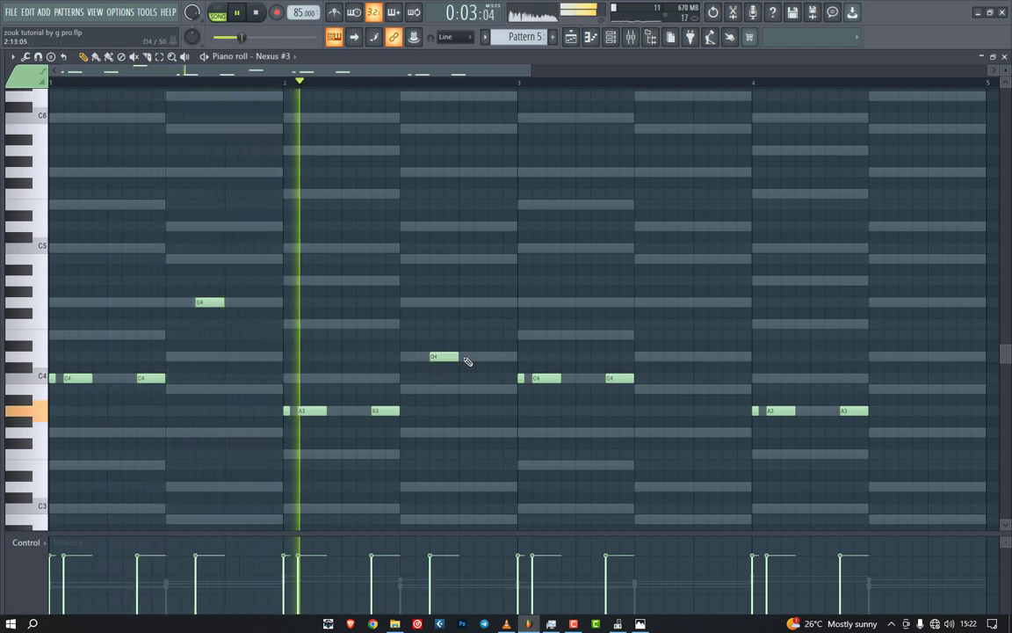
pyautogui.click(492, 356)
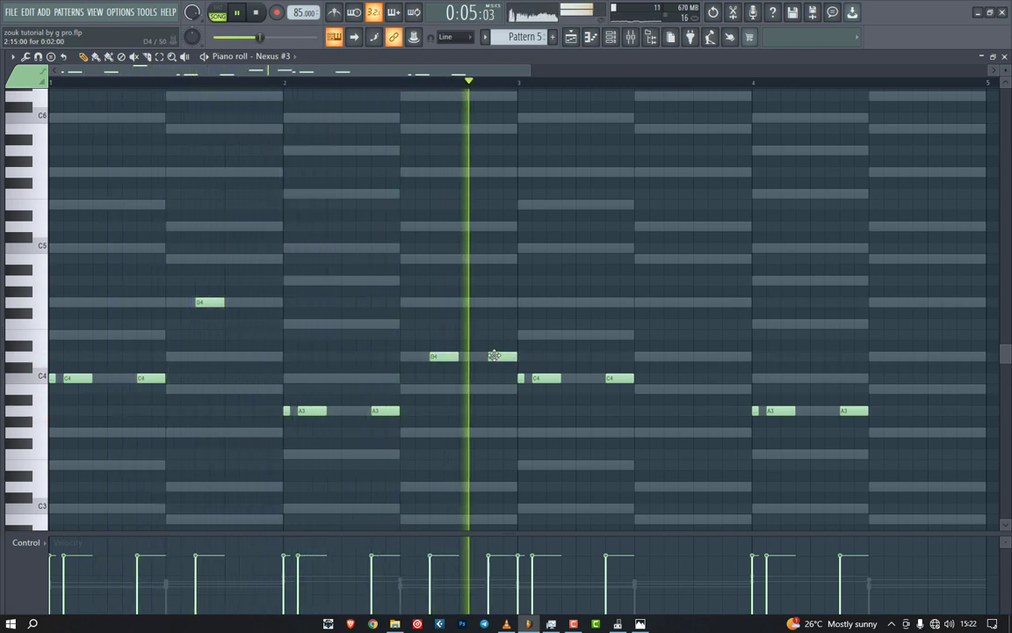
pyautogui.rightClick(495, 356)
pyautogui.press('space')
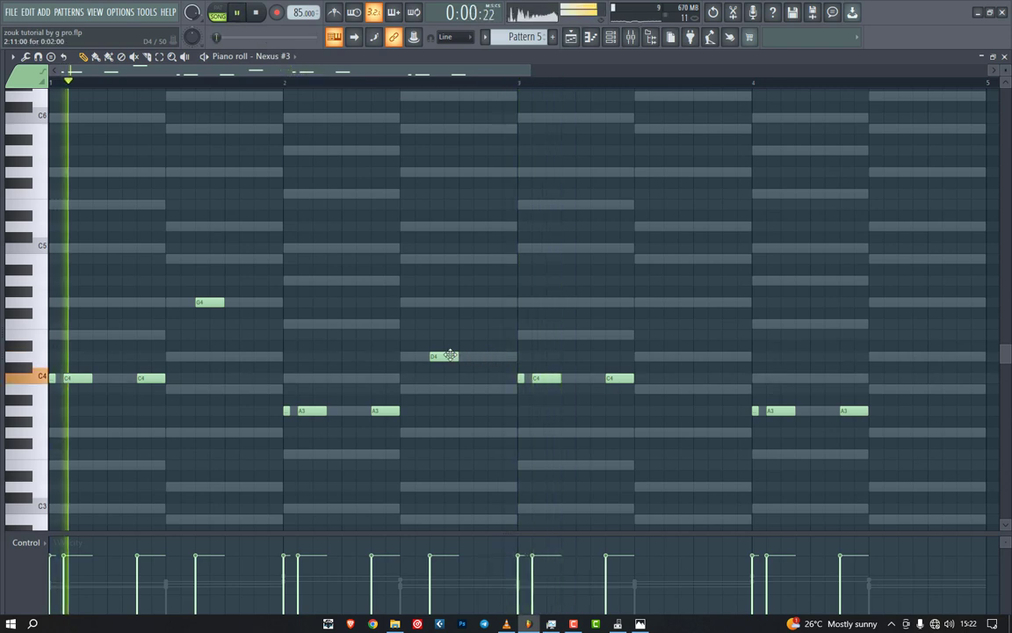
pyautogui.moveTo(449, 355); pyautogui.dragTo(473, 355)
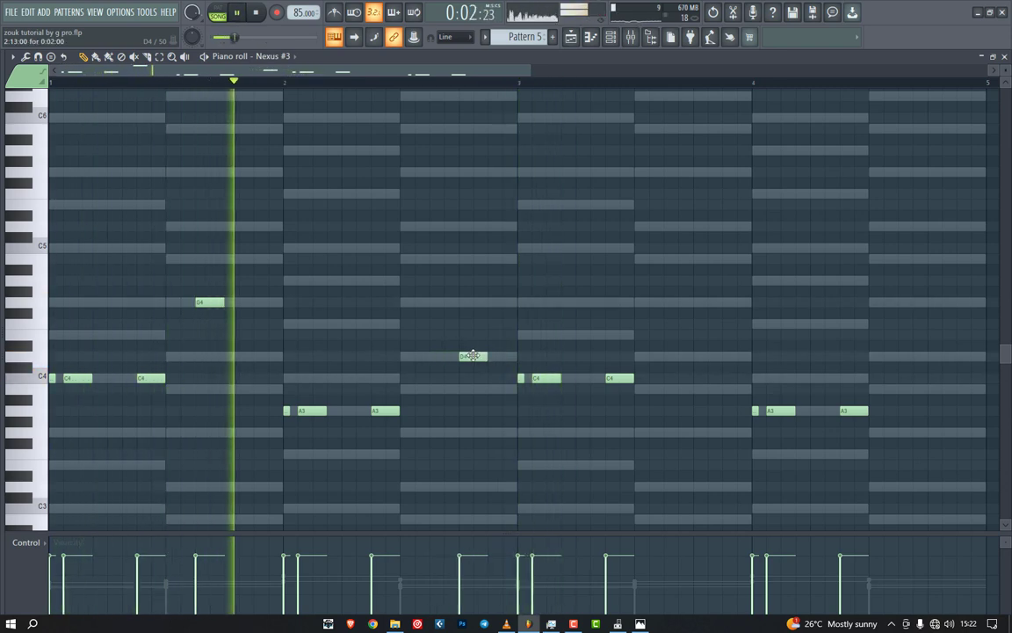
pyautogui.rightClick(472, 356)
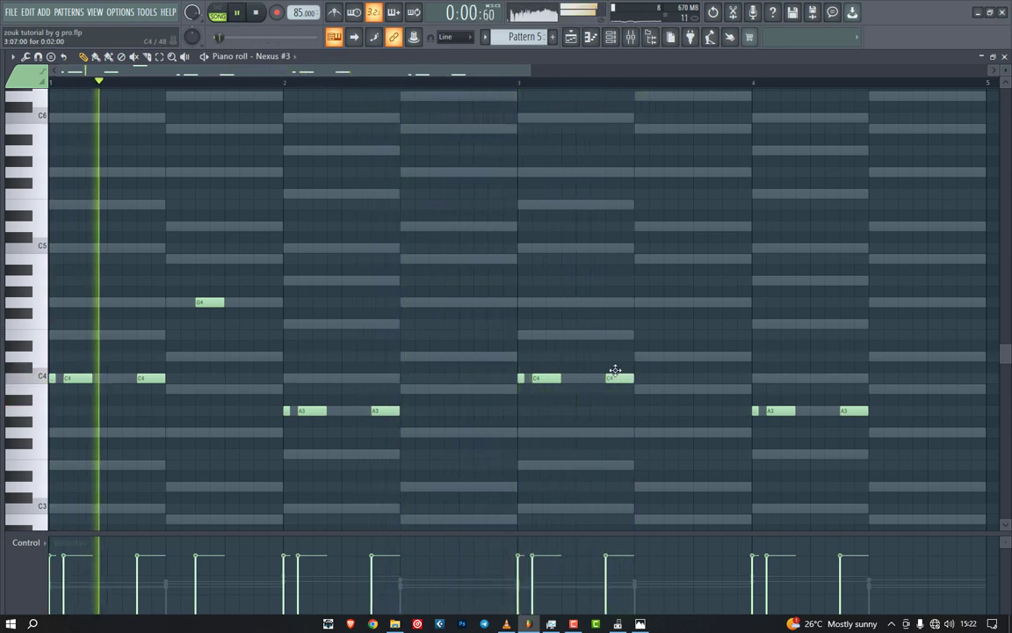
# Step: Raise the C4 note at 3:07 to G4 and add short G4 notes at 3:13, 3:14 and 3:15, lengthening the last one
pyautogui.moveTo(613, 380); pyautogui.dragTo(618, 300)
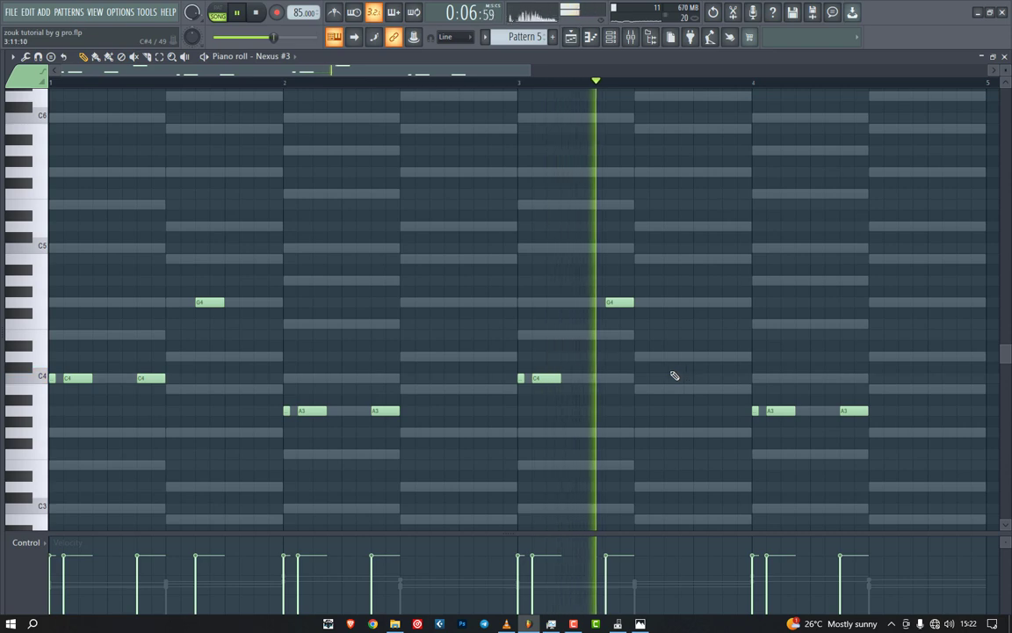
pyautogui.press('space')
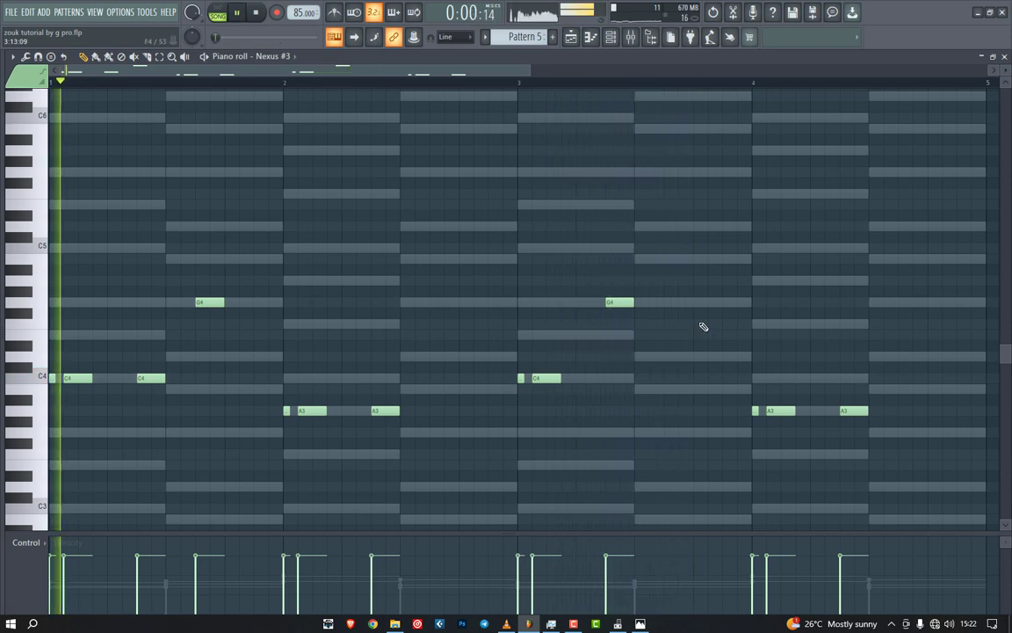
pyautogui.click(697, 302)
pyautogui.click(711, 302)
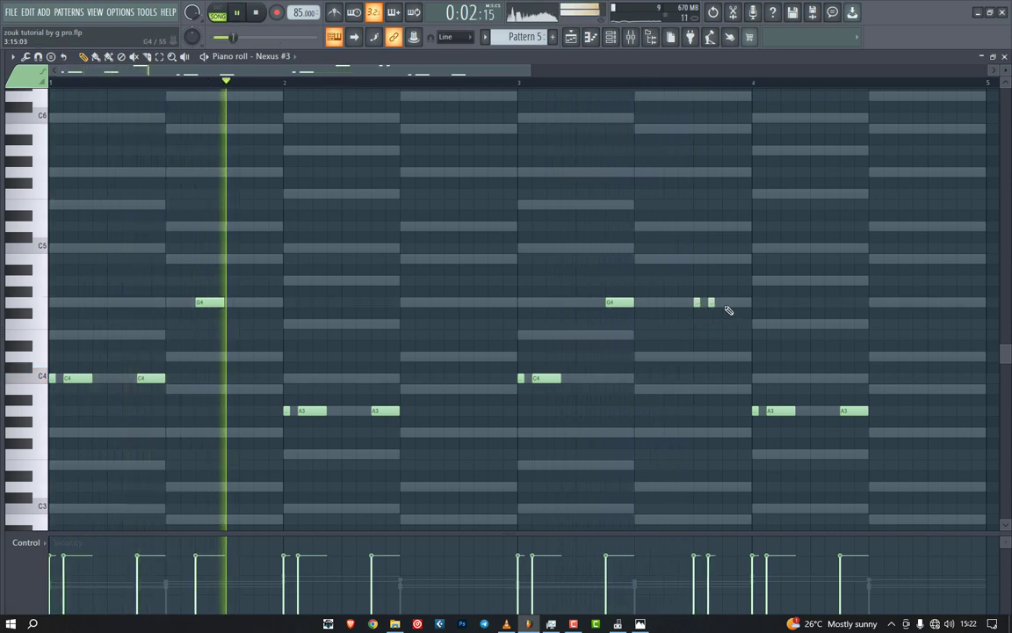
pyautogui.click(726, 302)
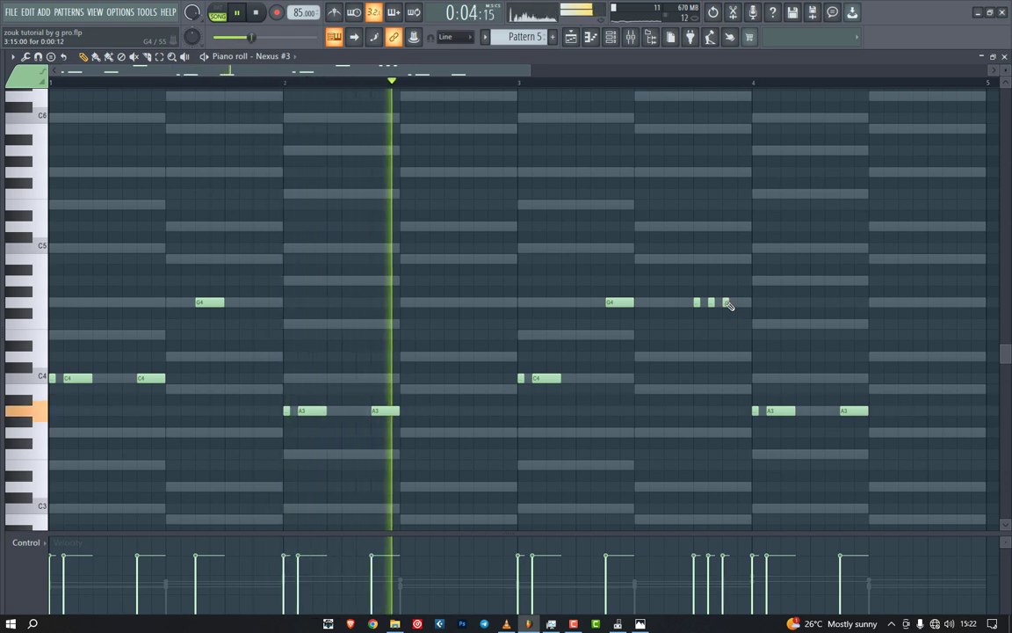
pyautogui.moveTo(727, 303); pyautogui.dragTo(743, 303)
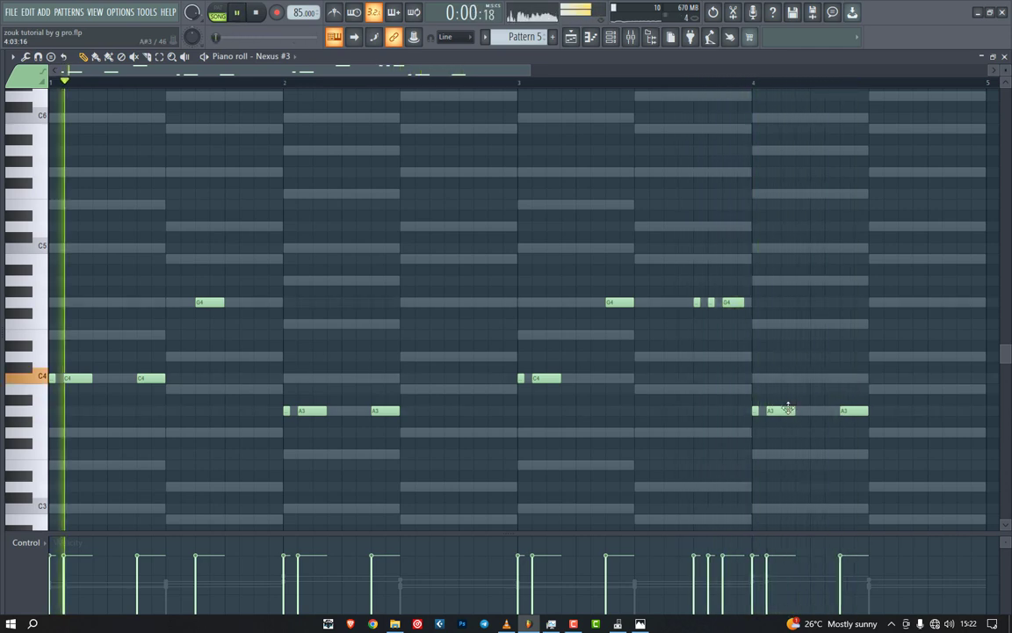
# Step: Move the A3 notes at 4:01 and 4:02 up to F4, play back from bar 3, and add an F4 note at 4:05
pyautogui.moveTo(743, 395); pyautogui.dragTo(783, 277)
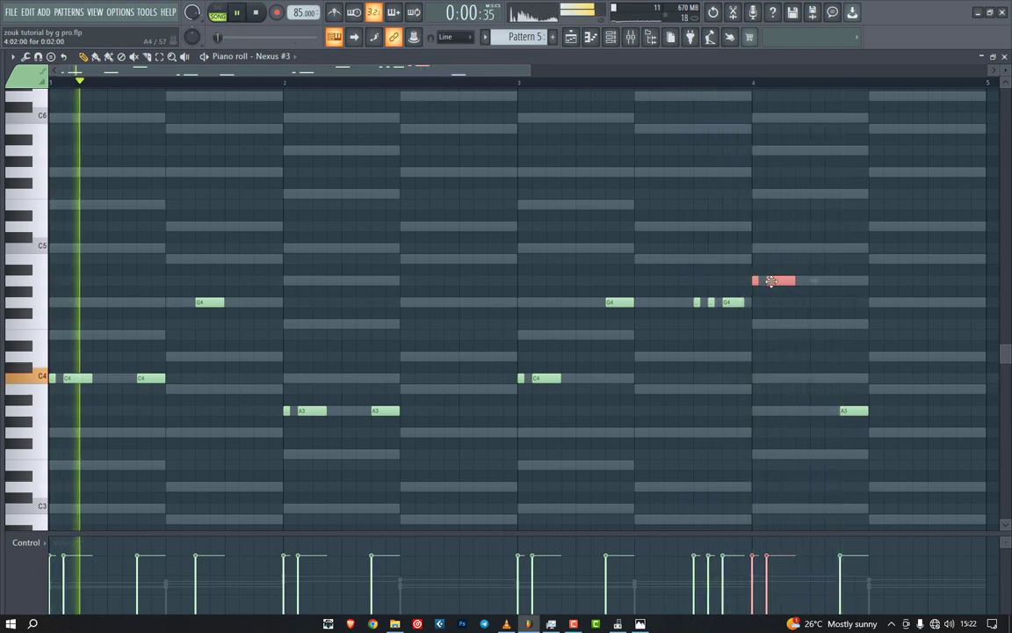
pyautogui.moveTo(764, 280); pyautogui.dragTo(780, 325)
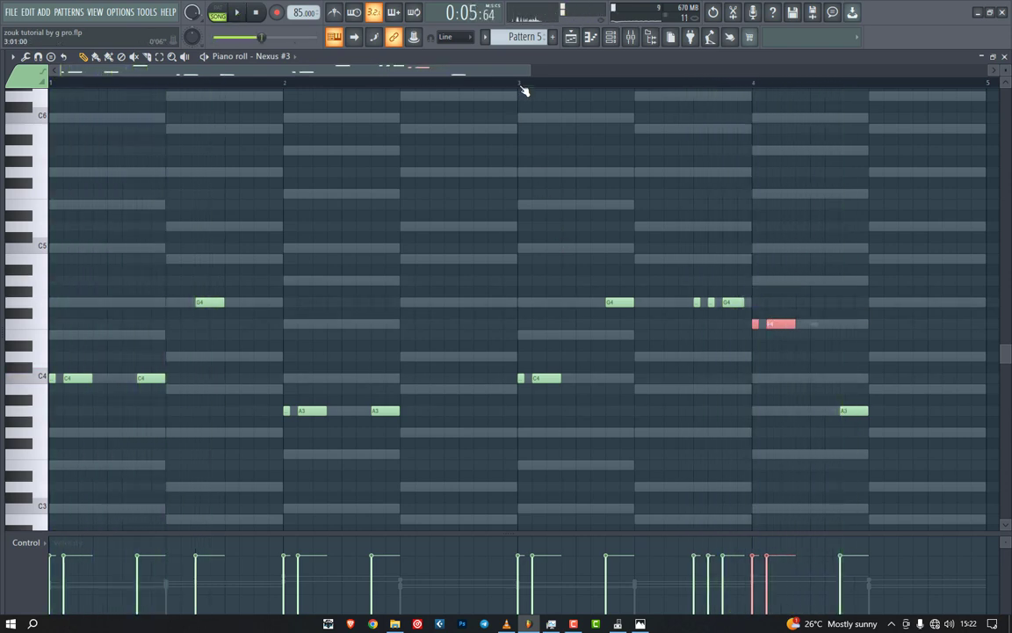
pyautogui.click(521, 86)
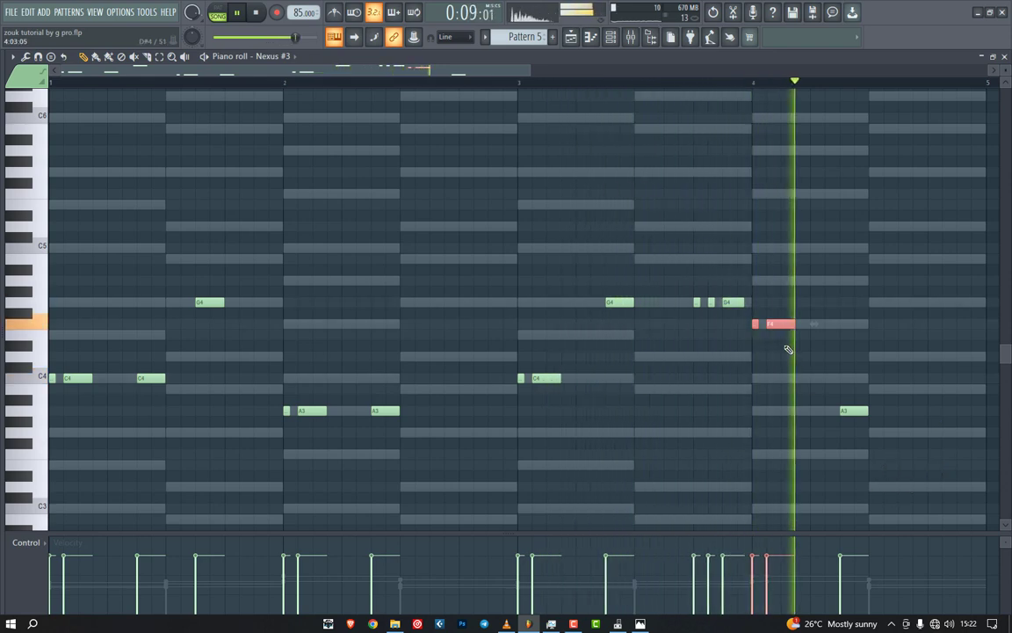
pyautogui.press('space')
pyautogui.press('space')
pyautogui.keyDown('ctrl'); pyautogui.click(841, 327); pyautogui.keyUp('ctrl')
pyautogui.hotkey('ctrl', 'z')
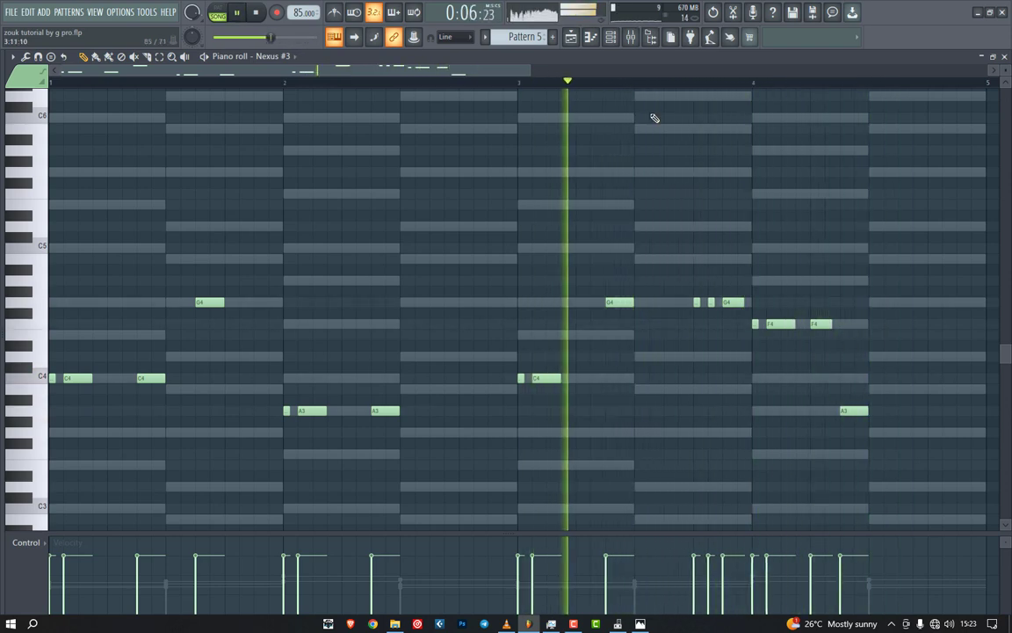
# Step: Try two short B3 notes at 4:09 and 4:10 and delete them
pyautogui.moveTo(534, 71); pyautogui.dragTo(551, 70)
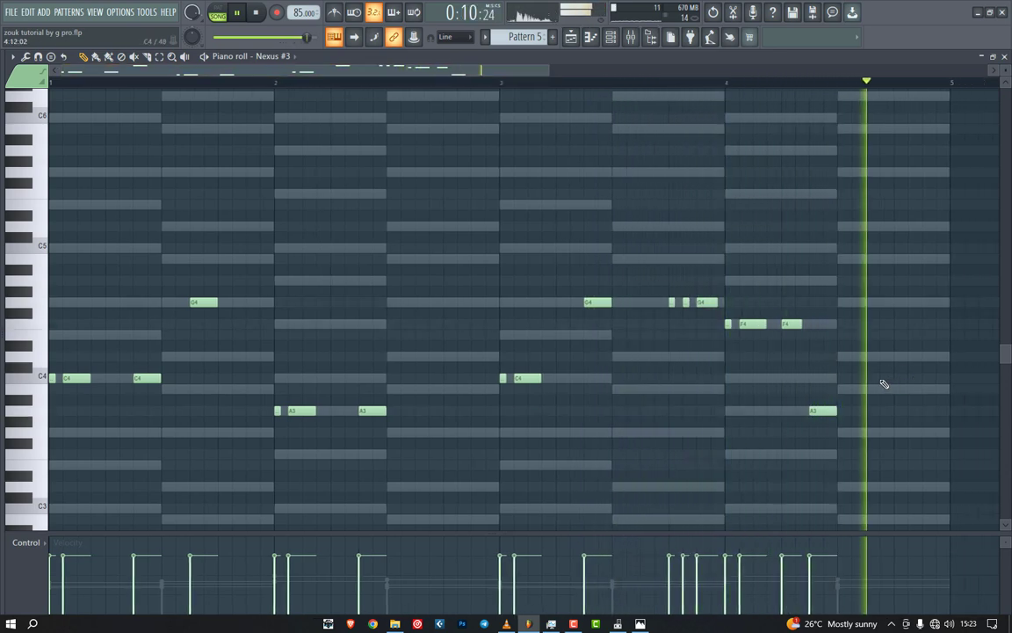
pyautogui.click(841, 389)
pyautogui.click(852, 389)
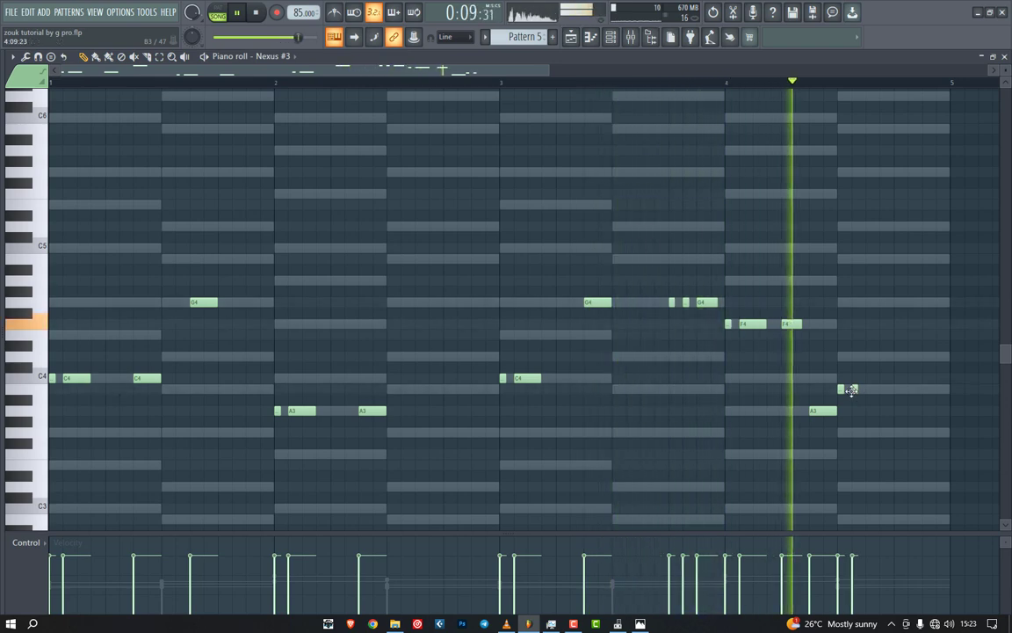
pyautogui.rightClick(842, 389)
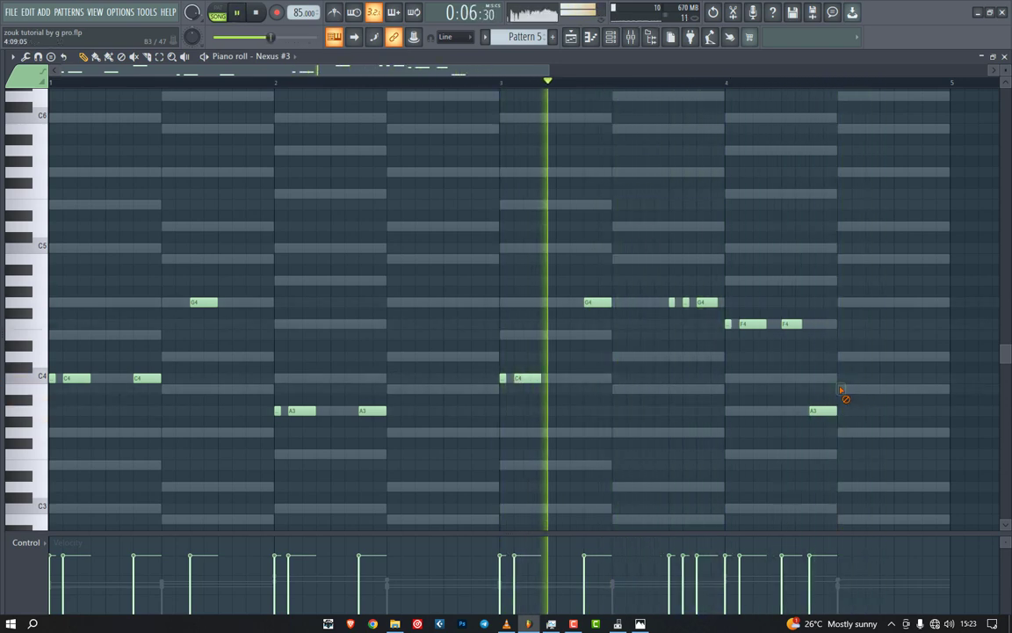
# Step: Place 0:02:00 notes on B3 at 4:09 and G4 at 4:11, and lower the B3 note to G3
pyautogui.click(826, 411)
pyautogui.click(845, 389)
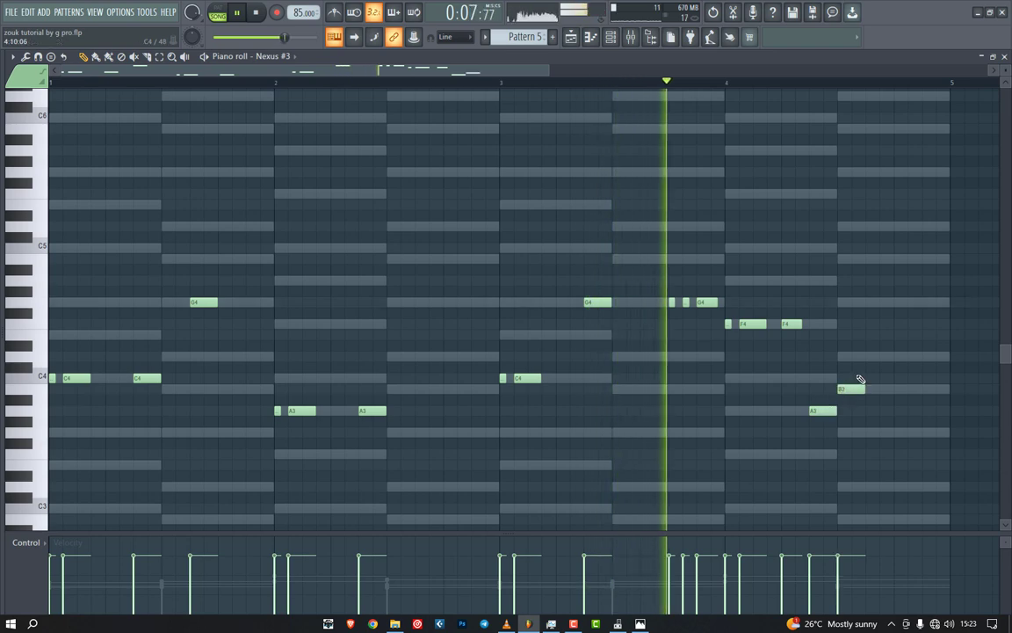
pyautogui.click(871, 302)
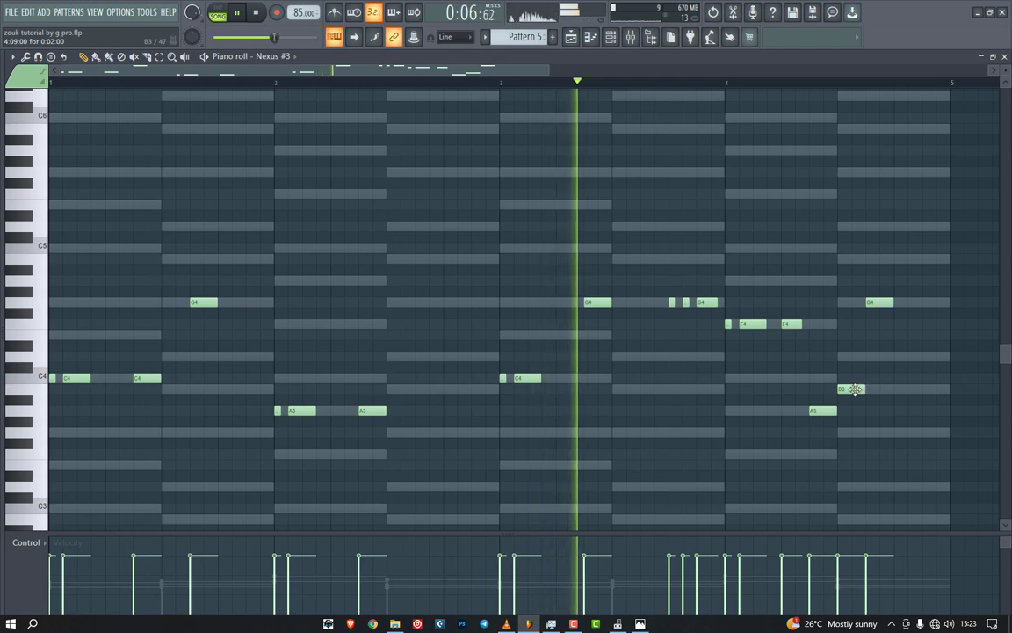
pyautogui.moveTo(877, 388); pyautogui.dragTo(875, 431)
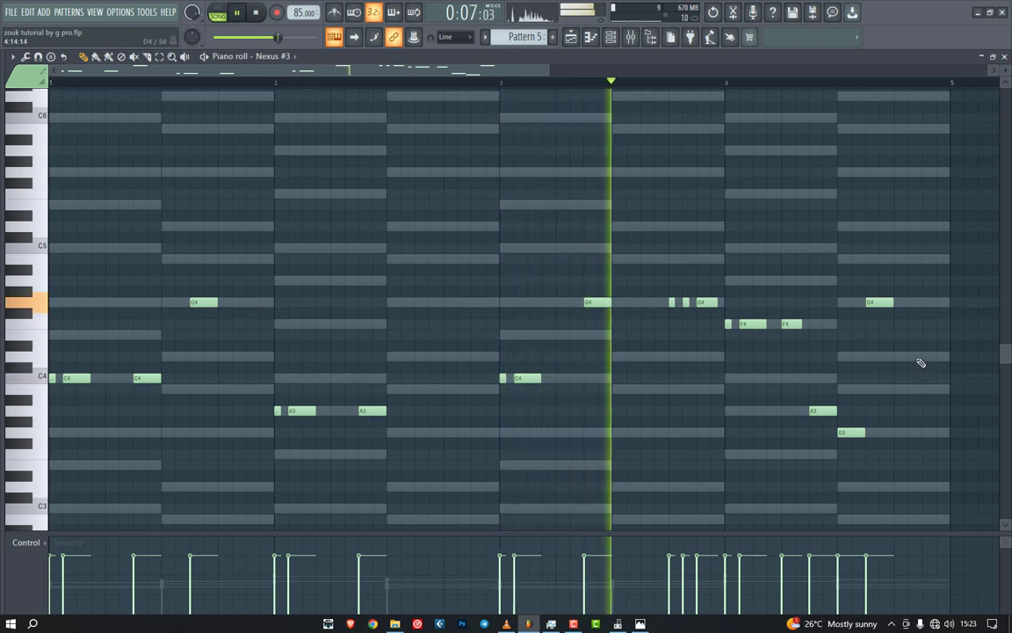
# Step: Add a G3 note at 2:15, move it to B3 at 2:12, and place another B3 note at 2:15
pyautogui.click(474, 433)
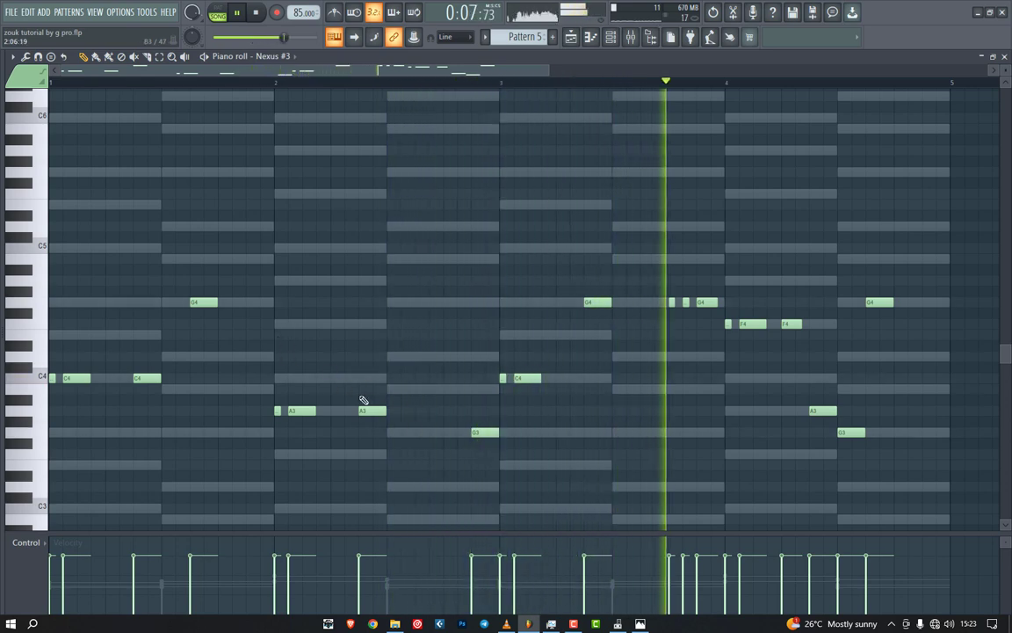
pyautogui.moveTo(477, 431); pyautogui.dragTo(430, 385)
pyautogui.click(473, 391)
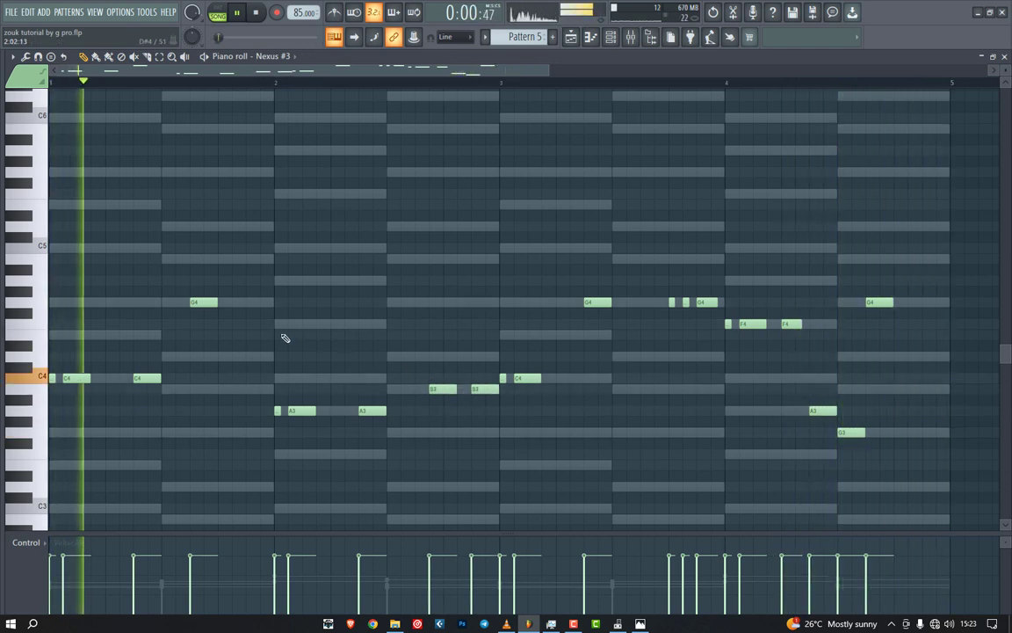
# Step: Delete the G4 note at 1:11 and the B3 note at 2:12, and lower the B3 note at 2:15 to G3
pyautogui.rightClick(211, 303)
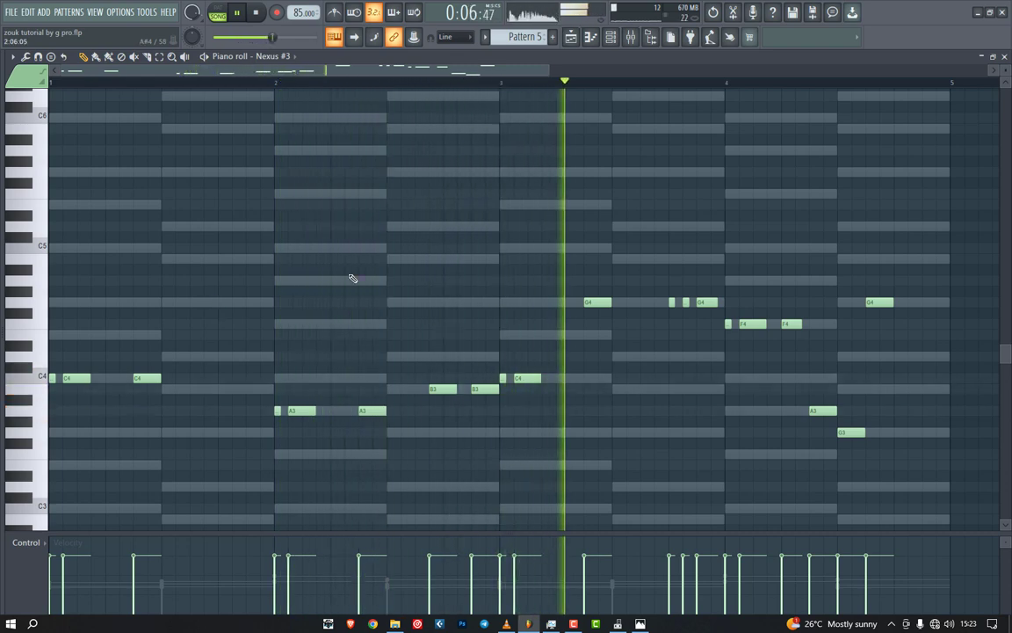
pyautogui.rightClick(441, 389)
pyautogui.moveTo(486, 389); pyautogui.dragTo(484, 431)
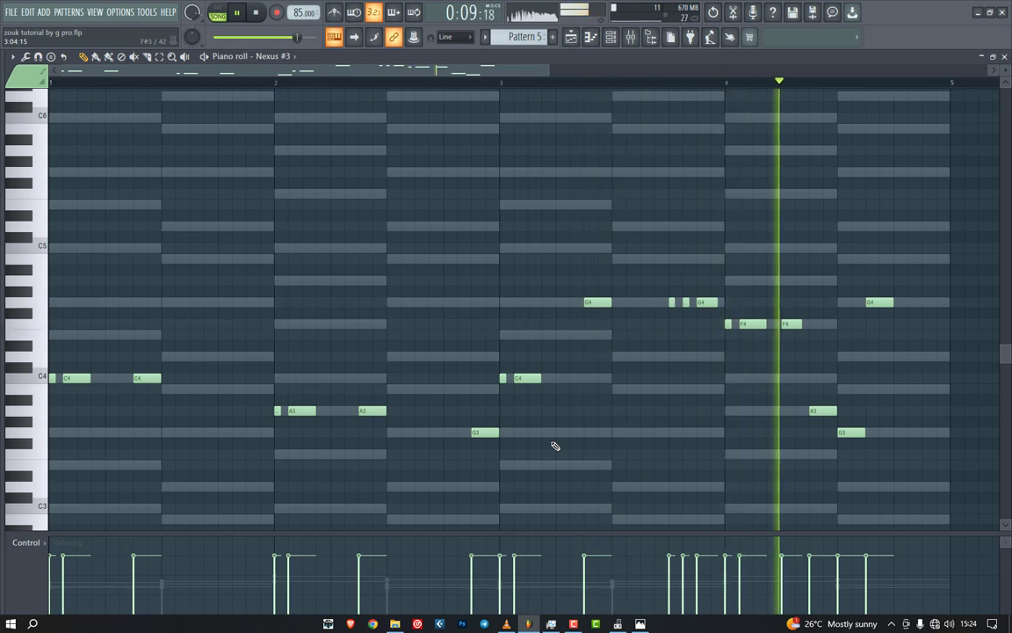
# Step: Stop playback, switch from the note editor to the playlist, and duplicate all Pattern 1 to 5 clips twice, up to bar 13
pyautogui.press('space')
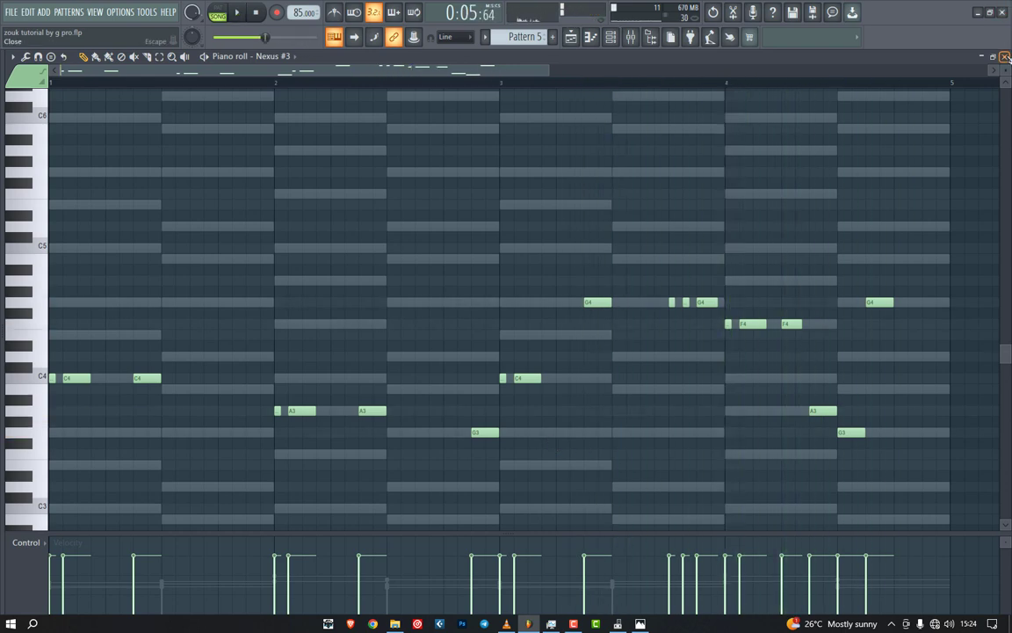
pyautogui.click(1007, 57)
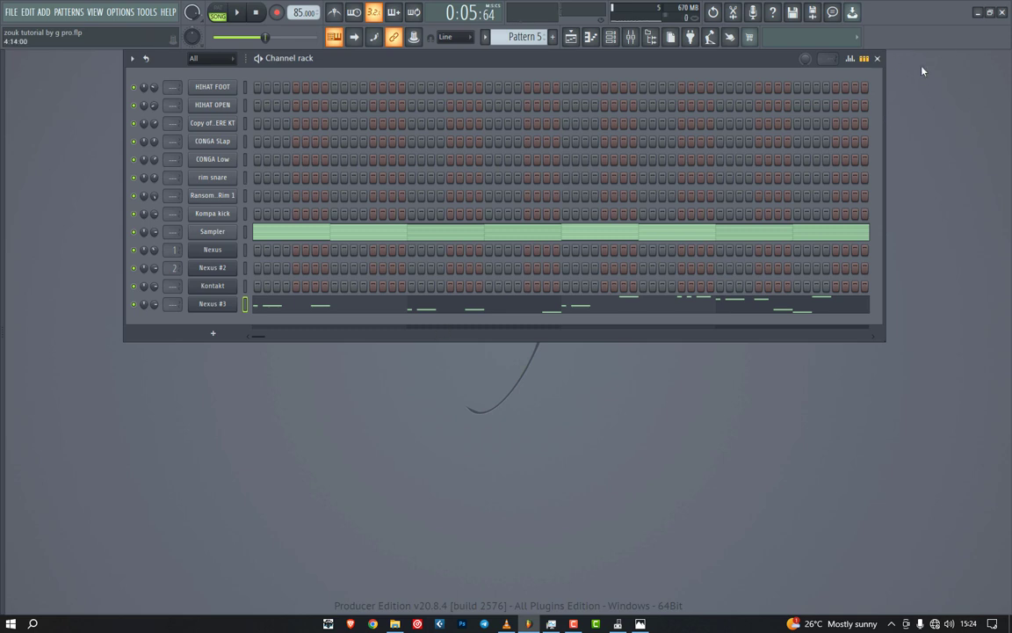
pyautogui.click(877, 59)
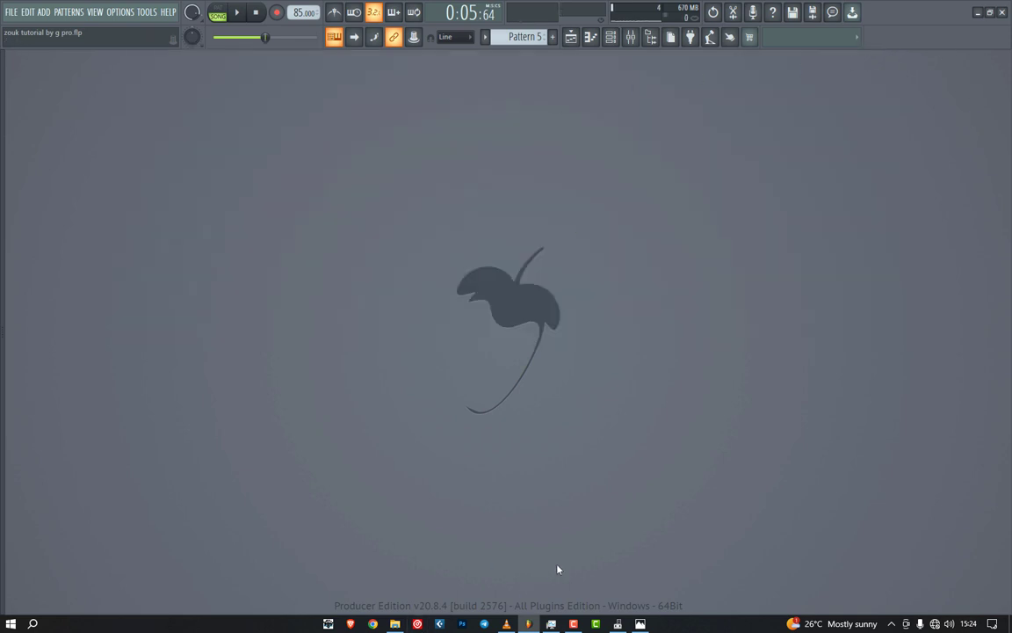
pyautogui.click(582, 41)
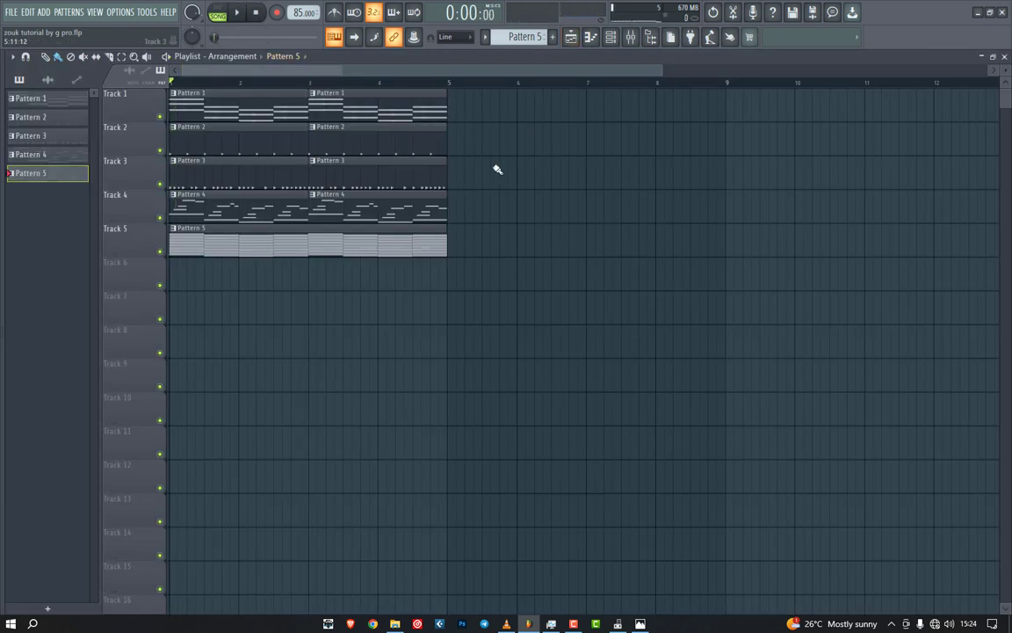
pyautogui.hotkey('ctrl', 'a')
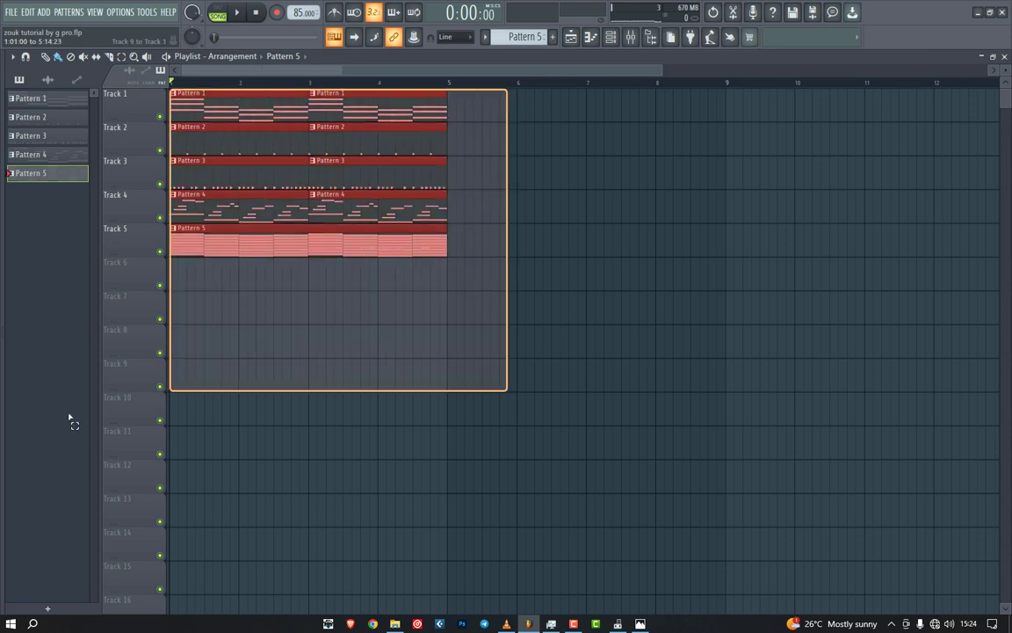
pyautogui.hotkey('ctrl', 'b')
pyautogui.hotkey('ctrl', 'b')
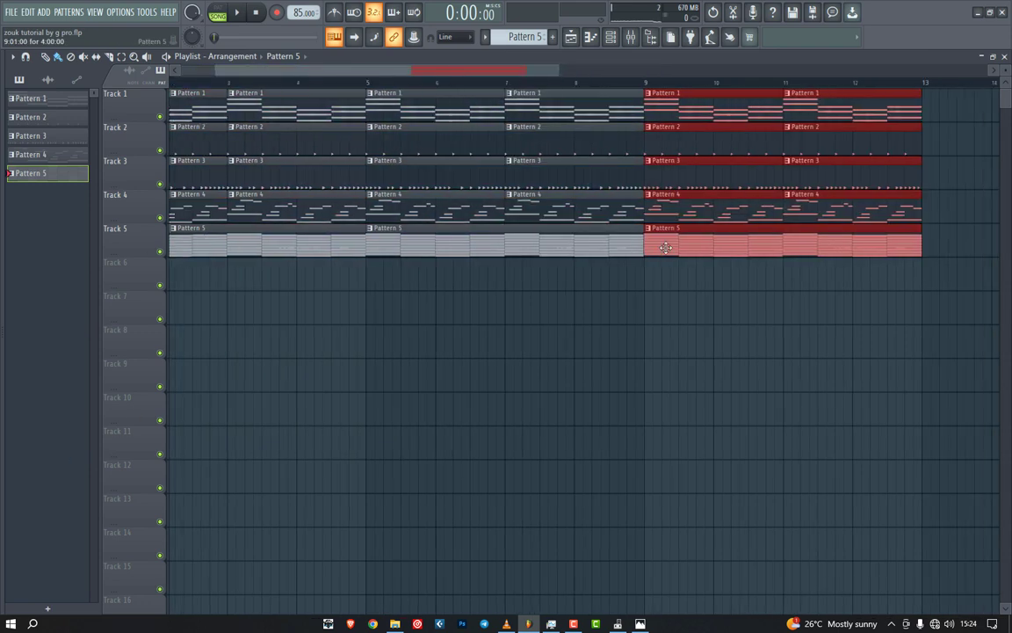
# Step: Clear the Pattern 2, 3 and 5 clips from bars 1 to 4, and place a Pattern 3 clip at bar 3
pyautogui.moveTo(475, 71); pyautogui.dragTo(63, 68)
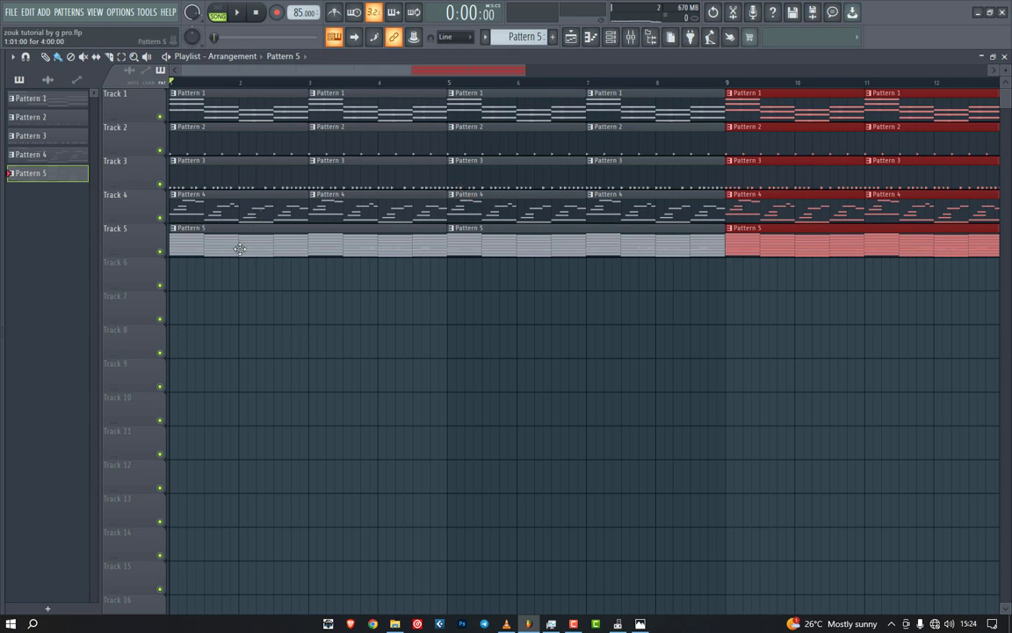
pyautogui.rightClick(391, 239)
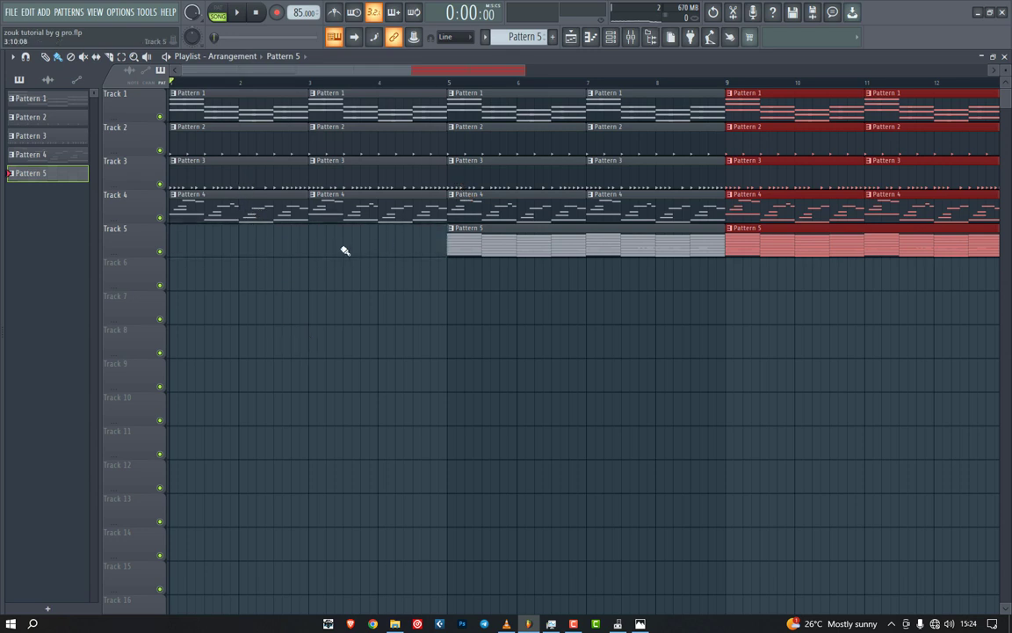
pyautogui.rightClick(247, 177)
pyautogui.rightClick(264, 141)
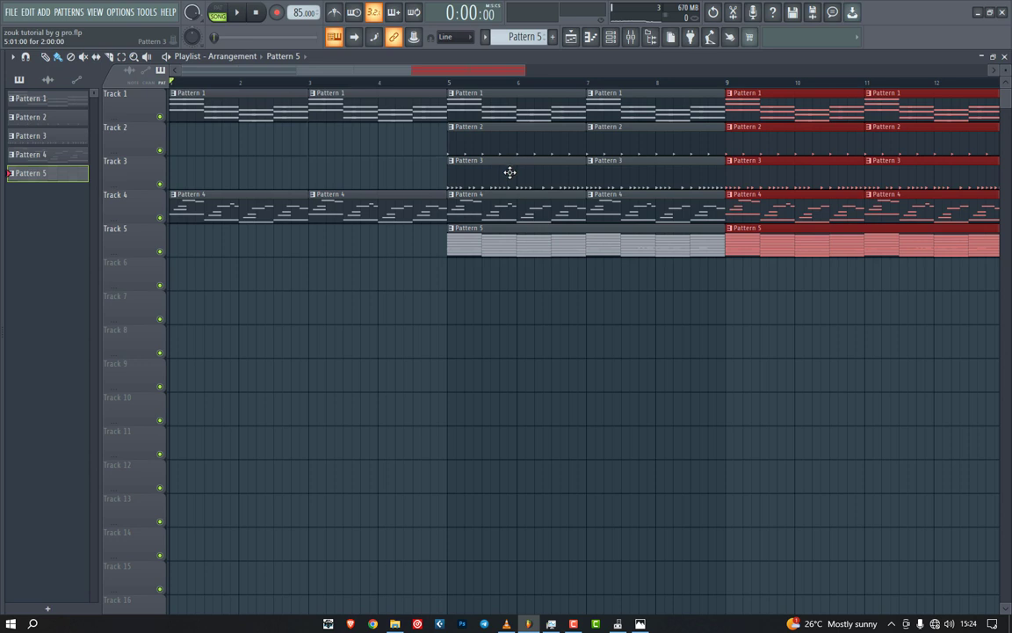
pyautogui.moveTo(510, 172); pyautogui.dragTo(412, 169)
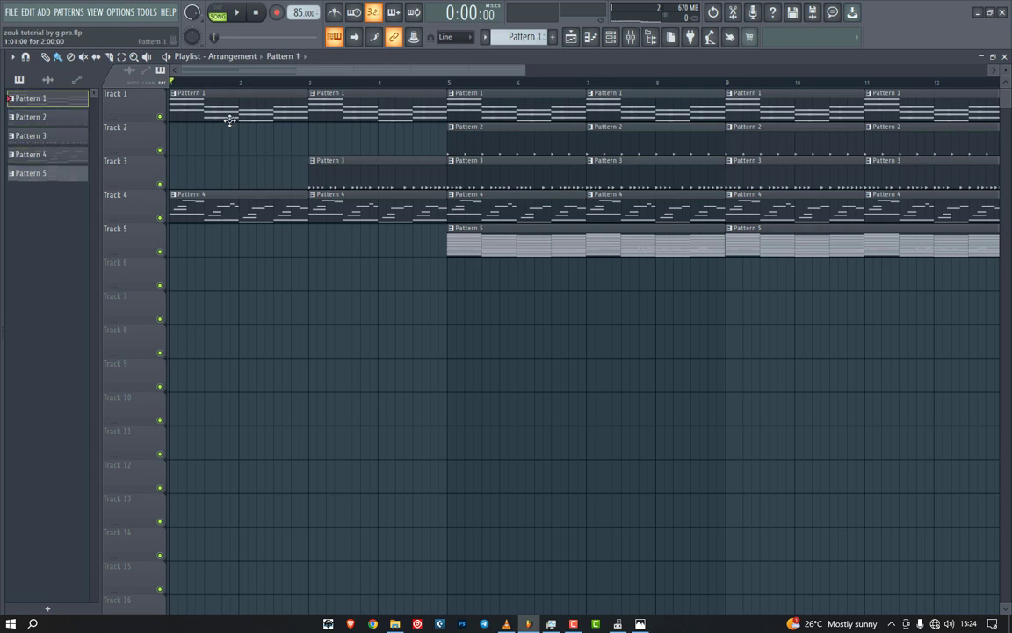
# Step: Move the Nexus #2 notes out of Pattern 1 into a new Pattern 6, and place it on Track 6 at bar 5
pyautogui.click(610, 38)
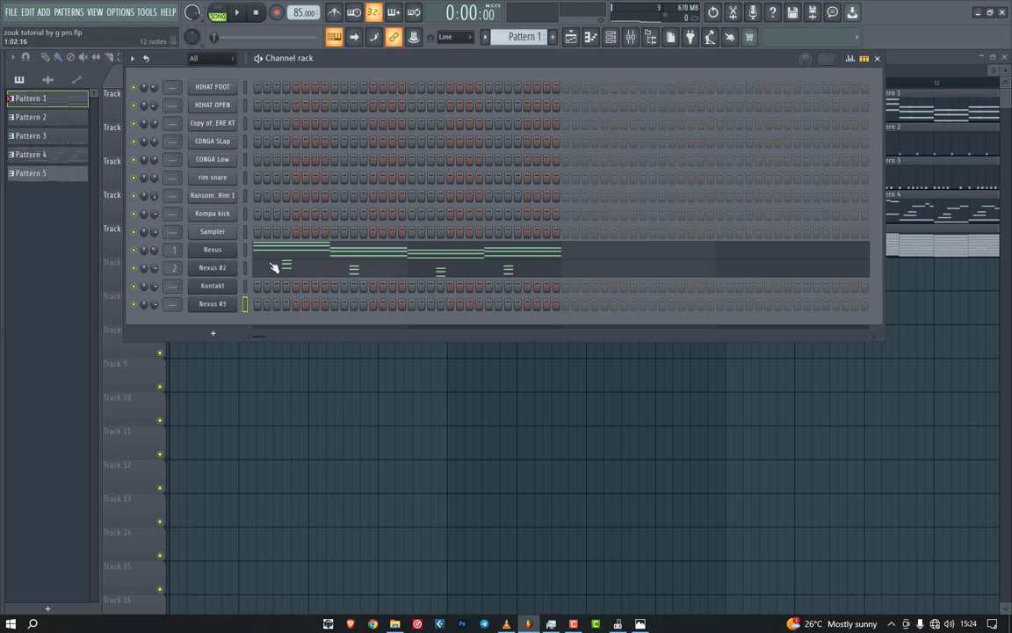
pyautogui.hotkey('ctrl', 'x')
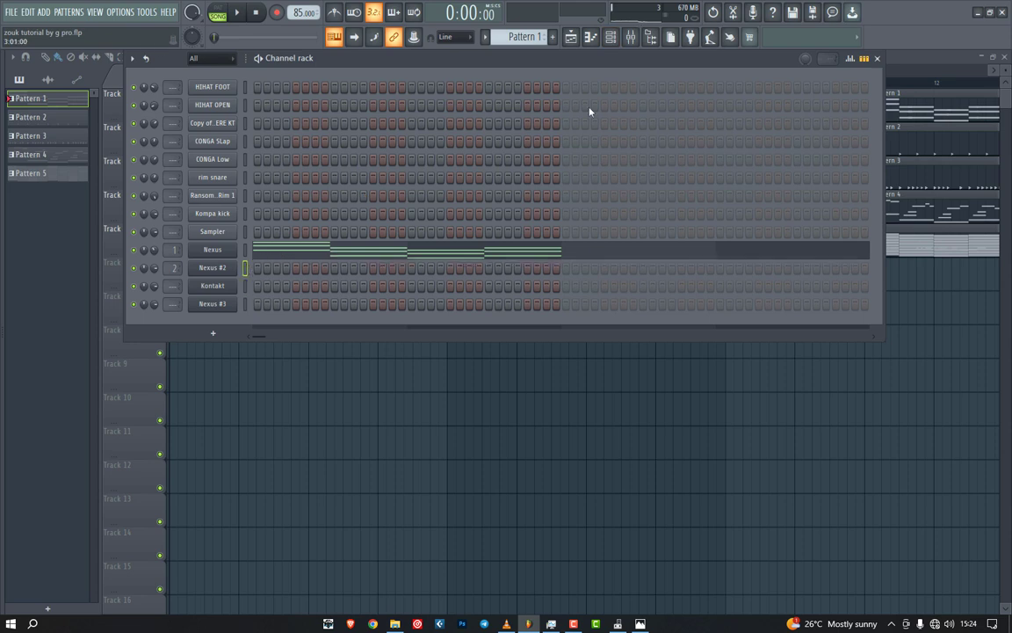
pyautogui.click(555, 37)
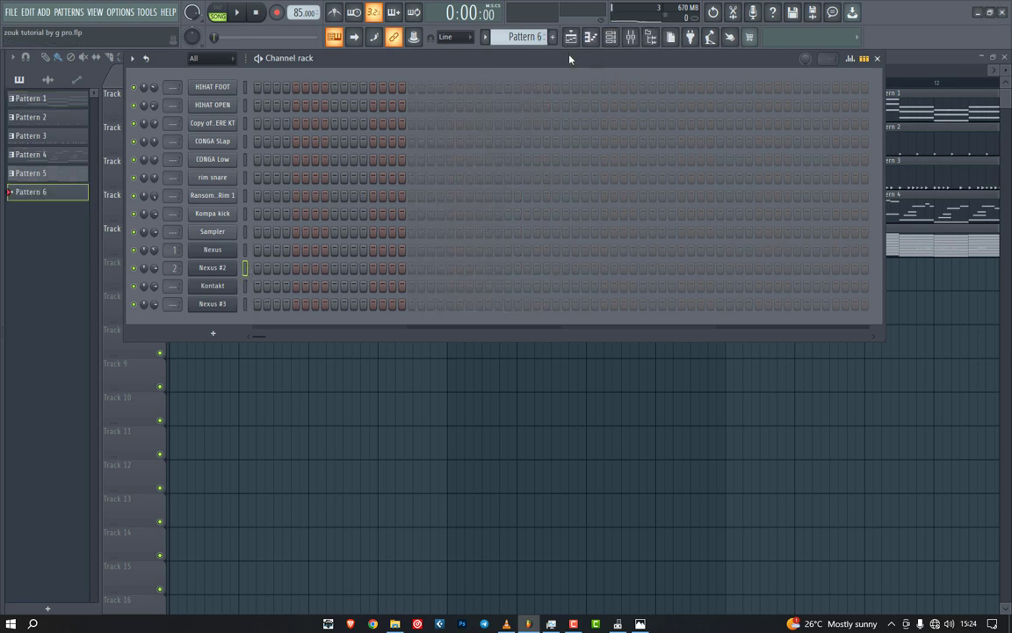
pyautogui.hotkey('ctrl', 'v')
pyautogui.press('F6')
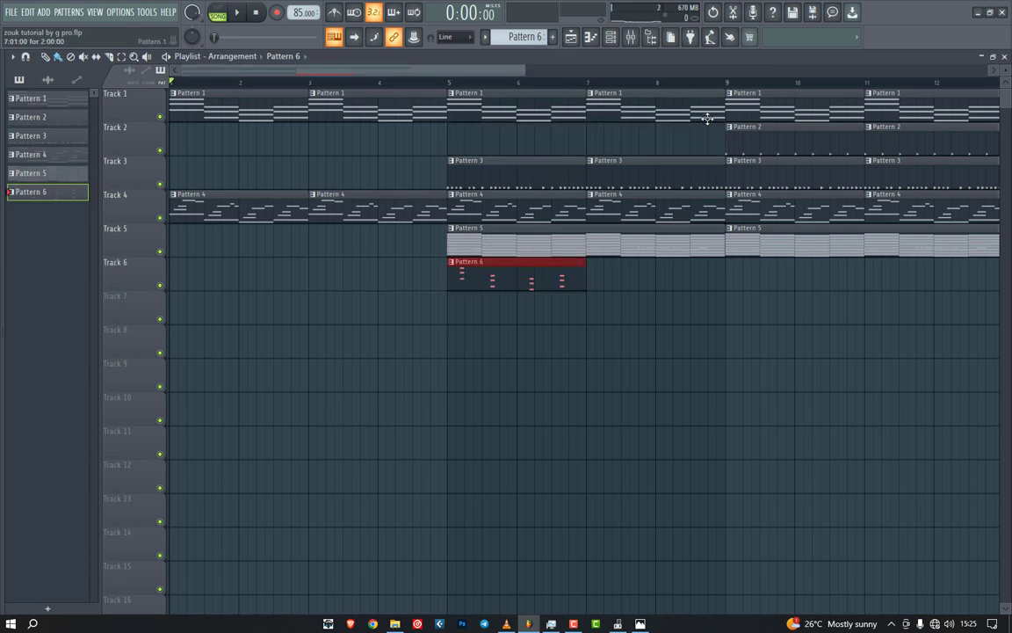
# Step: Stop the arrangement's playback and delete the Pattern 5 clip spanning bars 5 to 8
pyautogui.moveTo(520, 75); pyautogui.dragTo(705, 81)
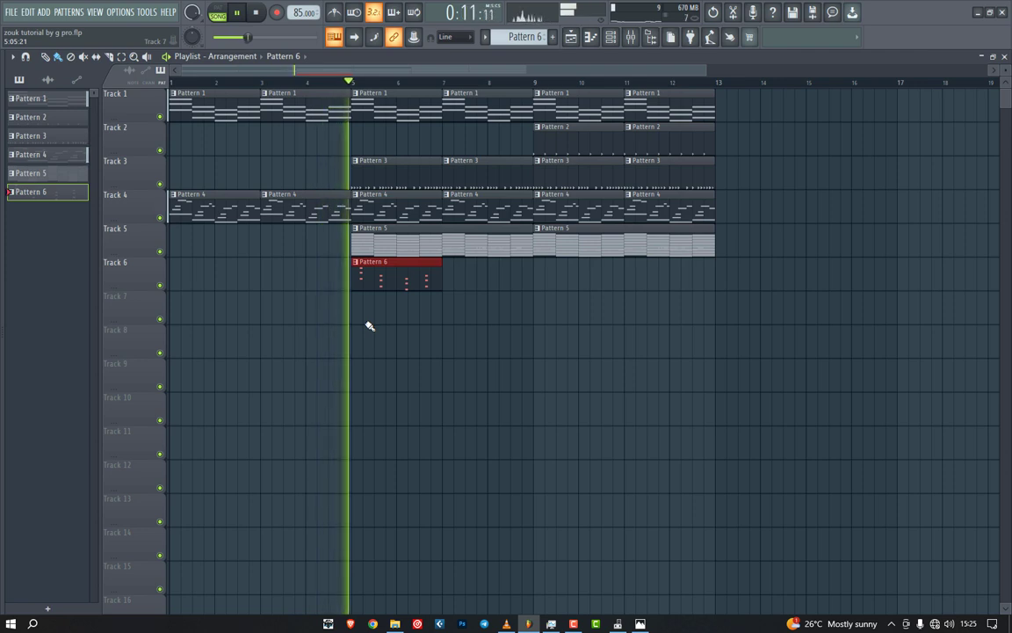
pyautogui.press('space')
pyautogui.rightClick(403, 243)
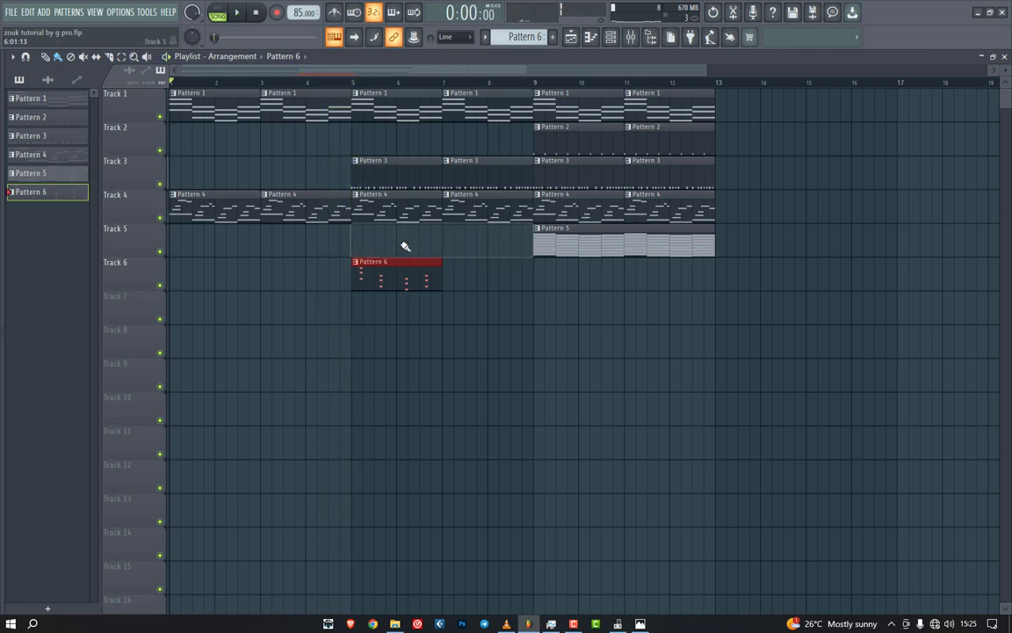
# Step: Find Jeb FX Clap in the FX folder of Jeb Stew Kit and place it on Track 7 at bar 5
pyautogui.hotkey('alt', 'F8')
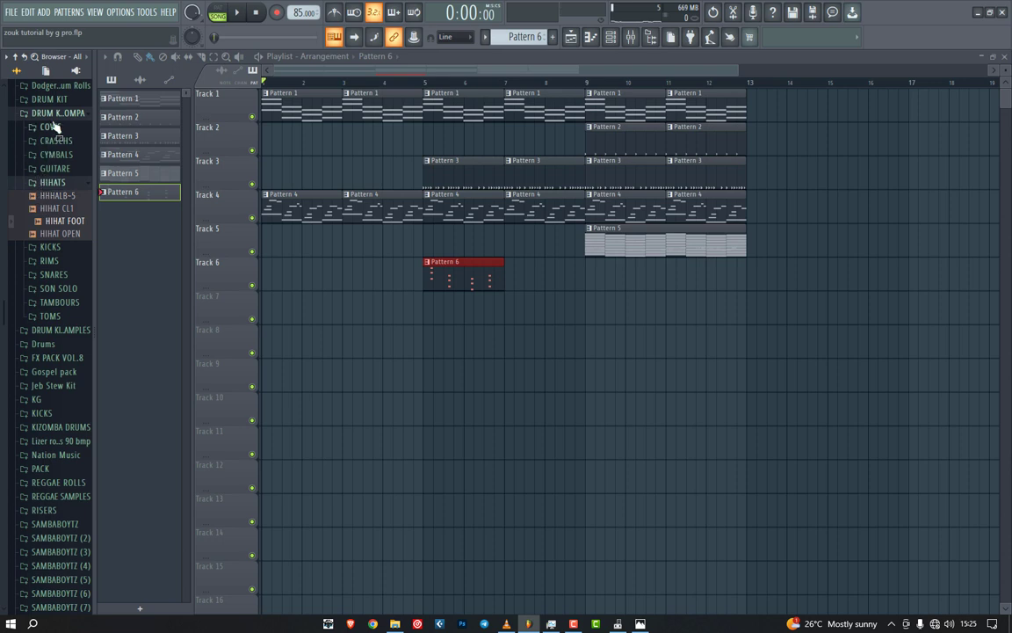
pyautogui.click(55, 113)
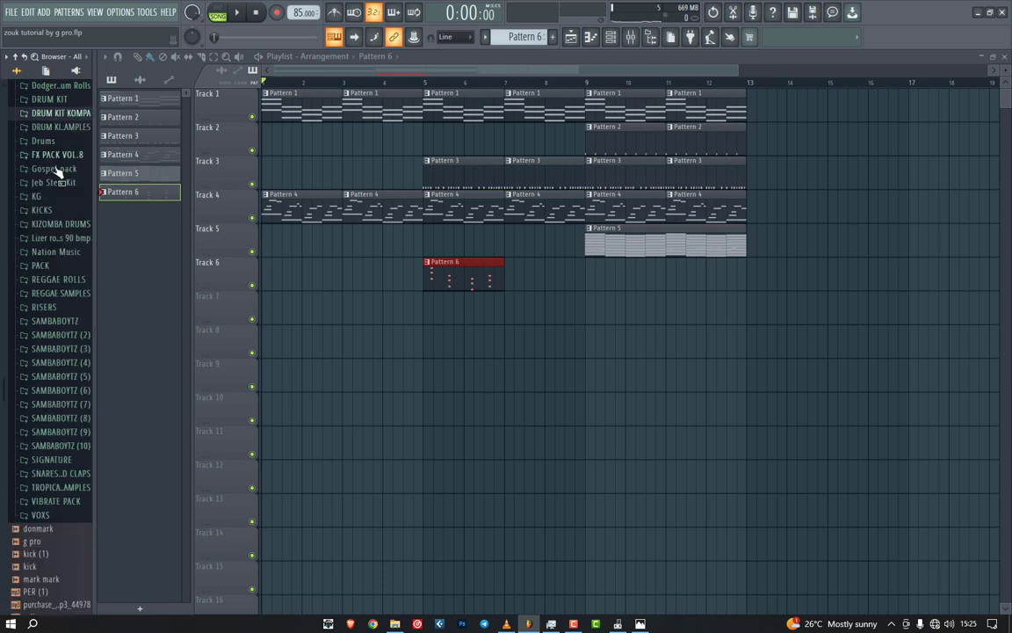
pyautogui.click(52, 183)
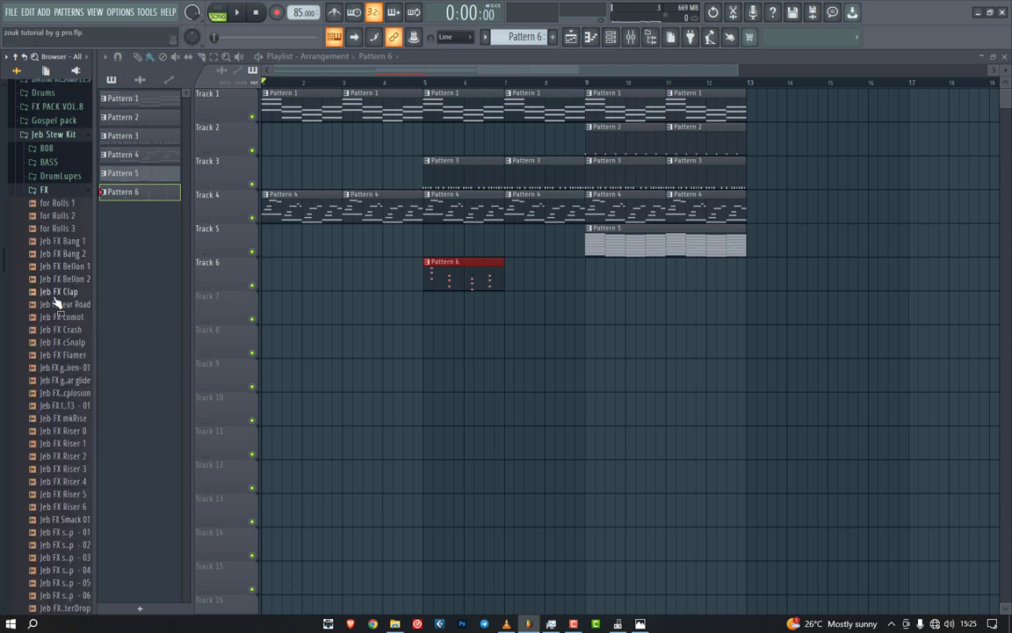
pyautogui.moveTo(58, 293); pyautogui.dragTo(610, 272)
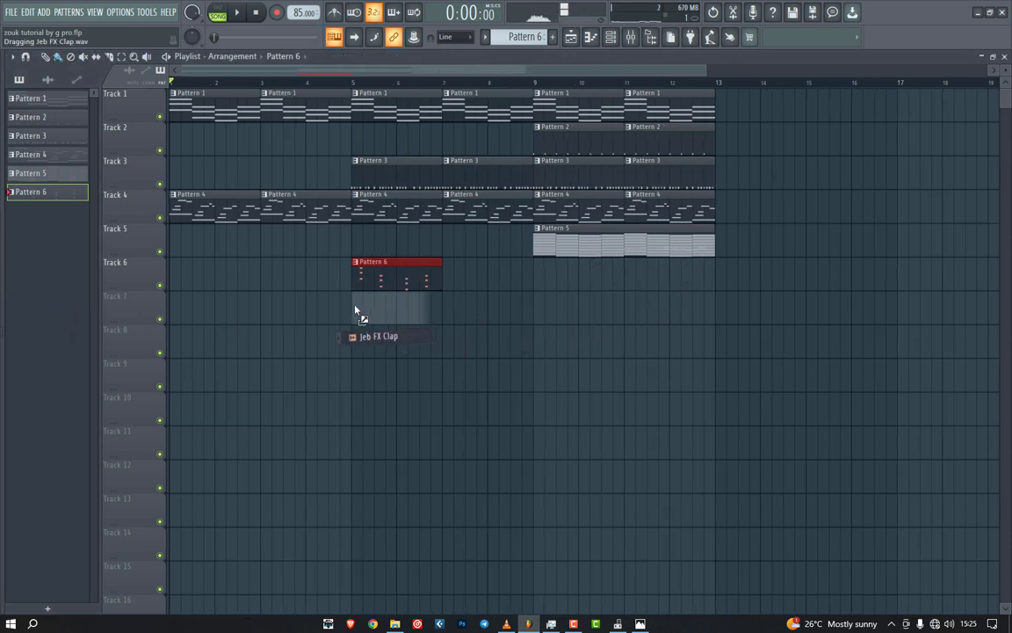
pyautogui.moveTo(355, 310); pyautogui.dragTo(355, 308)
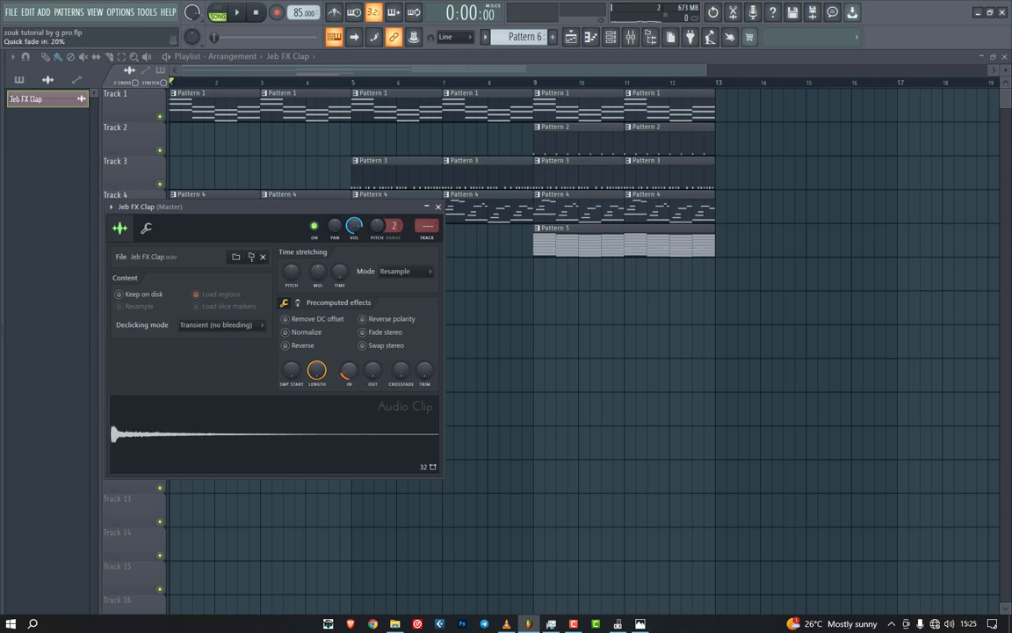
pyautogui.click(437, 208)
# Step: During playback, add a second Jeb FX Clap on Track 7 at bar 9 and another Pattern 6 clip on Track 6 at bar 7
pyautogui.press('space')
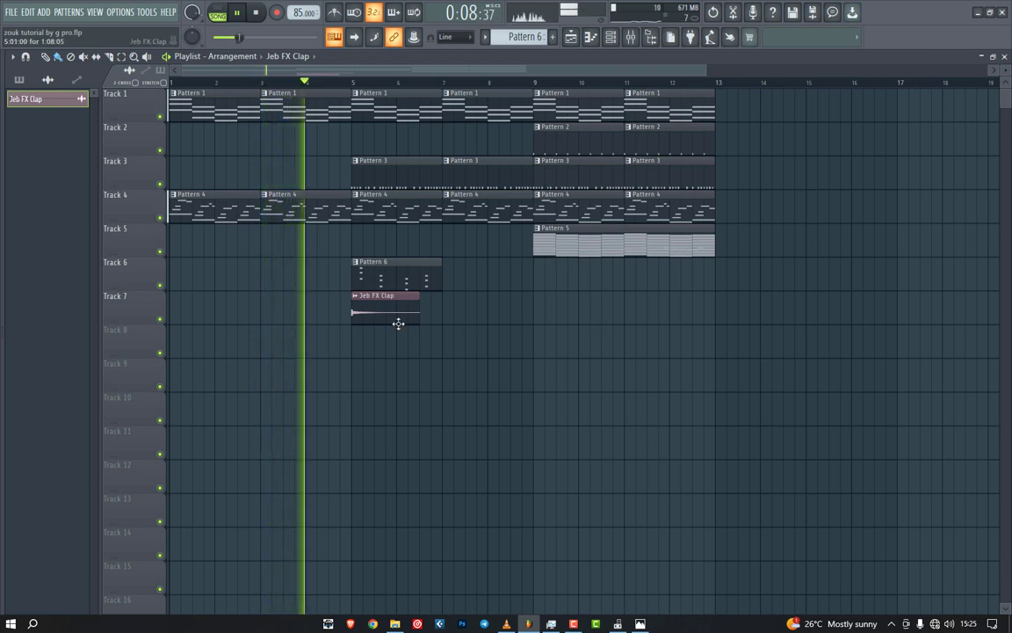
pyautogui.click(633, 301)
pyautogui.moveTo(633, 302); pyautogui.dragTo(578, 305)
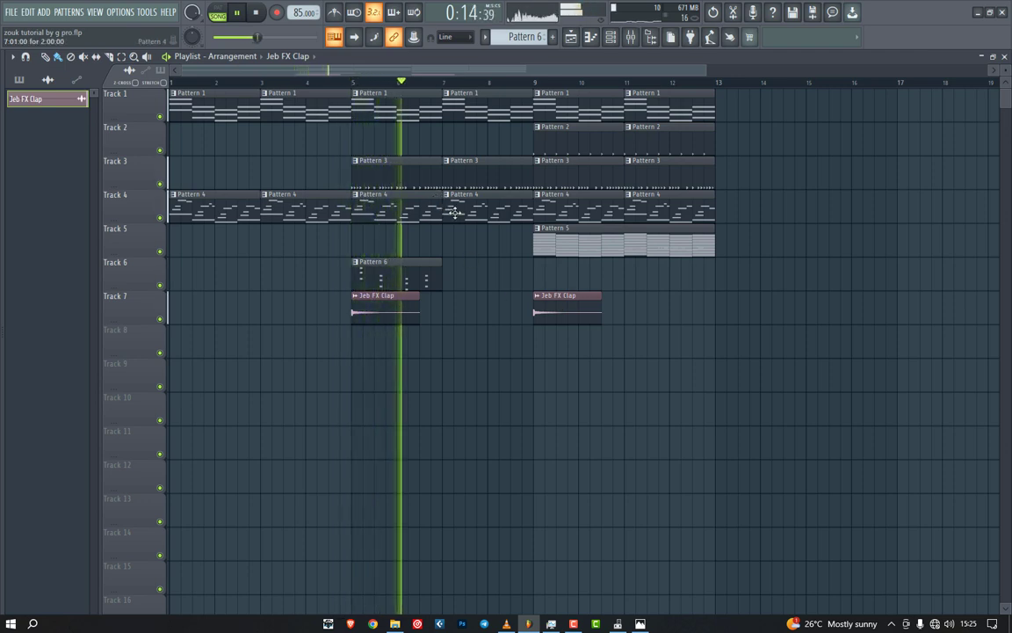
pyautogui.click(420, 273)
pyautogui.moveTo(487, 266); pyautogui.dragTo(511, 267)
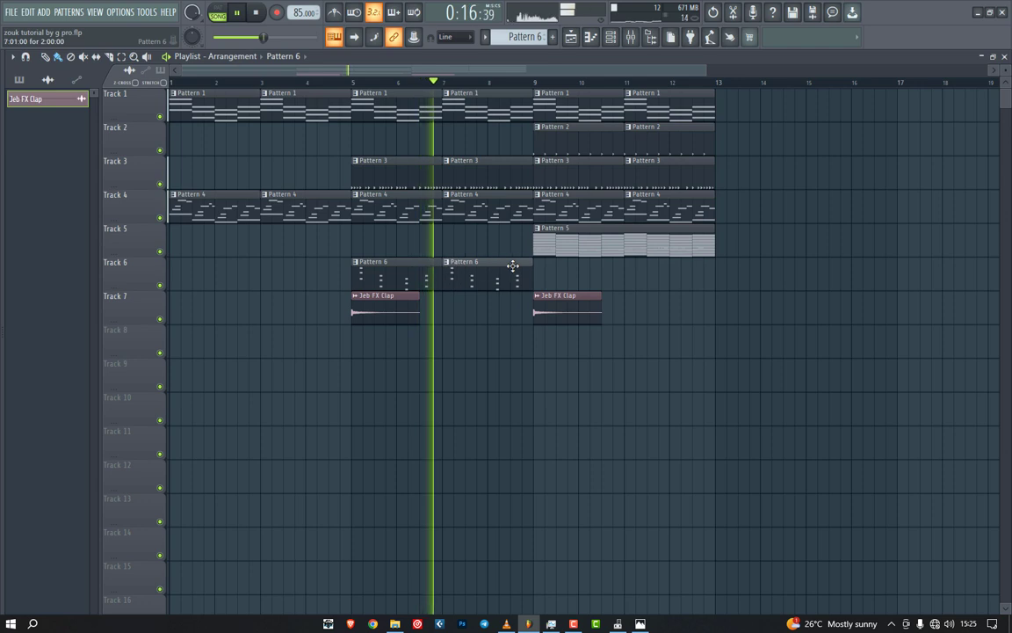
pyautogui.press('space')
# Step: Put the CONGA Low steps from Pattern 3 into a new Pattern 7 and place it on Track 8 at bars 9 and 11
pyautogui.click(425, 163)
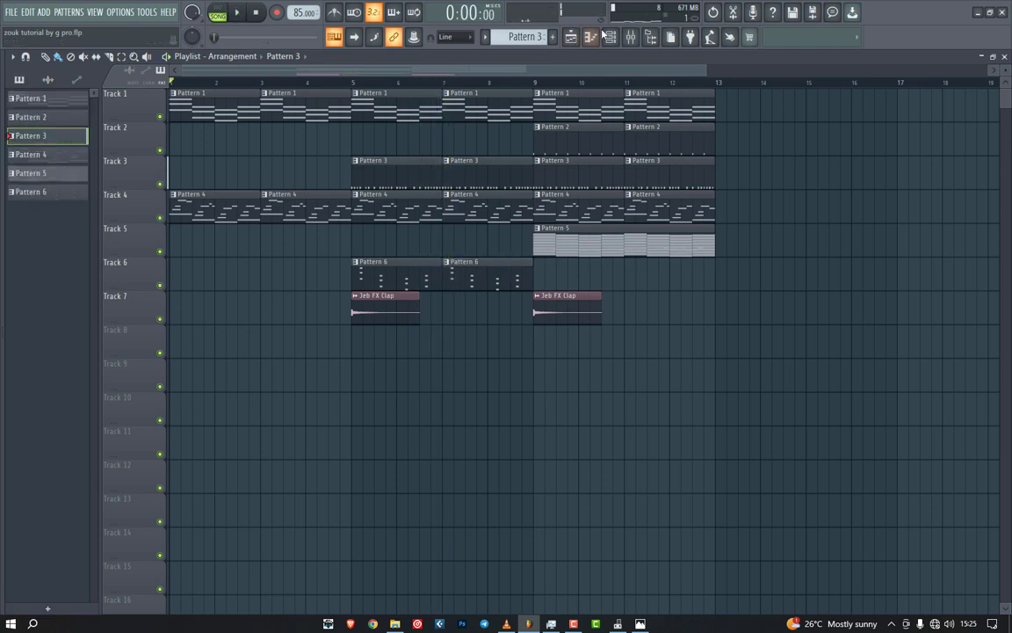
pyautogui.click(609, 37)
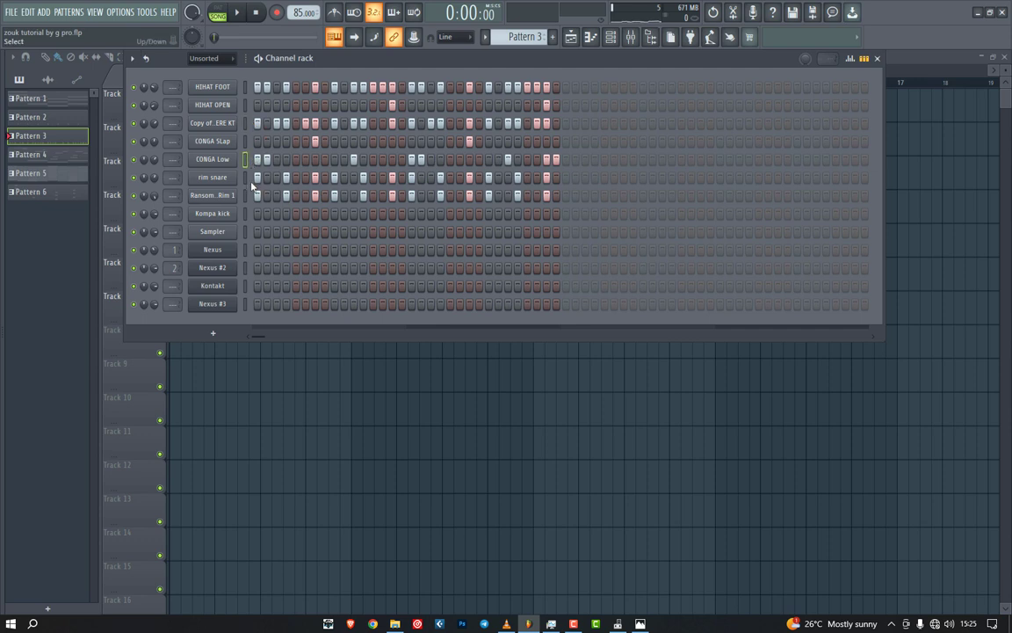
pyautogui.click(554, 38)
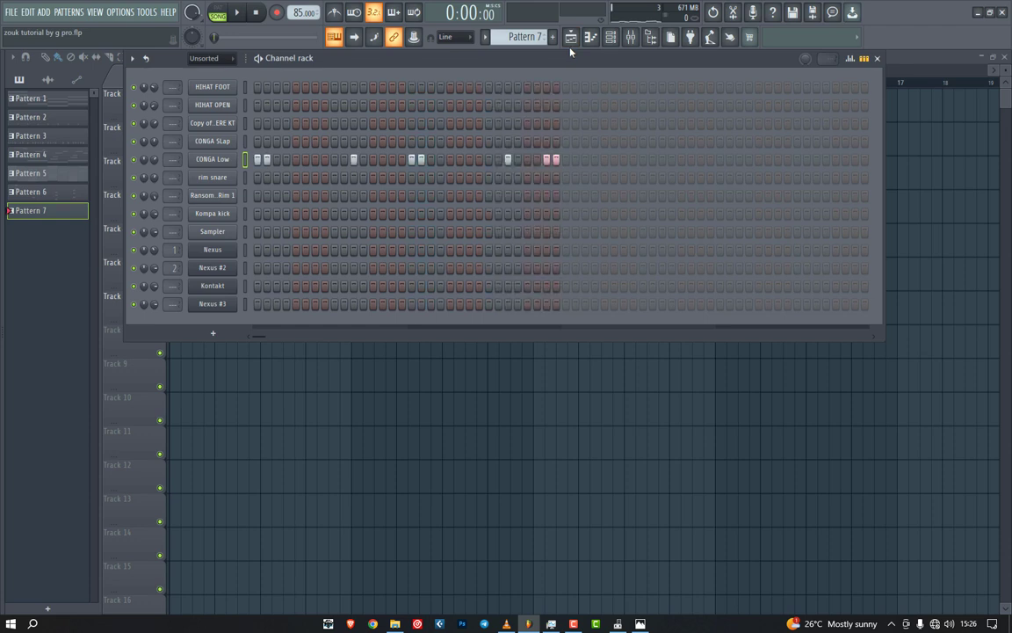
pyautogui.click(570, 37)
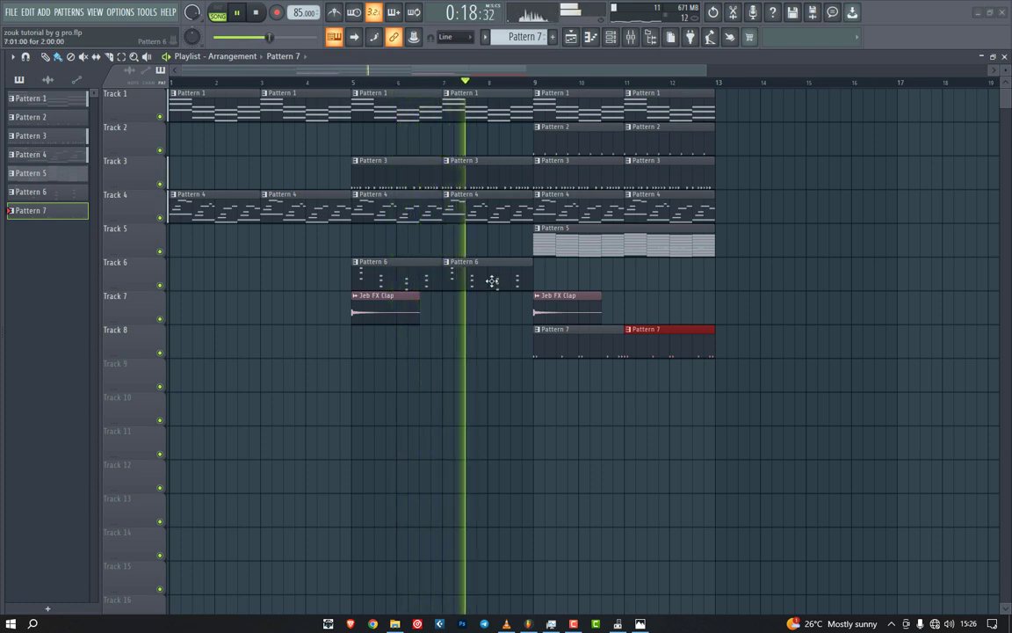
# Step: Duplicate the two Pattern 6 clips to bars 9 to 12, delete the Pattern 5 clip at bar 9, and replay from mid-bar 8
pyautogui.moveTo(491, 282); pyautogui.dragTo(411, 272)
pyautogui.hotkey('ctrl', 'b')
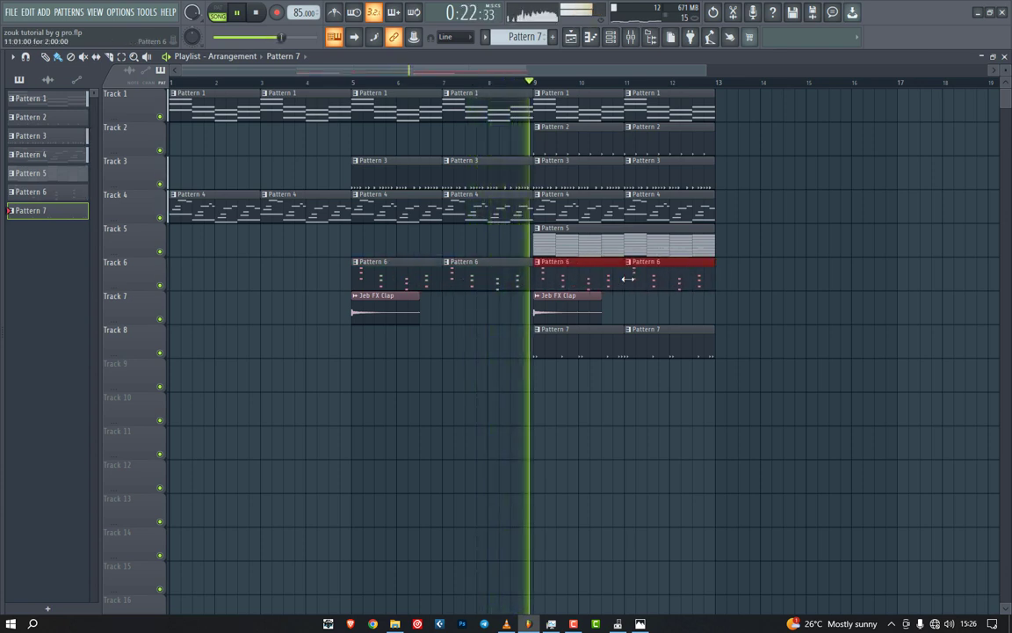
pyautogui.rightClick(603, 247)
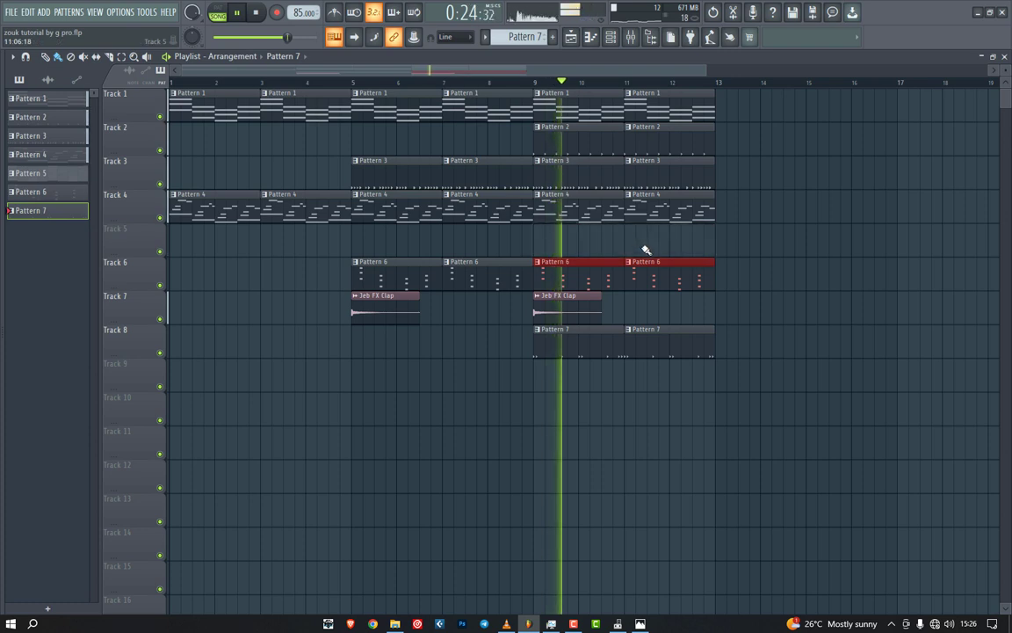
pyautogui.click(510, 83)
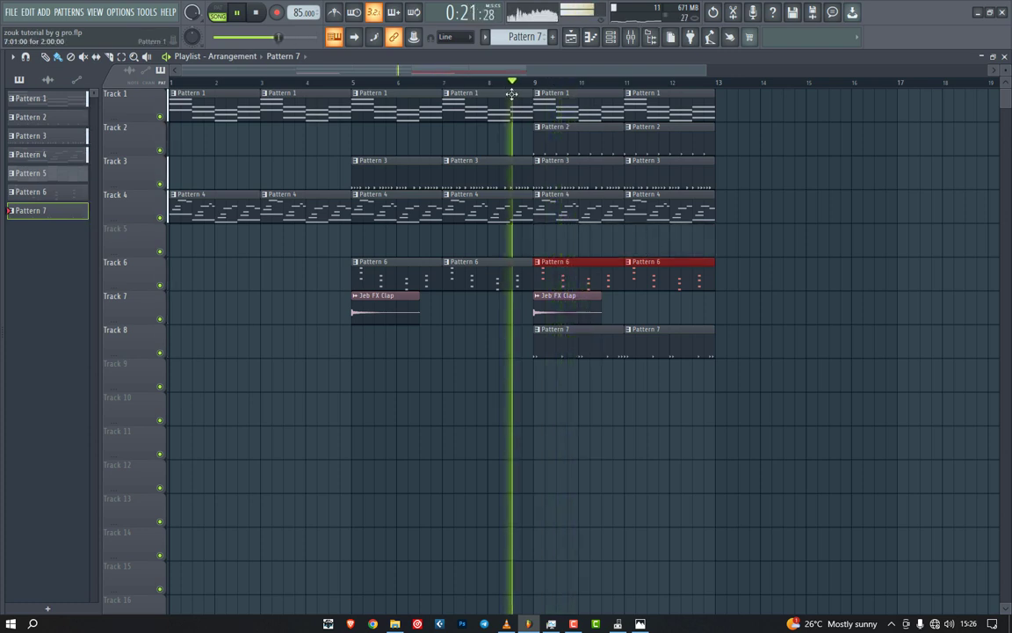
# Step: Stop playback and copy all clips in bars 9 to 12 on every track to bar 13
pyautogui.moveTo(728, 103); pyautogui.dragTo(576, 356)
pyautogui.press('space')
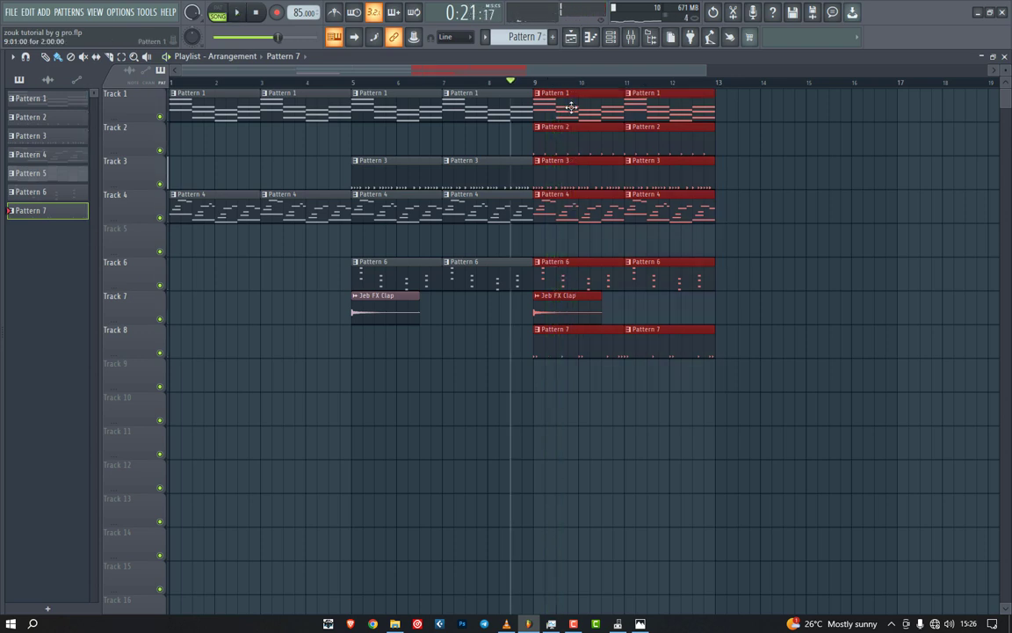
pyautogui.moveTo(571, 107); pyautogui.dragTo(757, 106)
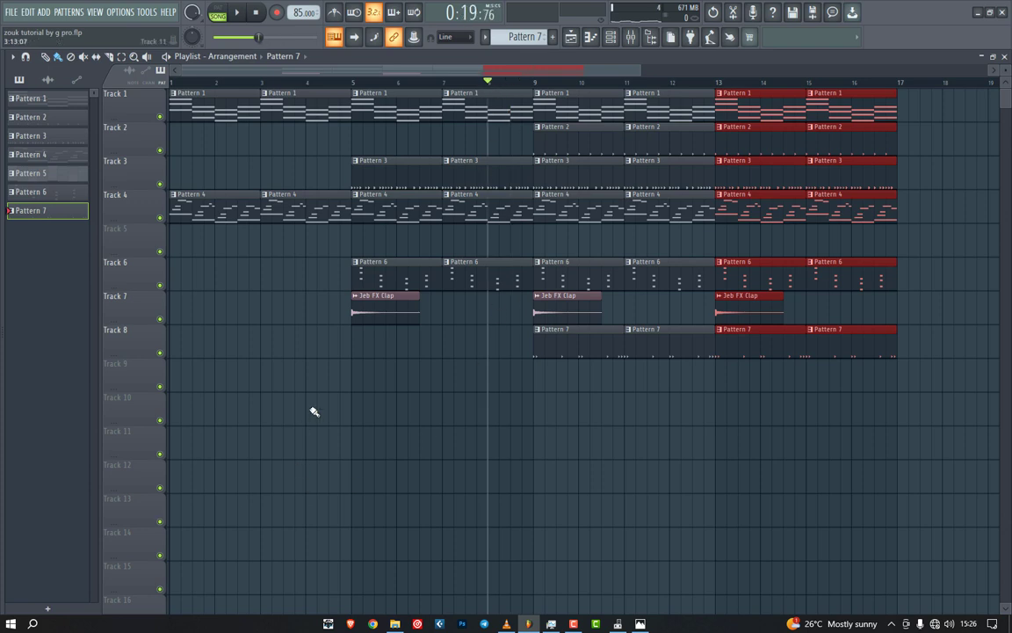
# Step: Add the JEB fill Leave 102 sample from Jeb Stew Kit's Roll x Fills folder to Track 5 at bar 8 and check its channel volume
pyautogui.hotkey('alt', 'F8')
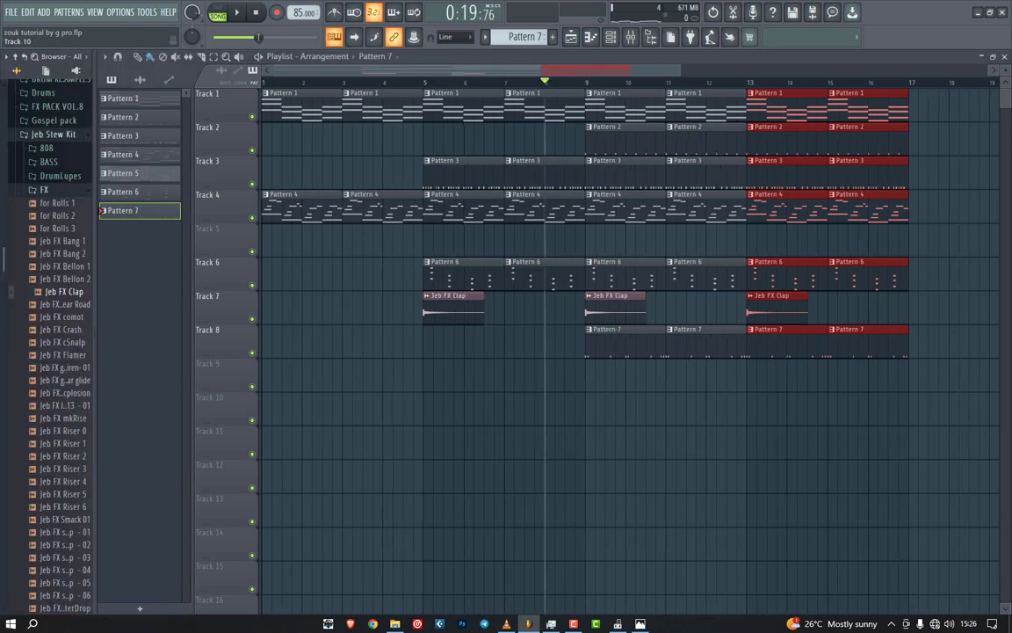
pyautogui.click(46, 191)
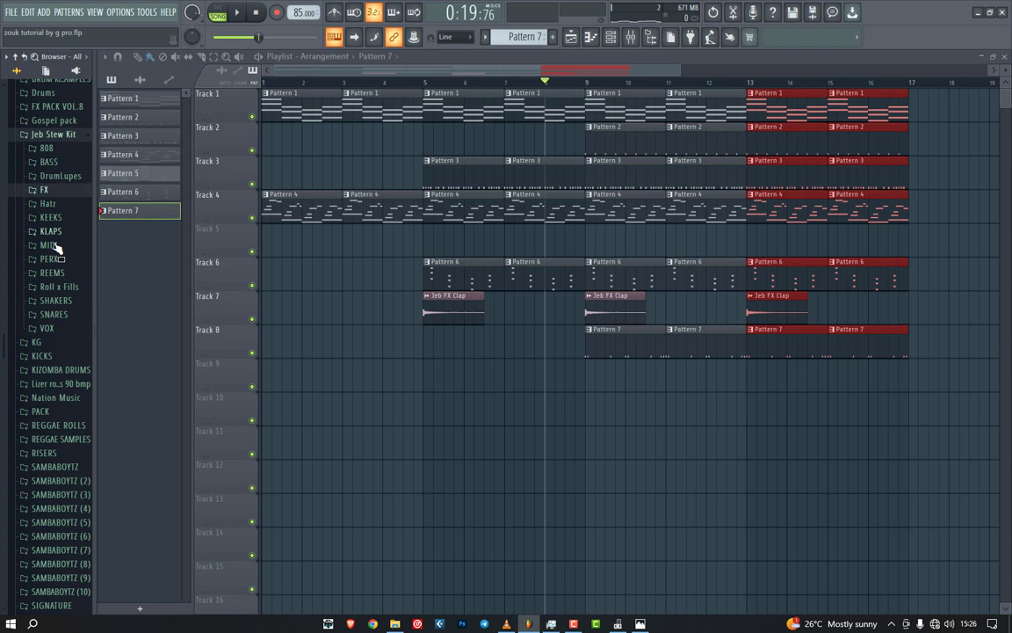
pyautogui.click(58, 287)
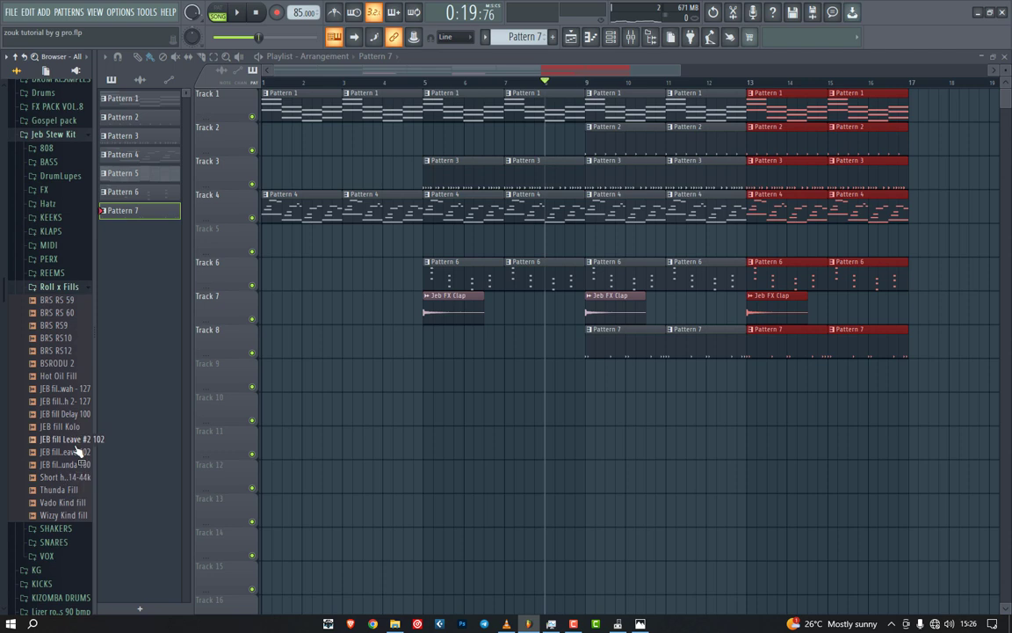
pyautogui.moveTo(77, 453); pyautogui.dragTo(537, 238)
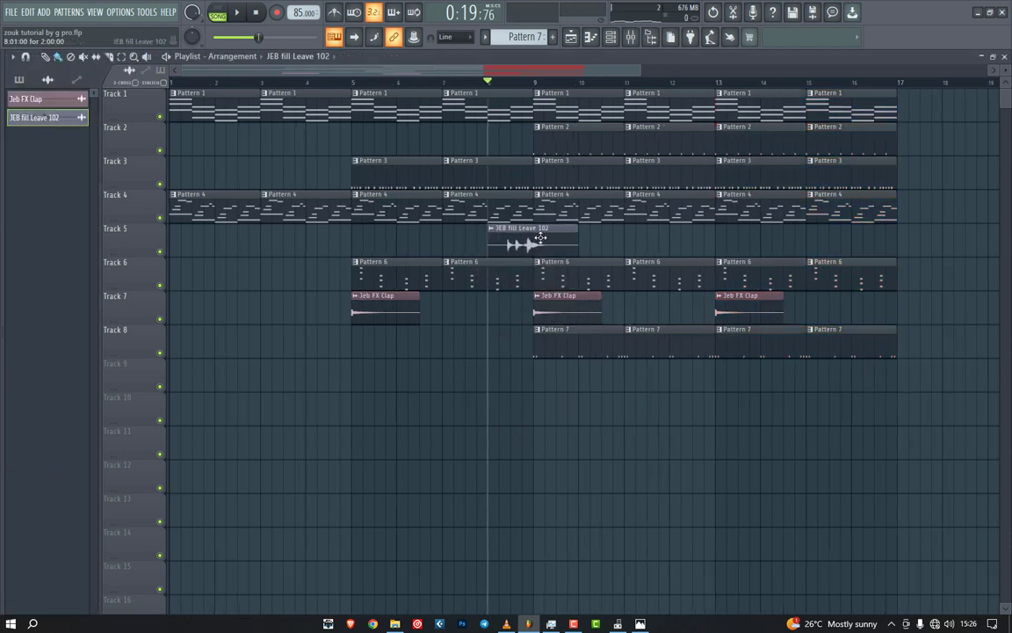
pyautogui.doubleClick(532, 242)
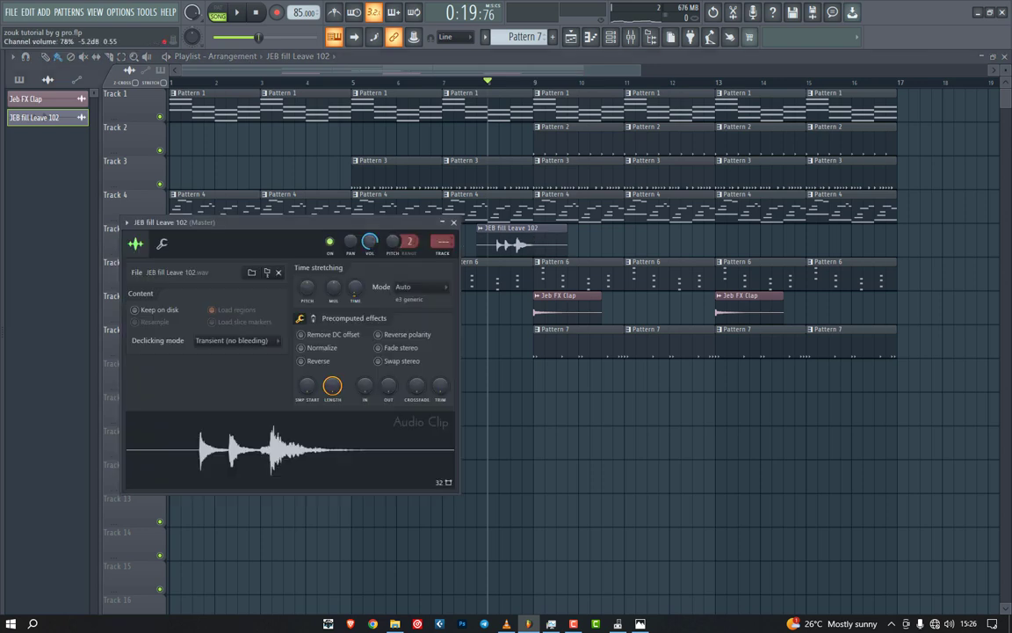
pyautogui.click(453, 223)
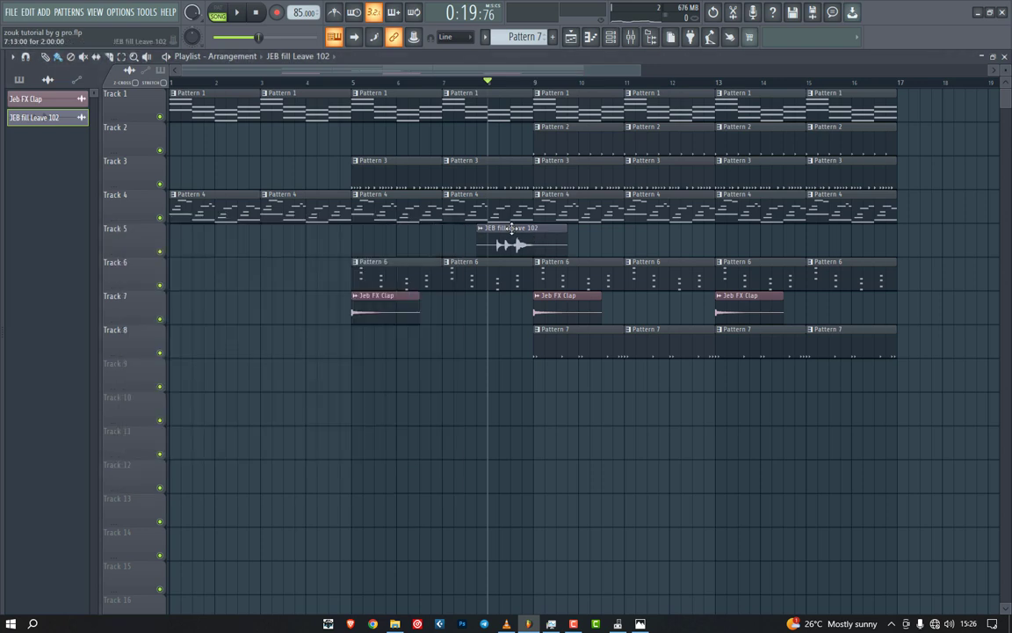
# Step: Play from bar 7 to hear the fill, and shorten the bar 7 clips of Pattern 3 and Pattern 6 to 1:08:00
pyautogui.click(357, 84)
pyautogui.press('space')
pyautogui.click(446, 85)
pyautogui.press('space')
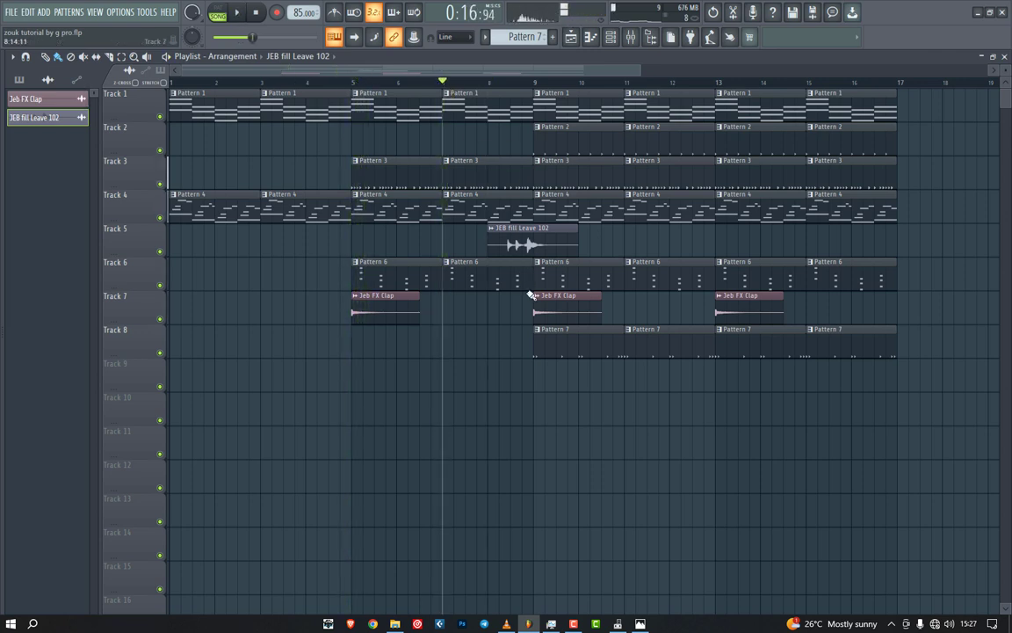
pyautogui.press('space')
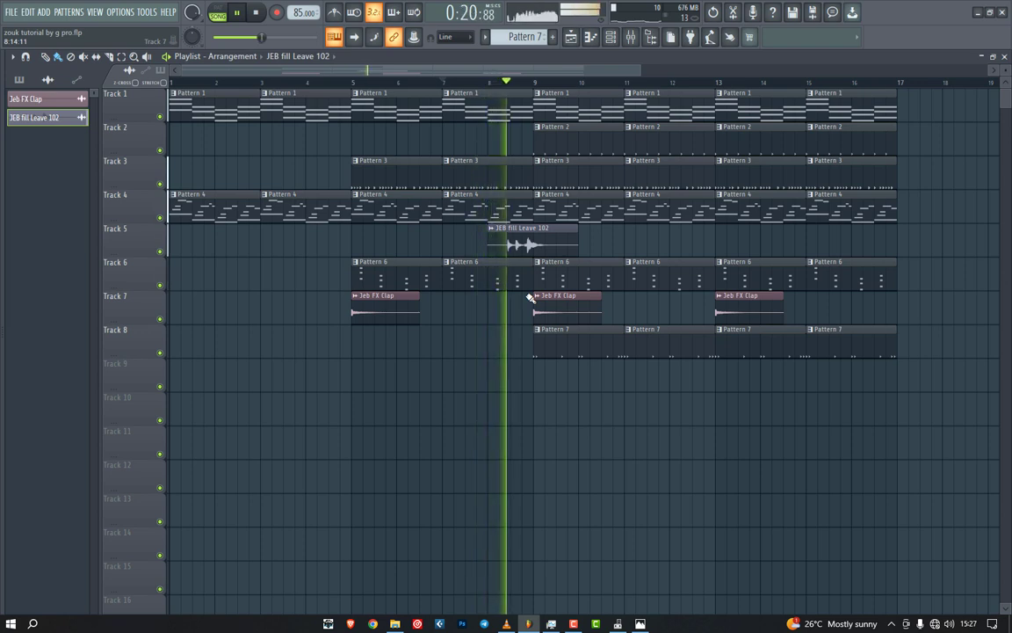
pyautogui.press('space')
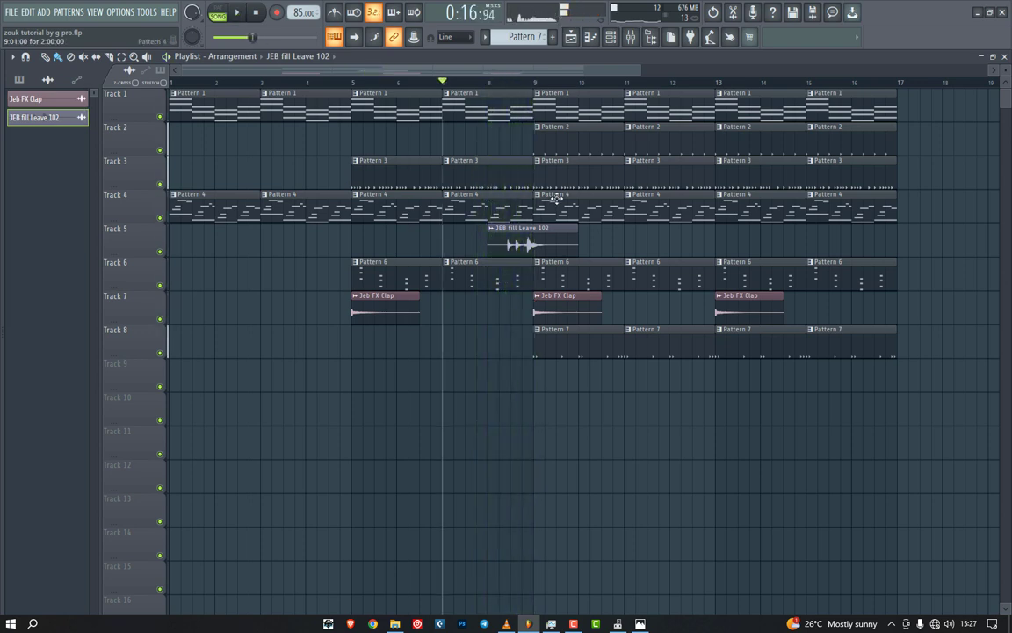
pyautogui.moveTo(530, 172); pyautogui.dragTo(501, 173)
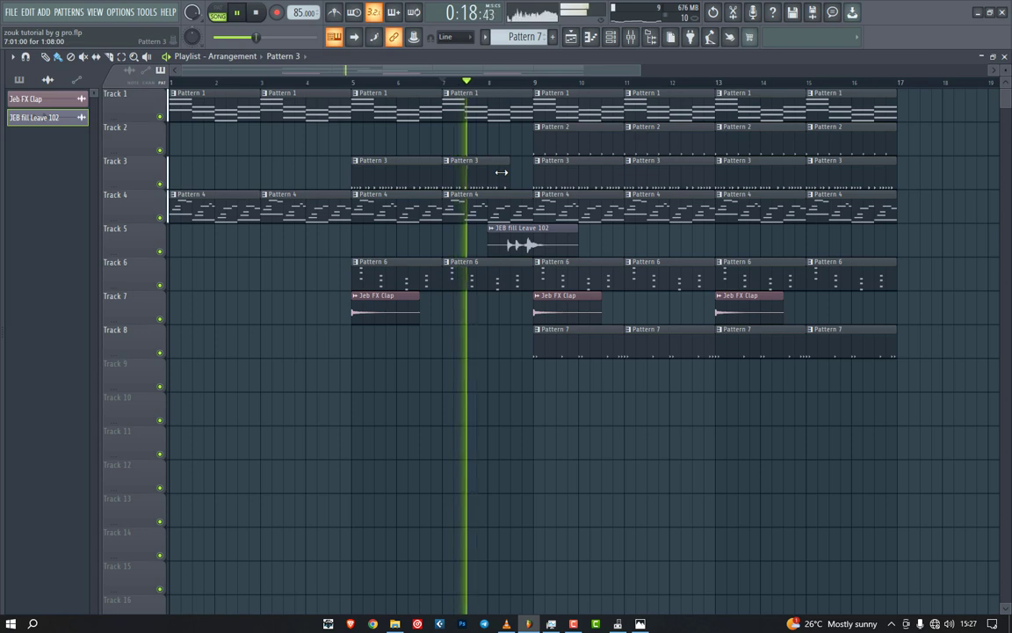
pyautogui.press('space')
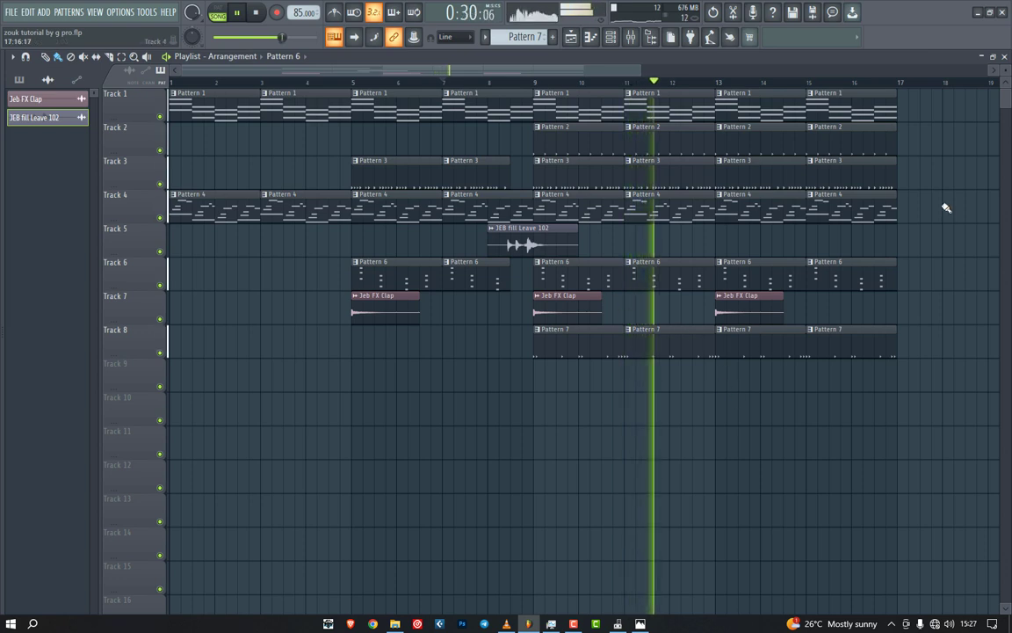
# Step: Copy all clips in bars 13 to 16 to bar 17, and shorten the pattern clips starting at bar 15 to 1:08:00
pyautogui.moveTo(741, 93); pyautogui.dragTo(984, 474)
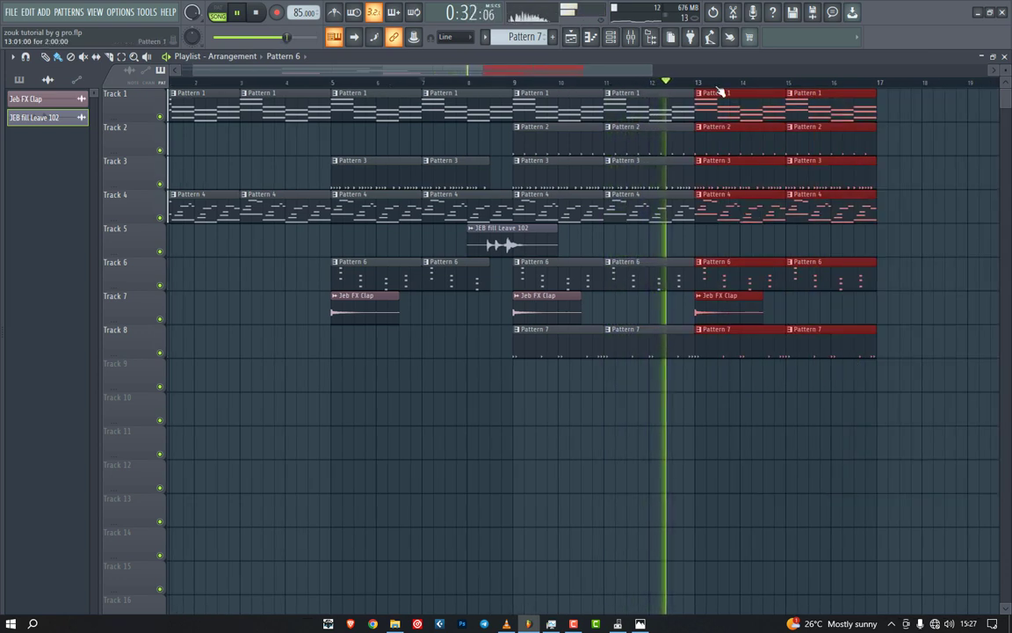
pyautogui.moveTo(770, 107); pyautogui.dragTo(867, 388)
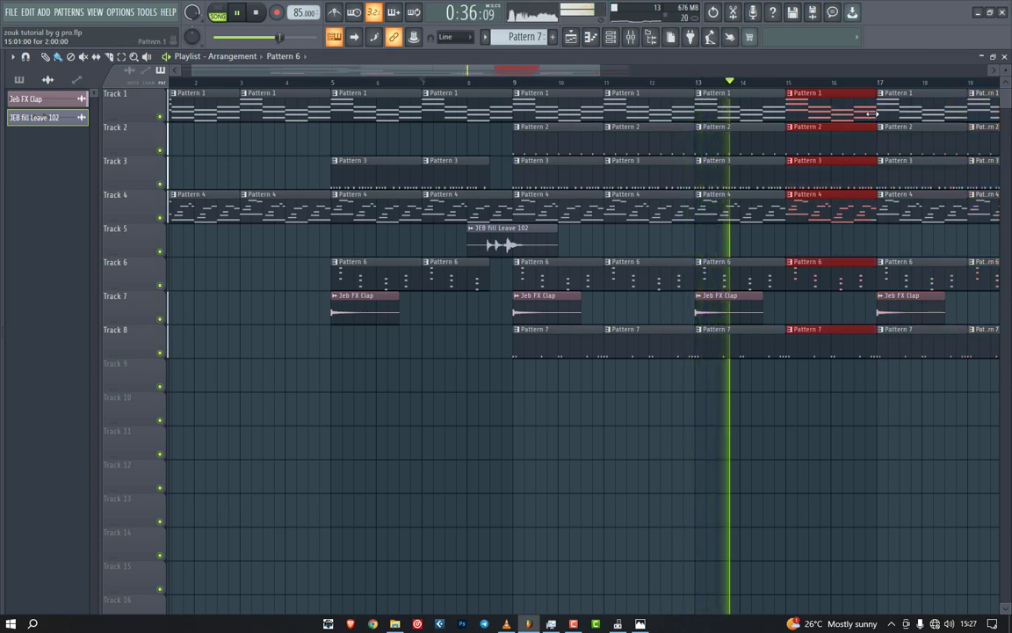
pyautogui.moveTo(872, 114); pyautogui.dragTo(850, 116)
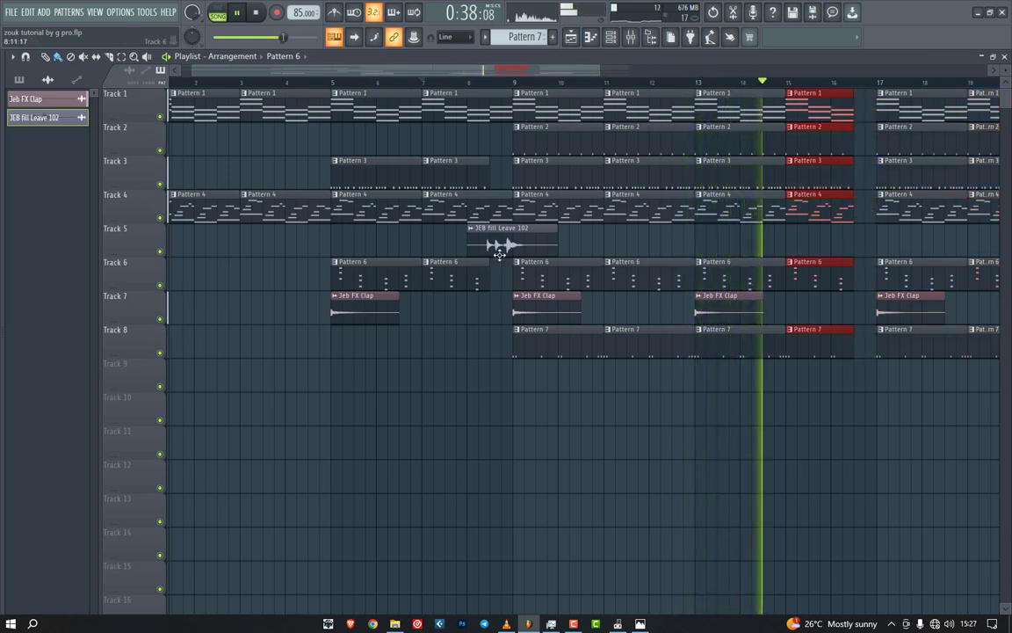
# Step: Place a Pattern 5 clip on Track 5 at bar 17 and stop playback
pyautogui.moveTo(2, 194)
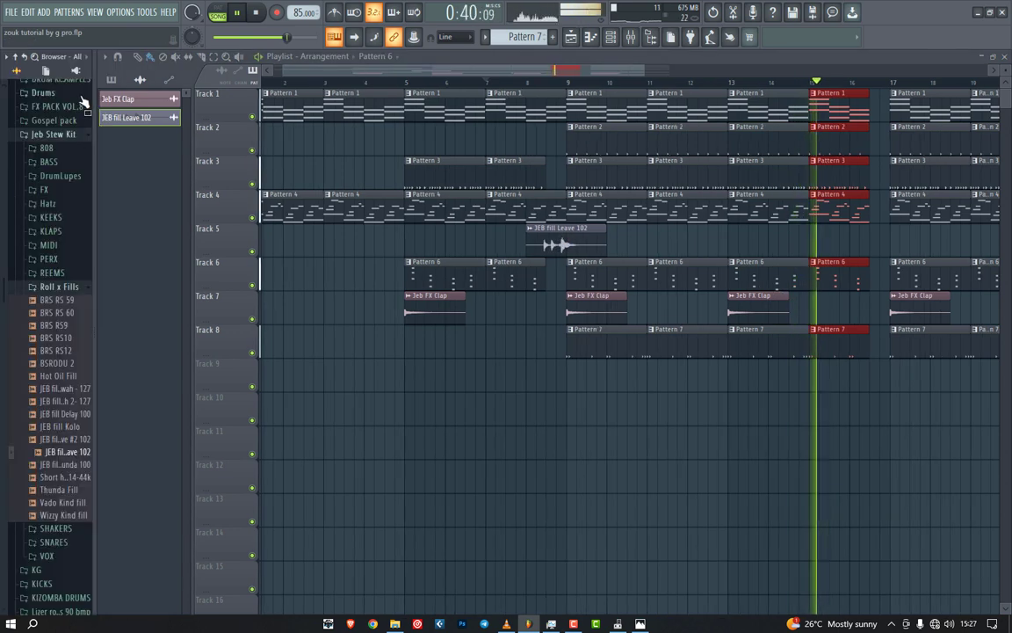
pyautogui.click(110, 81)
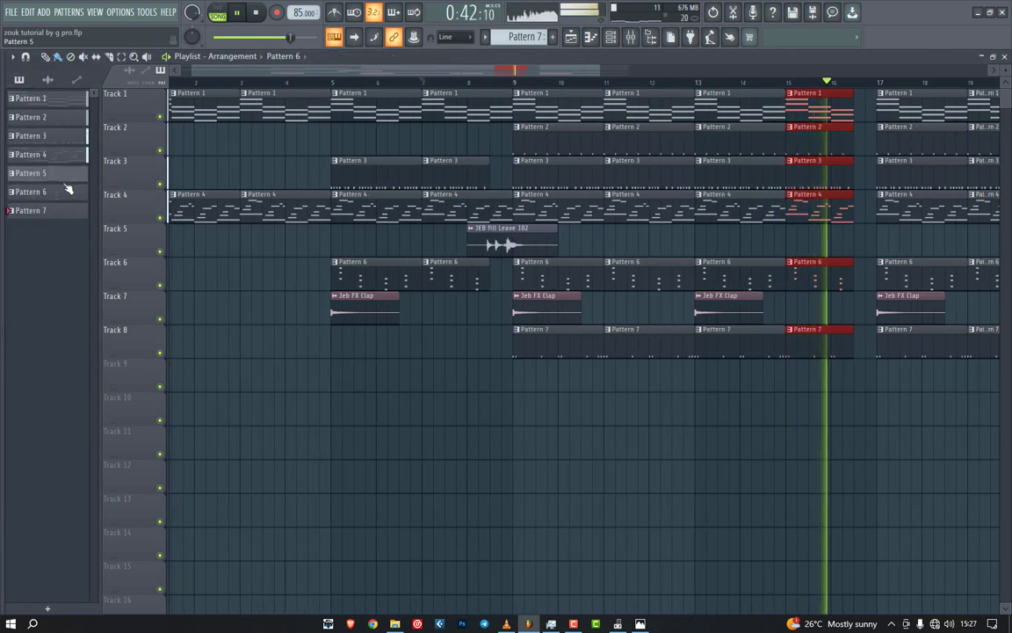
pyautogui.click(65, 175)
pyautogui.click(888, 241)
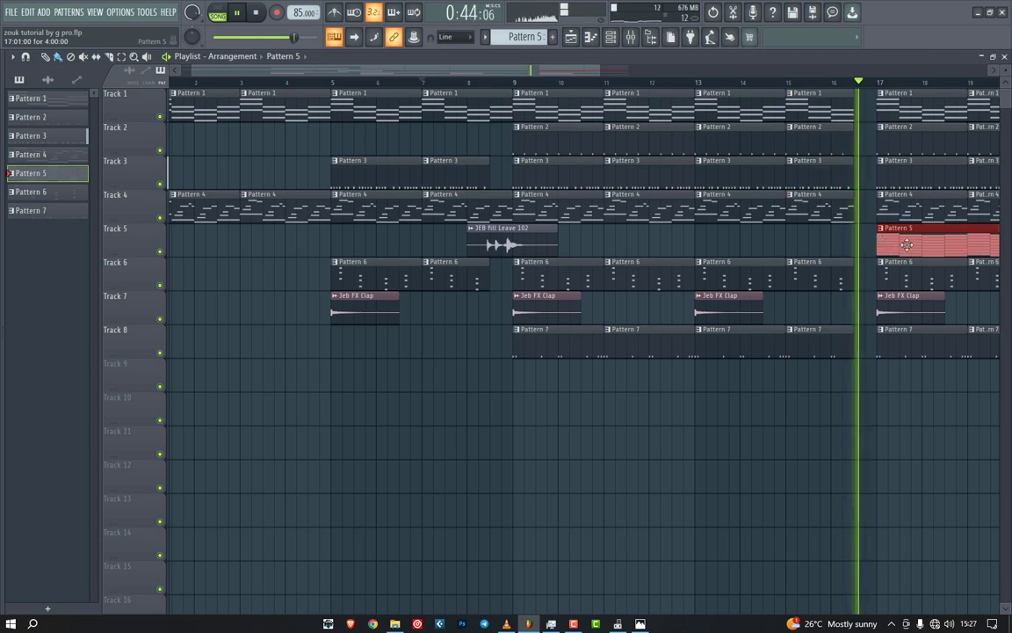
pyautogui.press('space')
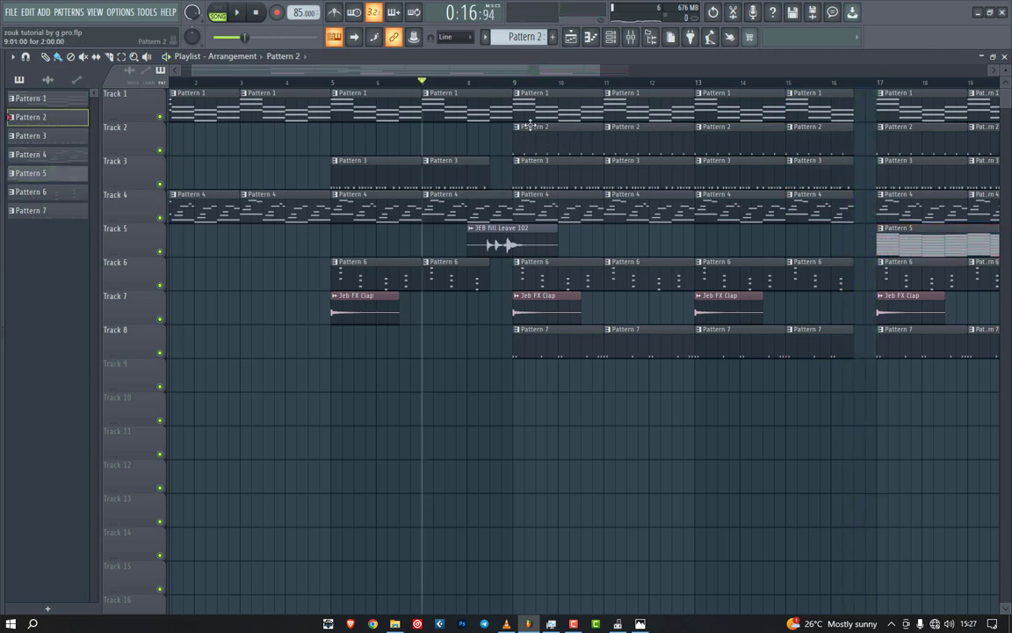
# Step: Review the sampler settings of the Copy of KLERE KT, HIHAT FOOT and HIHAT OPEN channels used in Pattern 3
pyautogui.click(610, 46)
pyautogui.click(226, 123)
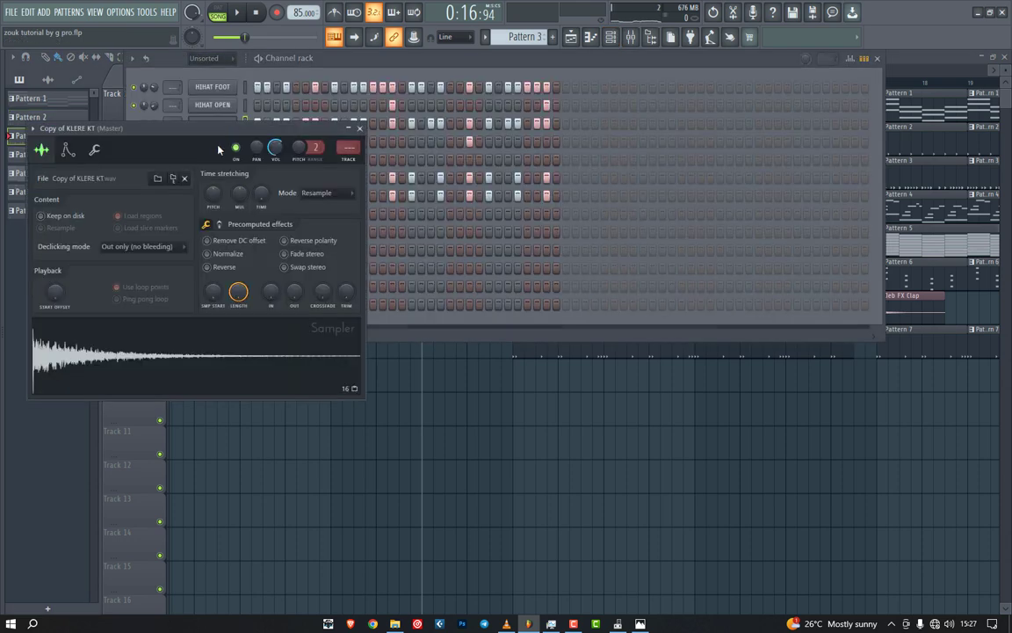
pyautogui.click(326, 112)
pyautogui.click(226, 88)
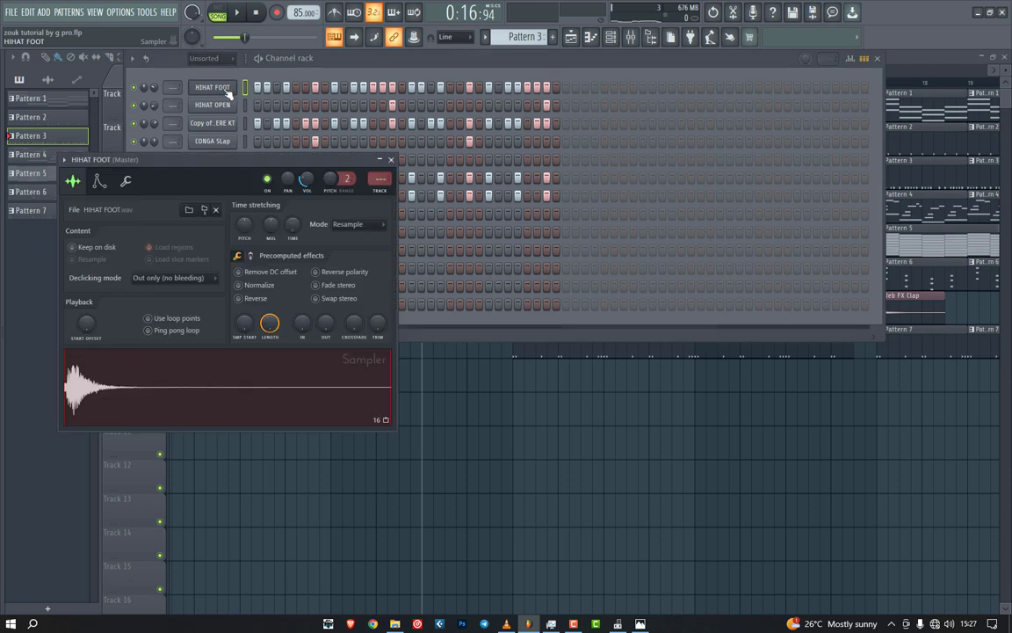
pyautogui.click(391, 160)
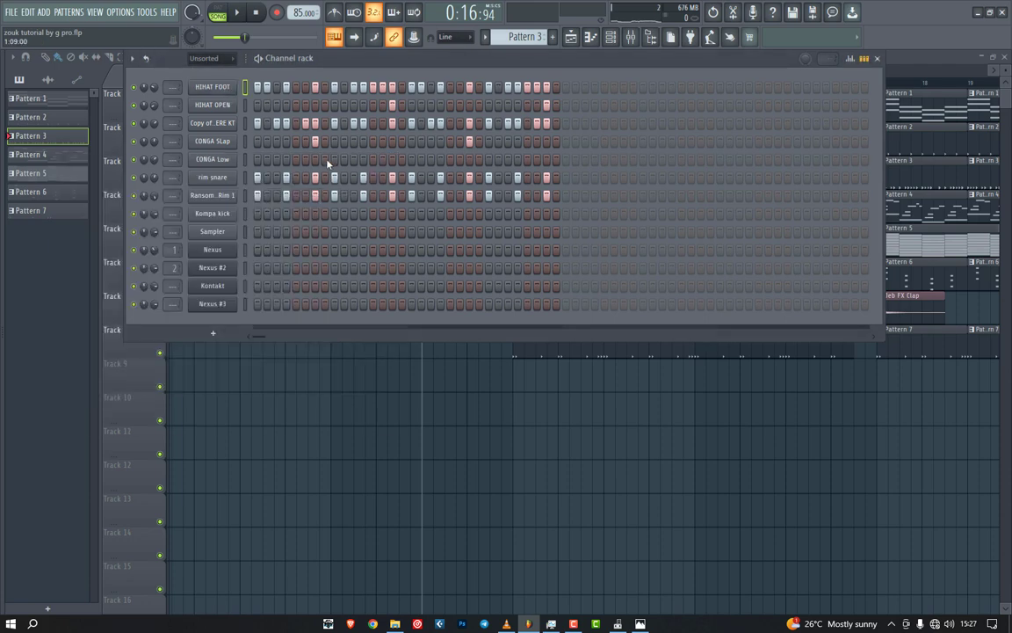
pyautogui.click(234, 105)
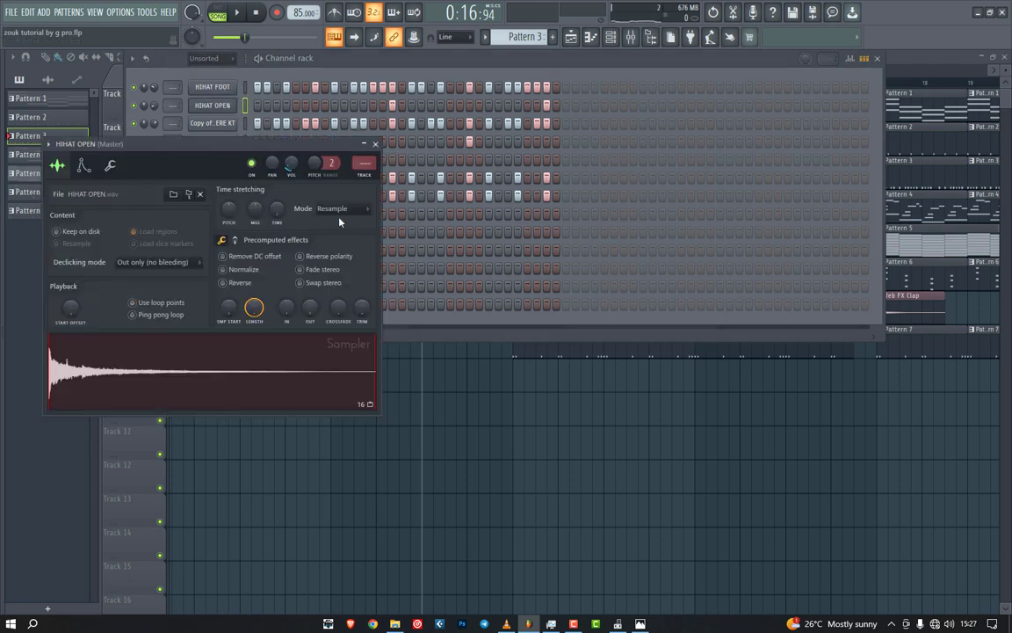
pyautogui.click(375, 144)
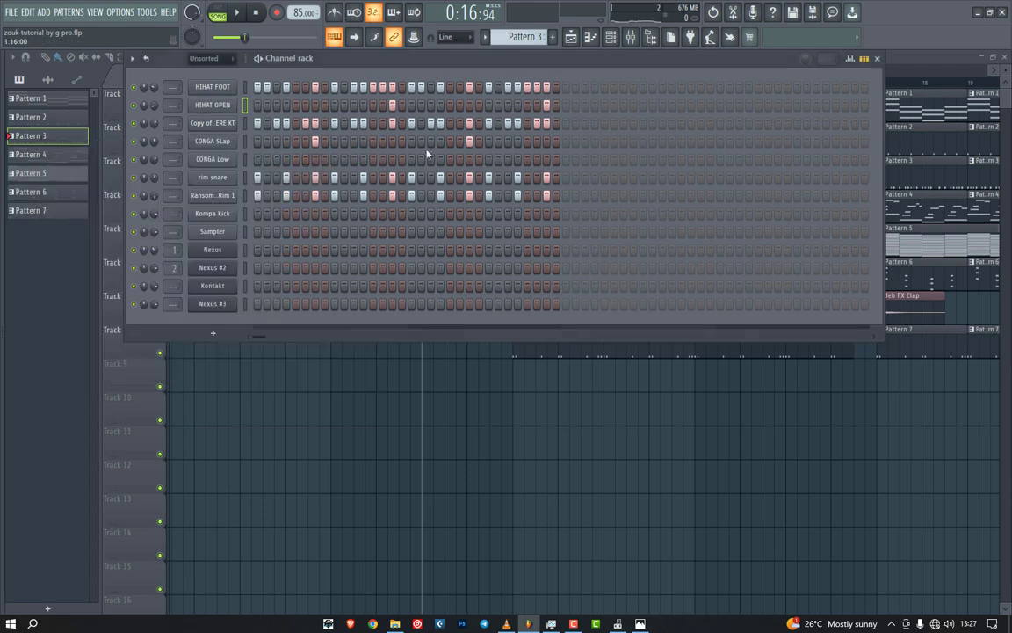
pyautogui.click(876, 59)
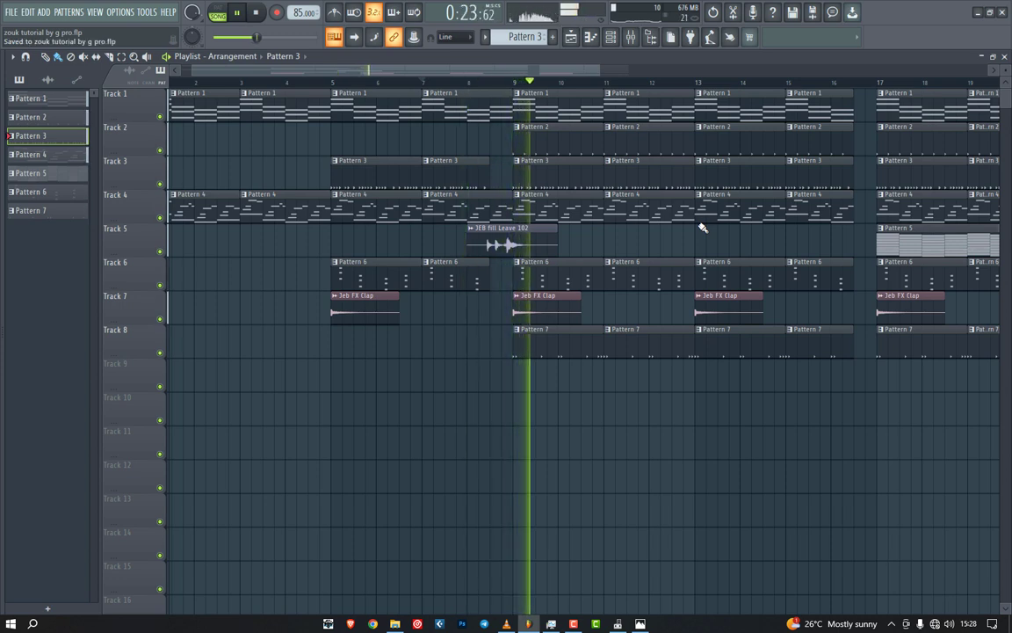
# Step: Adjust the CONGA Low channel volume for Pattern 7 to about 43% during playback
pyautogui.click(605, 331)
pyautogui.click(611, 36)
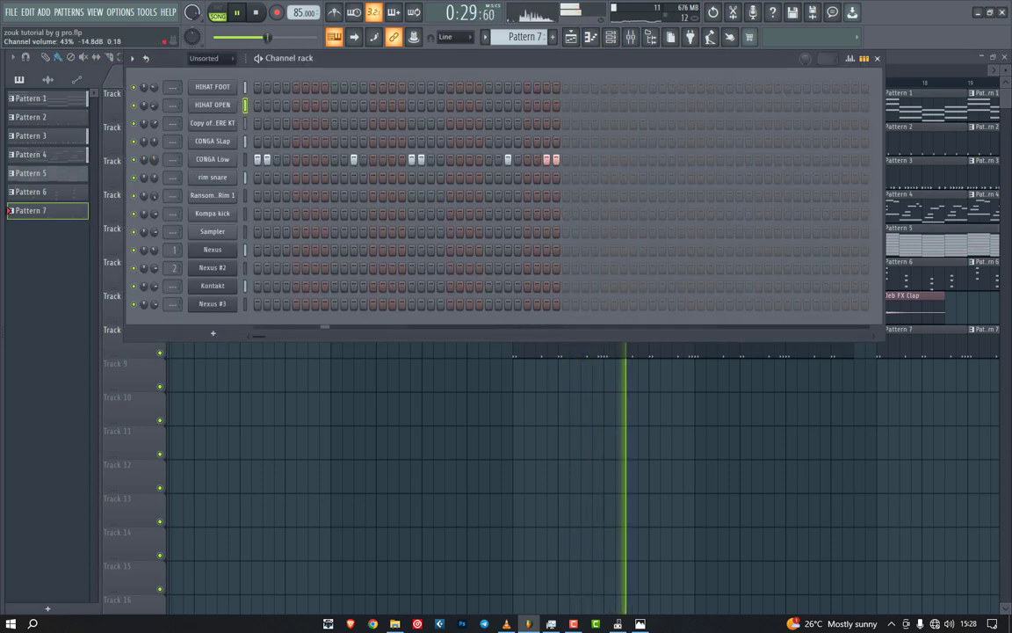
pyautogui.click(879, 59)
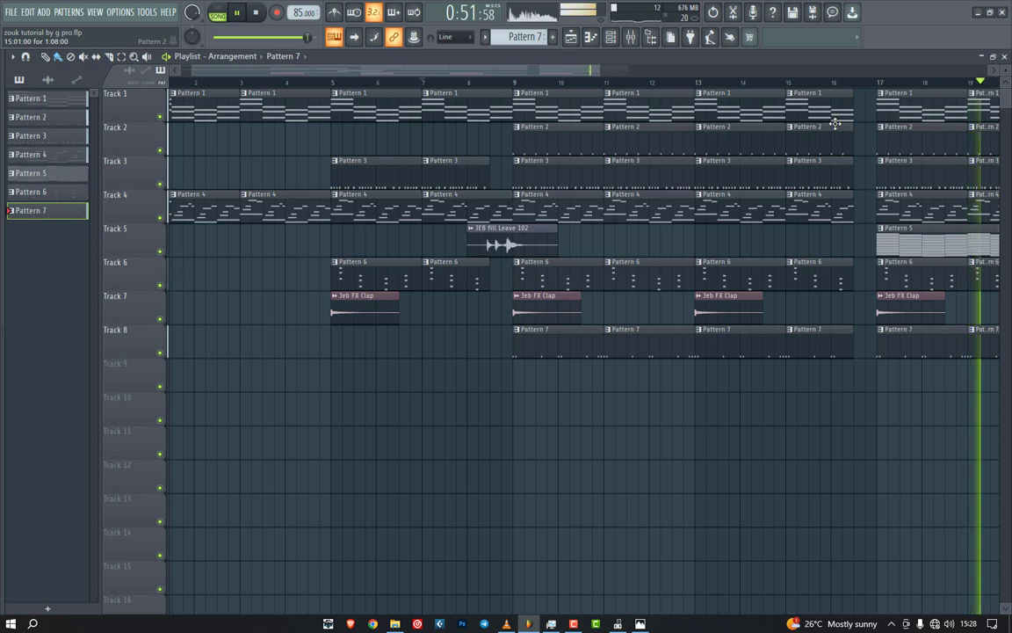
# Step: Replay the arrangement from late bar 15 to check the transition into the Pattern 5 section at bar 17
pyautogui.press('space')
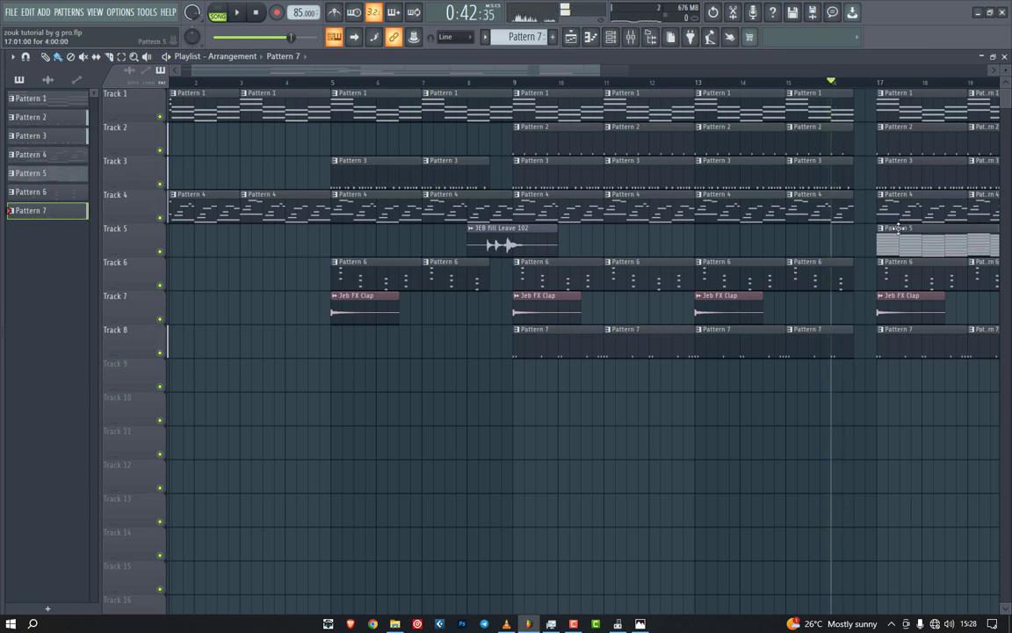
pyautogui.press('space')
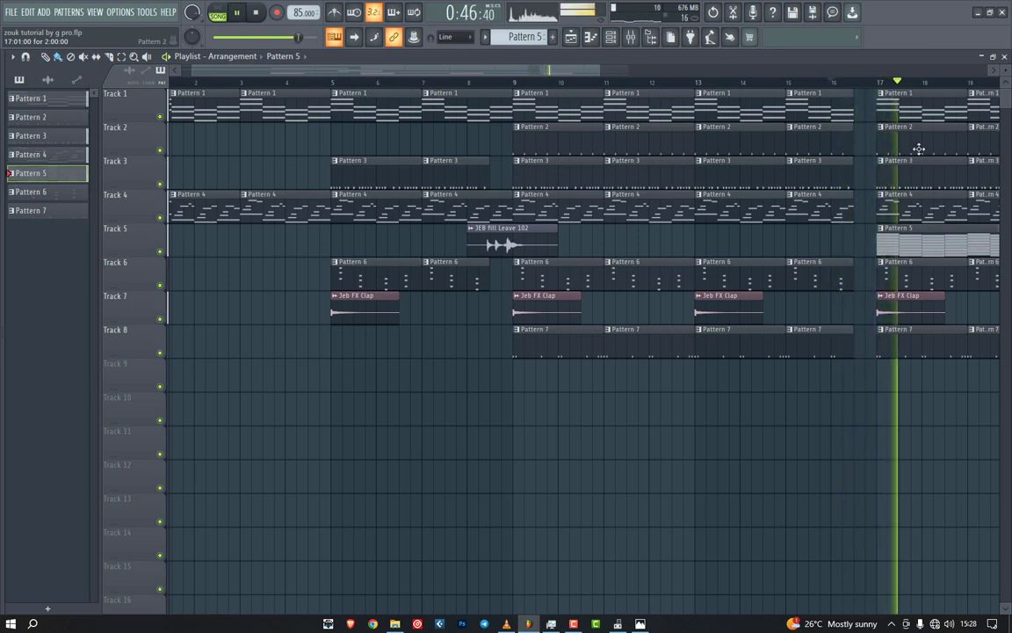
pyautogui.press('space')
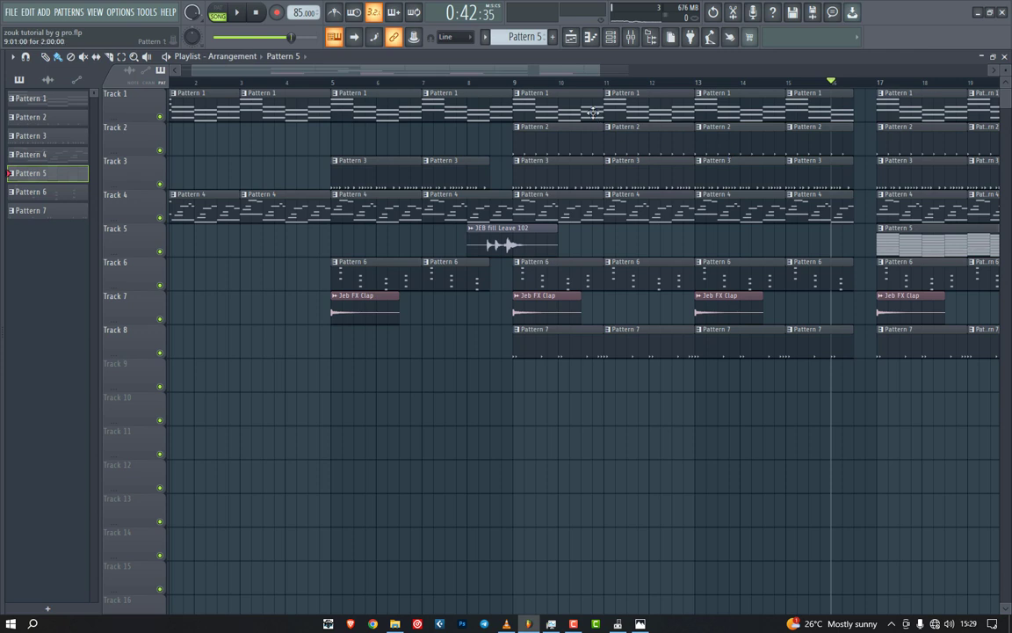
pyautogui.press('space')
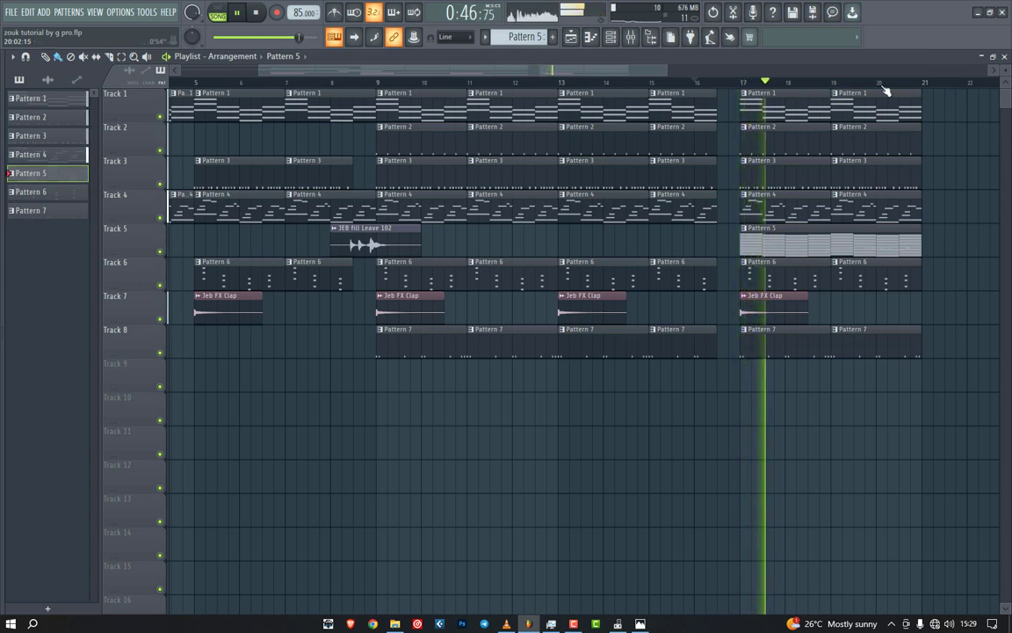
# Step: Set the playlist time selection to bars 17 to 20, stop playback, and deselect the clips
pyautogui.moveTo(922, 84); pyautogui.dragTo(743, 88)
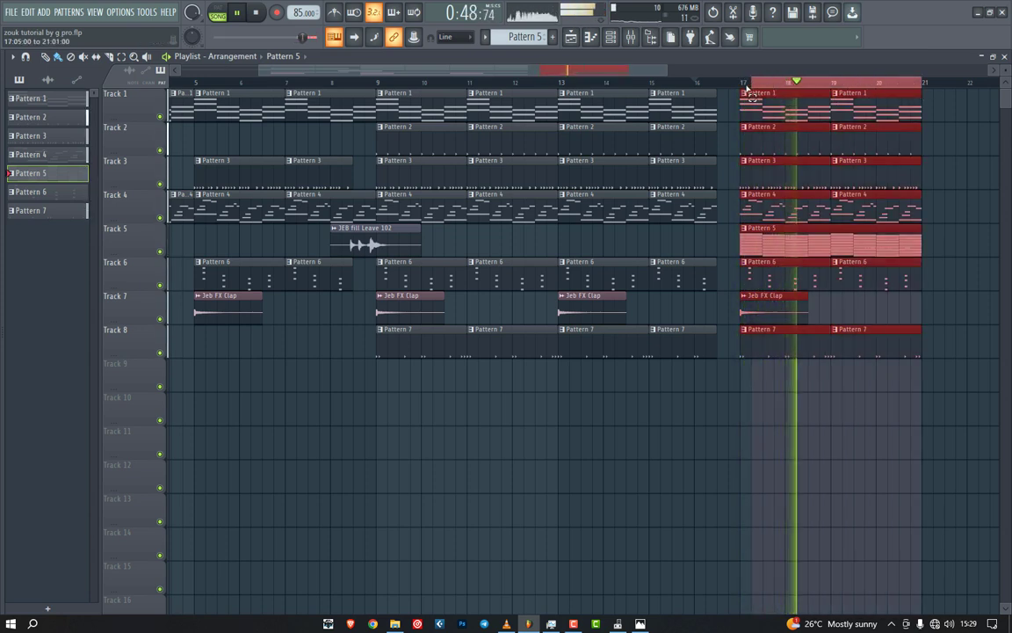
pyautogui.press('space')
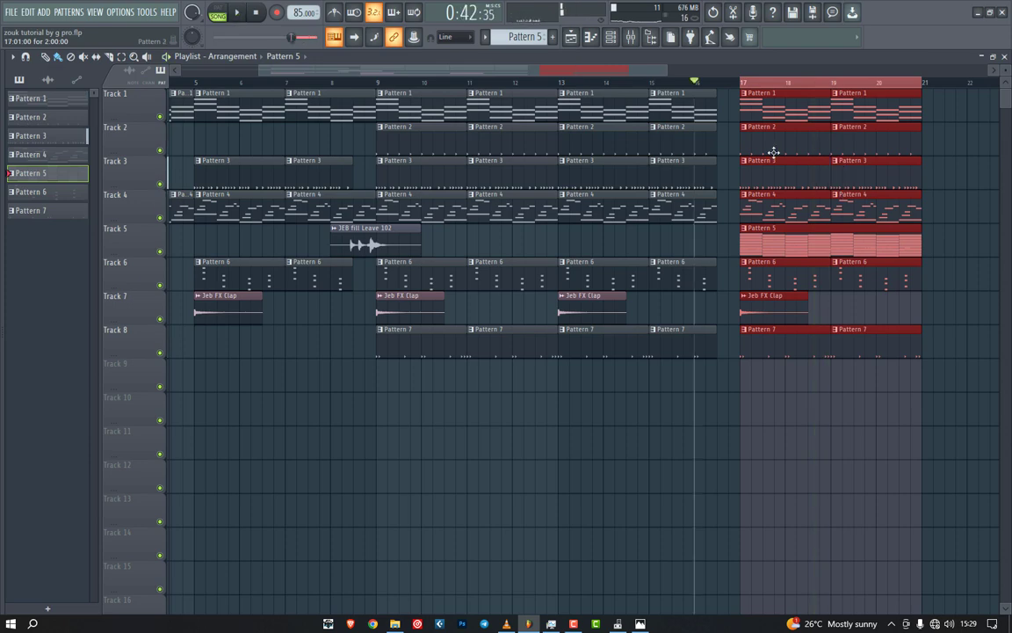
pyautogui.hotkey('ctrl', 'd')
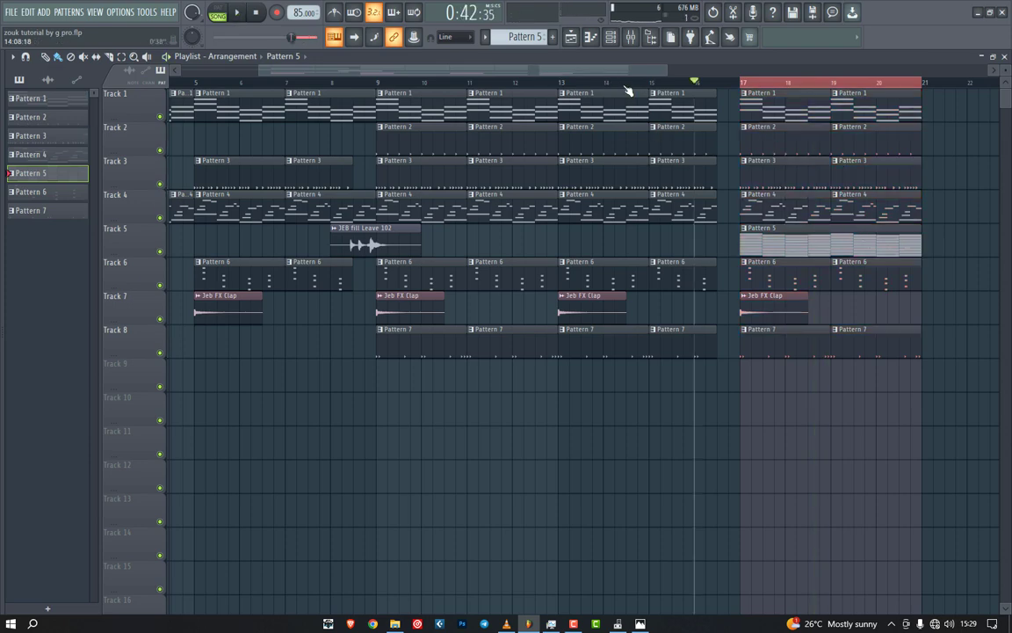
# Step: Open Pattern 5's Nexus #3 notes in the piano roll and examine them against the looped section
pyautogui.click(610, 39)
pyautogui.click(384, 310)
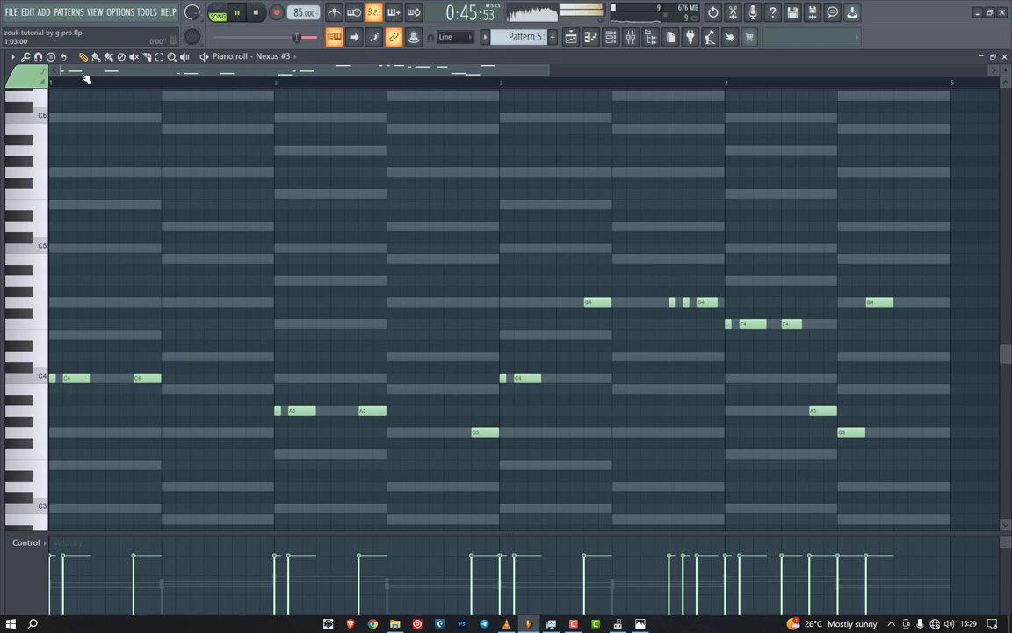
pyautogui.press('space')
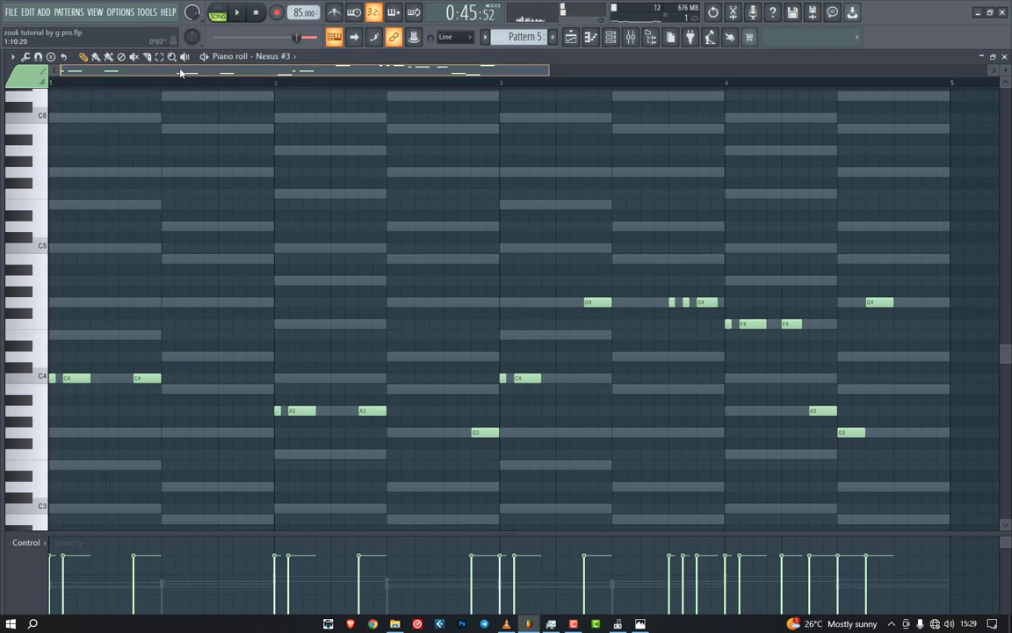
# Step: Raise the last C4 in bar 1 of Pattern 5's Nexus #3 to G4 and add two short G4 notes late in the bar
pyautogui.click(590, 37)
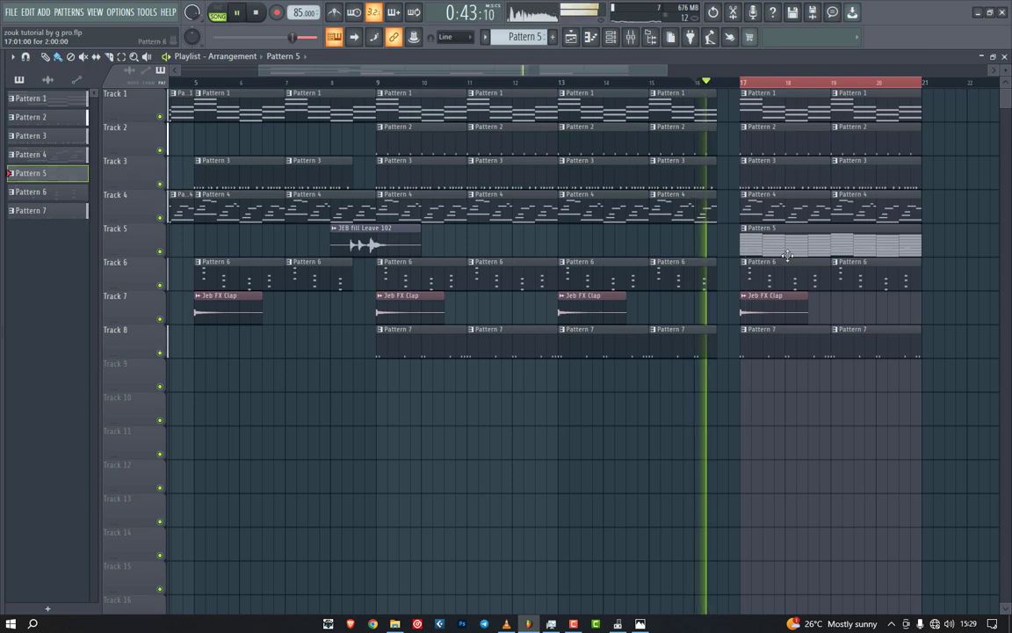
pyautogui.click(592, 37)
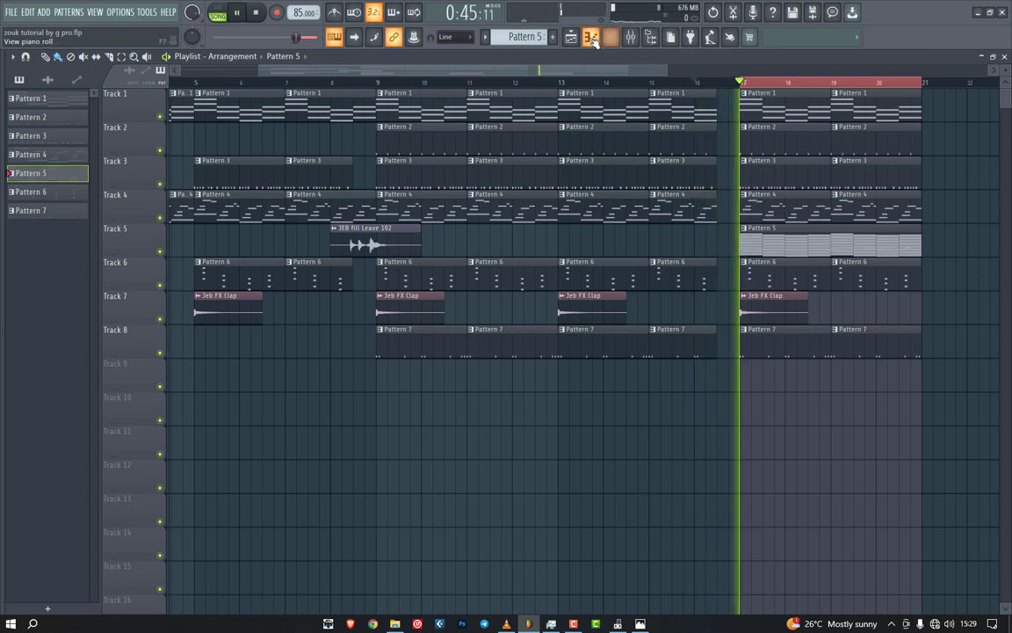
pyautogui.press('space')
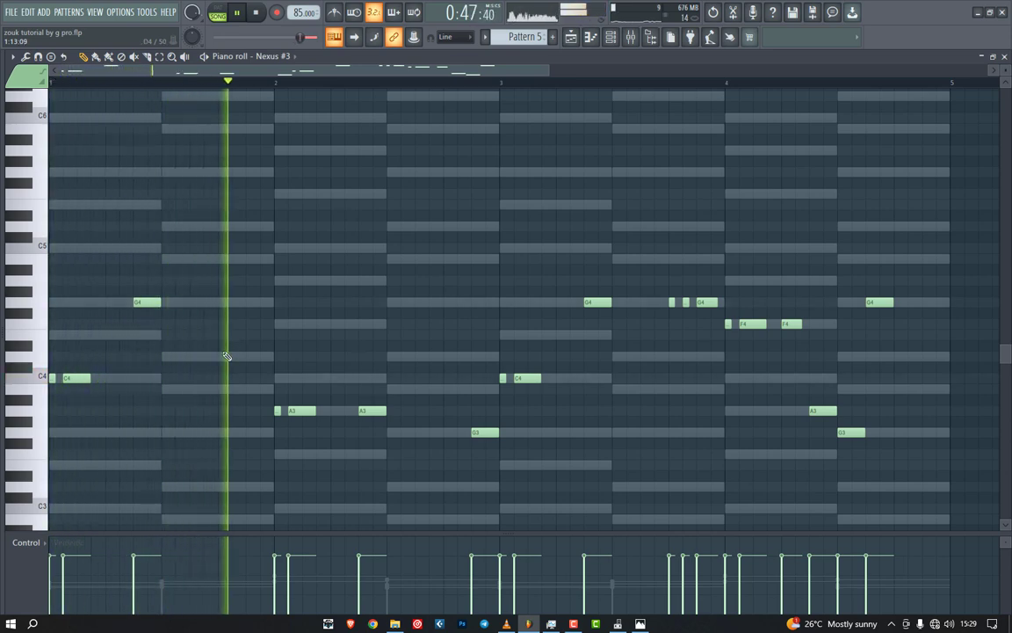
pyautogui.press('space')
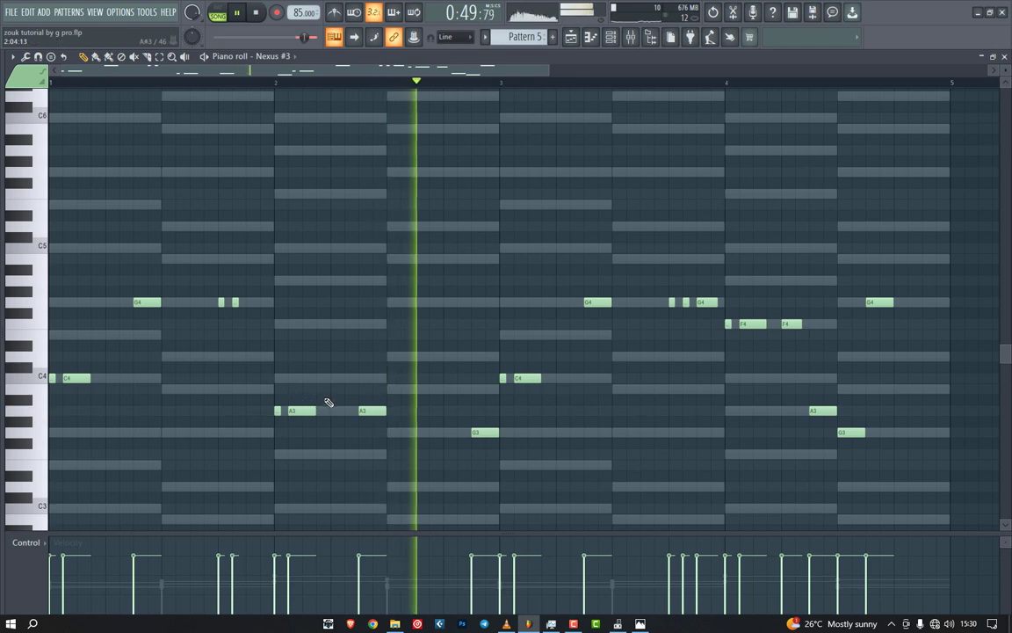
# Step: Raise the three A3 notes in bar 2 to F4 and add a longer G4 at the end of bar 1
pyautogui.moveTo(318, 394); pyautogui.dragTo(298, 382)
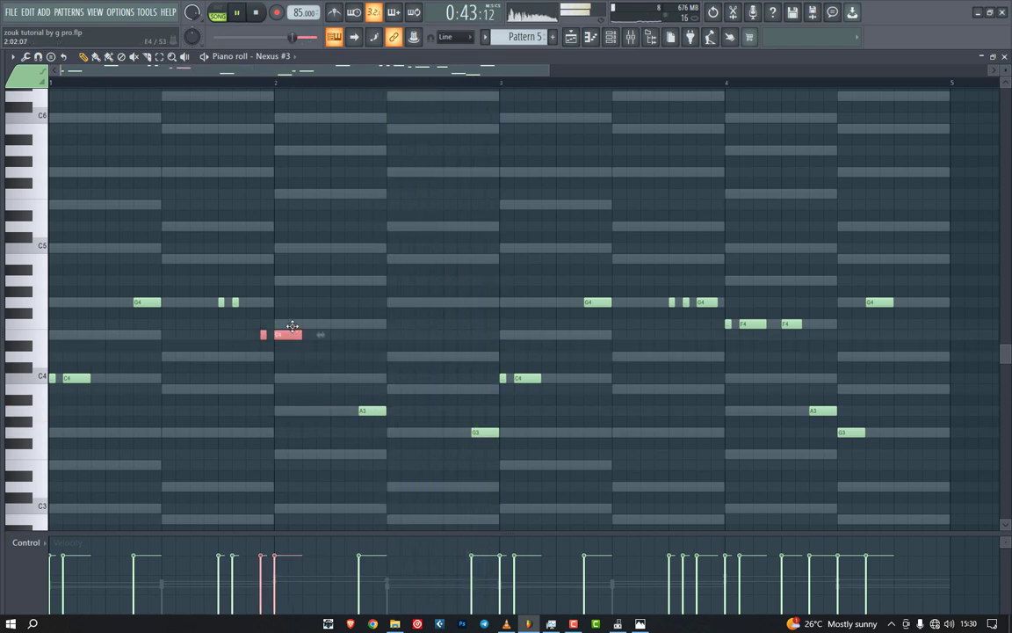
pyautogui.moveTo(250, 287); pyautogui.dragTo(216, 316)
pyautogui.click(251, 304)
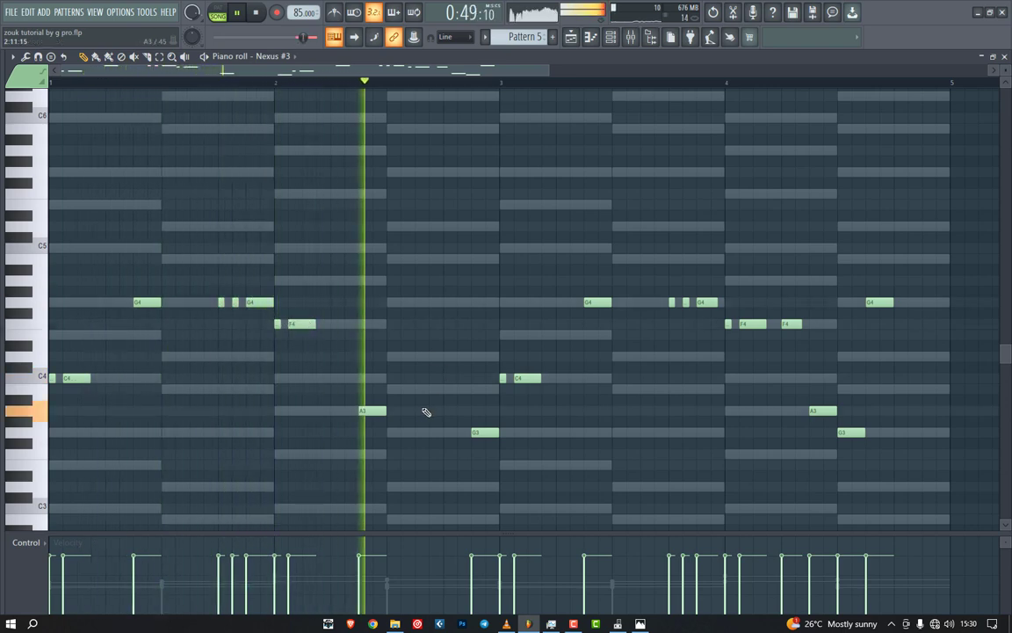
pyautogui.press('space')
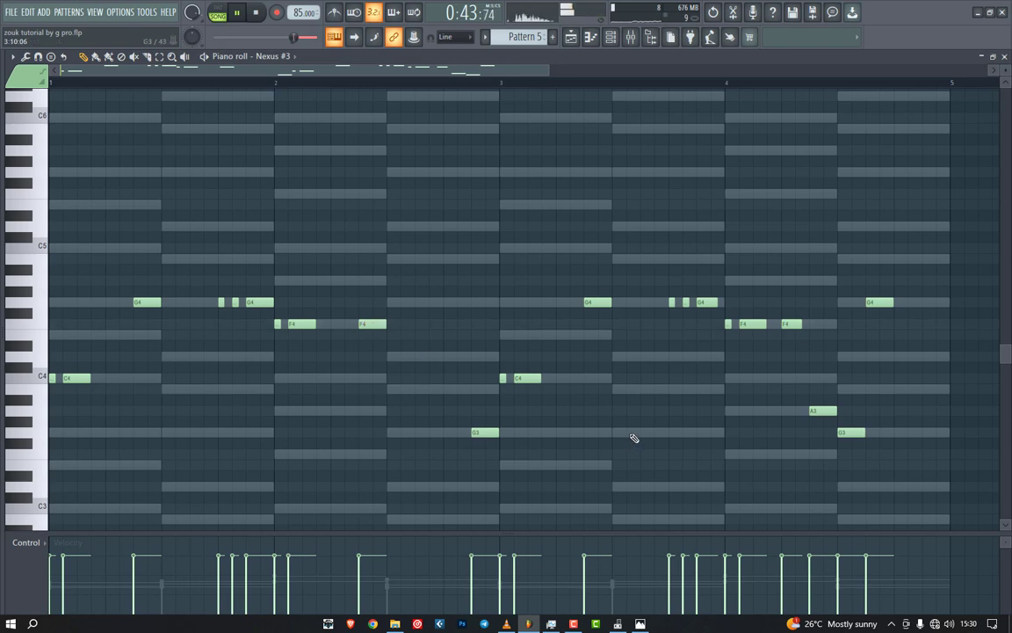
# Step: Move the G3 at the end of bar 2 up to D4 and the preceding F4 down to C4, checking by playback
pyautogui.moveTo(484, 431); pyautogui.dragTo(483, 355)
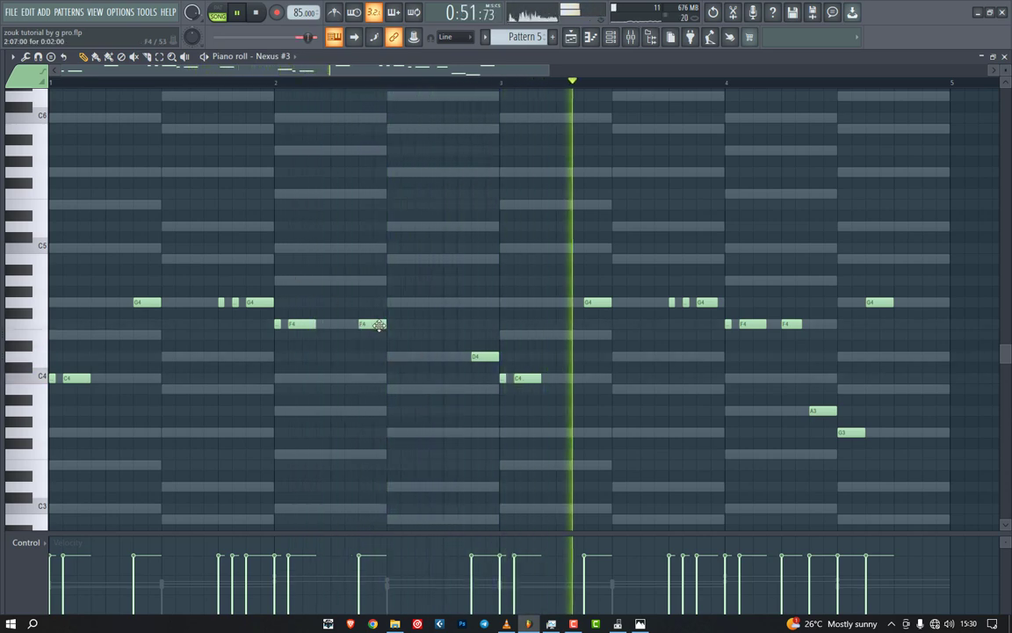
pyautogui.moveTo(372, 324); pyautogui.dragTo(372, 380)
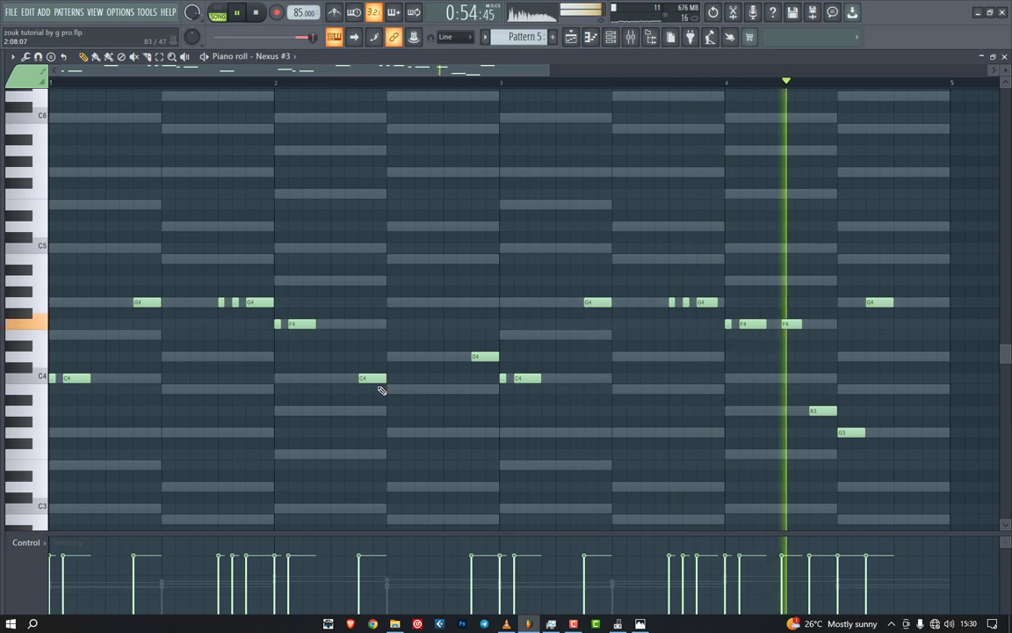
pyautogui.press('space')
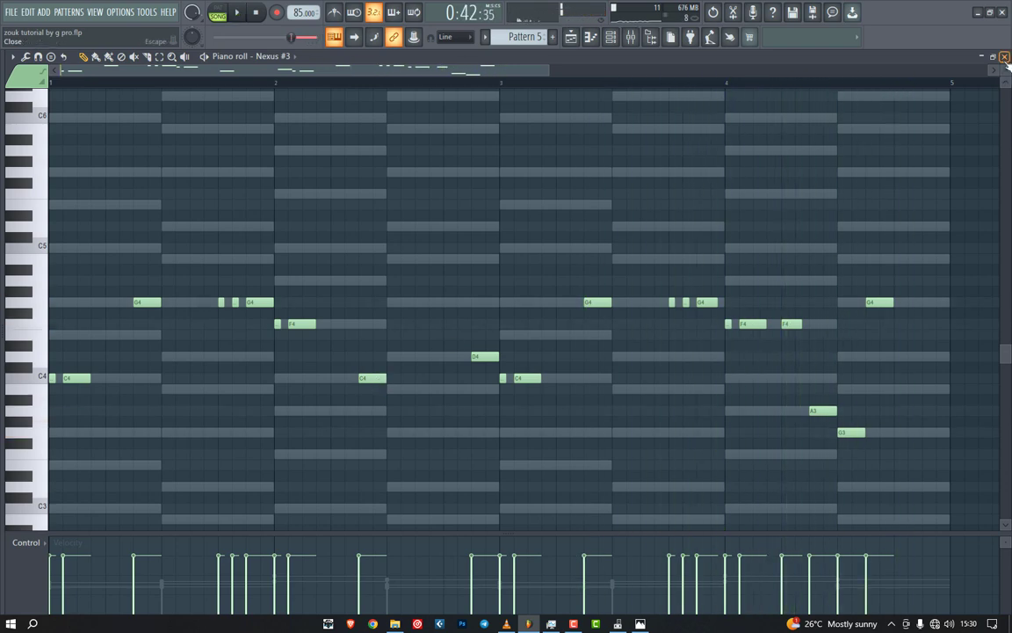
# Step: Return to the playlist, clear the time selection, and play the Pattern 5 section to check the edited melody
pyautogui.click(1005, 58)
pyautogui.rightClick(840, 88)
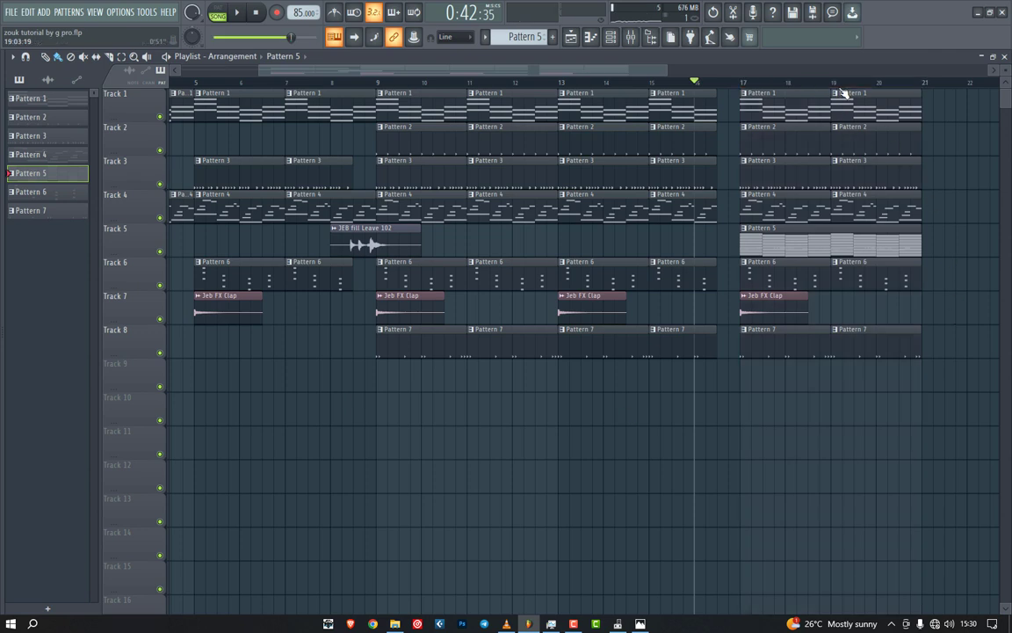
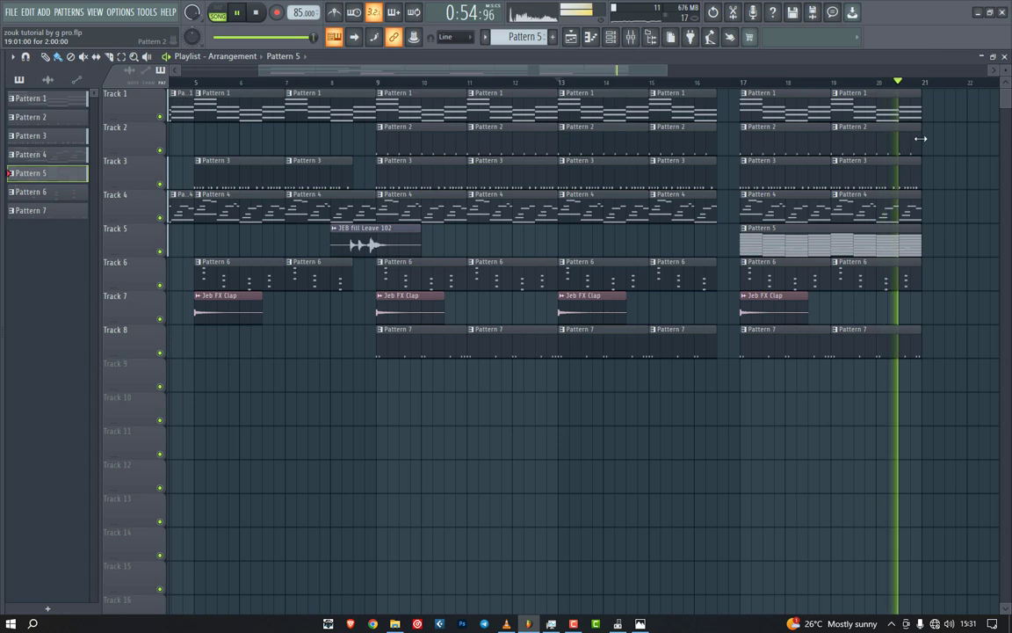
pyautogui.press('space')
# Step: Duplicate the clips of bars 17 to 20 on all tracks three times in a row, filling the arrangement through bar 32
pyautogui.moveTo(813, 133); pyautogui.dragTo(741, 327)
pyautogui.moveTo(767, 127); pyautogui.dragTo(899, 110)
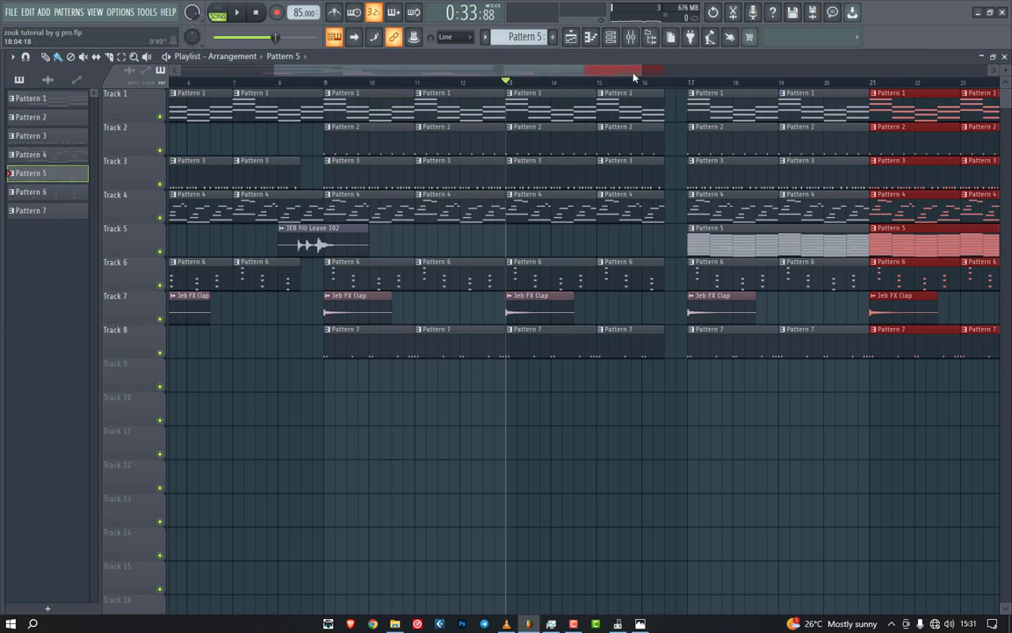
pyautogui.press('space')
pyautogui.scroll(-2, 634, 77)
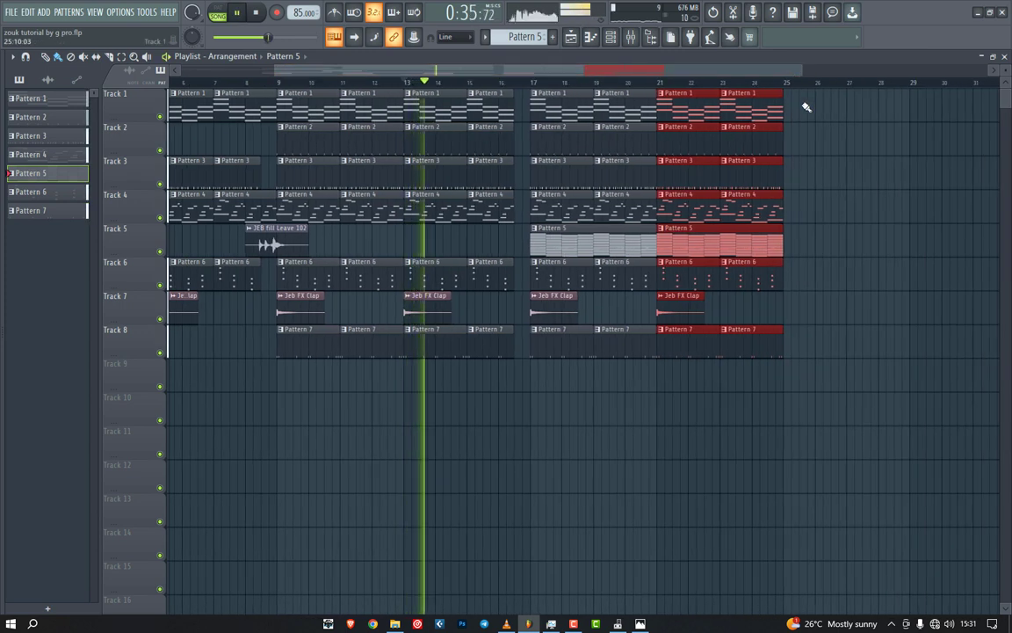
pyautogui.hotkey('ctrl', 'b')
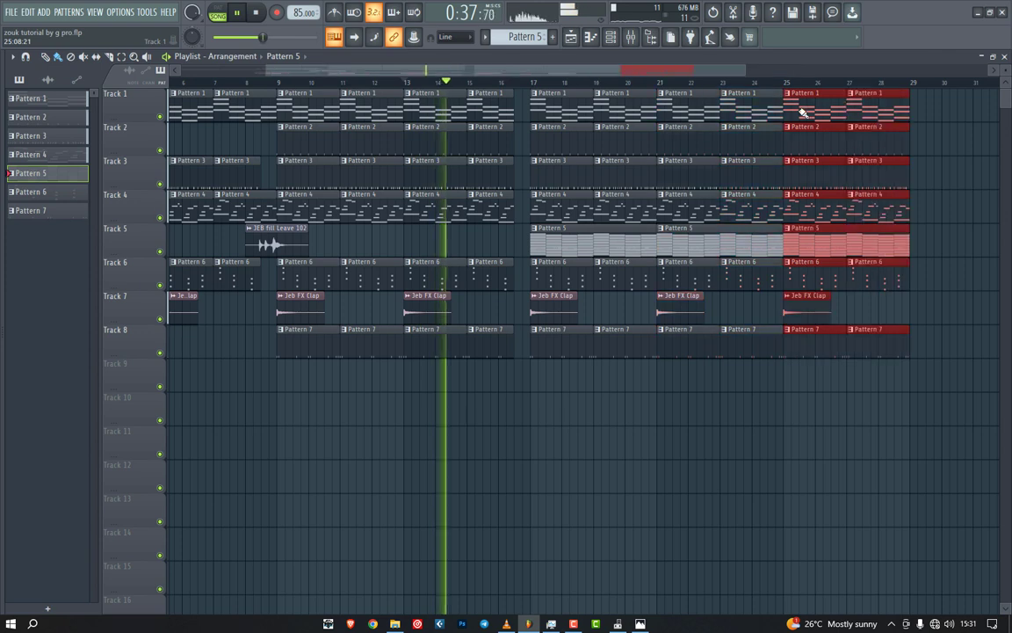
pyautogui.hotkey('ctrl', 'b')
# Step: Delete the Pattern 5 clips on Track 5 and the Pattern 7 clips on Track 8 from bars 25 to 32
pyautogui.moveTo(797, 254); pyautogui.dragTo(664, 246)
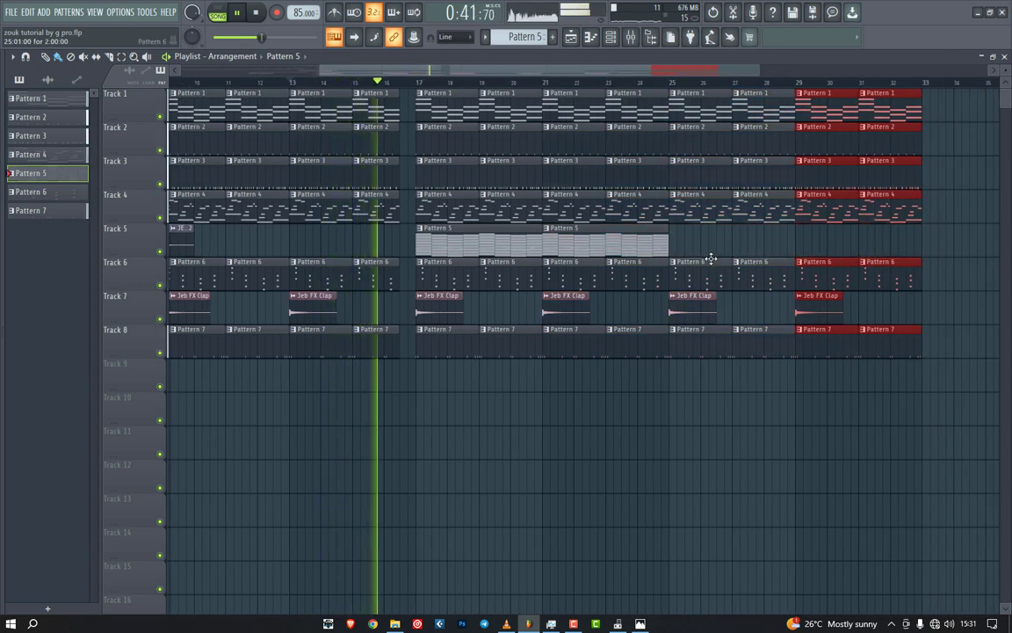
pyautogui.rightClick(722, 339)
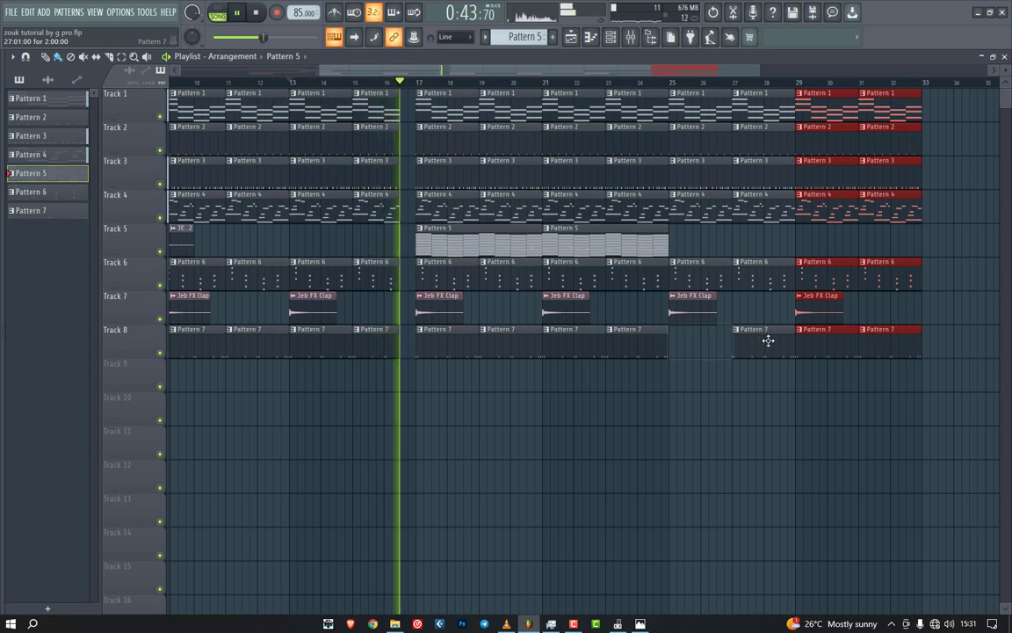
pyautogui.rightClick(770, 340)
pyautogui.rightClick(833, 347)
pyautogui.rightClick(868, 353)
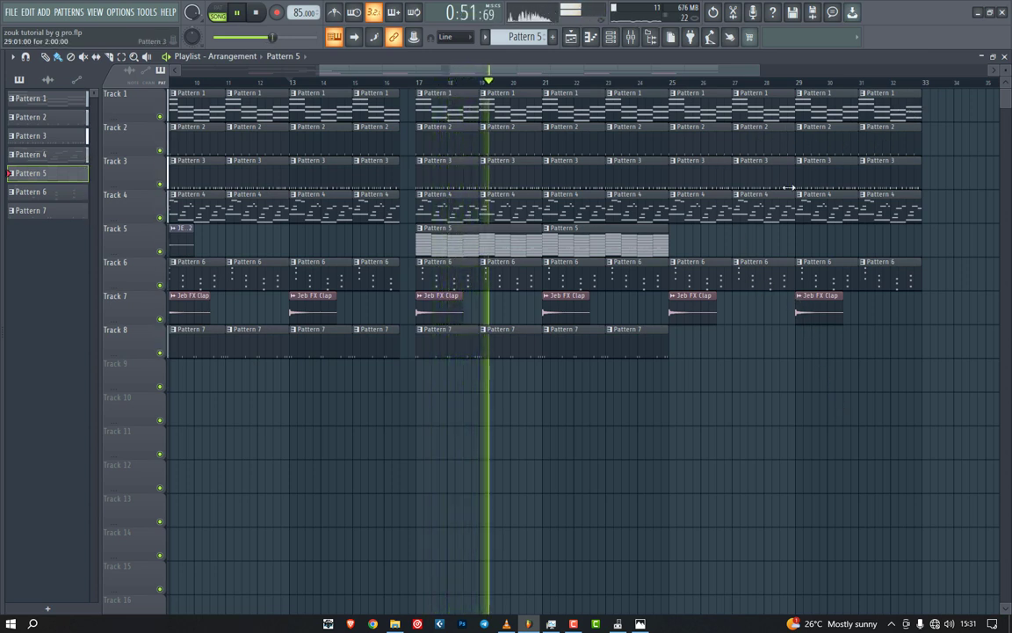
# Step: Shorten the last Pattern 2, Pattern 3 and Pattern 7 clips before bar 25 so they end half a bar early
pyautogui.moveTo(661, 95); pyautogui.dragTo(660, 213)
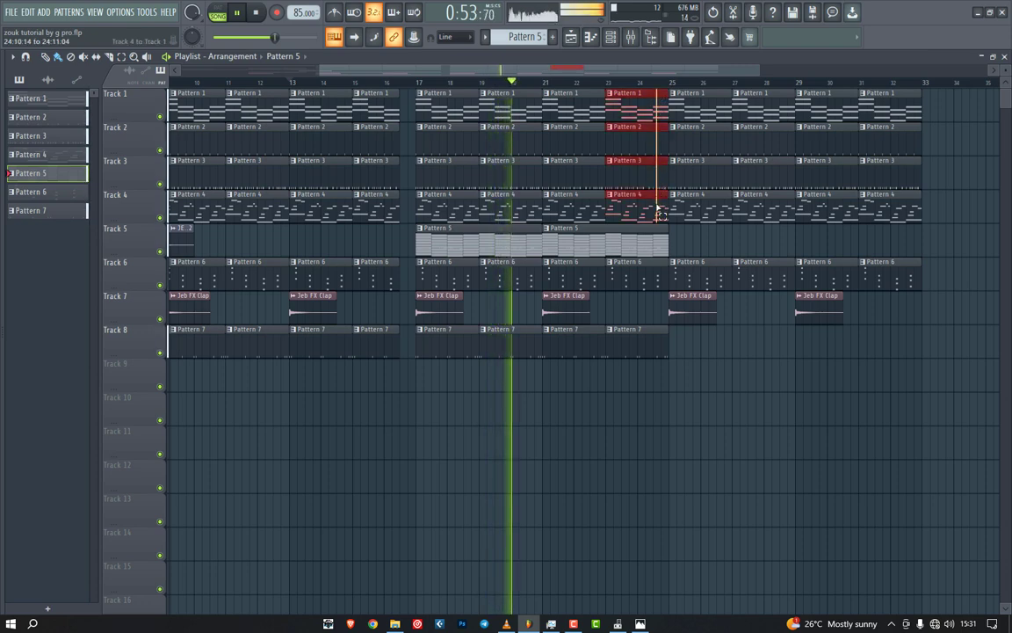
pyautogui.keyDown('ctrl'); pyautogui.click(655, 138); pyautogui.keyUp('ctrl')
pyautogui.keyDown('ctrl'); pyautogui.keyDown('shift'); pyautogui.click(659, 185); pyautogui.keyUp('shift'); pyautogui.keyUp('ctrl')
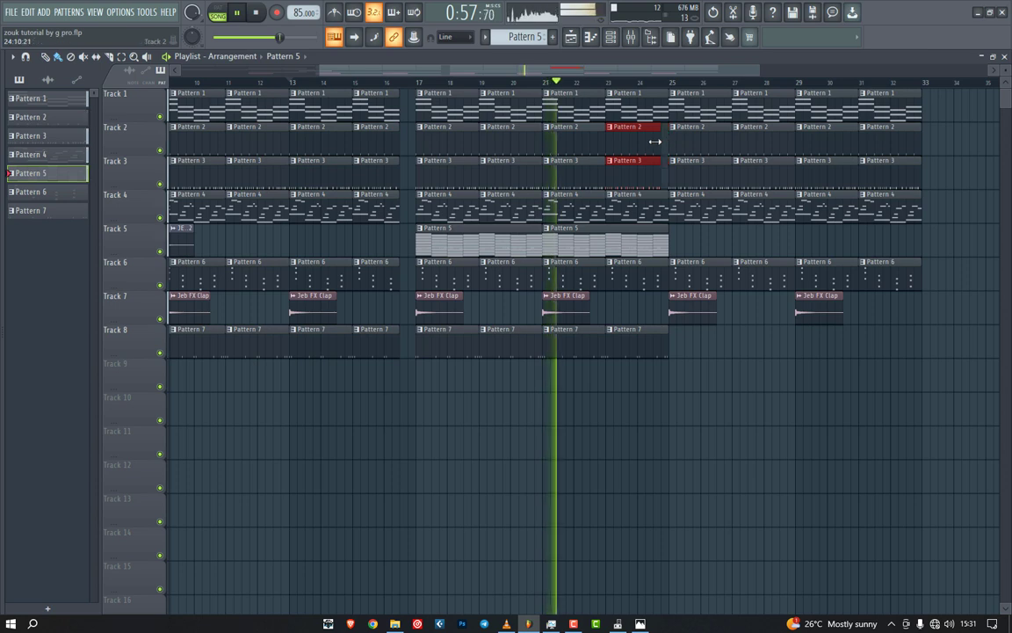
pyautogui.moveTo(655, 142); pyautogui.dragTo(650, 141)
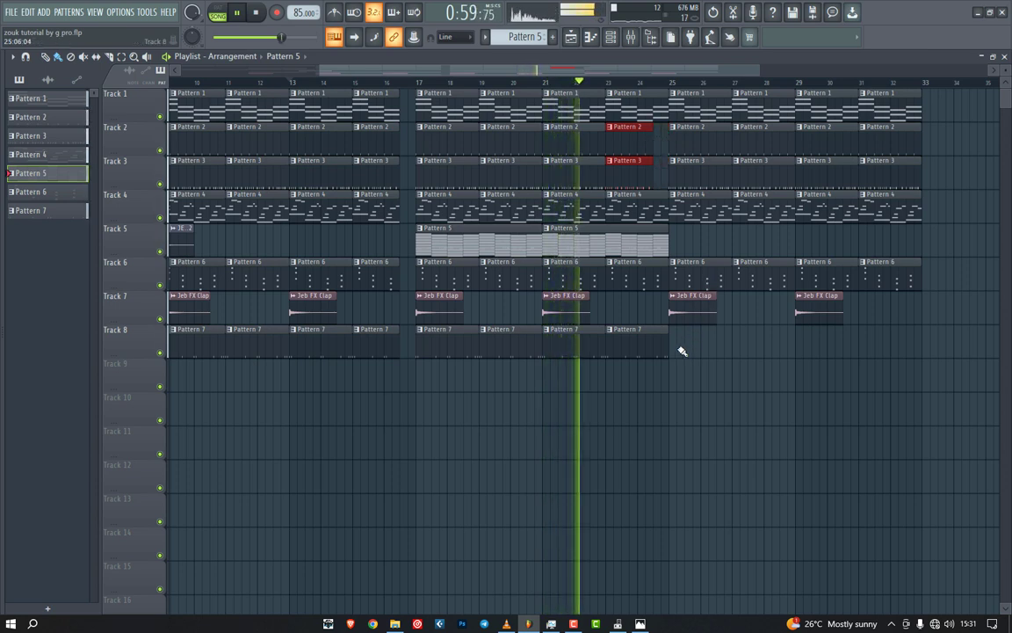
pyautogui.moveTo(669, 351); pyautogui.dragTo(645, 351)
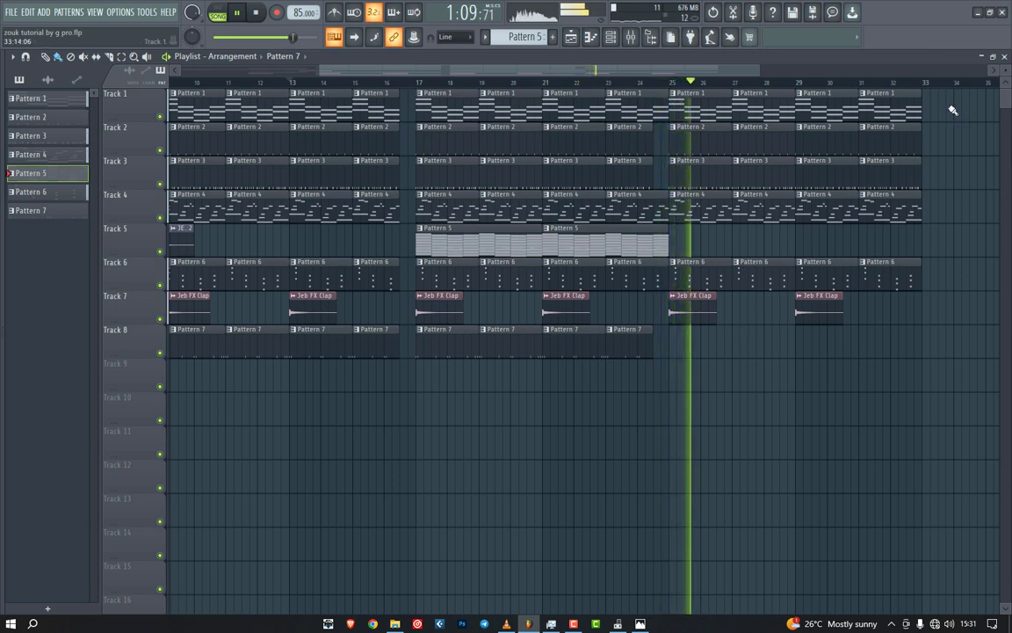
# Step: Repeat the bars 9 to 32 arrangement and its JEB fill from bar 33, ending Patterns 2 and 3 half a bar before bar 33
pyautogui.moveTo(947, 89); pyautogui.dragTo(683, 350)
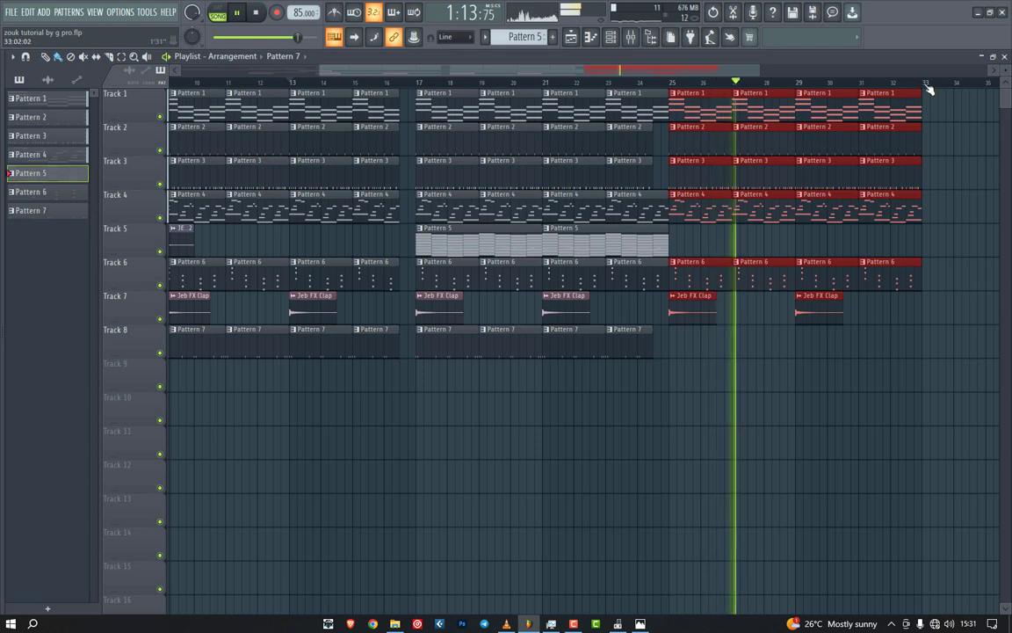
pyautogui.moveTo(691, 68); pyautogui.dragTo(640, 75)
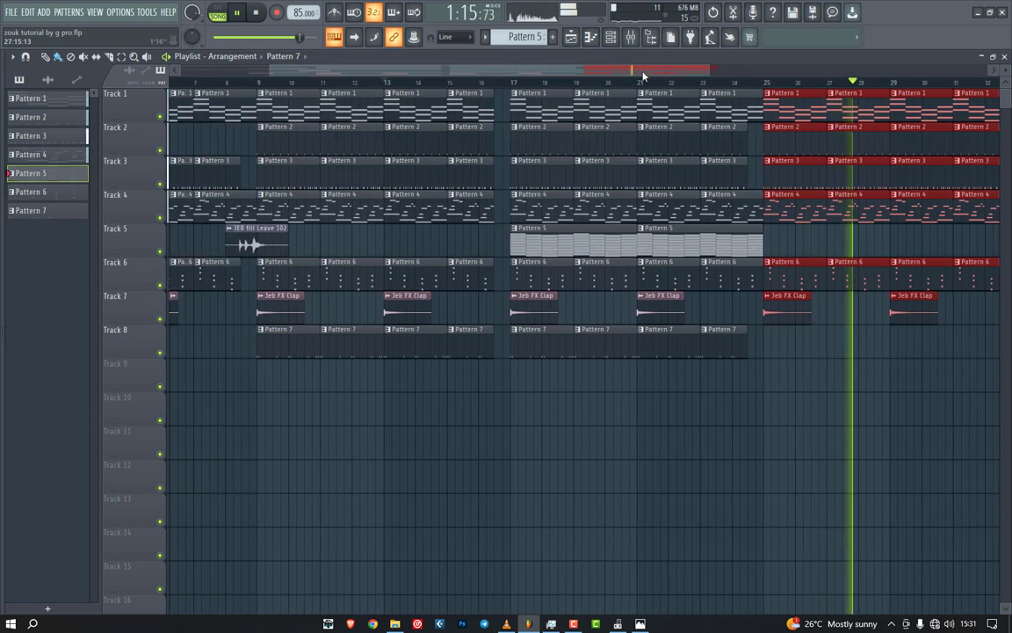
pyautogui.moveTo(711, 68); pyautogui.dragTo(894, 95)
pyautogui.moveTo(814, 90); pyautogui.dragTo(249, 380)
pyautogui.moveTo(312, 140); pyautogui.dragTo(748, 181)
pyautogui.moveTo(762, 141); pyautogui.dragTo(751, 140)
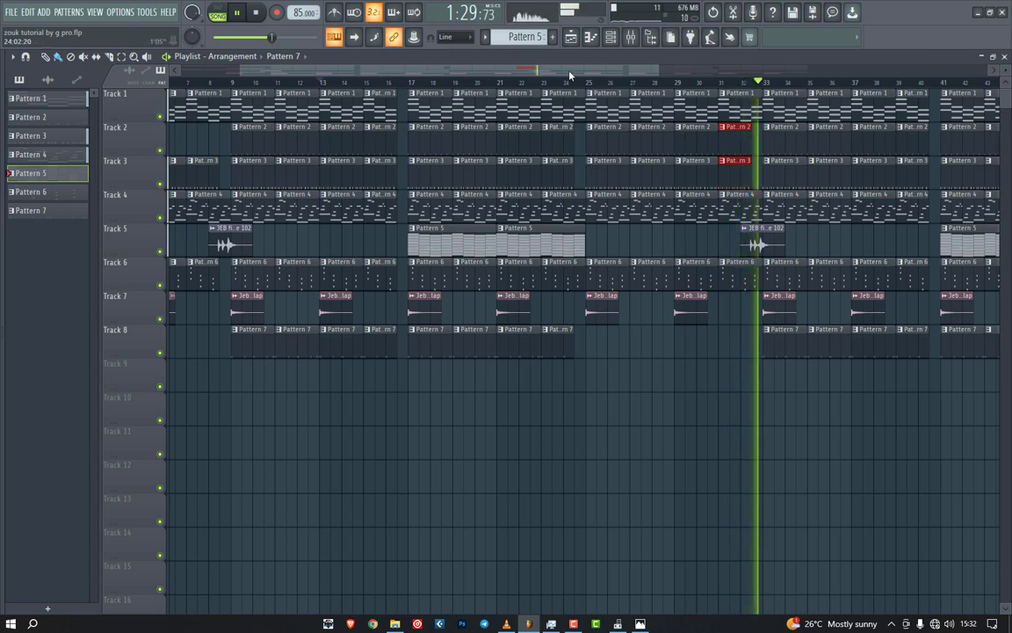
# Step: Replay from bar 31 and delete the two Pattern 4 clips on Track 4 covering bars 33 to 36
pyautogui.moveTo(566, 74); pyautogui.dragTo(664, 85)
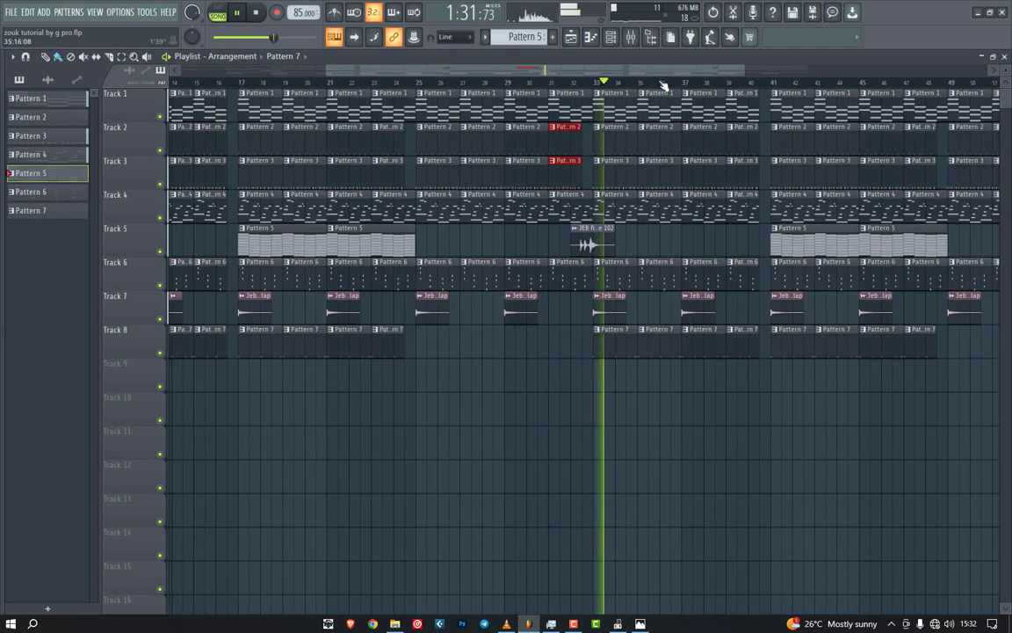
pyautogui.click(552, 85)
pyautogui.rightClick(630, 213)
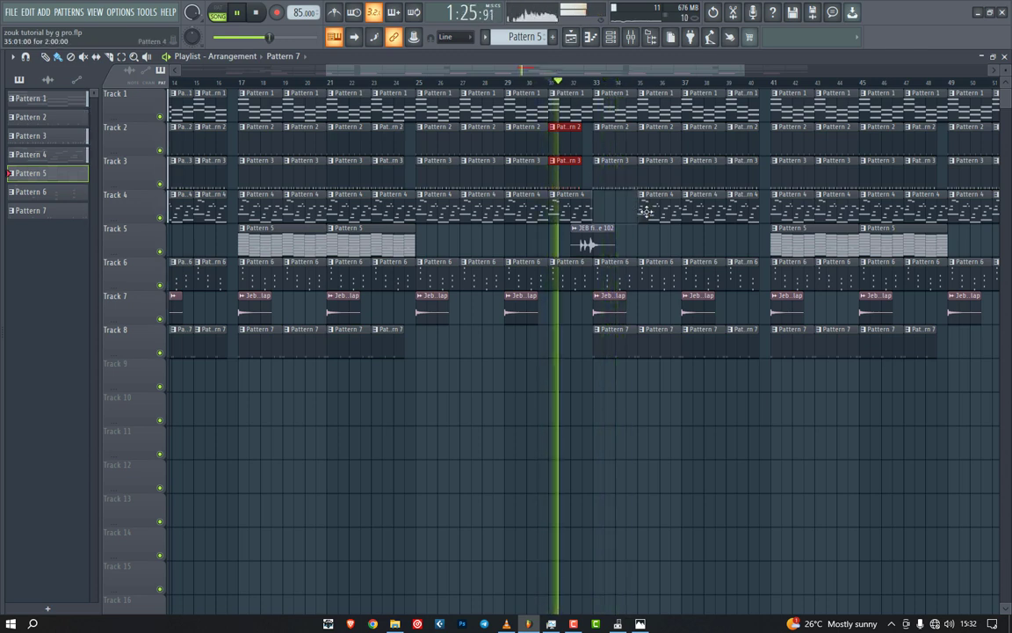
pyautogui.rightClick(653, 211)
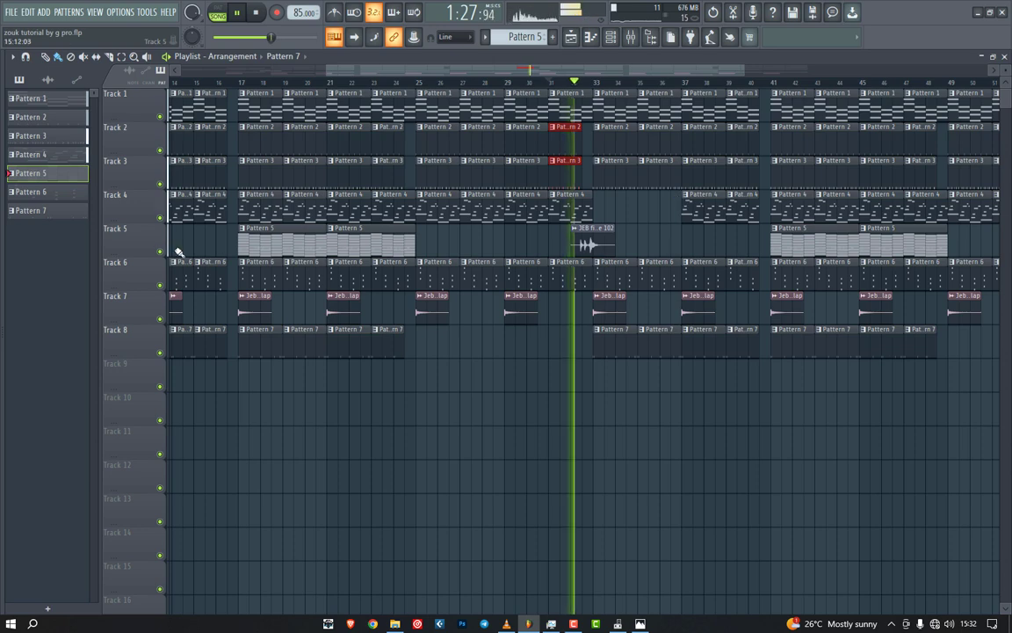
# Step: Show the sample browser and open the FX (10) folder of the Afro beat kit
pyautogui.hotkey('alt', 'F8')
pyautogui.click(45, 145)
pyautogui.scroll(6, 45, 151)
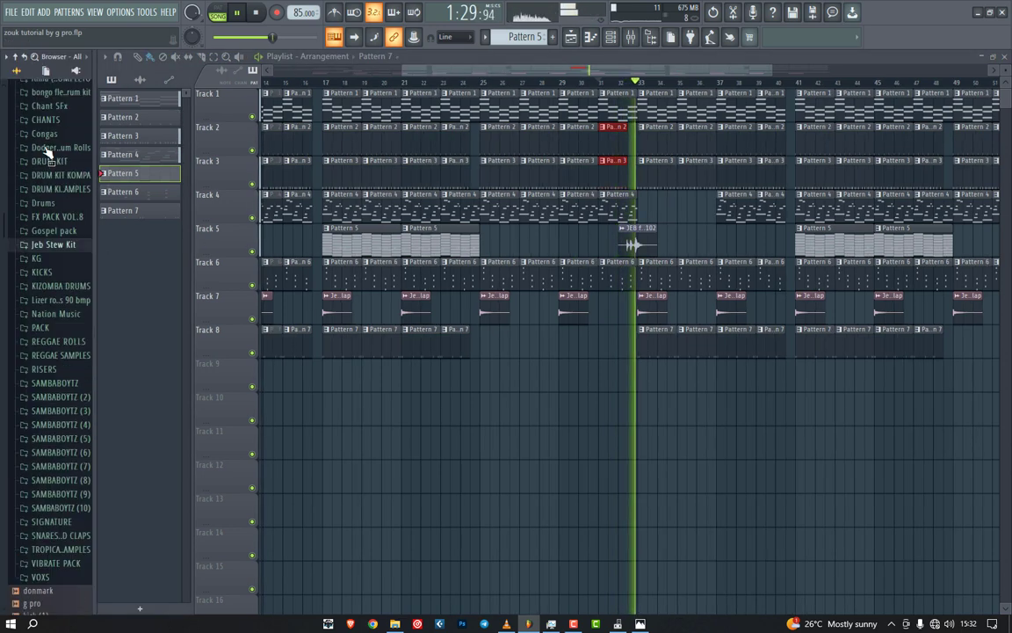
pyautogui.click(42, 239)
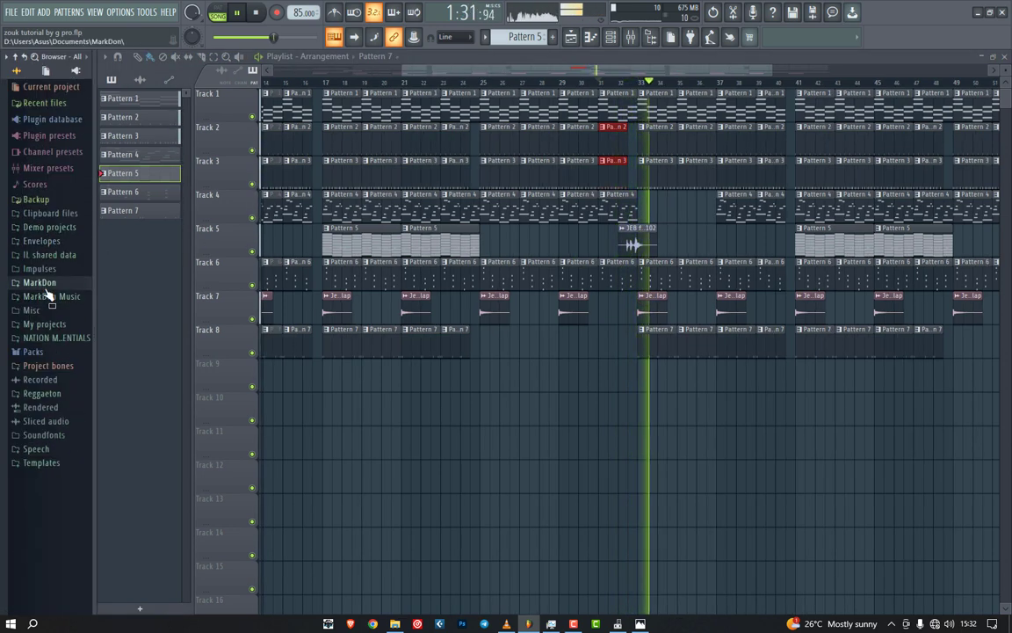
pyautogui.click(44, 365)
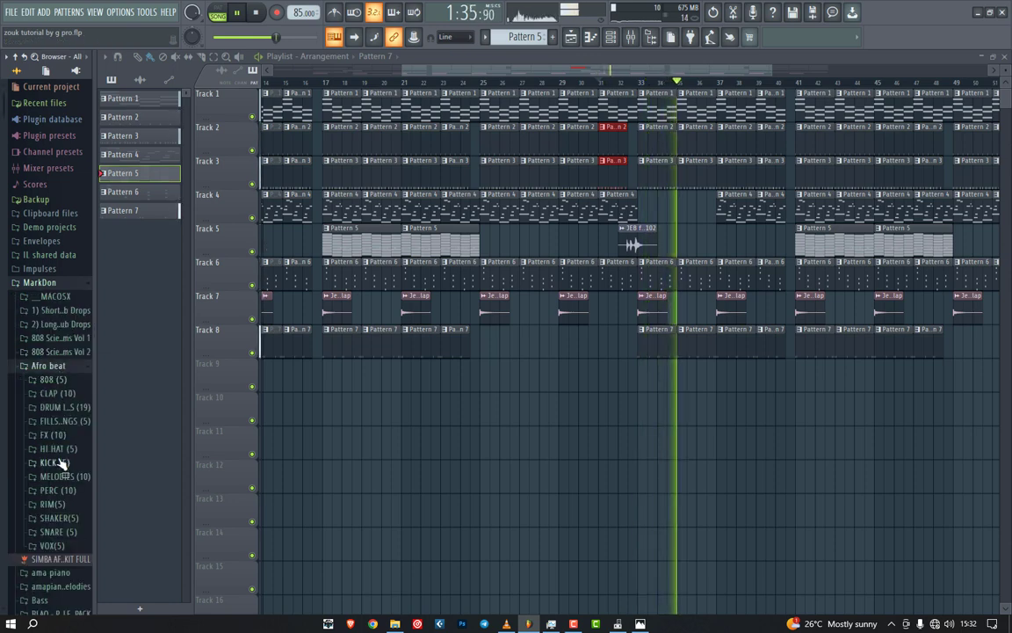
pyautogui.click(51, 435)
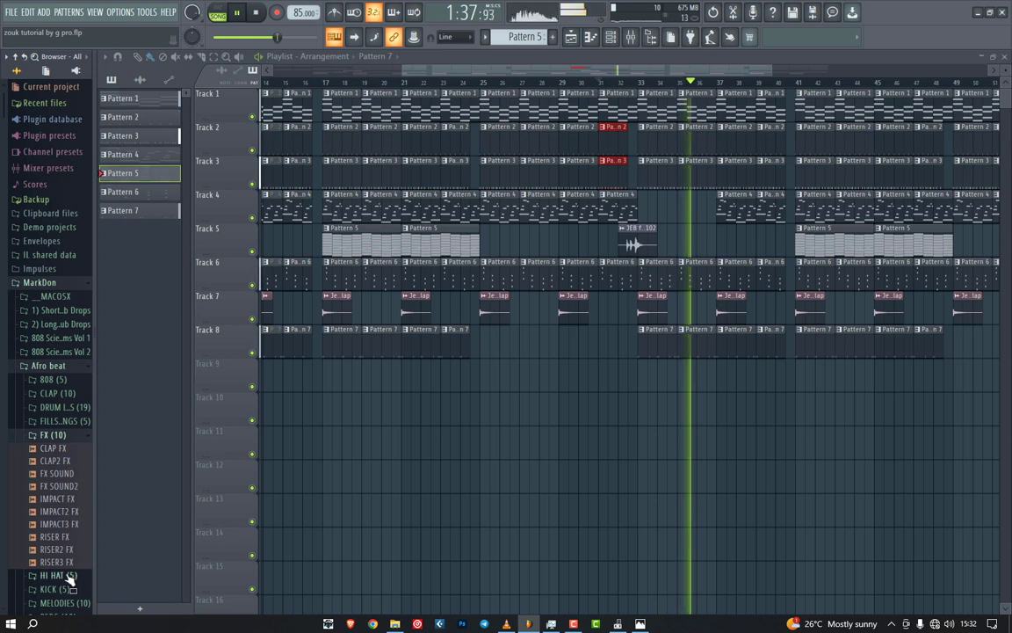
# Step: Place the RISER2 FX sample on Track 9 starting halfway through bar 35 and set its channel volume to 34%
pyautogui.moveTo(57, 549); pyautogui.dragTo(676, 379)
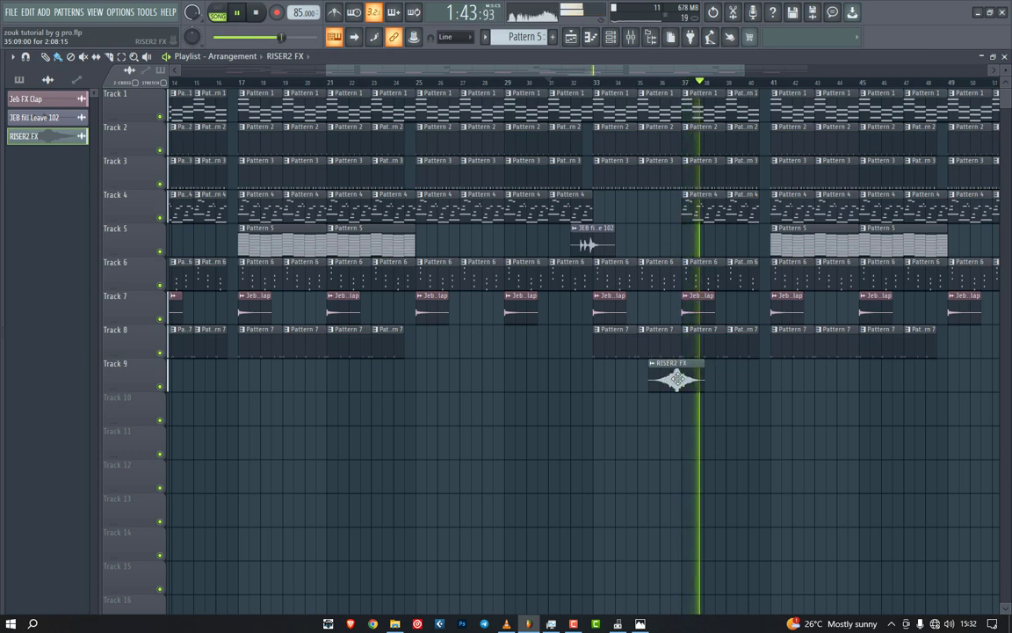
pyautogui.doubleClick(663, 371)
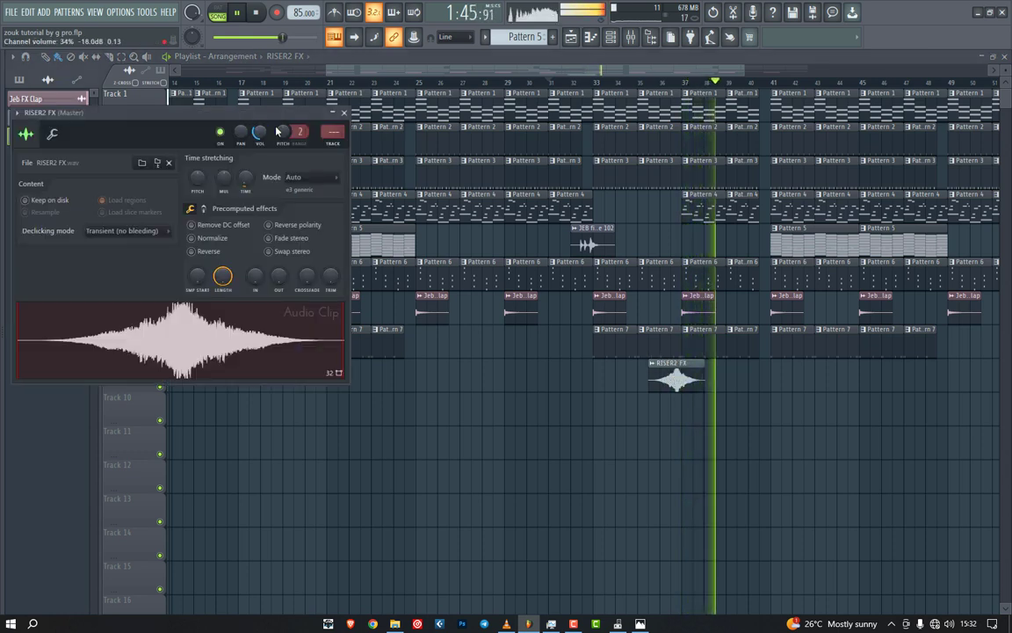
pyautogui.click(343, 112)
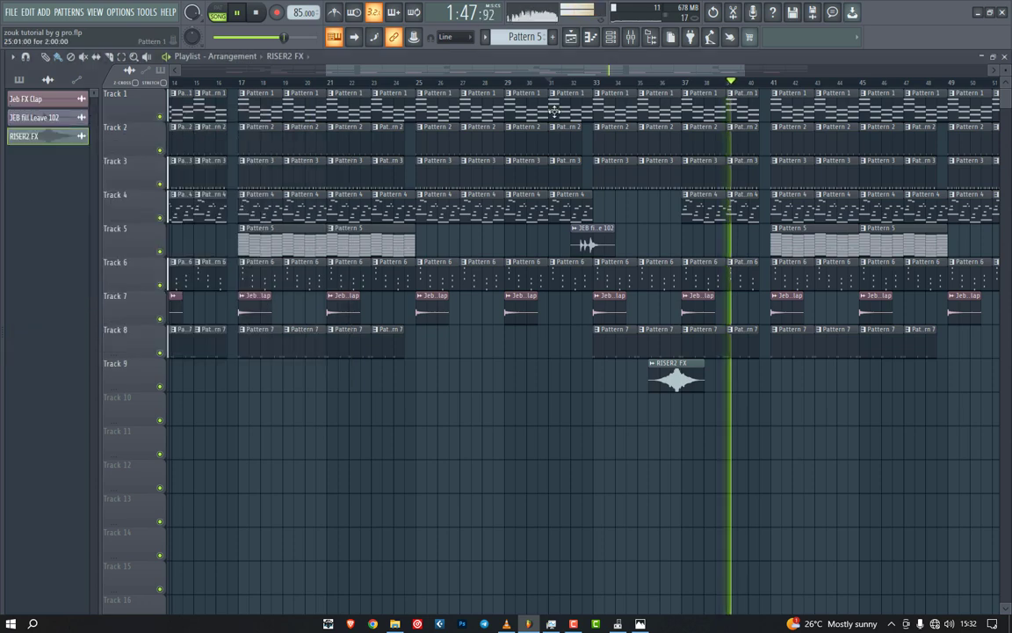
pyautogui.click(613, 41)
pyautogui.click(611, 40)
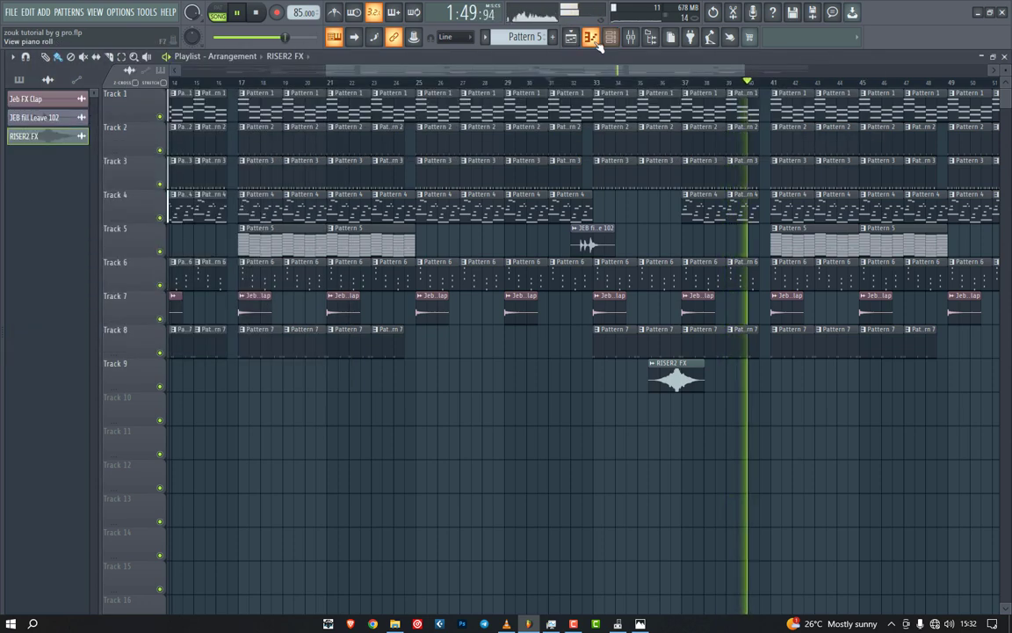
pyautogui.click(592, 39)
pyautogui.click(609, 40)
pyautogui.click(1004, 58)
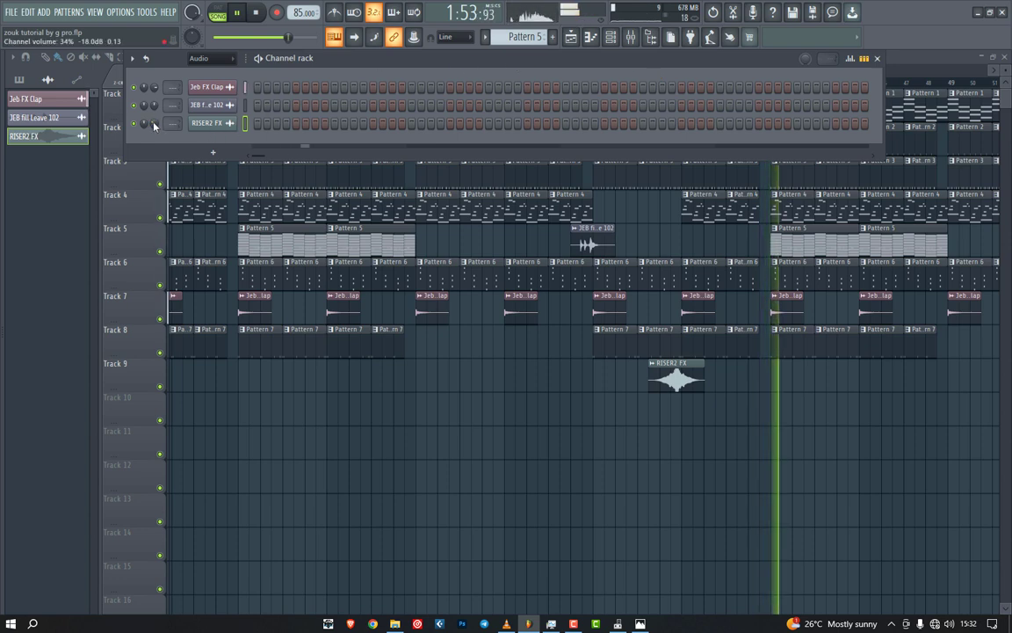
# Step: Turn playlist snapping off, nudge the RISER2 FX clip on Track 9 slightly later, and replay from bar 31
pyautogui.click(452, 36)
pyautogui.click(457, 70)
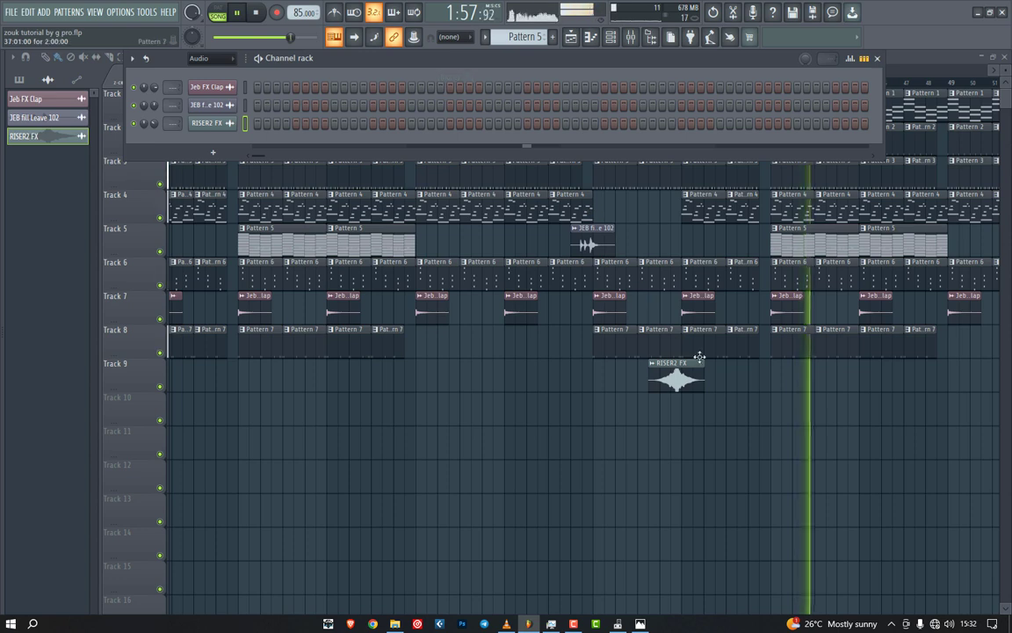
pyautogui.moveTo(691, 379); pyautogui.dragTo(696, 379)
pyautogui.click(548, 82)
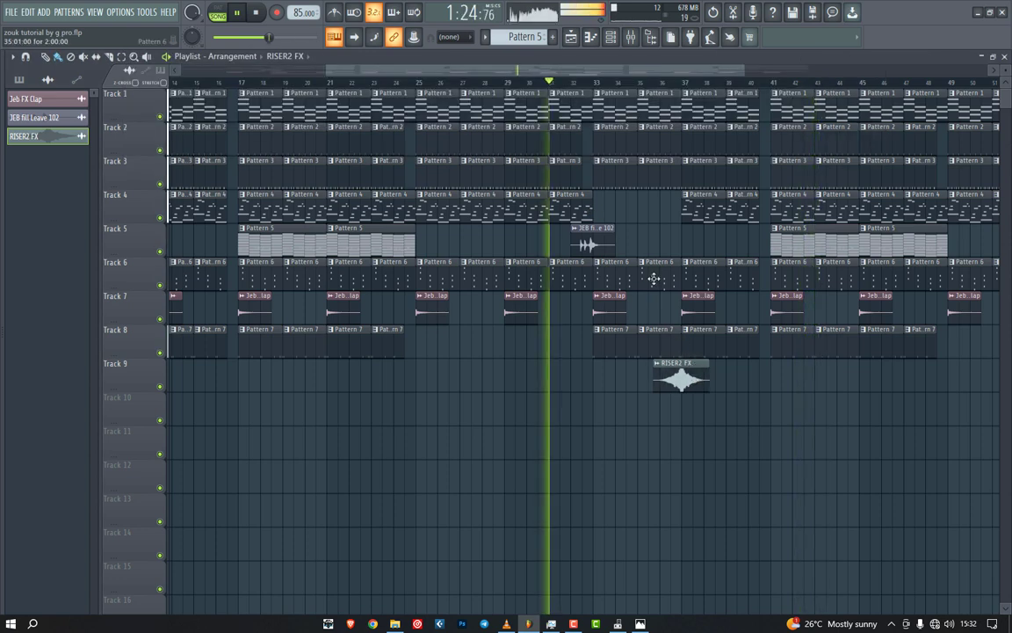
pyautogui.doubleClick(692, 375)
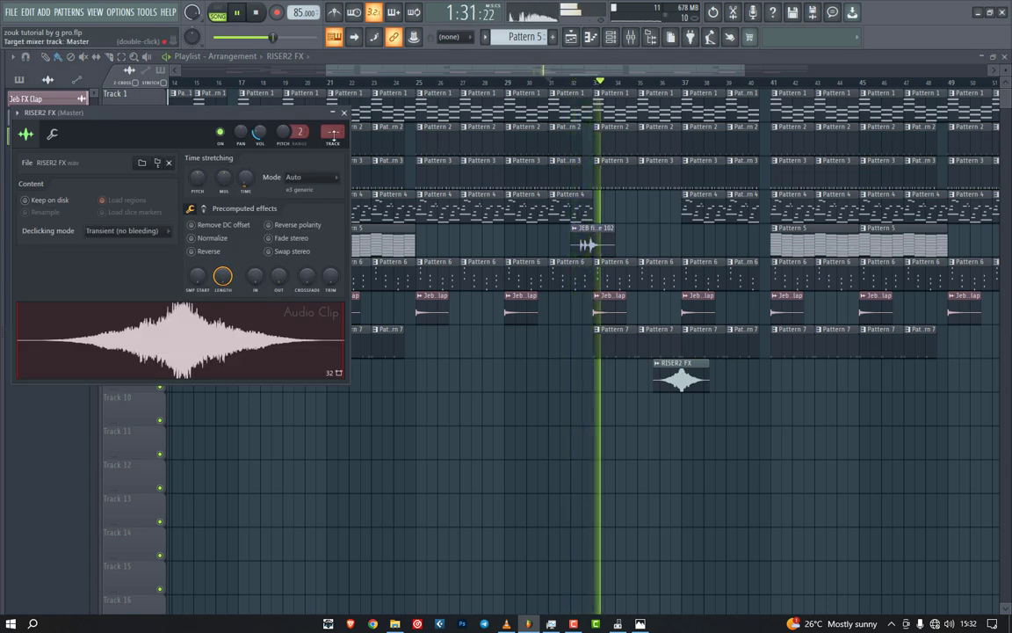
pyautogui.click(343, 112)
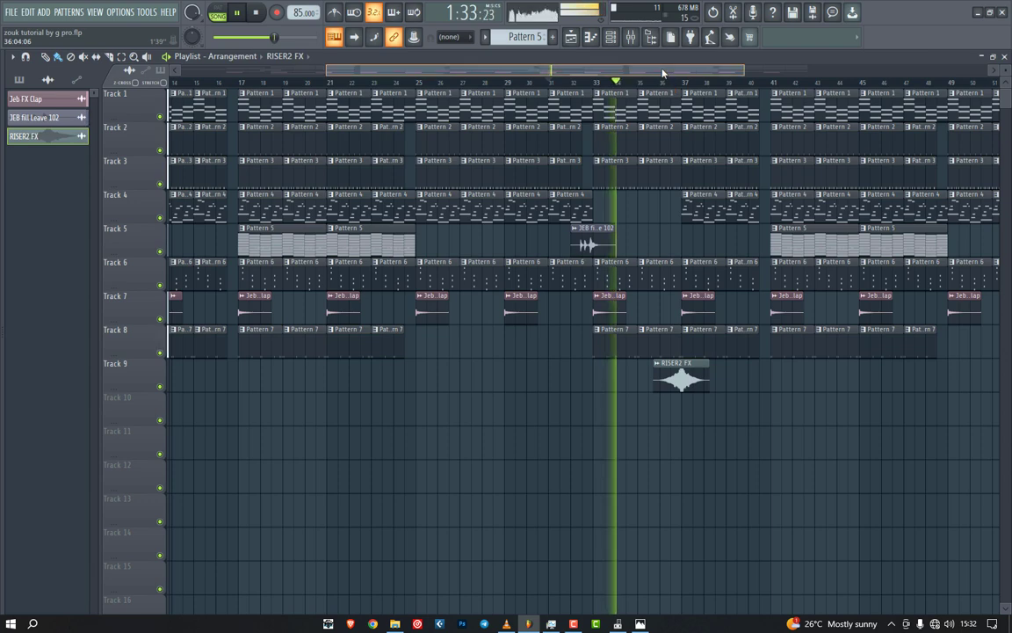
pyautogui.moveTo(659, 70); pyautogui.dragTo(687, 312)
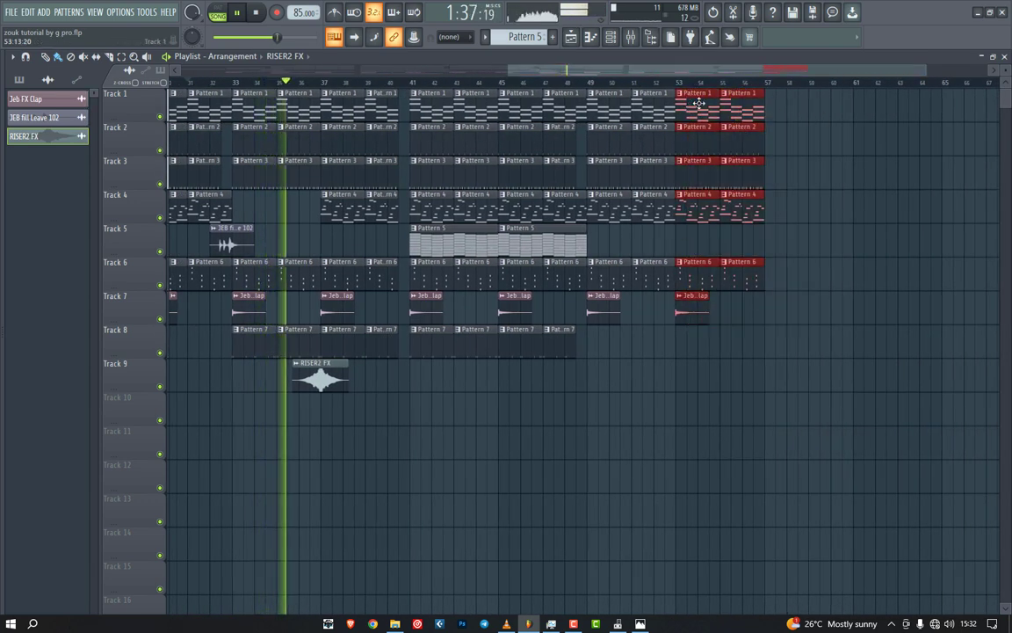
pyautogui.hotkey('ctrl', 'b')
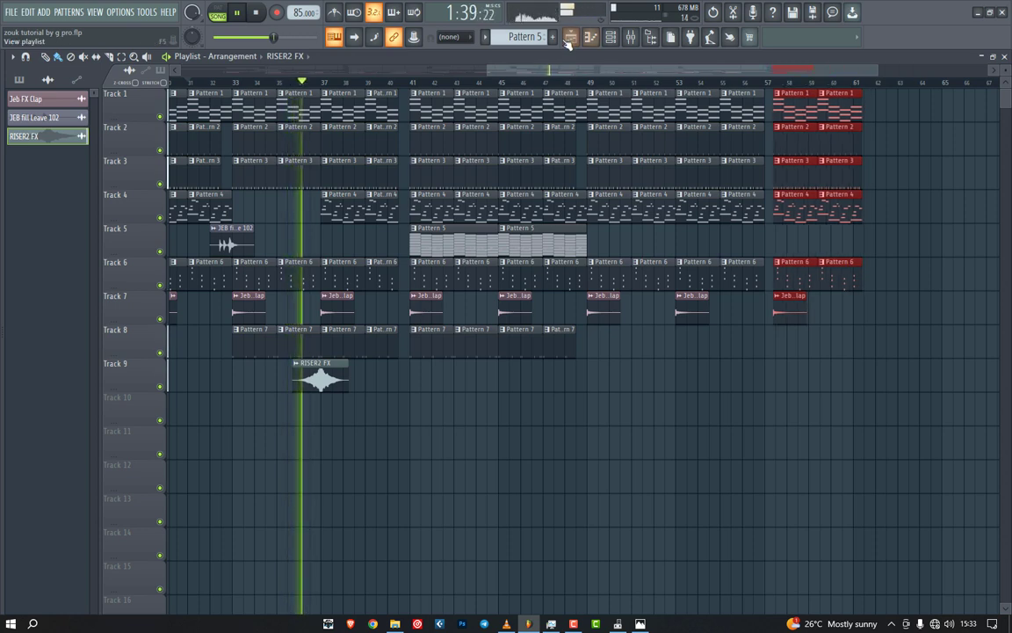
pyautogui.press('Delete')
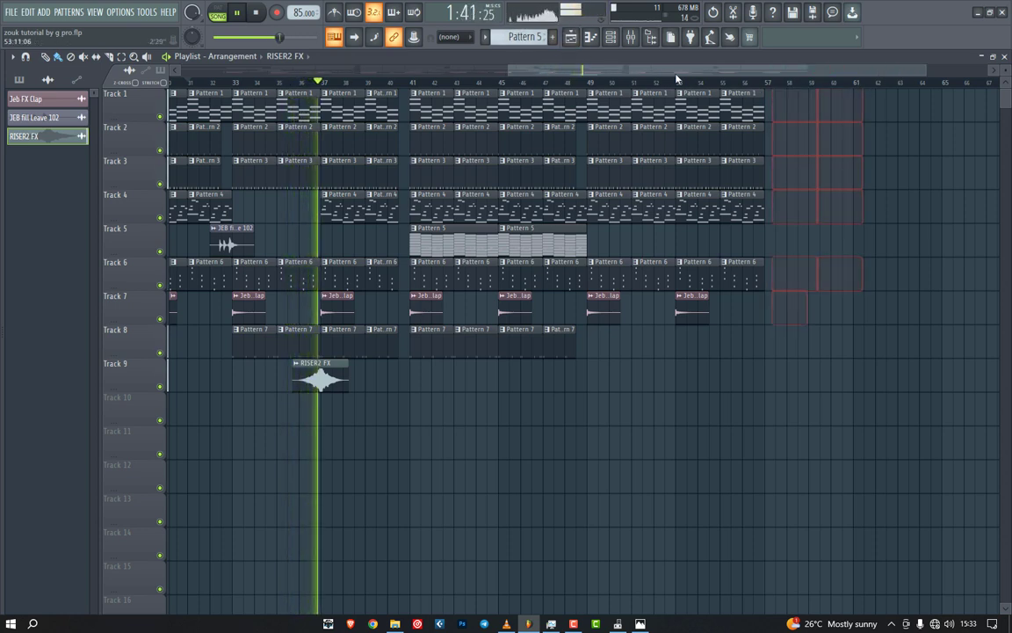
# Step: Set playlist snapping to Line, slice the RISER2 FX clip on Track 9 at bar 37, and delete the part after the cut
pyautogui.click(471, 39)
pyautogui.click(457, 182)
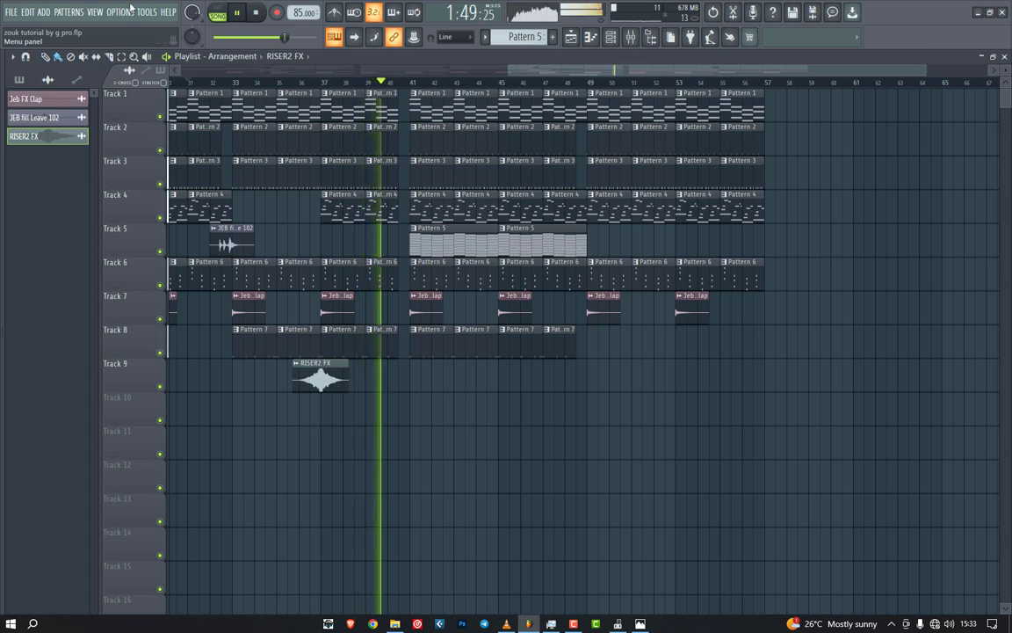
pyautogui.click(277, 83)
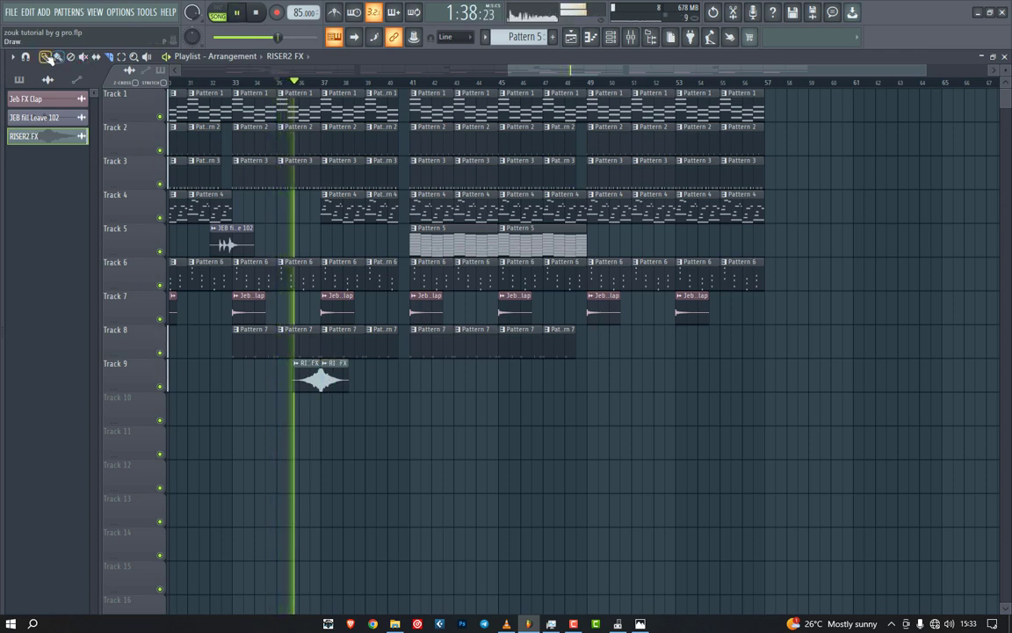
pyautogui.rightClick(335, 378)
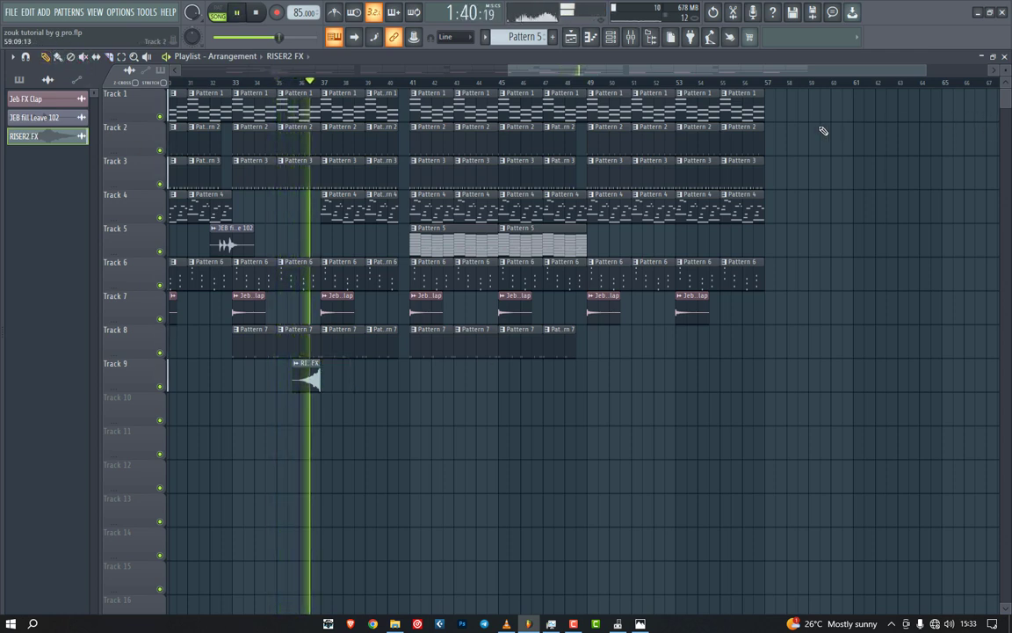
# Step: Copy the clips of bars 49 to 56 to bar 57, keeping only one Jeb FX Clap in the copy, at bar 57
pyautogui.moveTo(802, 102); pyautogui.dragTo(616, 363)
pyautogui.moveTo(609, 108)
pyautogui.mouseDown()
pyautogui.moveTo(826, 114)
pyautogui.moveTo(787, 114)
pyautogui.mouseUp()
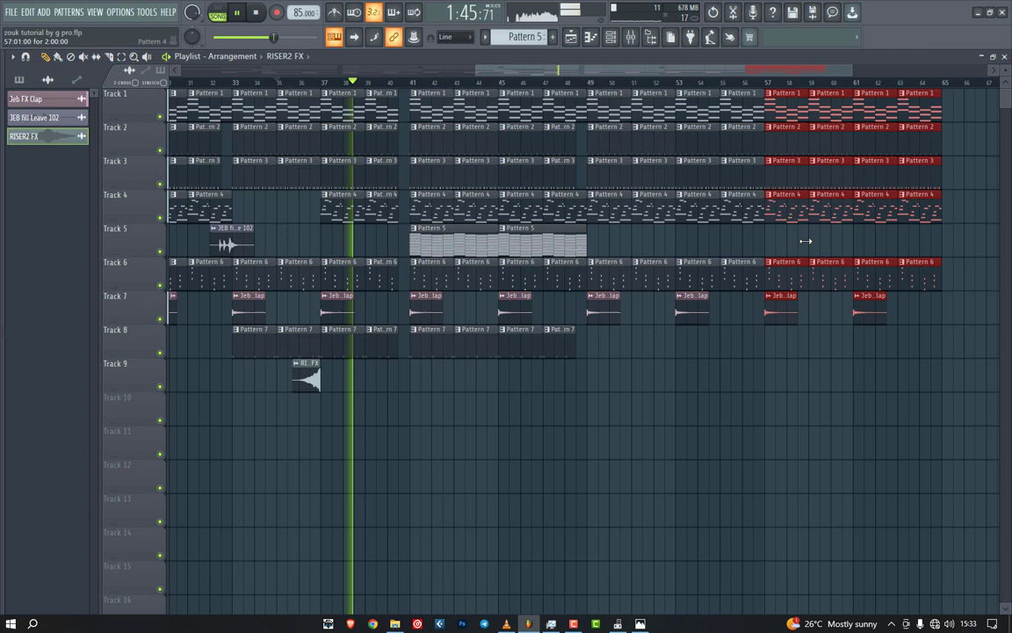
pyautogui.rightClick(780, 316)
pyautogui.moveTo(876, 306); pyautogui.dragTo(779, 295)
# Step: Delete the four Pattern 4 clips on Track 4 covering bars 57 to 64
pyautogui.rightClick(784, 209)
pyautogui.rightClick(830, 210)
pyautogui.rightClick(876, 213)
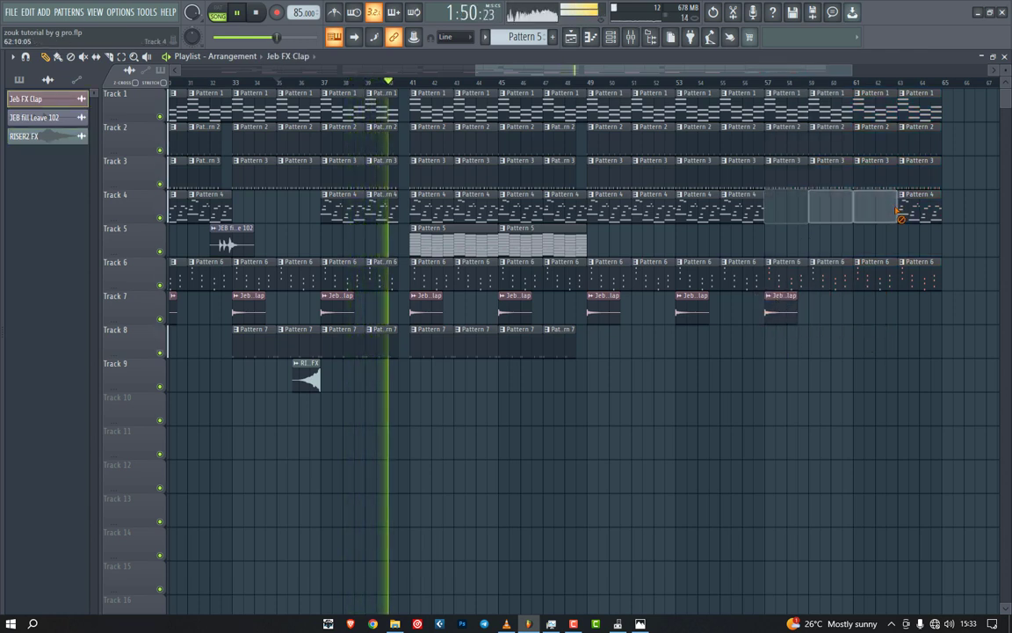
pyautogui.rightClick(917, 214)
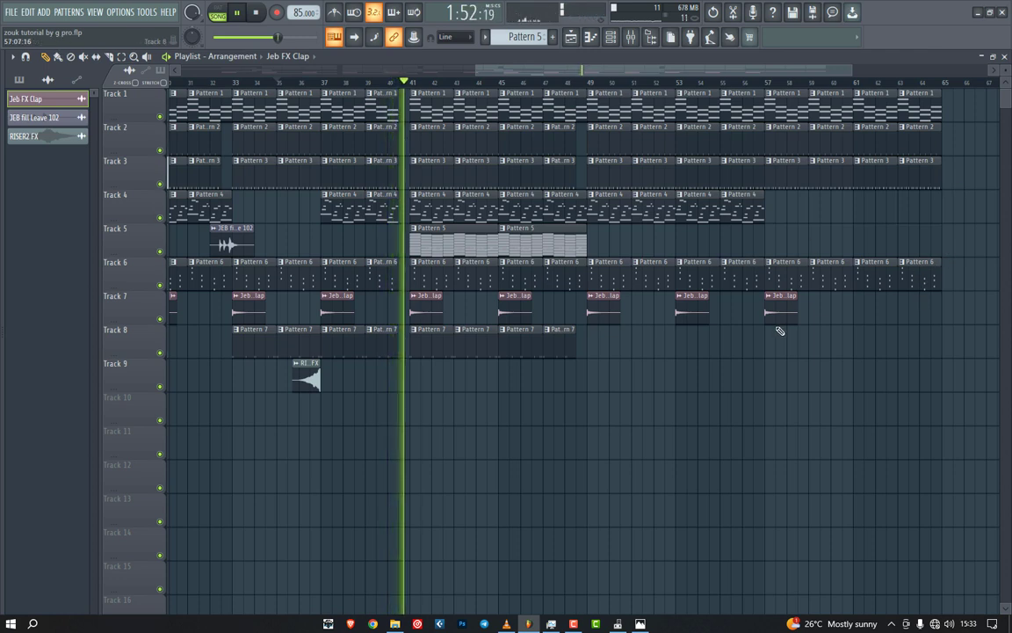
# Step: Add a Jeb FX Clap at bar 65 on Track 7 and copy both Pattern 5 clips from bar 41 to bar 57
pyautogui.click(918, 299)
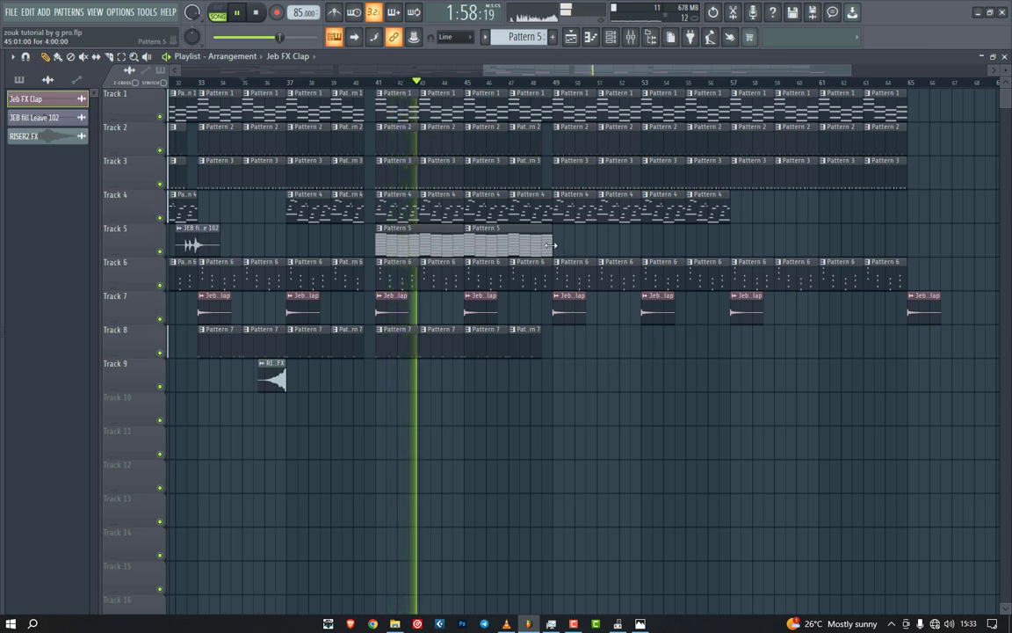
pyautogui.moveTo(502, 240); pyautogui.dragTo(866, 252)
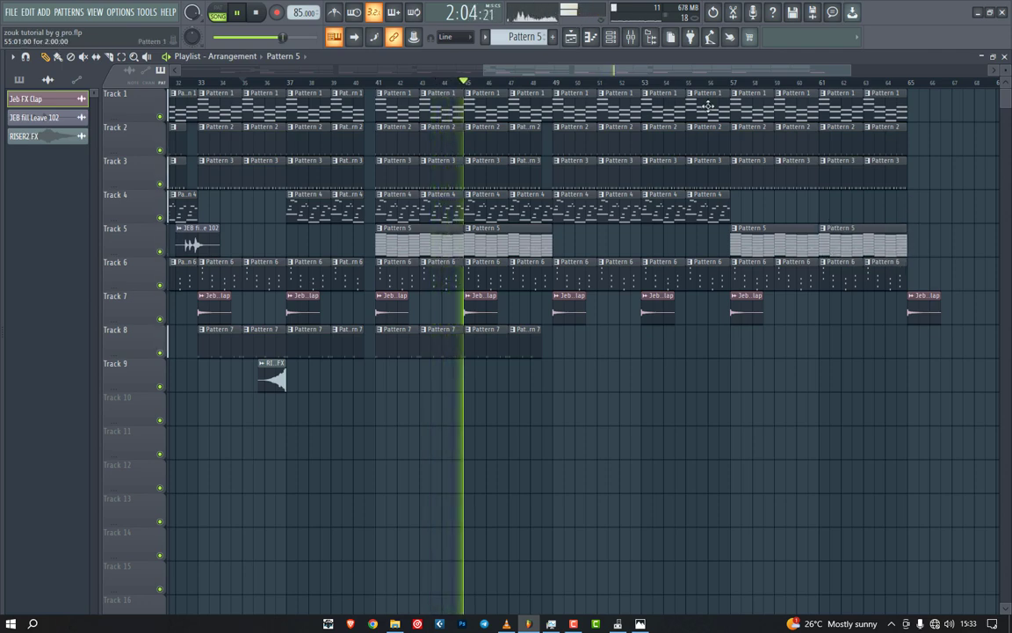
# Step: Move the Sampler notes out of Pattern 5 into a new pattern and place that pattern at bar 1 on Track 9
pyautogui.moveTo(648, 72); pyautogui.dragTo(407, 53)
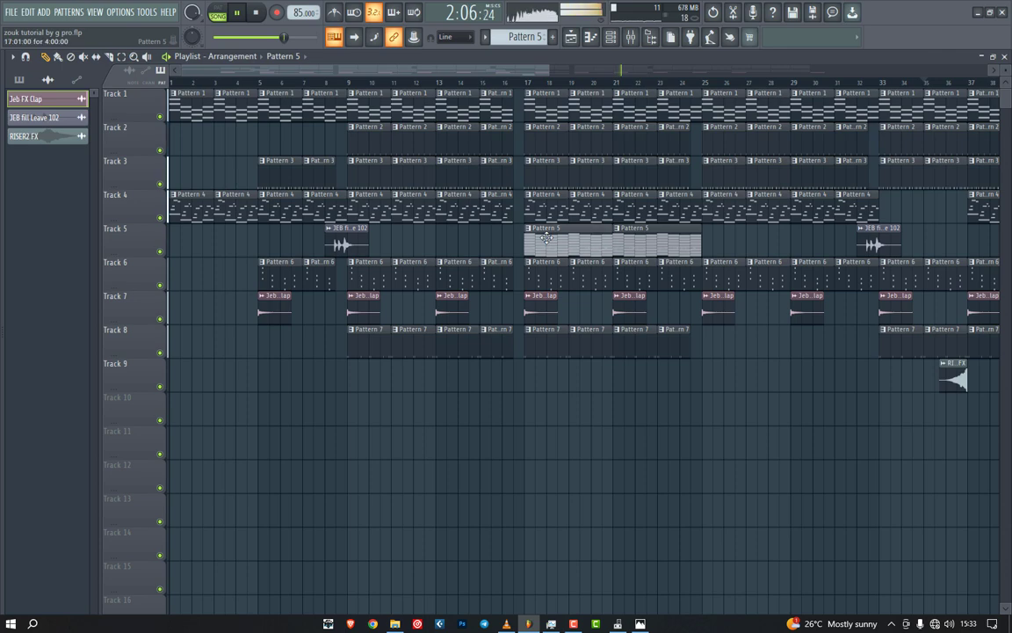
pyautogui.click(546, 237)
pyautogui.click(603, 44)
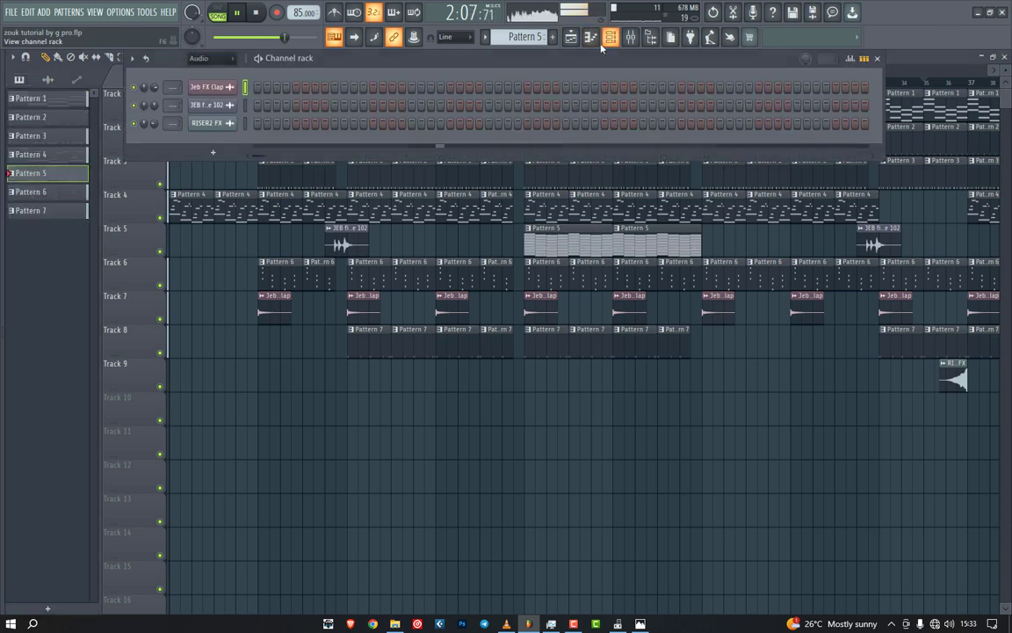
pyautogui.click(218, 99)
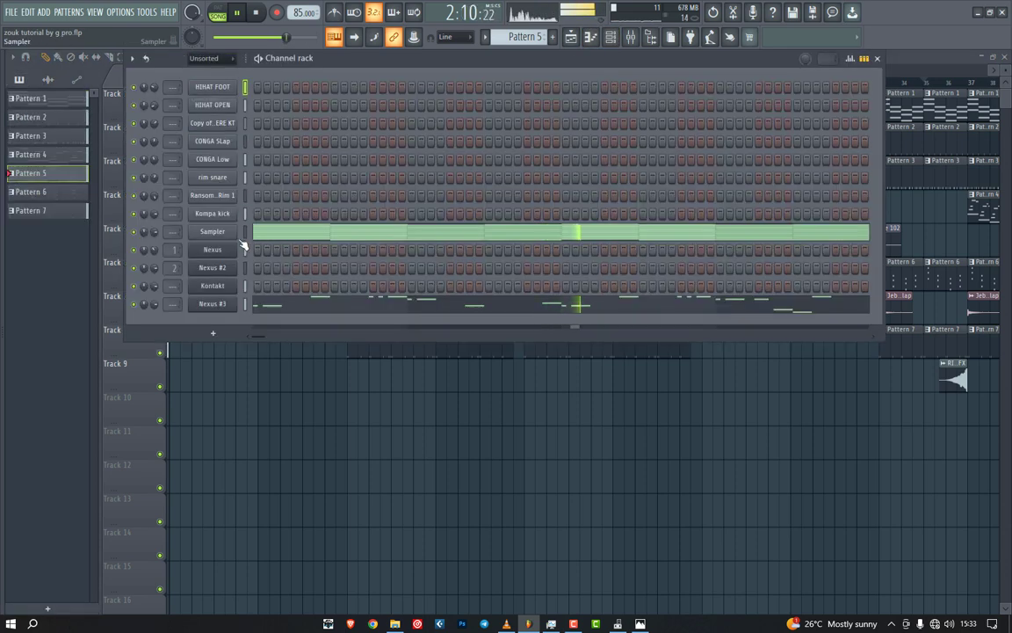
pyautogui.hotkey('ctrl', 'x')
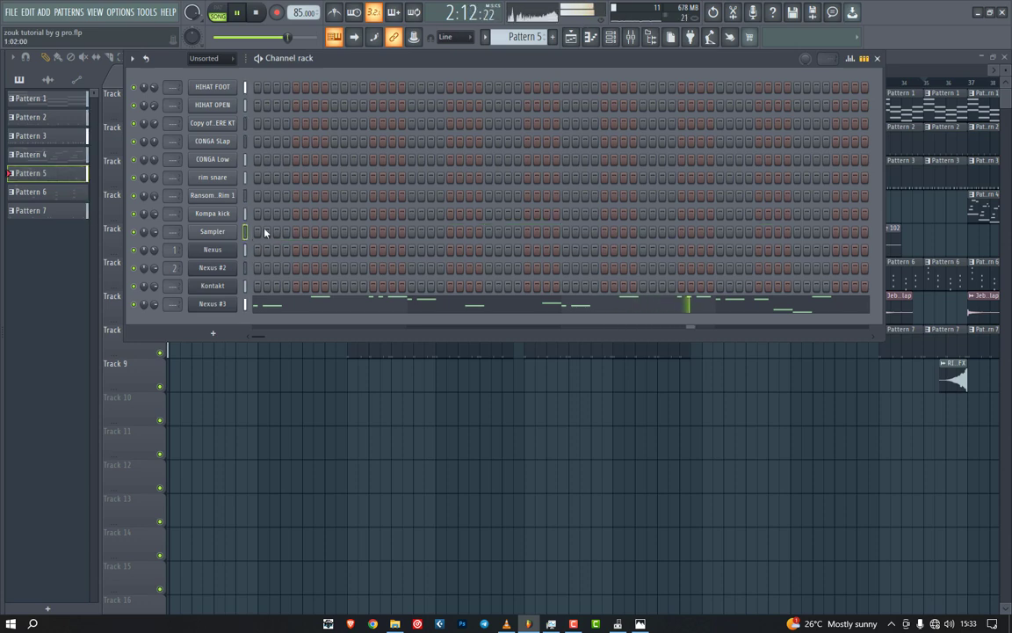
pyautogui.click(553, 37)
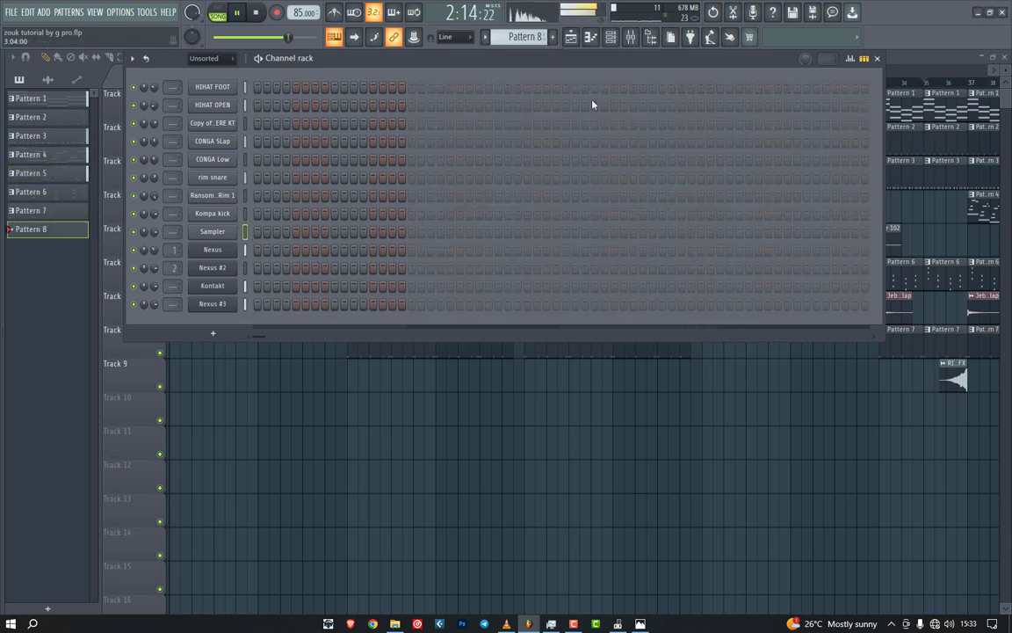
pyautogui.hotkey('ctrl', 'v')
pyautogui.click(571, 37)
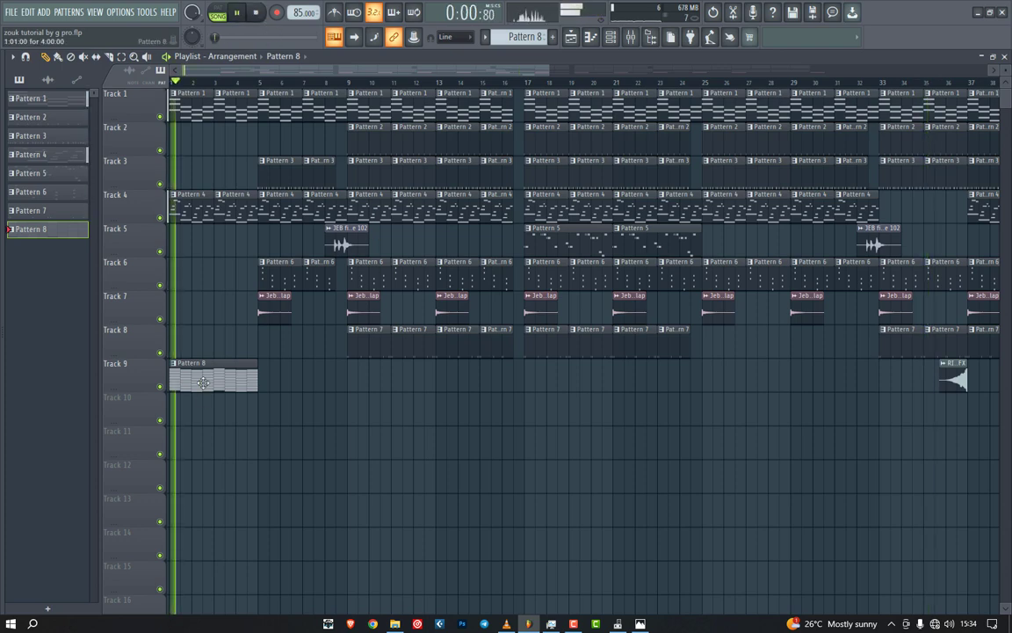
# Step: Route the Kontakt and Nexus #3 channels to mixer tracks 3 and 4
pyautogui.click(613, 42)
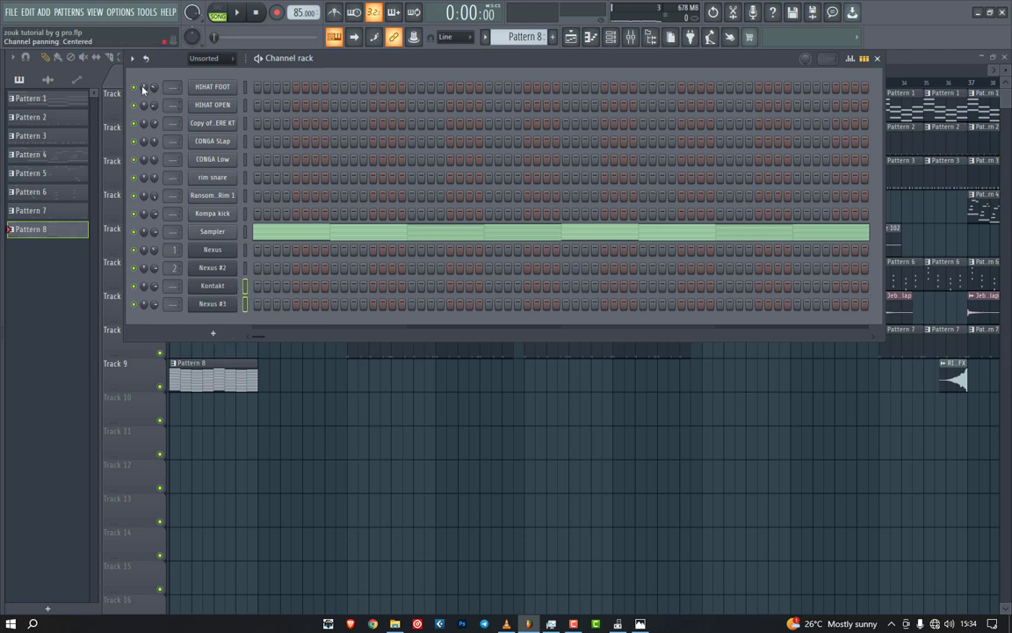
pyautogui.click(132, 59)
pyautogui.click(207, 240)
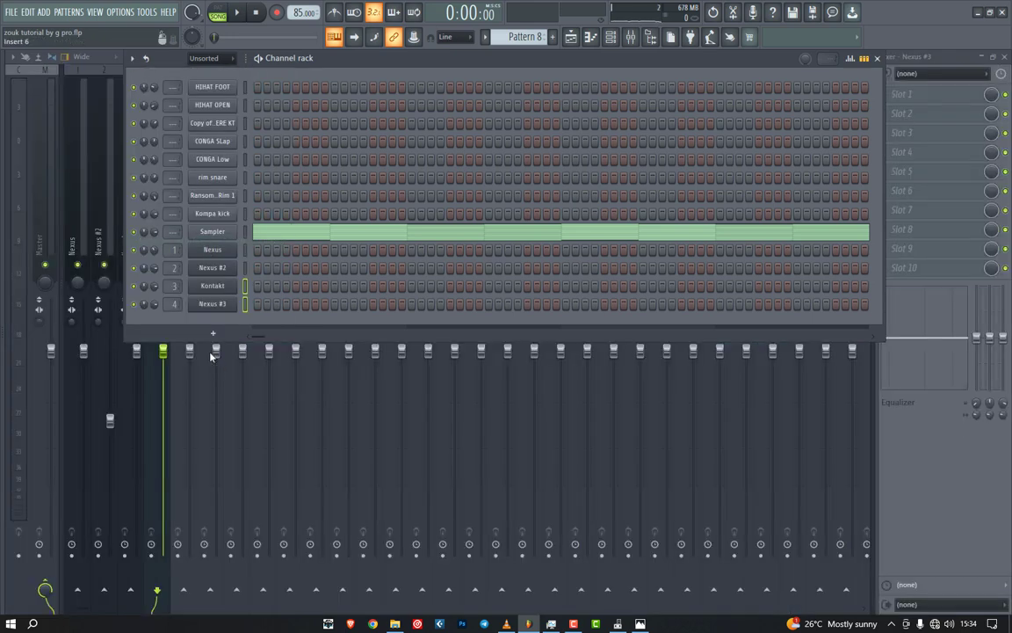
# Step: Add another Kontakt instrument channel, browse the Breath Of Anatolia library's instruments, and return to the playlist
pyautogui.click(193, 332)
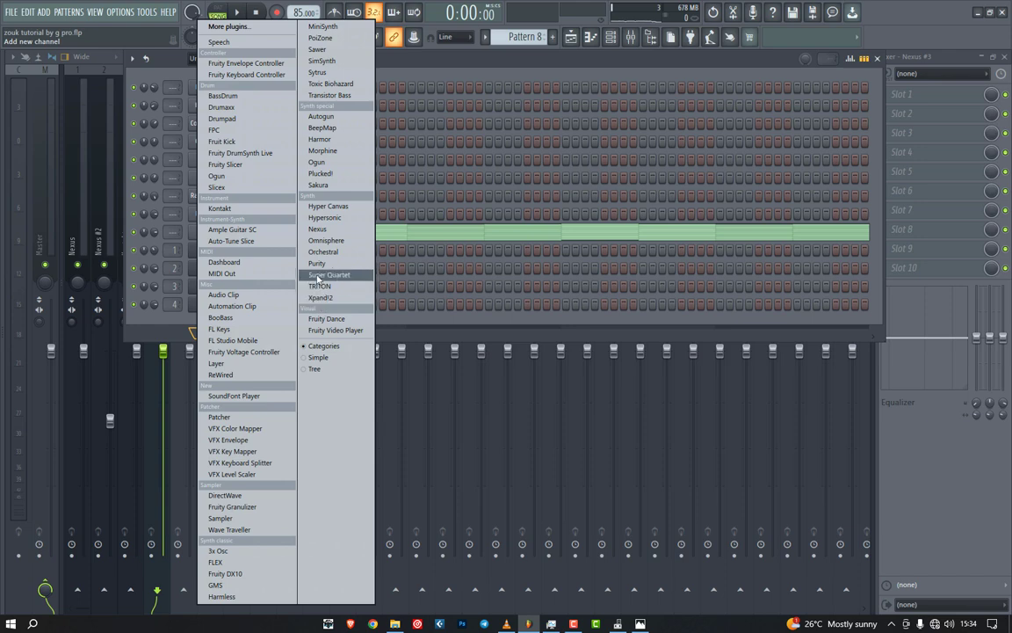
pyautogui.click(221, 208)
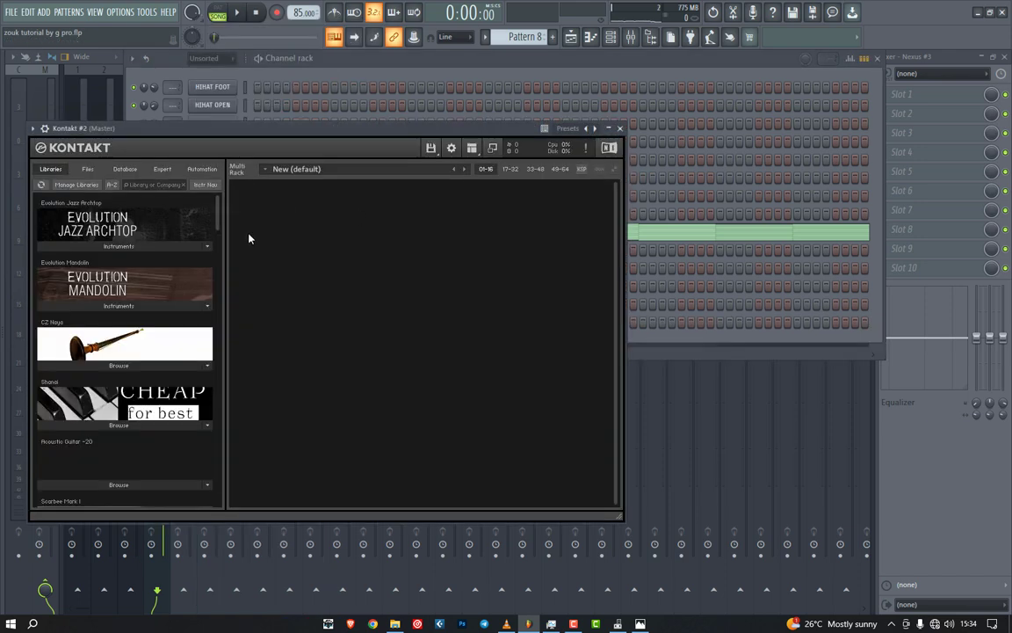
pyautogui.moveTo(216, 223); pyautogui.dragTo(222, 320)
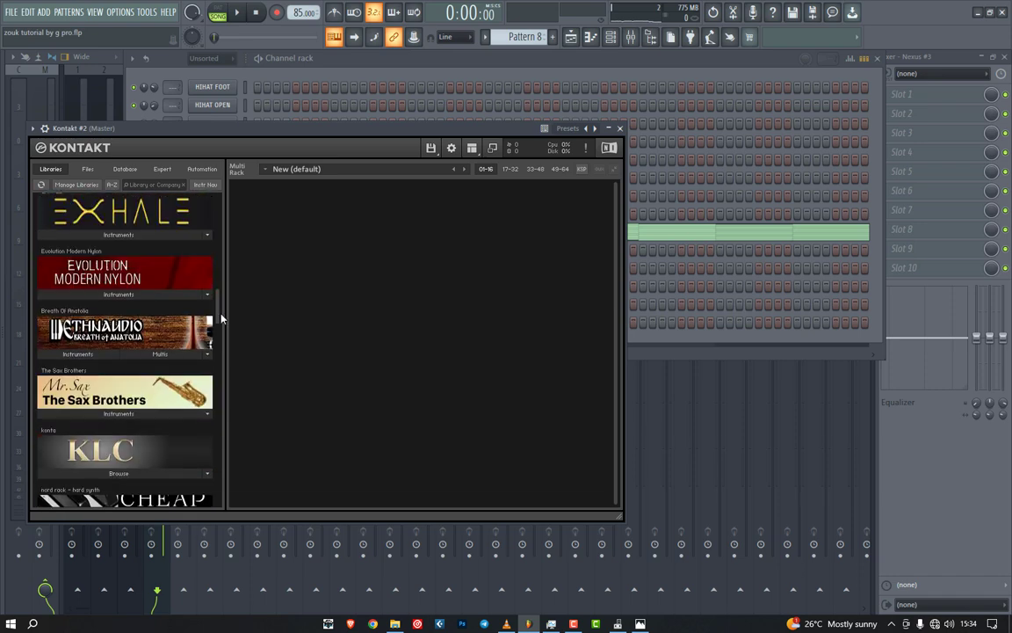
pyautogui.click(111, 357)
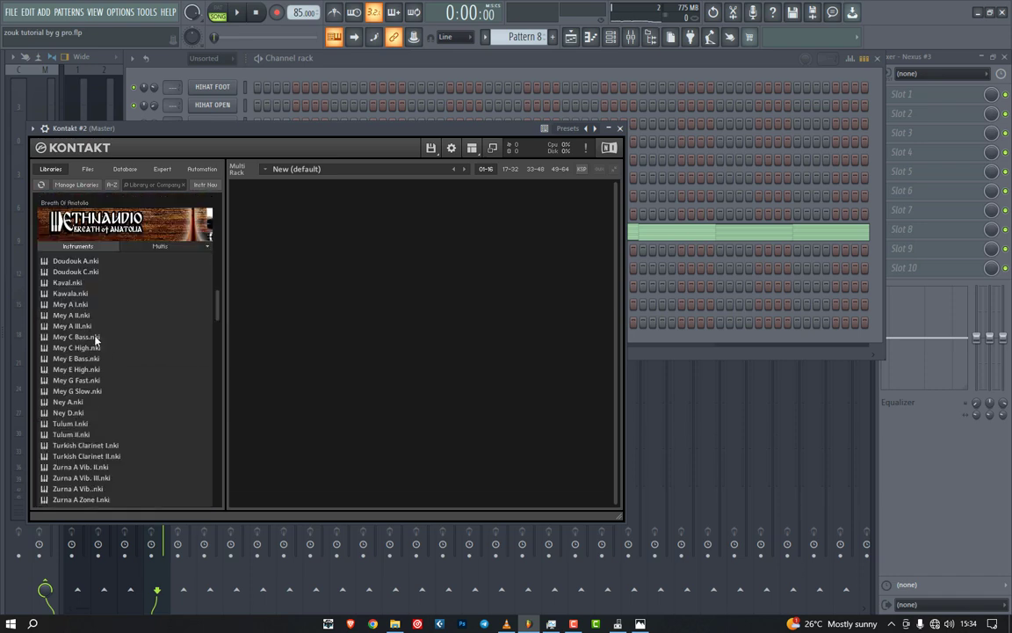
pyautogui.click(620, 129)
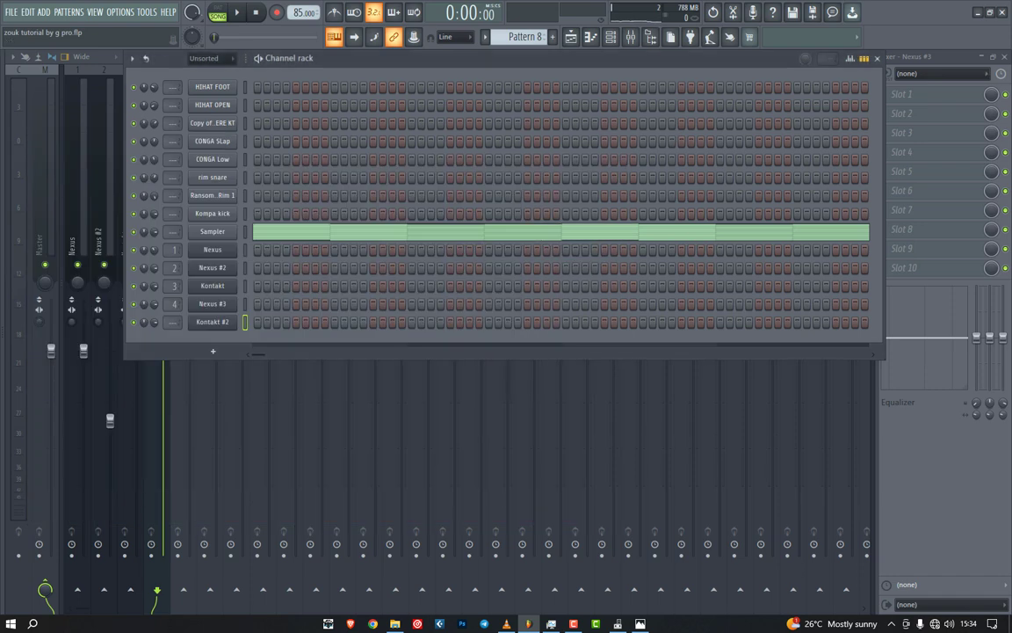
pyautogui.click(878, 59)
pyautogui.click(1004, 57)
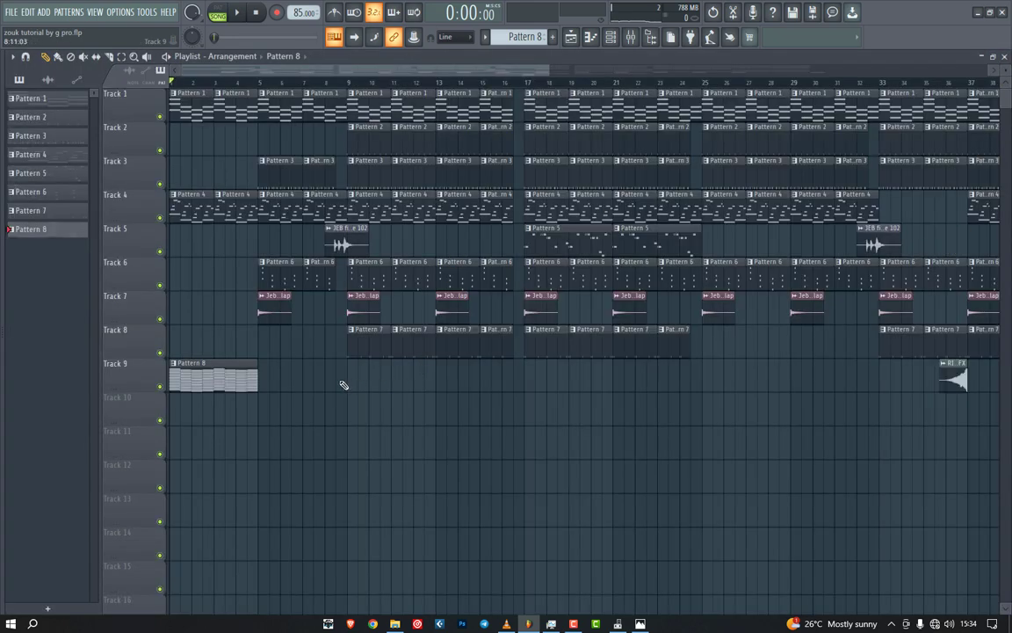
# Step: Open the piano roll of the Kontakt #2 channel in Pattern 8 and audition the song's opening from bar 1
pyautogui.click(612, 39)
pyautogui.rightClick(217, 327)
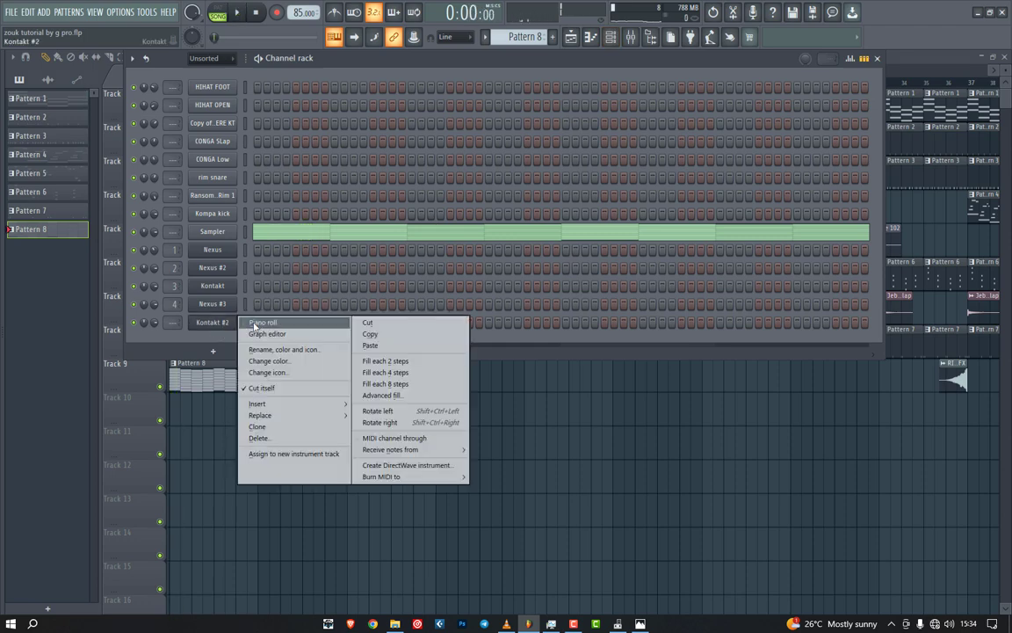
pyautogui.click(250, 327)
pyautogui.press('space')
pyautogui.press('space')
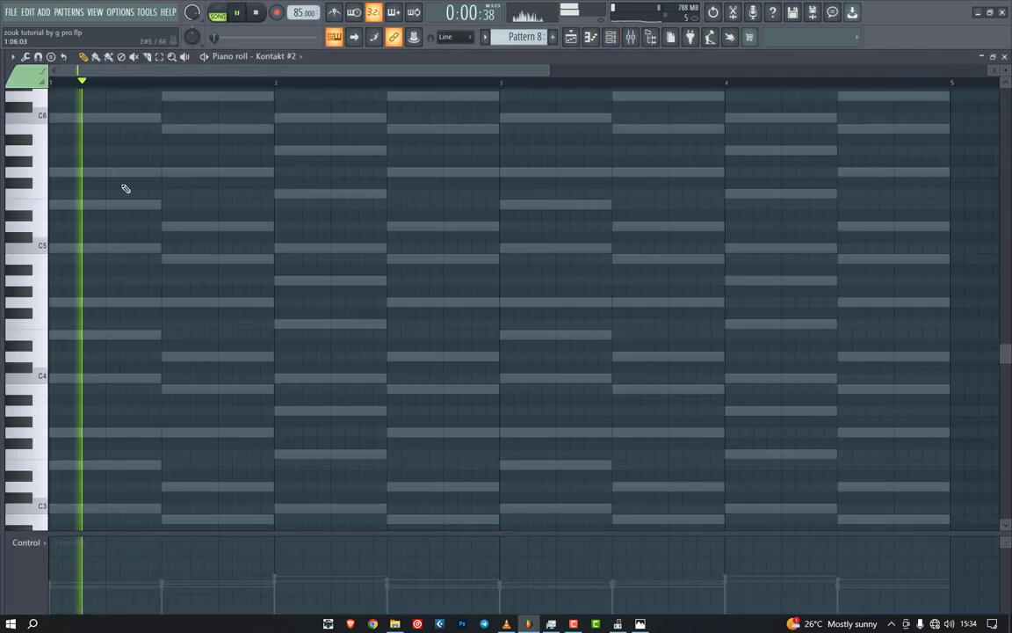
pyautogui.scroll(1, 121, 187)
pyautogui.press('space')
pyautogui.press('space')
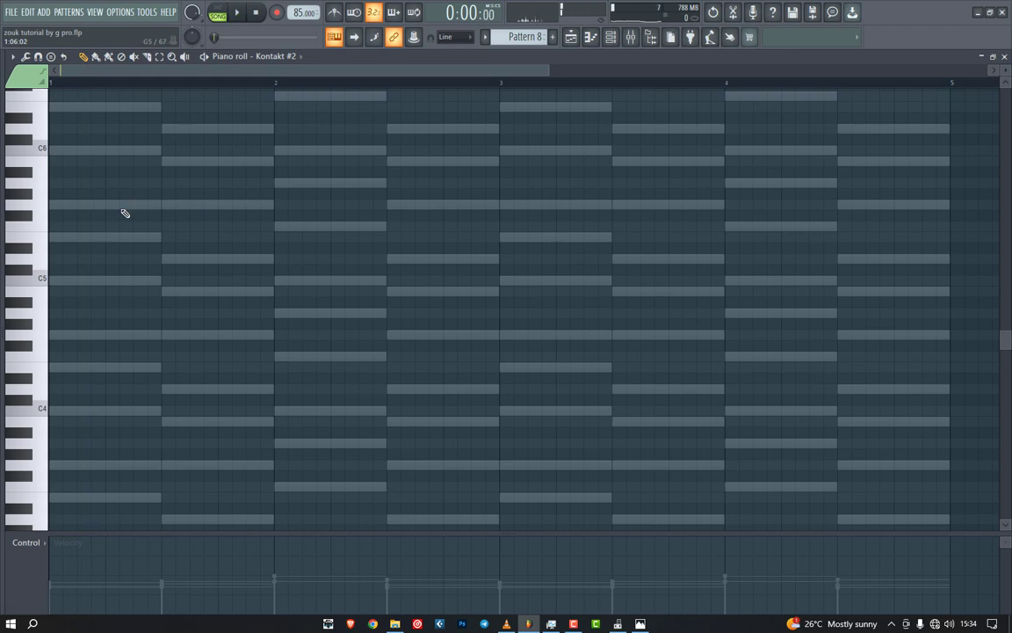
pyautogui.scroll(2, 139, 197)
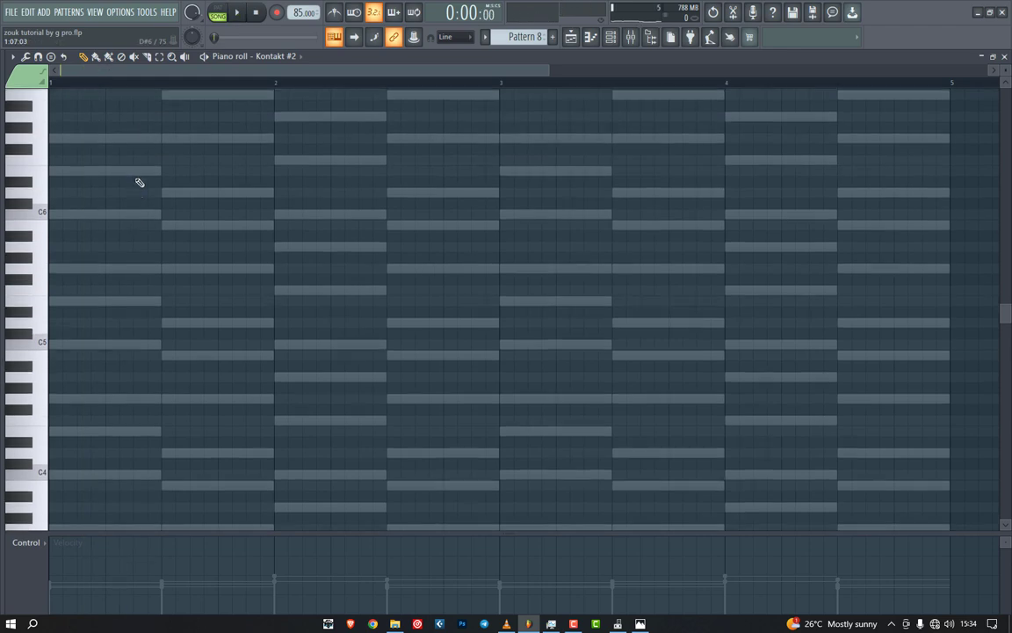
# Step: Place a G6 note at step 7 of bar 1 and extend it to eight steps, auditioning it against the song
pyautogui.press('space')
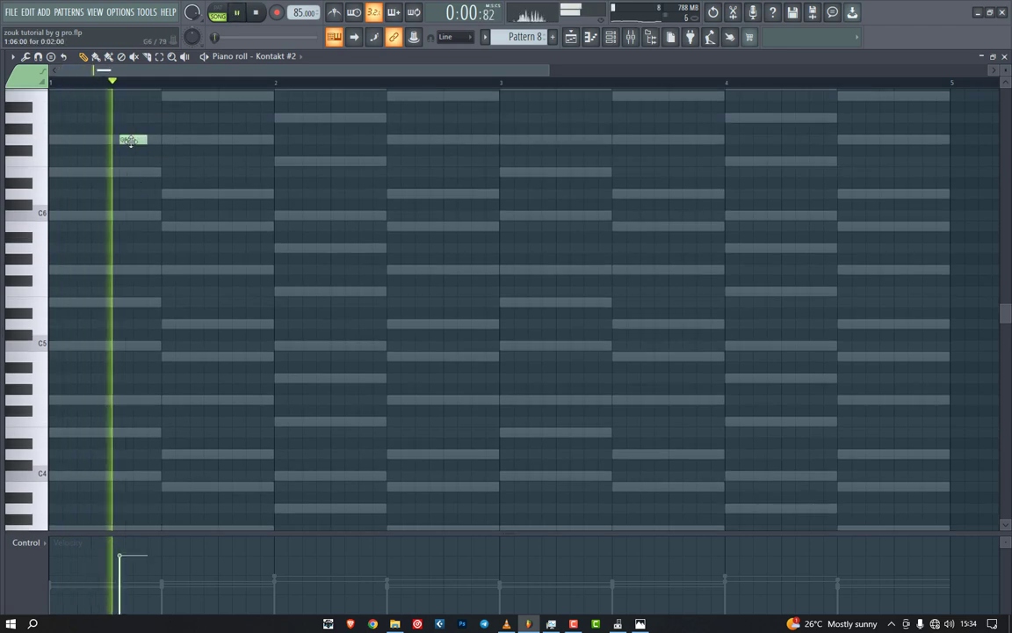
pyautogui.press('space')
pyautogui.scroll(2, 137, 179)
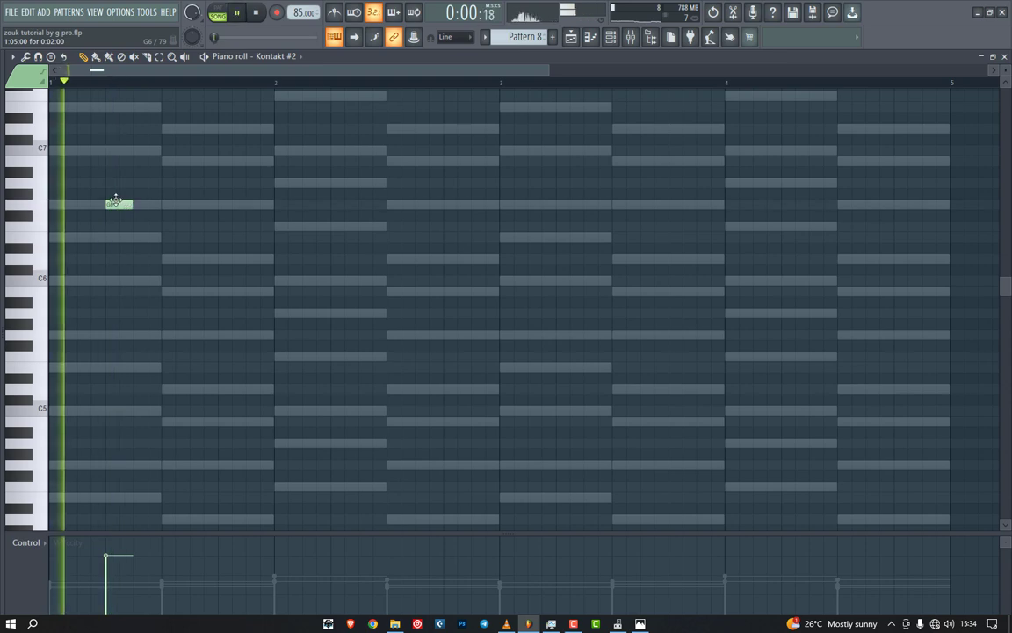
pyautogui.moveTo(115, 201); pyautogui.dragTo(143, 203)
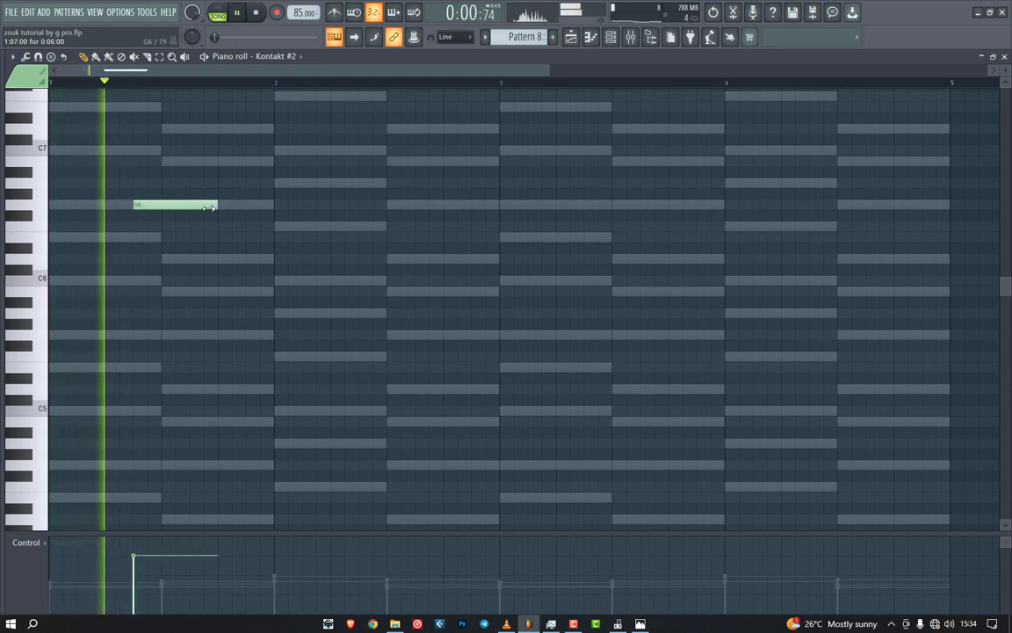
pyautogui.moveTo(216, 207); pyautogui.dragTo(245, 208)
pyautogui.press('space')
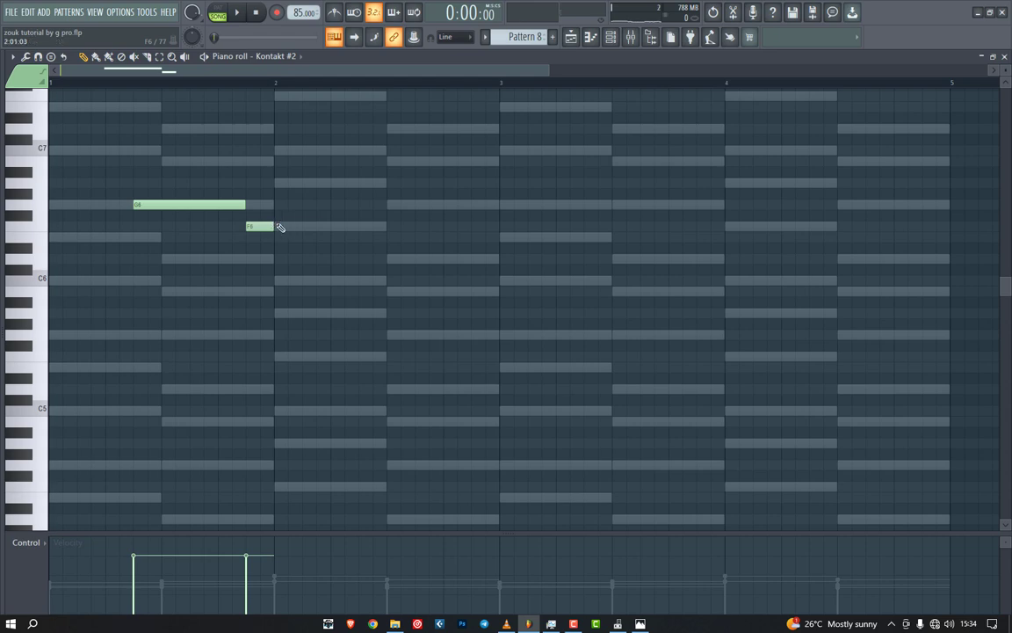
pyautogui.press('space')
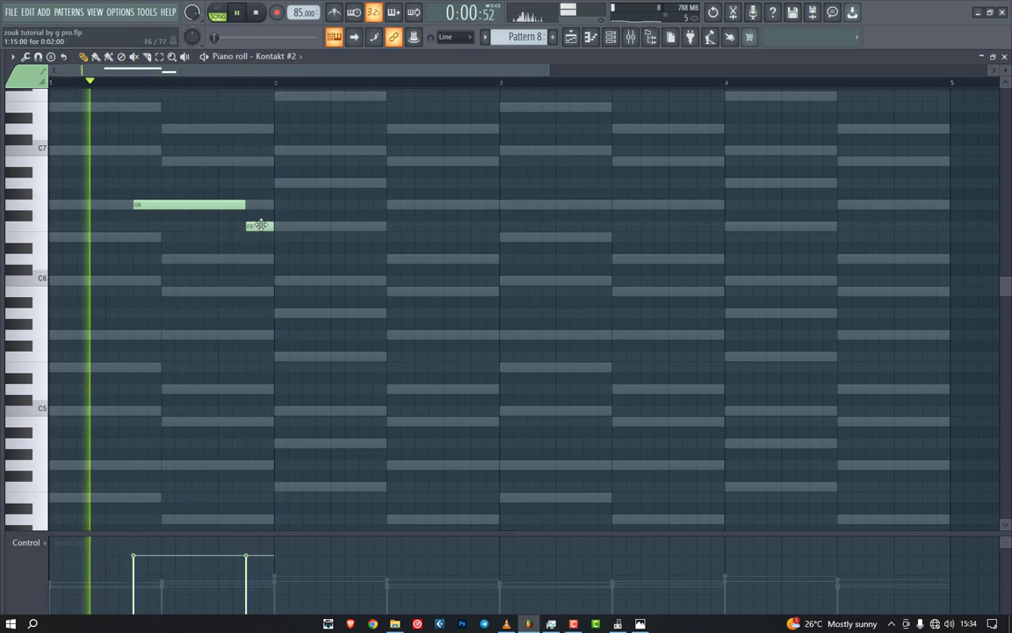
pyautogui.moveTo(273, 226); pyautogui.dragTo(256, 229)
pyautogui.click(266, 237)
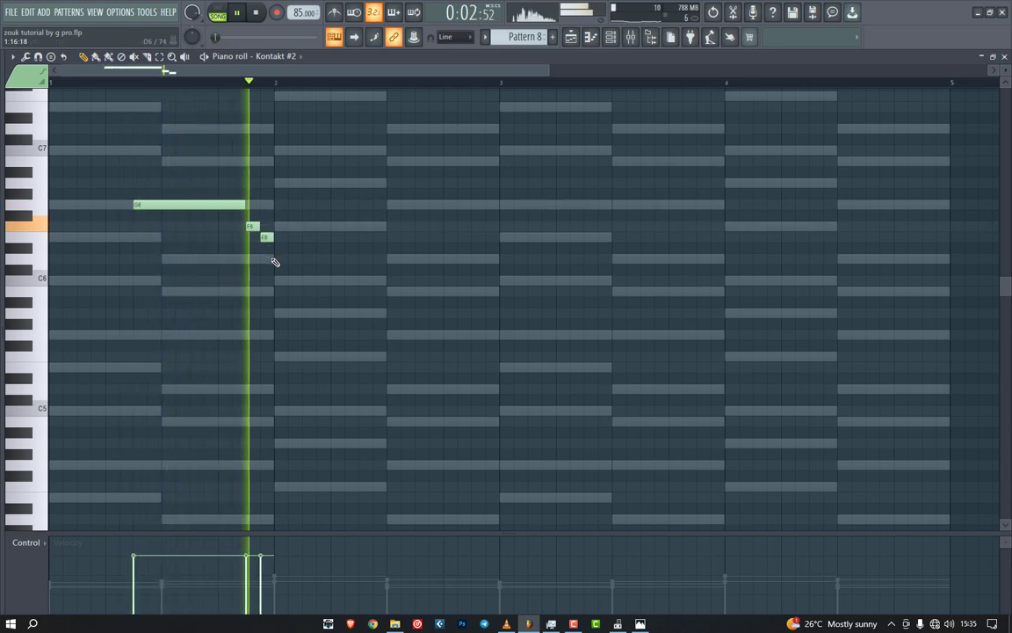
pyautogui.rightClick(265, 237)
pyautogui.rightClick(253, 228)
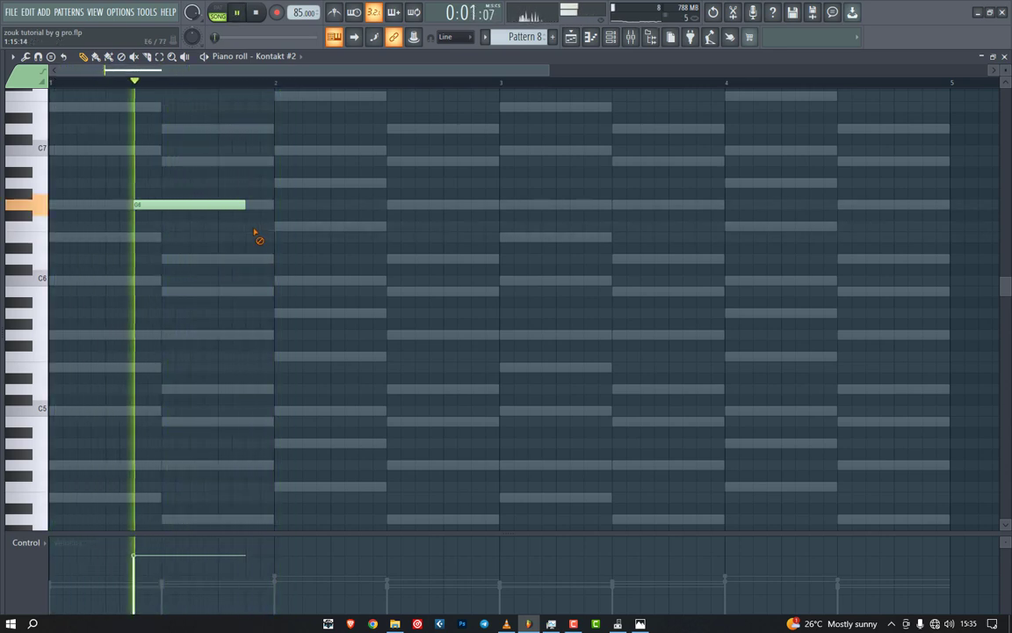
# Step: Add one-step A6 and B6 notes ending bar 1, a six-step C7 starting bar 2, and a one-step B6 directly after it
pyautogui.click(250, 182)
pyautogui.press('space')
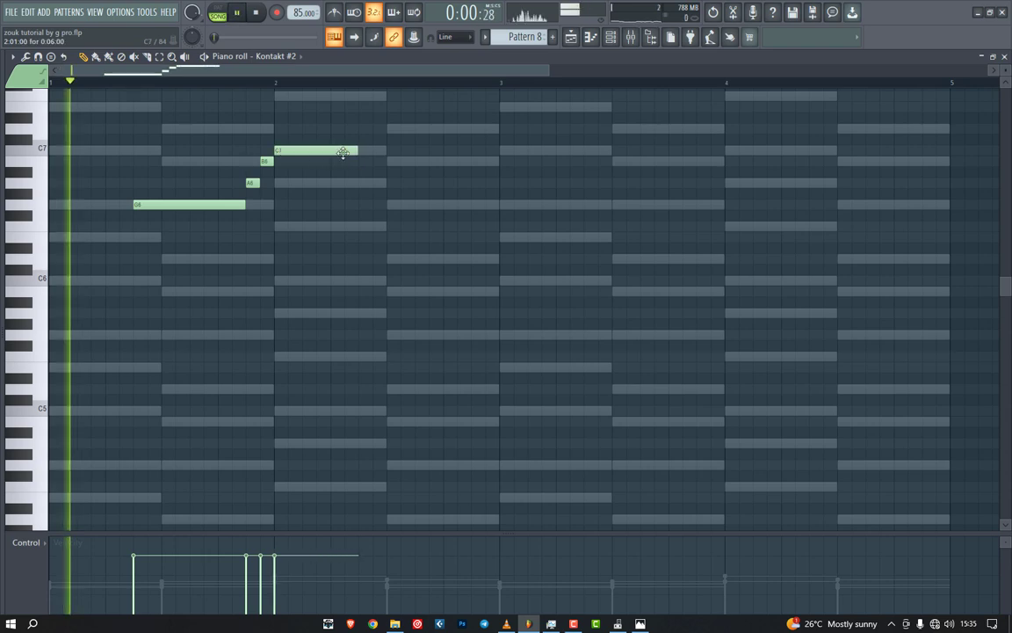
pyautogui.moveTo(266, 161); pyautogui.dragTo(281, 160)
pyautogui.click(363, 160)
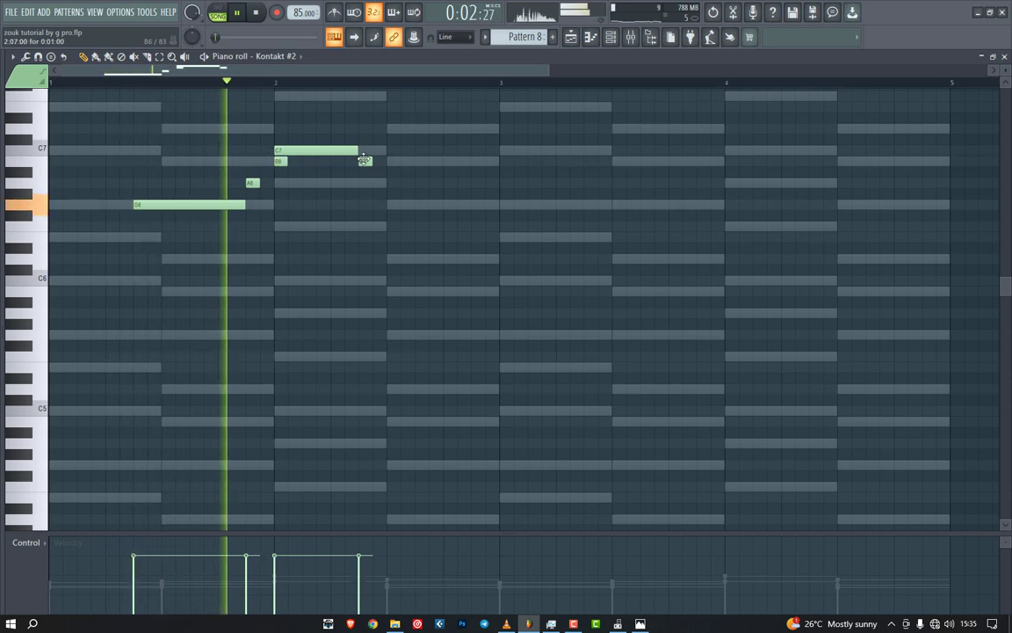
pyautogui.press('space')
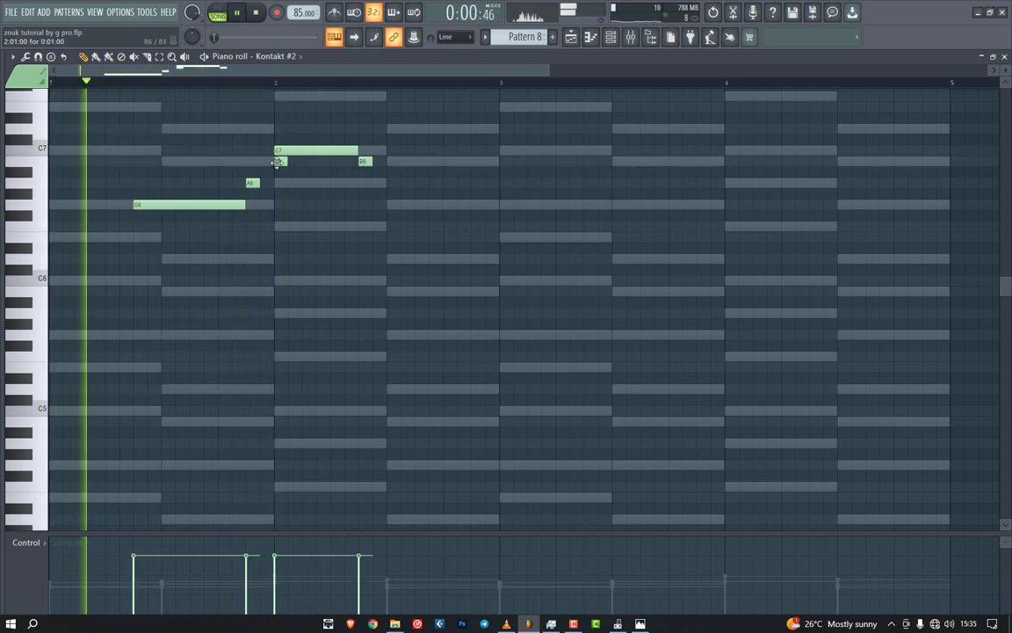
pyautogui.moveTo(278, 162); pyautogui.dragTo(266, 161)
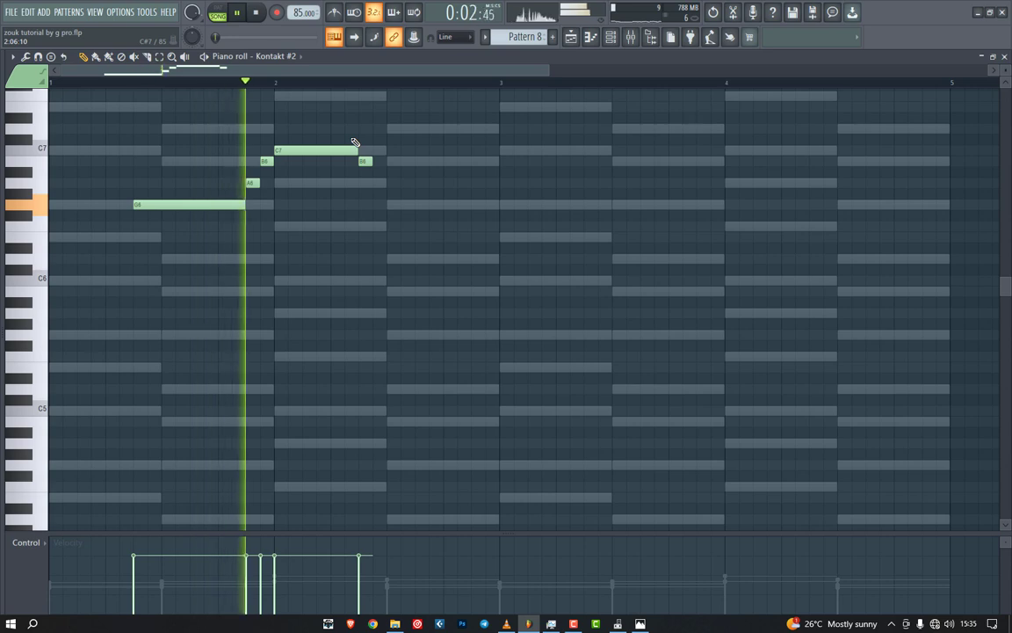
# Step: Continue the descending melody with one-step A6 and G6 notes at steps 8 and 9 of bar 2, and audition it
pyautogui.press('space')
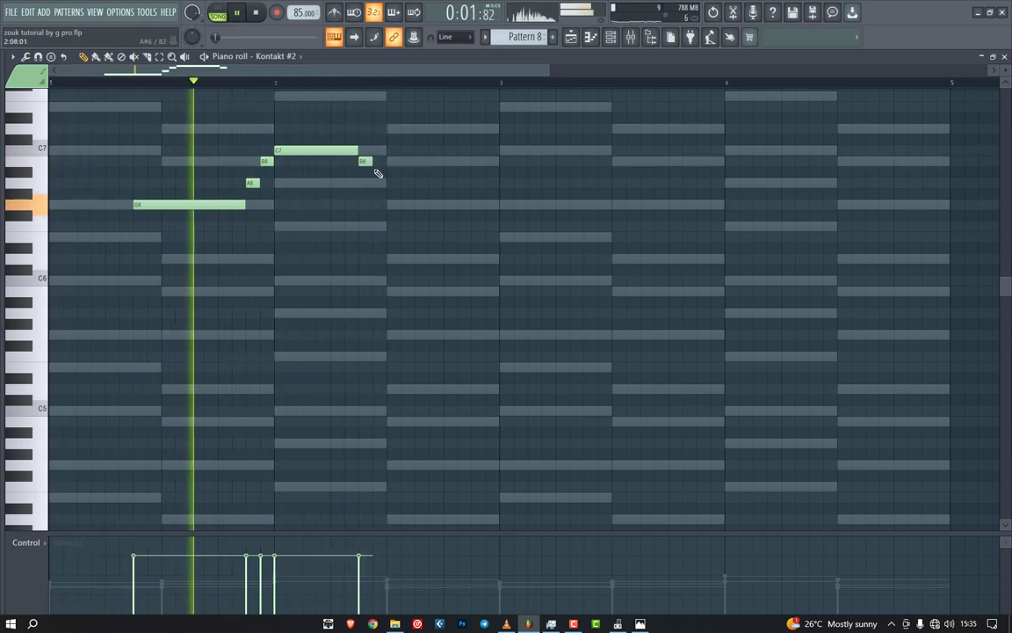
pyautogui.click(377, 183)
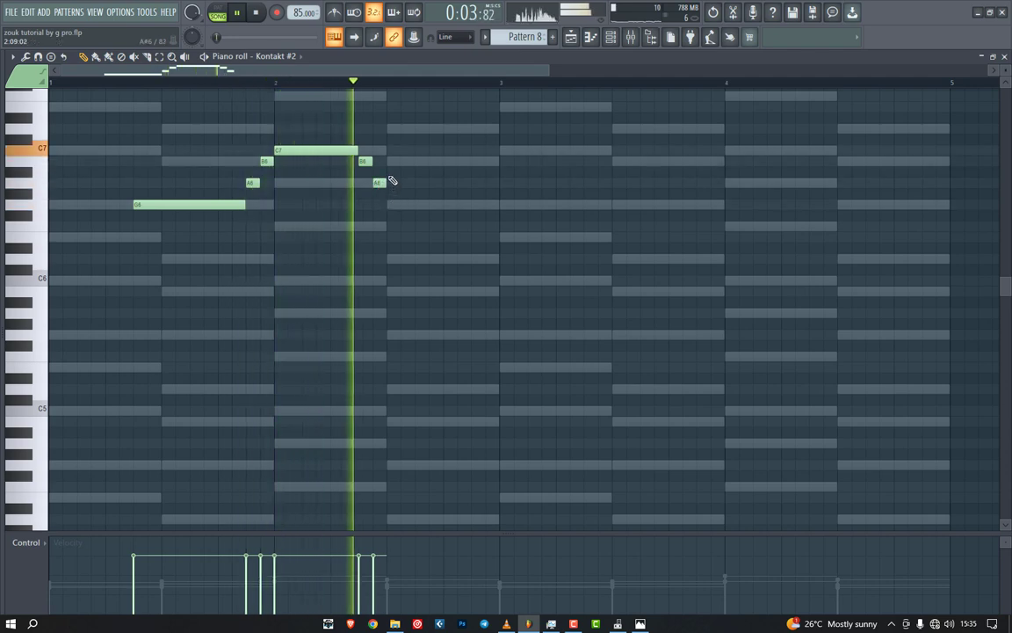
pyautogui.click(393, 205)
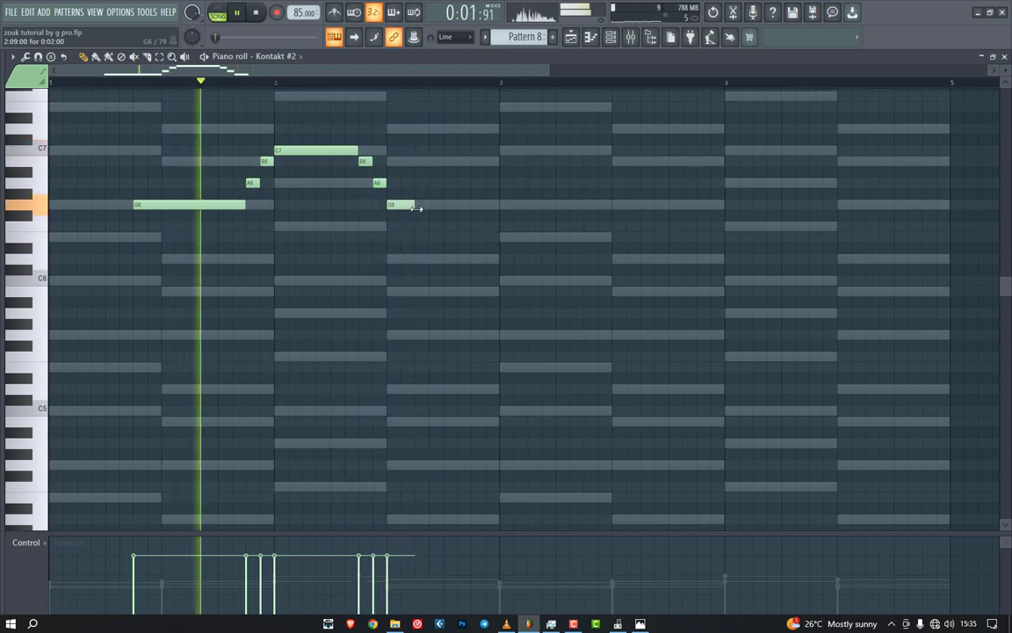
pyautogui.moveTo(412, 205)
pyautogui.mouseDown()
pyautogui.moveTo(490, 206)
pyautogui.moveTo(400, 205)
pyautogui.mouseUp()
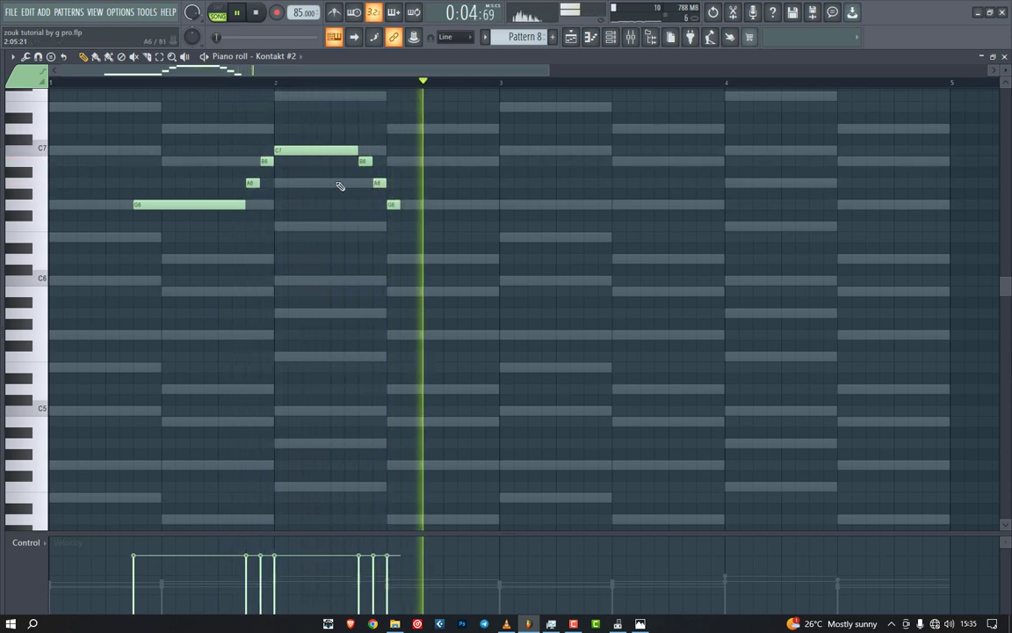
pyautogui.press('space')
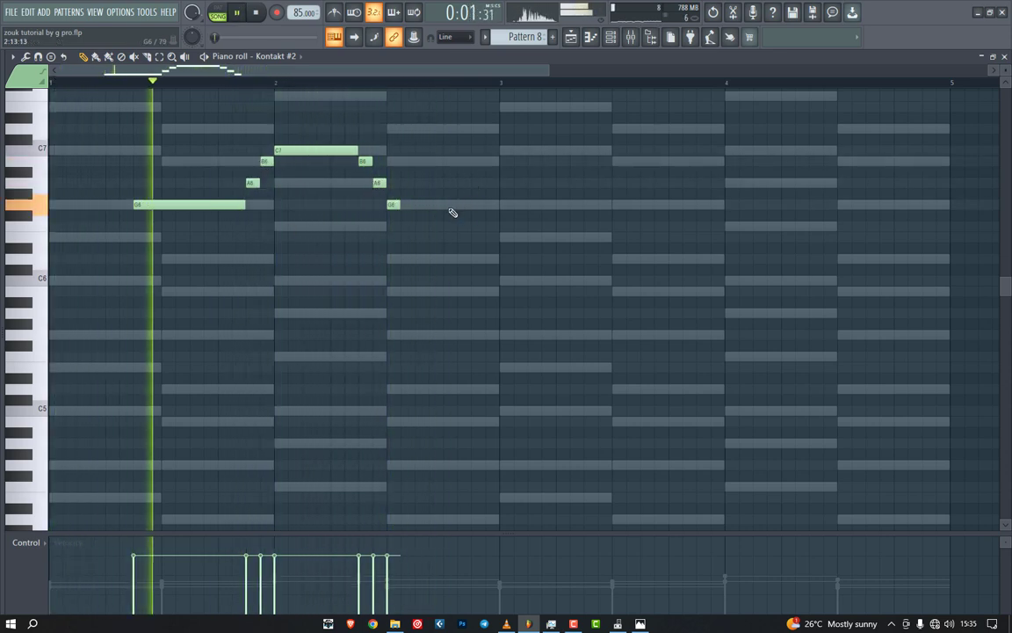
# Step: Add G6 notes at steps 12 and 13 of bar 2, each with a duration of 0:00:12
pyautogui.click(435, 203)
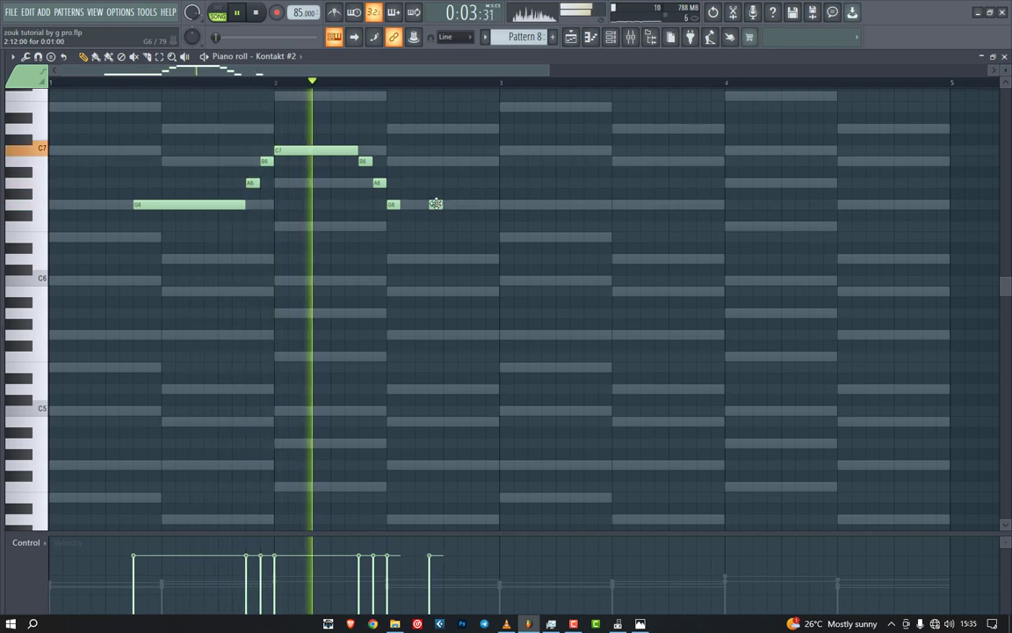
pyautogui.doubleClick(436, 203)
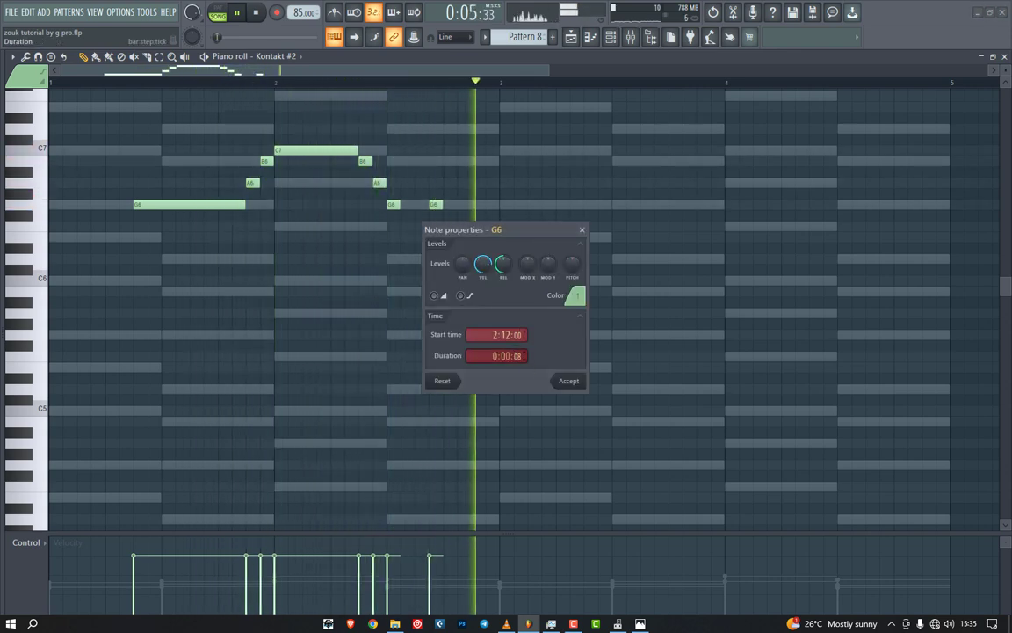
pyautogui.moveTo(520, 356); pyautogui.dragTo(520, 360)
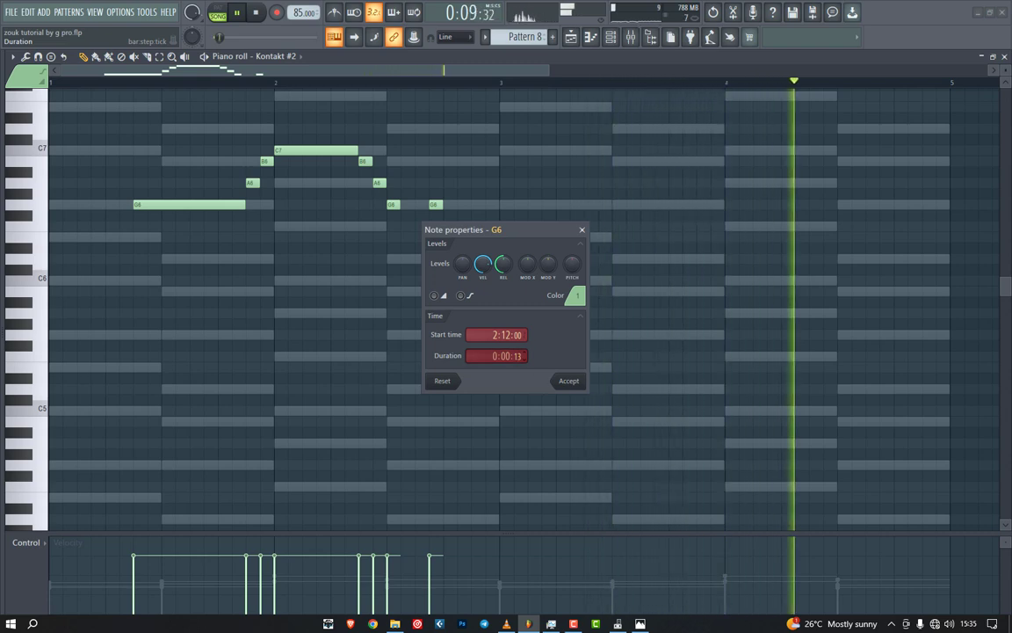
pyautogui.click(569, 380)
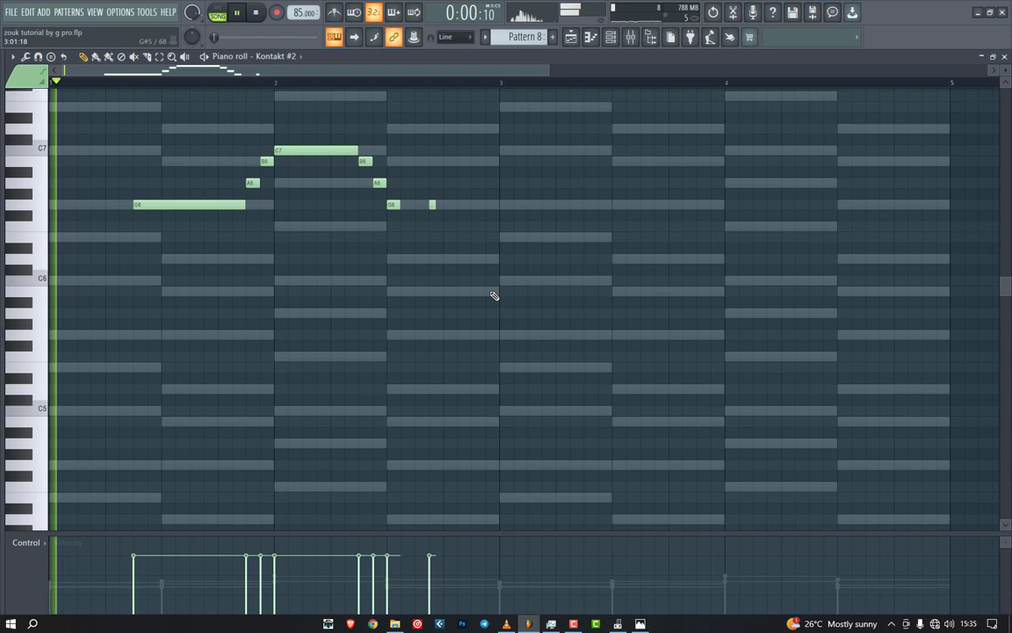
pyautogui.click(446, 204)
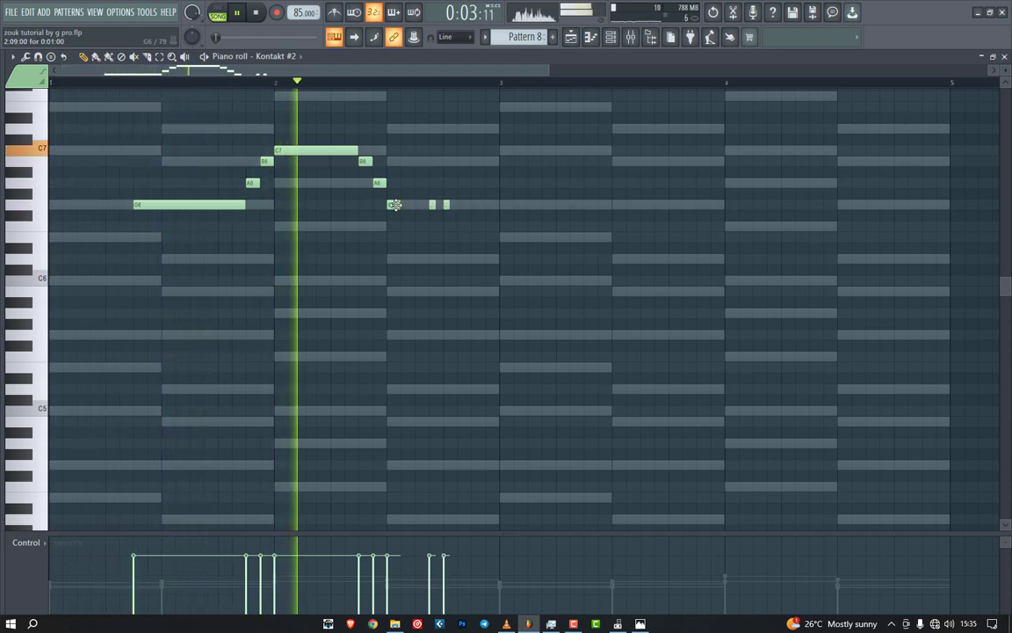
# Step: Extend the G6 at step 9 of bar 2 to two steps and add a G6 at step 14 lasting 2:12
pyautogui.click(460, 205)
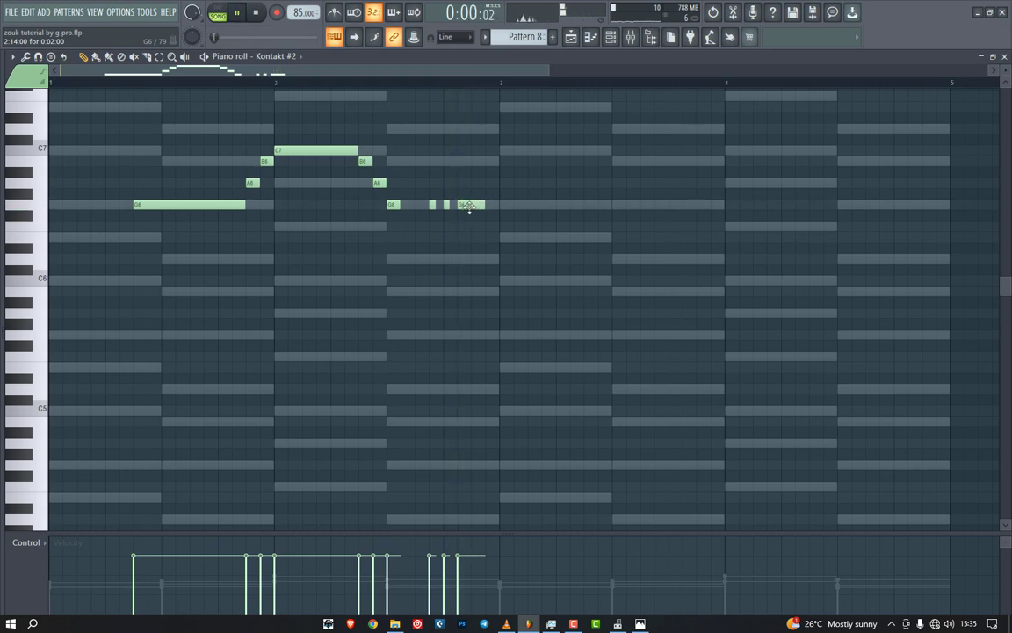
pyautogui.moveTo(399, 205); pyautogui.dragTo(410, 206)
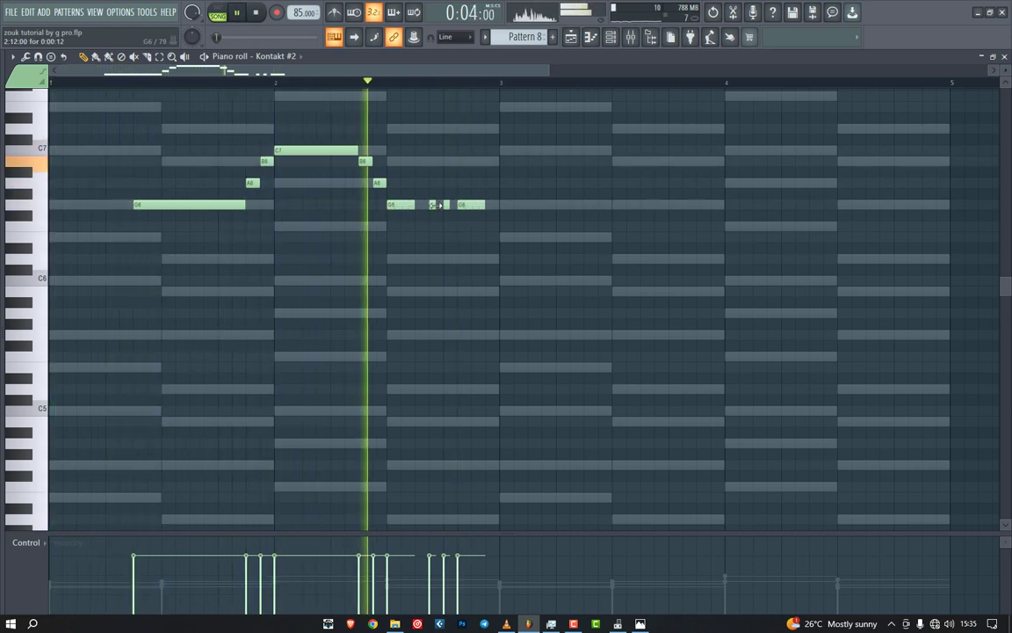
pyautogui.press('space')
pyautogui.rightClick(473, 206)
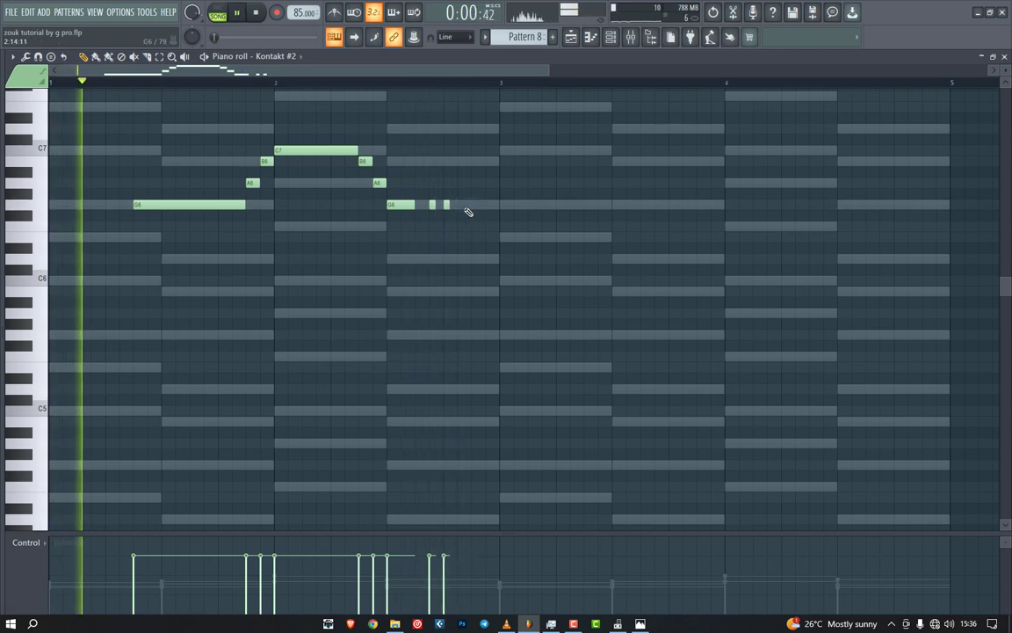
pyautogui.click(464, 207)
pyautogui.moveTo(464, 207); pyautogui.dragTo(491, 207)
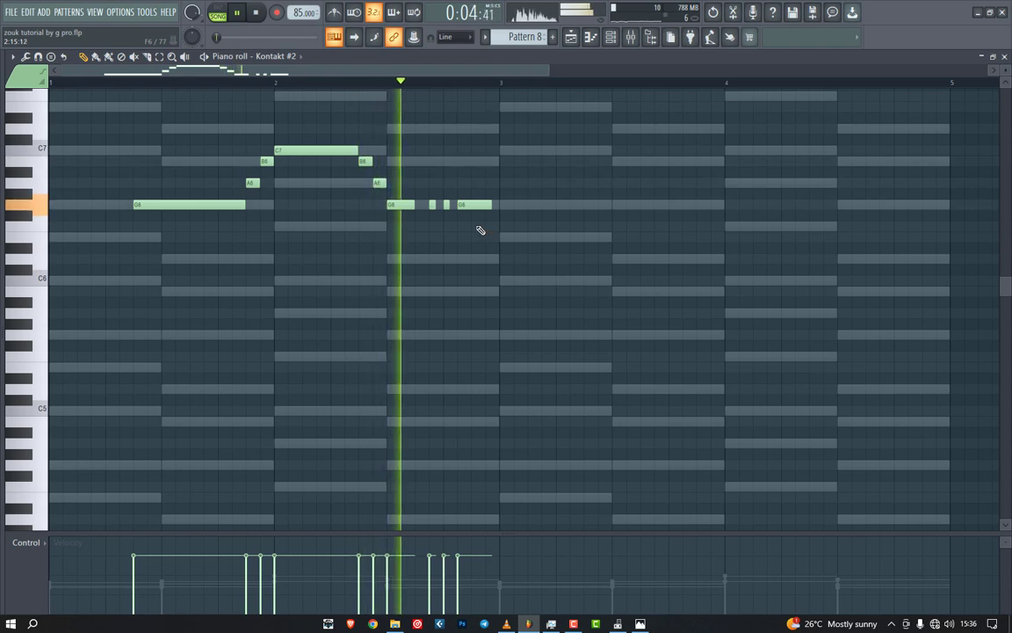
pyautogui.click(475, 226)
pyautogui.moveTo(482, 205); pyautogui.dragTo(476, 206)
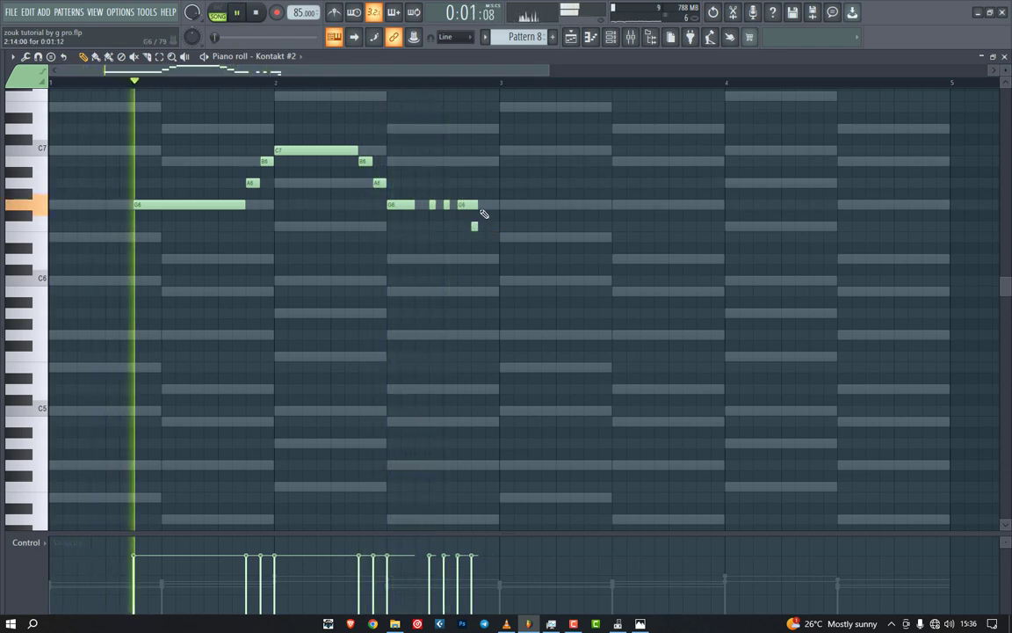
pyautogui.click(489, 237)
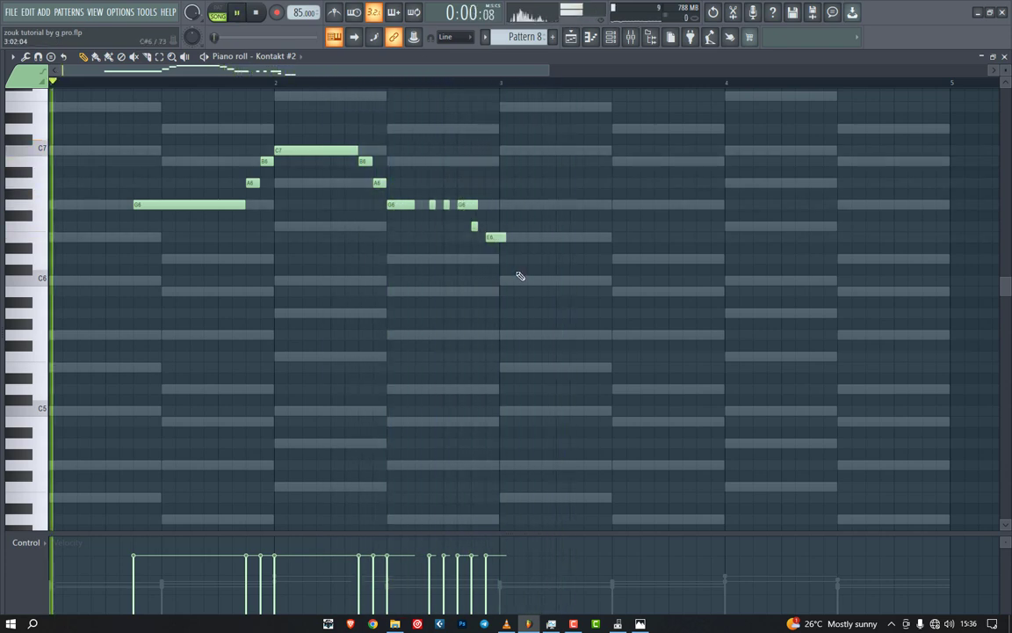
pyautogui.rightClick(494, 236)
pyautogui.moveTo(477, 205); pyautogui.dragTo(492, 204)
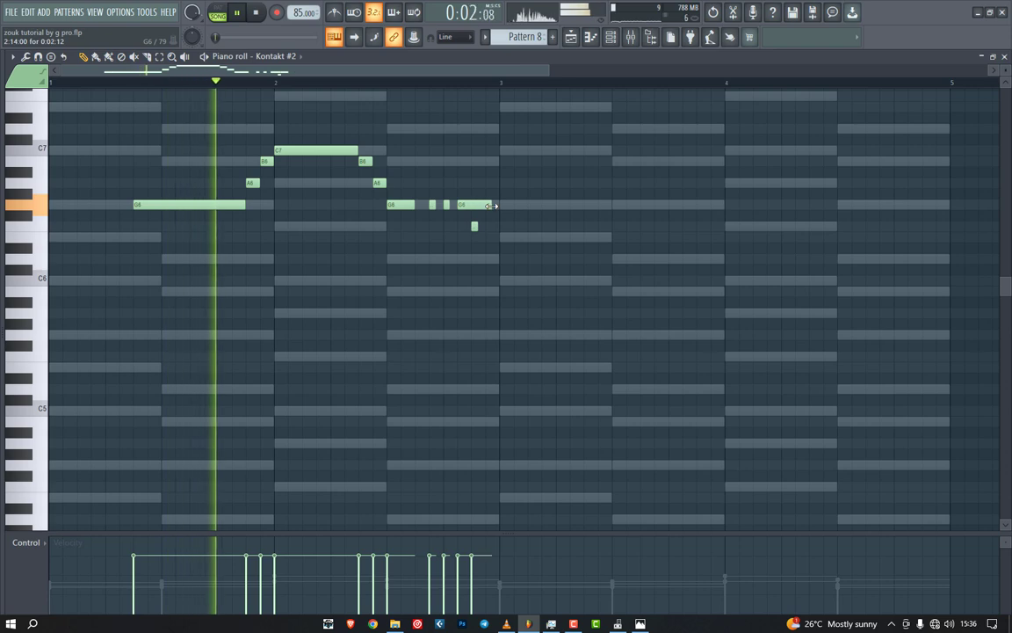
# Step: Replace the short F6 near the end of bar 2 with an F6 at step 15 lasting 1:12, and audition it
pyautogui.rightClick(473, 226)
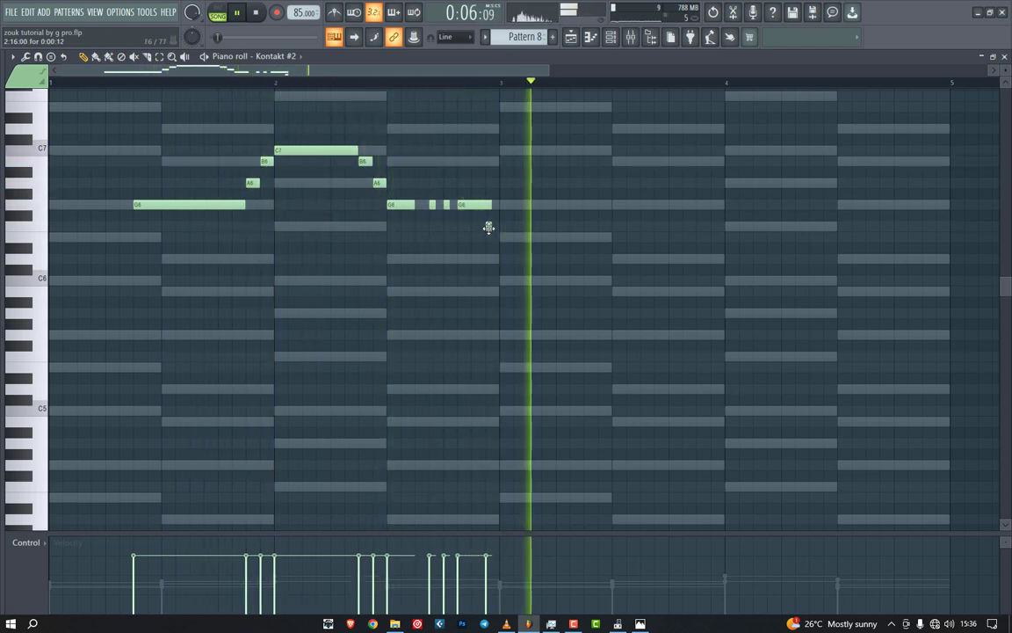
pyautogui.click(475, 226)
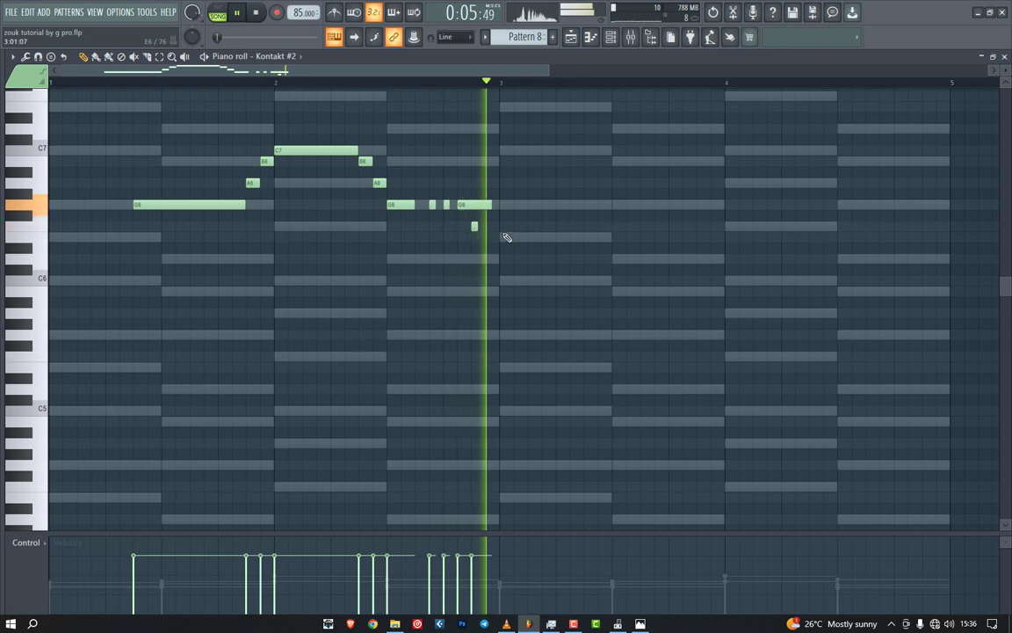
pyautogui.press('space')
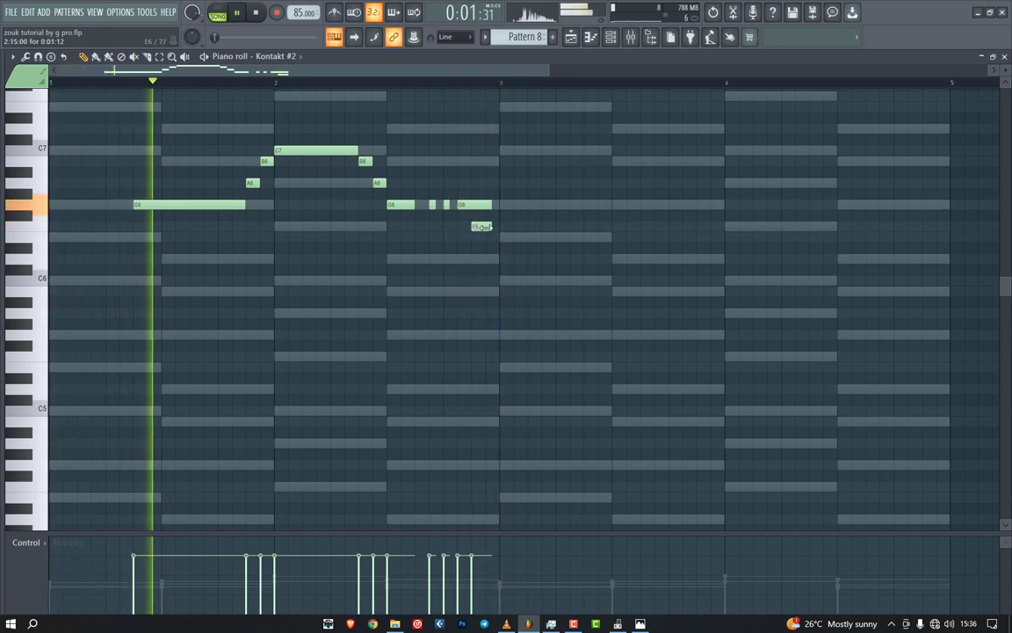
# Step: Shorten the F6 at the end of bar 2 to 0:12 at step 16, raising it to G6 and the step 14 note to A6
pyautogui.click(487, 226)
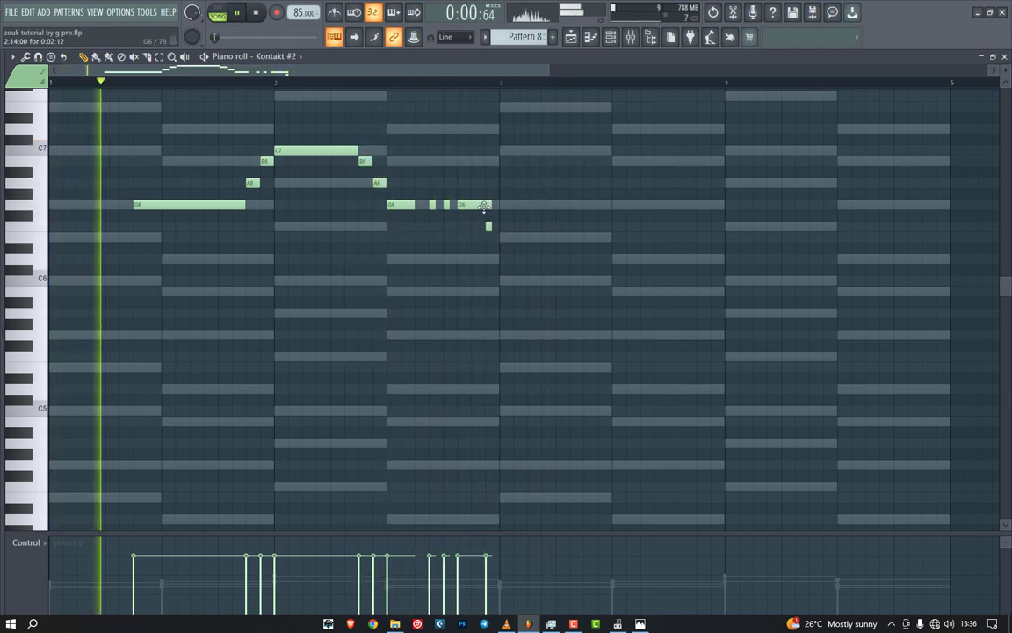
pyautogui.moveTo(478, 205); pyautogui.dragTo(479, 183)
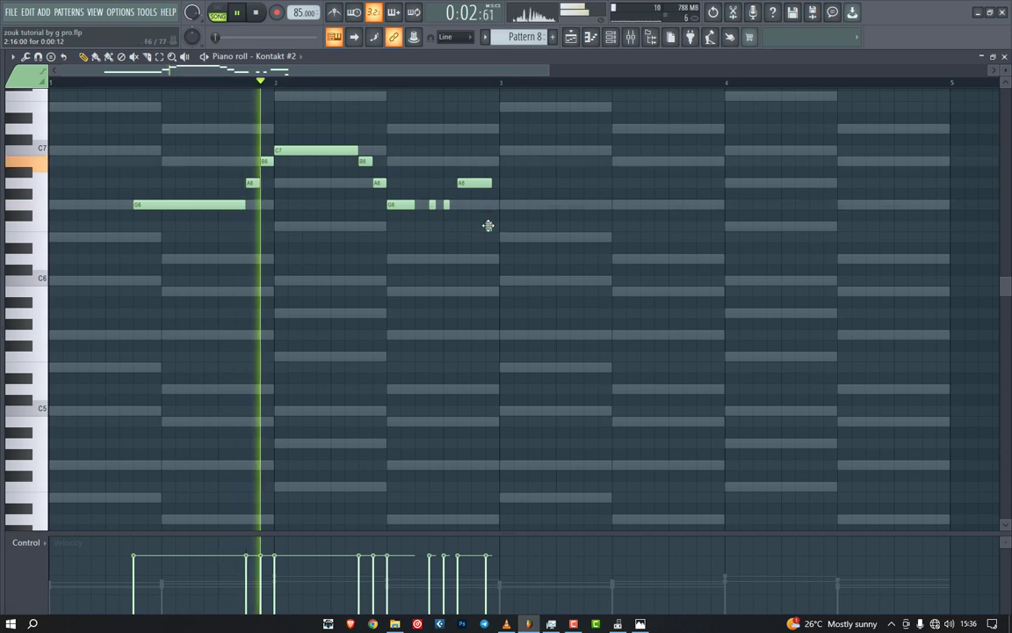
pyautogui.moveTo(489, 226); pyautogui.dragTo(489, 205)
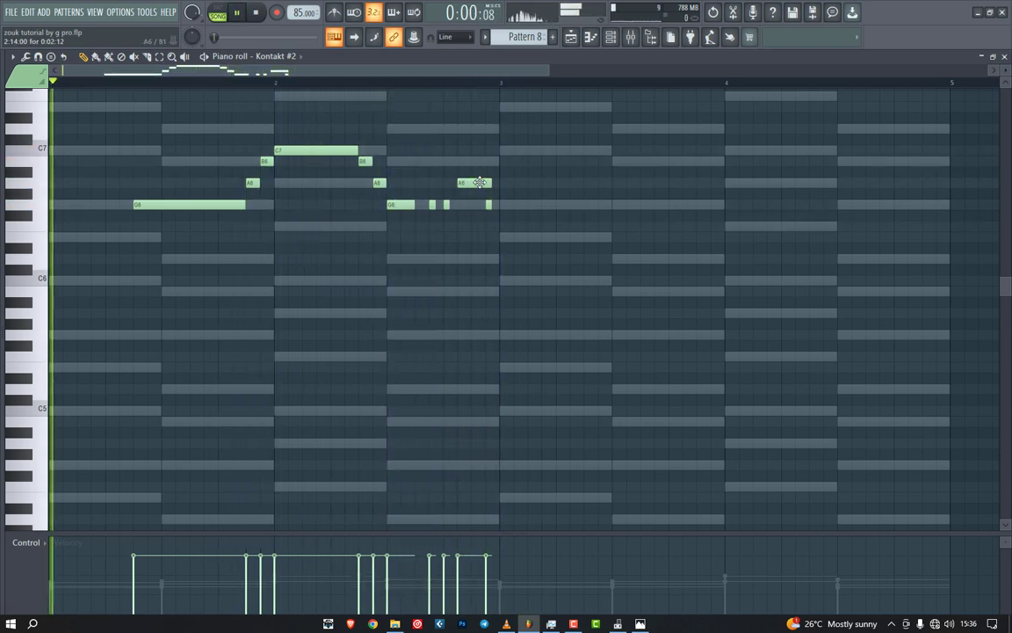
pyautogui.moveTo(479, 182); pyautogui.dragTo(477, 159)
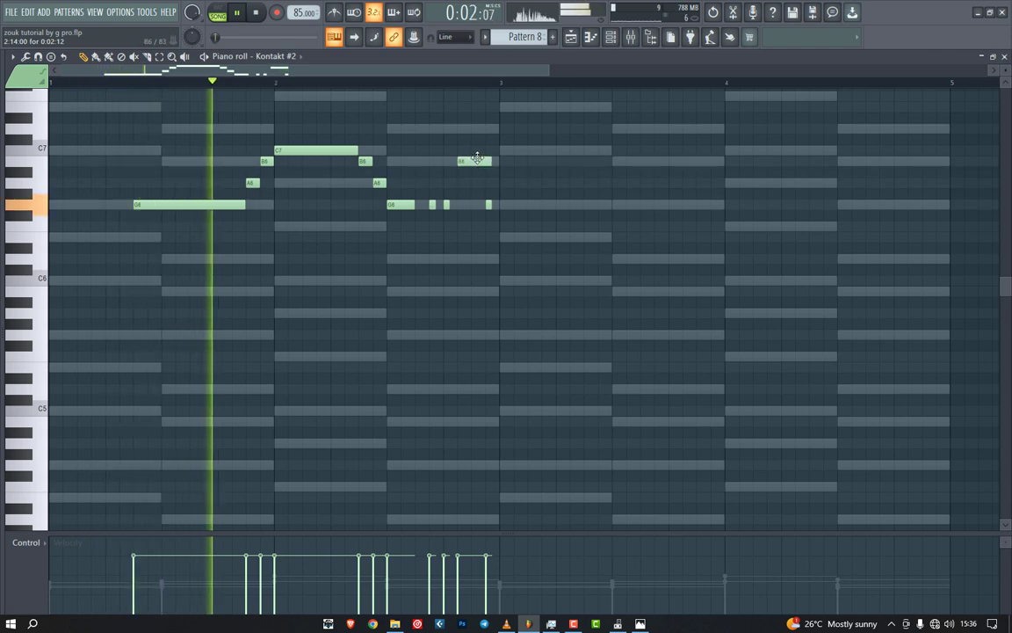
pyautogui.moveTo(488, 205); pyautogui.dragTo(489, 183)
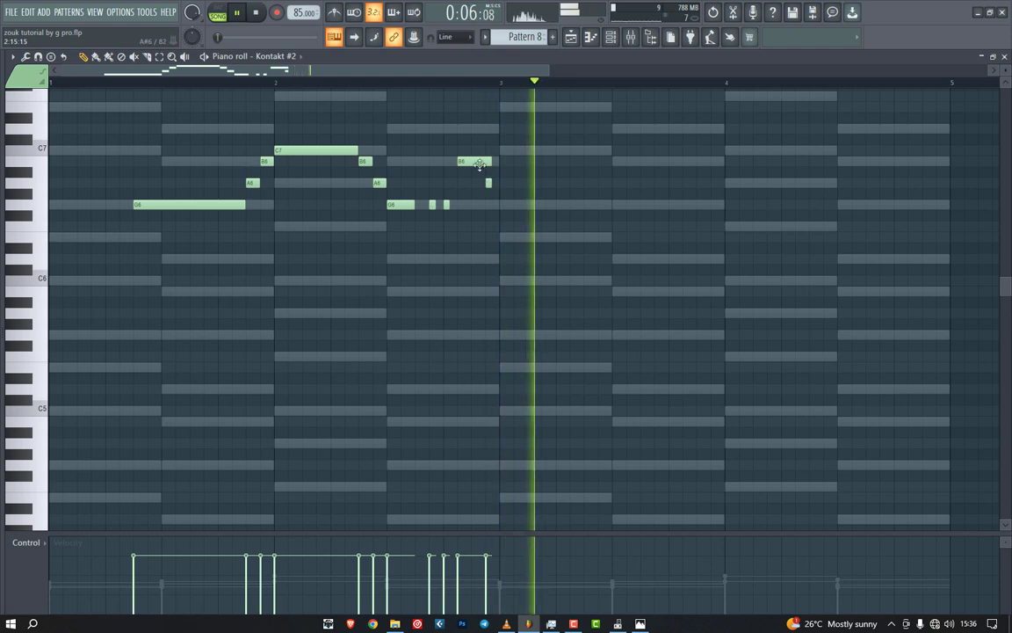
pyautogui.moveTo(488, 185); pyautogui.dragTo(491, 203)
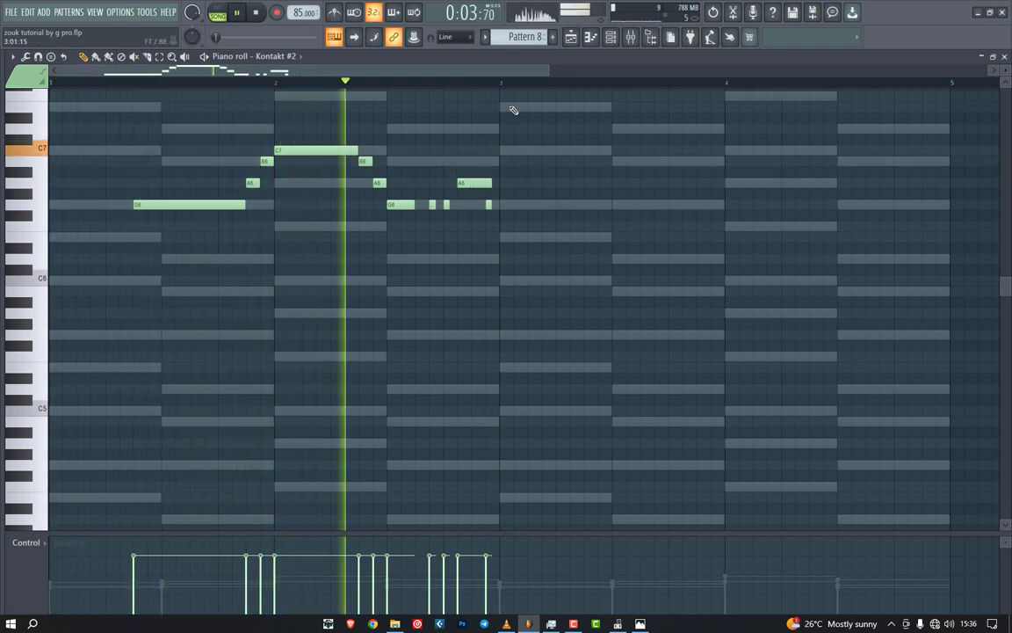
# Step: Select the entire two-bar melody, duplicate it into bars 3 and 4, and restart playback without the selection
pyautogui.moveTo(553, 103); pyautogui.dragTo(221, 223)
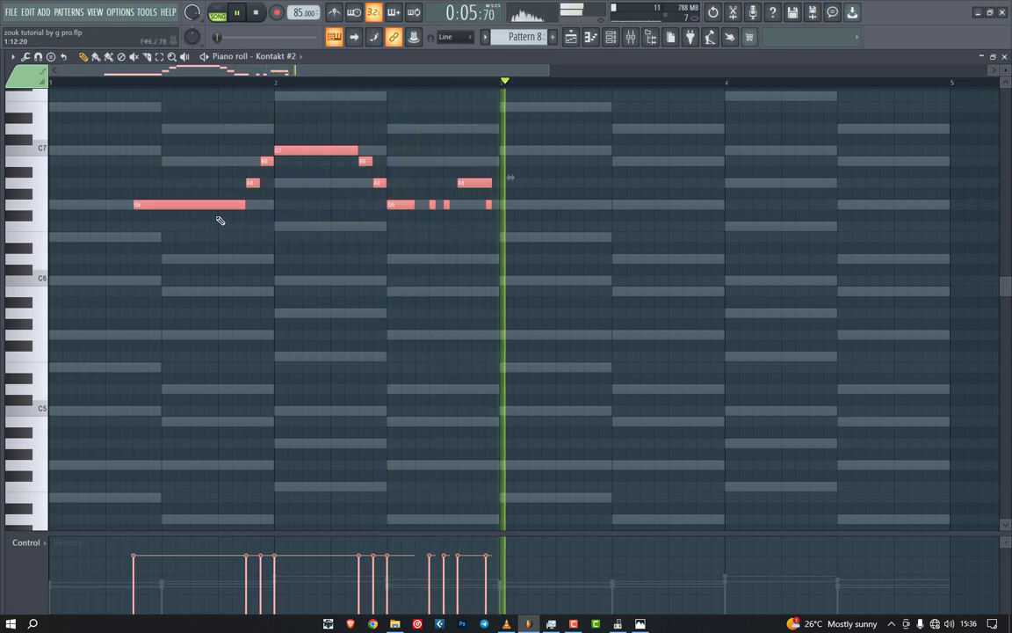
pyautogui.press('space')
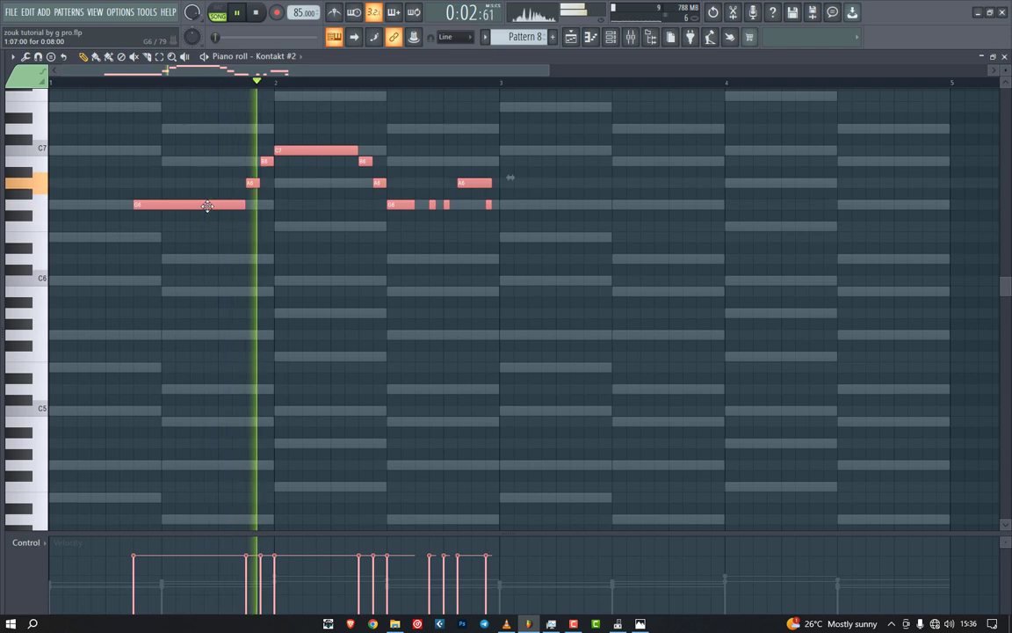
pyautogui.hotkey('ctrl', 'a')
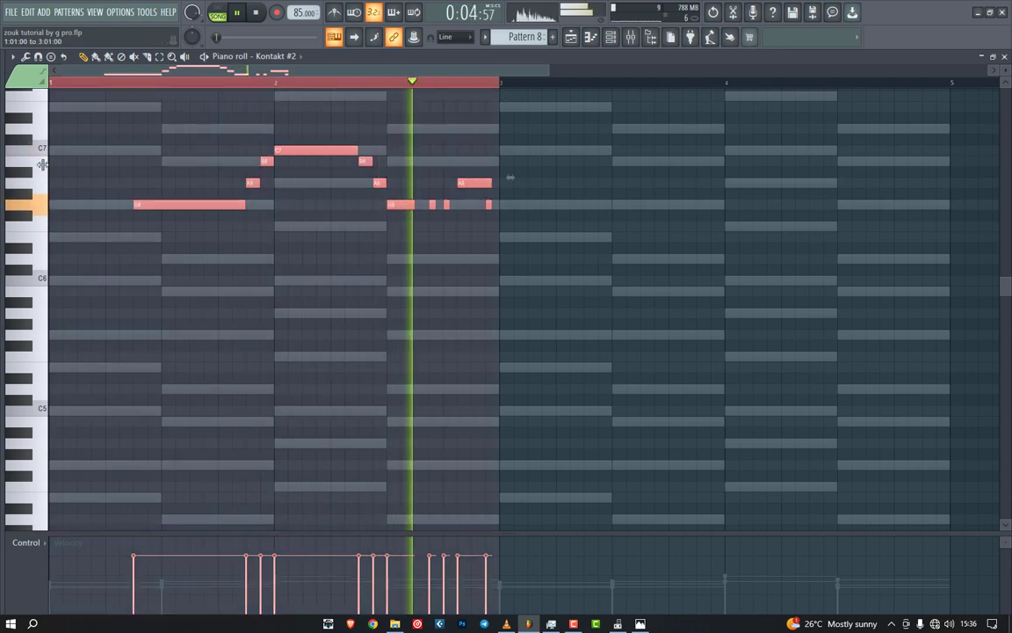
pyautogui.hotkey('ctrl', 'b')
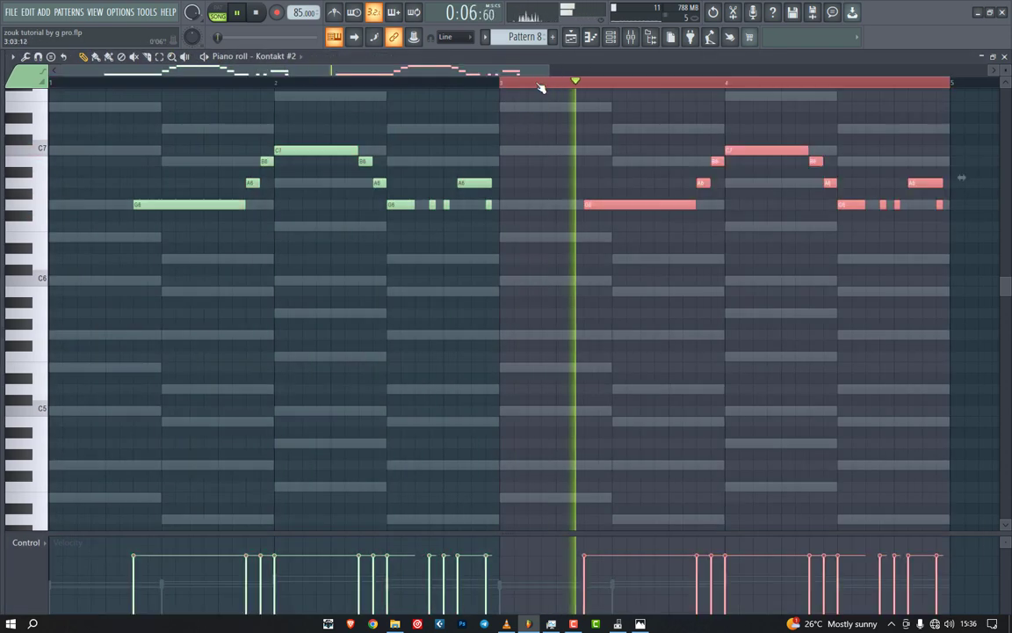
pyautogui.hotkey('ctrl', 'd')
pyautogui.press('space')
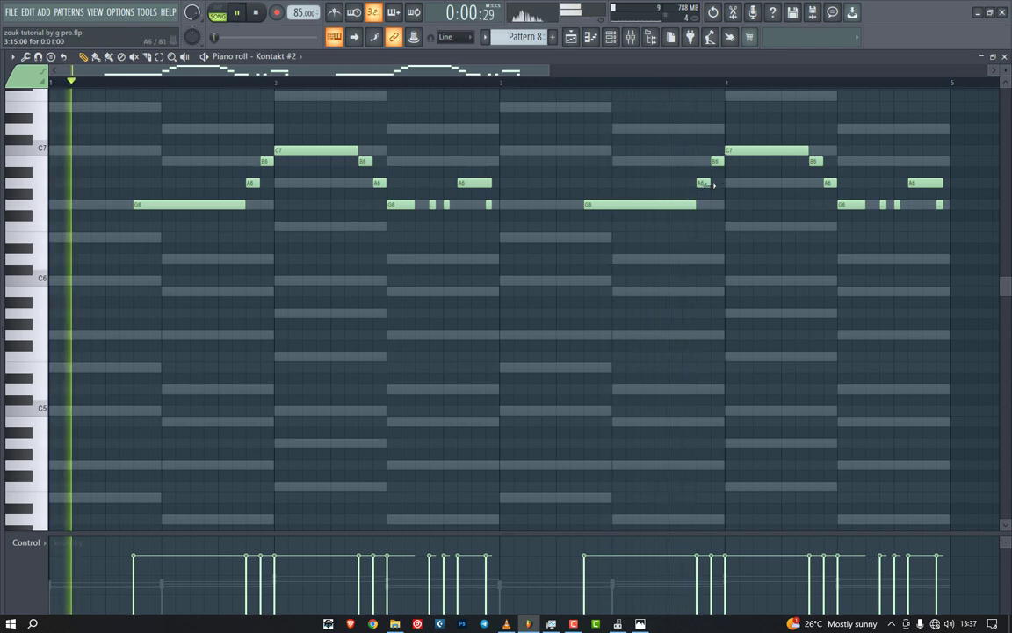
# Step: Lower the copied notes at steps 15 and 16 of bar 3 to F6 and E6, and bar 4's opening long note to F6
pyautogui.moveTo(705, 183); pyautogui.dragTo(706, 227)
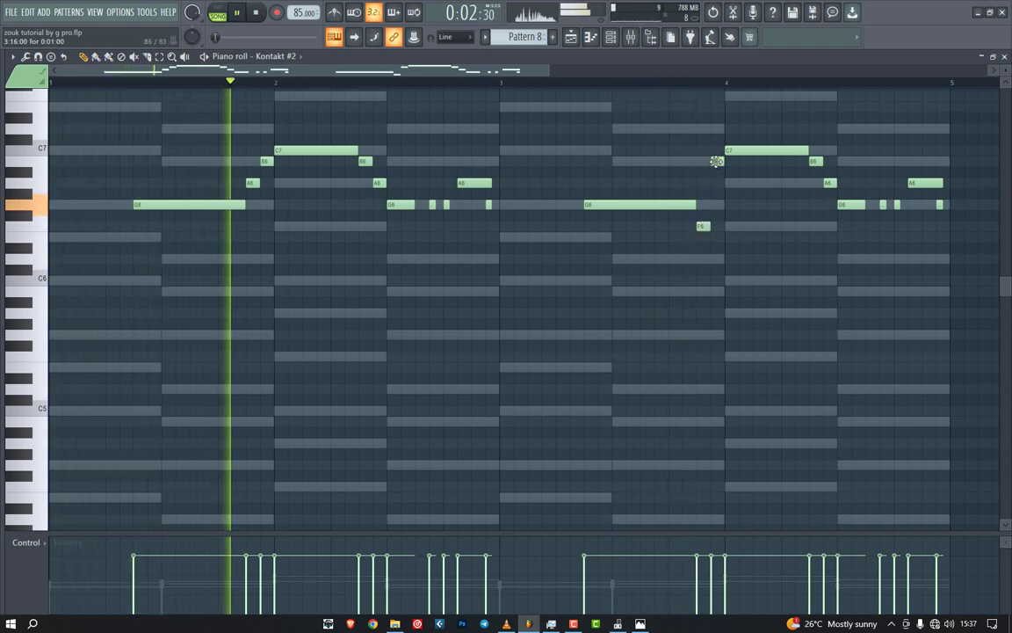
pyautogui.moveTo(716, 162); pyautogui.dragTo(717, 237)
pyautogui.moveTo(749, 151); pyautogui.dragTo(751, 226)
# Step: Repitch the bar 4 notes at steps 7 and 8 to G6 and A6, and those at steps 14 and 16 to G6 and F6
pyautogui.moveTo(813, 161); pyautogui.dragTo(809, 238)
pyautogui.moveTo(827, 183); pyautogui.dragTo(831, 261)
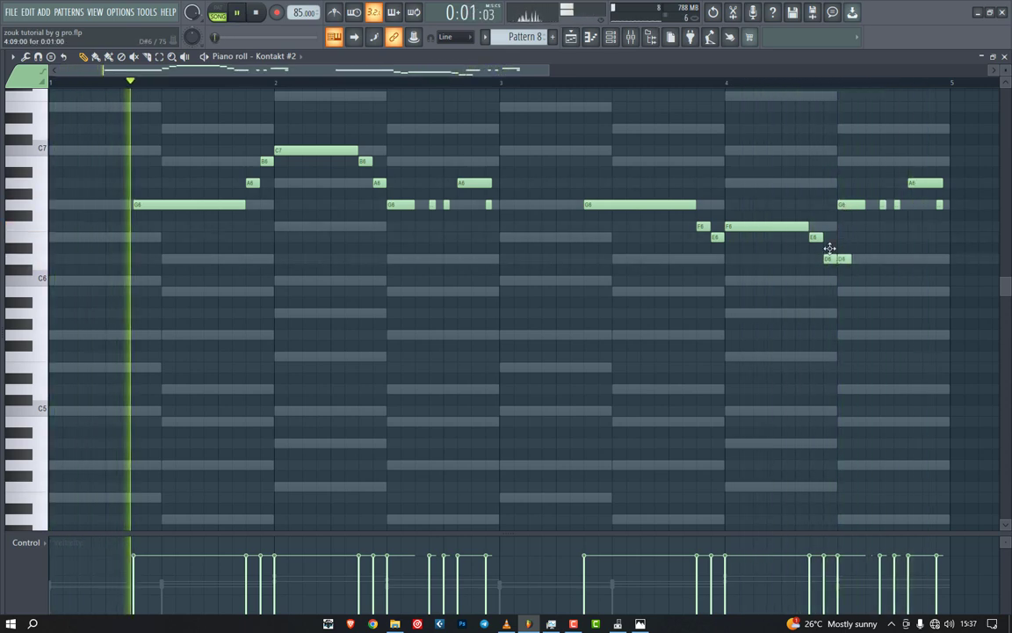
pyautogui.moveTo(816, 237); pyautogui.dragTo(817, 205)
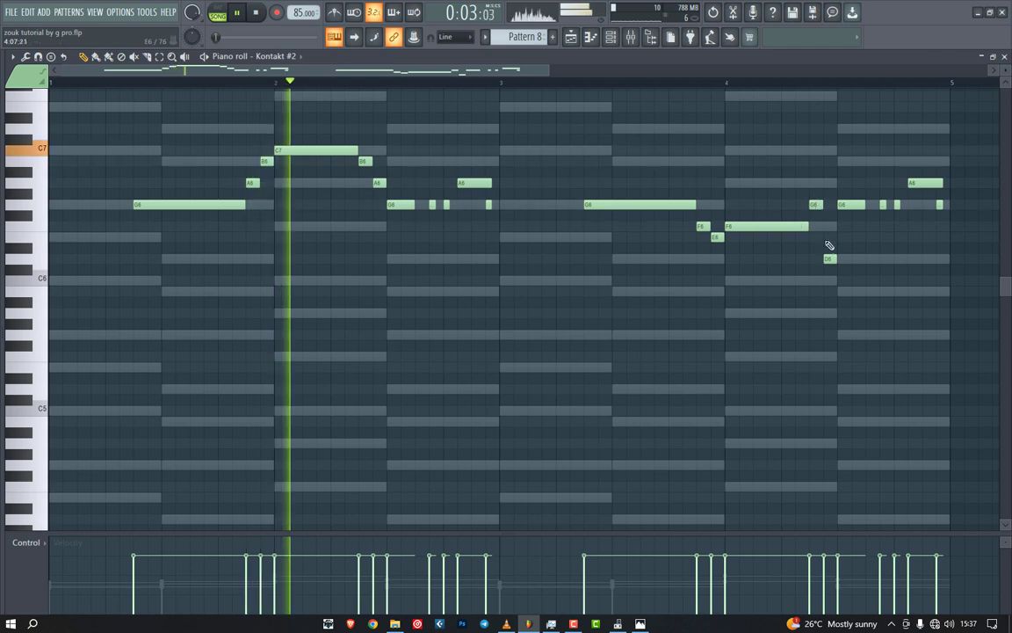
pyautogui.moveTo(829, 259); pyautogui.dragTo(826, 187)
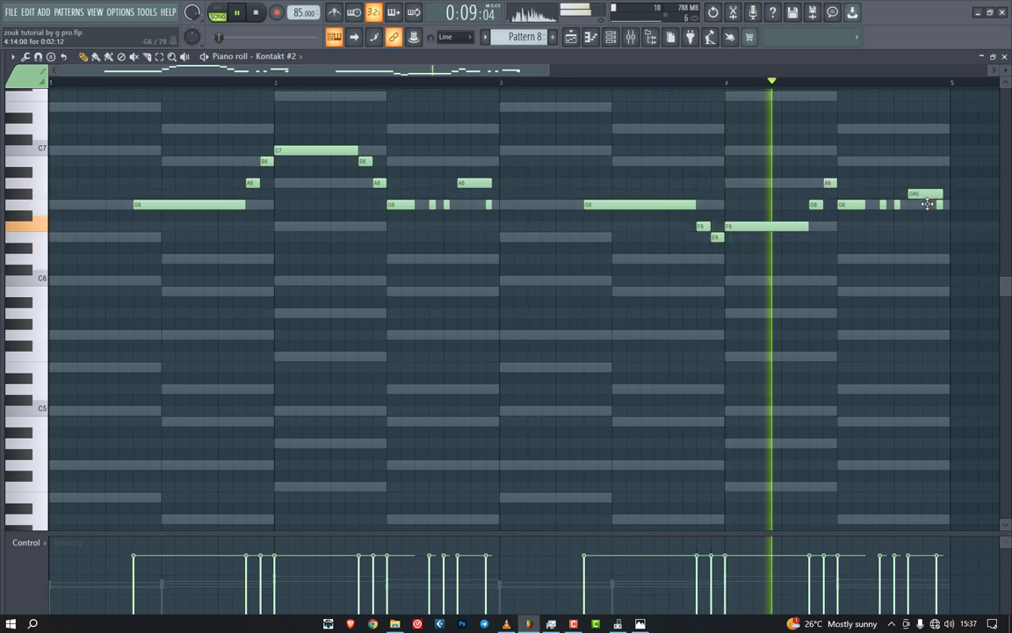
pyautogui.moveTo(926, 185); pyautogui.dragTo(941, 227)
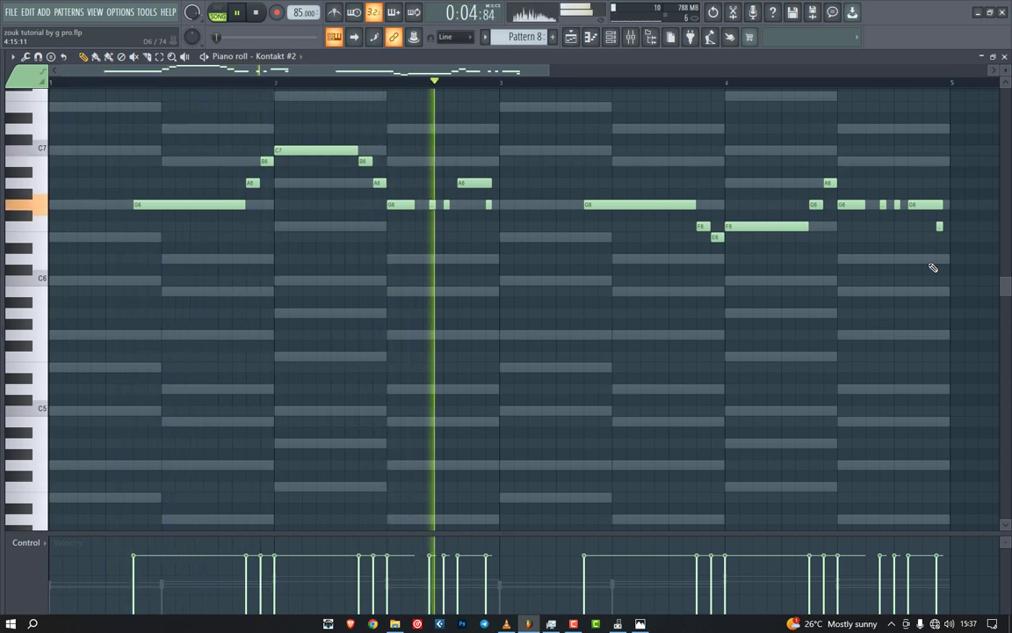
# Step: Return to the playlist, duplicate the Pattern 8 clip to bar 5 on Track 9, and select bars 1 to 8 for looping
pyautogui.click(1005, 58)
pyautogui.click(878, 57)
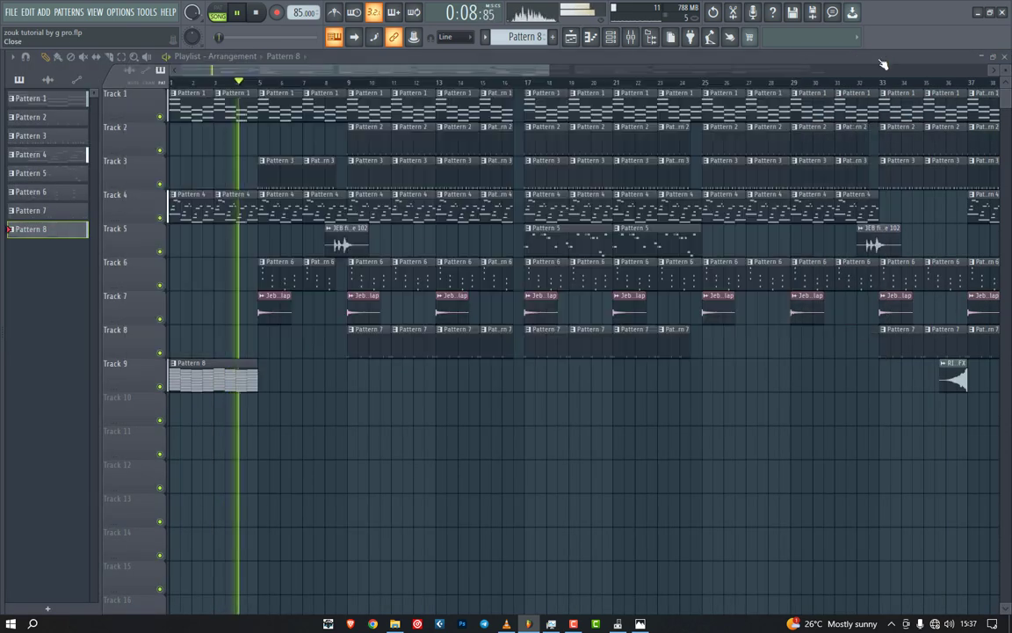
pyautogui.moveTo(201, 378); pyautogui.dragTo(290, 378)
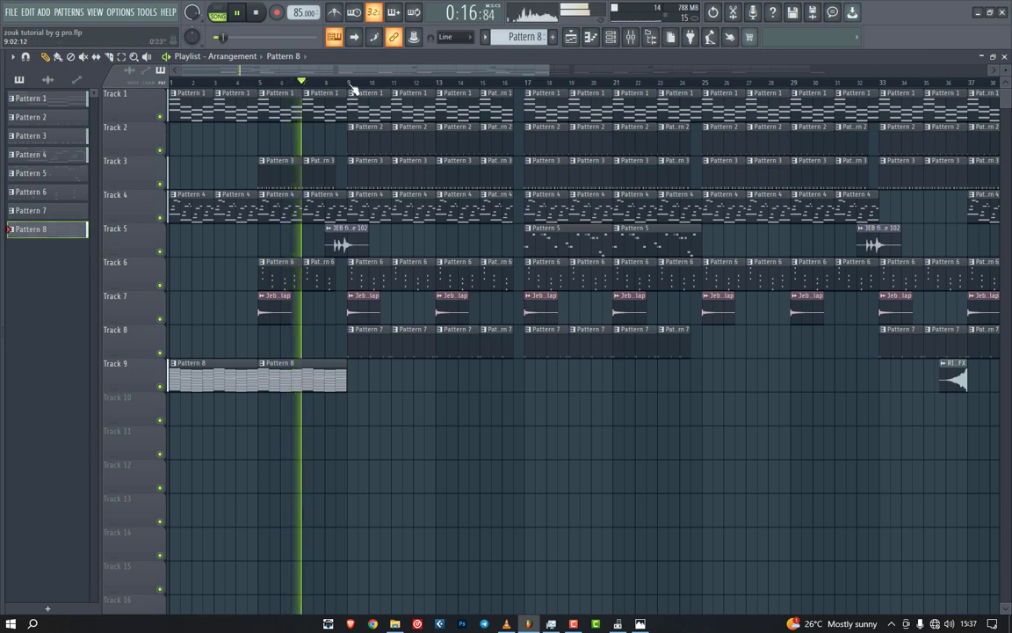
pyautogui.moveTo(352, 83); pyautogui.dragTo(171, 83)
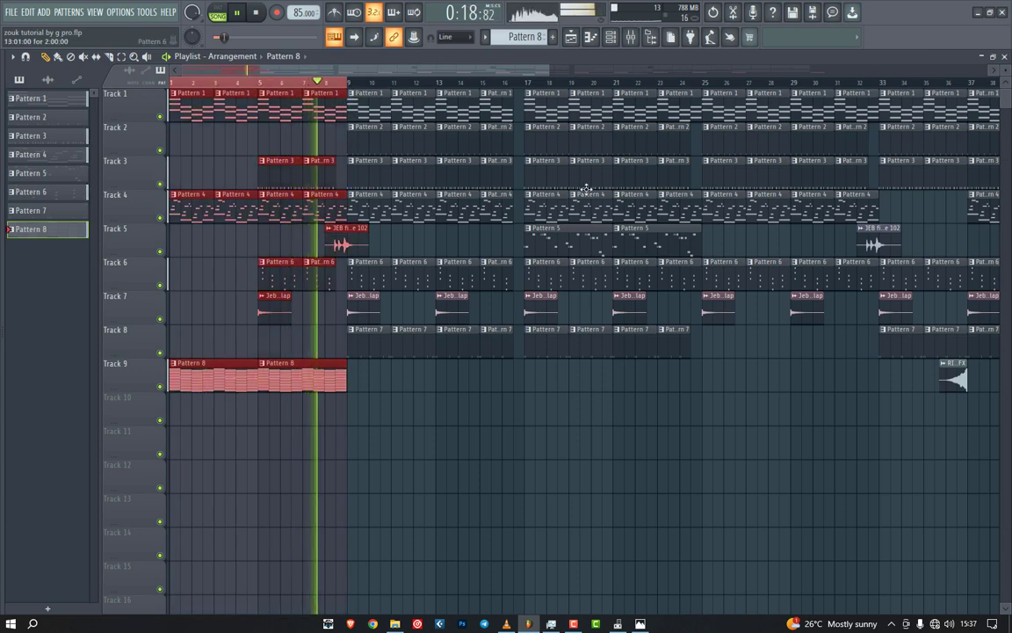
# Step: Move the Sampler notes from Pattern 8 into a new Pattern 9 and place Pattern 9 at bar 5 on Track 10
pyautogui.click(610, 38)
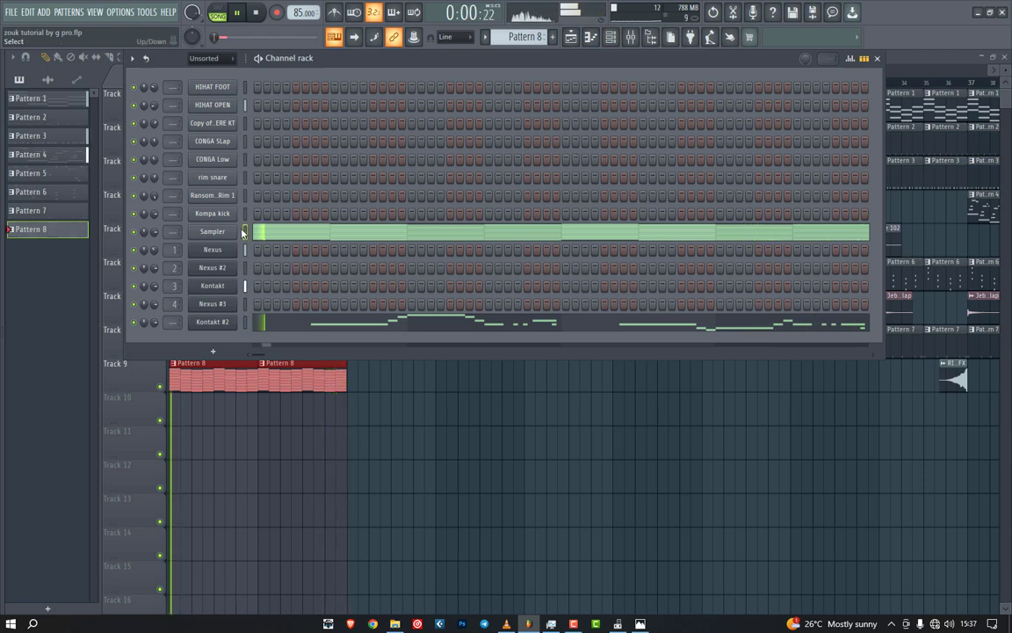
pyautogui.hotkey('ctrl', 'x')
pyautogui.click(551, 37)
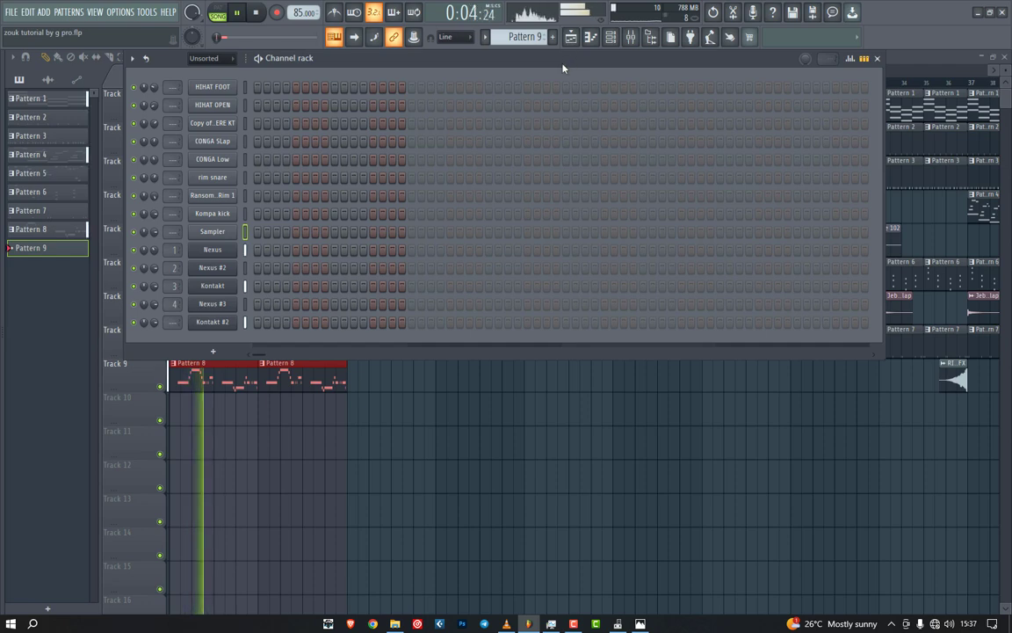
pyautogui.hotkey('ctrl', 'v')
pyautogui.click(571, 37)
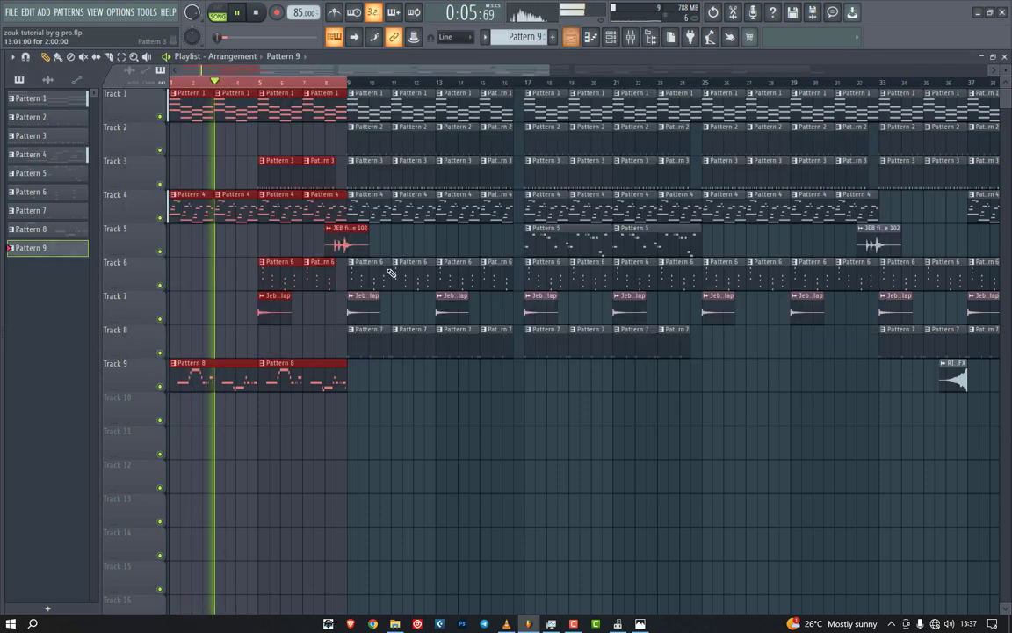
pyautogui.click(278, 413)
# Step: Add a new Kontakt channel and load Shanai.nki from the Shanai library
pyautogui.click(610, 37)
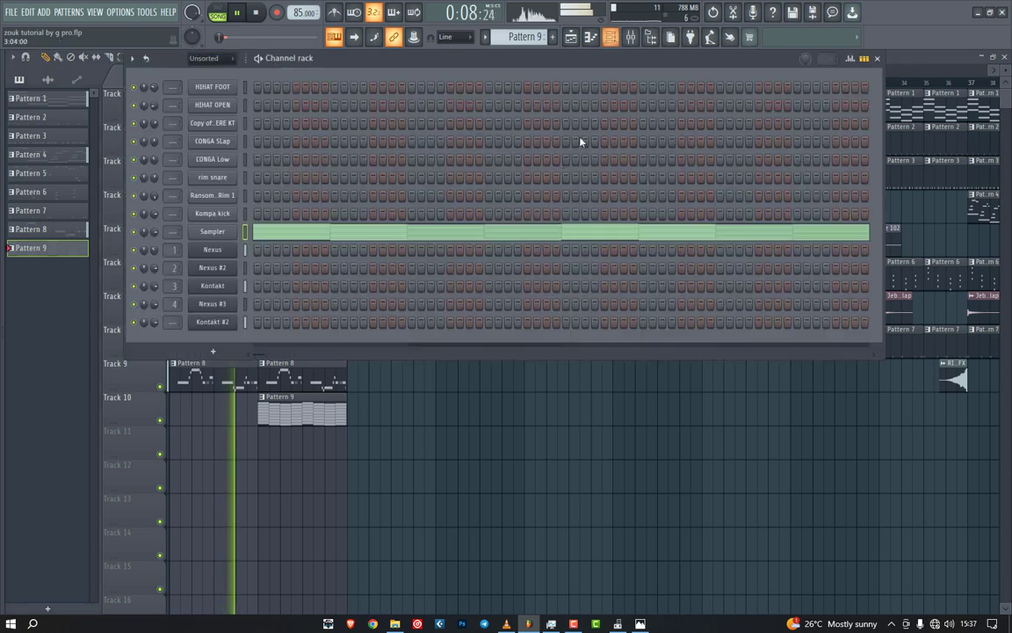
pyautogui.click(214, 353)
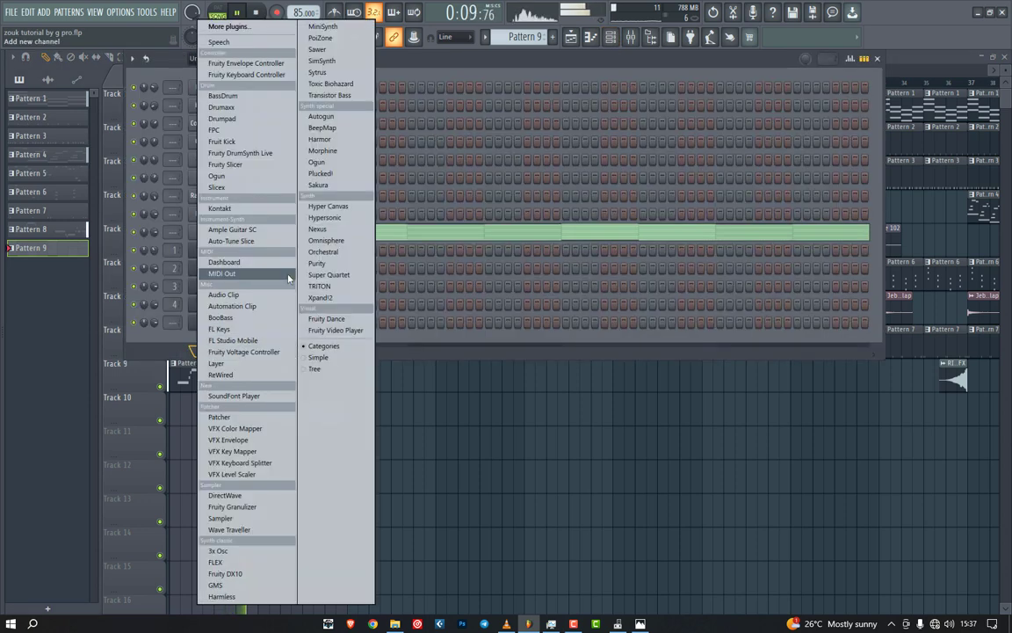
pyautogui.click(272, 211)
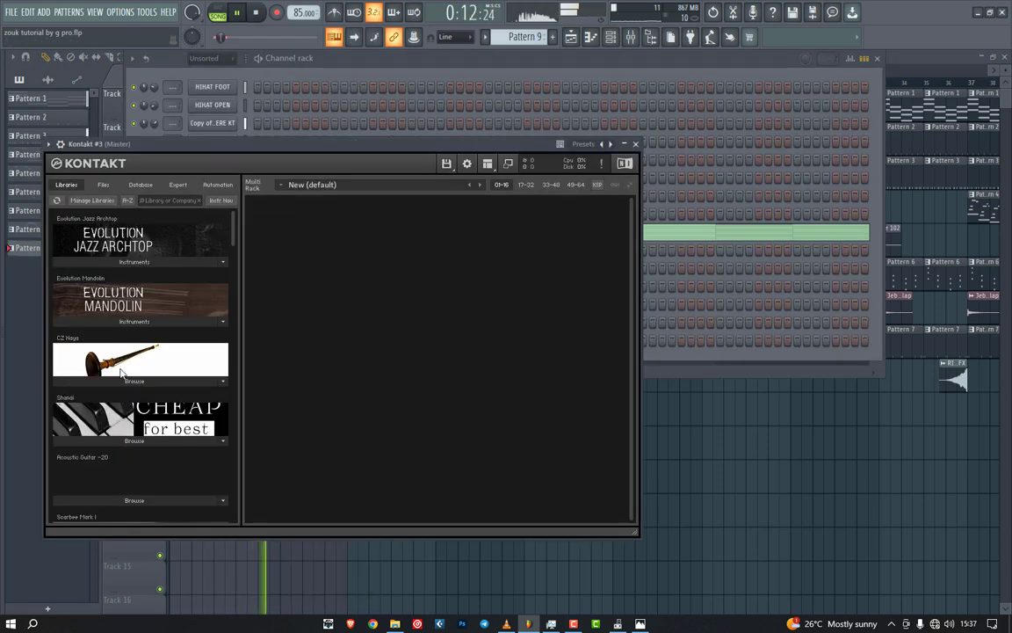
pyautogui.click(115, 441)
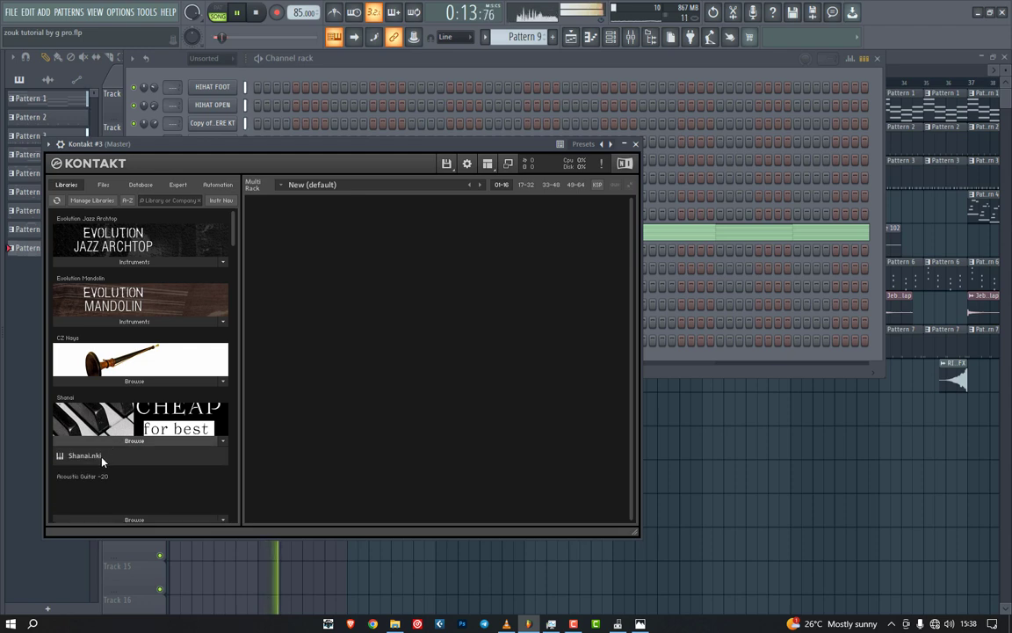
pyautogui.doubleClick(84, 455)
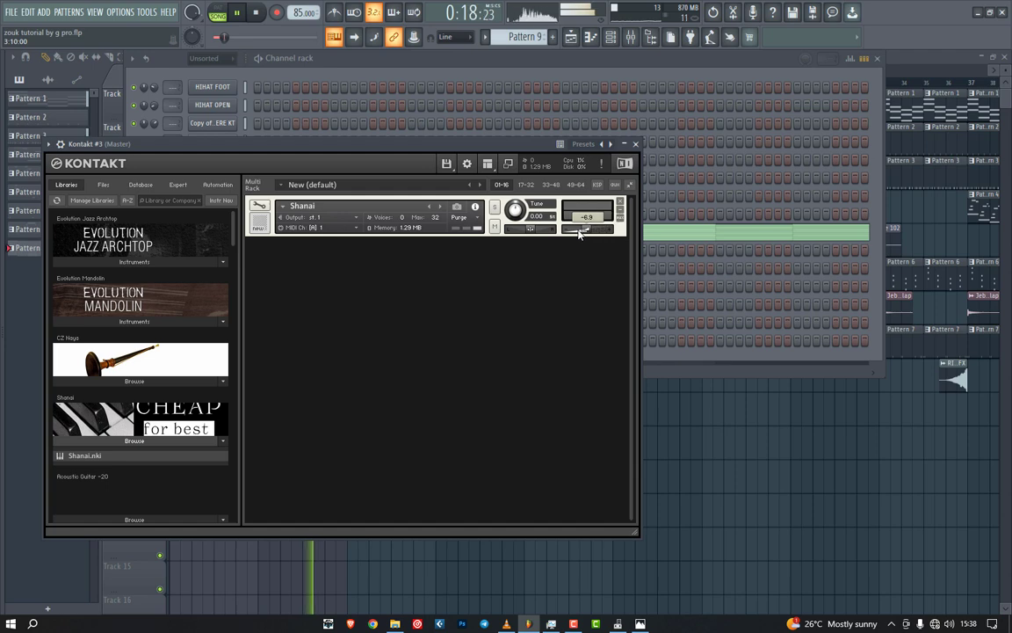
pyautogui.click(636, 144)
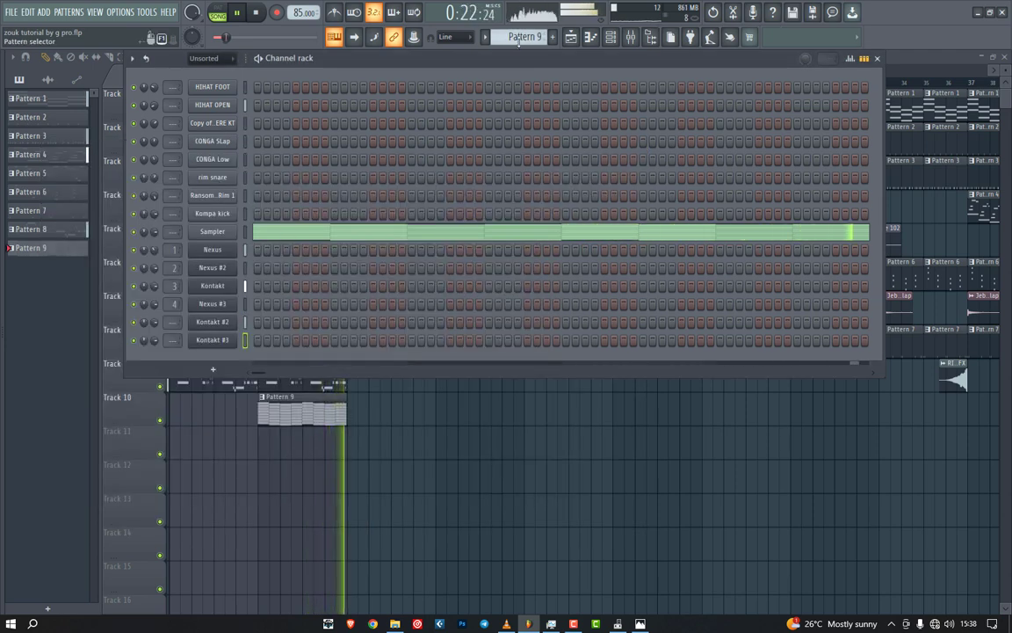
# Step: Copy the Kontakt #2 melody from Pattern 8 to the Kontakt #3 channel in Pattern 9 and open it in the piano roll
pyautogui.scroll(1, 521, 38)
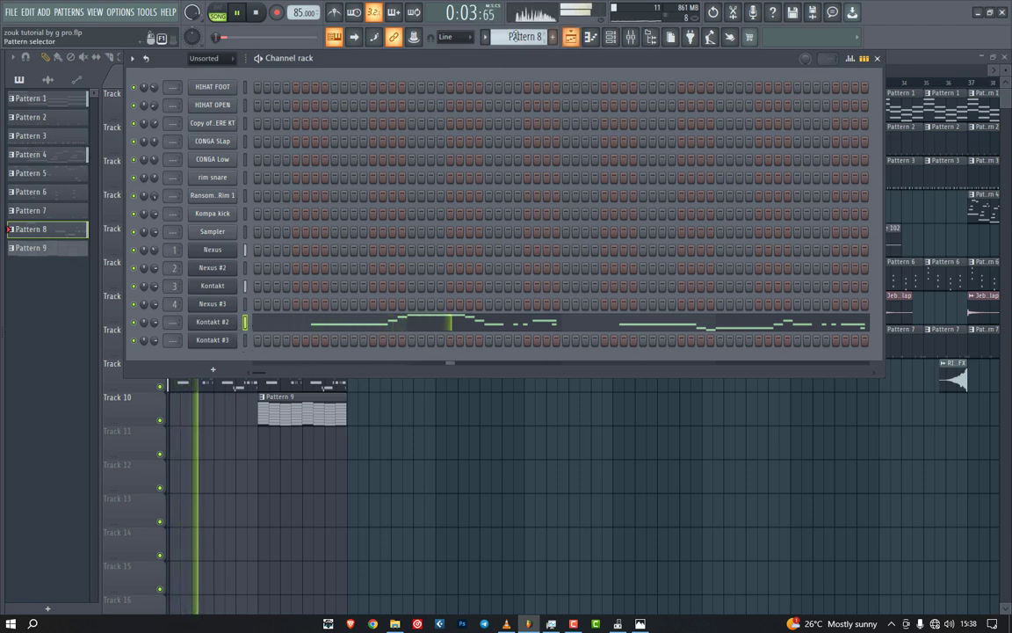
pyautogui.scroll(-1, 515, 37)
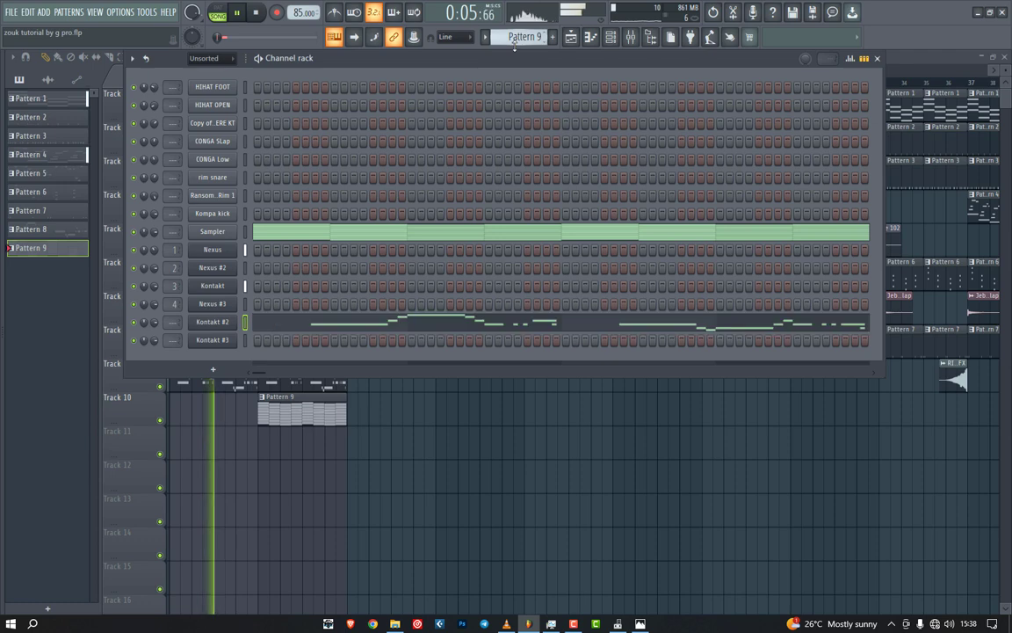
pyautogui.hotkey('ctrl', 'x')
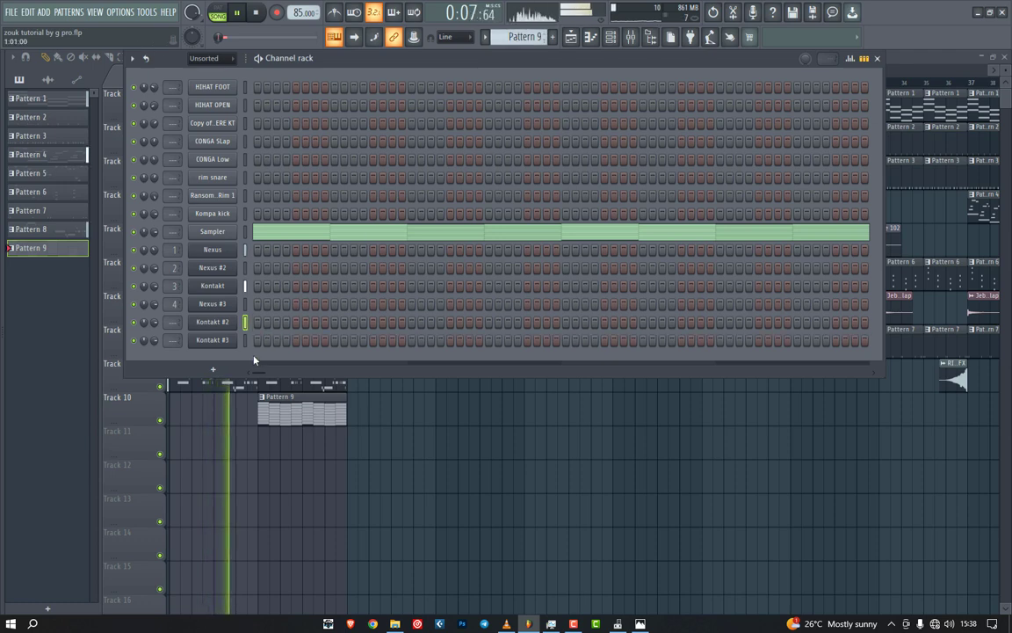
pyautogui.click(246, 342)
pyautogui.hotkey('ctrl', 'v')
pyautogui.click(312, 344)
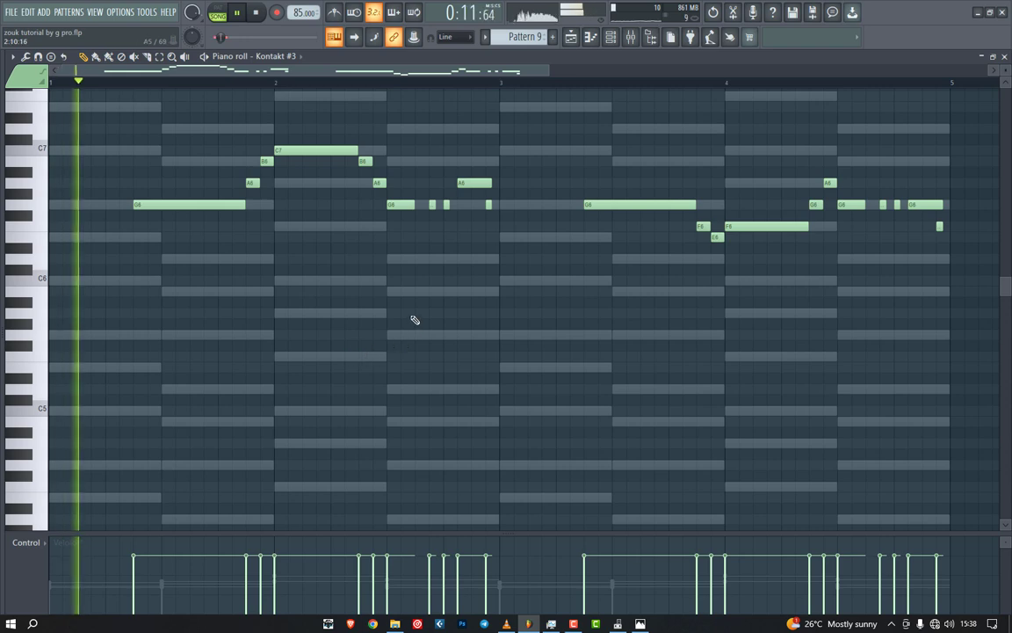
# Step: Open the mixer and reset the volume of the Nexus #3 track
pyautogui.click(615, 38)
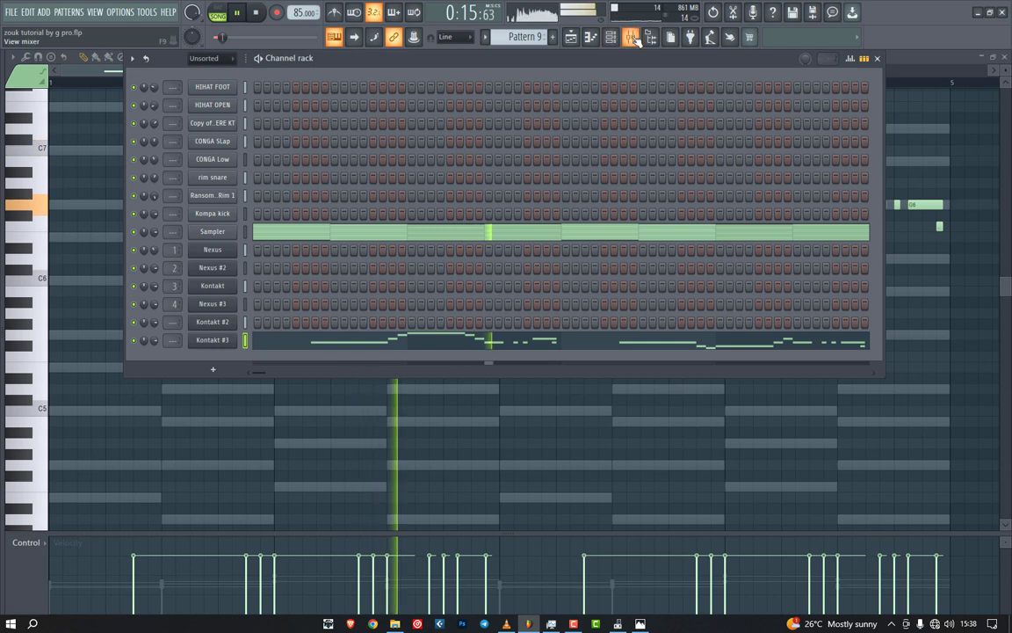
pyautogui.click(630, 36)
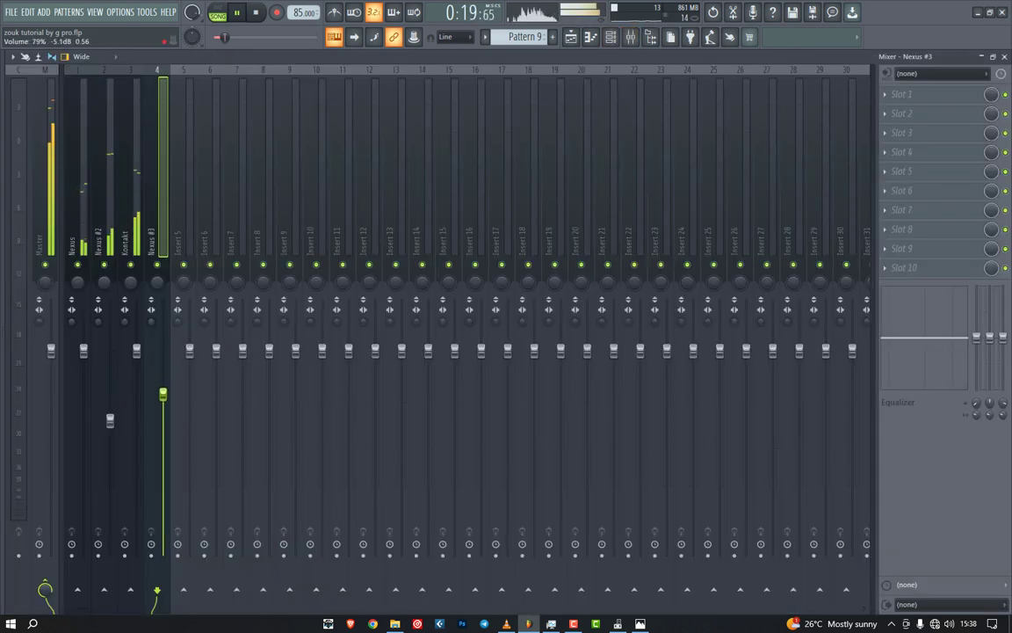
pyautogui.rightClick(165, 397)
pyautogui.click(186, 400)
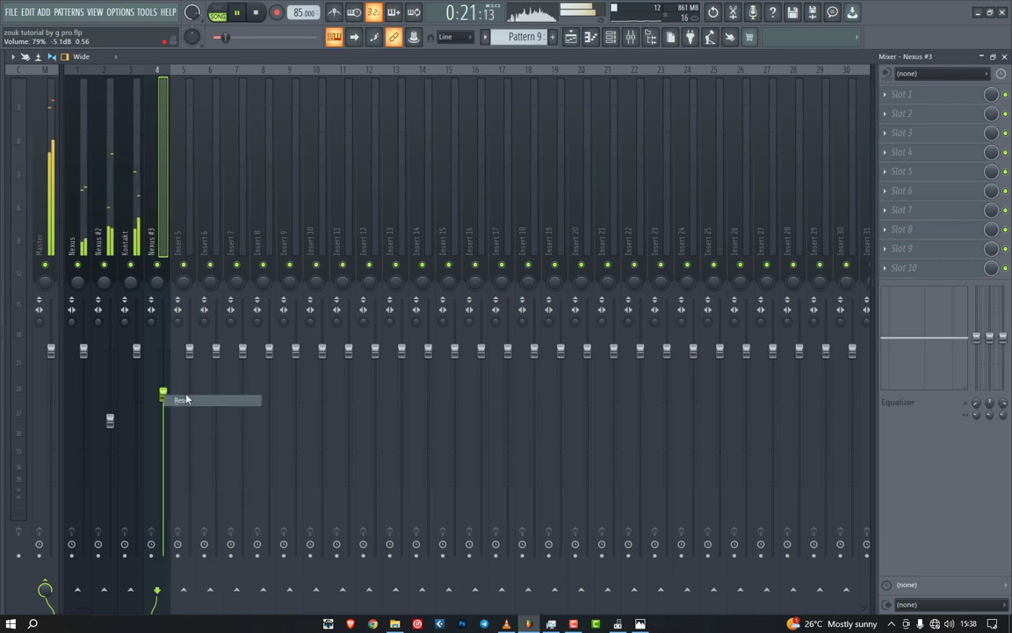
# Step: Route the Kontakt #3 channel to free mixer track 5 and lower that track's volume to about 72% (-6.6 dB)
pyautogui.click(1006, 57)
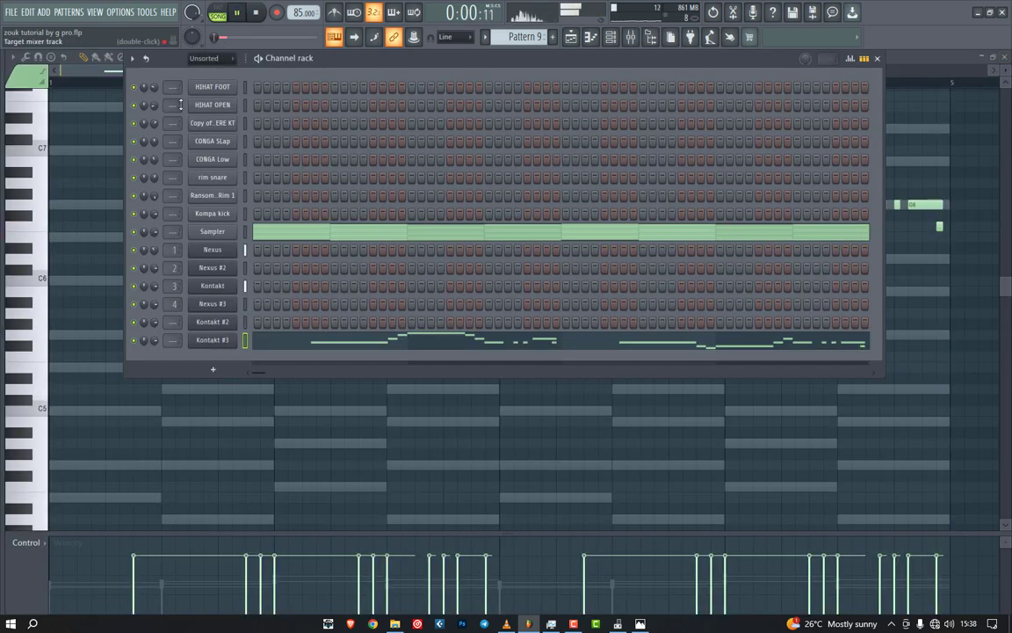
pyautogui.click(132, 58)
pyautogui.click(189, 219)
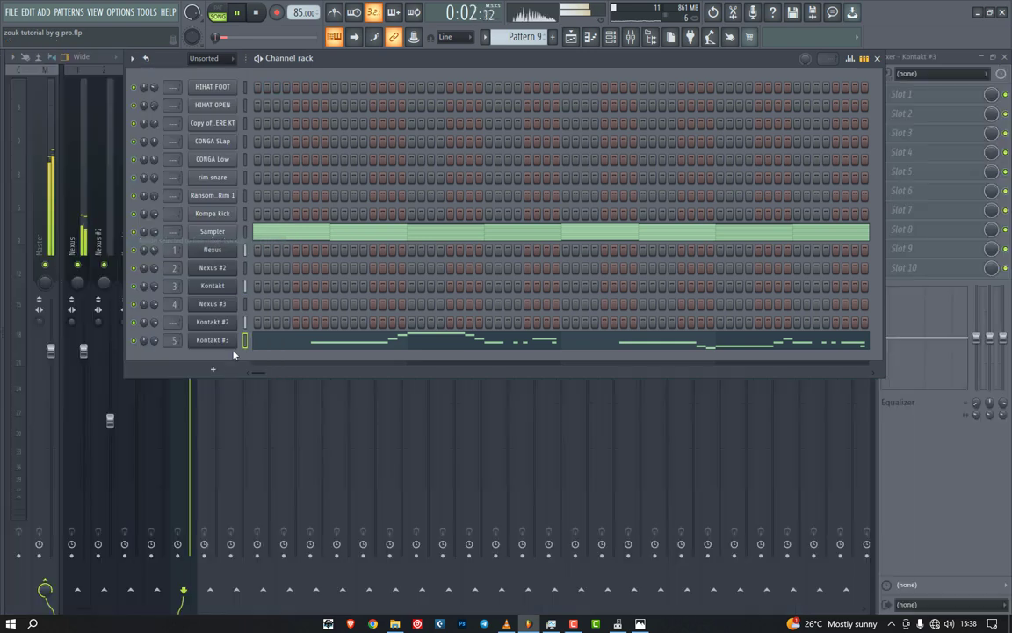
pyautogui.doubleClick(171, 341)
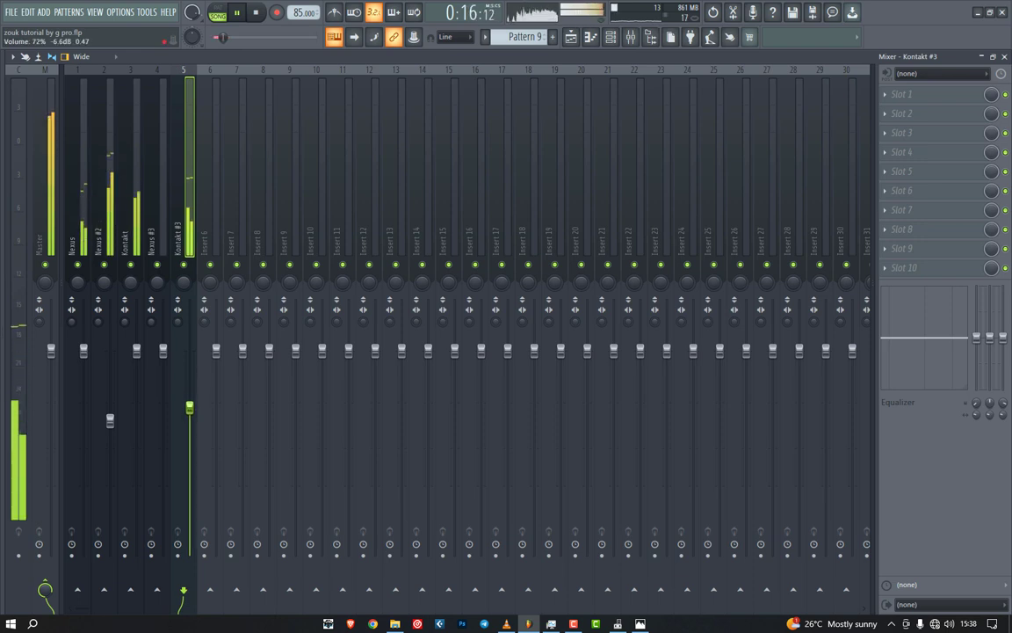
pyautogui.click(1005, 57)
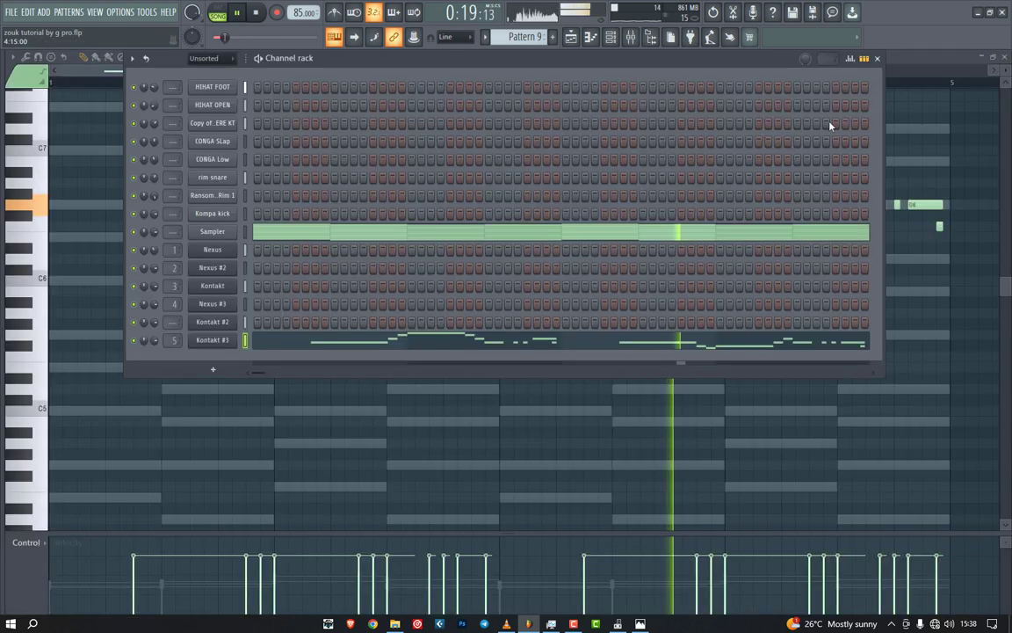
# Step: Move the Sampler notes out of Pattern 9 into a new Pattern 10
pyautogui.click(879, 59)
pyautogui.press('F5')
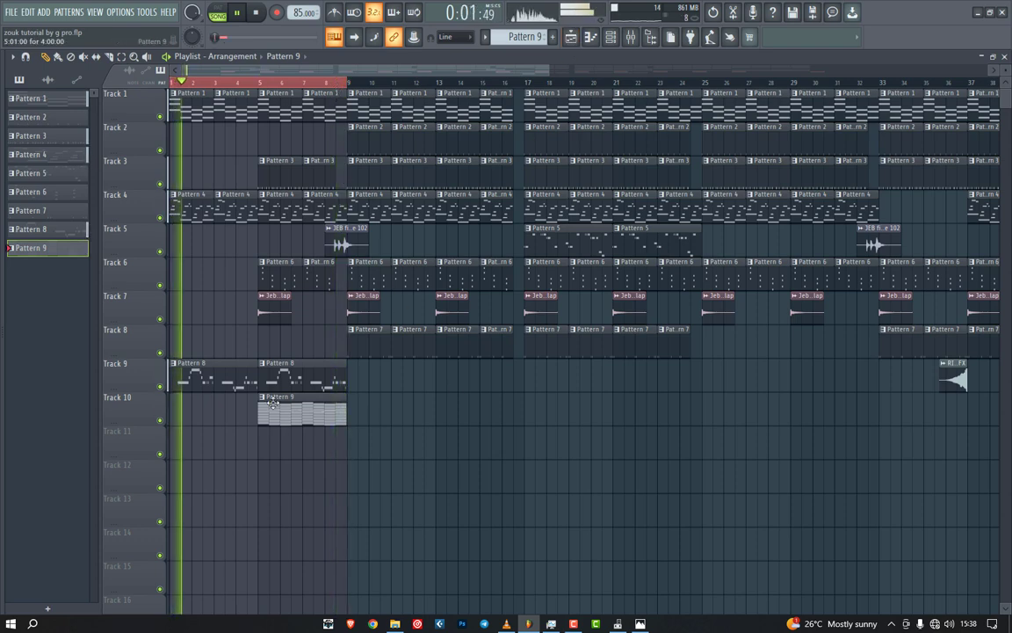
pyautogui.click(610, 38)
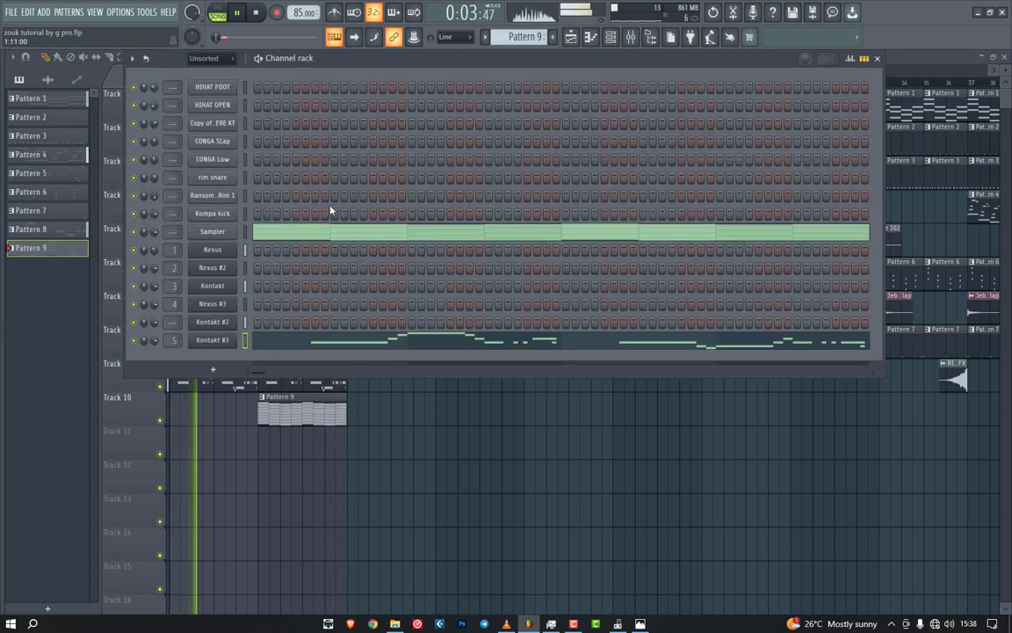
pyautogui.click(247, 237)
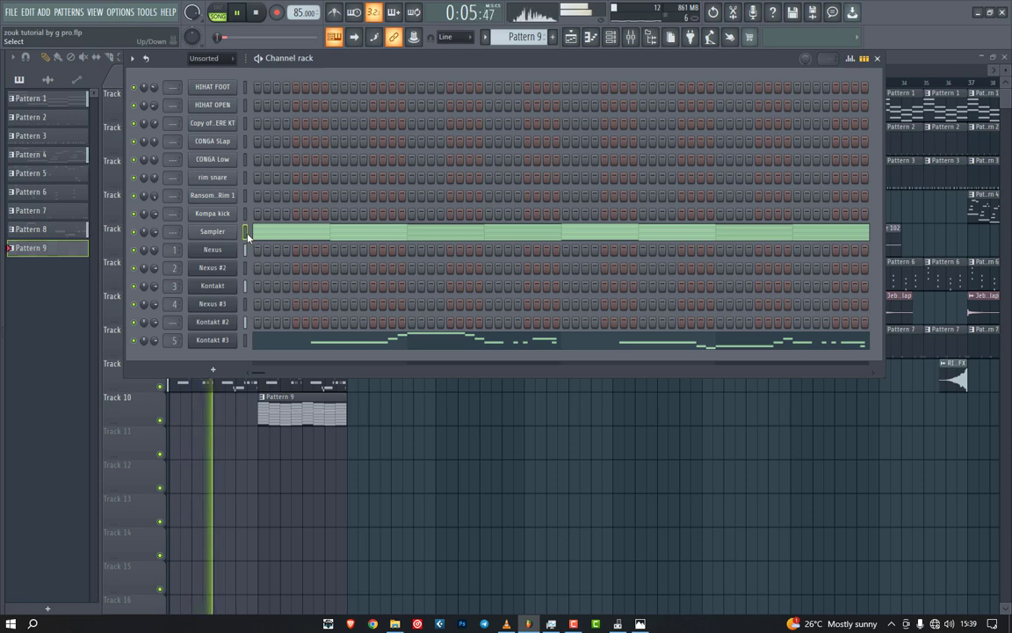
pyautogui.hotkey('ctrl', 'x')
pyautogui.click(555, 39)
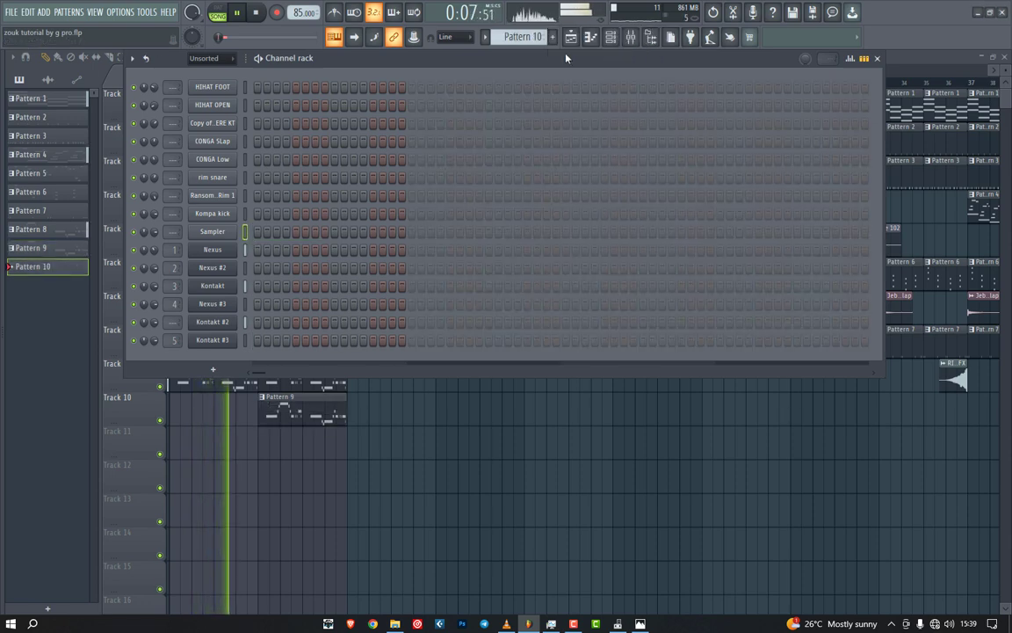
pyautogui.hotkey('ctrl', 'v')
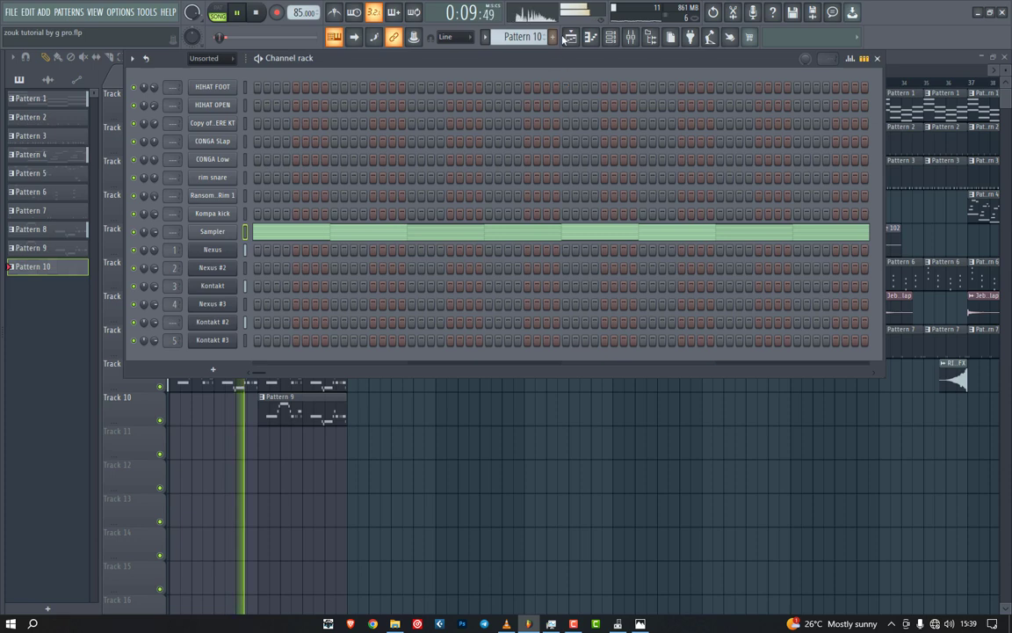
# Step: Place Pattern 10 on Track 11 at bars 9 and 13 and set the playback loop to bars 9 through 16
pyautogui.click(571, 37)
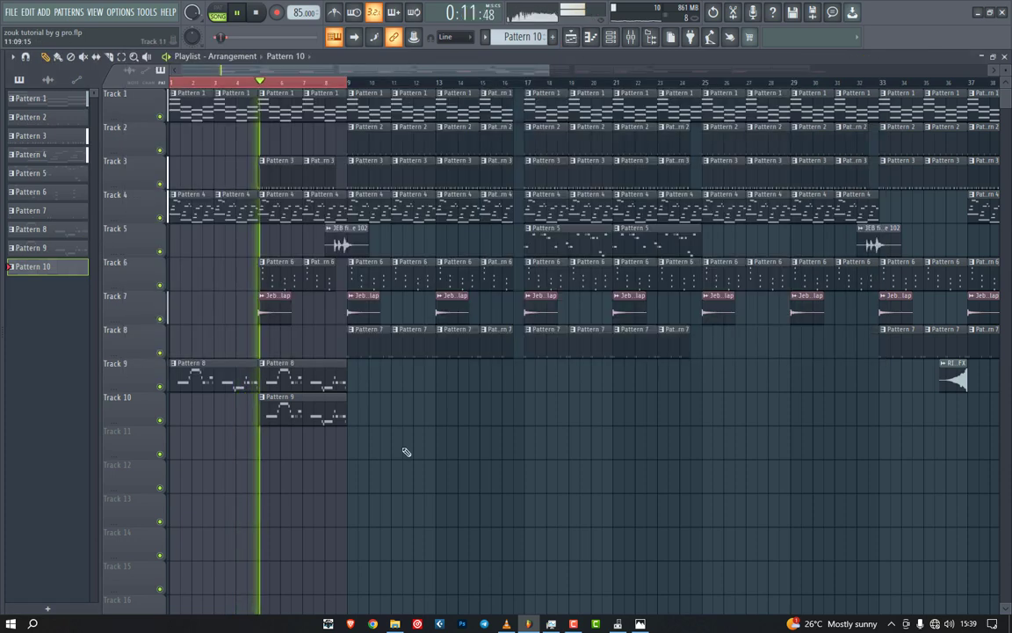
pyautogui.moveTo(343, 447); pyautogui.dragTo(379, 452)
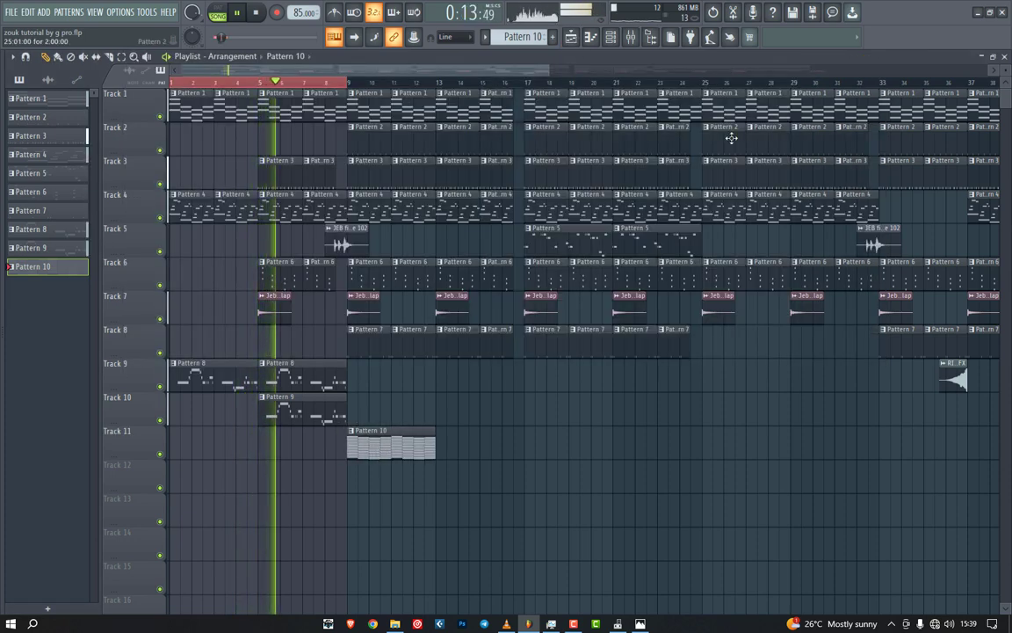
pyautogui.click(471, 443)
pyautogui.moveTo(470, 444); pyautogui.dragTo(481, 445)
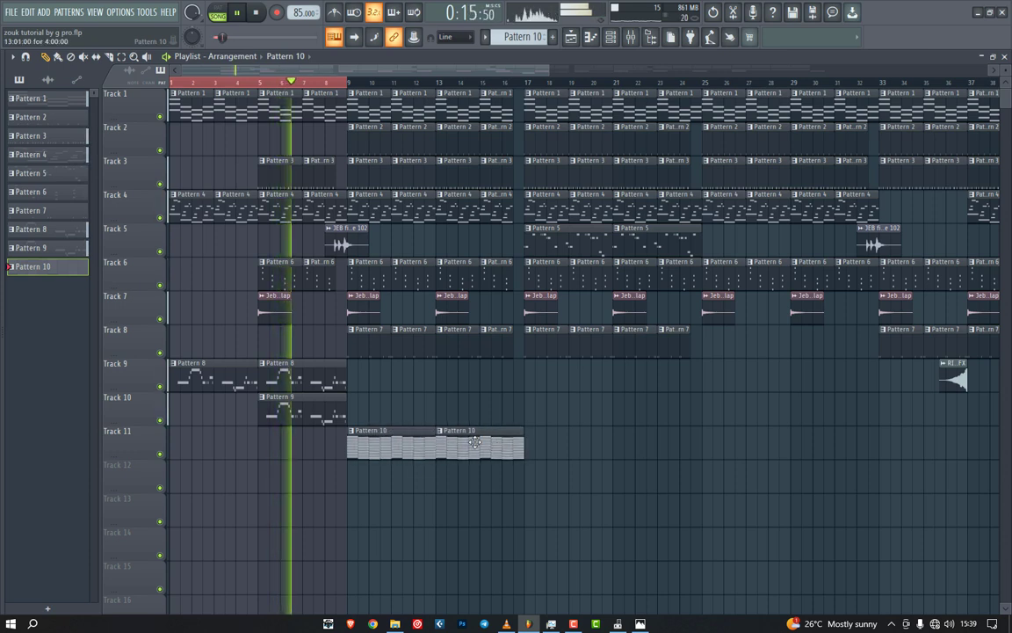
pyautogui.moveTo(529, 88); pyautogui.dragTo(349, 88)
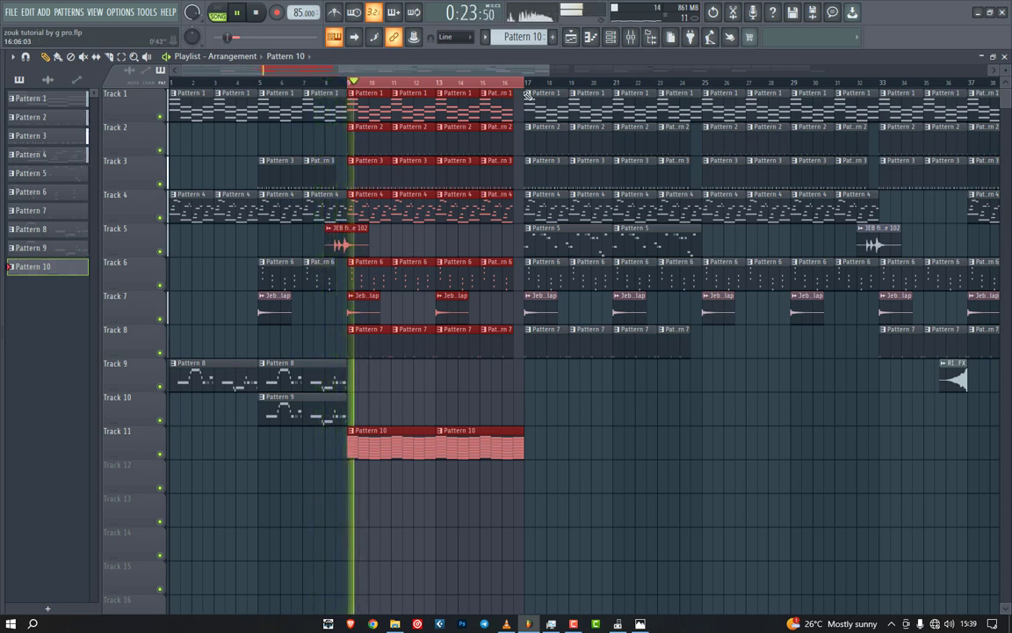
# Step: Add a new Nexus channel and load the CL Angels Harp preset from the Classical category
pyautogui.press('F6')
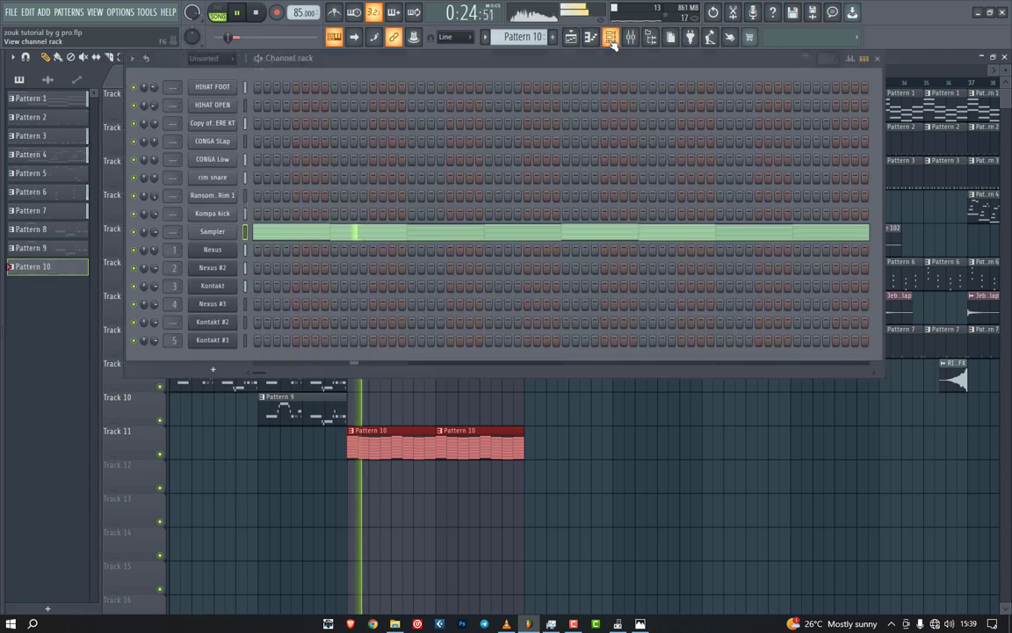
pyautogui.click(225, 371)
pyautogui.click(303, 227)
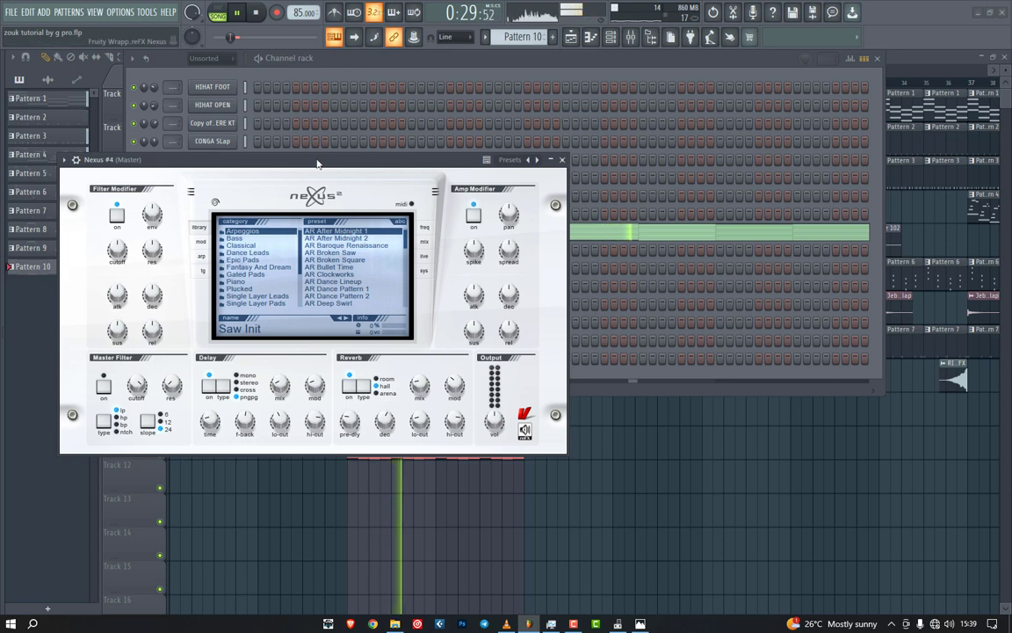
pyautogui.click(287, 289)
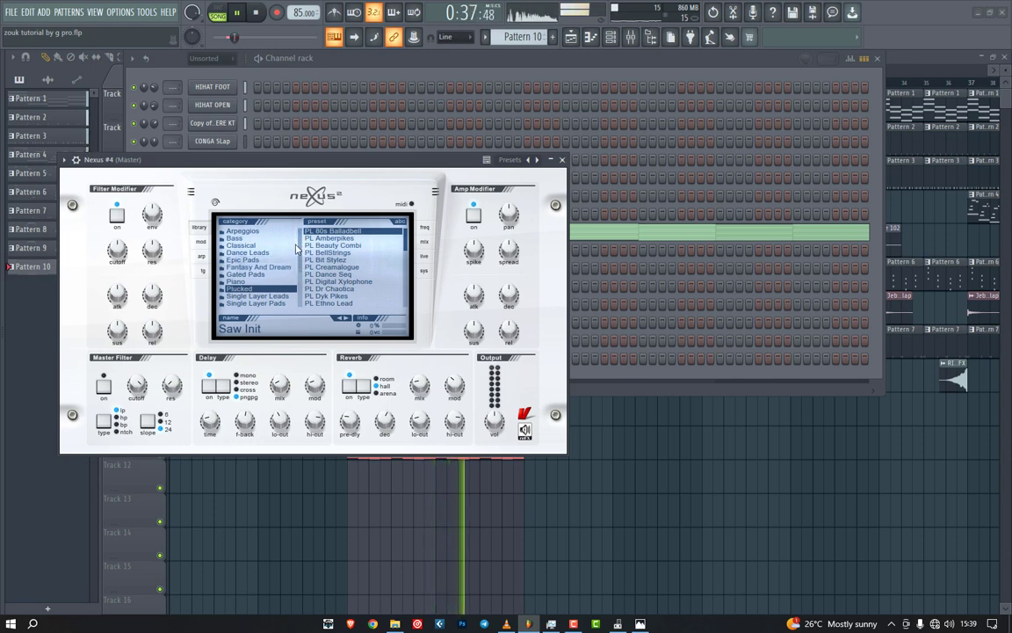
pyautogui.click(291, 246)
pyautogui.click(322, 254)
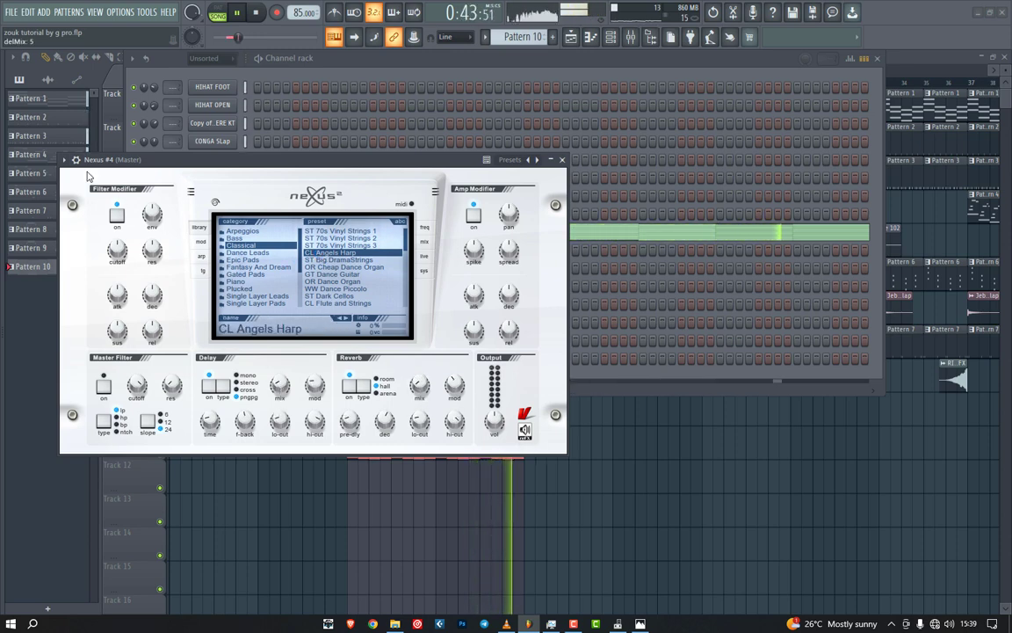
# Step: Open Nexus #4 in the piano roll, add a B5 note at bar 1 step 13 with a one-step duration, and play the loop
pyautogui.click(66, 162)
pyautogui.click(95, 190)
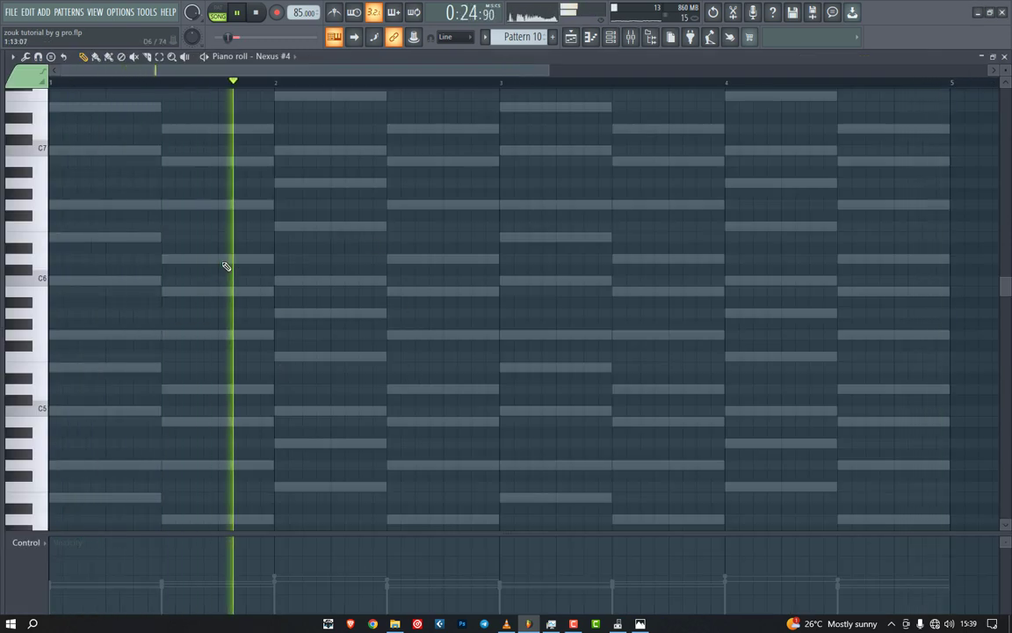
pyautogui.press('space')
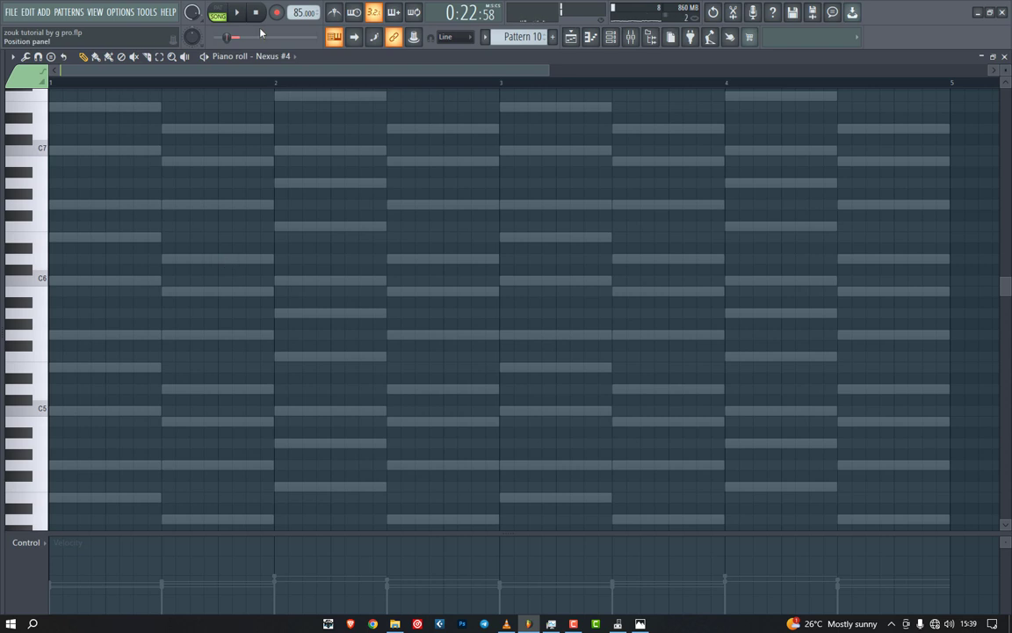
pyautogui.press('space')
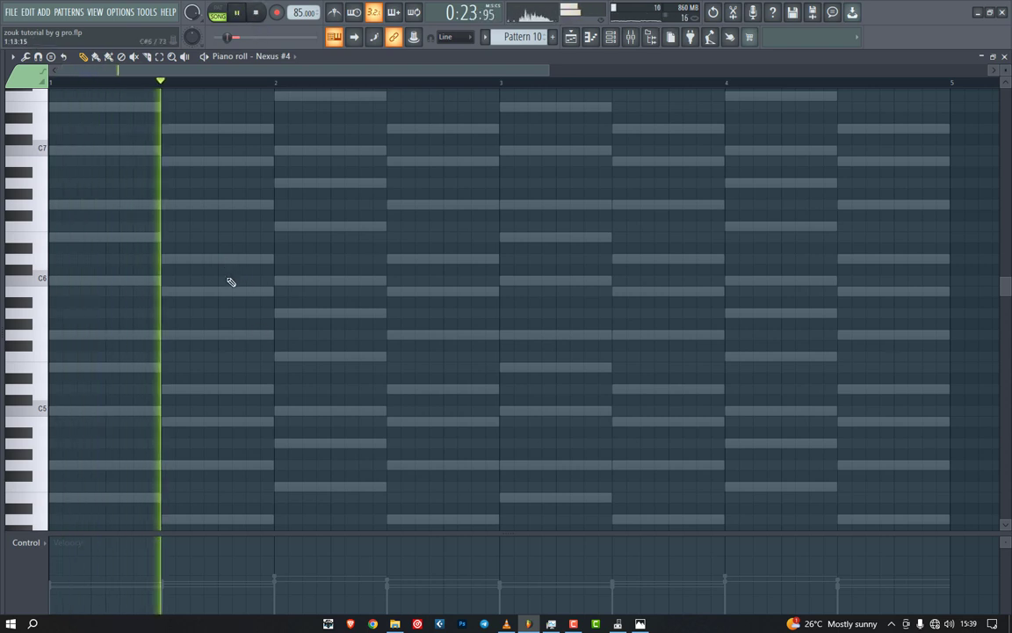
pyautogui.press('space')
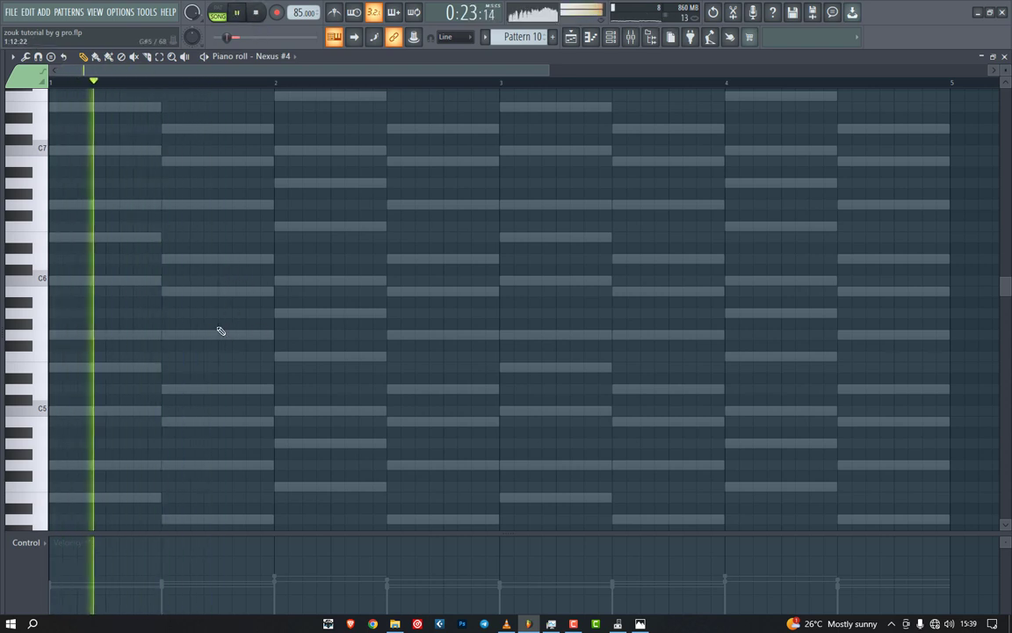
pyautogui.press('space')
pyautogui.click(223, 282)
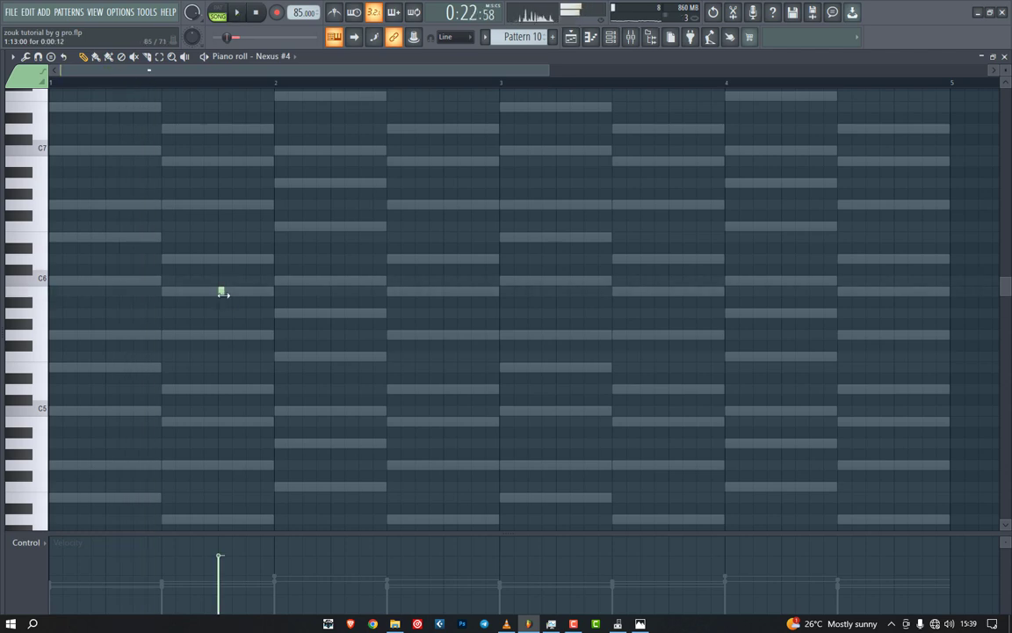
pyautogui.doubleClick(221, 293)
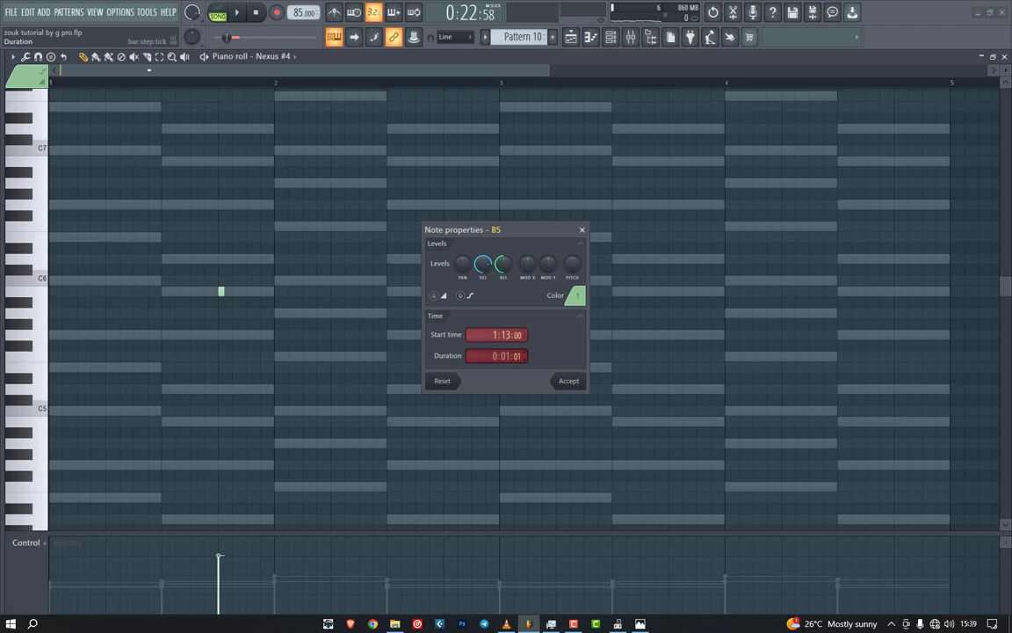
pyautogui.scroll(1, 524, 357)
pyautogui.click(568, 381)
pyautogui.press('space')
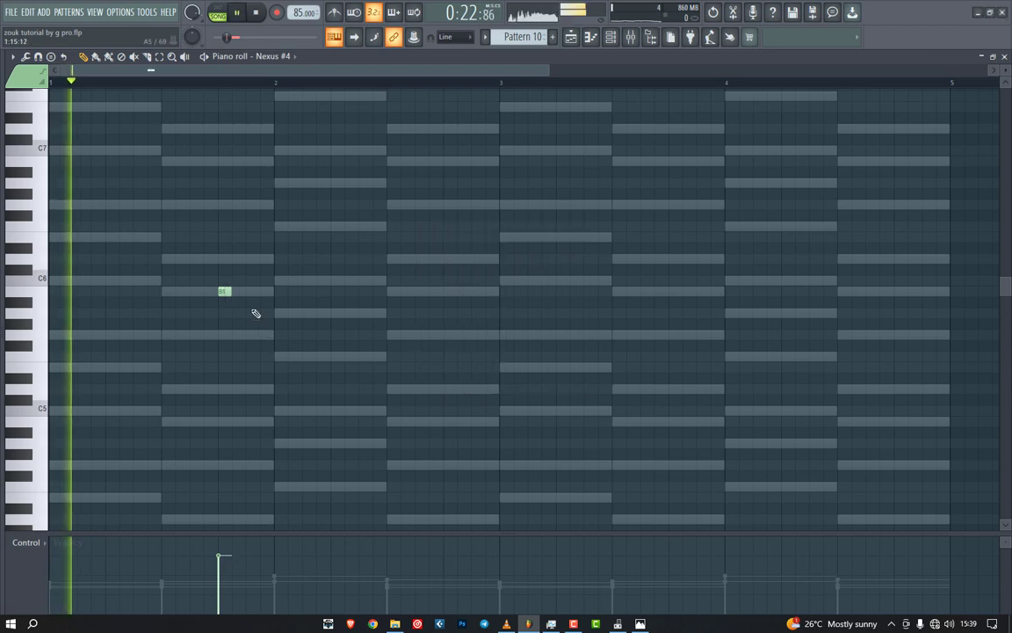
pyautogui.click(238, 313)
pyautogui.click(253, 336)
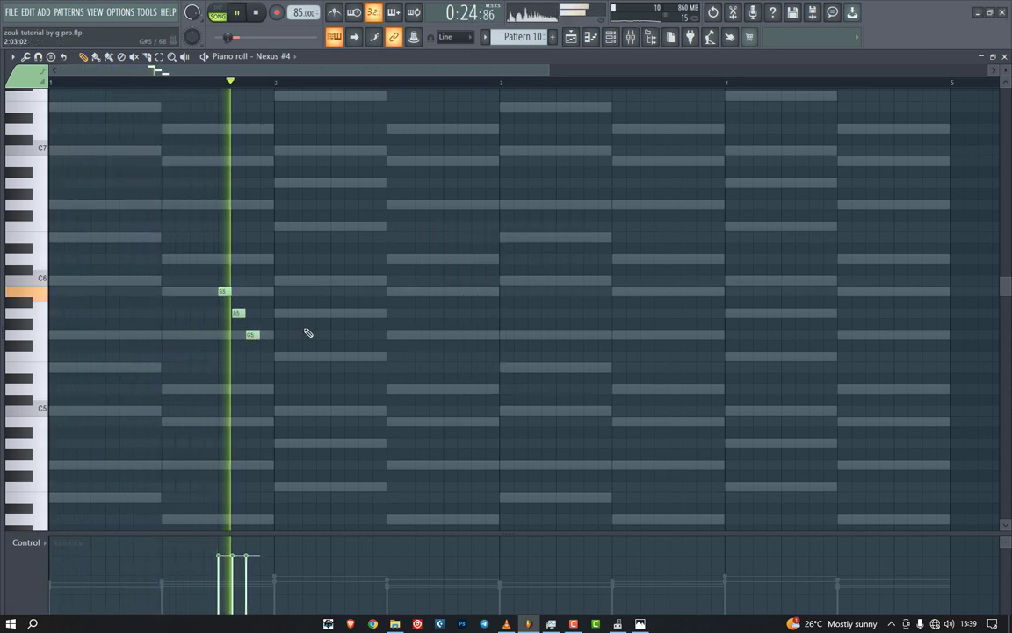
pyautogui.rightClick(252, 336)
pyautogui.rightClick(238, 314)
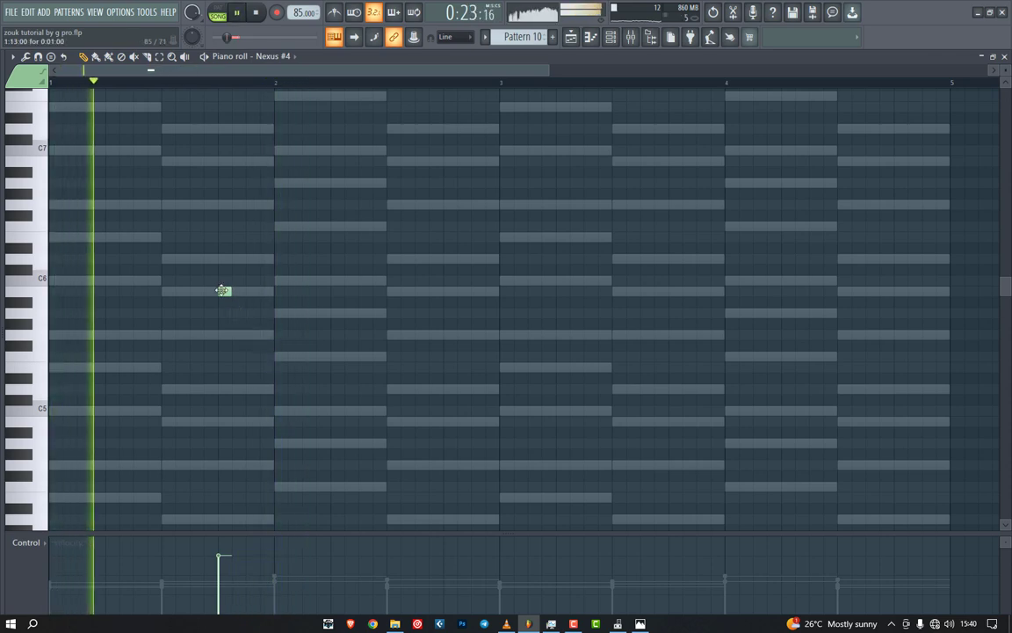
# Step: Move the B5 note up to G6, follow it with one-step F6 and E6 notes, and add F6 at the start of bar 2
pyautogui.moveTo(222, 291); pyautogui.dragTo(218, 194)
pyautogui.click(237, 226)
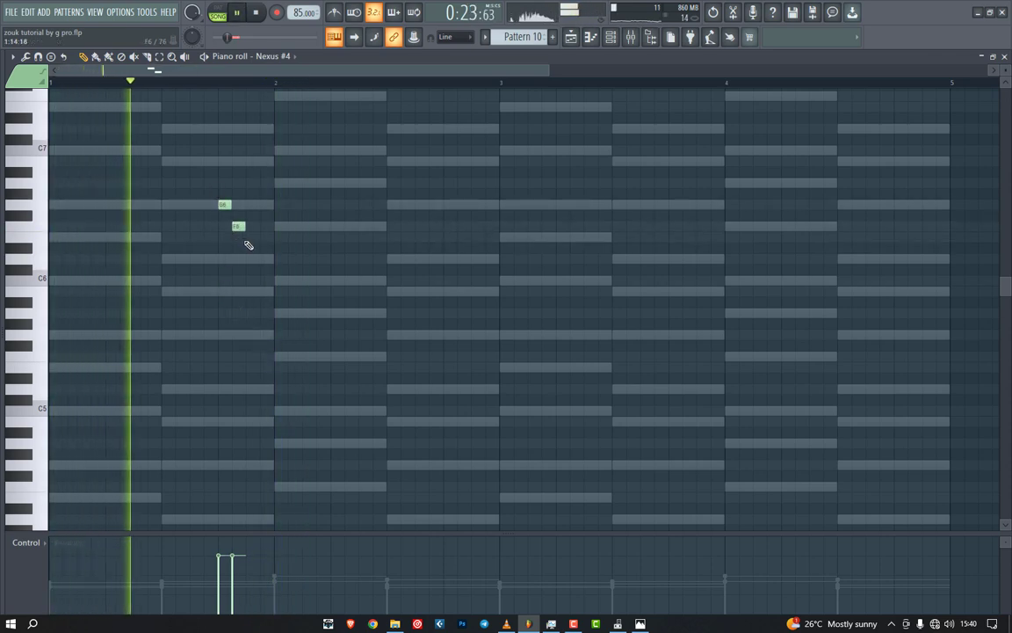
pyautogui.click(252, 238)
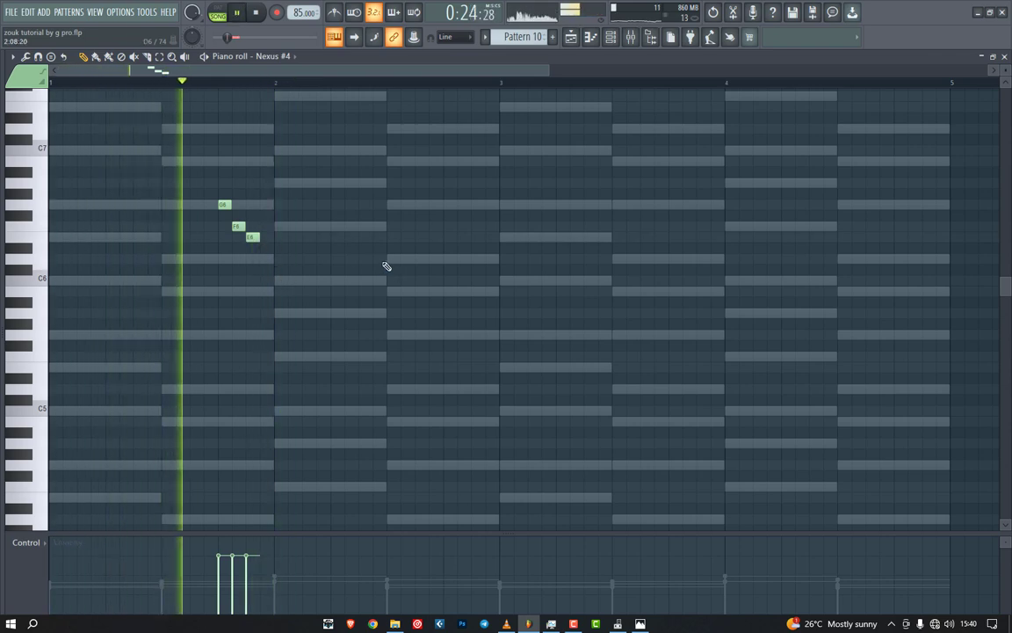
pyautogui.click(278, 228)
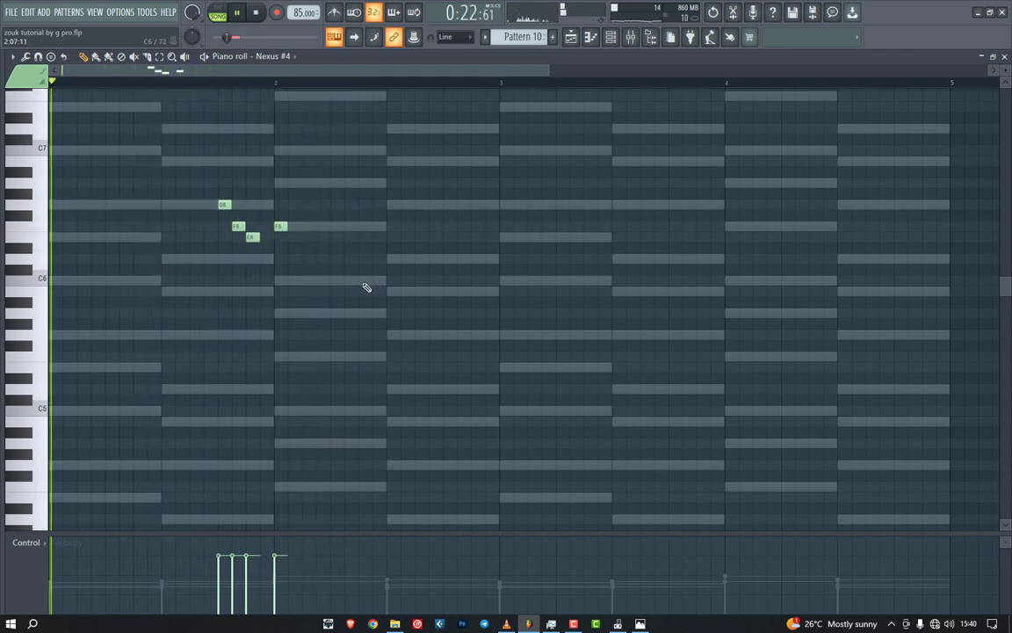
# Step: Add one-step notes A6 at step 7 and G6 at step 11 of bar 2, and E6 at the start of bar 3
pyautogui.click(337, 183)
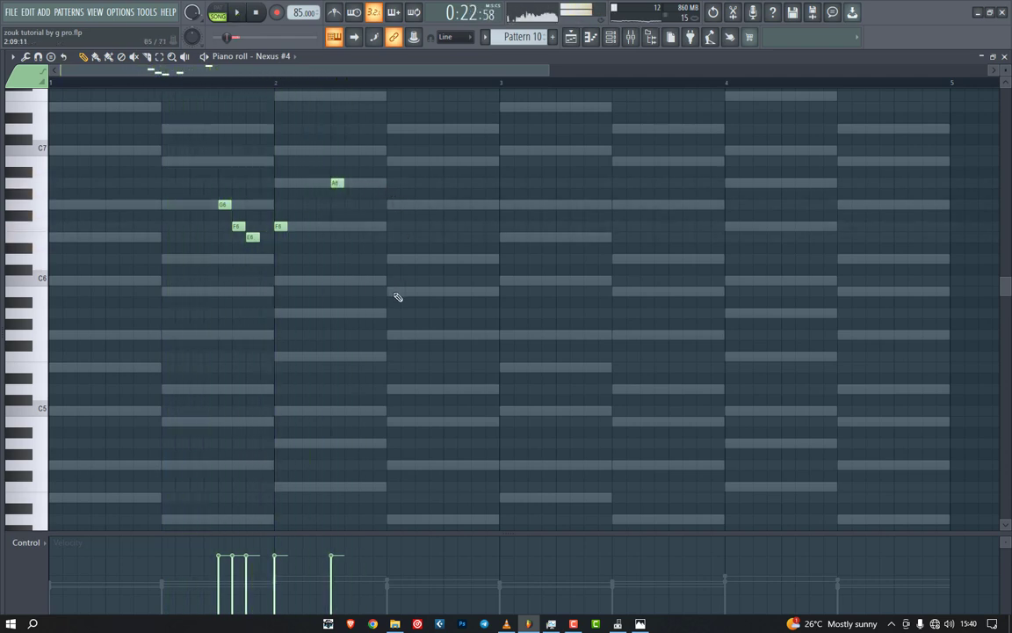
pyautogui.moveTo(337, 183); pyautogui.dragTo(366, 183)
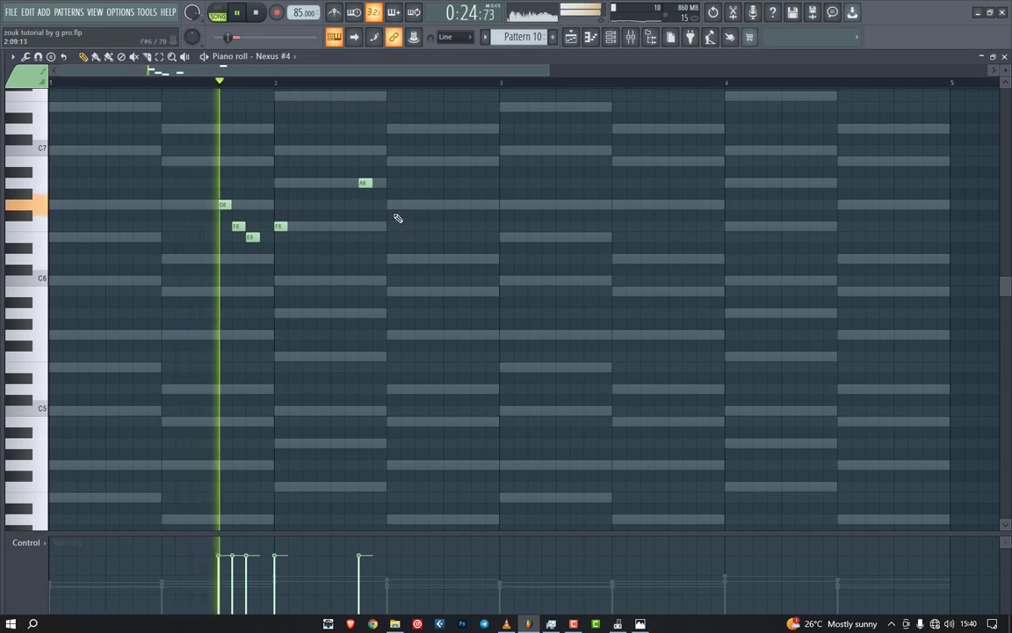
pyautogui.click(420, 204)
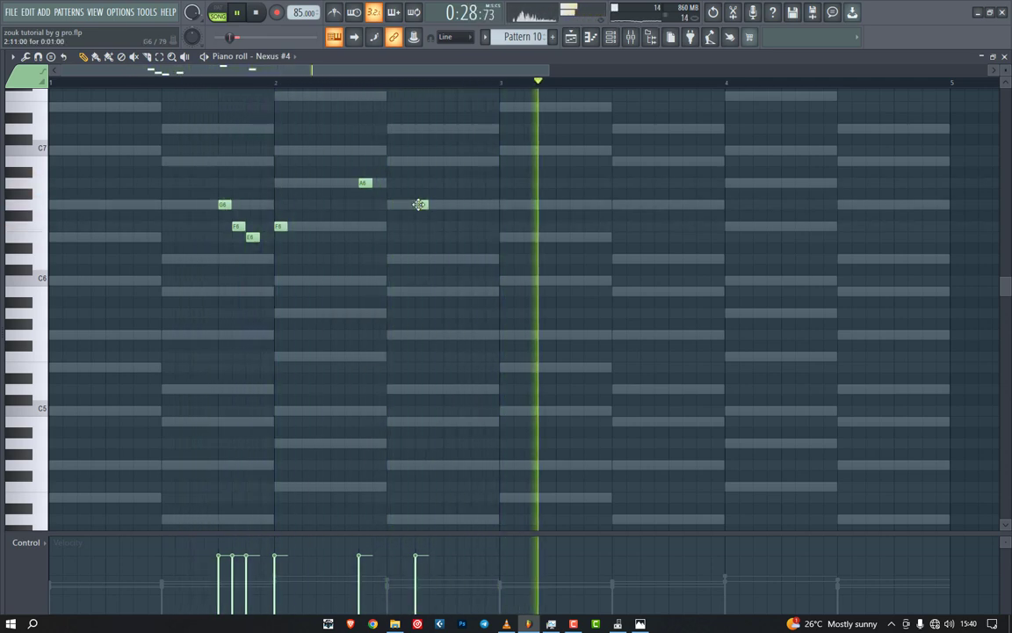
pyautogui.click(500, 237)
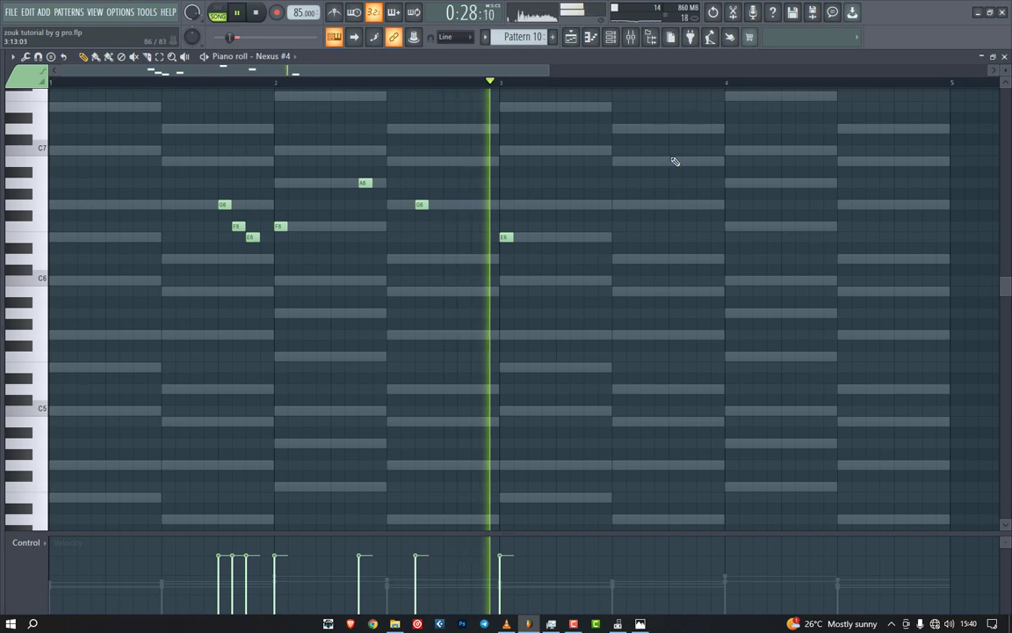
# Step: Add one-step notes B6 at step 11, C7 at step 14 and B6 at step 15 of bar 3
pyautogui.click(645, 162)
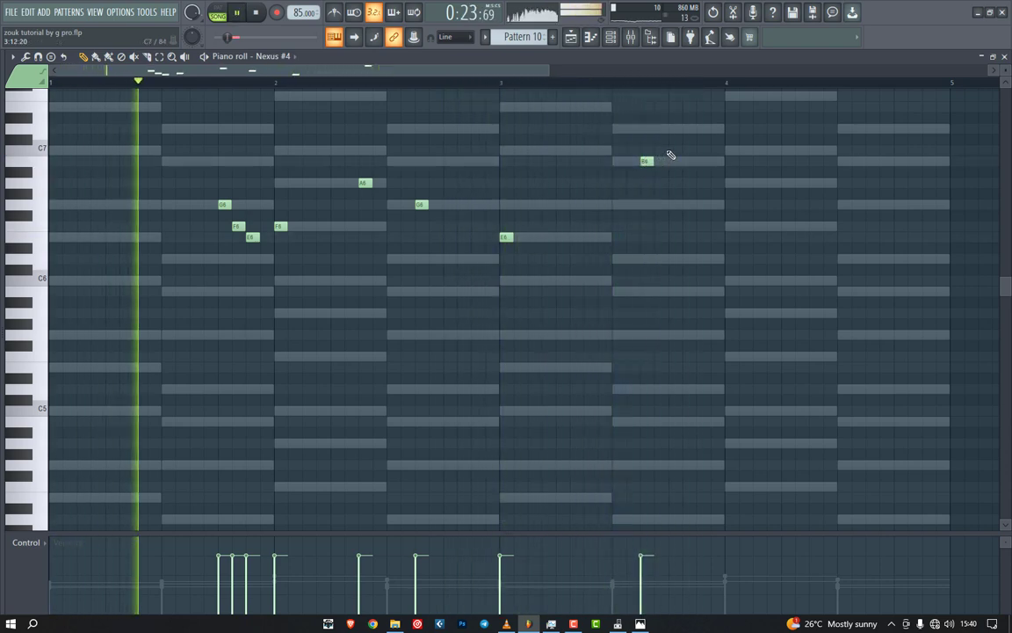
pyautogui.click(689, 151)
pyautogui.click(700, 161)
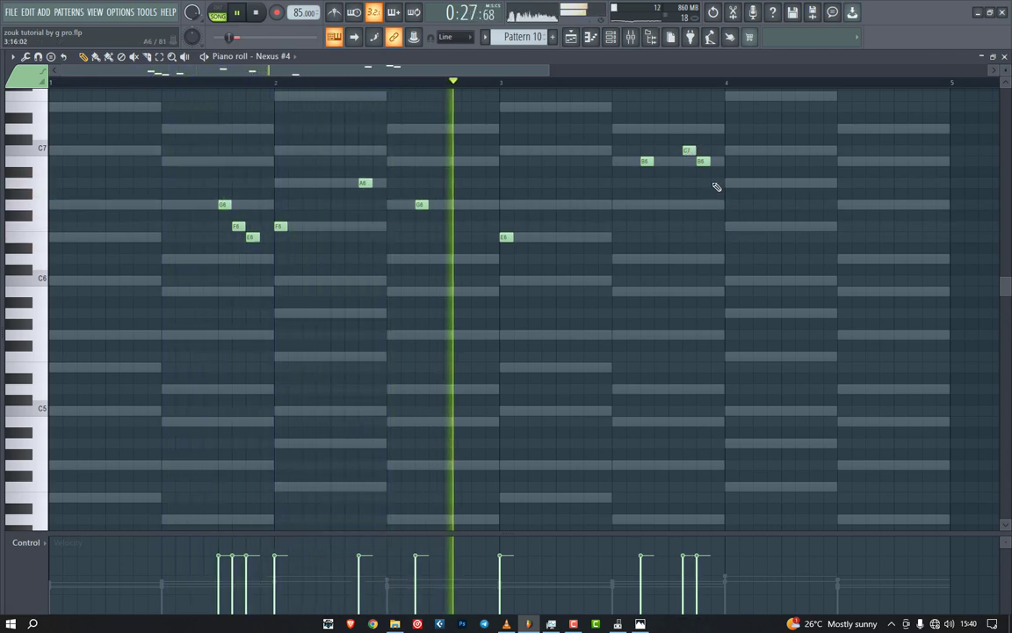
# Step: Add one-step notes A6 at step 16 of bar 3 and B6, A6 and G6 at steps 14 to 16 of bar 4
pyautogui.click(716, 184)
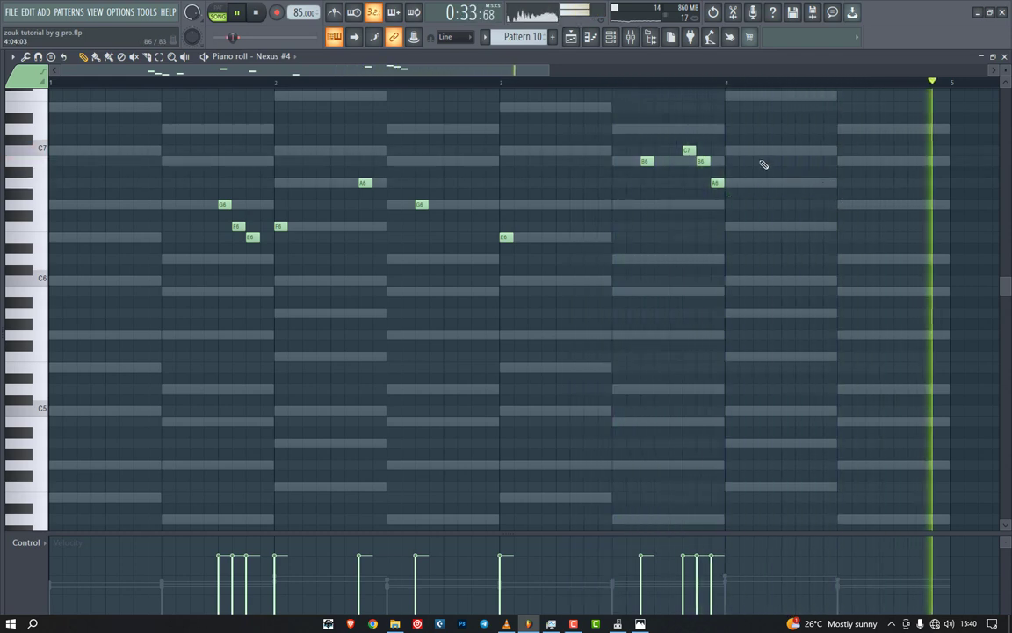
pyautogui.moveTo(741, 139); pyautogui.dragTo(671, 206)
pyautogui.moveTo(685, 154); pyautogui.dragTo(941, 205)
pyautogui.click(940, 172)
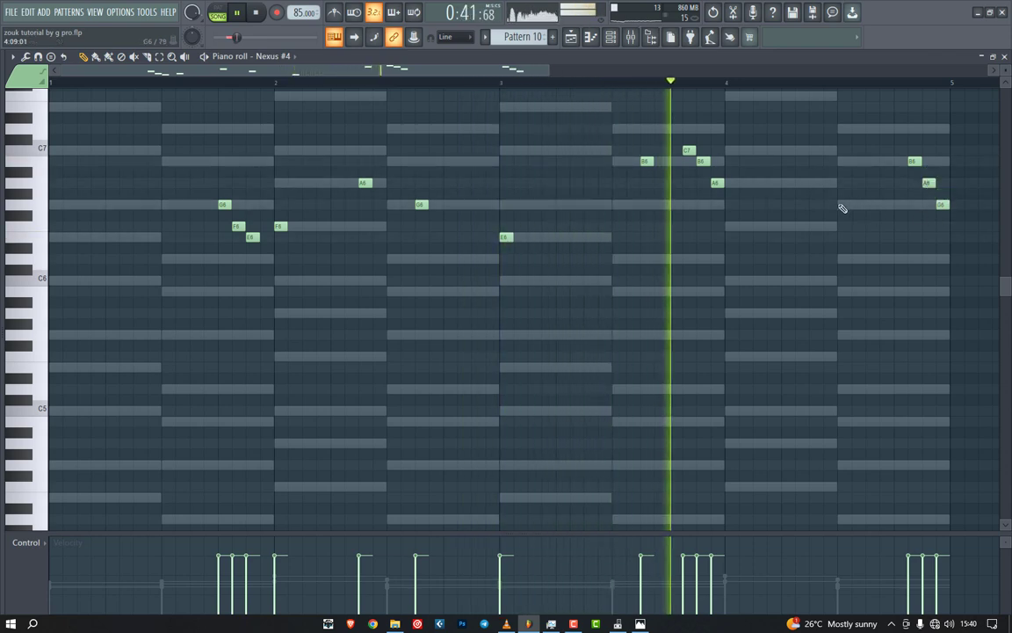
# Step: Add one-step notes in bar 4: A6 at step 5, B6 at step 7, C7 at step 8 and D7 at step 9
pyautogui.click(842, 130)
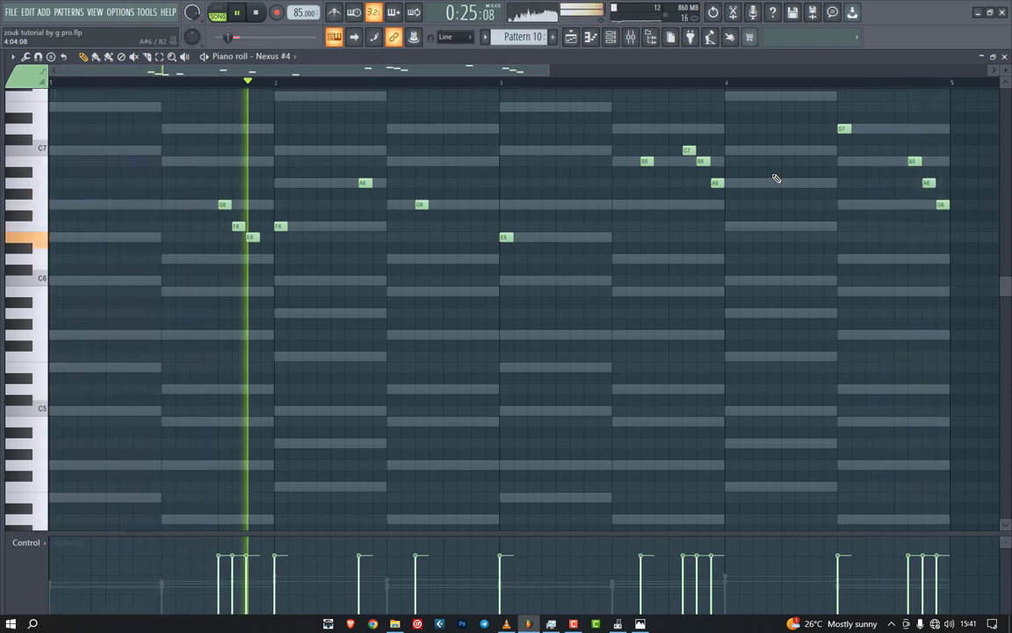
pyautogui.click(783, 181)
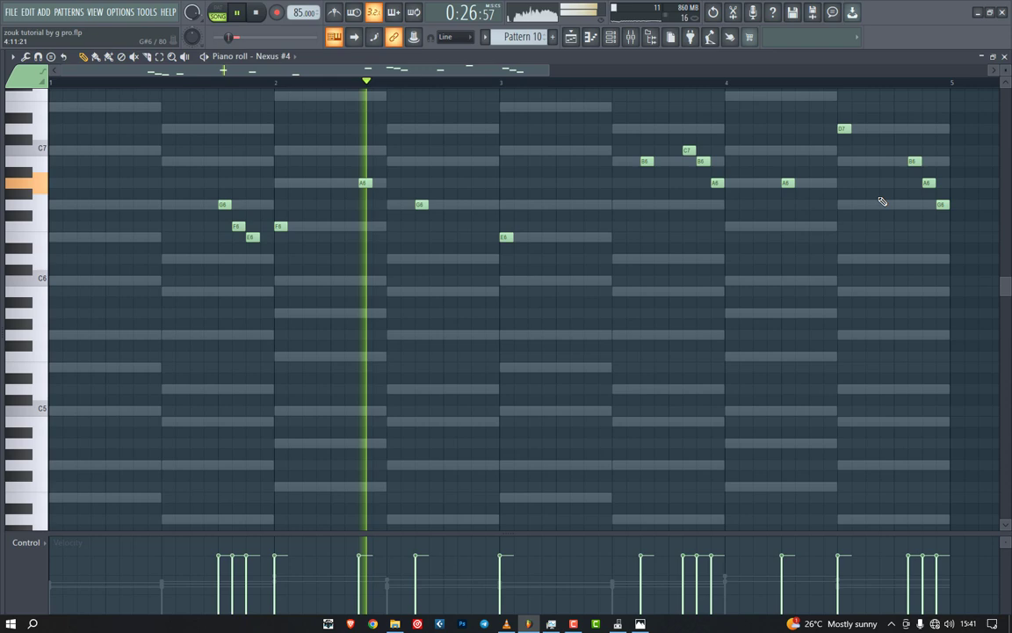
pyautogui.click(810, 183)
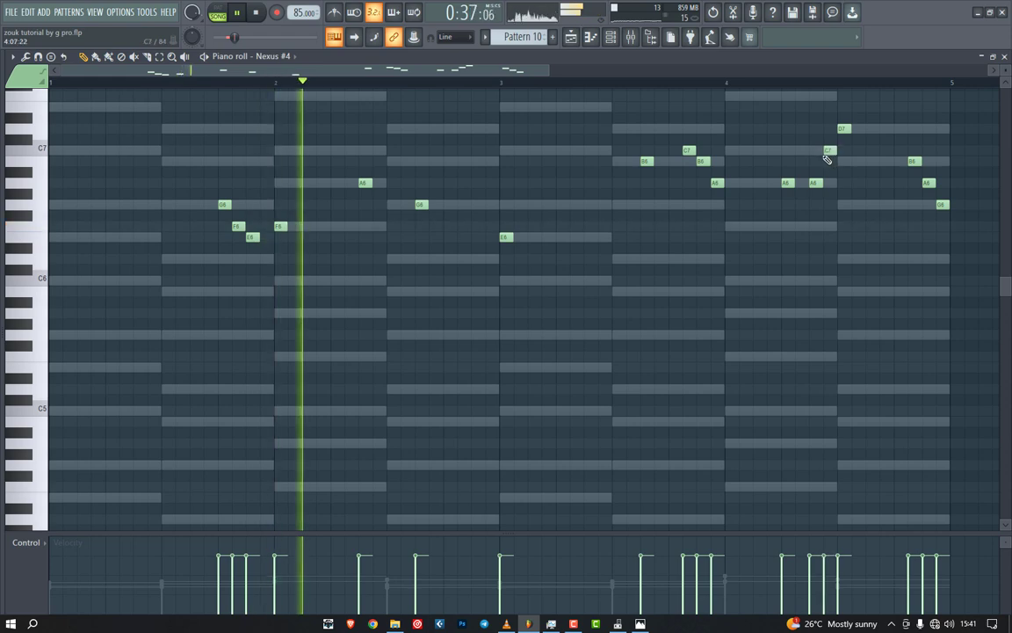
pyautogui.click(827, 152)
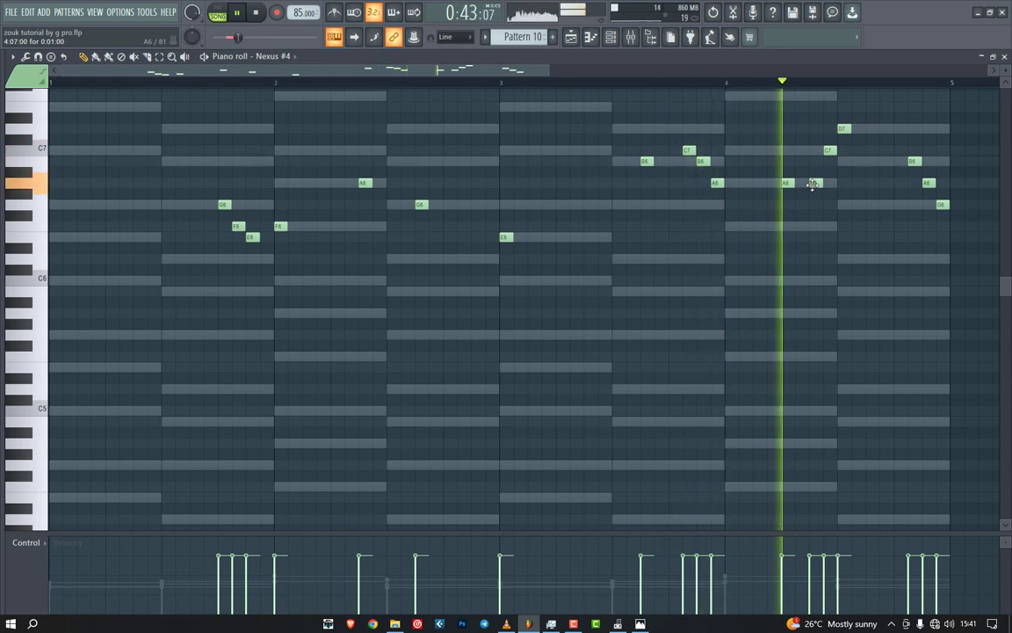
pyautogui.moveTo(813, 183); pyautogui.dragTo(814, 163)
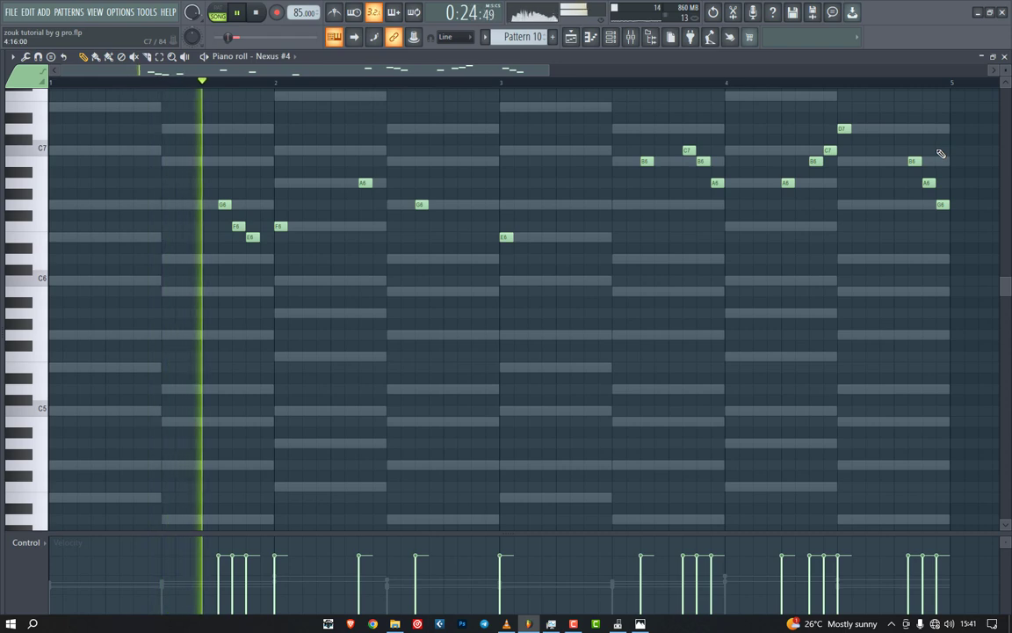
# Step: Replace the last three notes of bar 4 with one-step notes A6 at step 14 and G6 at step 15
pyautogui.rightClick(915, 161)
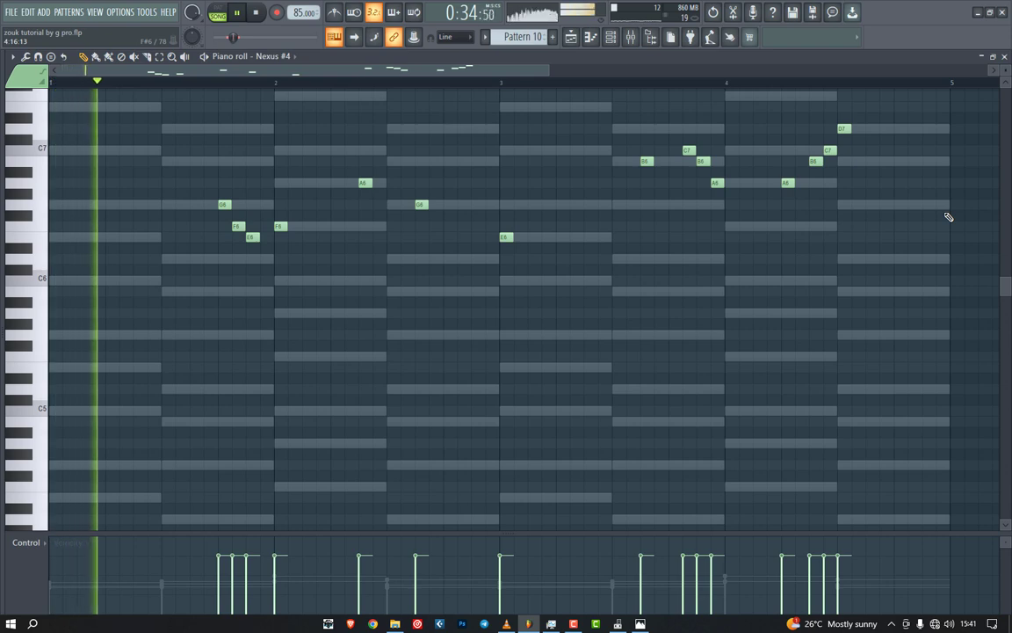
pyautogui.click(901, 162)
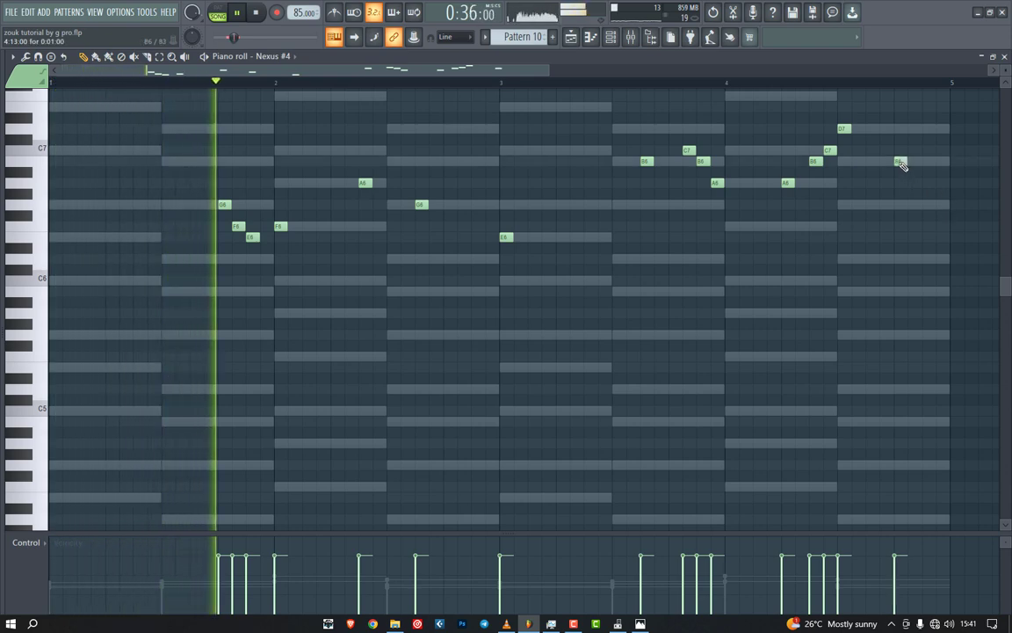
pyautogui.moveTo(903, 162); pyautogui.dragTo(929, 207)
pyautogui.click(927, 194)
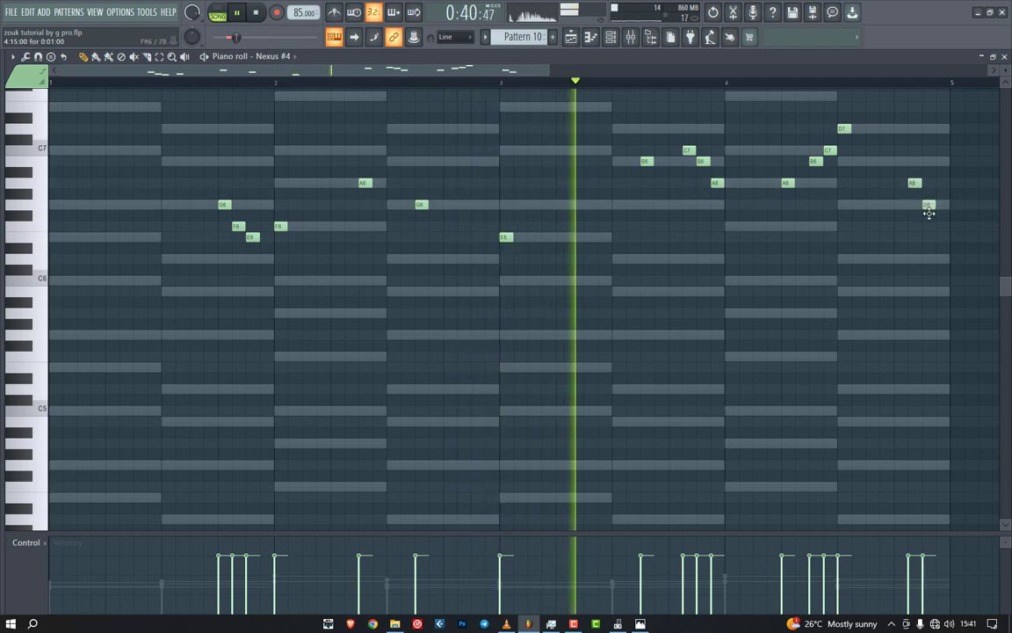
pyautogui.click(942, 226)
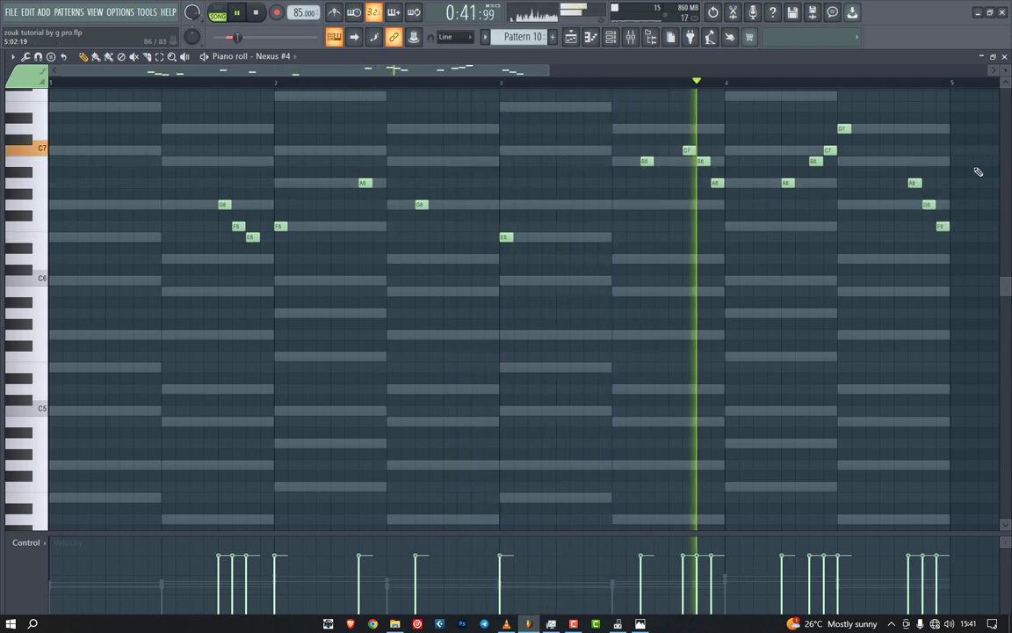
pyautogui.rightClick(942, 228)
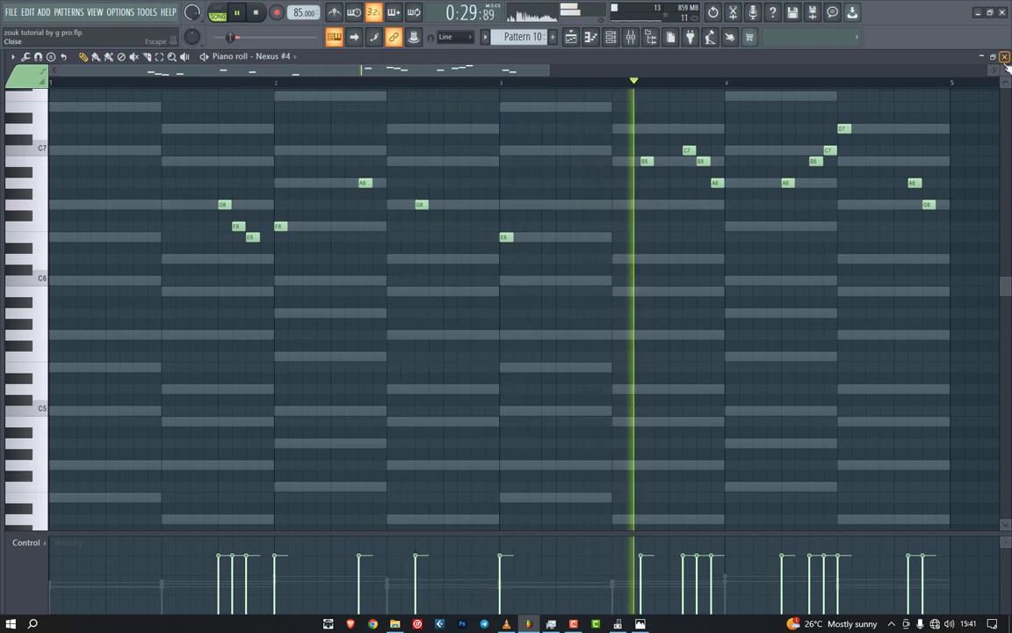
# Step: Close the Nexus #4 editors, assign the channel to free mixer track 6, and lower that track's volume
pyautogui.click(1005, 58)
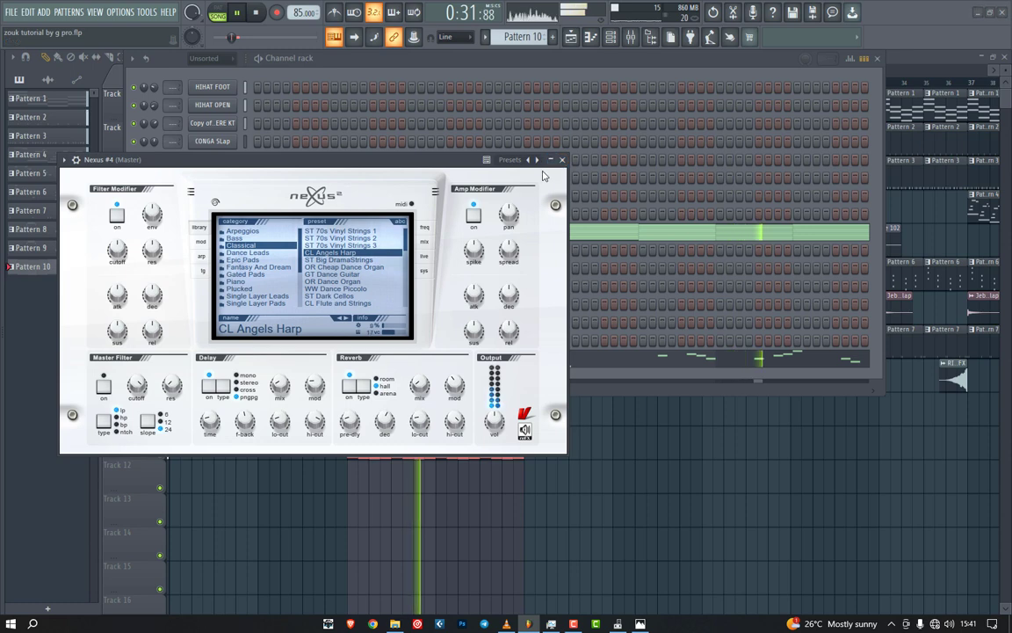
pyautogui.click(561, 160)
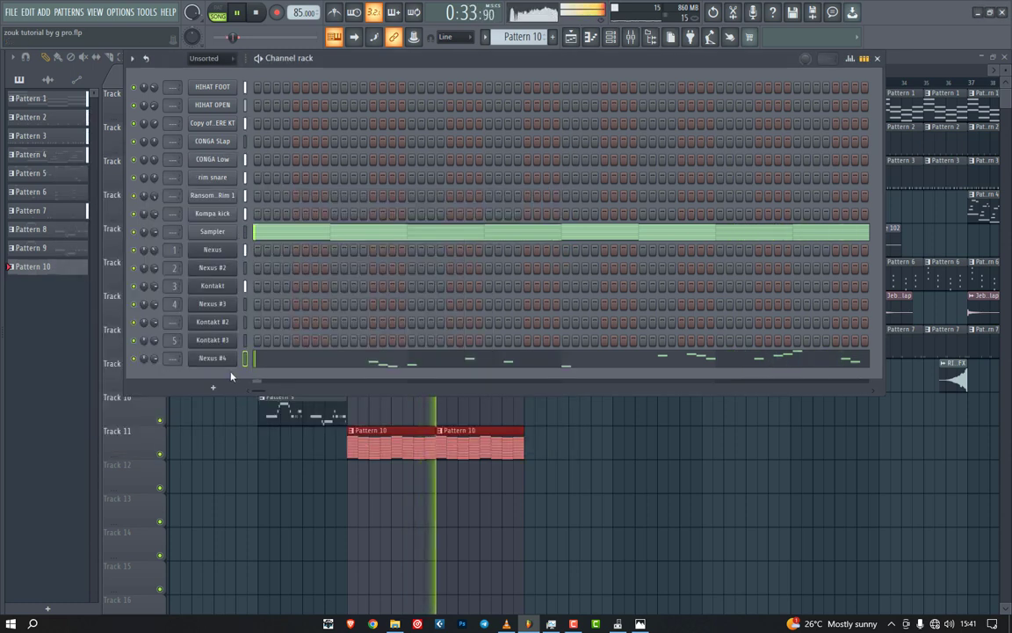
pyautogui.click(132, 60)
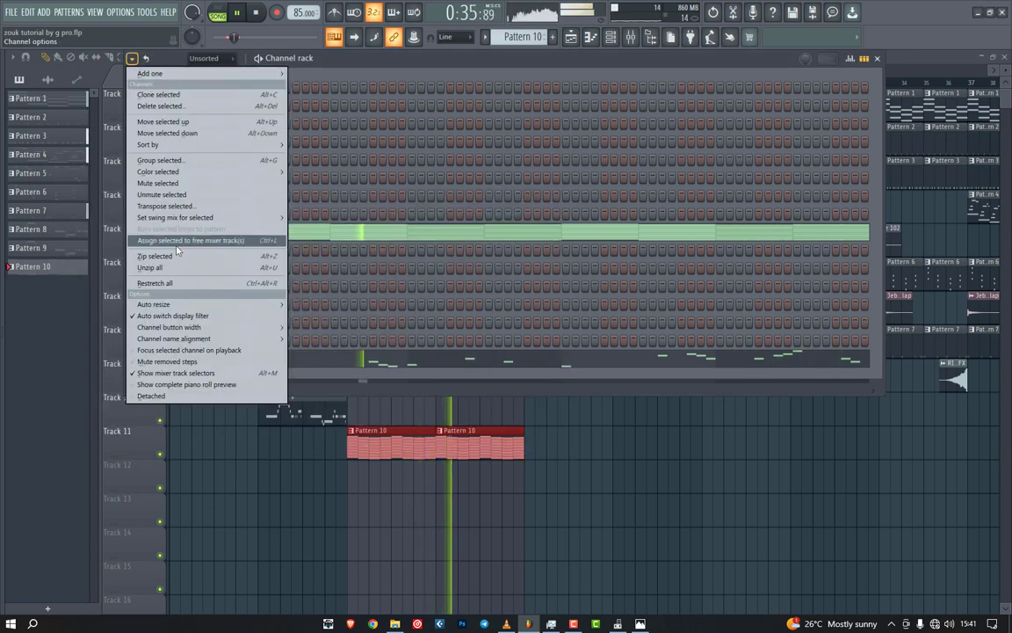
pyautogui.click(180, 240)
pyautogui.doubleClick(173, 359)
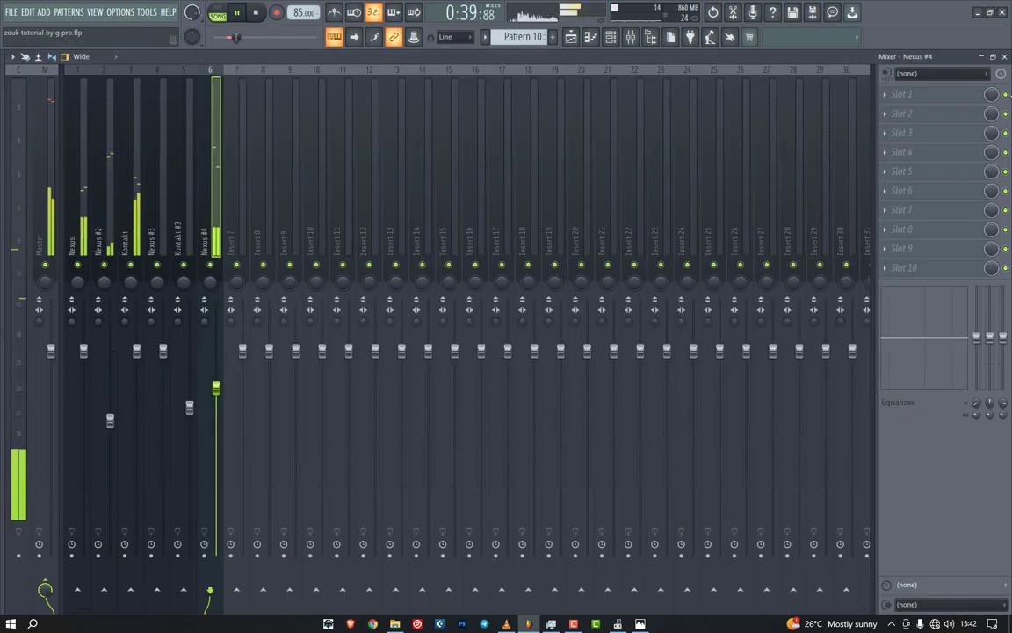
pyautogui.click(1004, 57)
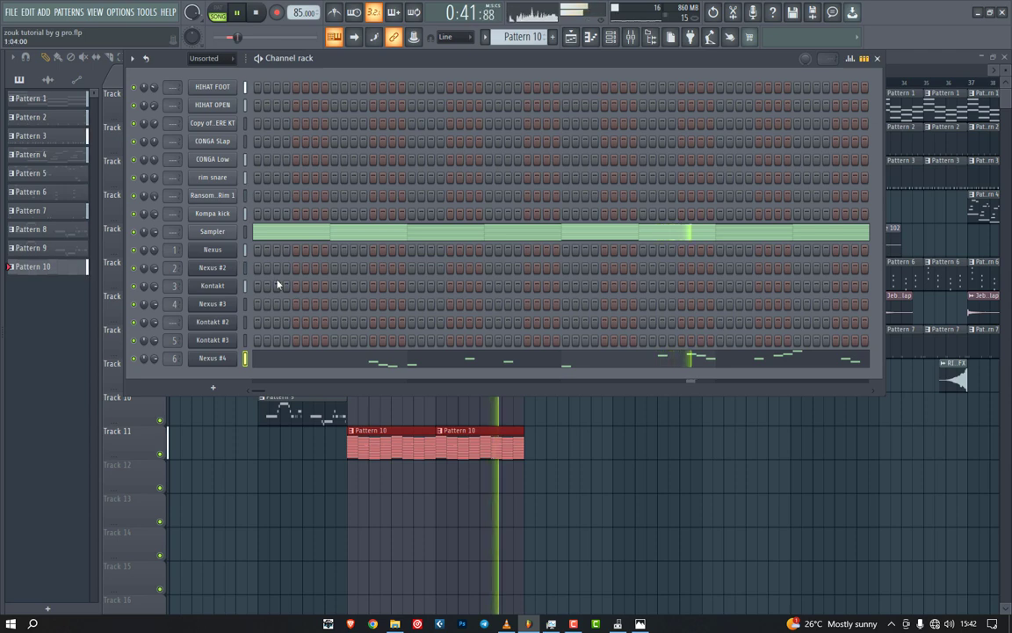
# Step: Move the Sampler notes from Pattern 10 into a new Pattern 11 and place two Pattern 11 clips on Track 12 from bar 17
pyautogui.hotkey('ctrl', 'x')
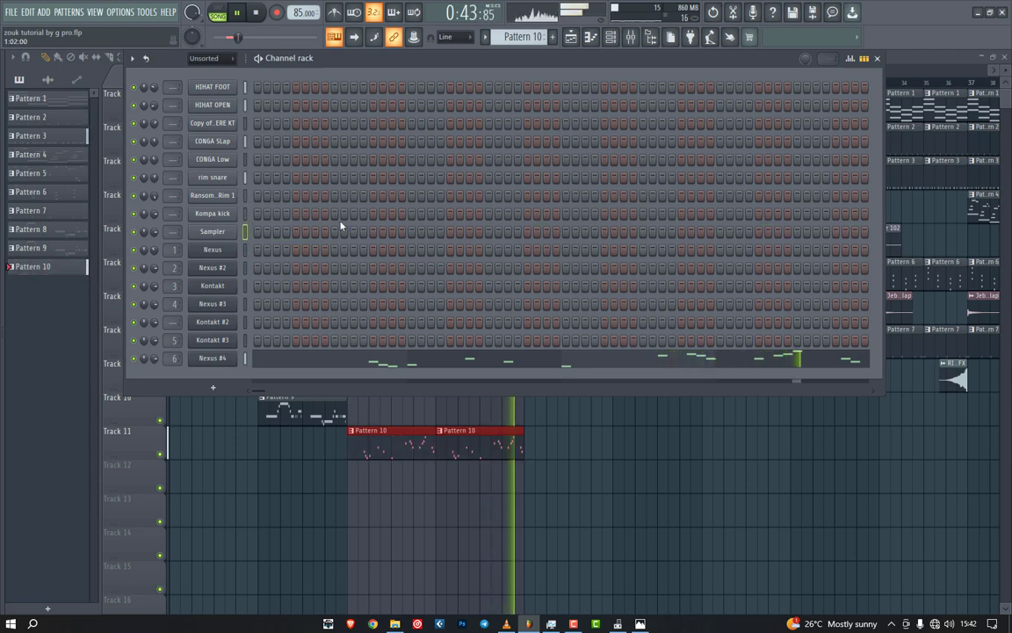
pyautogui.click(560, 38)
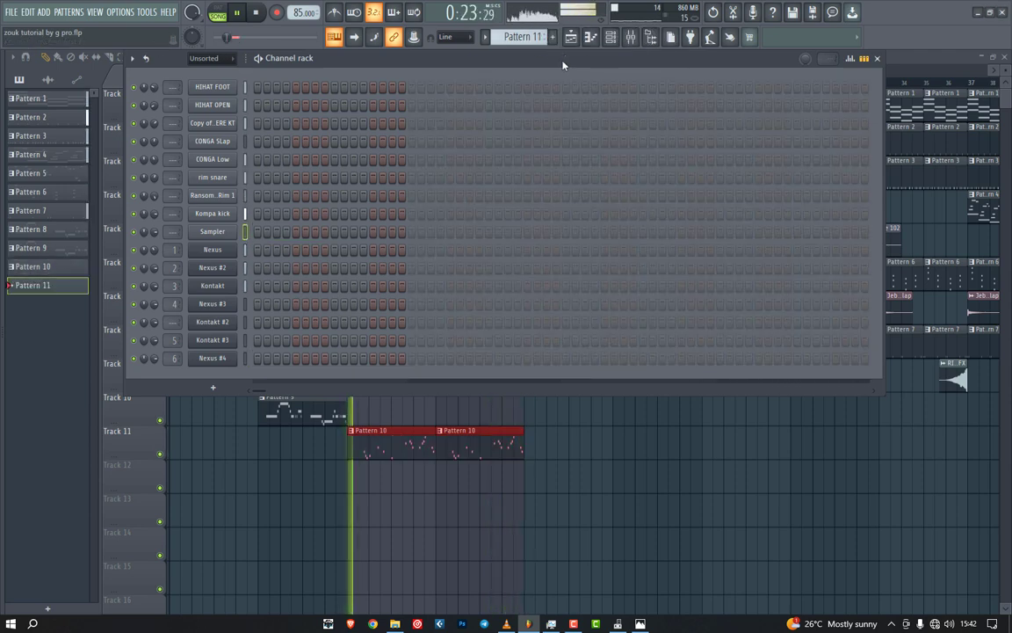
pyautogui.hotkey('ctrl', 'v')
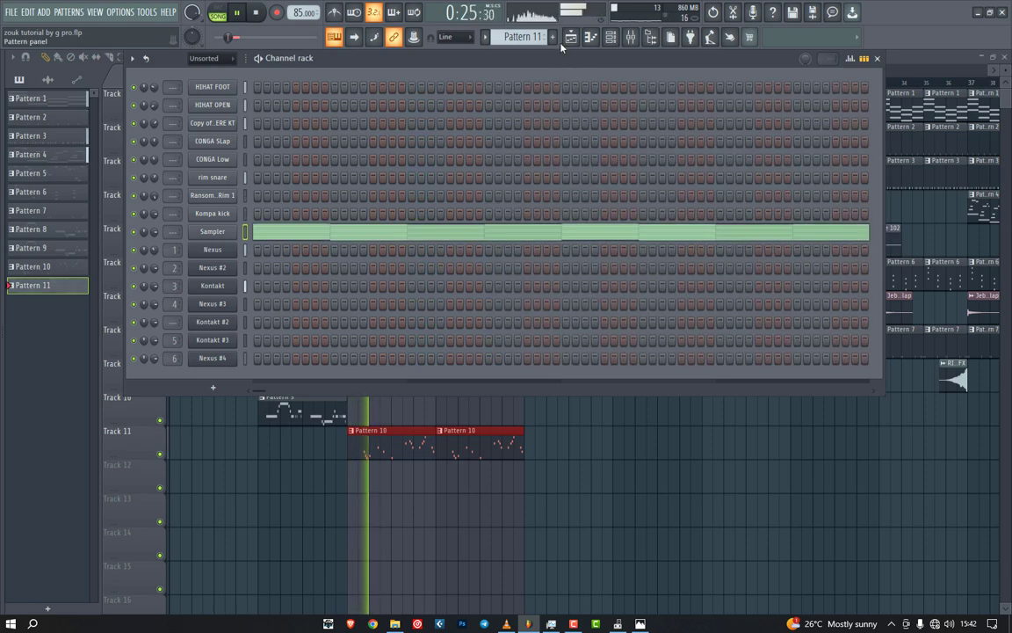
pyautogui.click(570, 36)
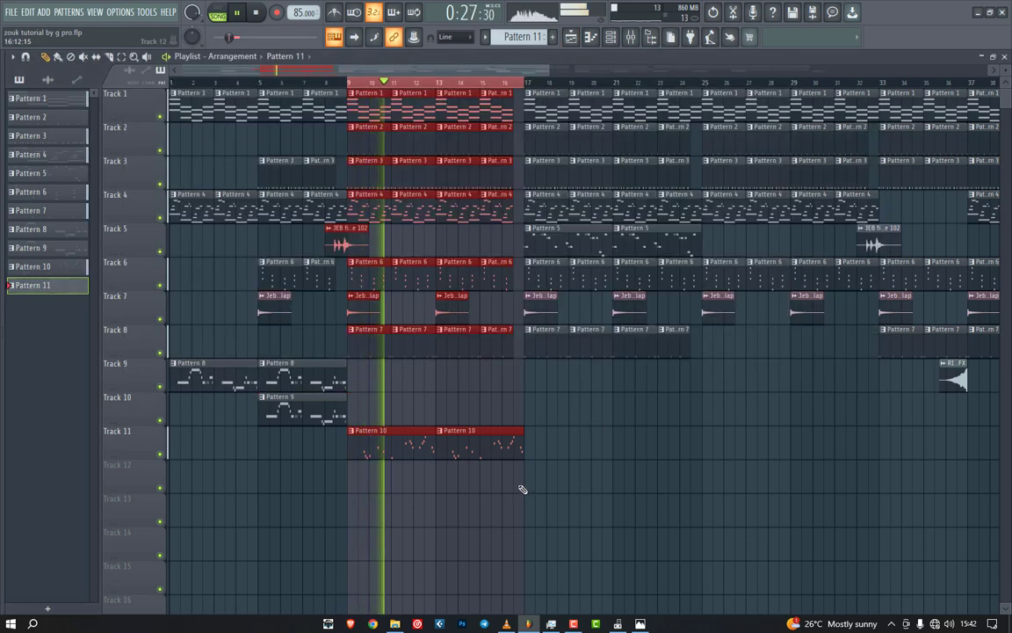
pyautogui.click(522, 489)
pyautogui.moveTo(576, 481); pyautogui.dragTo(647, 483)
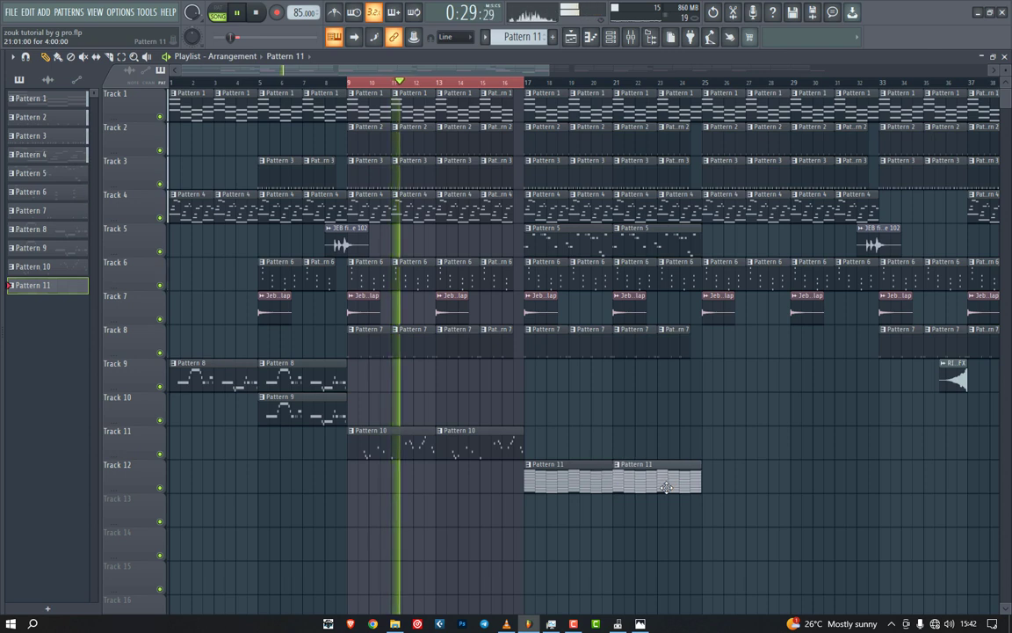
# Step: Loop playback over bars 17 to 24 and trim the second Pattern 10 clip to end in mid-bar 16 with the other clips
pyautogui.rightClick(527, 84)
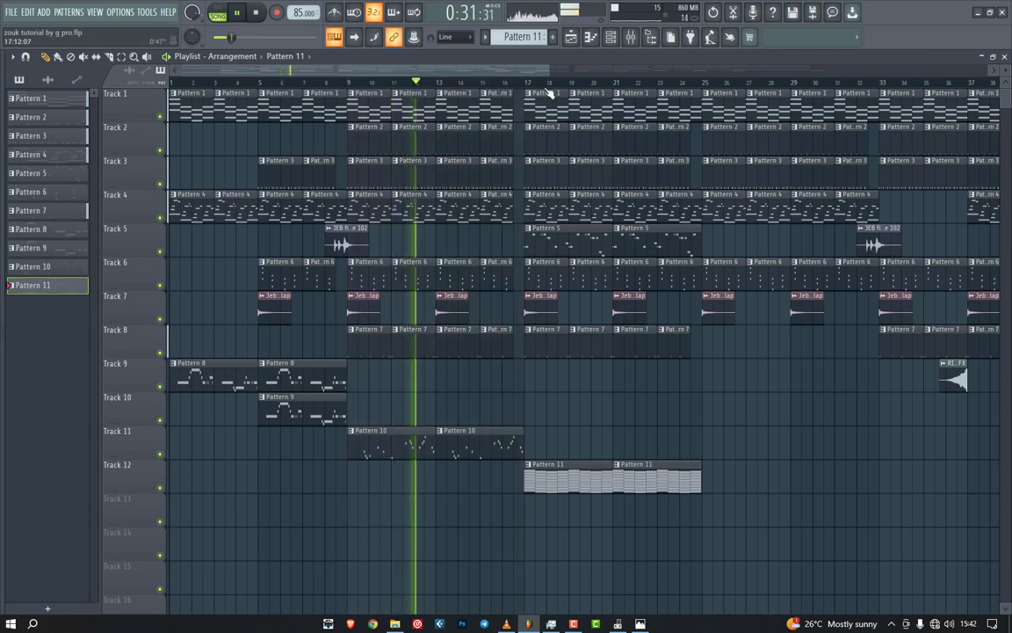
pyautogui.moveTo(707, 88); pyautogui.dragTo(528, 87)
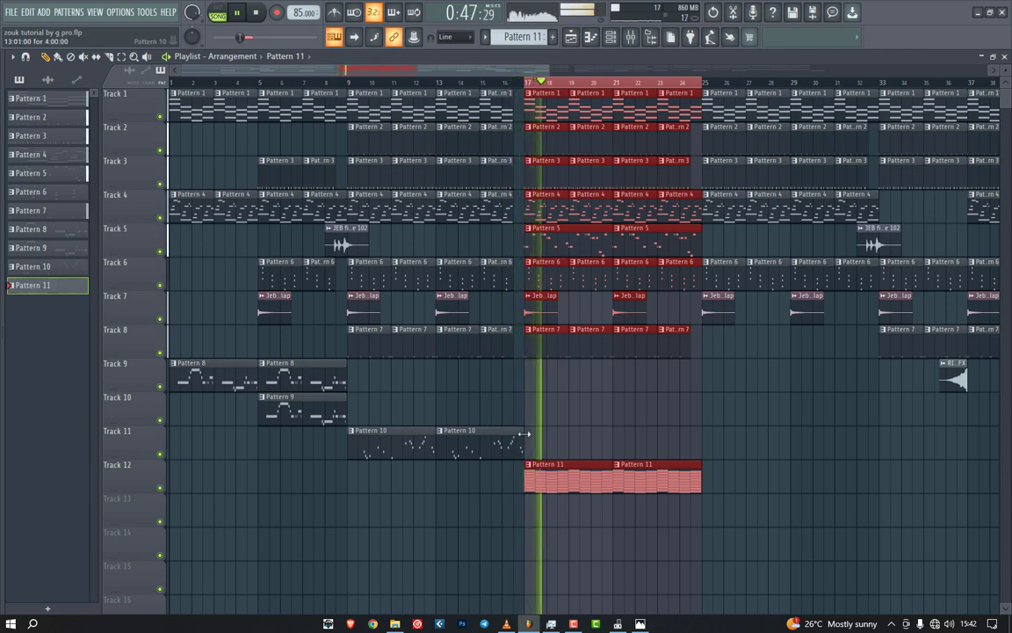
pyautogui.moveTo(525, 433); pyautogui.dragTo(513, 432)
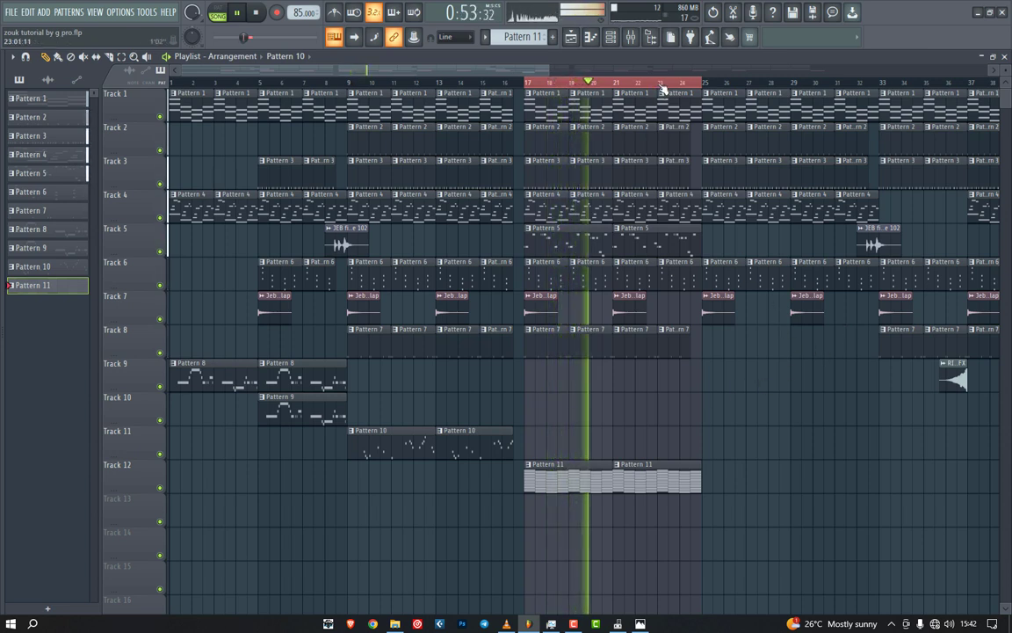
# Step: Move both Pattern 11 clips on Track 12 to start at bar 25 and set the playback loop to bars 25 through 32
pyautogui.moveTo(741, 525); pyautogui.dragTo(771, 472)
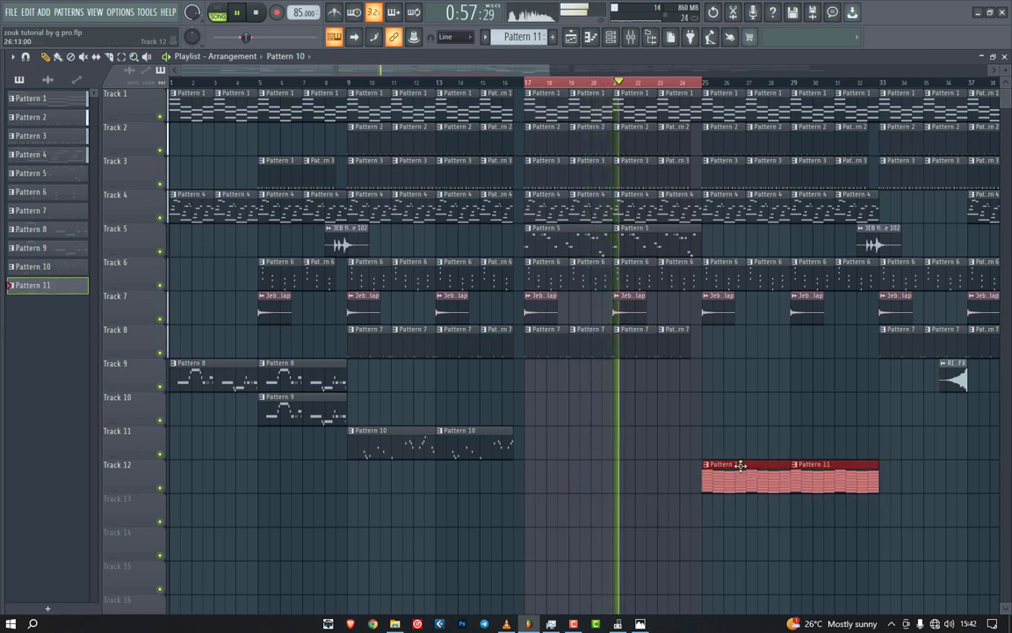
pyautogui.moveTo(668, 83); pyautogui.dragTo(832, 83)
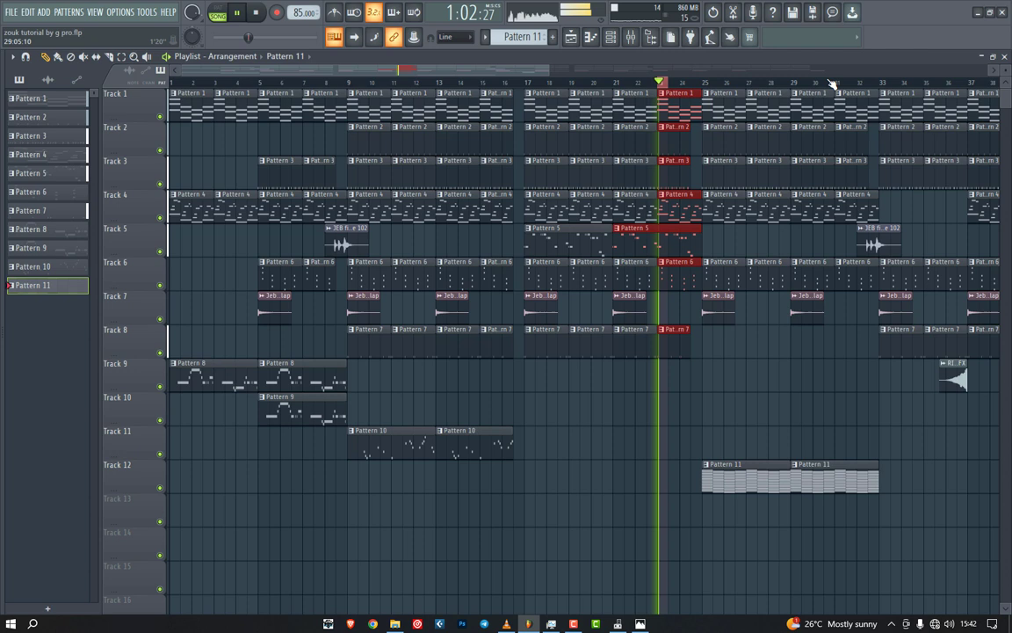
pyautogui.rightClick(667, 86)
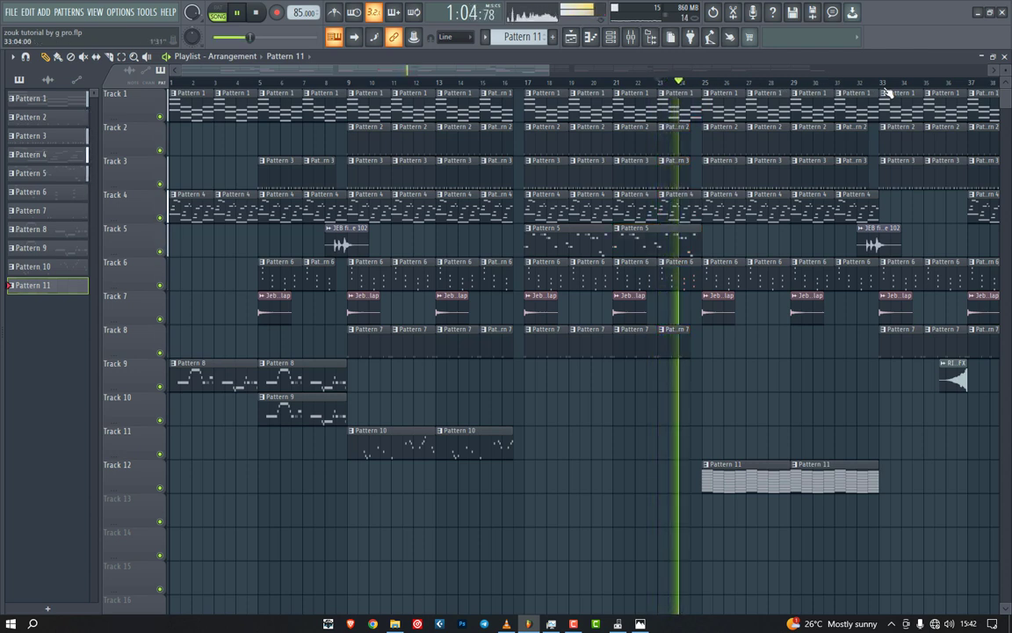
pyautogui.moveTo(882, 88); pyautogui.dragTo(706, 88)
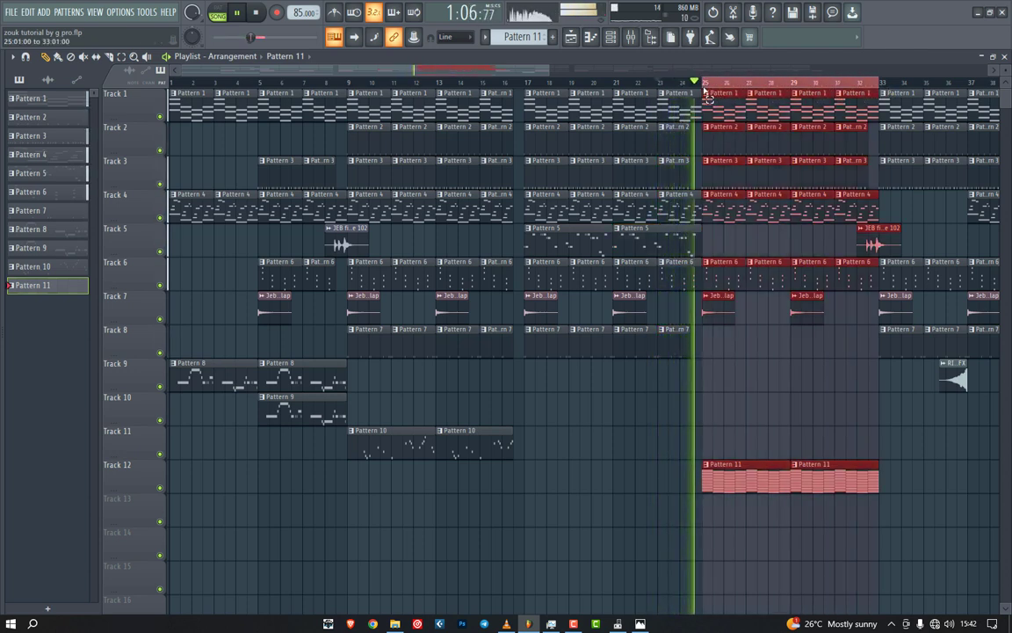
# Step: Add a new Nexus channel with the PN Soft and Tiny piano preset and open its piano roll
pyautogui.click(630, 39)
pyautogui.click(610, 42)
pyautogui.click(215, 389)
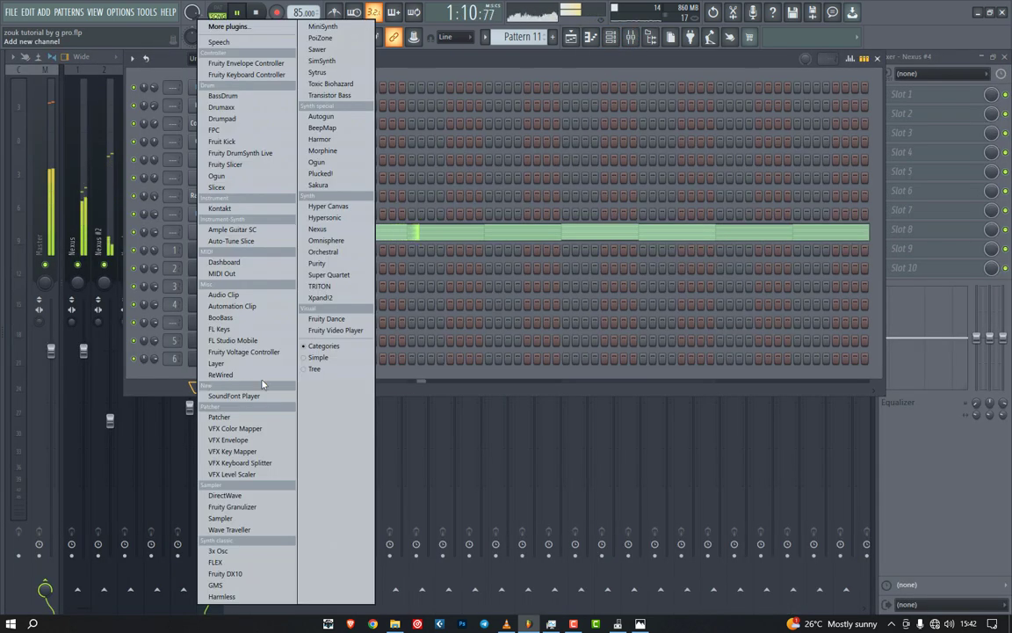
pyautogui.click(332, 229)
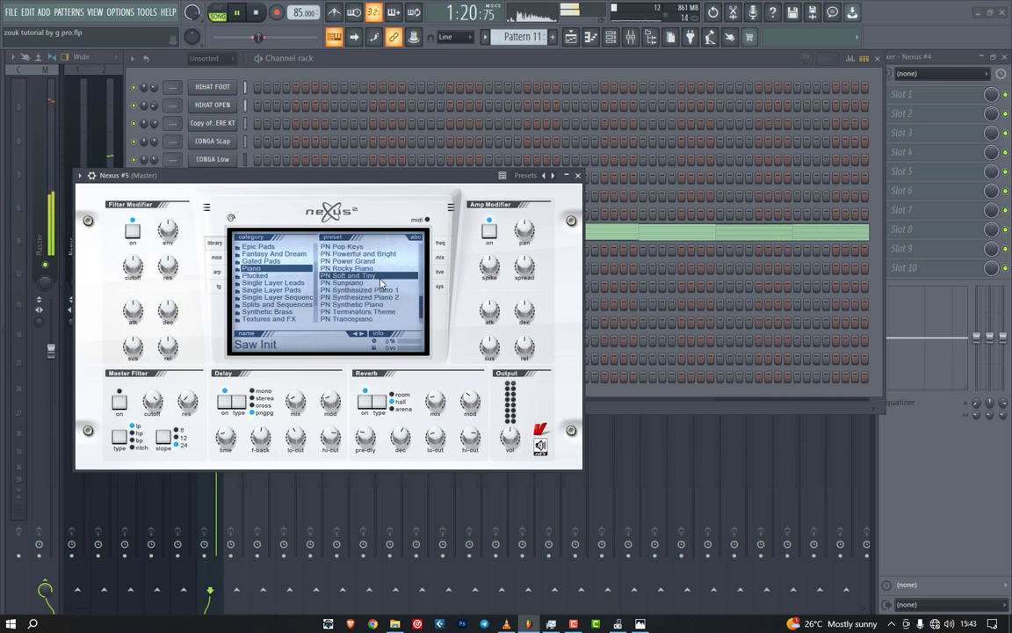
pyautogui.click(78, 179)
pyautogui.click(119, 192)
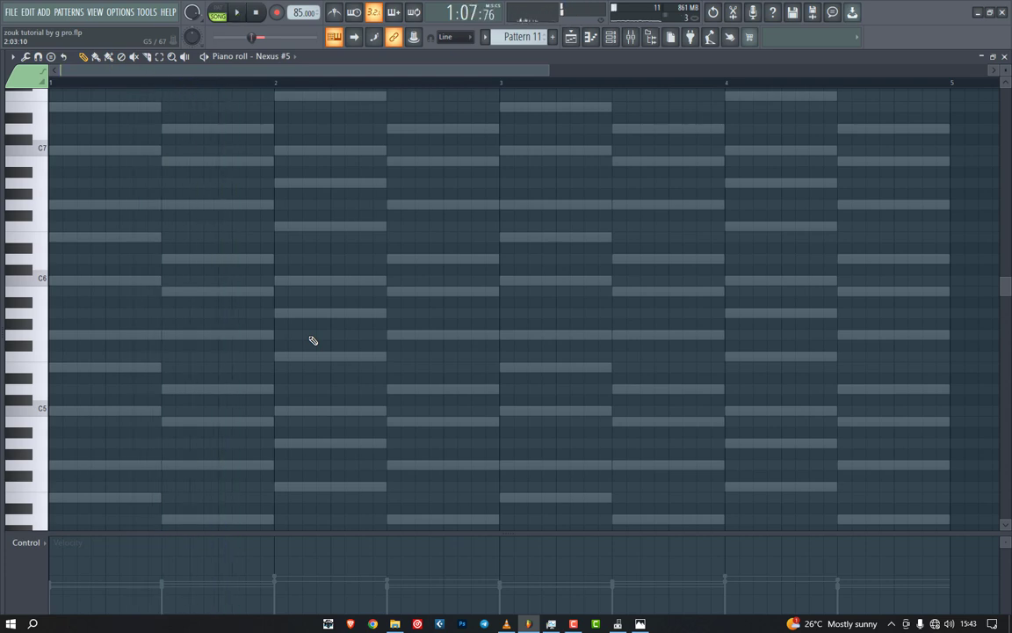
# Step: Start playback just before bar 25 and add a two-step E6 note at the start of bar 1 for Nexus #5
pyautogui.click(573, 38)
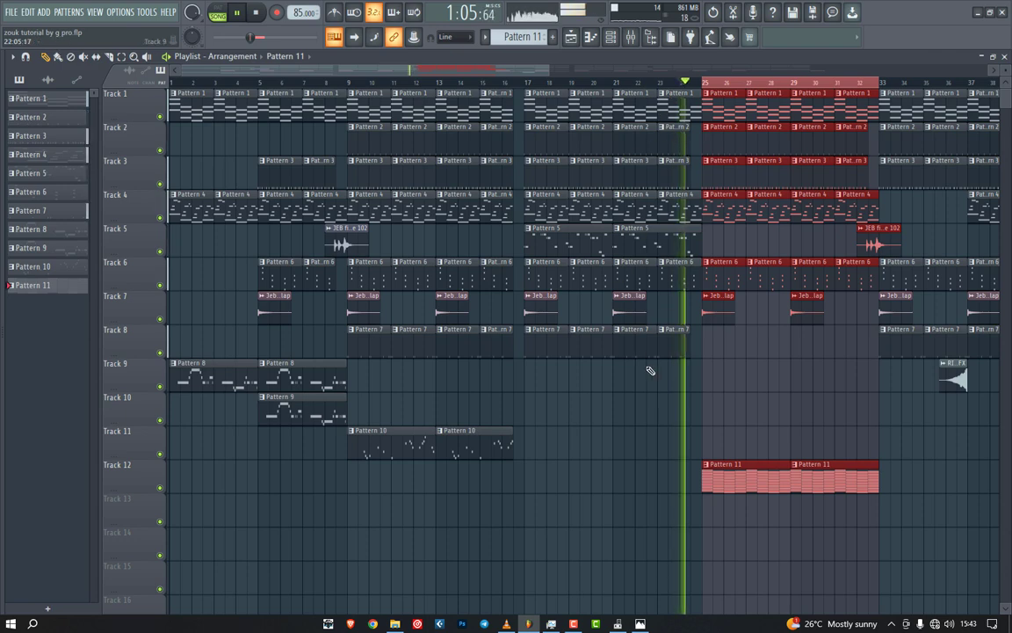
pyautogui.click(601, 33)
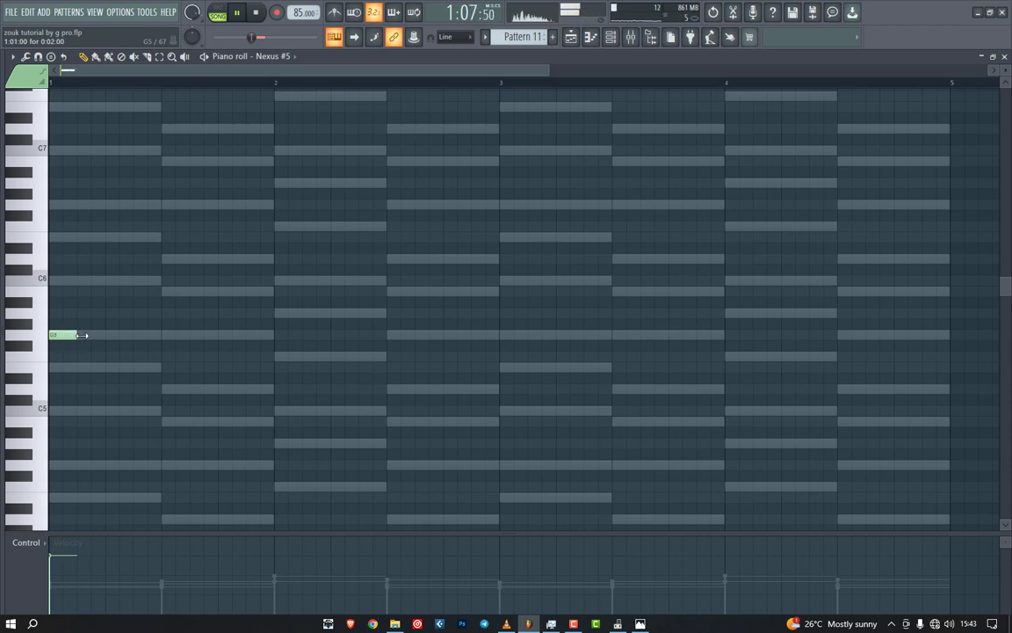
pyautogui.press('space')
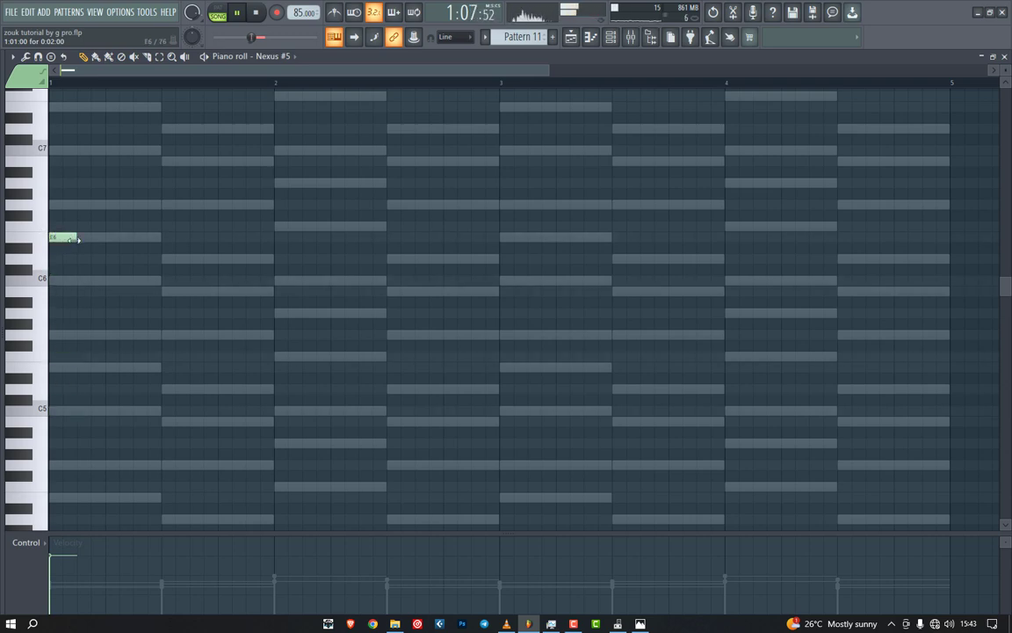
# Step: Build the bar 1 melody from a six-step E6, a two-step D6 and an eight-step B5 ending at bar 2, checking it in playback
pyautogui.press('space')
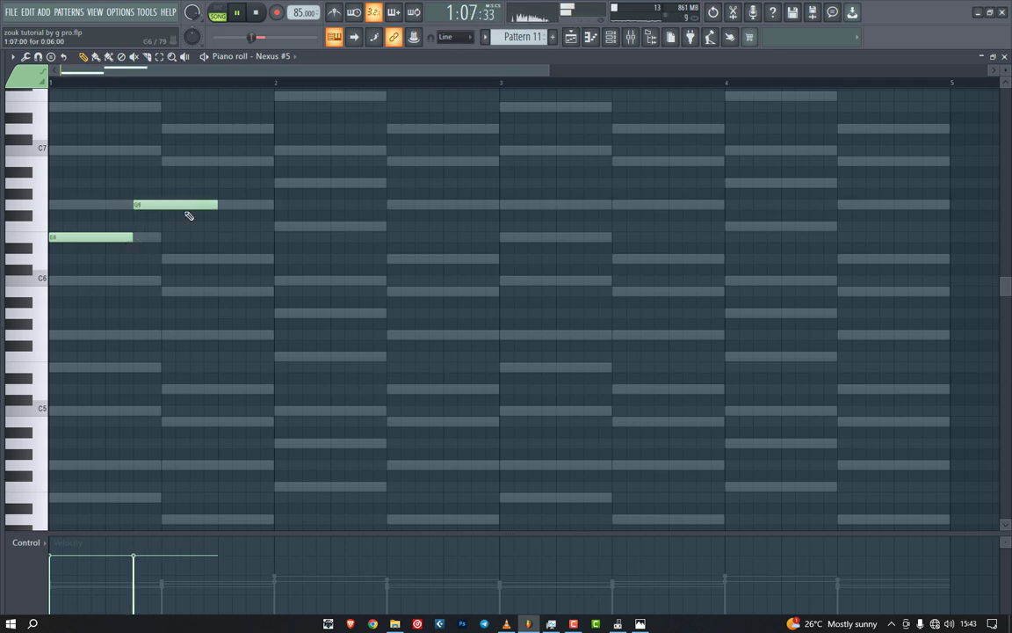
pyautogui.moveTo(219, 205); pyautogui.dragTo(273, 205)
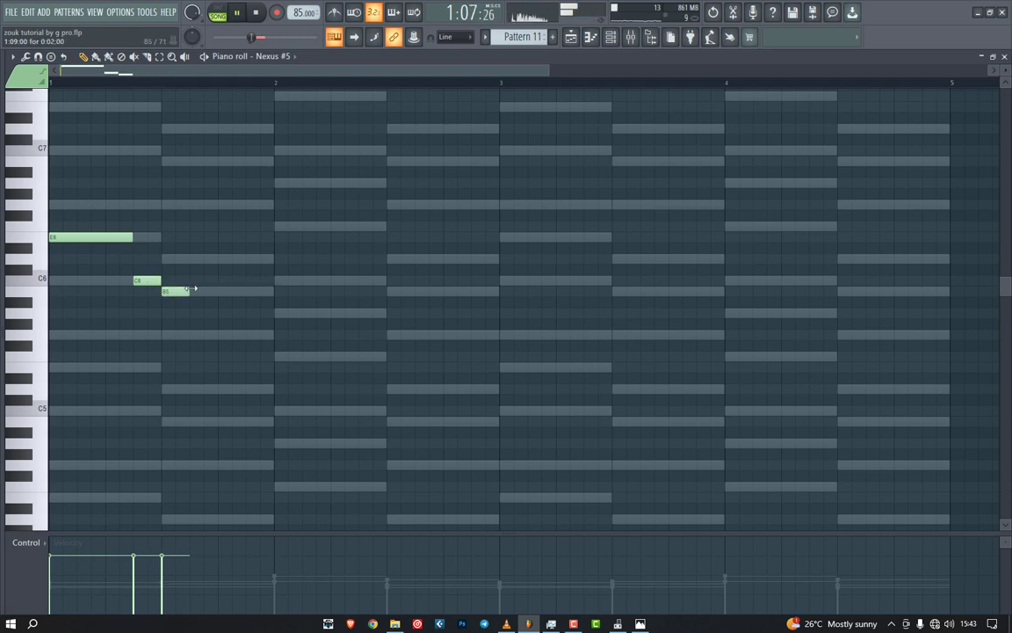
pyautogui.moveTo(189, 291); pyautogui.dragTo(274, 292)
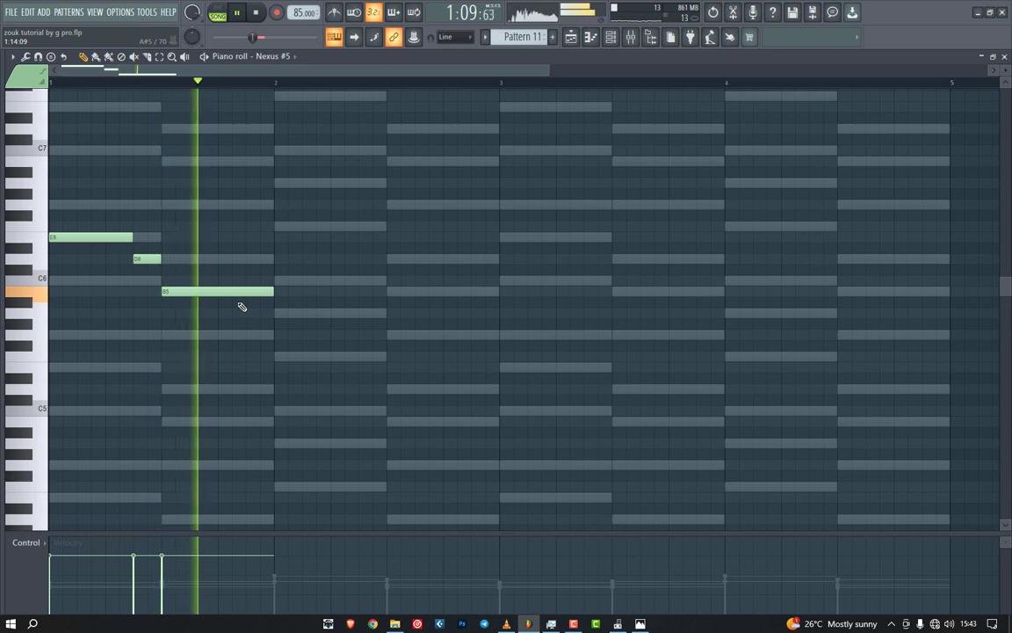
pyautogui.press('space')
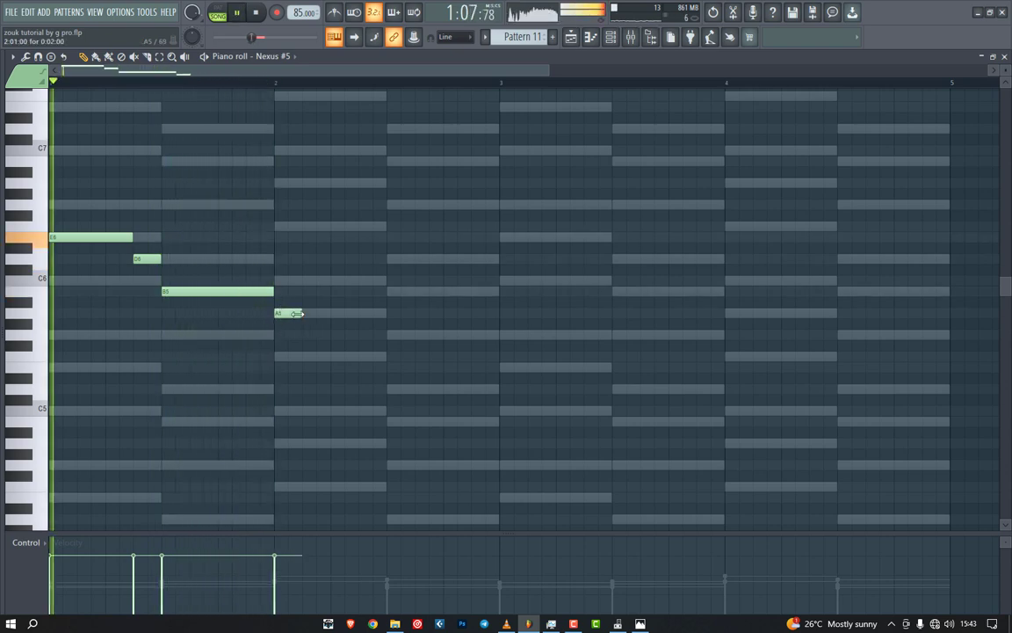
# Step: Continue the melody in bar 2 with a three-step A5, a five-step C6 and a five-step D6 from mid-bar, and stop playback
pyautogui.moveTo(297, 314); pyautogui.dragTo(314, 313)
pyautogui.click(325, 280)
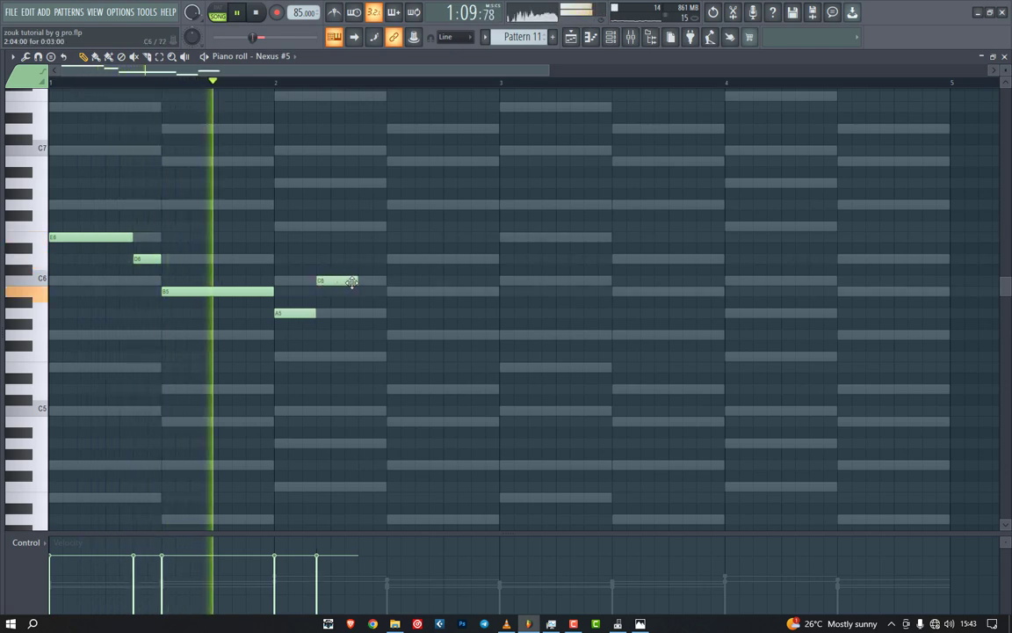
pyautogui.moveTo(352, 282); pyautogui.dragTo(391, 282)
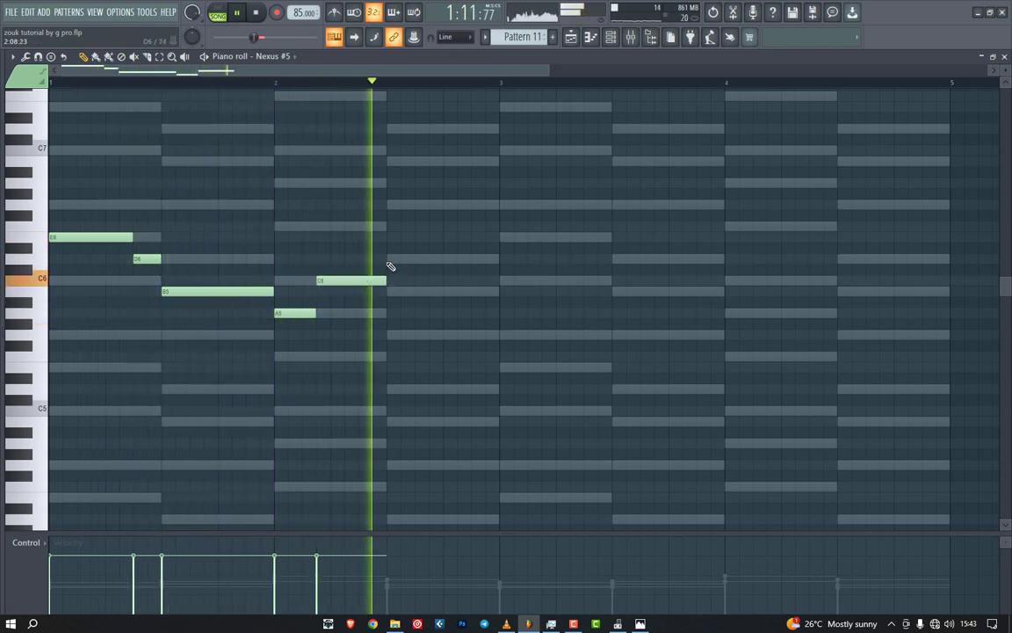
pyautogui.click(393, 259)
pyautogui.press('space')
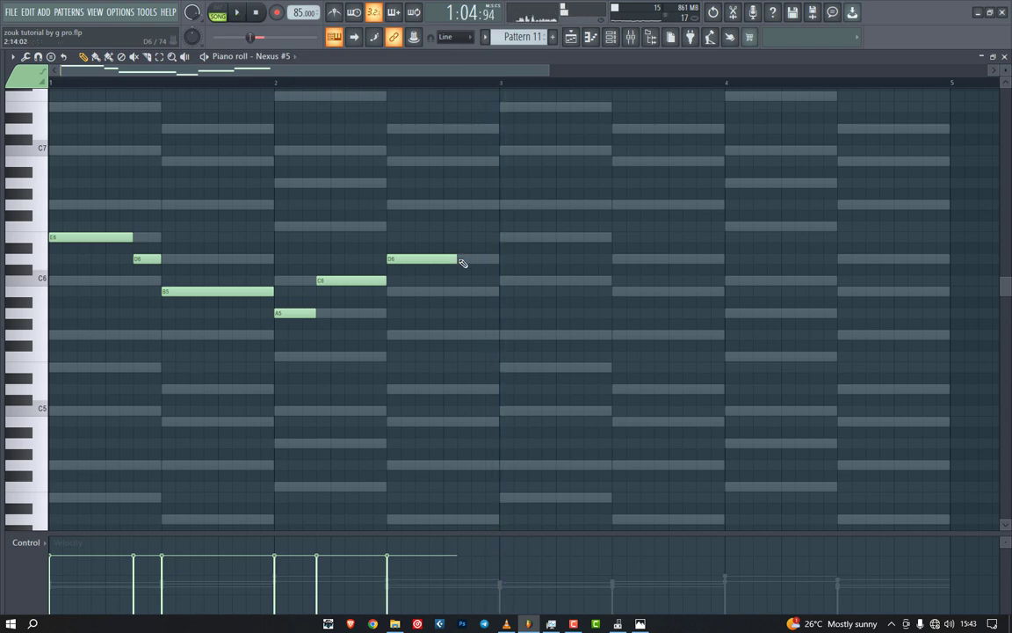